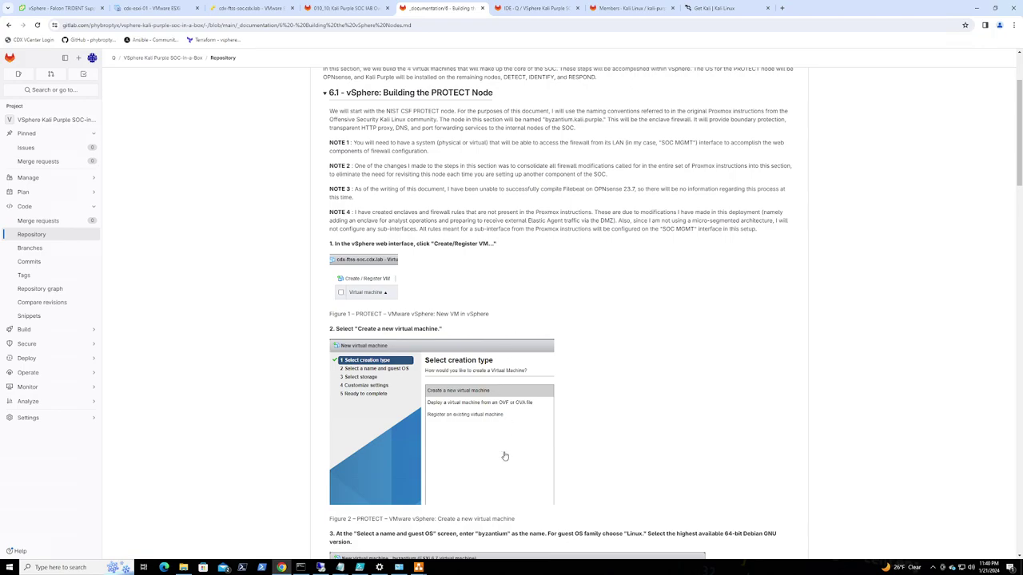
Open the Kali SOC IAB diagram in draw.io, showing the full layout from the INTERNET cloud to the LAN
{"action": "mouse_move", "coordinate": [417, 566]}
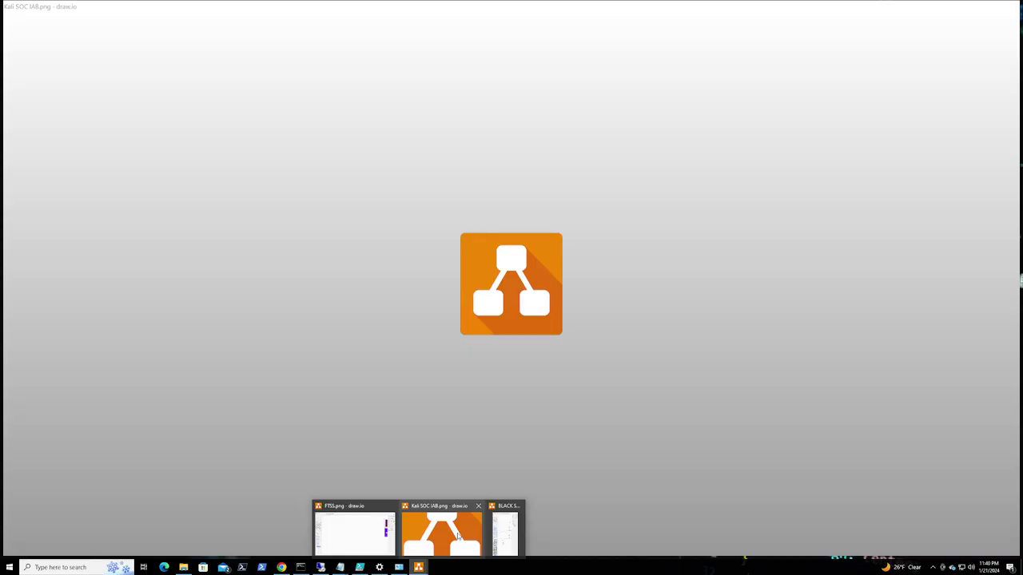
{"action": "left_click", "coordinate": [457, 538]}
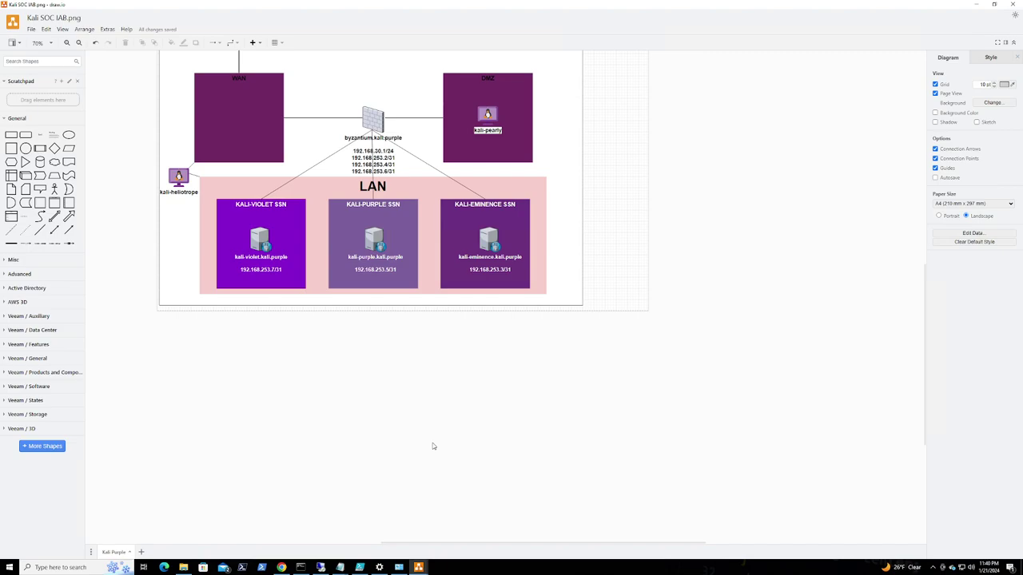
{"action": "scroll", "coordinate": [432, 442], "scroll_direction": "up", "scroll_amount": 4}
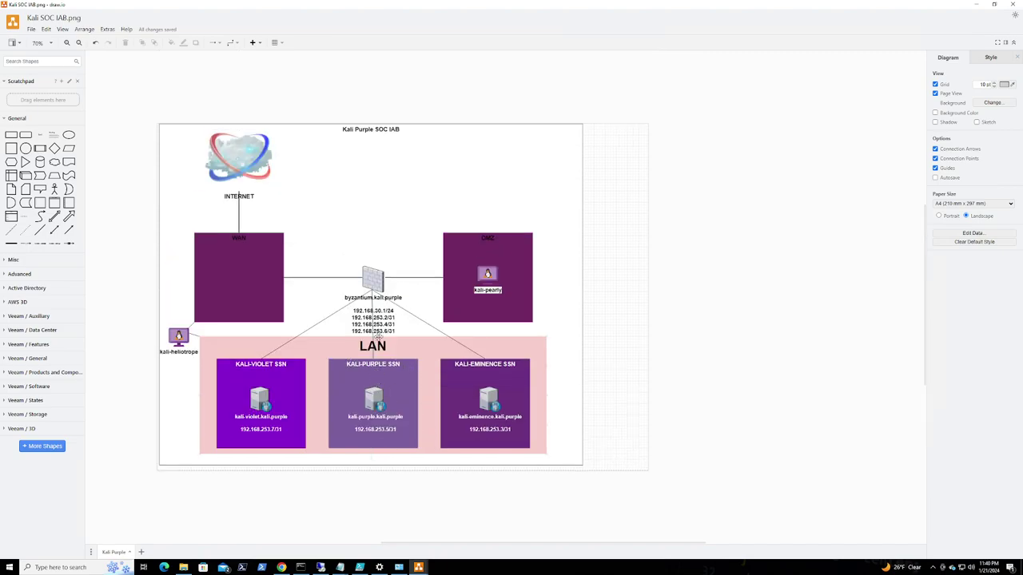
{"action": "mouse_move", "coordinate": [418, 564]}
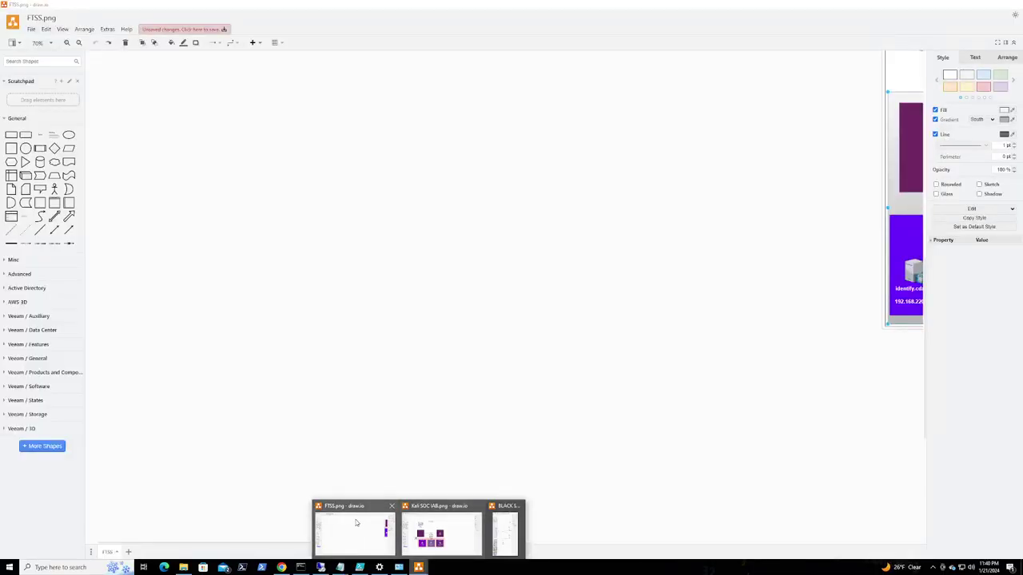
Centre the FTSS Falcon TRIDENT network diagram for review, then return to the GitLab documentation in Chrome
{"action": "left_click", "coordinate": [357, 523]}
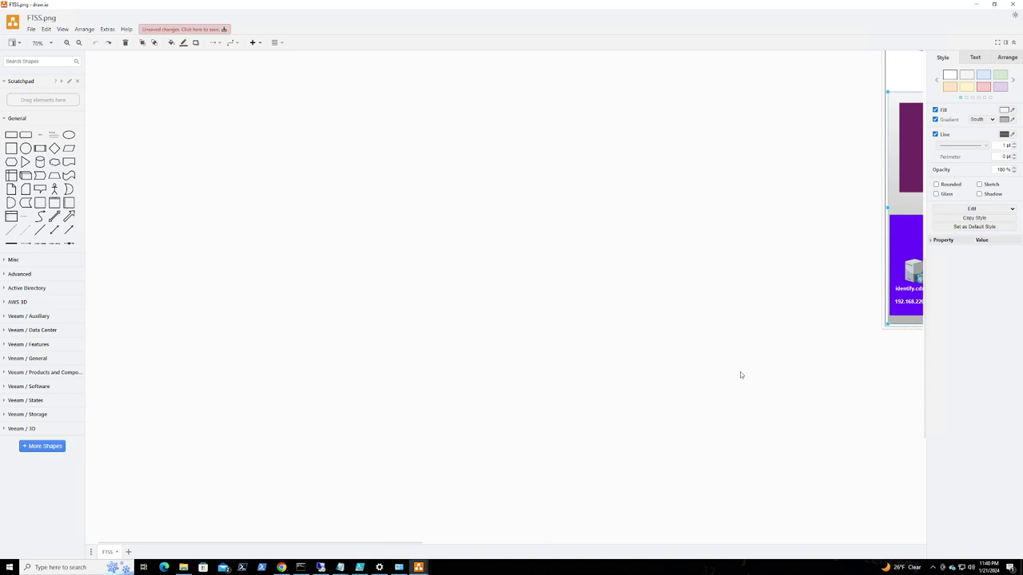
{"action": "left_click_drag", "start_coordinate": [404, 546], "coordinate": [669, 550]}
{"action": "scroll", "coordinate": [607, 427], "scroll_direction": "up", "scroll_amount": 3}
{"action": "scroll", "coordinate": [607, 427], "scroll_direction": "up", "scroll_amount": 1}
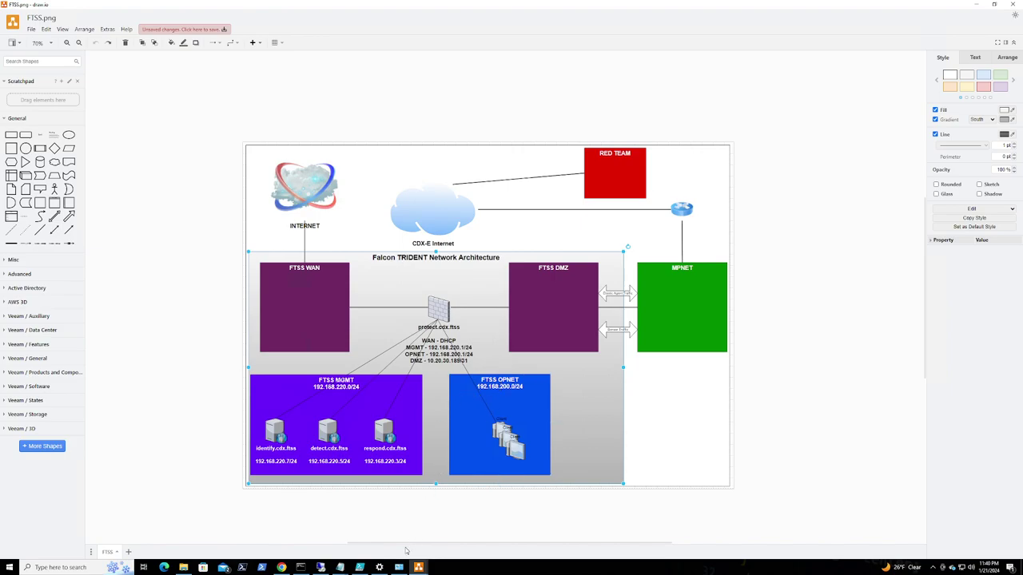
{"action": "left_click", "coordinate": [281, 568]}
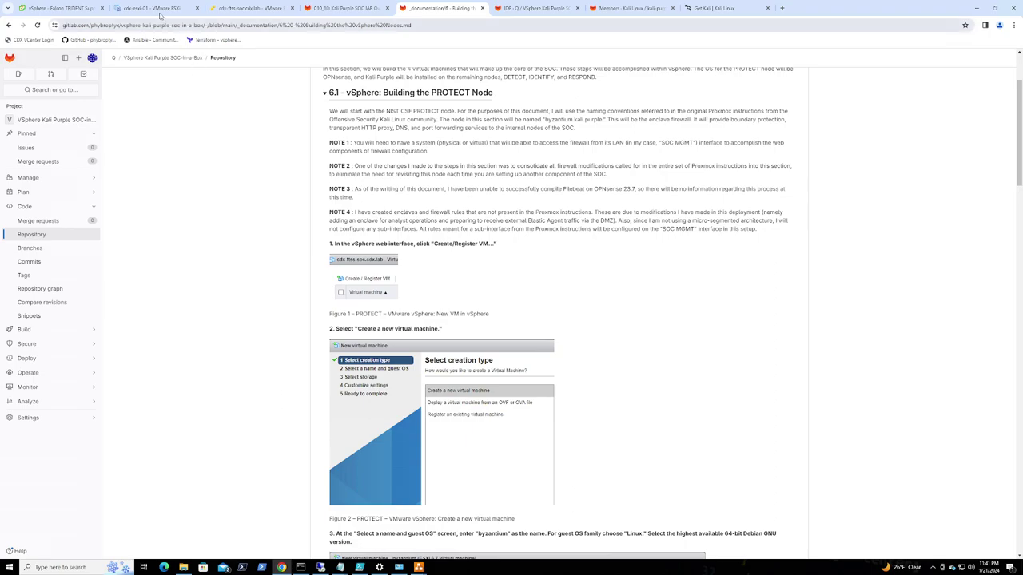
Check the ESXi host's Networking port groups, then move the documentation tab ahead of 010_10
{"action": "left_click", "coordinate": [238, 8]}
{"action": "left_click", "coordinate": [38, 133]}
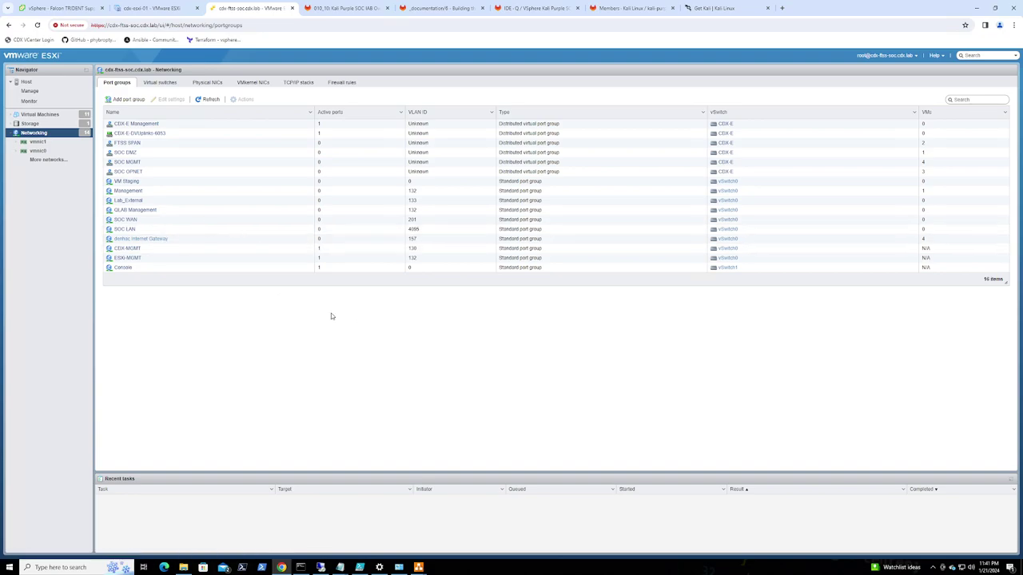
{"action": "left_click_drag", "start_coordinate": [444, 8], "coordinate": [347, 8]}
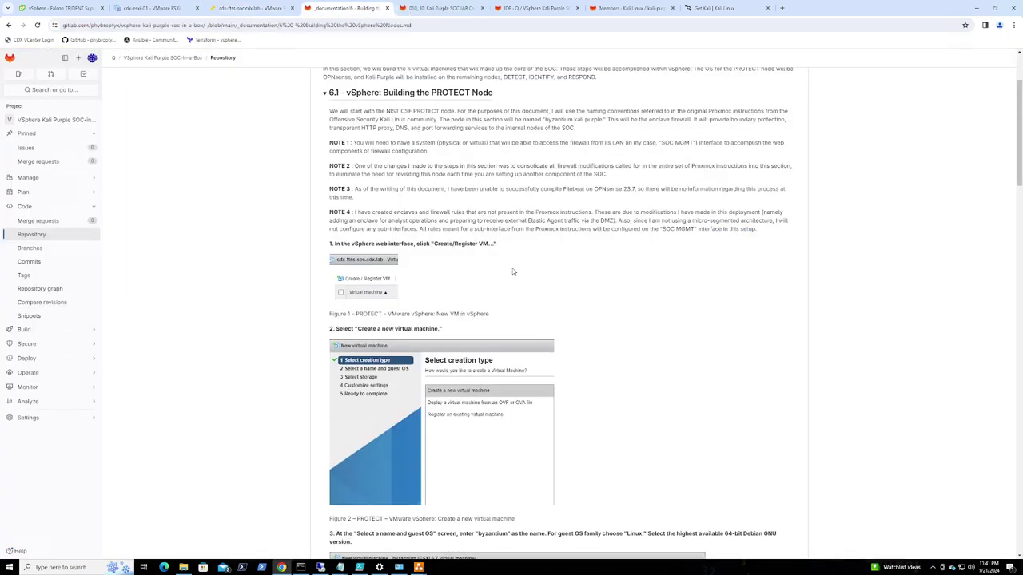
Read further into the VM-creation guide and list the ESXi host's virtual machines
{"action": "scroll", "coordinate": [512, 275], "scroll_direction": "down", "scroll_amount": 5}
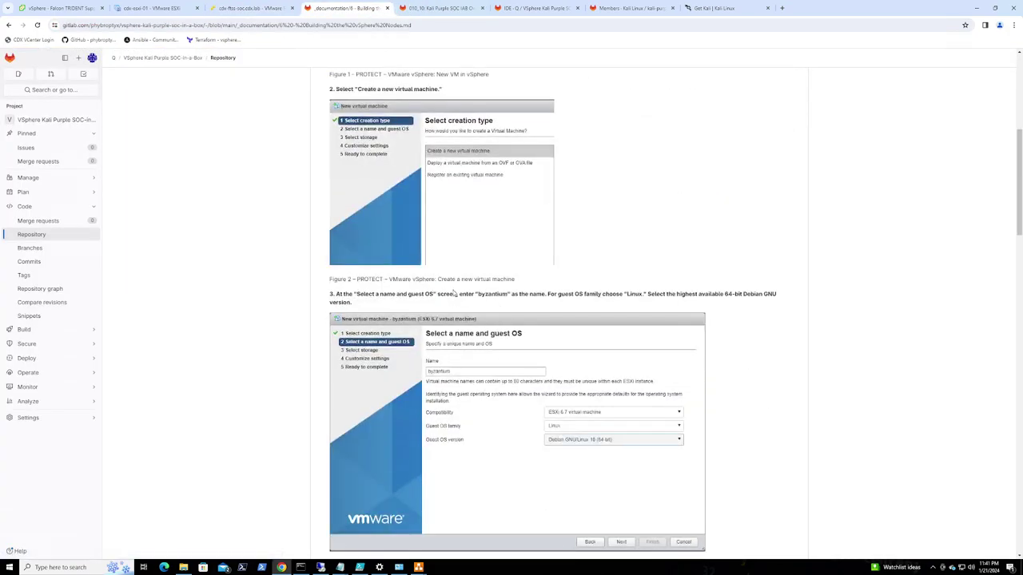
{"action": "scroll", "coordinate": [547, 287], "scroll_direction": "down", "scroll_amount": 2}
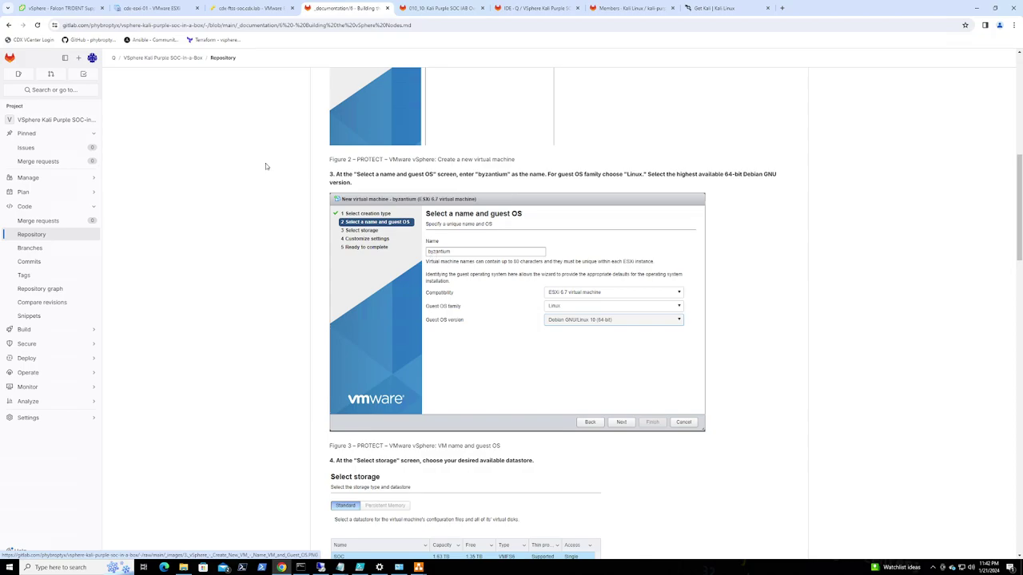
{"action": "left_click", "coordinate": [244, 8]}
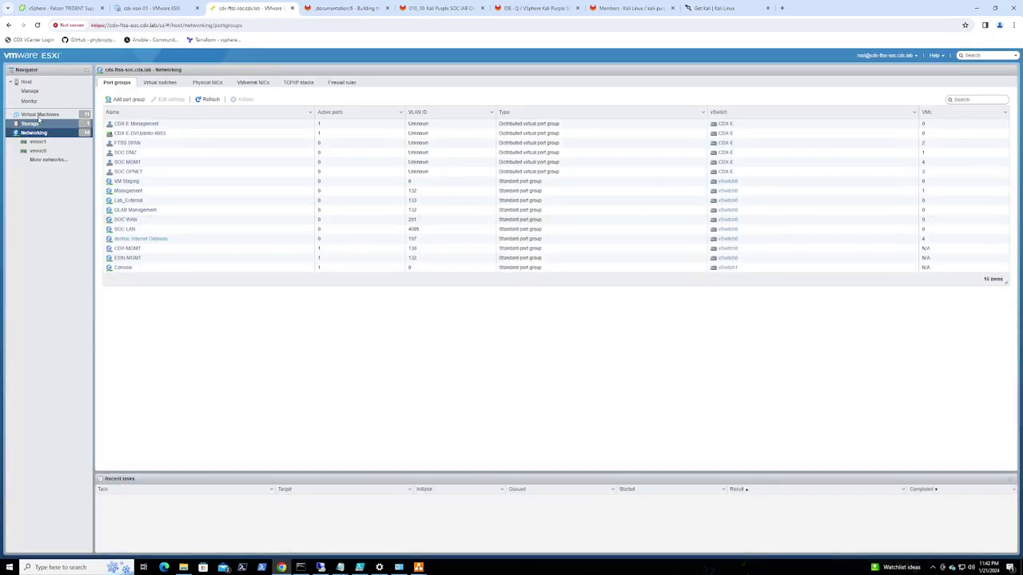
{"action": "left_click", "coordinate": [40, 114]}
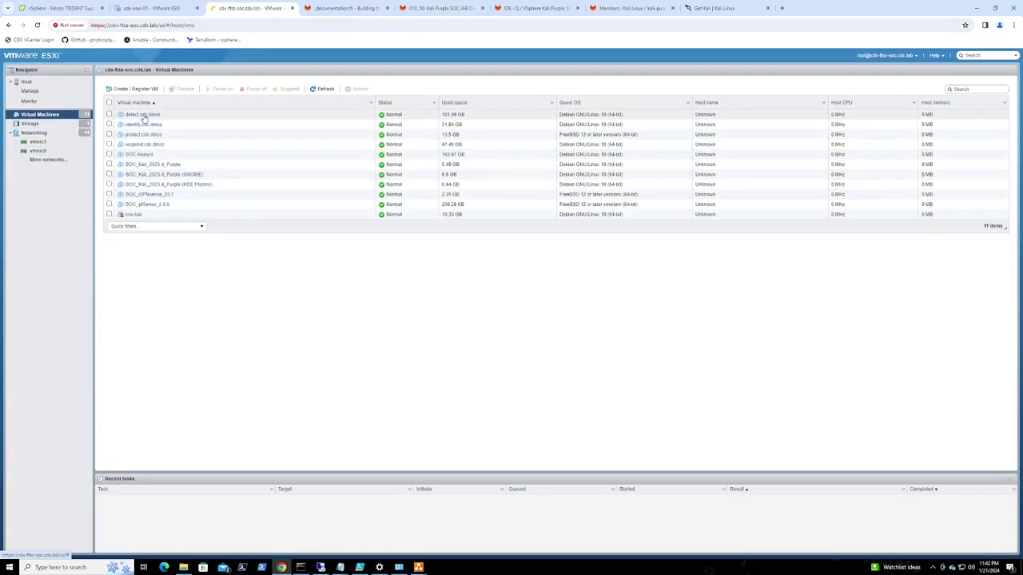
Scroll the guide to Figure 5's PROTECT VM settings: 2 CPUs, 2 GB RAM, 128 GB disk, 3 NICs
{"action": "left_click", "coordinate": [341, 8]}
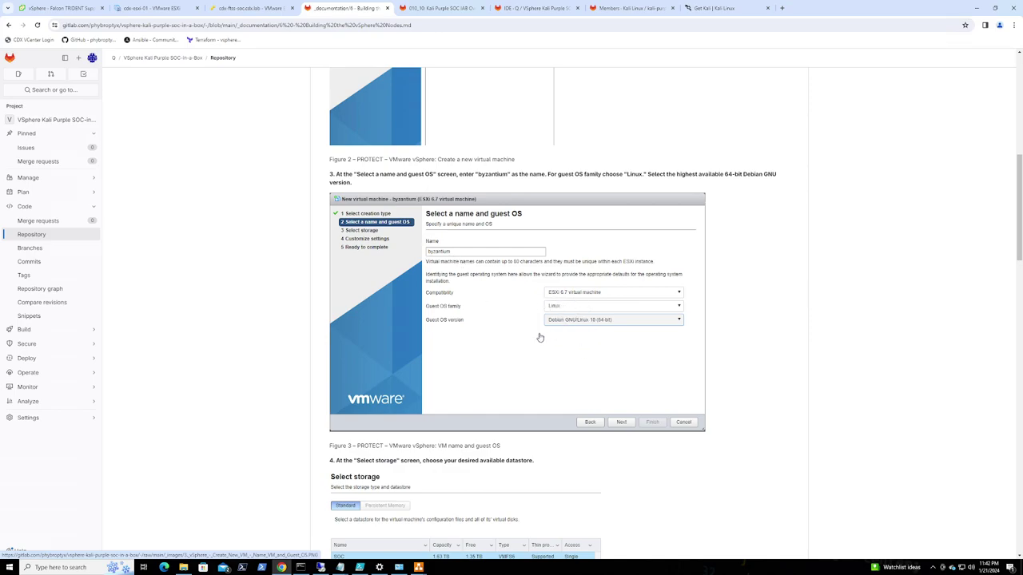
{"action": "scroll", "coordinate": [511, 328], "scroll_direction": "down", "scroll_amount": 3}
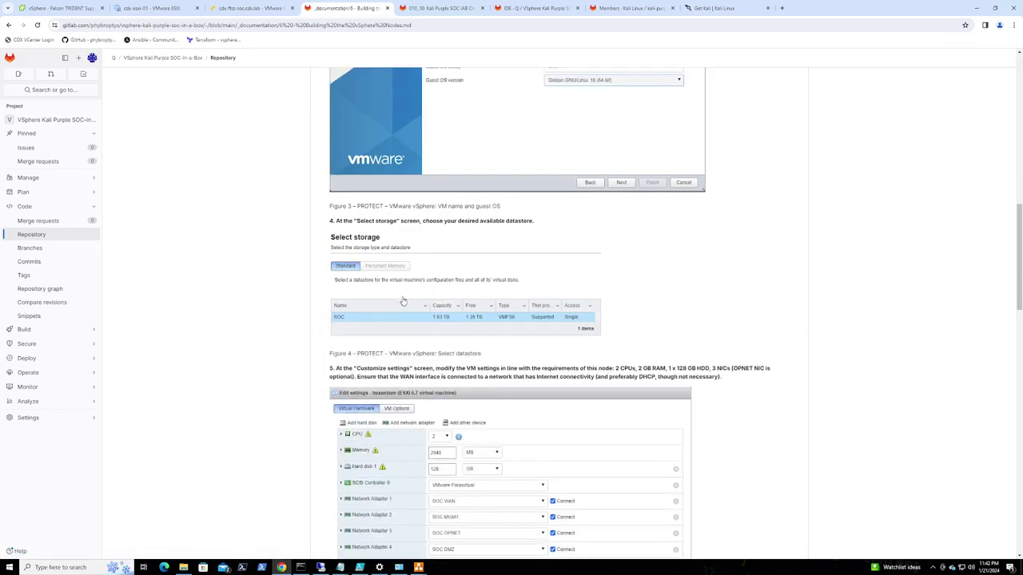
{"action": "scroll", "coordinate": [429, 319], "scroll_direction": "down", "scroll_amount": 1}
{"action": "scroll", "coordinate": [428, 319], "scroll_direction": "down", "scroll_amount": 1}
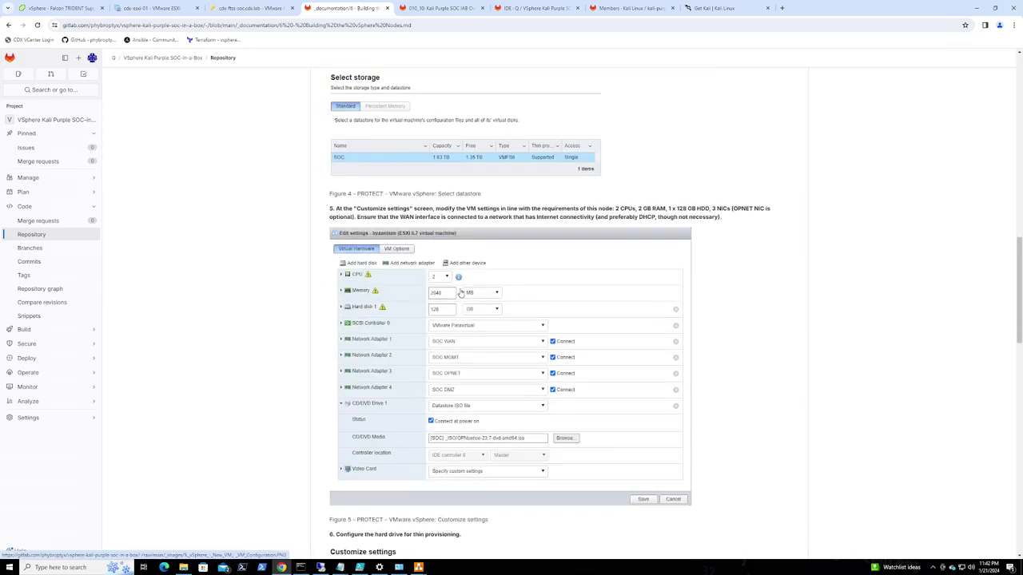
{"action": "scroll", "coordinate": [457, 292], "scroll_direction": "down", "scroll_amount": 1}
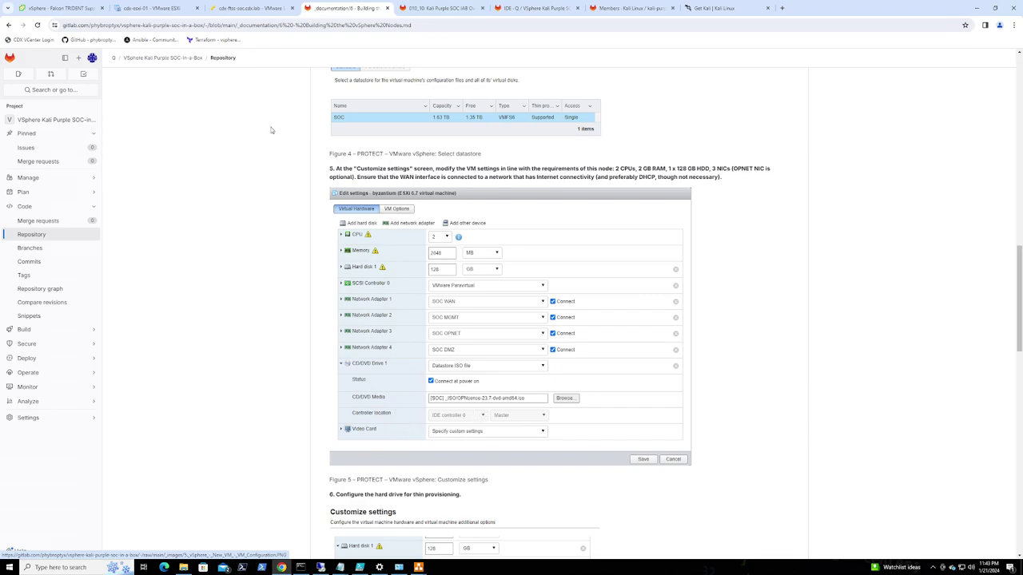
Start a new virtual machine in ESXi and name it byzantium
{"action": "left_click", "coordinate": [248, 8]}
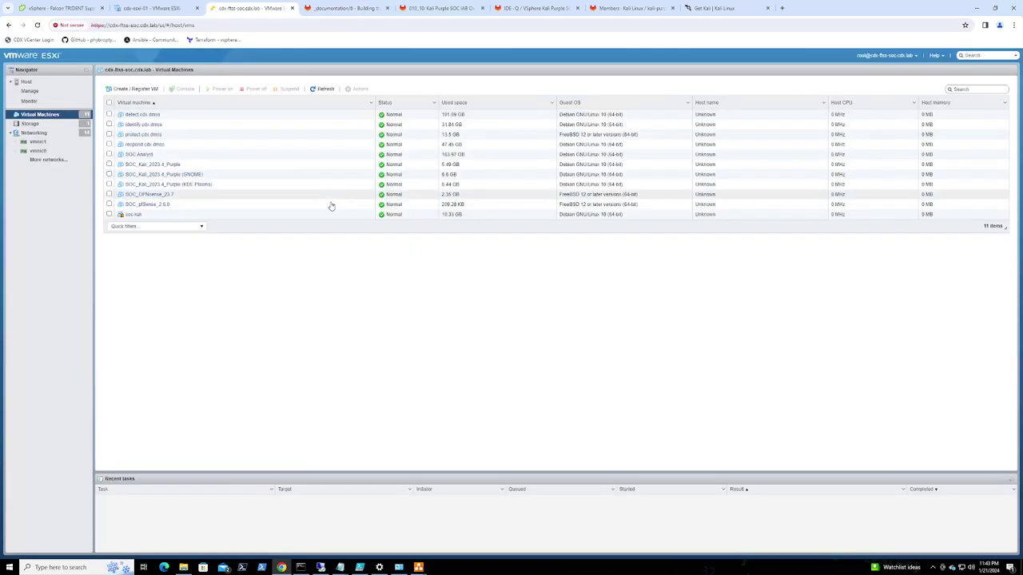
{"action": "right_click", "coordinate": [45, 116]}
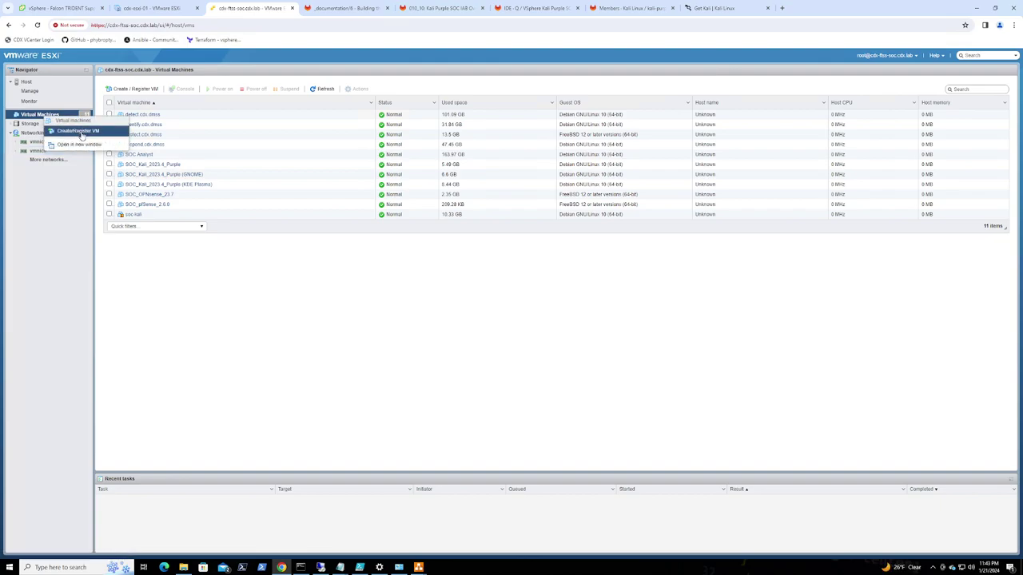
{"action": "left_click", "coordinate": [78, 130]}
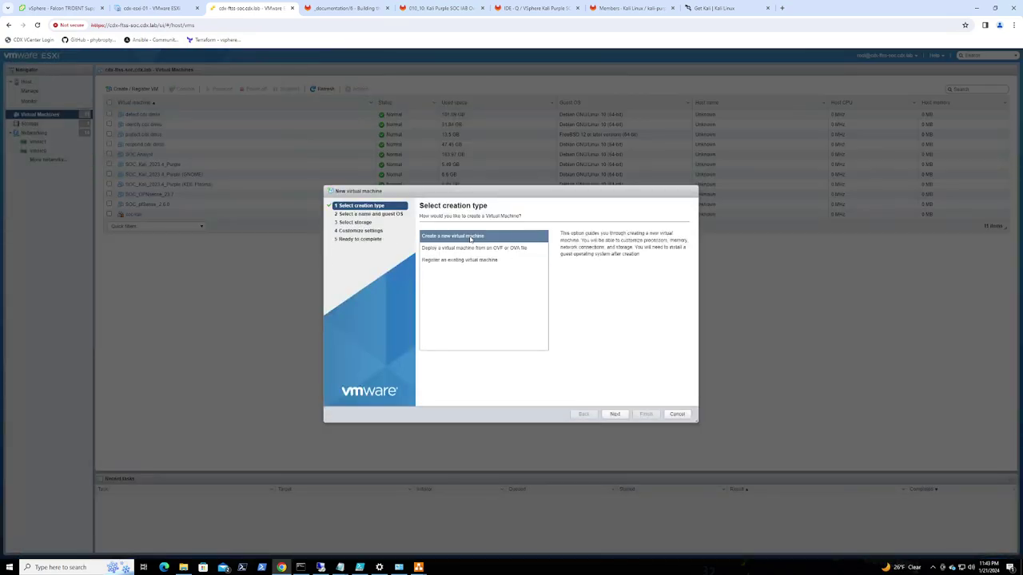
{"action": "left_click", "coordinate": [613, 413]}
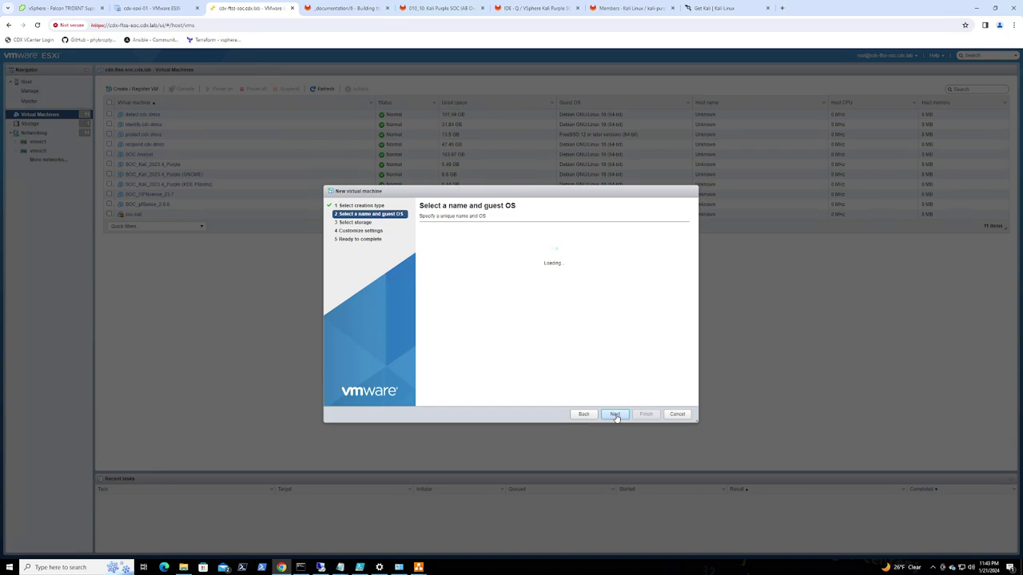
{"action": "type", "text": "byzantu"}
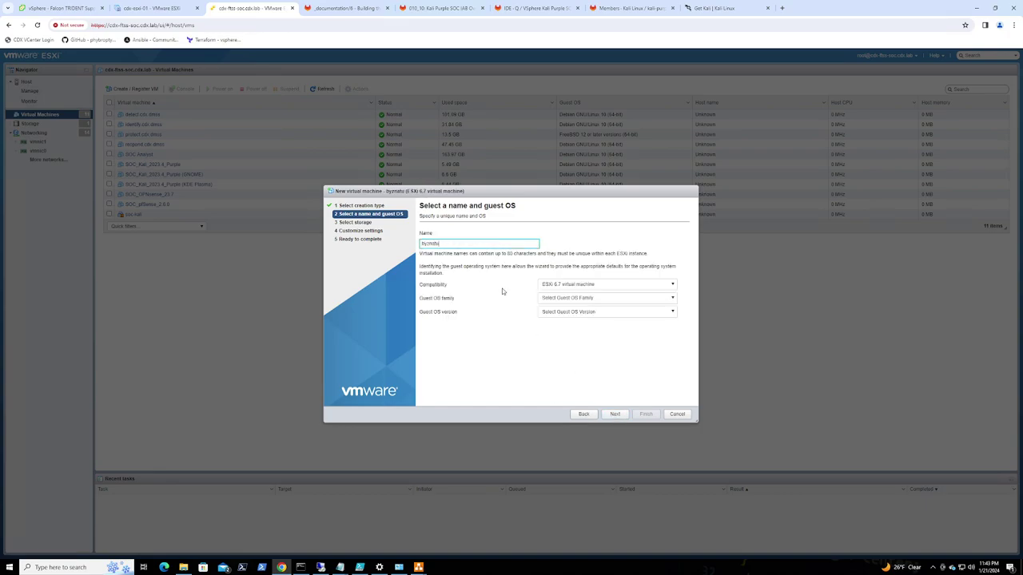
{"action": "key", "text": "BackSpace"}
{"action": "key", "text": "BackSpace"}
{"action": "key", "text": "BackSpace"}
{"action": "key", "text": "BackSpace"}
{"action": "type", "text": "antium"}
Set the guest OS to Linux, Debian GNU/Linux 10 (64-bit), and continue to storage
{"action": "left_click", "coordinate": [583, 297]}
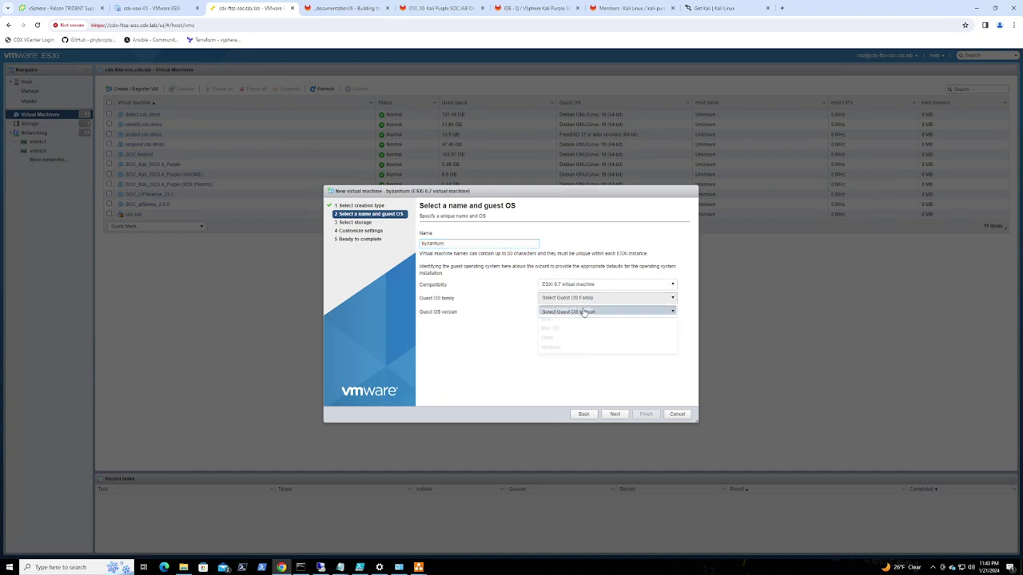
{"action": "left_click", "coordinate": [559, 319]}
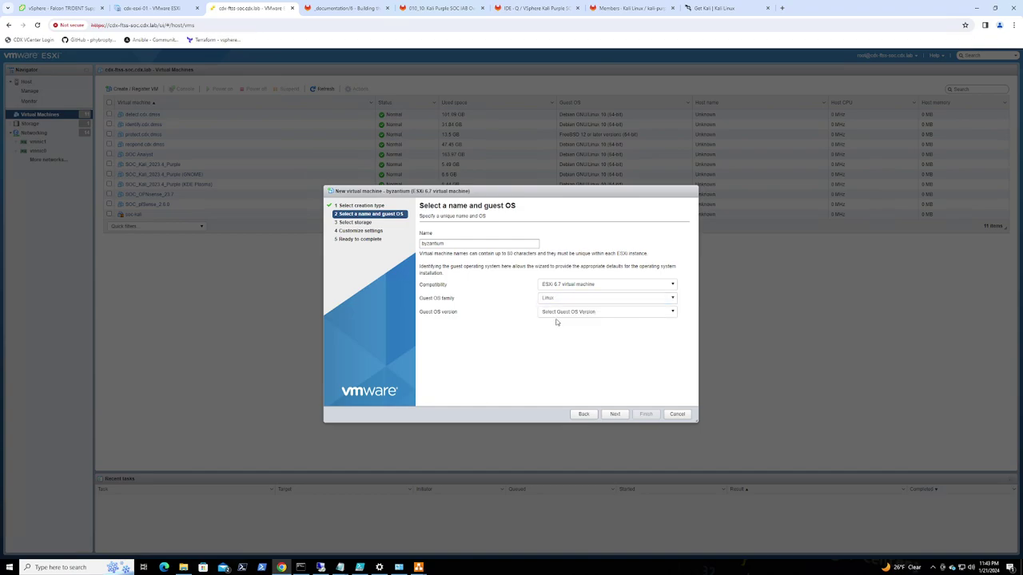
{"action": "left_click", "coordinate": [559, 312]}
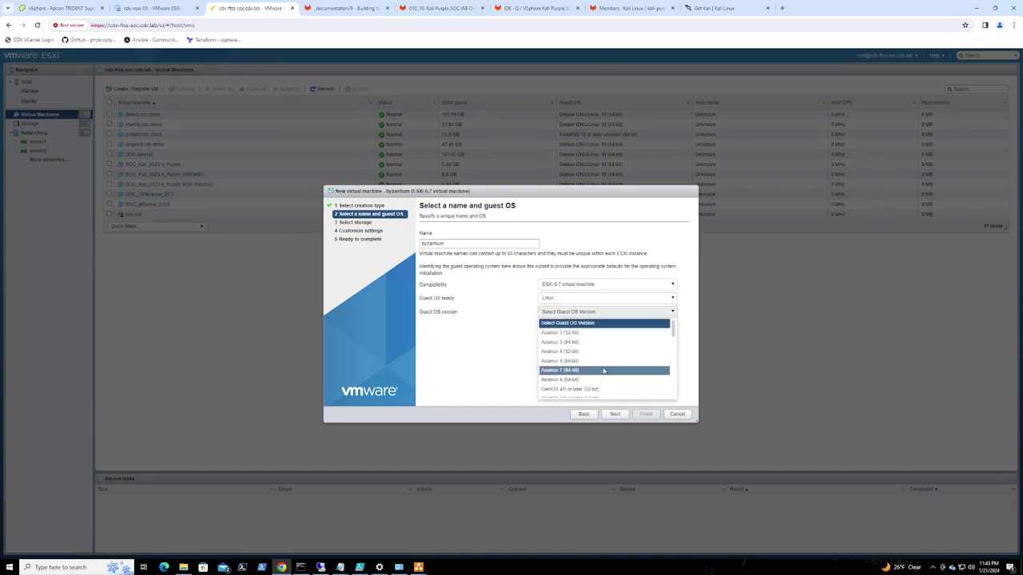
{"action": "scroll", "coordinate": [604, 370], "scroll_direction": "down", "scroll_amount": 3}
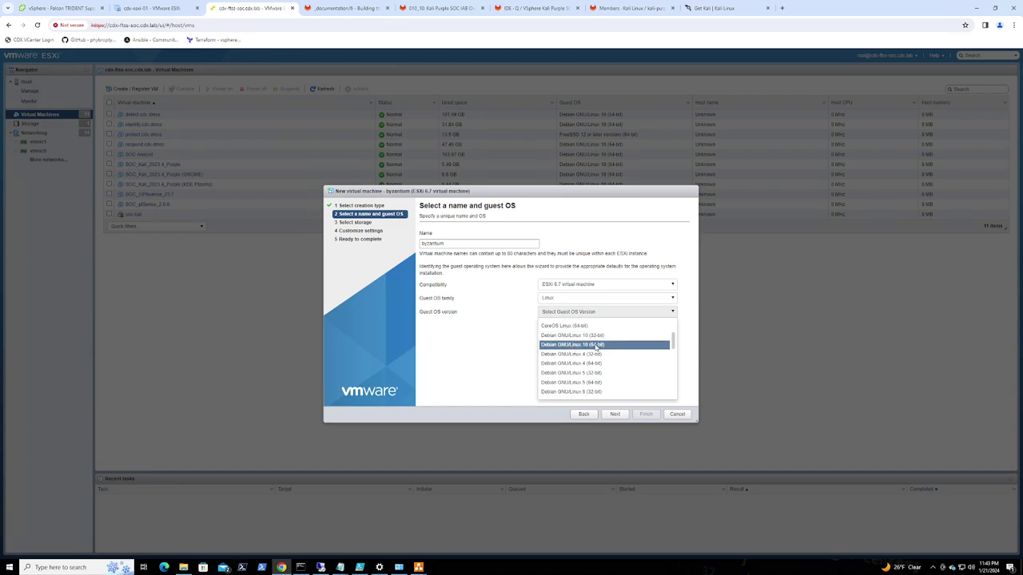
{"action": "left_click", "coordinate": [595, 345]}
{"action": "left_click", "coordinate": [614, 414]}
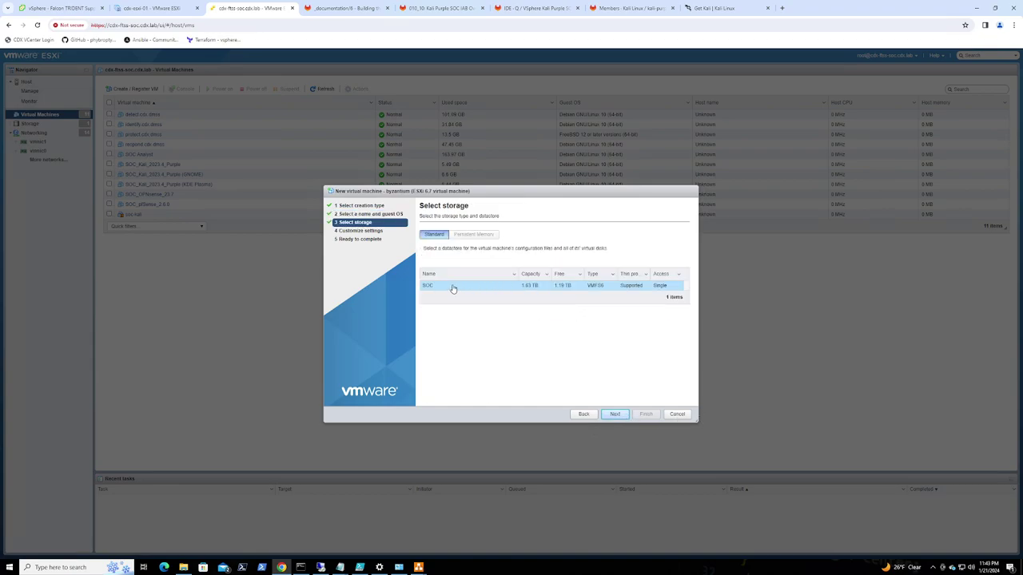
Keep the SOC datastore, give the VM 2 CPUs, and make the hard disk thin provisioned
{"action": "left_click", "coordinate": [615, 414]}
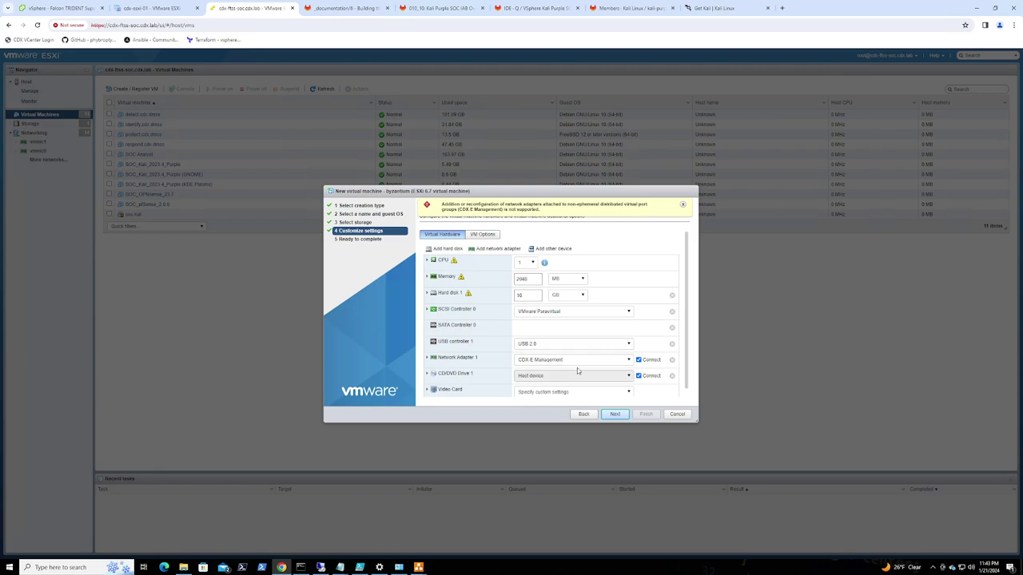
{"action": "left_click", "coordinate": [524, 262]}
{"action": "left_click", "coordinate": [521, 281]}
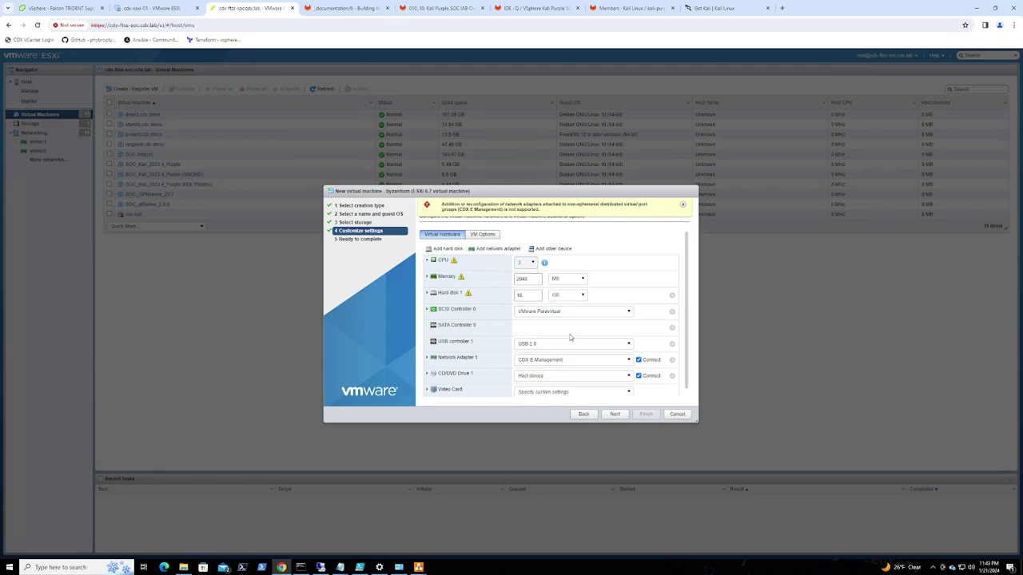
{"action": "double_click", "coordinate": [519, 295]}
{"action": "left_click", "coordinate": [427, 294]}
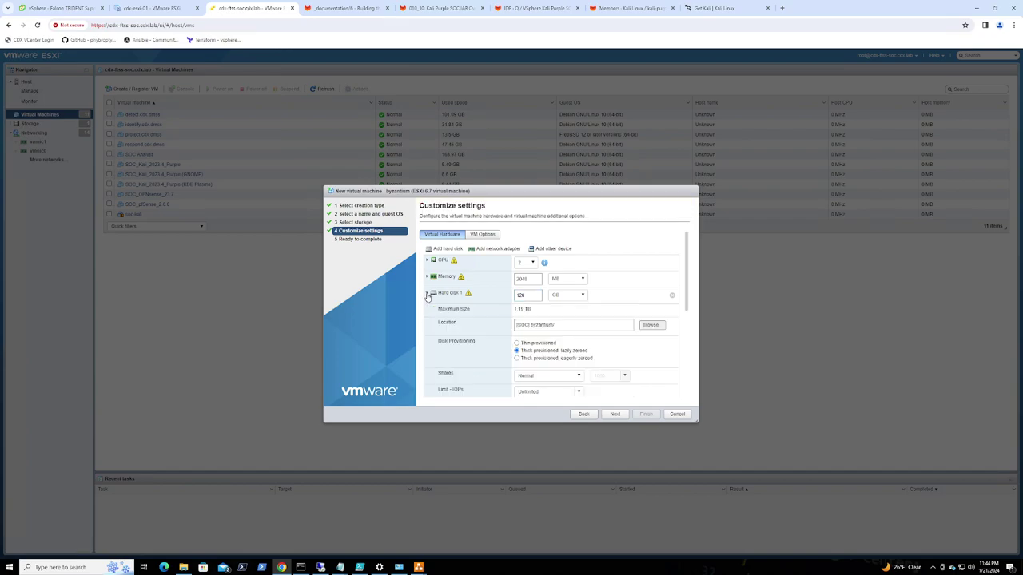
{"action": "left_click", "coordinate": [518, 343]}
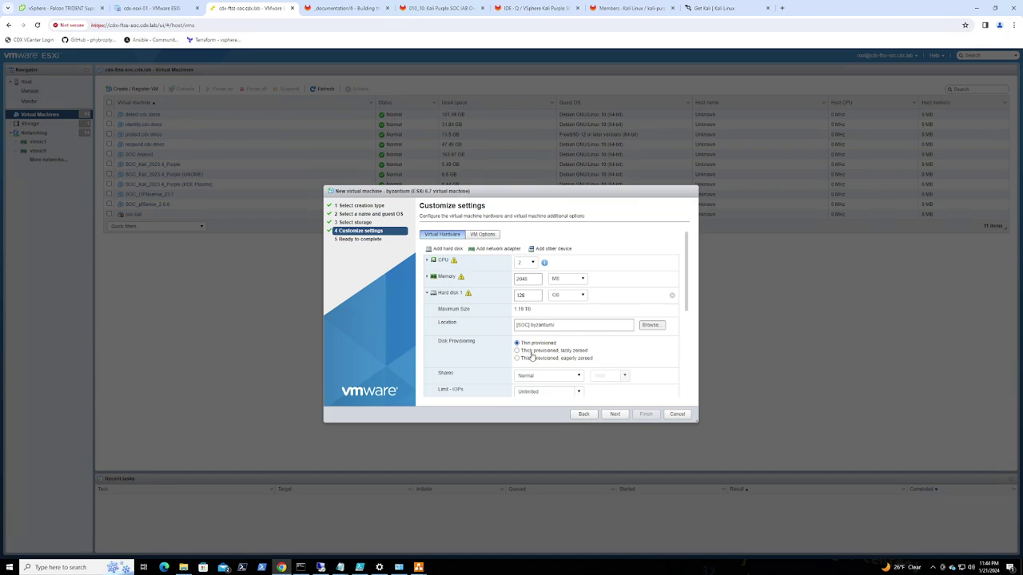
{"action": "left_click", "coordinate": [427, 294]}
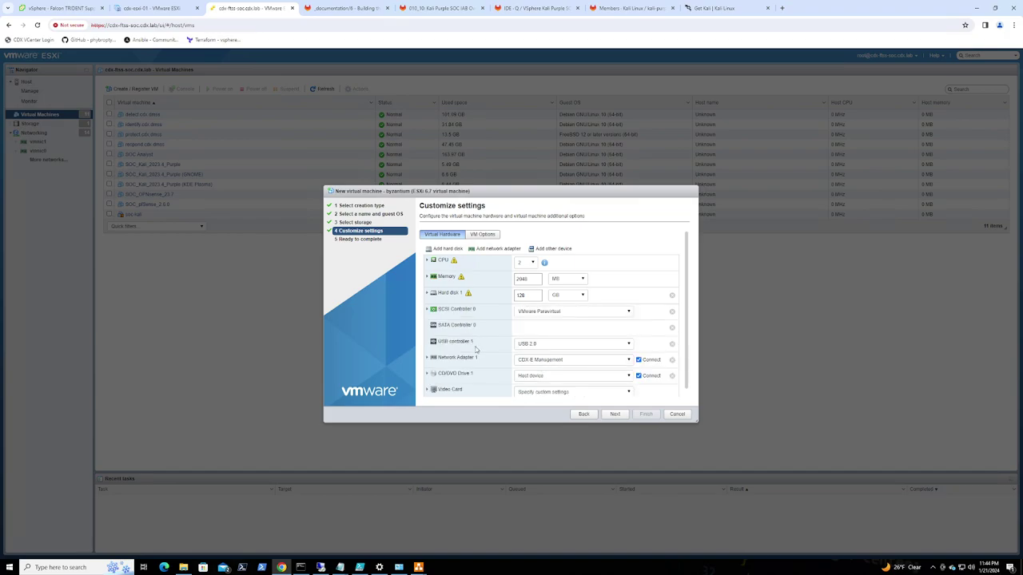
Set the USB controller to USB 3.0 and connect adapter 1 to the internet gateway
{"action": "scroll", "coordinate": [576, 334], "scroll_direction": "down", "scroll_amount": 1}
{"action": "left_click", "coordinate": [576, 335]}
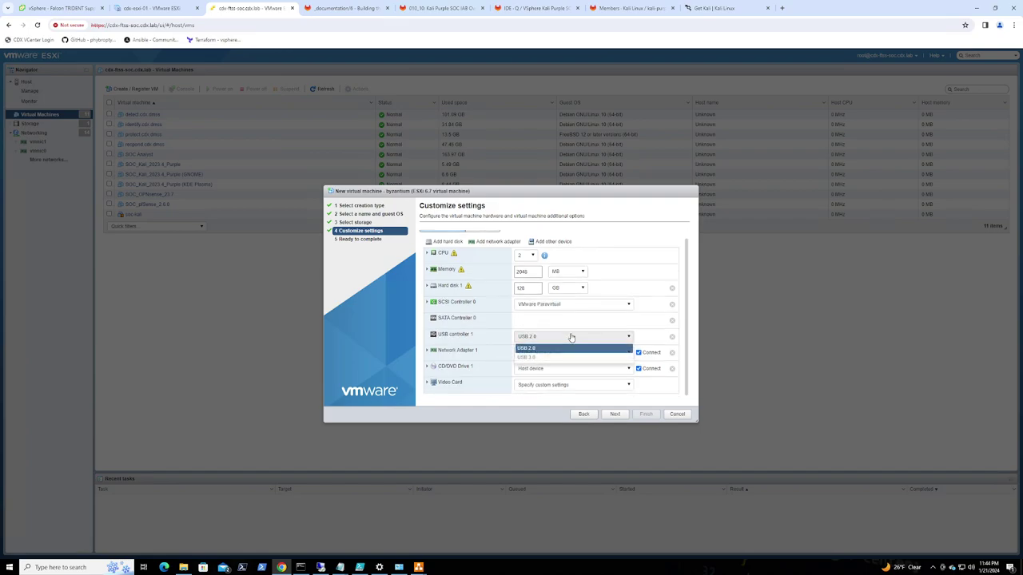
{"action": "left_click", "coordinate": [558, 358]}
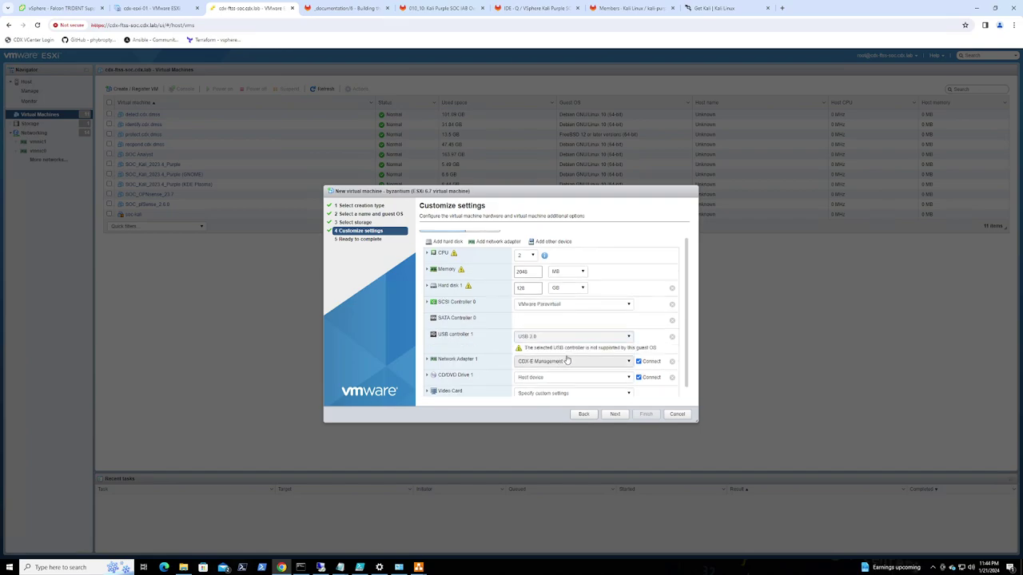
{"action": "scroll", "coordinate": [613, 364], "scroll_direction": "down", "scroll_amount": 1}
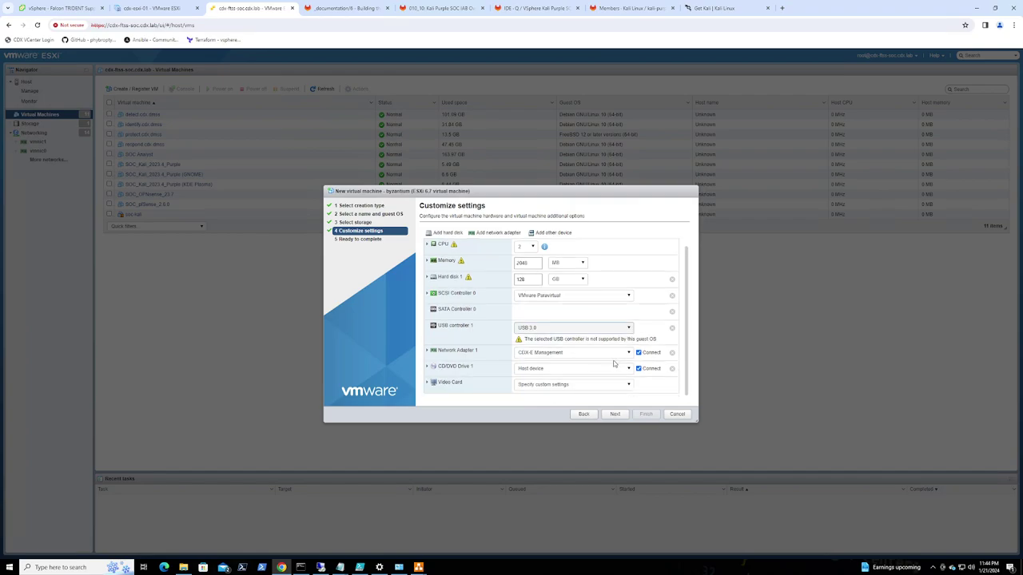
{"action": "left_click", "coordinate": [570, 354]}
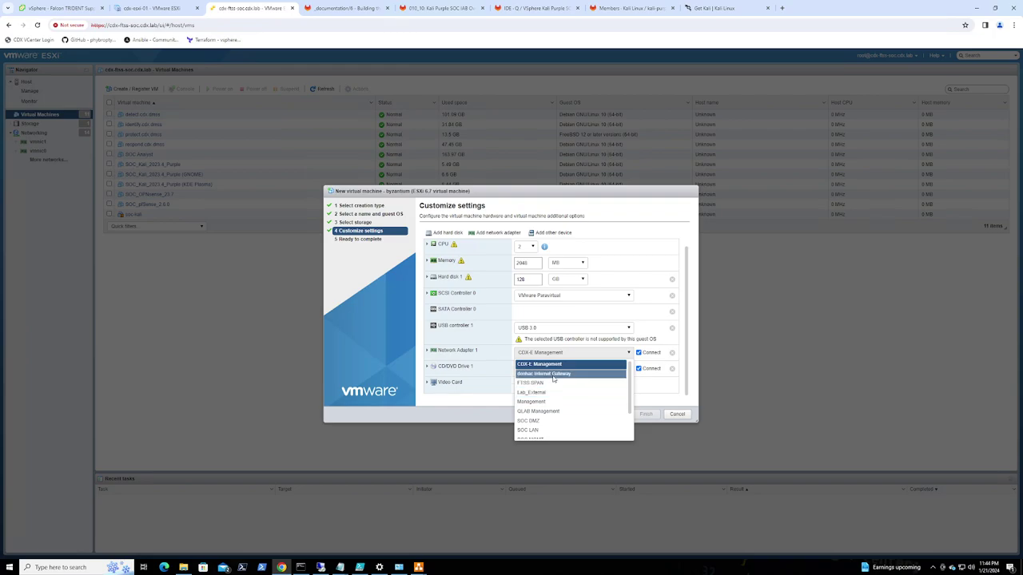
{"action": "left_click", "coordinate": [552, 374]}
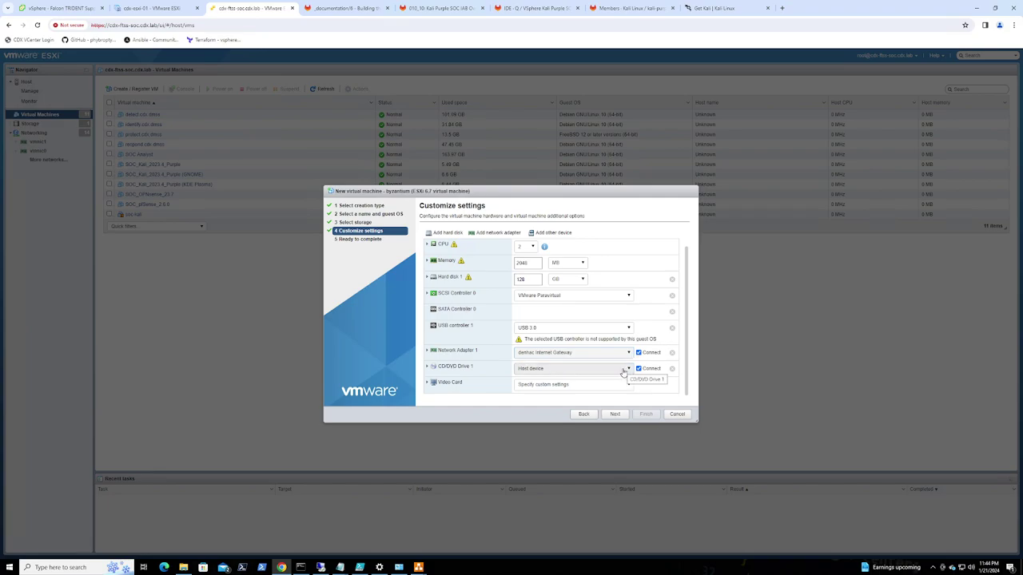
Add a second network adapter connected to SOC LAN
{"action": "left_click", "coordinate": [498, 233]}
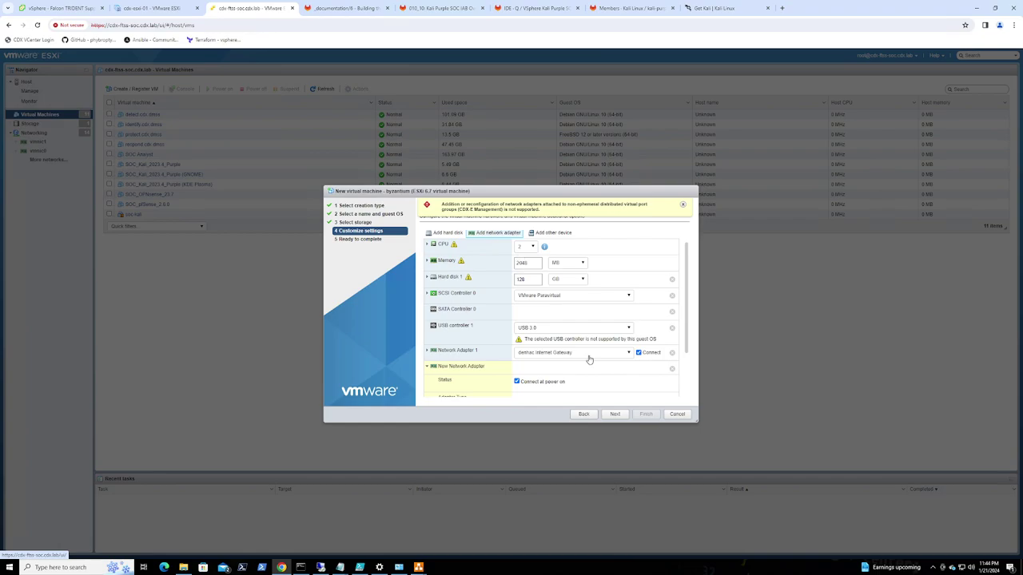
{"action": "left_click", "coordinate": [628, 369]}
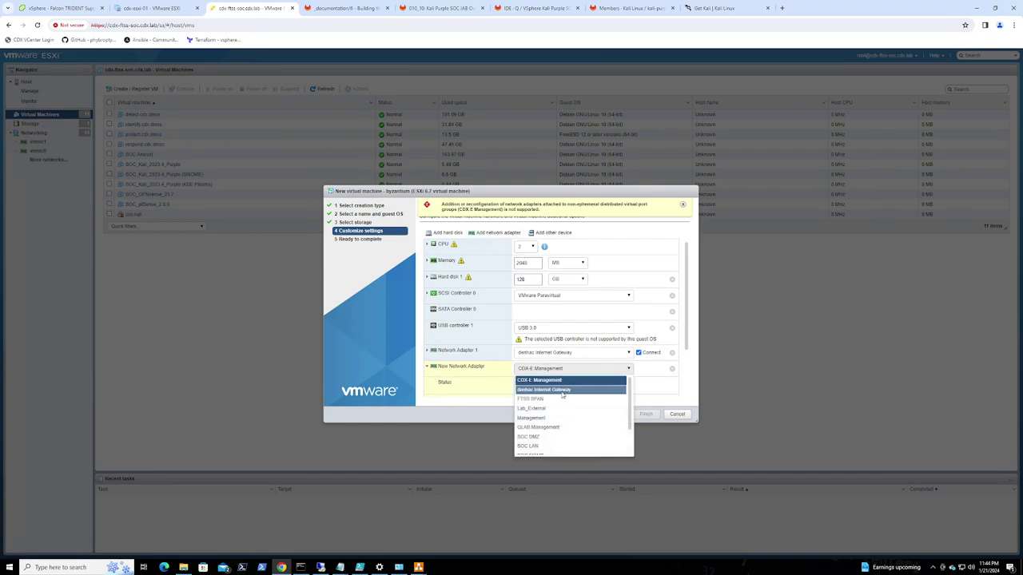
{"action": "scroll", "coordinate": [552, 422], "scroll_direction": "down", "scroll_amount": 1}
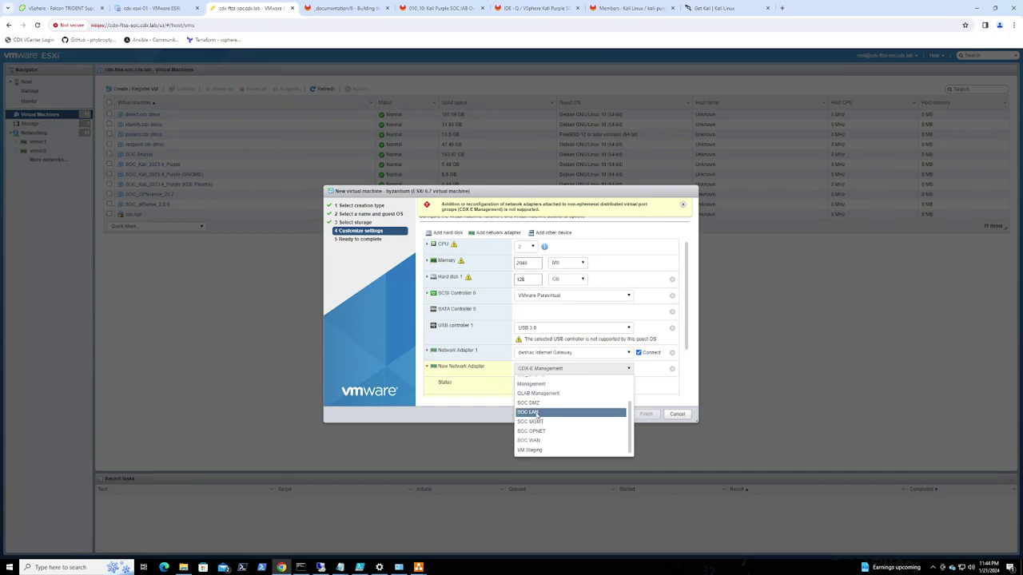
{"action": "left_click", "coordinate": [540, 412]}
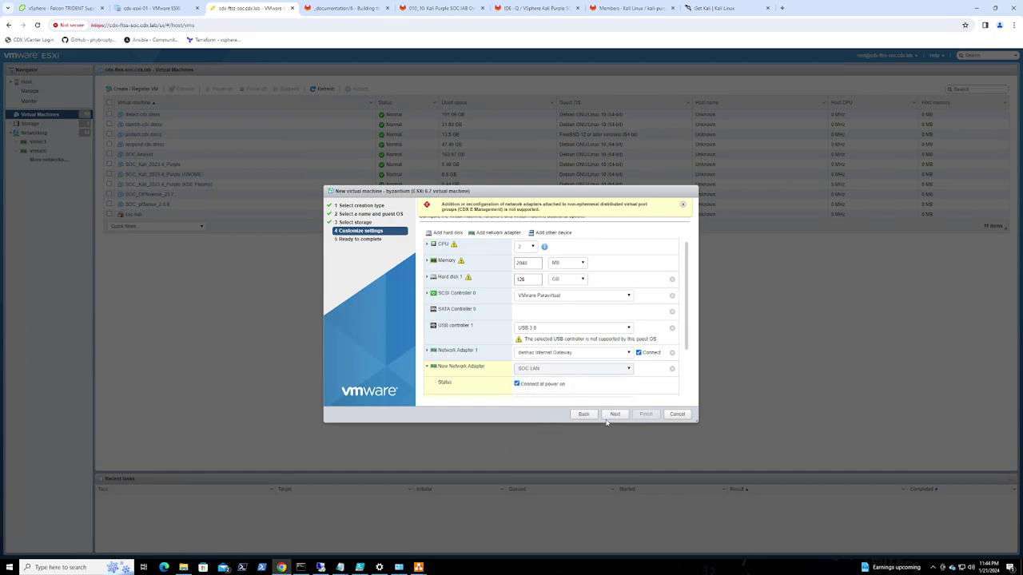
{"action": "scroll", "coordinate": [607, 392], "scroll_direction": "down", "scroll_amount": 2}
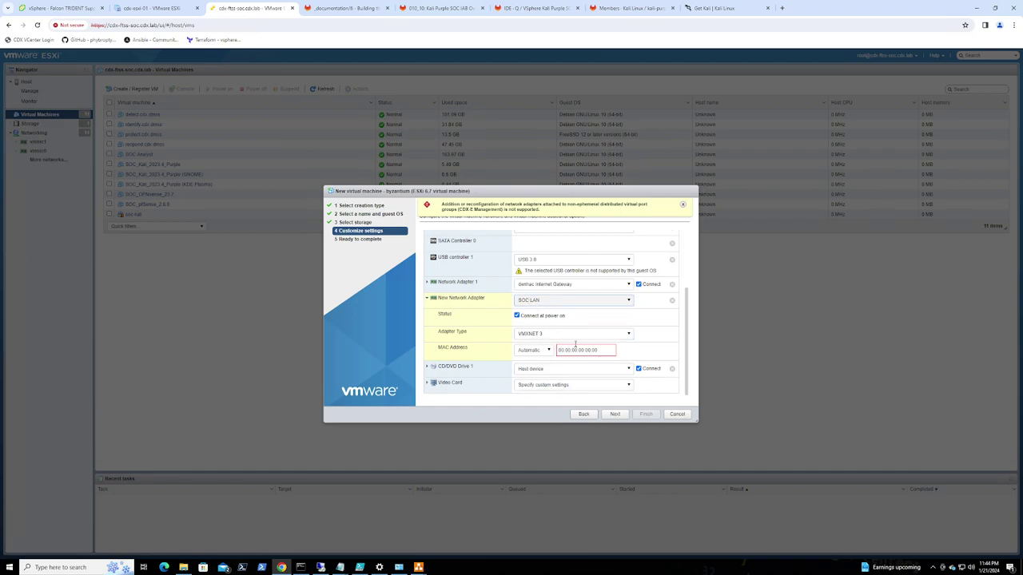
{"action": "left_click", "coordinate": [427, 298]}
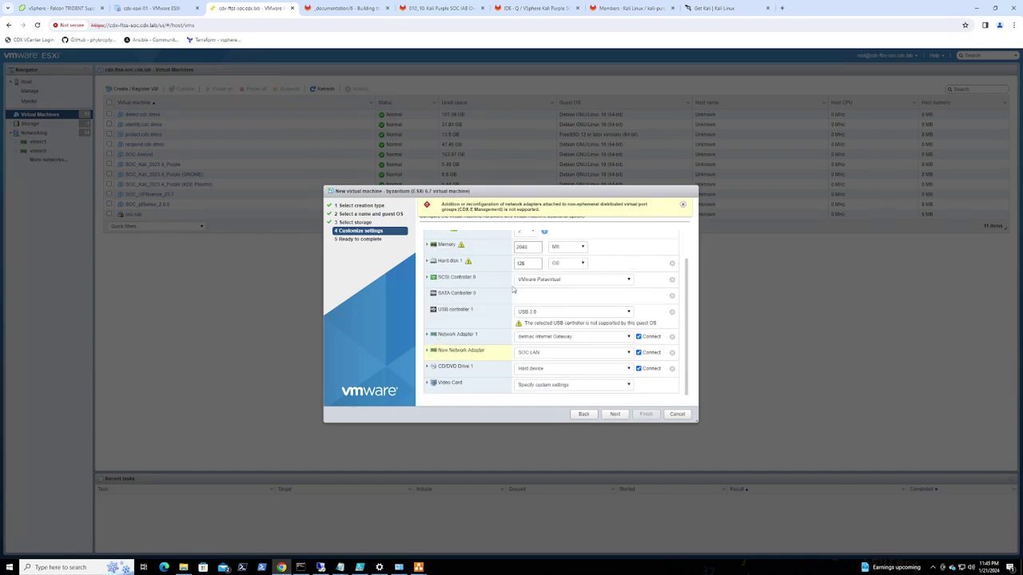
{"action": "scroll", "coordinate": [540, 294], "scroll_direction": "up", "scroll_amount": 2}
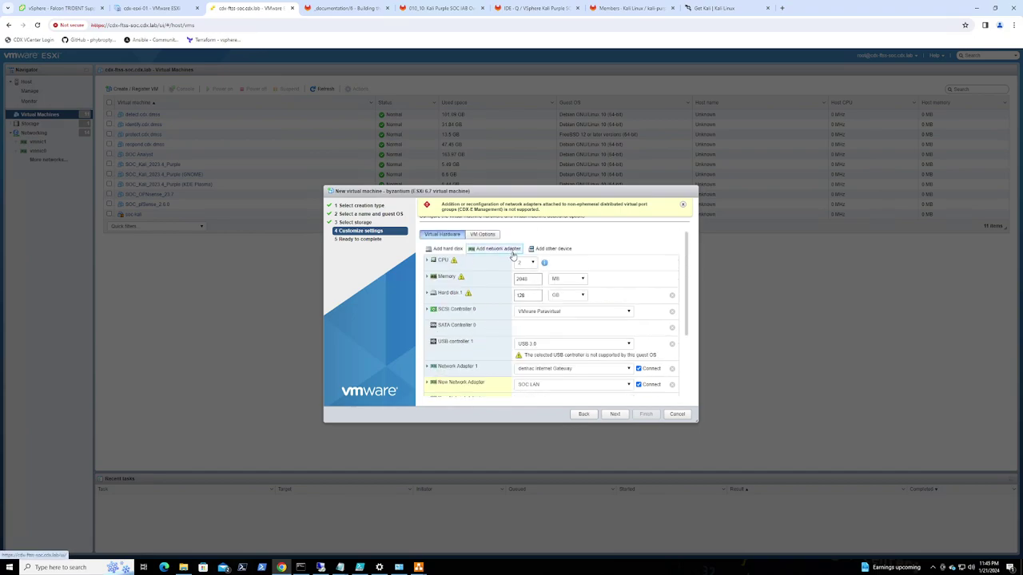
{"action": "scroll", "coordinate": [516, 266], "scroll_direction": "down", "scroll_amount": 1}
{"action": "scroll", "coordinate": [499, 256], "scroll_direction": "up", "scroll_amount": 1}
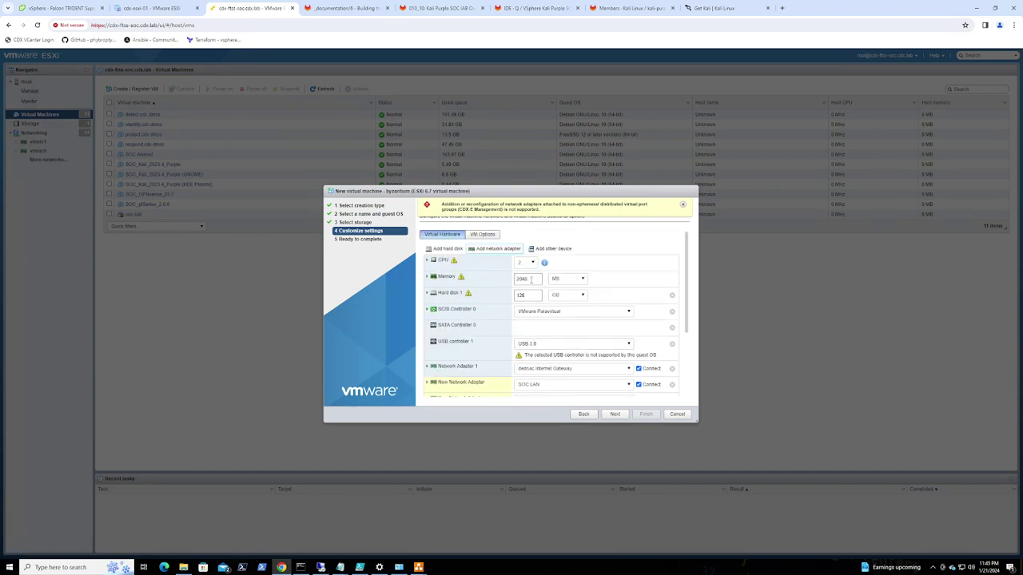
Add two more adapters, connecting the third to SOC OPNET with VMXNET 3 type
{"action": "left_click", "coordinate": [495, 253]}
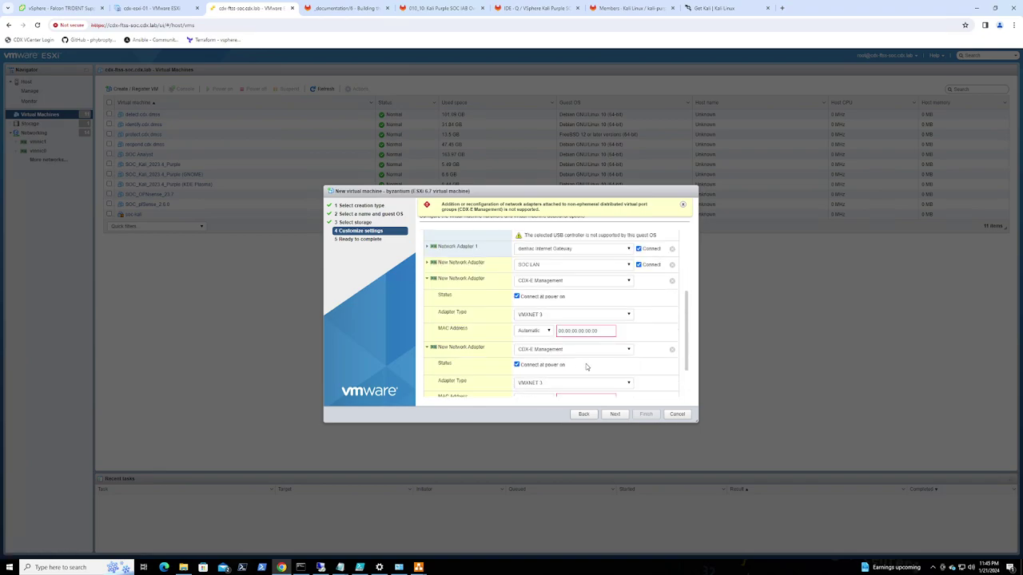
{"action": "left_click", "coordinate": [572, 282]}
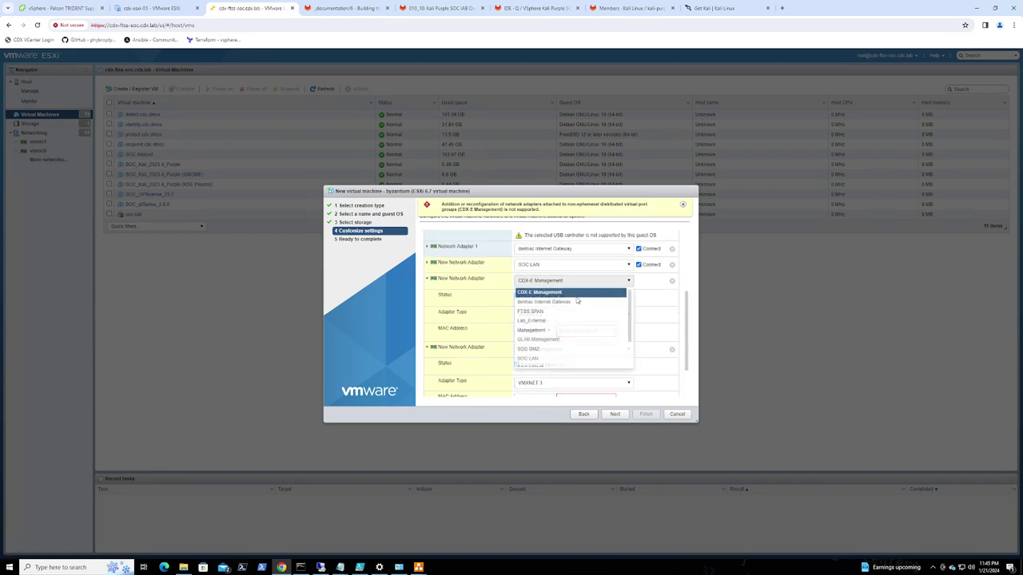
{"action": "left_click", "coordinate": [551, 349]}
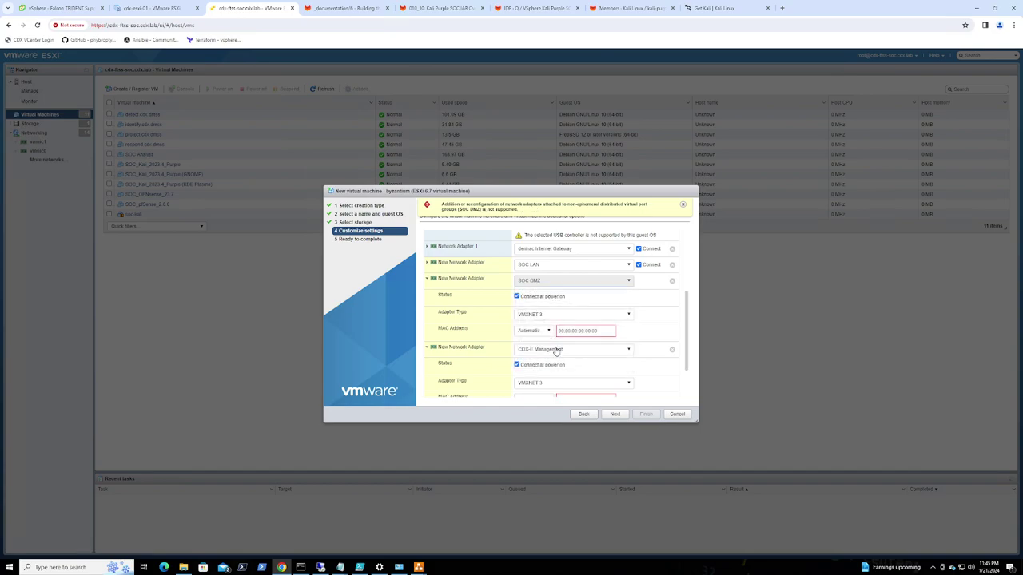
{"action": "left_click", "coordinate": [557, 351]}
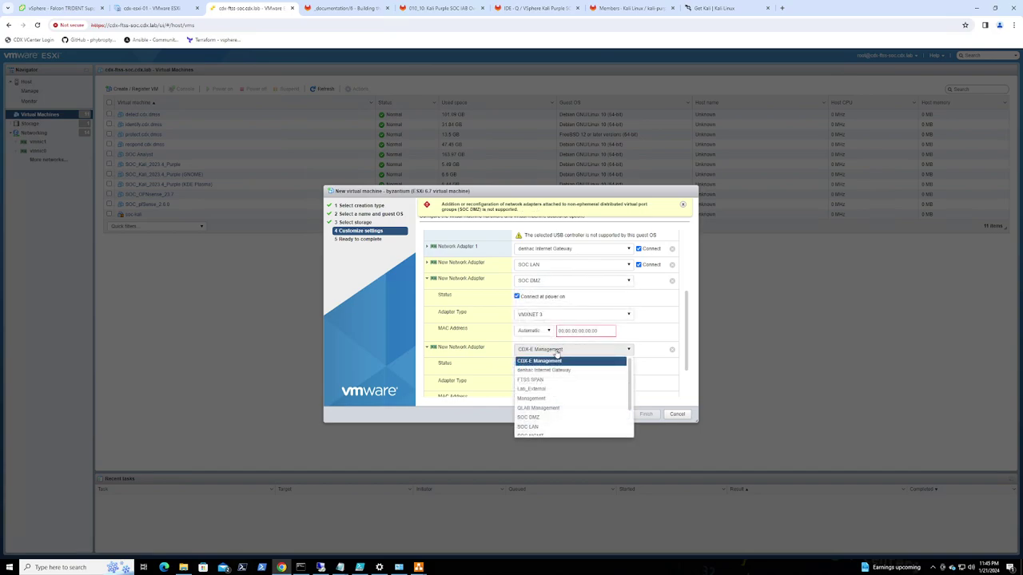
{"action": "left_click", "coordinate": [554, 280]}
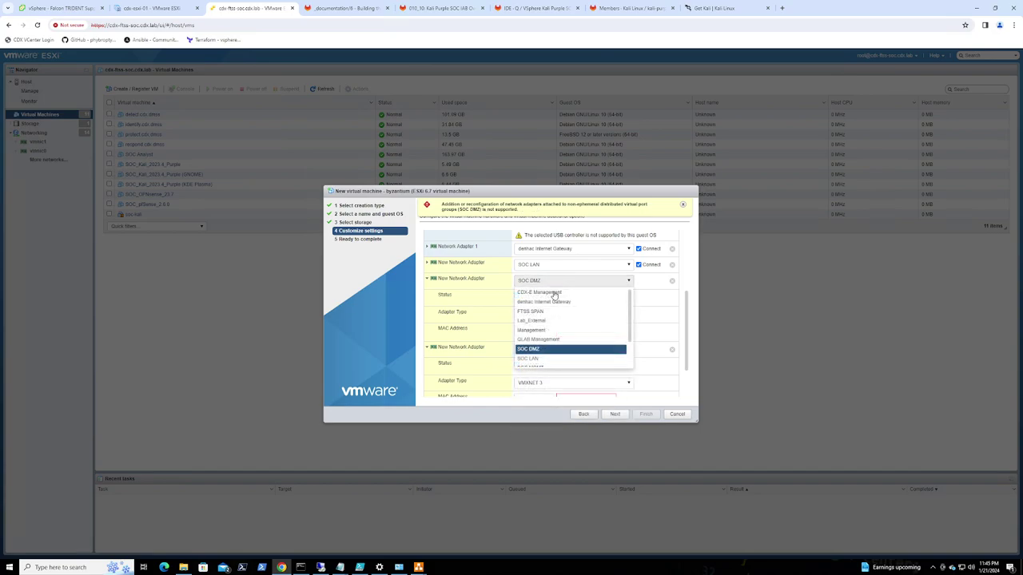
{"action": "scroll", "coordinate": [548, 339], "scroll_direction": "down", "scroll_amount": 2}
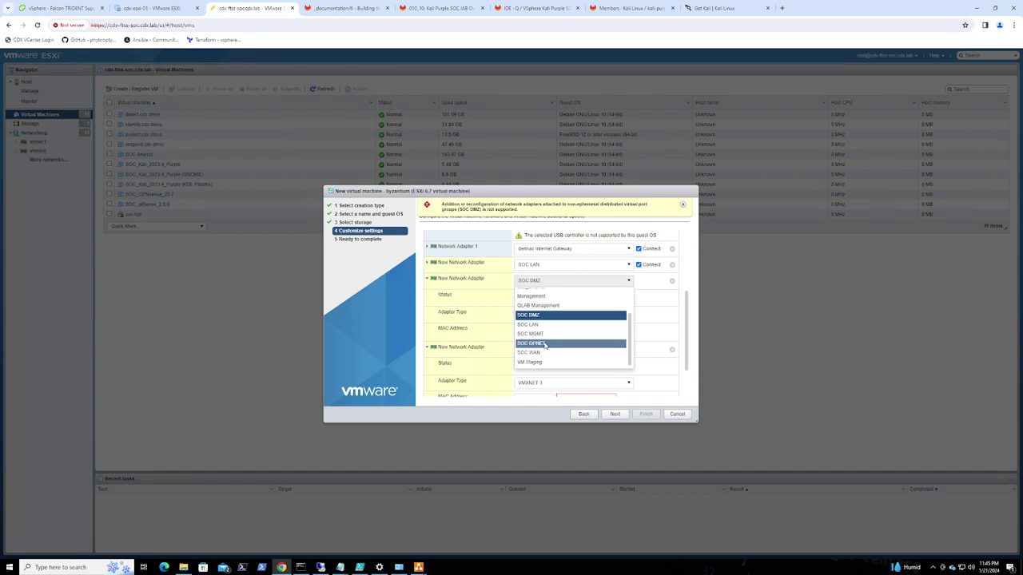
{"action": "left_click", "coordinate": [546, 343]}
{"action": "left_click", "coordinate": [544, 385]}
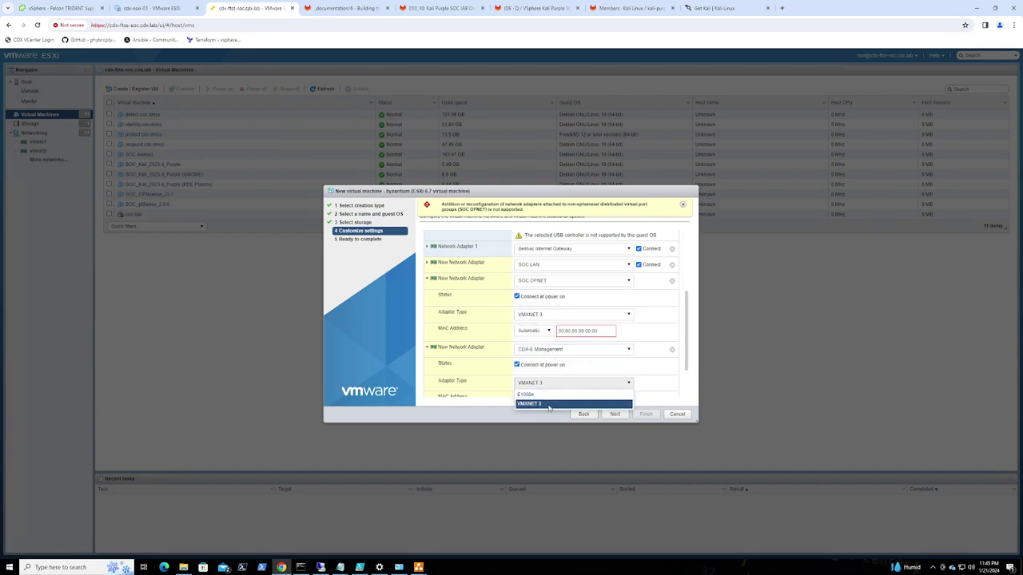
{"action": "left_click", "coordinate": [668, 376]}
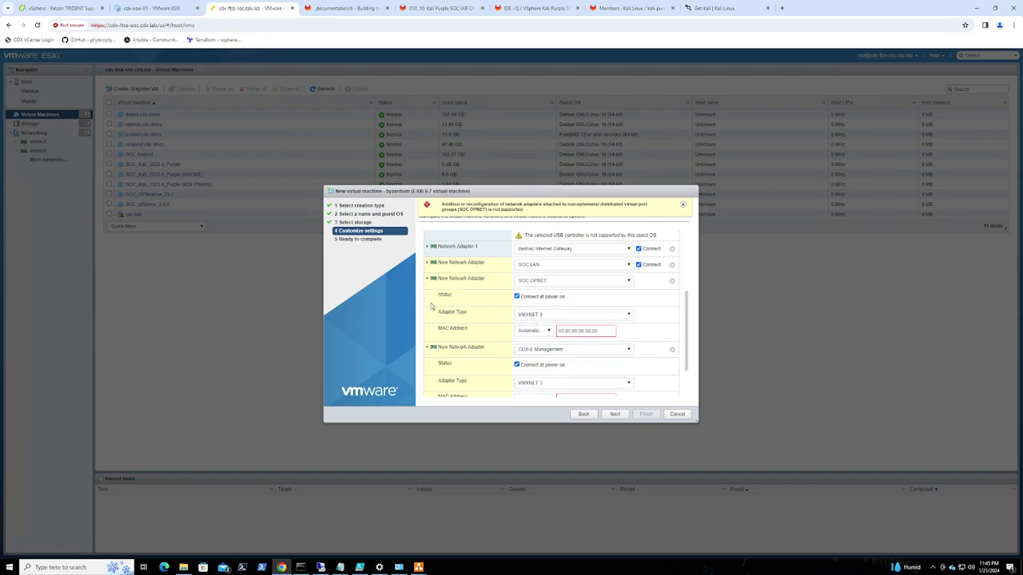
{"action": "left_click", "coordinate": [426, 279]}
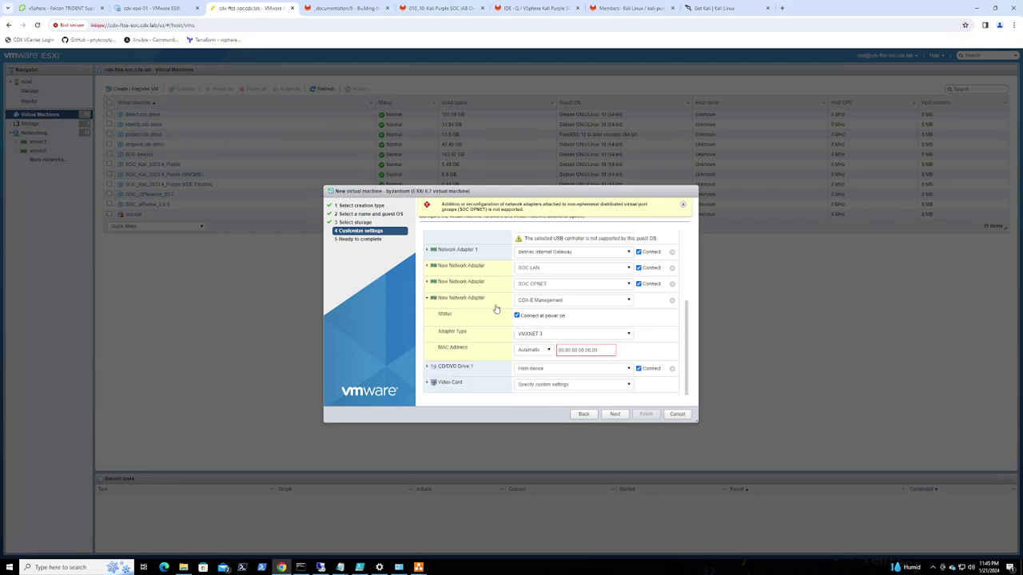
Connect the fourth network adapter to SOC DMZ
{"action": "left_click", "coordinate": [545, 334]}
{"action": "left_click", "coordinate": [546, 334]}
{"action": "left_click", "coordinate": [549, 300]}
{"action": "left_click", "coordinate": [542, 368]}
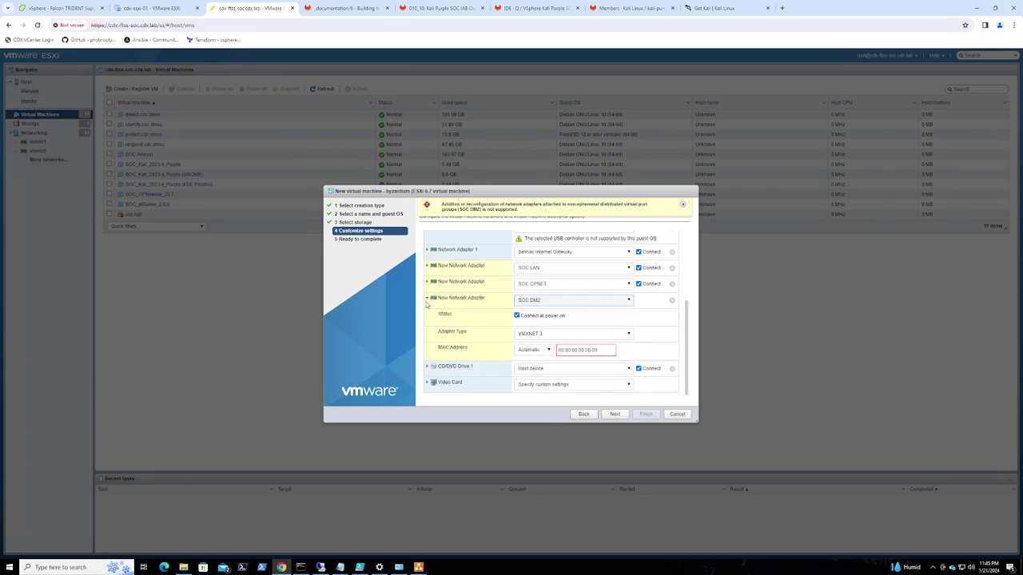
{"action": "left_click", "coordinate": [581, 351]}
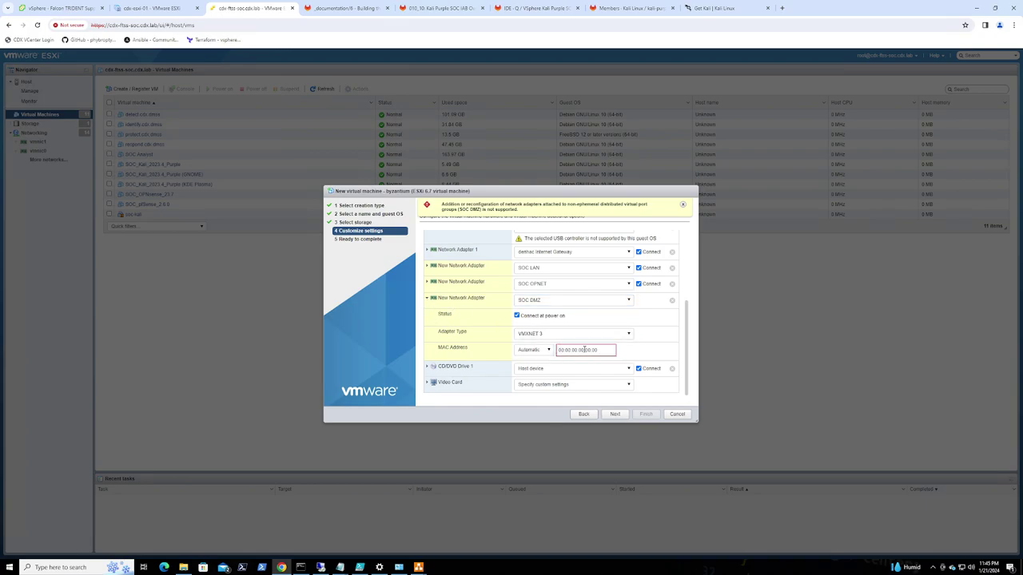
{"action": "left_click", "coordinate": [428, 298]}
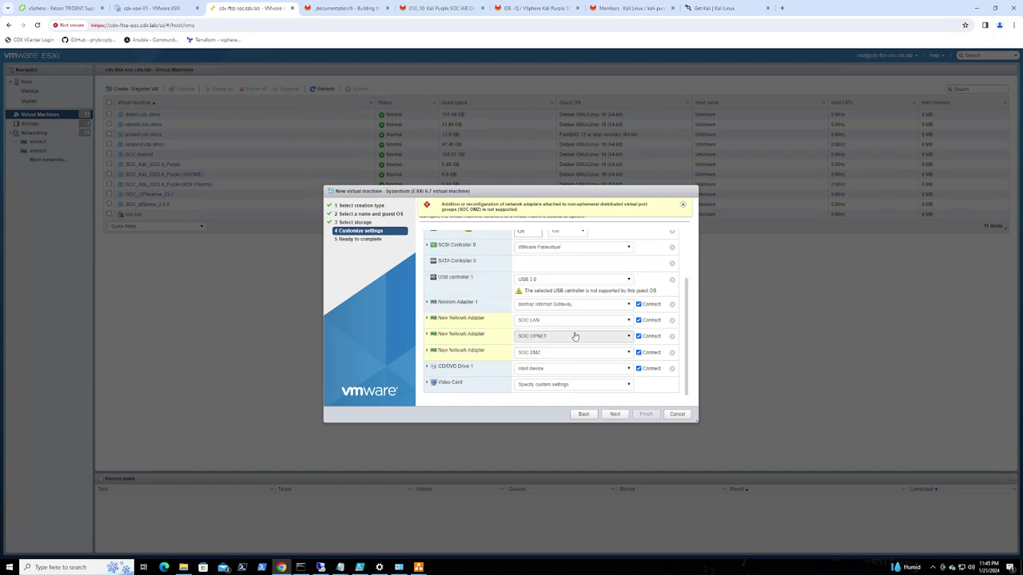
Load OPNsense-23.7-dvd-amd64.iso from the SOC datastore into CD/DVD Drive 1
{"action": "left_click", "coordinate": [561, 368]}
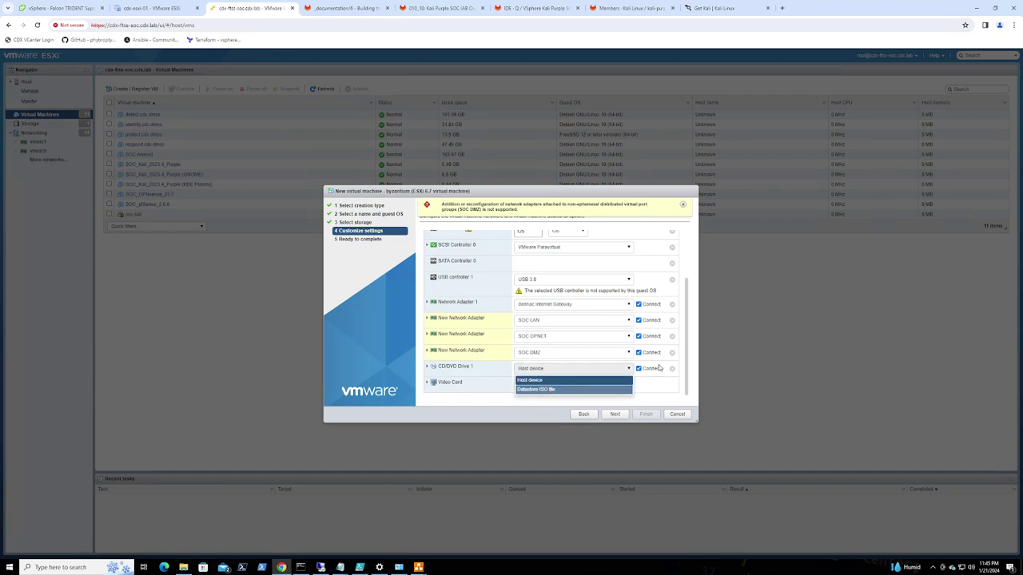
{"action": "key", "text": "Return"}
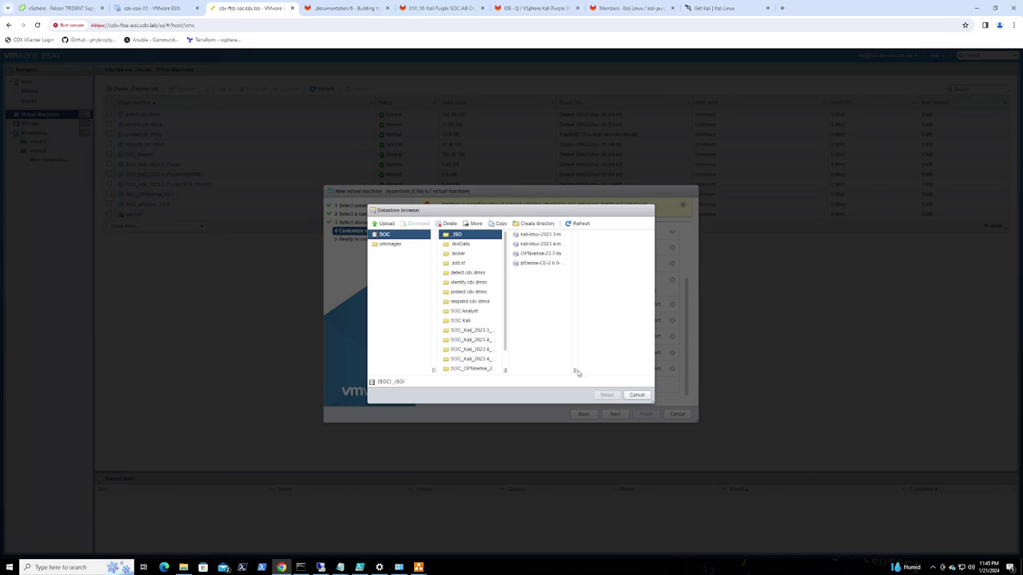
{"action": "left_click", "coordinate": [540, 255]}
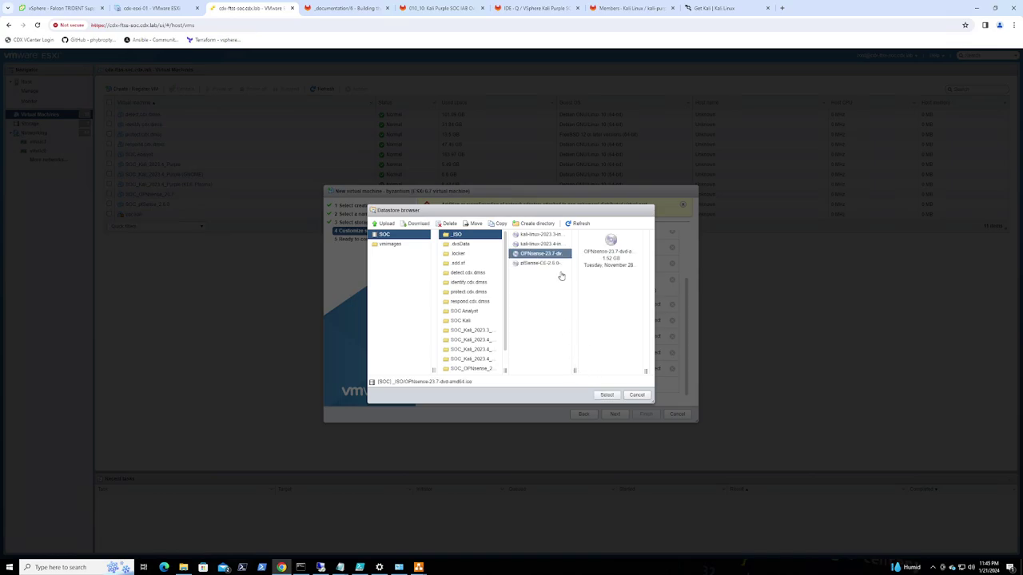
{"action": "left_click", "coordinate": [607, 395]}
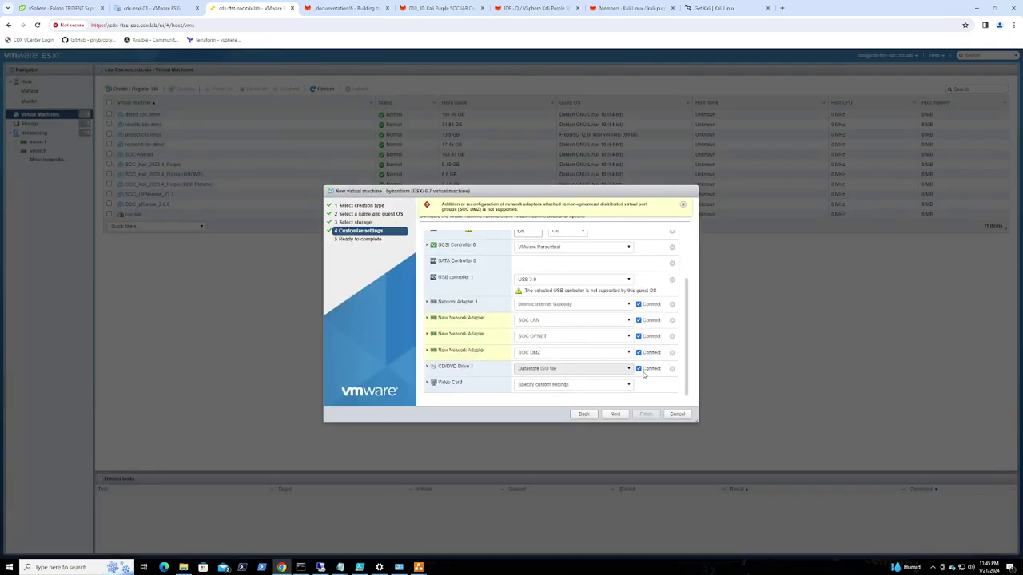
{"action": "left_click", "coordinate": [426, 367]}
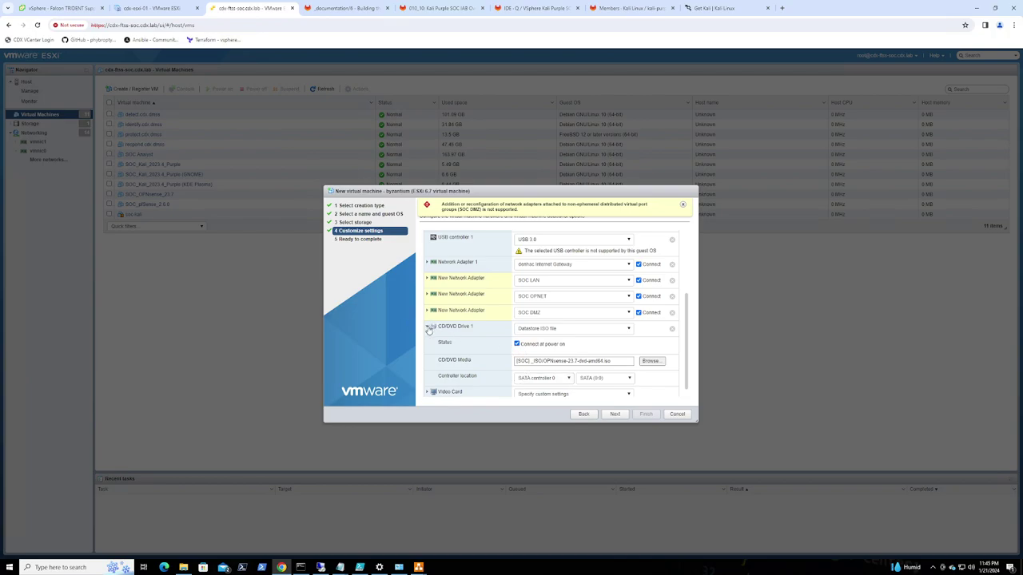
{"action": "left_click", "coordinate": [428, 328]}
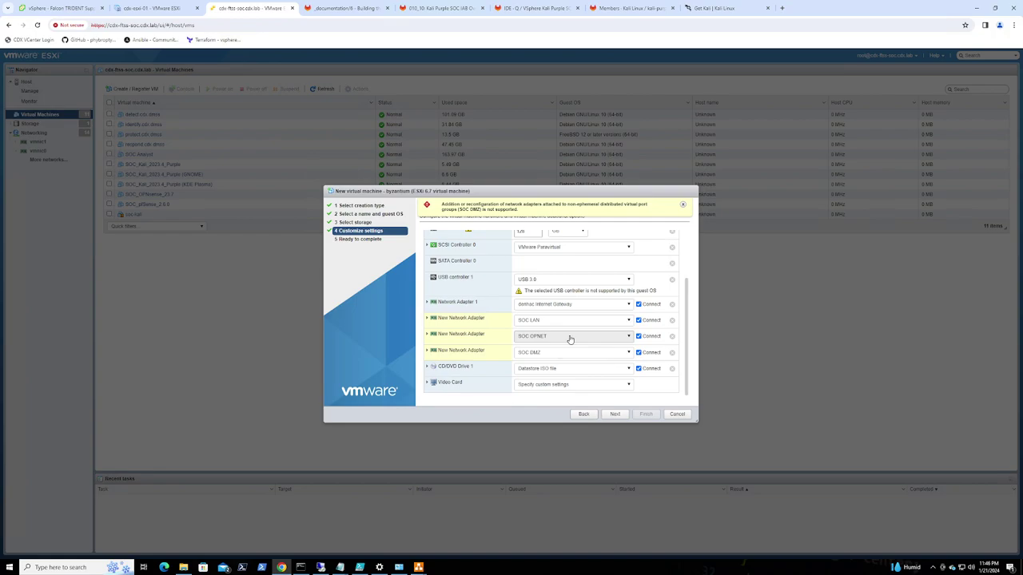
Try to advance the wizard, which rejects adapters on the SOC OPNET distributed port group
{"action": "scroll", "coordinate": [520, 274], "scroll_direction": "up", "scroll_amount": 1}
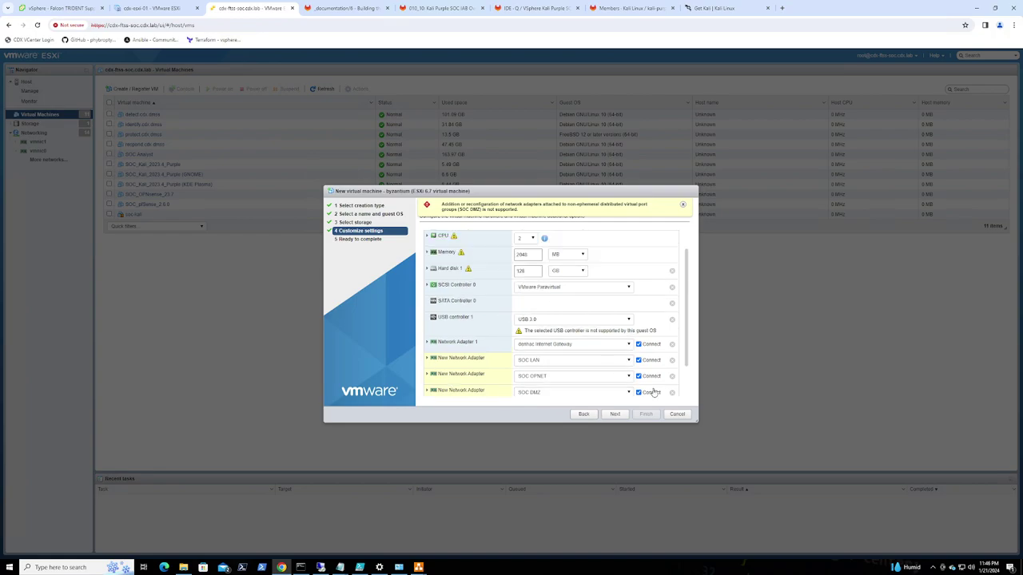
{"action": "left_click", "coordinate": [617, 416]}
{"action": "scroll", "coordinate": [564, 379], "scroll_direction": "down", "scroll_amount": 1}
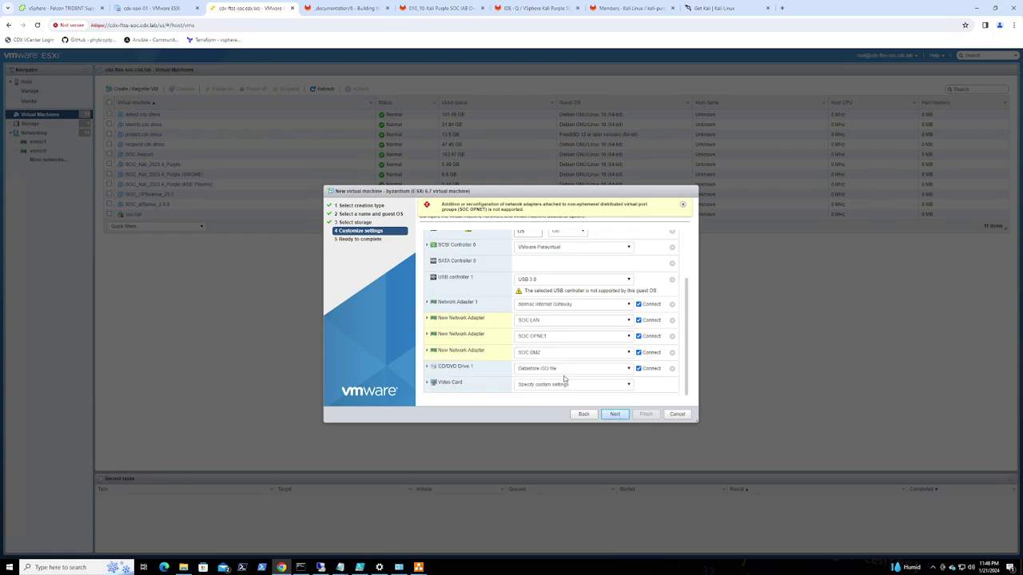
Remove the SOC LAN, SOC OPNET and SOC DMZ adapters and dismiss the warning banner
{"action": "left_click", "coordinate": [572, 336]}
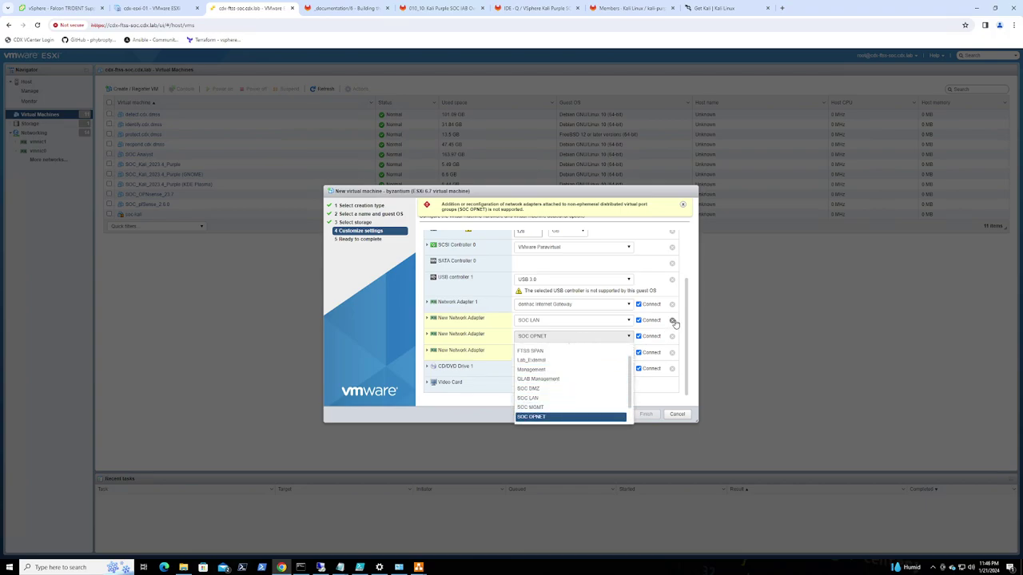
{"action": "left_click", "coordinate": [673, 321]}
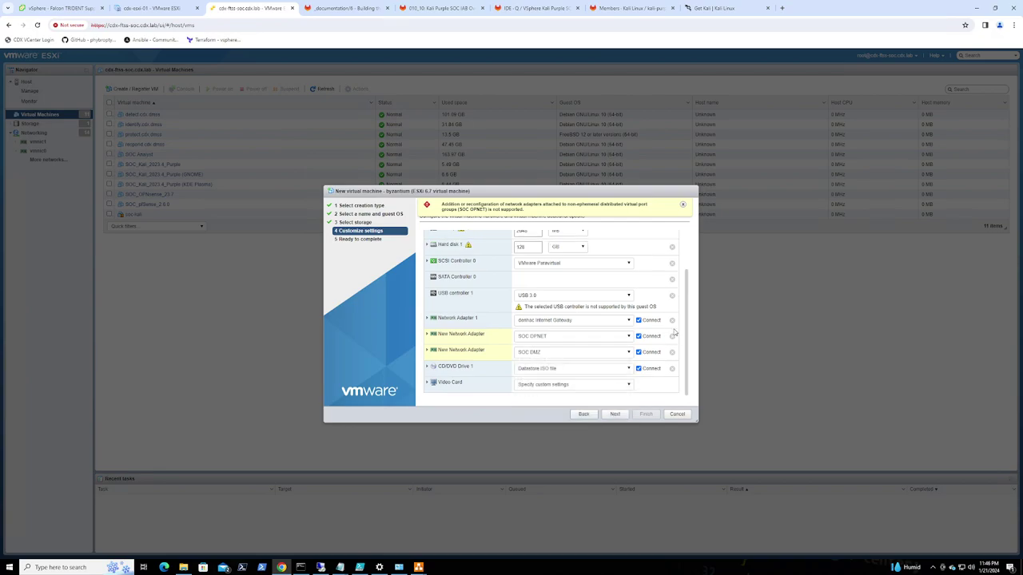
{"action": "left_click", "coordinate": [672, 337]}
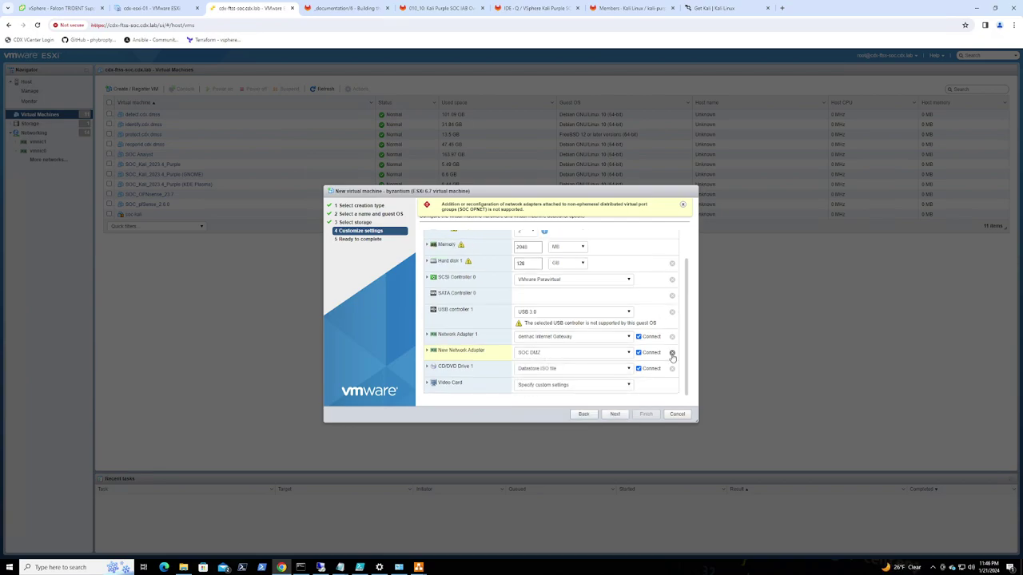
{"action": "left_click", "coordinate": [672, 352]}
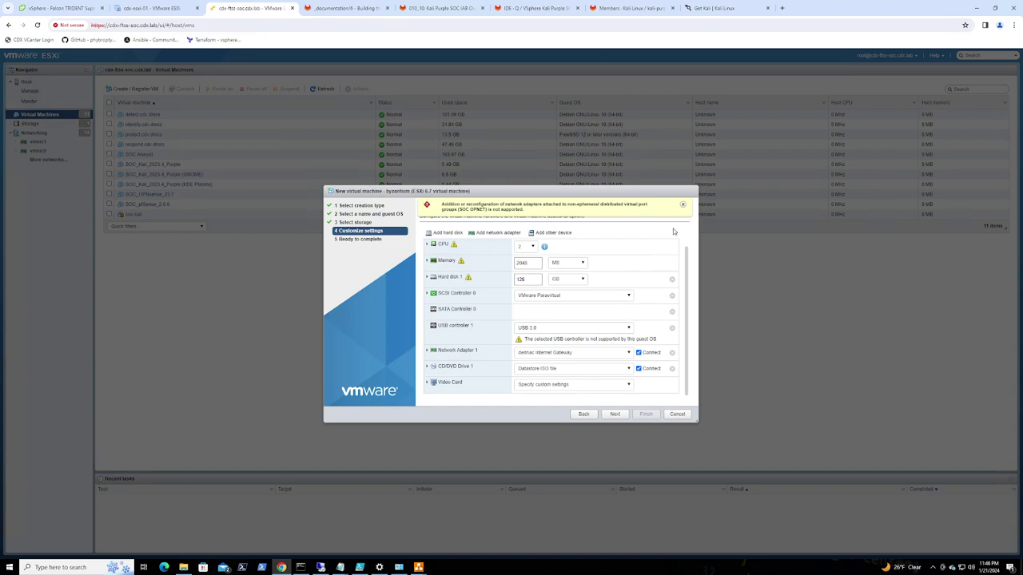
{"action": "left_click", "coordinate": [683, 205]}
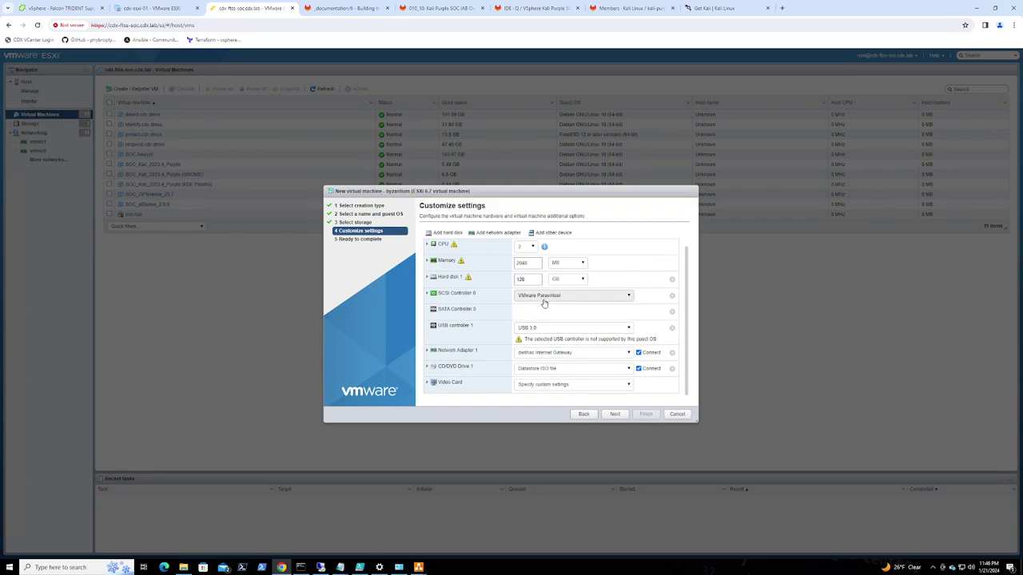
Review the Ready to complete summary and finish creating byzantium
{"action": "left_click", "coordinate": [615, 415]}
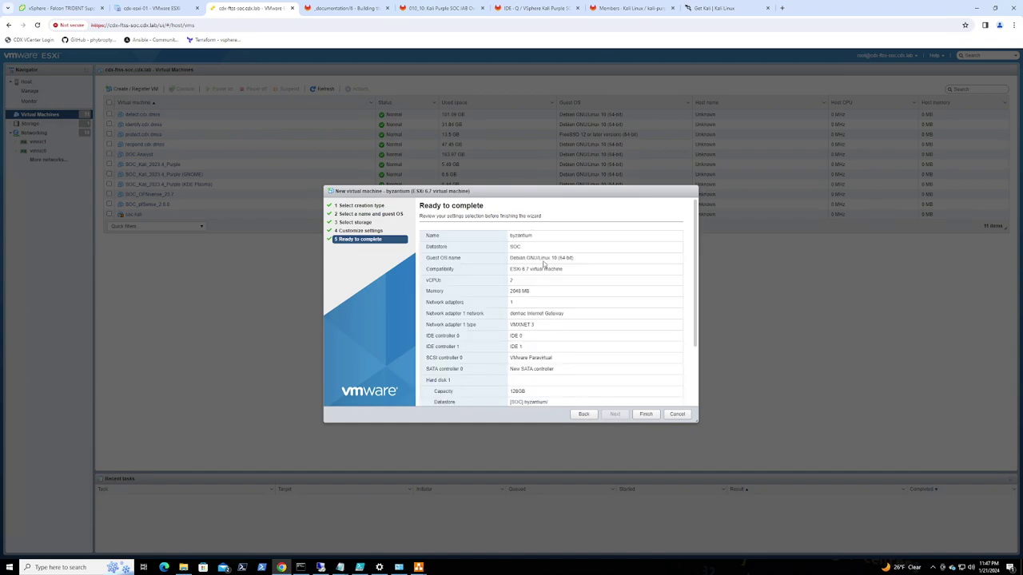
{"action": "scroll", "coordinate": [524, 302], "scroll_direction": "down", "scroll_amount": 1}
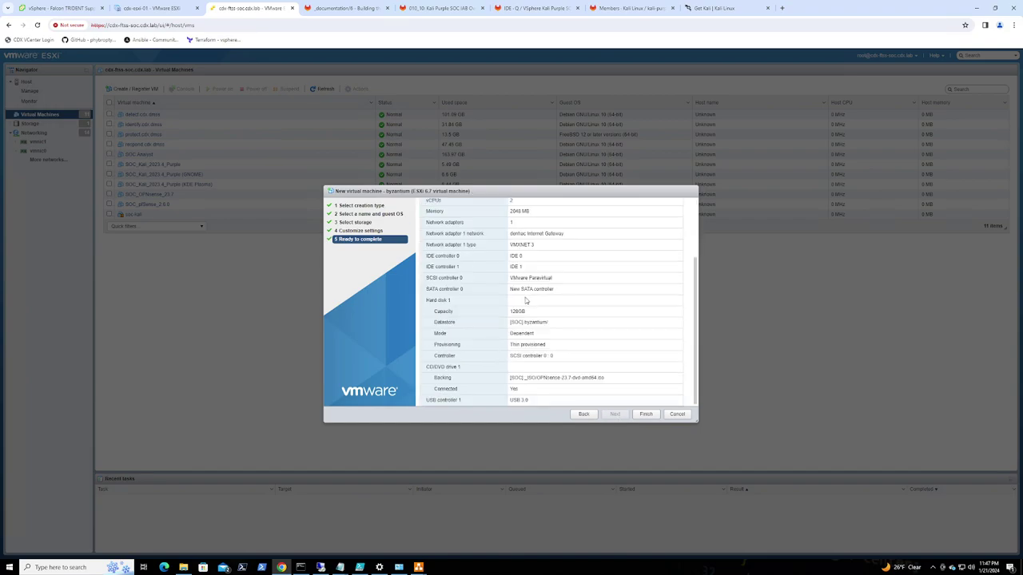
{"action": "left_click", "coordinate": [650, 418]}
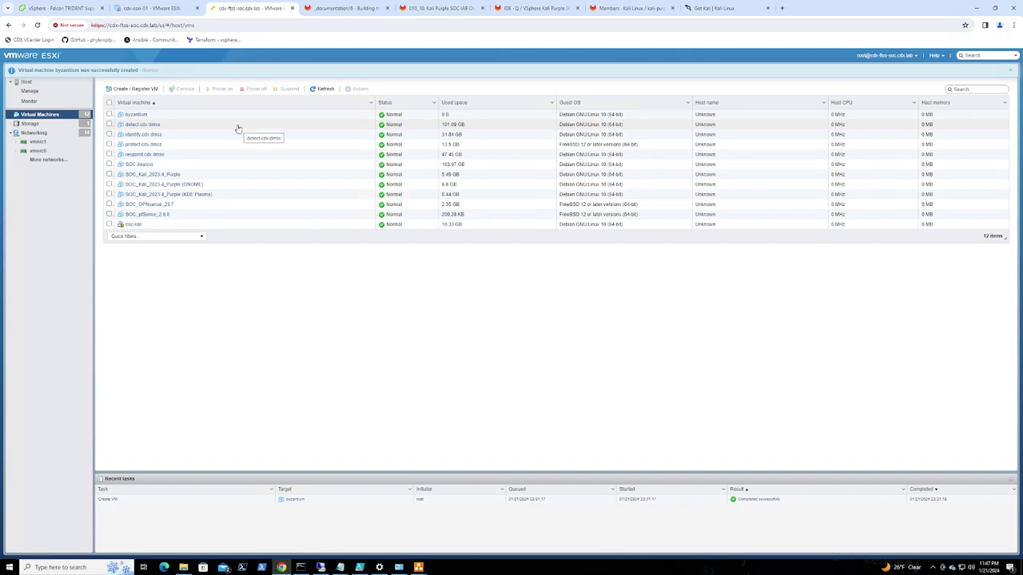
{"action": "left_click", "coordinate": [68, 10]}
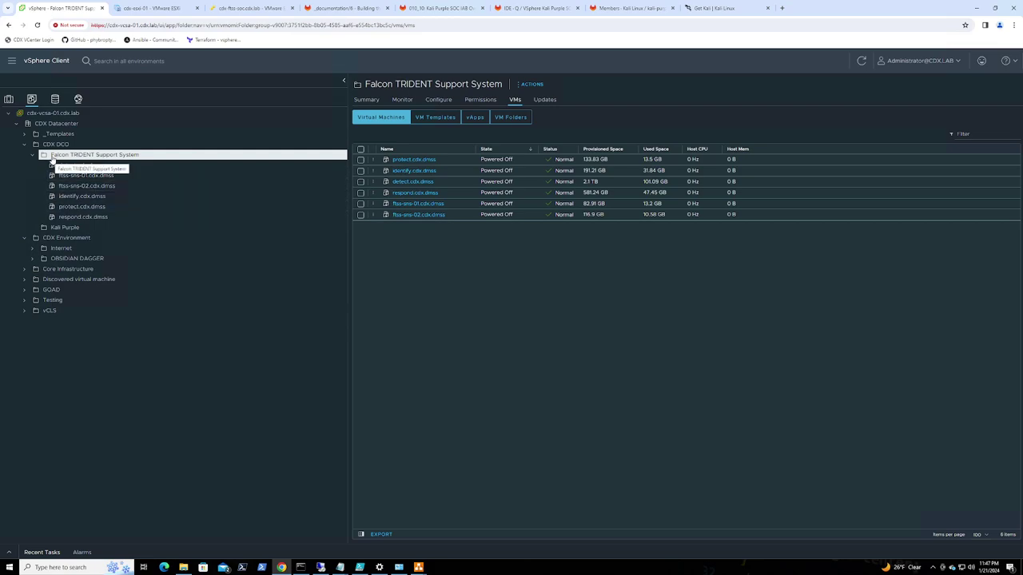
Drag byzantium from Discovered virtual machine into the Kali Purple folder and view its summary
{"action": "left_click", "coordinate": [25, 279]}
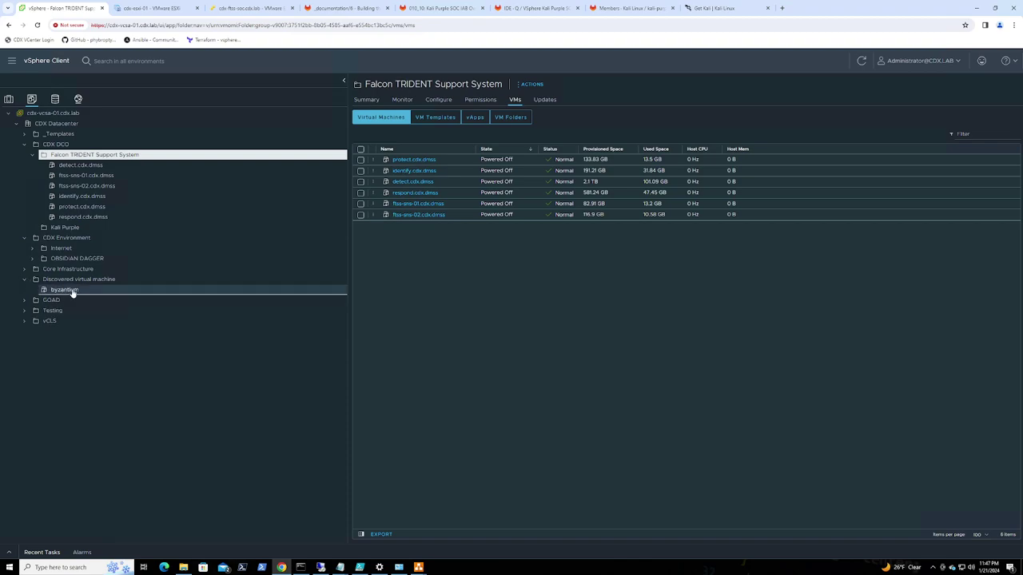
{"action": "left_click_drag", "start_coordinate": [72, 292], "coordinate": [76, 228]}
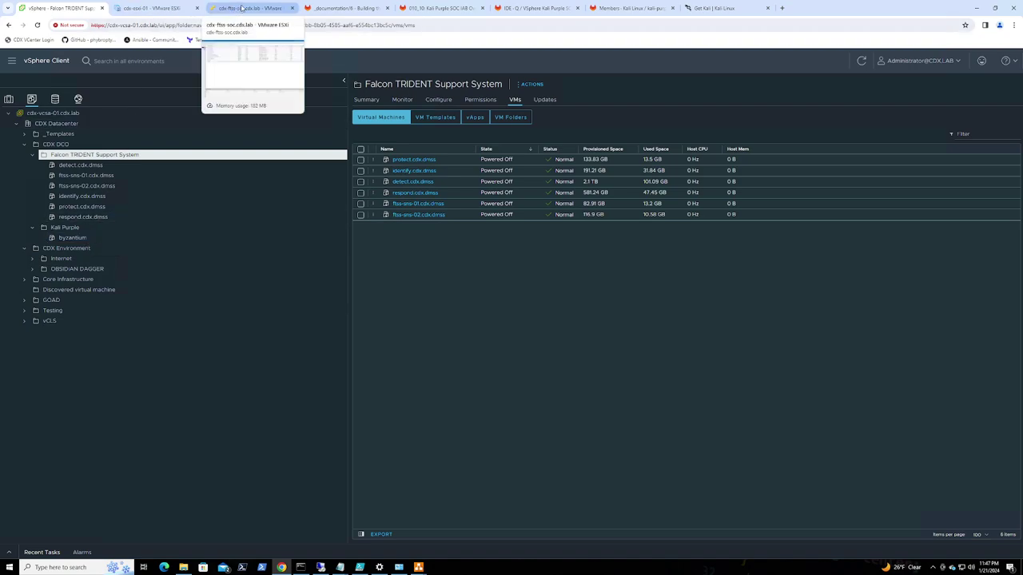
{"action": "left_click", "coordinate": [72, 238]}
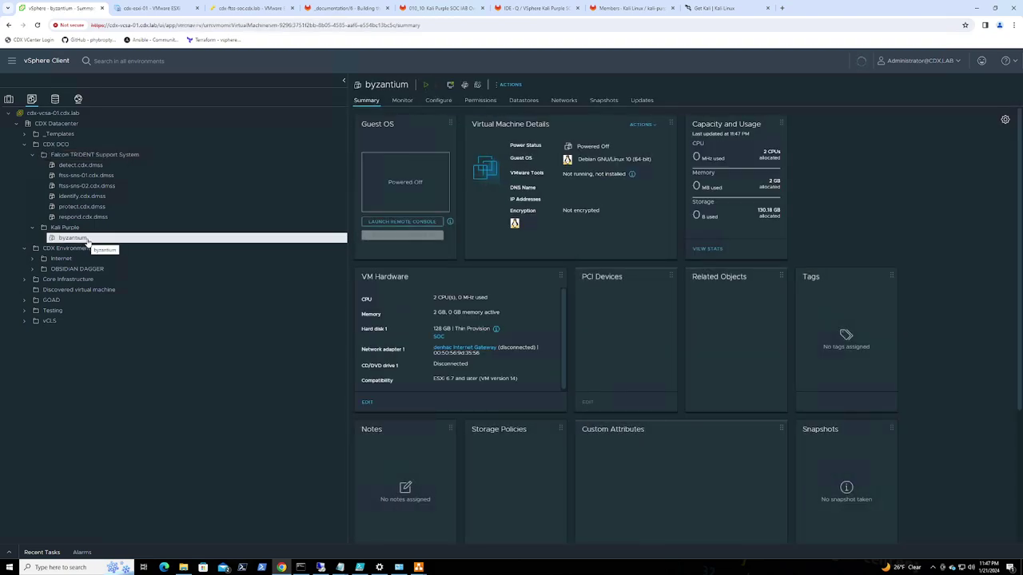
Open byzantium's Edit Settings and inspect the CD/DVD drive and network adapter 1 details
{"action": "right_click", "coordinate": [88, 242]}
{"action": "left_click", "coordinate": [139, 420]}
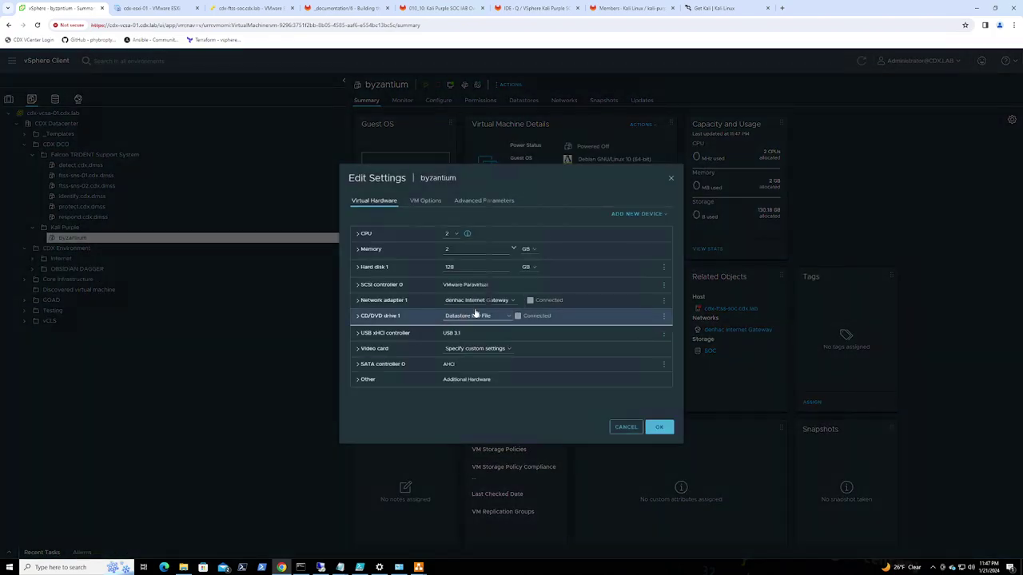
{"action": "left_click", "coordinate": [359, 318]}
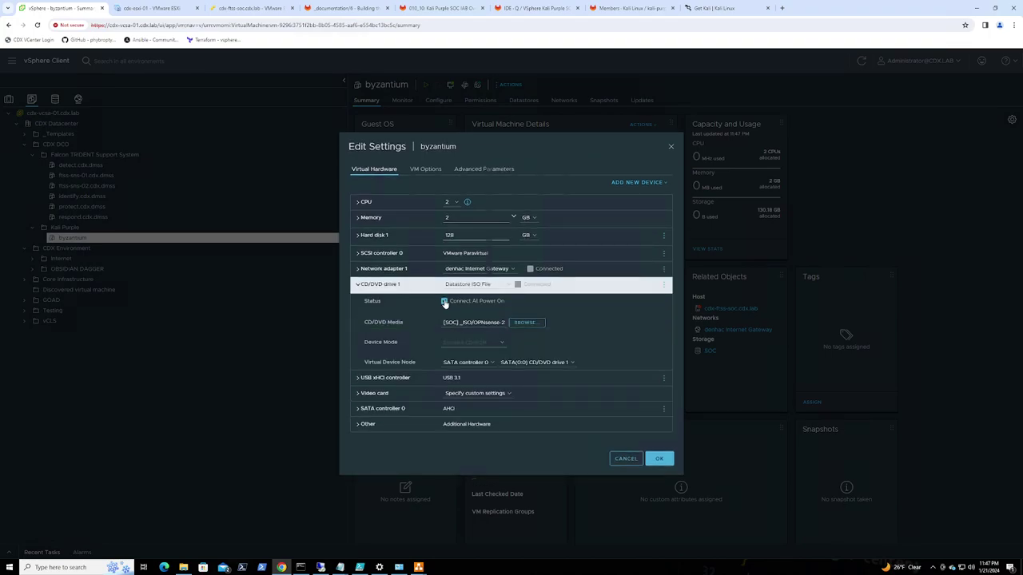
{"action": "left_click", "coordinate": [358, 286]}
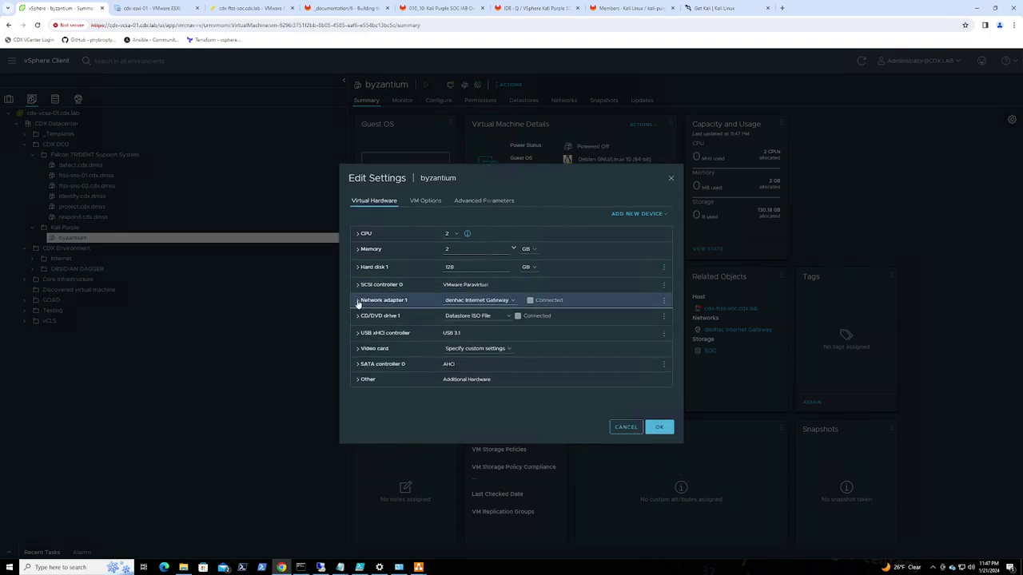
{"action": "left_click", "coordinate": [358, 302]}
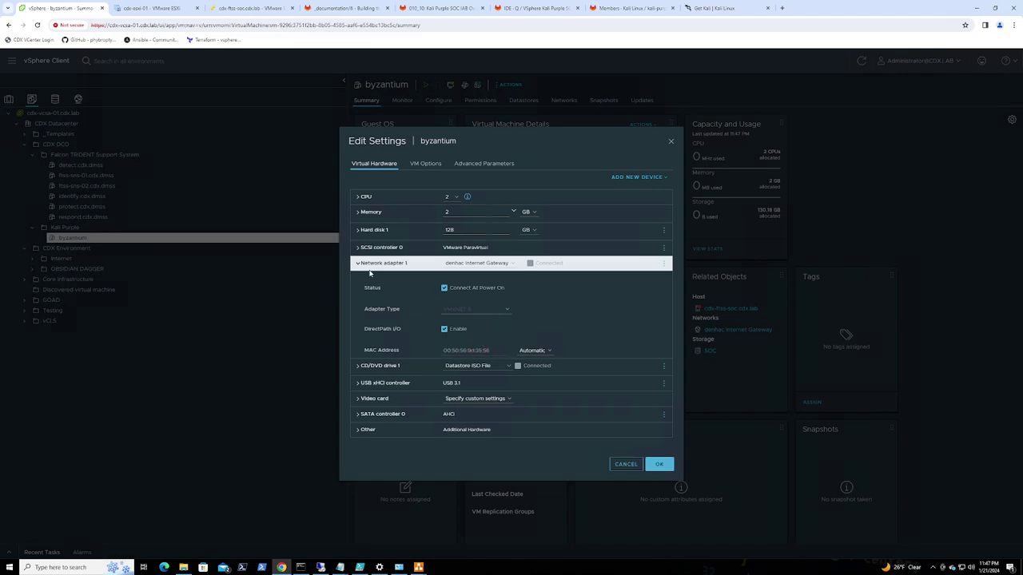
{"action": "left_click", "coordinate": [358, 264]}
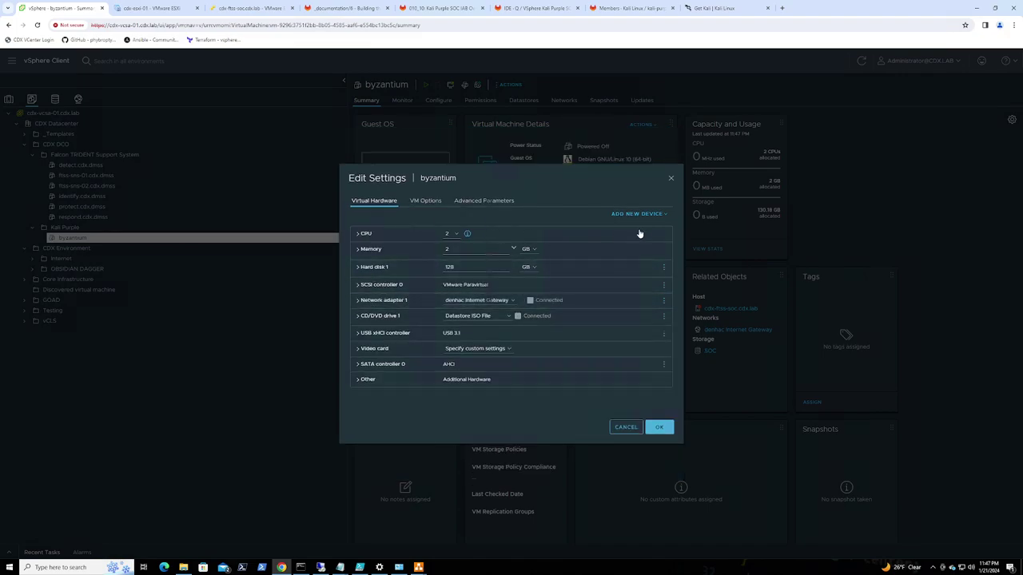
Add a new Network Adapter to byzantium and bring up its network choices
{"action": "left_click", "coordinate": [649, 218]}
{"action": "left_click", "coordinate": [648, 401]}
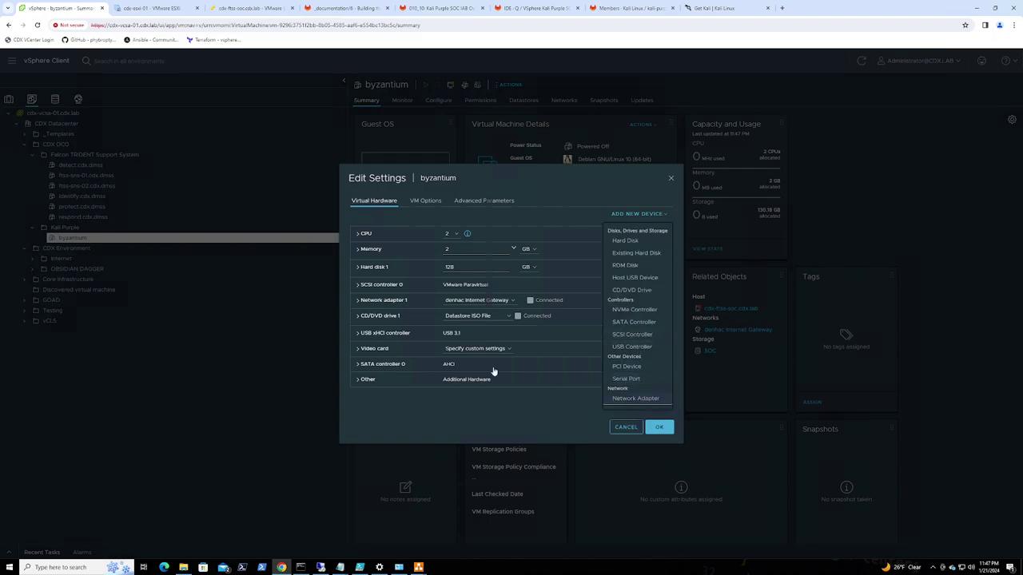
{"action": "left_click", "coordinate": [503, 316]}
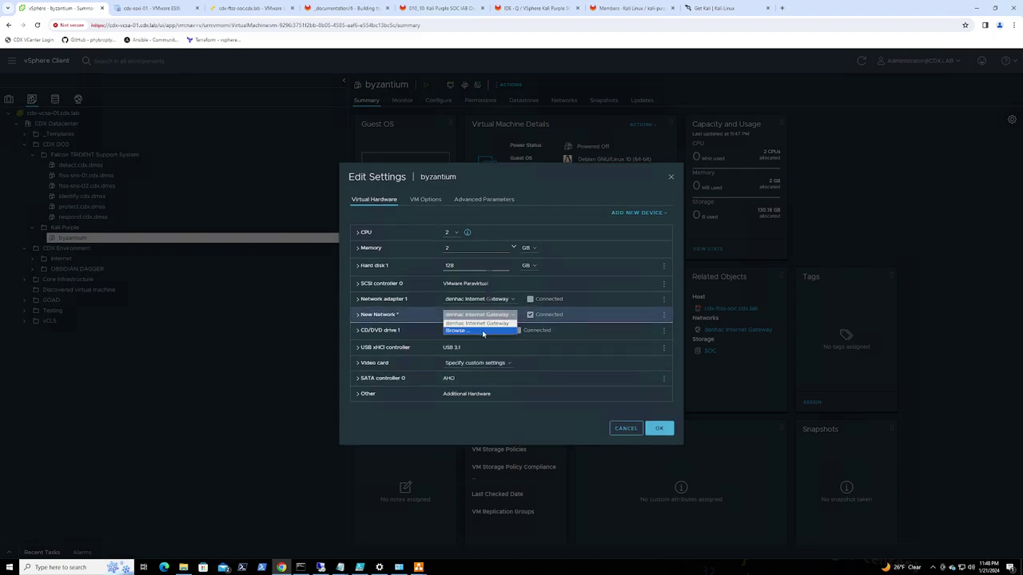
Connect the first new adapter to the SOC MGMT network
{"action": "left_click", "coordinate": [508, 334]}
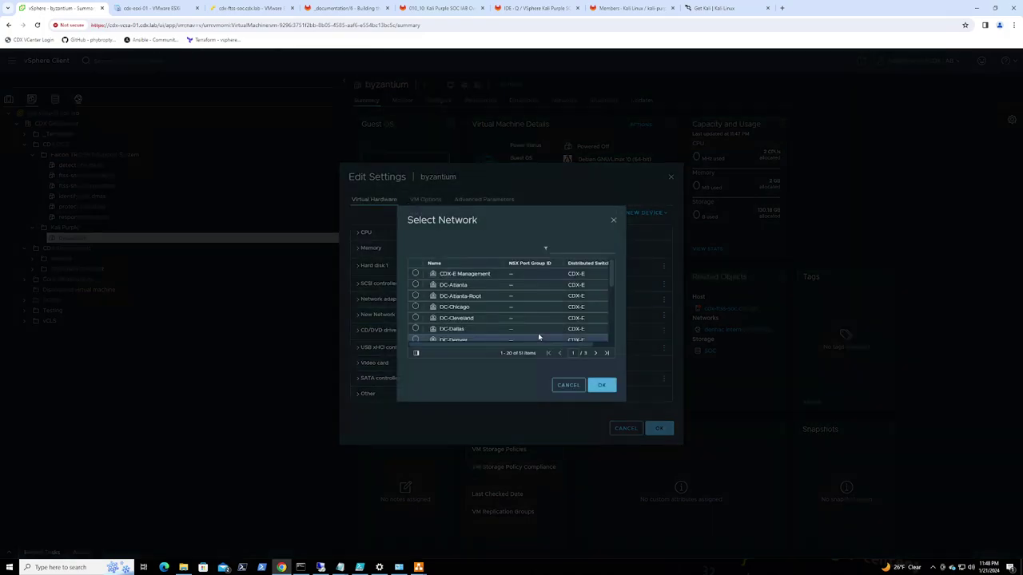
{"action": "scroll", "coordinate": [464, 304], "scroll_direction": "up", "scroll_amount": 1}
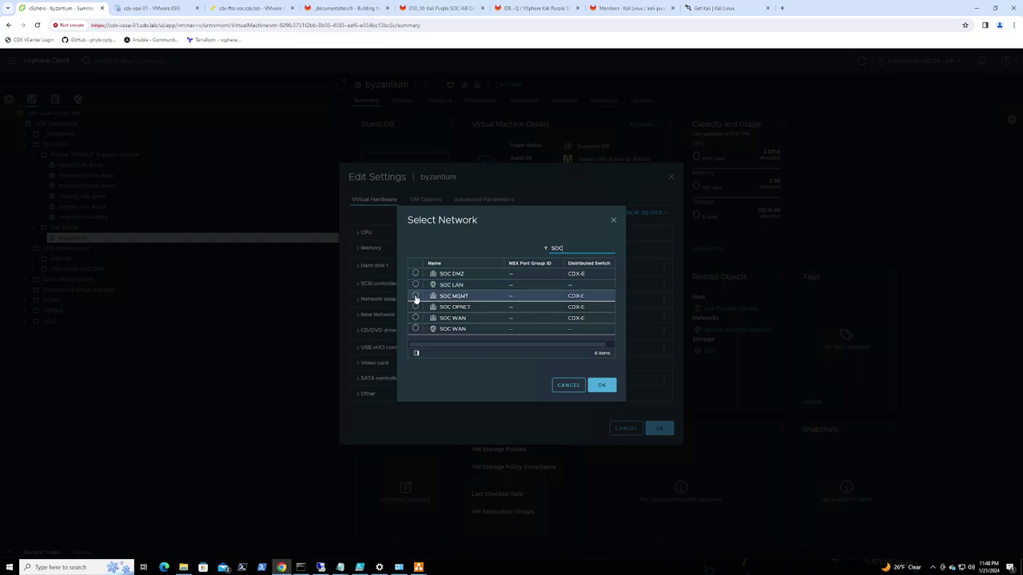
{"action": "left_click", "coordinate": [415, 296]}
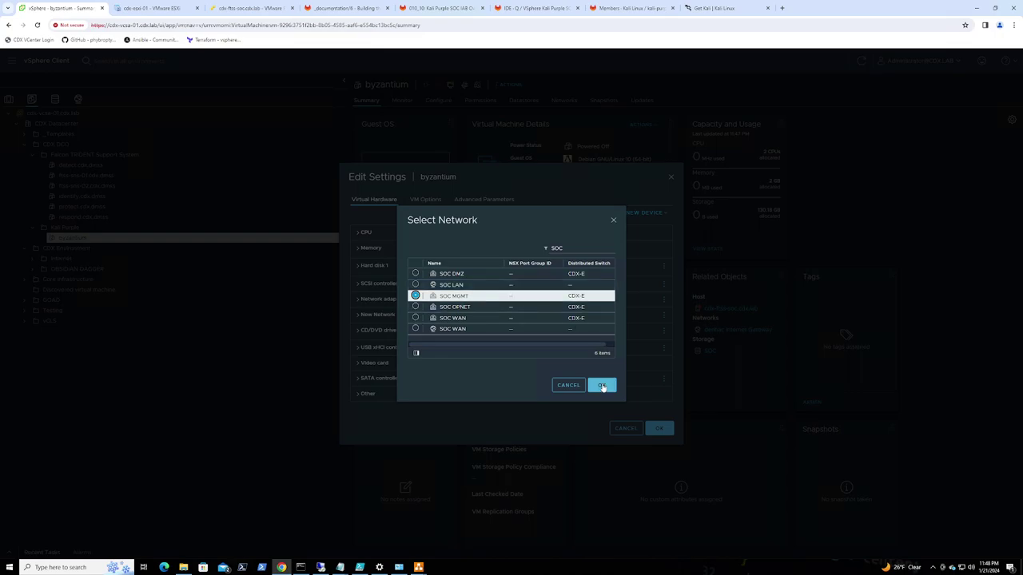
{"action": "left_click", "coordinate": [602, 386]}
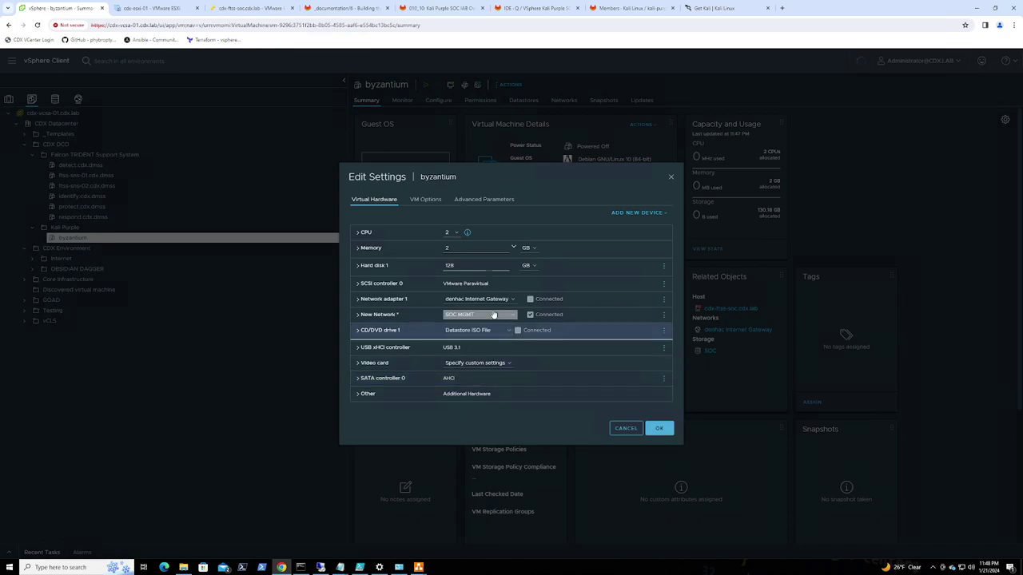
Add a second network adapter on SOC OPNET, filtering networks by 'soc'
{"action": "left_click", "coordinate": [639, 213]}
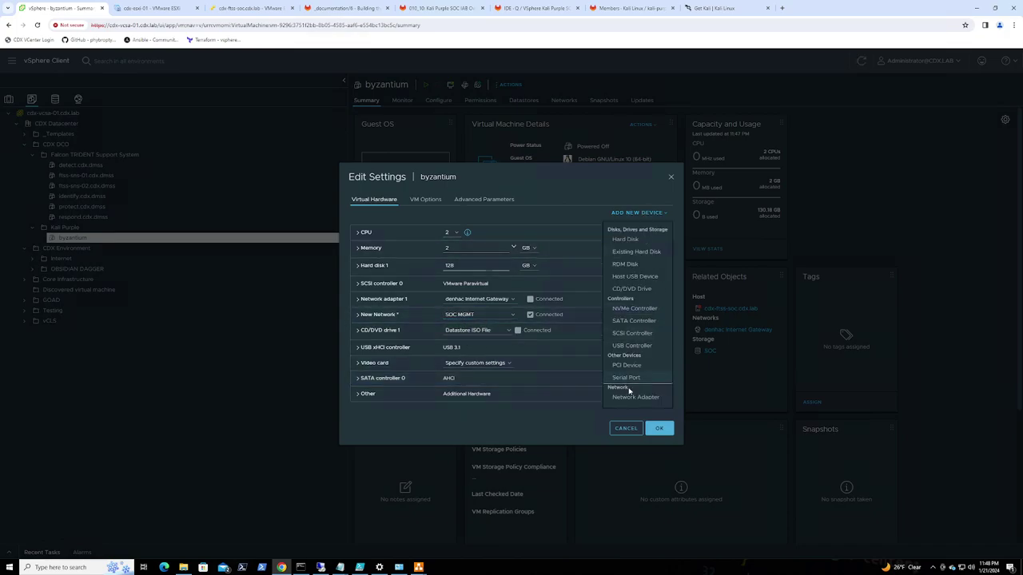
{"action": "left_click", "coordinate": [627, 397]}
{"action": "left_click", "coordinate": [478, 324]}
{"action": "left_click", "coordinate": [473, 338]}
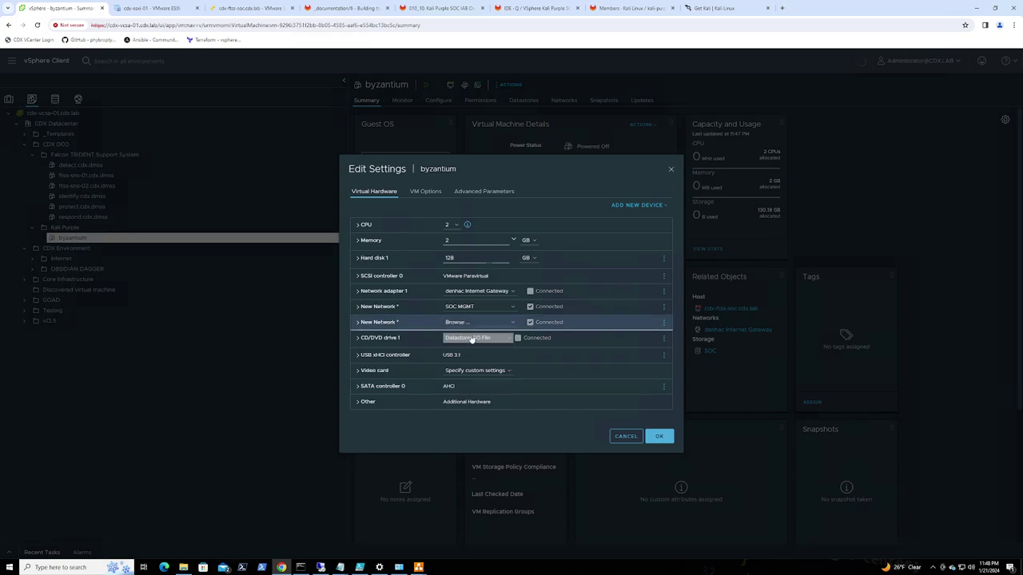
{"action": "left_click", "coordinate": [565, 246]}
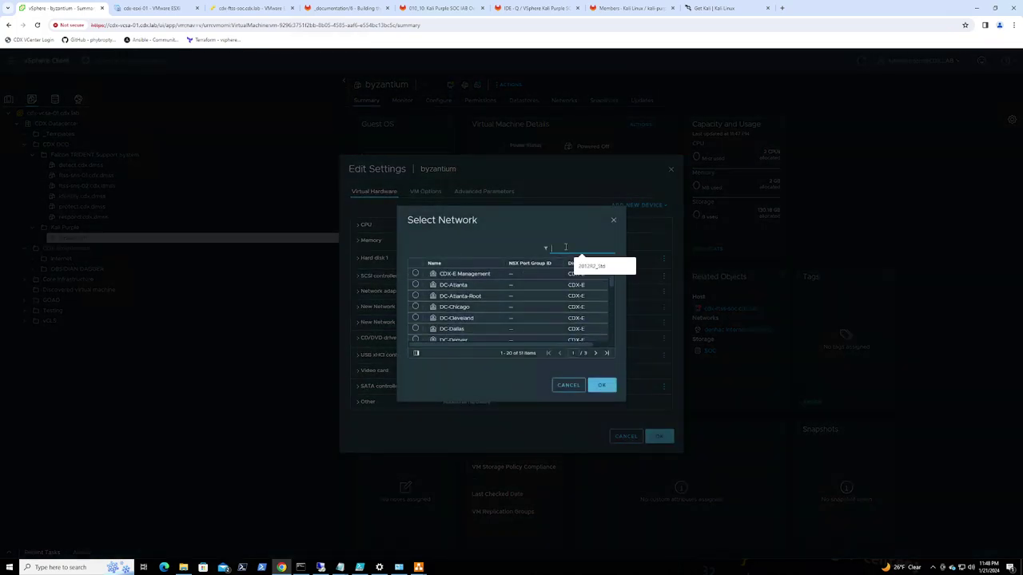
{"action": "type", "text": "soc"}
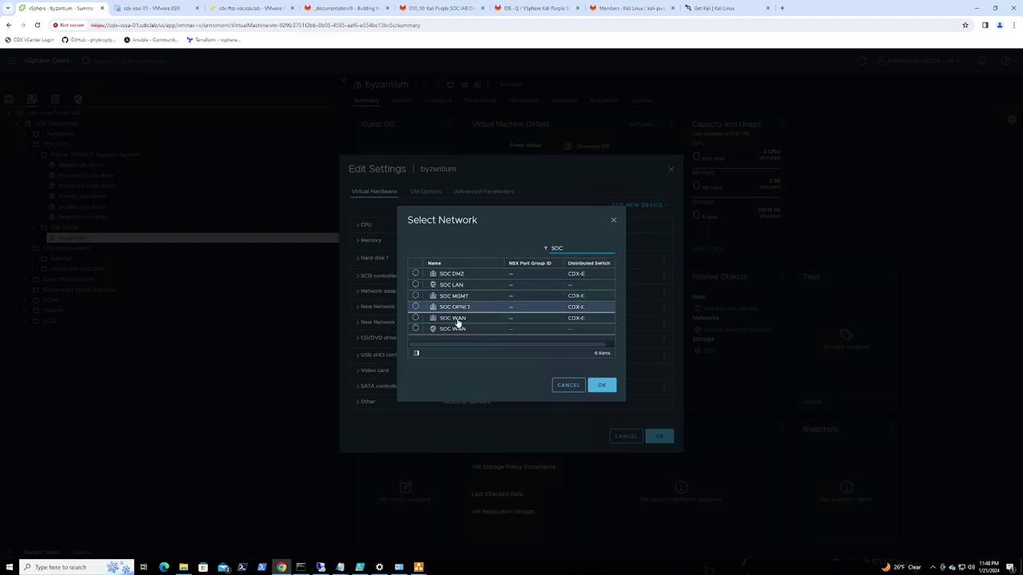
{"action": "left_click", "coordinate": [603, 386]}
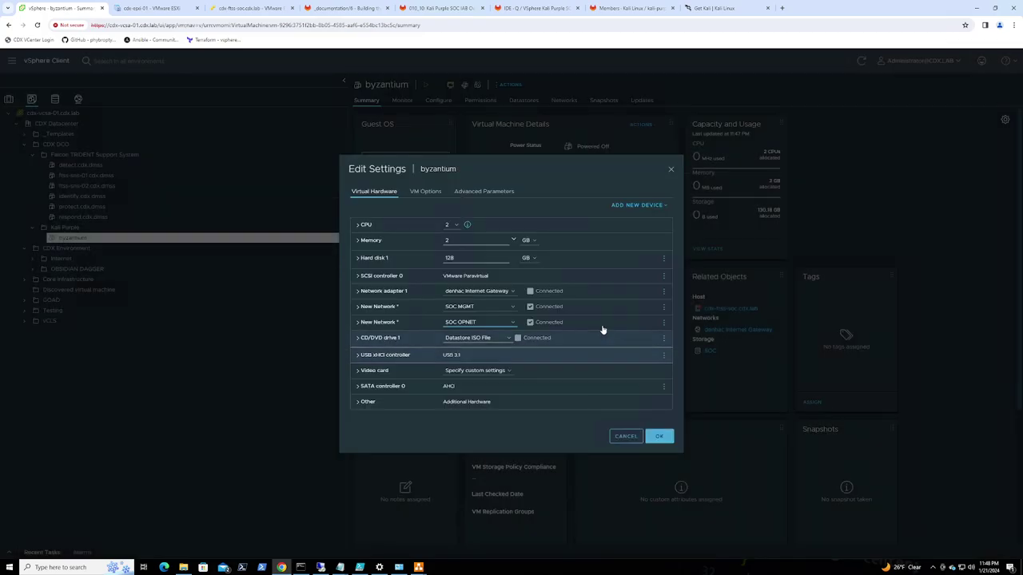
Add a third network adapter on SOC DMZ and save byzantium's settings
{"action": "left_click", "coordinate": [638, 205]}
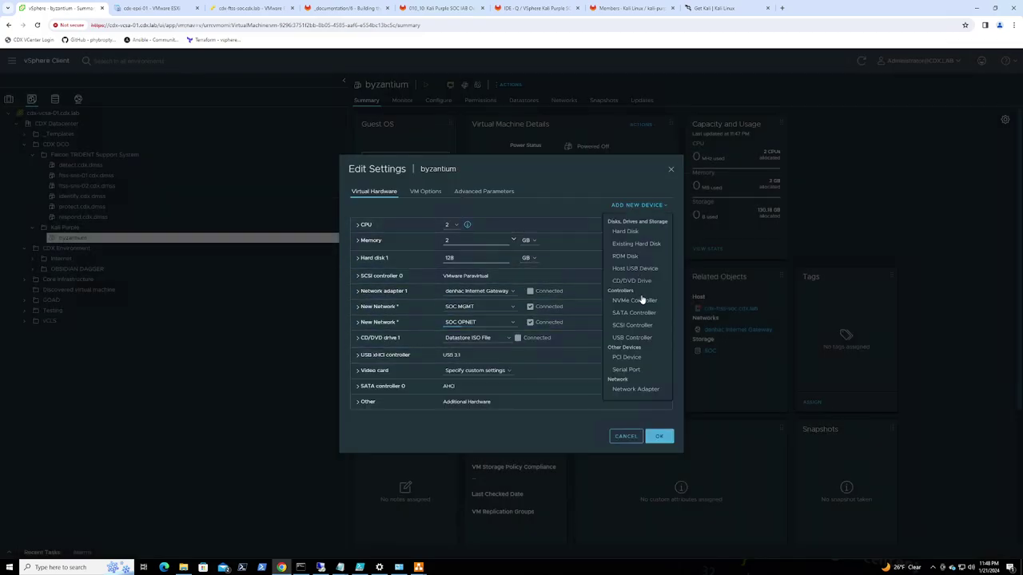
{"action": "left_click", "coordinate": [628, 389]}
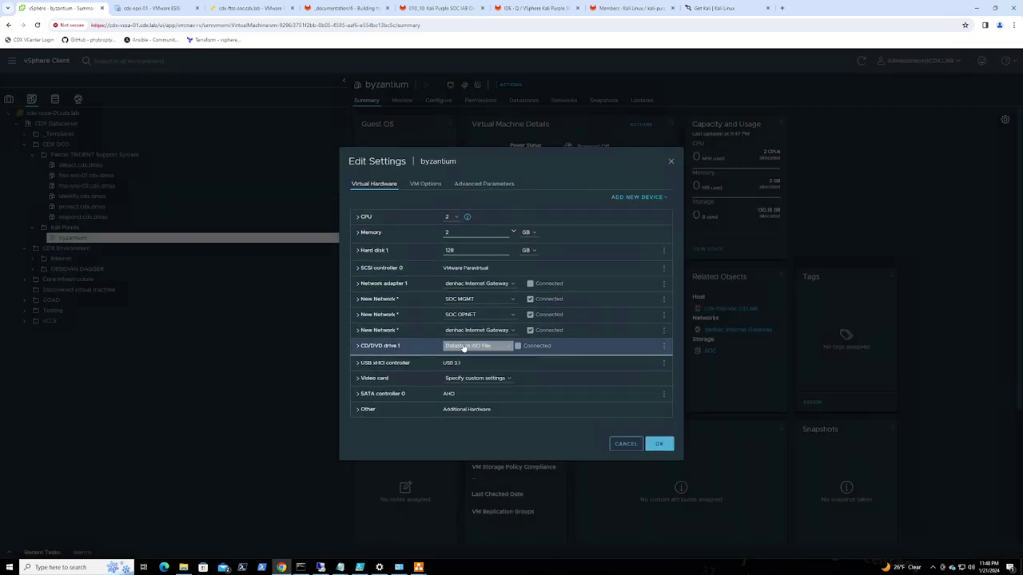
{"action": "left_click", "coordinate": [478, 330]}
{"action": "left_click", "coordinate": [483, 345]}
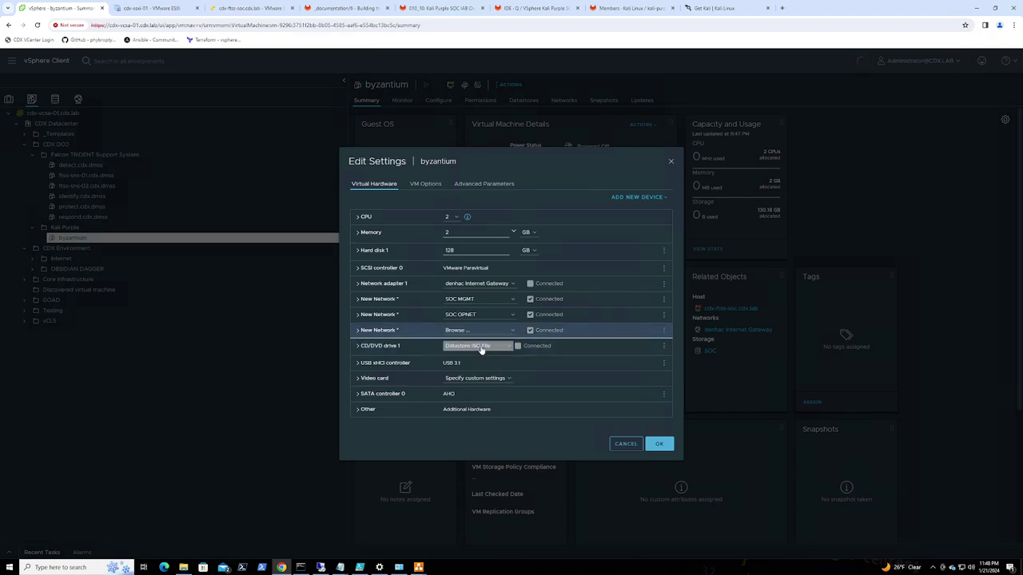
{"action": "left_click", "coordinate": [561, 247]}
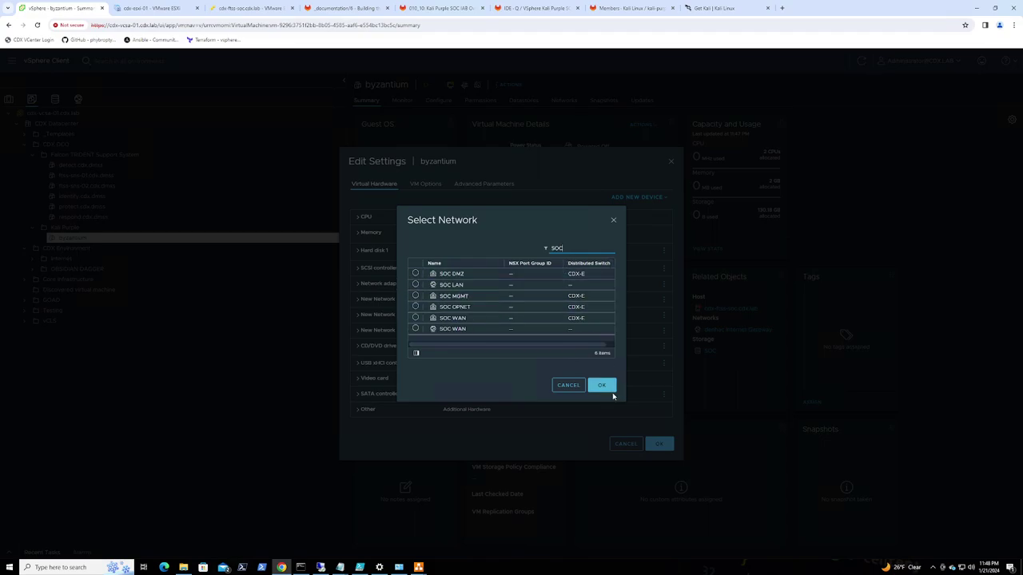
{"action": "left_click", "coordinate": [419, 274]}
{"action": "left_click", "coordinate": [603, 386]}
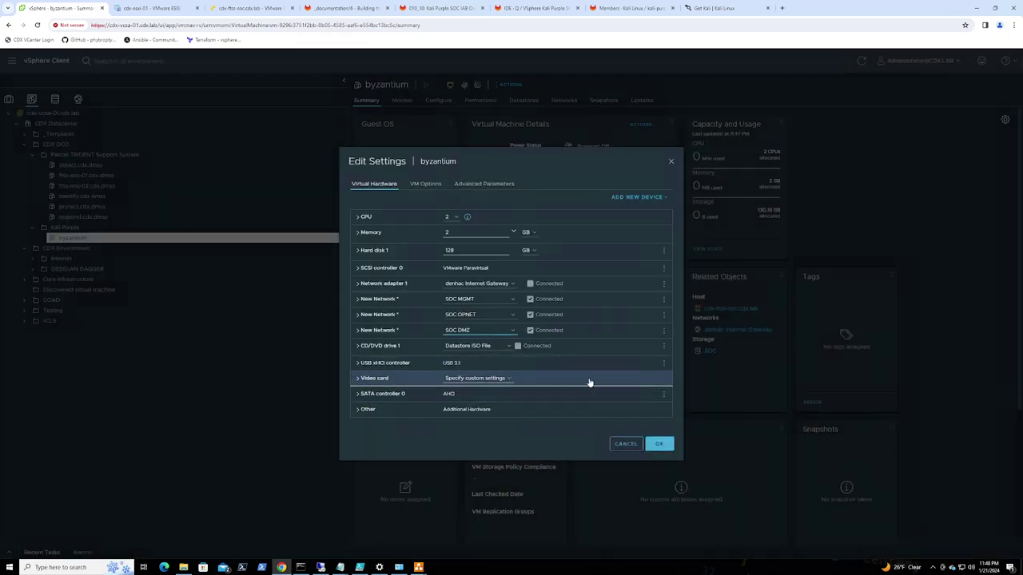
{"action": "left_click", "coordinate": [661, 443]}
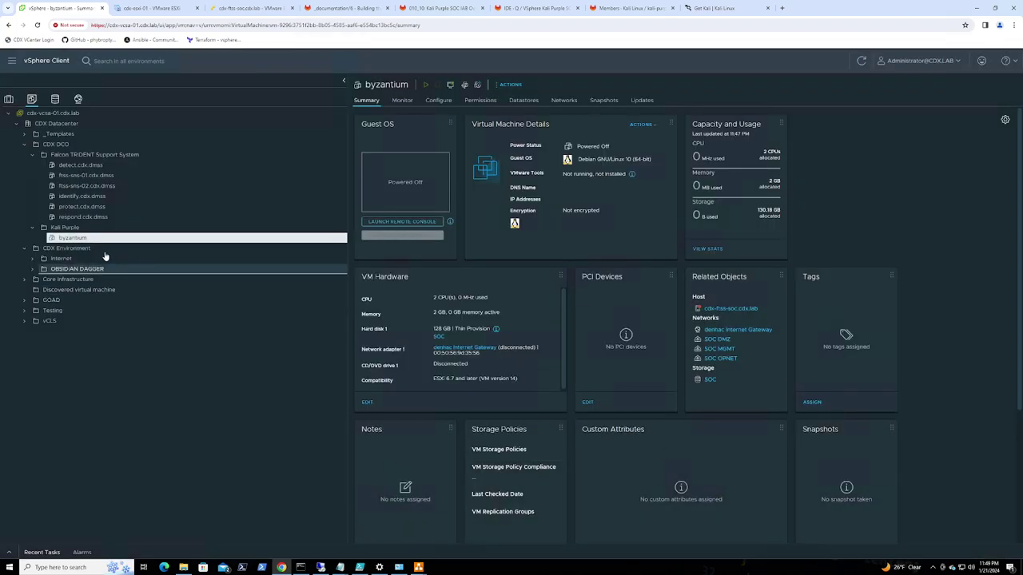
Reopen byzantium's Edit Settings and expand network adapter 4 (SOC DMZ)
{"action": "left_click", "coordinate": [90, 240]}
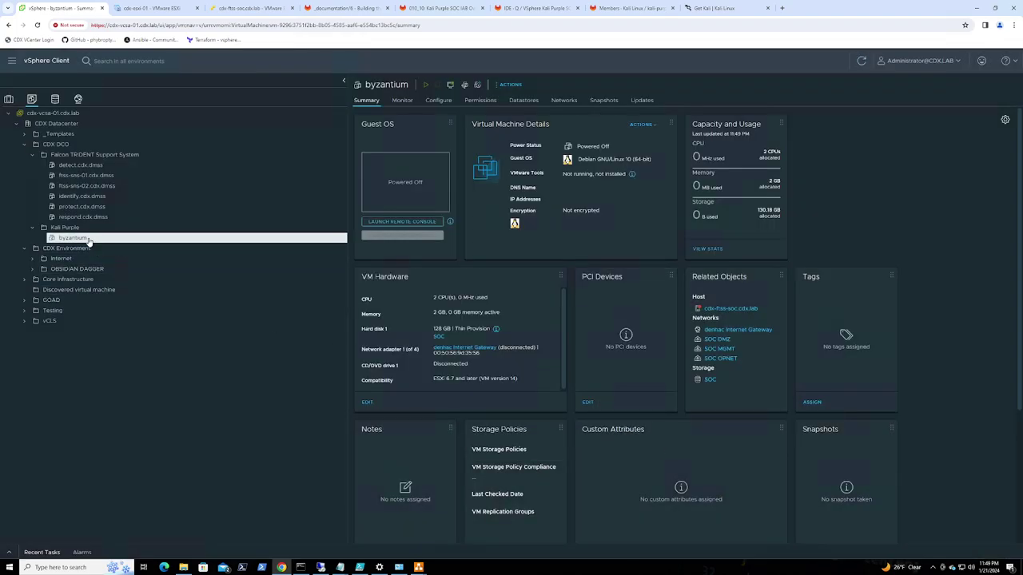
{"action": "right_click", "coordinate": [89, 240]}
{"action": "left_click", "coordinate": [137, 418]}
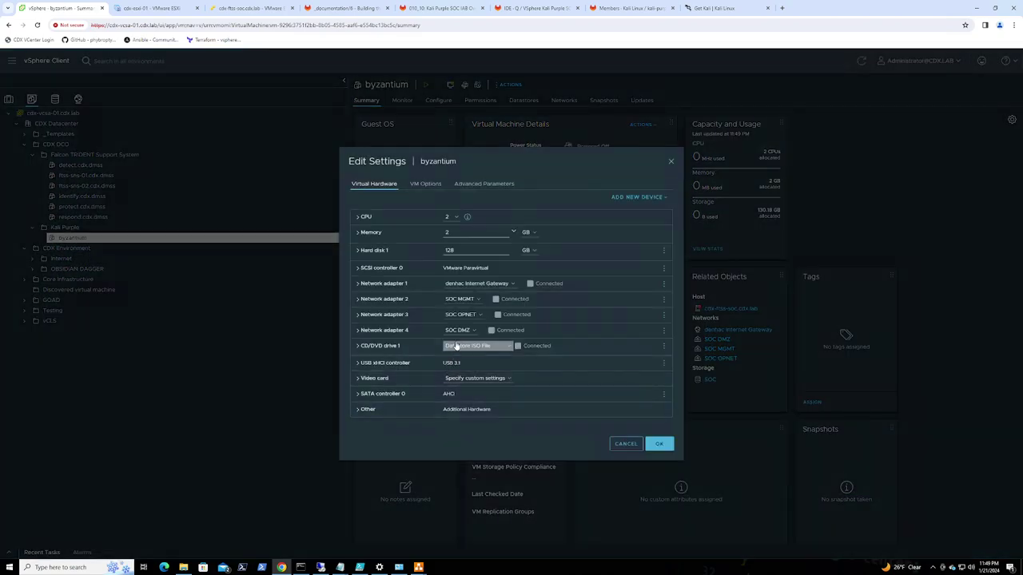
{"action": "left_click", "coordinate": [359, 332]}
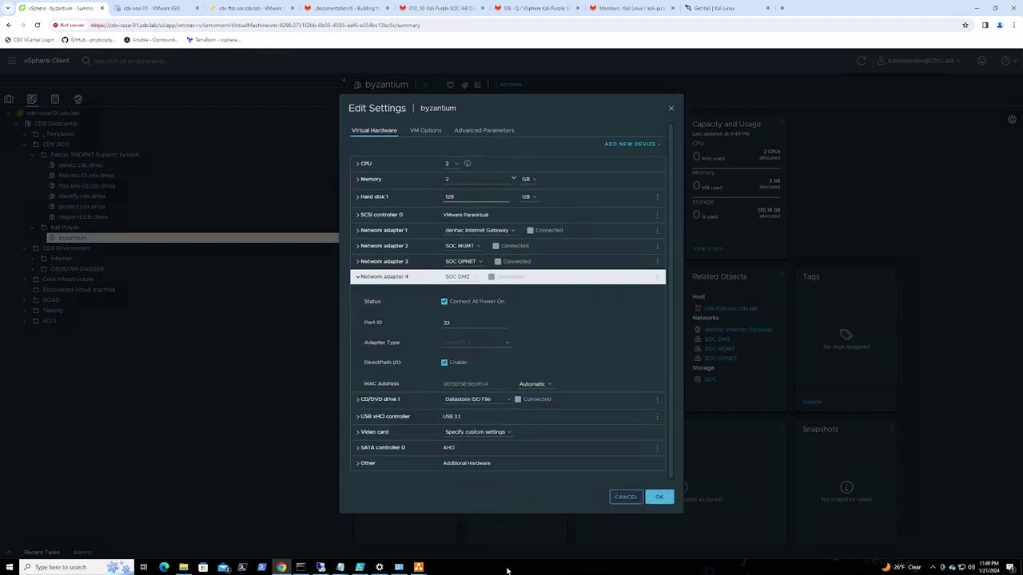
Move the Notepad notes window aside and expand network adapter 1's details
{"action": "mouse_move", "coordinate": [341, 567]}
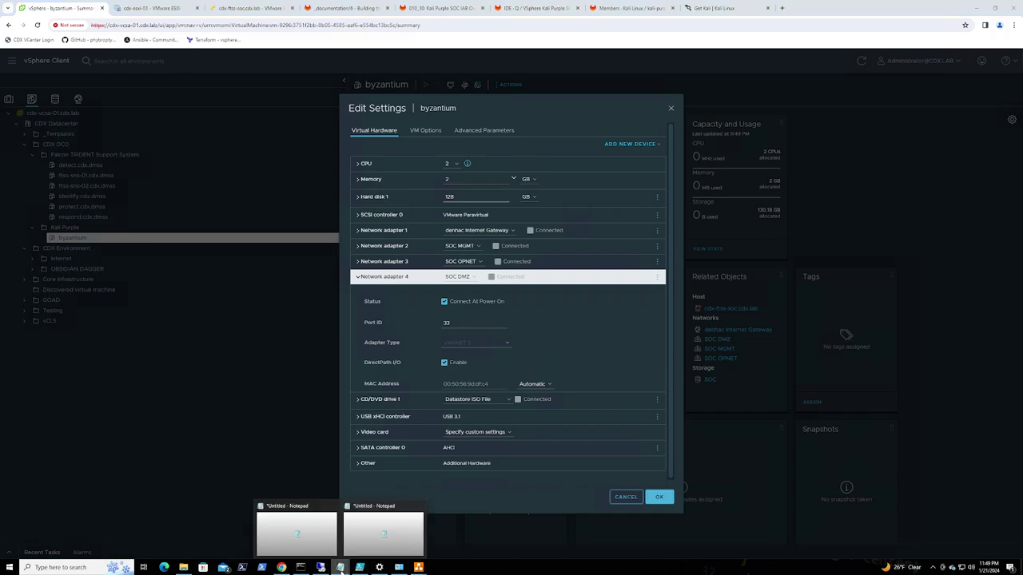
{"action": "left_click", "coordinate": [380, 539]}
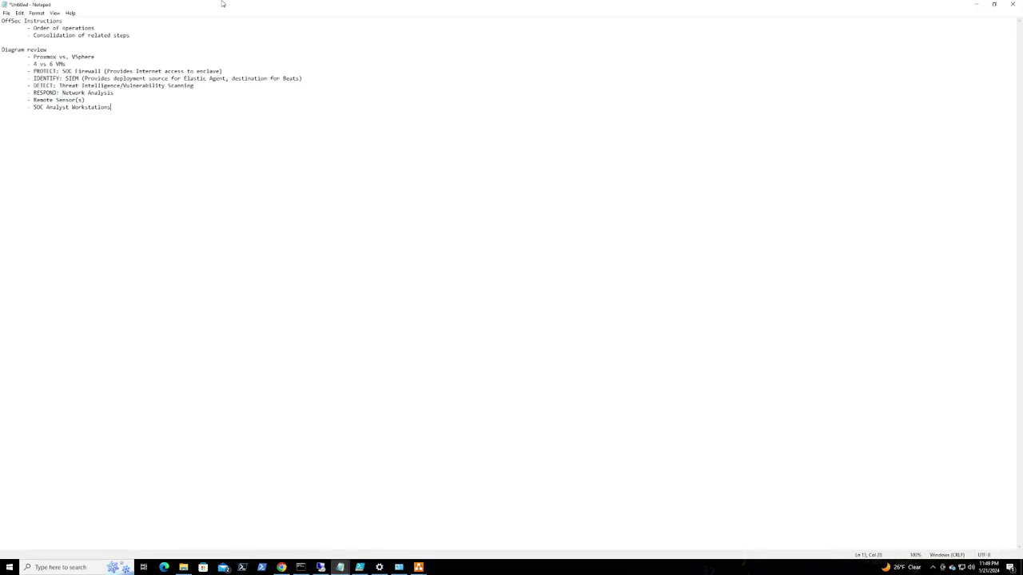
{"action": "mouse_move", "coordinate": [221, 16]}
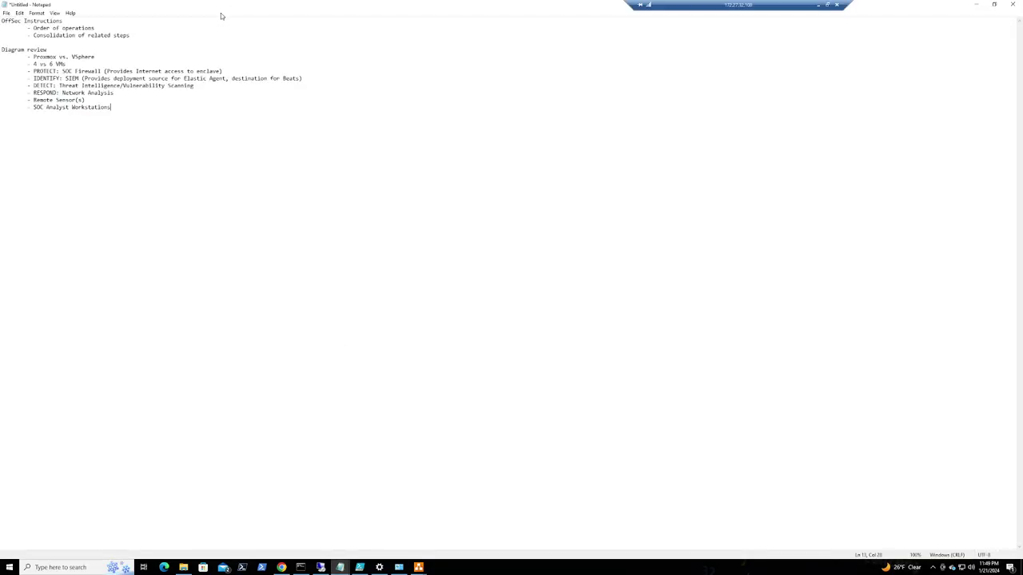
{"action": "double_click", "coordinate": [418, 6]}
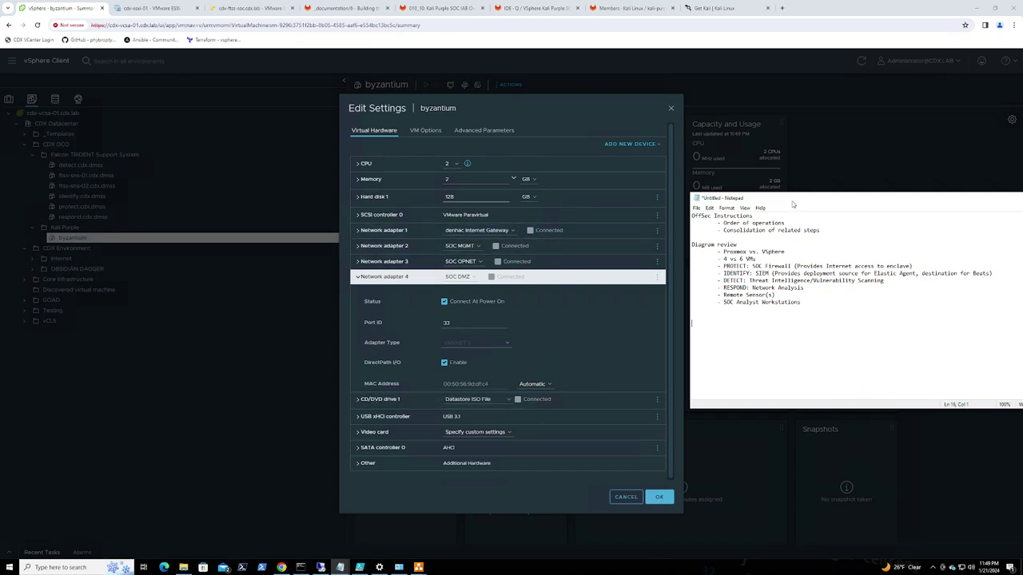
{"action": "left_click_drag", "start_coordinate": [793, 204], "coordinate": [802, 204]}
{"action": "key", "text": "alt+Tab"}
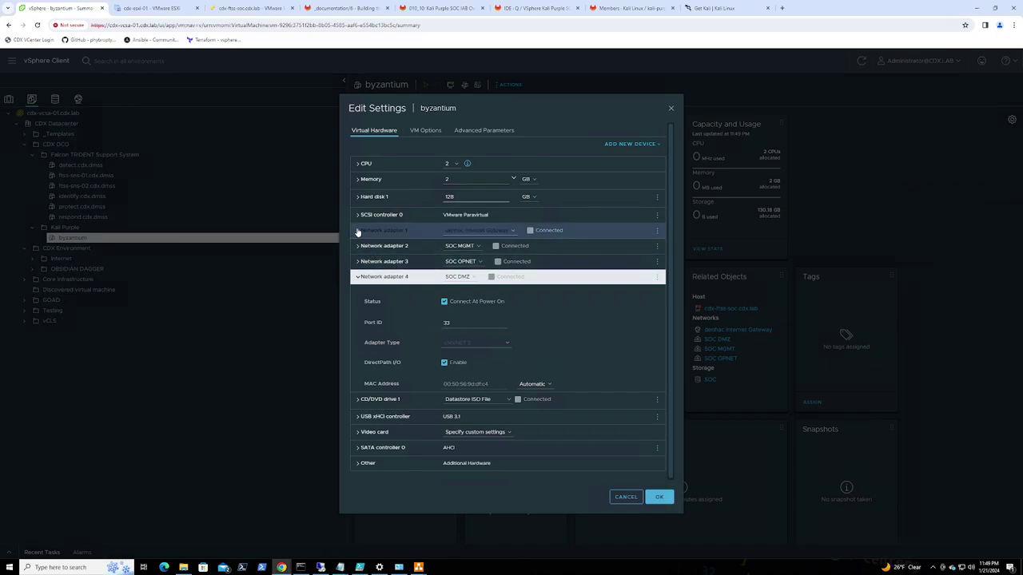
{"action": "left_click", "coordinate": [358, 231]}
{"action": "key", "text": "alt+Tab"}
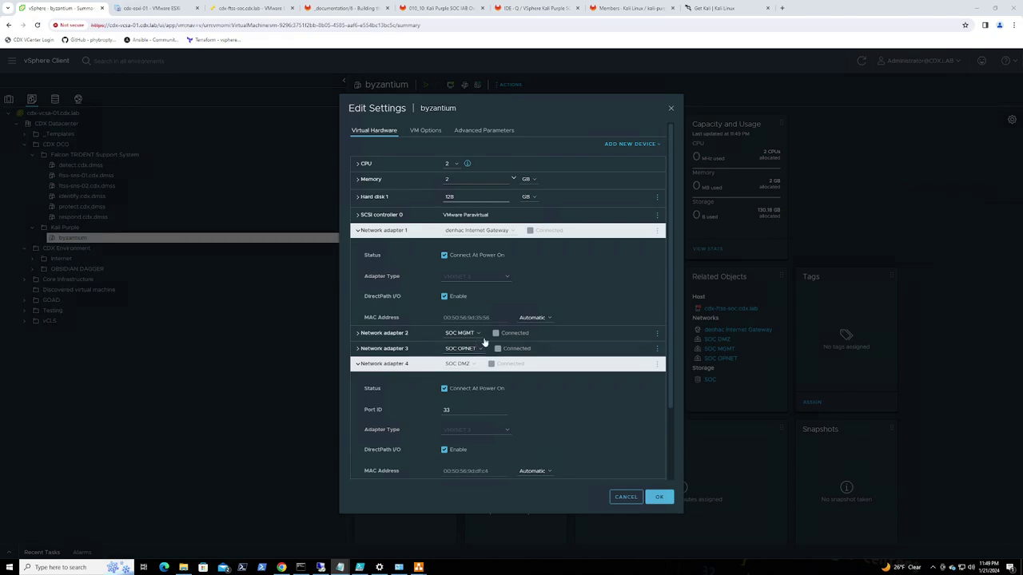
Copy the MAC addresses of network adapters 1 and 2 into the notes
{"action": "left_click", "coordinate": [441, 319]}
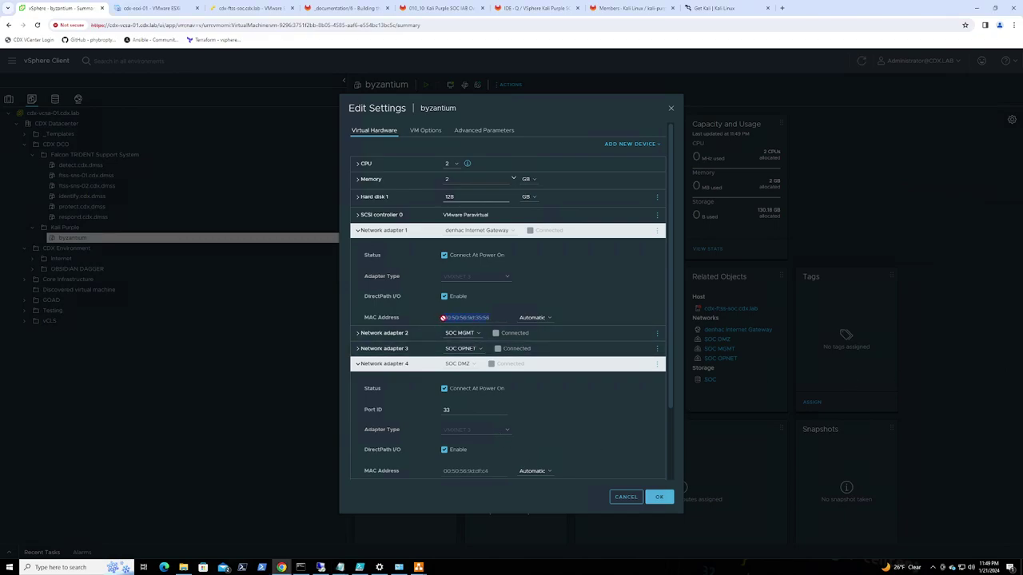
{"action": "key", "text": "alt+Tab"}
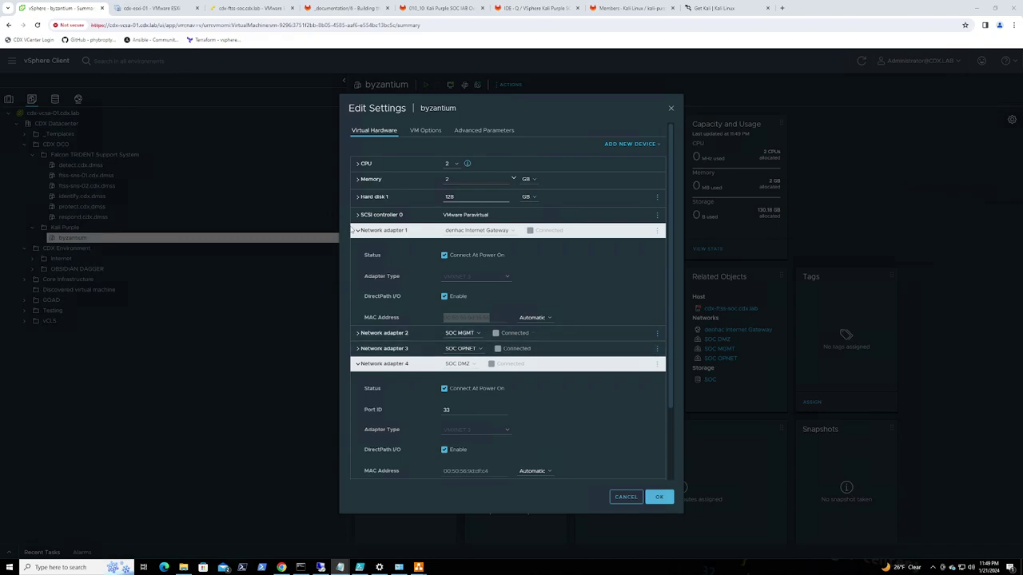
{"action": "left_click", "coordinate": [357, 232]}
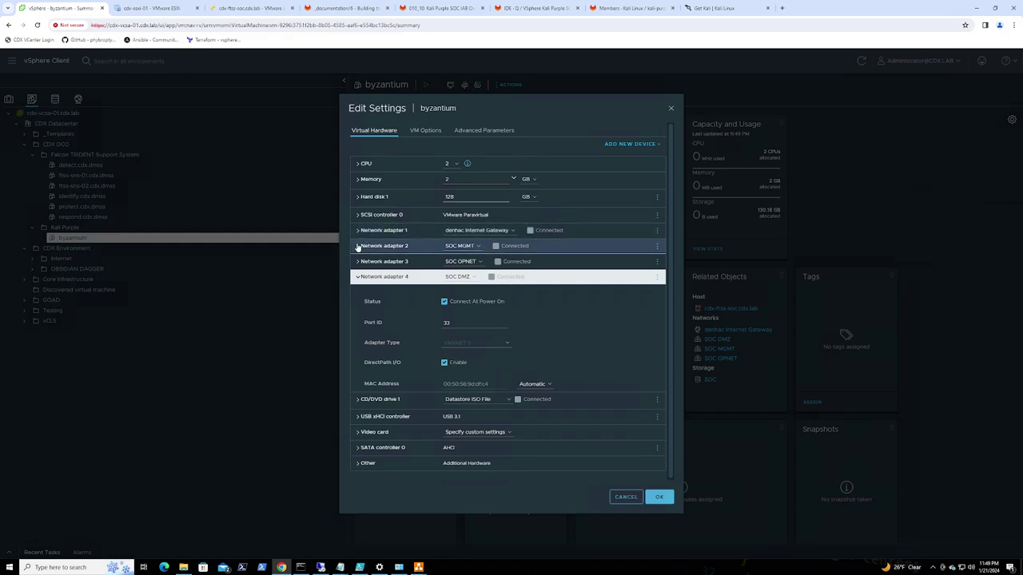
{"action": "left_click", "coordinate": [370, 248]}
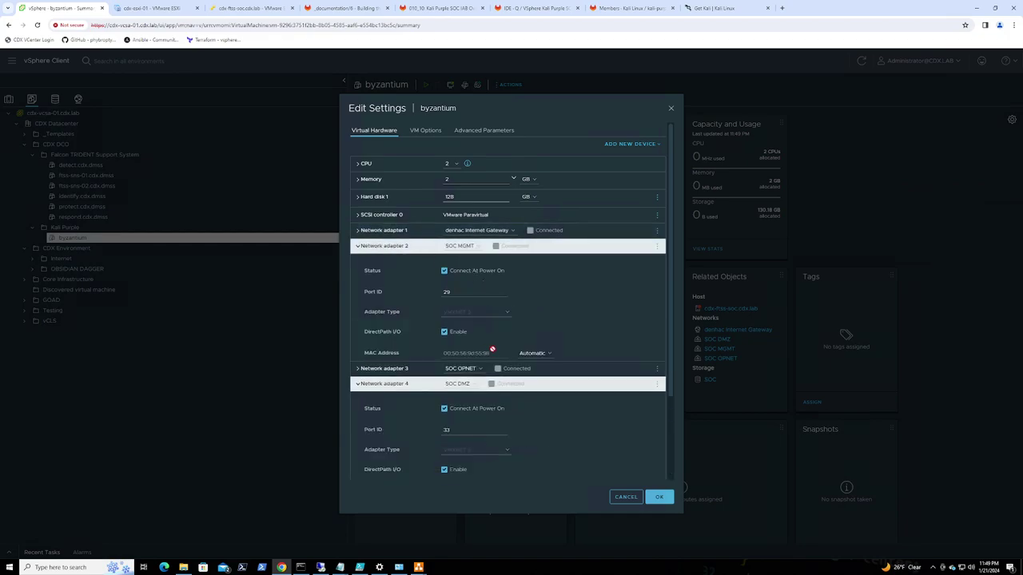
{"action": "left_click_drag", "start_coordinate": [473, 354], "coordinate": [442, 353]}
{"action": "left_click", "coordinate": [340, 568]}
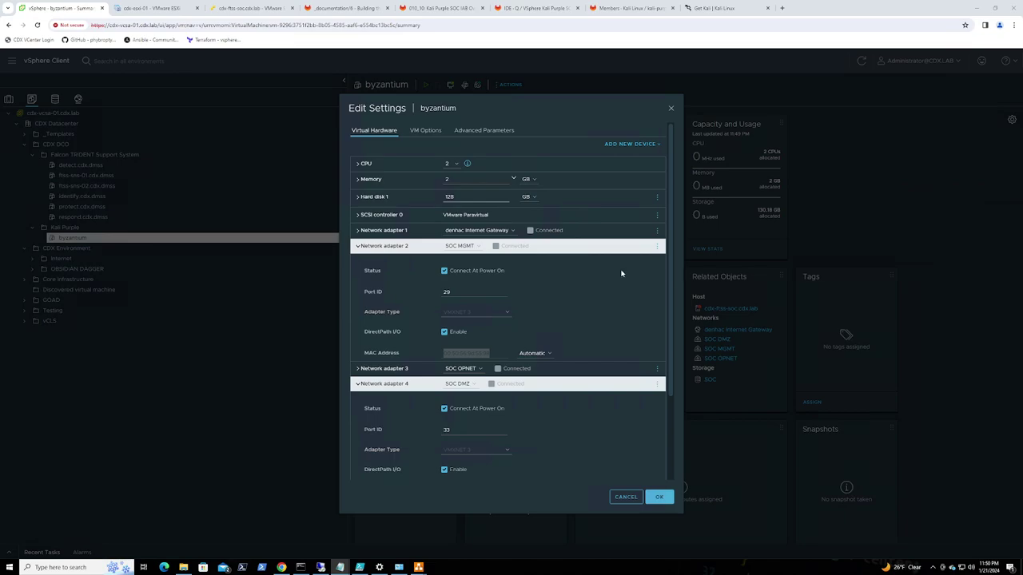
{"action": "left_click", "coordinate": [357, 247]}
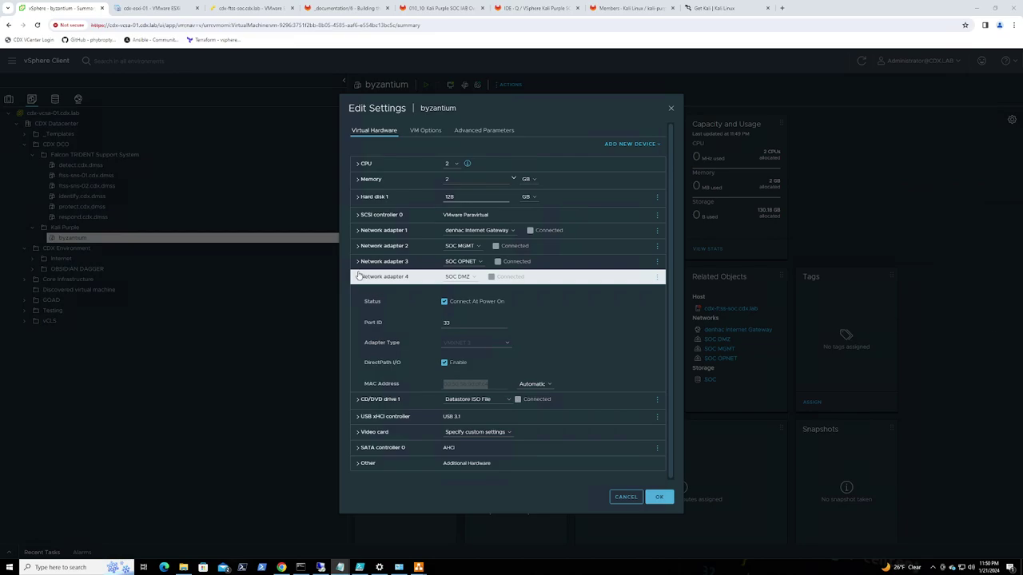
Copy the MAC addresses of network adapters 3 (SOC OPNET) and 4 (SOC DMZ) into the notes
{"action": "left_click", "coordinate": [358, 260]}
{"action": "left_click_drag", "start_coordinate": [485, 367], "coordinate": [440, 369]}
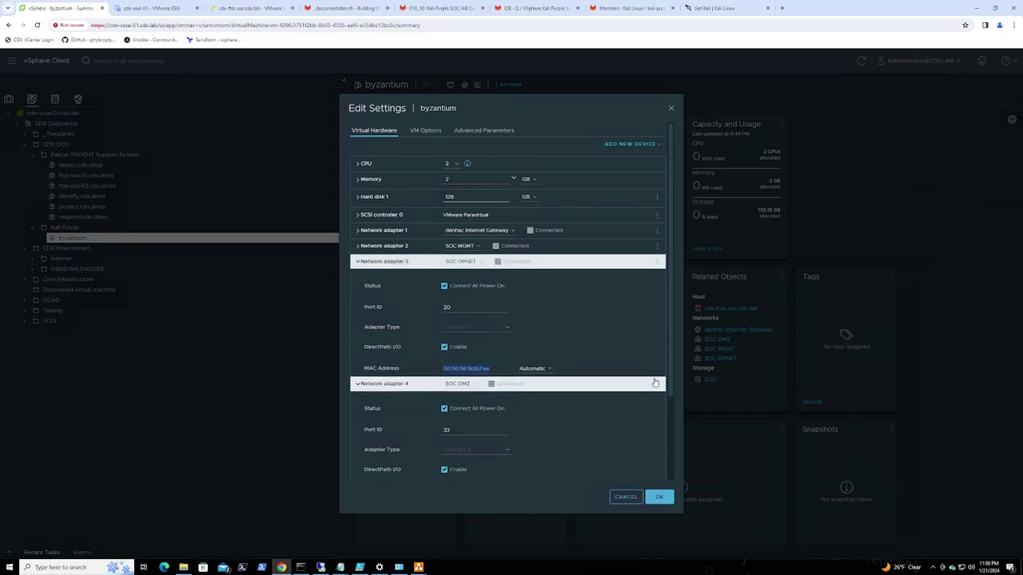
{"action": "key", "text": "alt+Tab"}
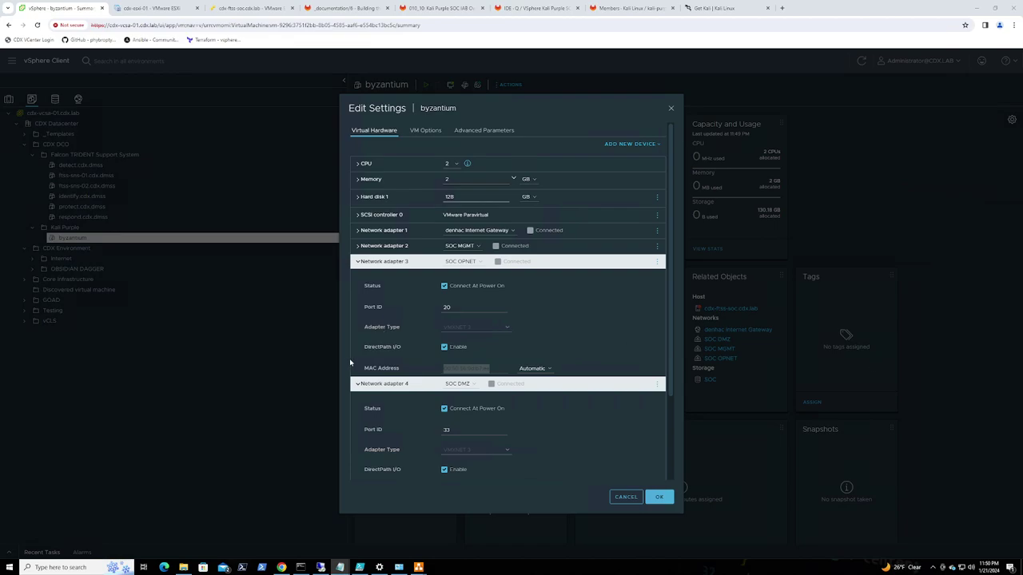
{"action": "scroll", "coordinate": [480, 449], "scroll_direction": "down", "scroll_amount": 1}
{"action": "left_click_drag", "start_coordinate": [492, 452], "coordinate": [443, 452]}
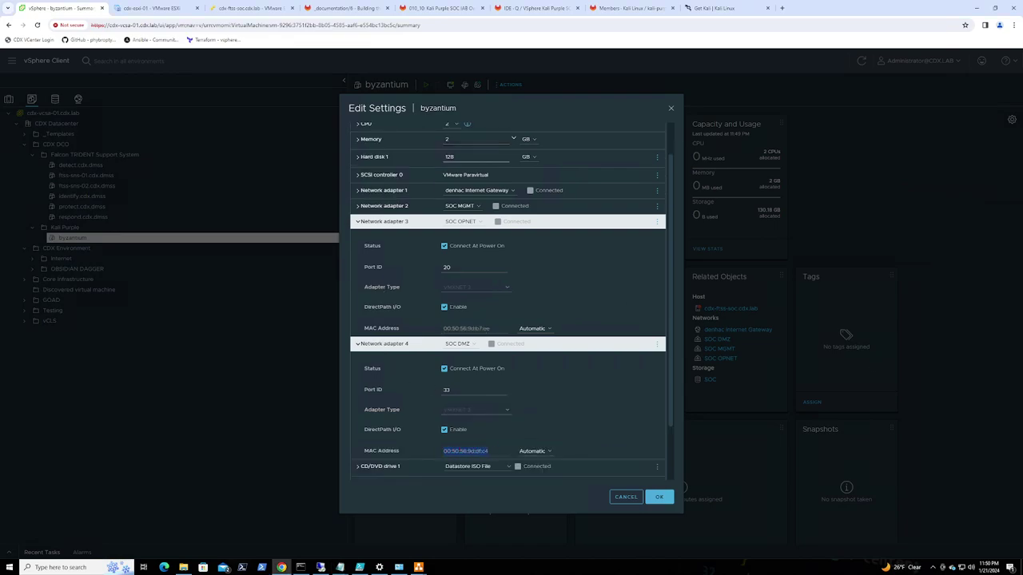
{"action": "key", "text": "alt+Tab"}
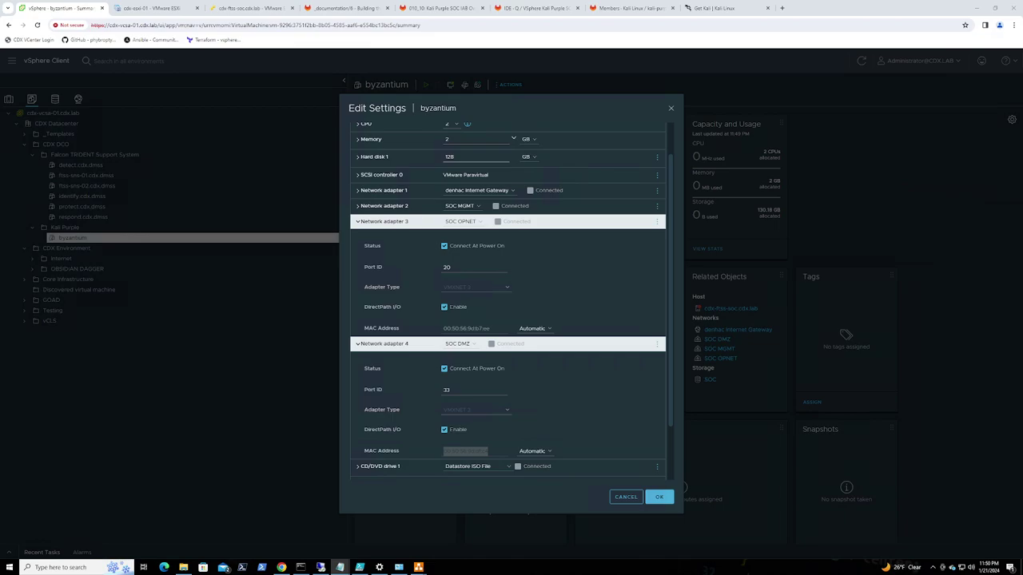
{"action": "left_click_drag", "start_coordinate": [1022, 240], "coordinate": [542, 184]}
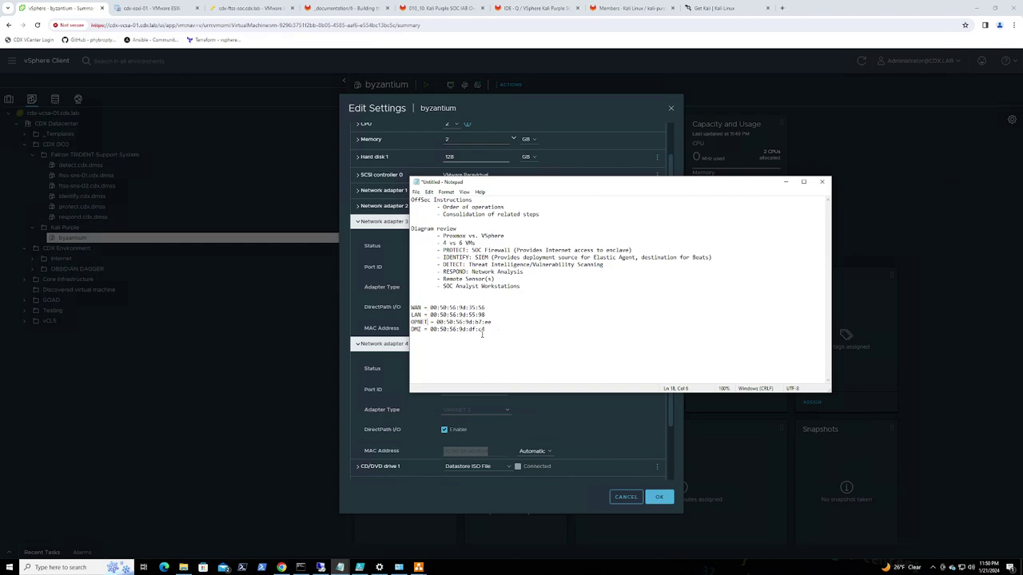
{"action": "left_click_drag", "start_coordinate": [509, 183], "coordinate": [1022, 217]}
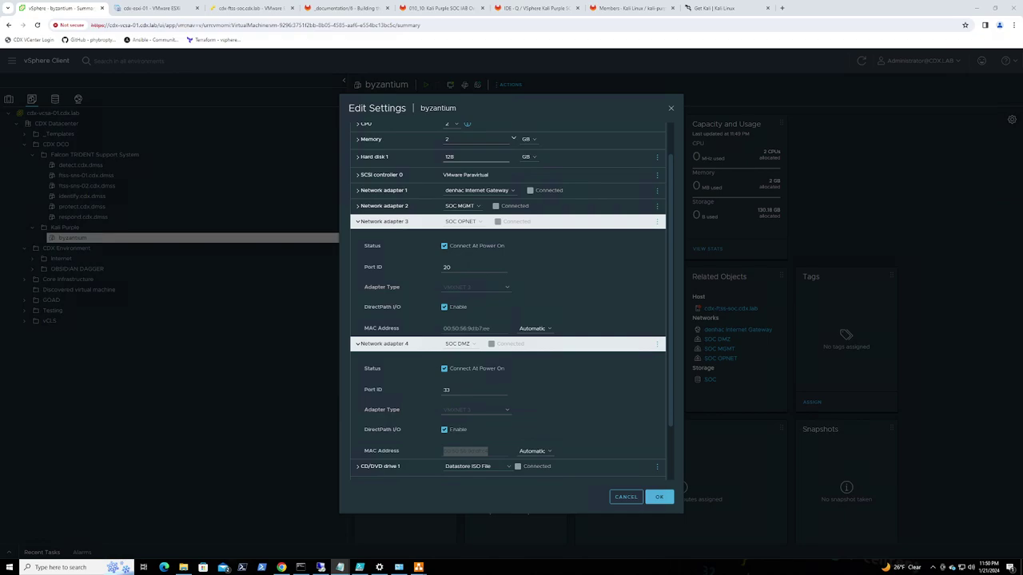
Cancel the settings dialog, power on byzantium, and switch to the ESXi host client
{"action": "left_click", "coordinate": [620, 498]}
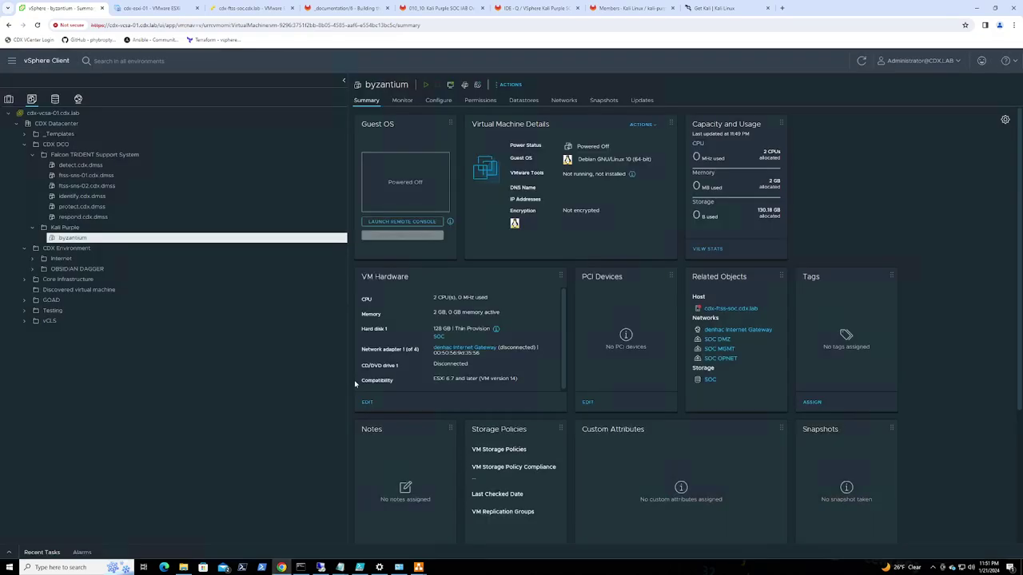
{"action": "right_click", "coordinate": [82, 239]}
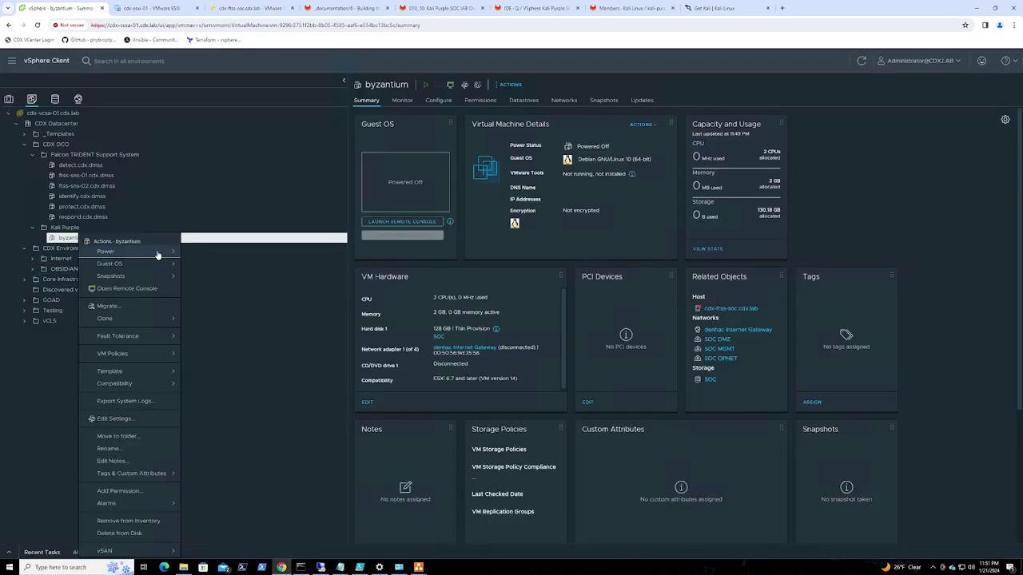
{"action": "mouse_move", "coordinate": [154, 253]}
{"action": "left_click", "coordinate": [221, 261]}
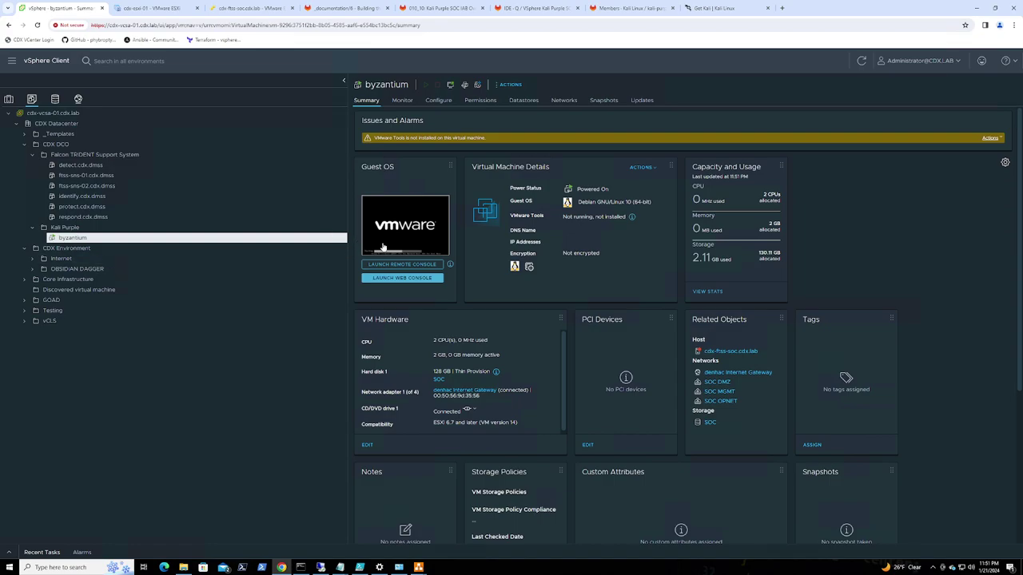
{"action": "left_click", "coordinate": [242, 9]}
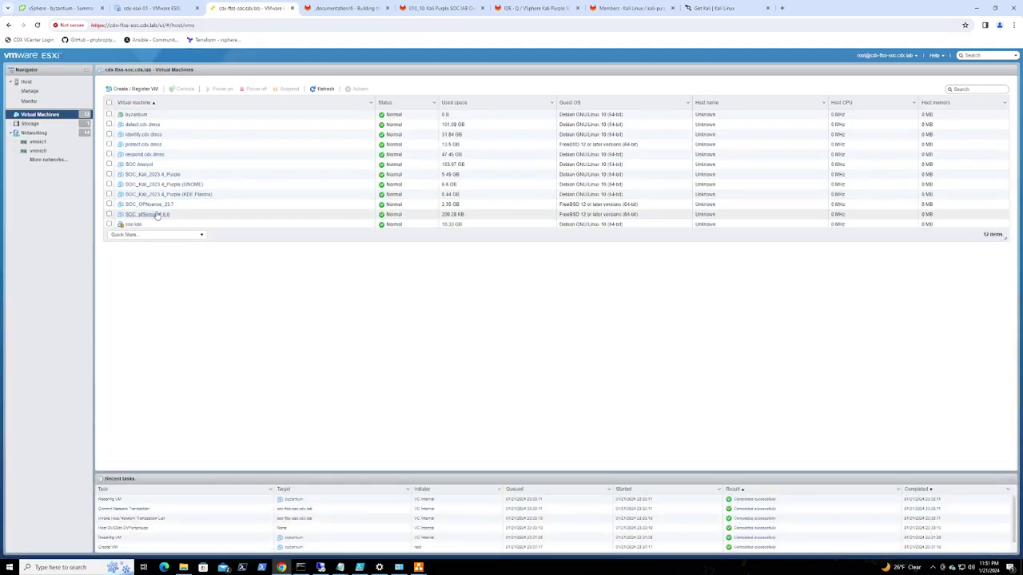
View byzantium's boot console popup in ESXi Host Client, close it, and return to vSphere
{"action": "left_click", "coordinate": [136, 115]}
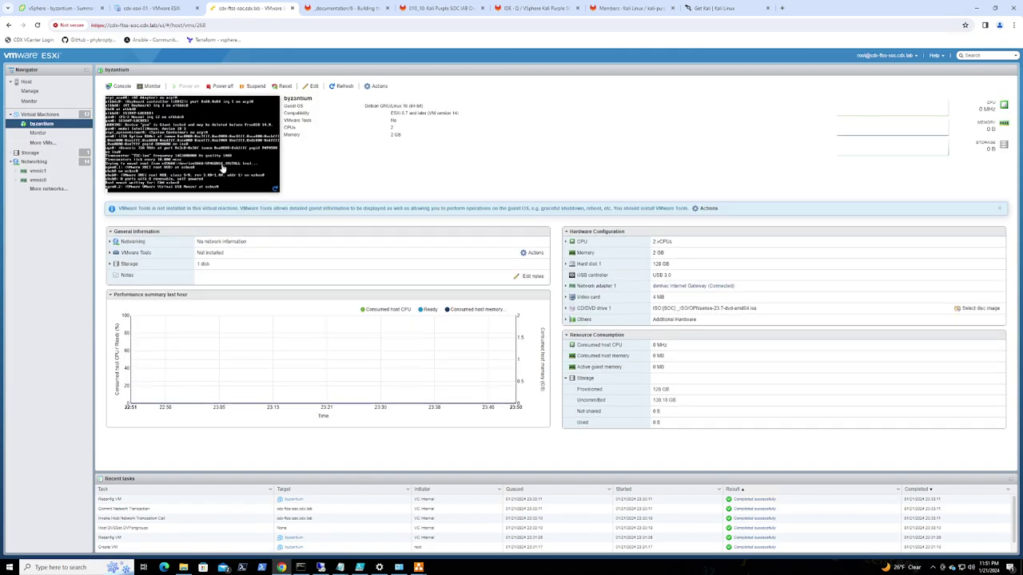
{"action": "left_click", "coordinate": [191, 120]}
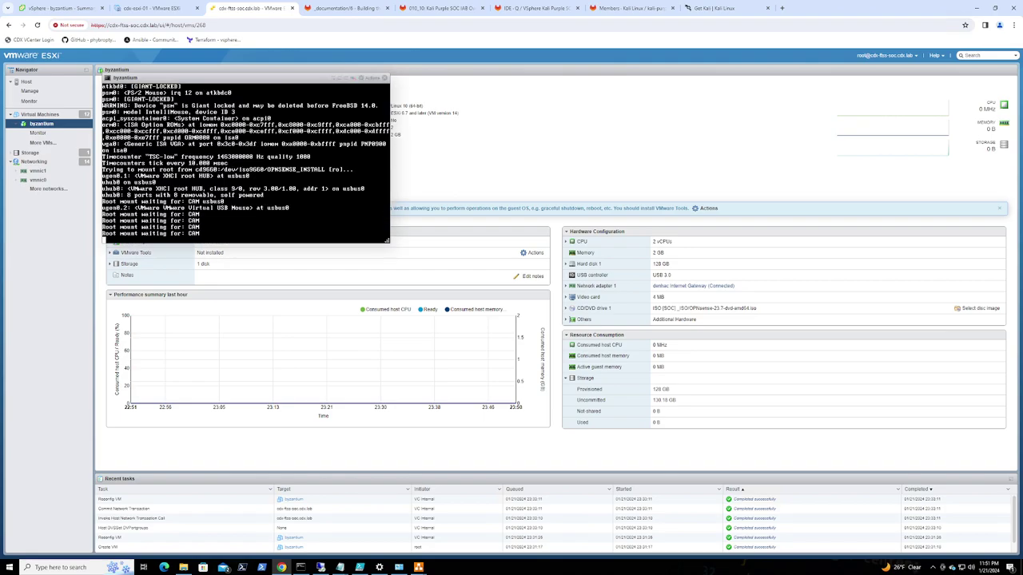
{"action": "left_click_drag", "start_coordinate": [335, 147], "coordinate": [440, 217]}
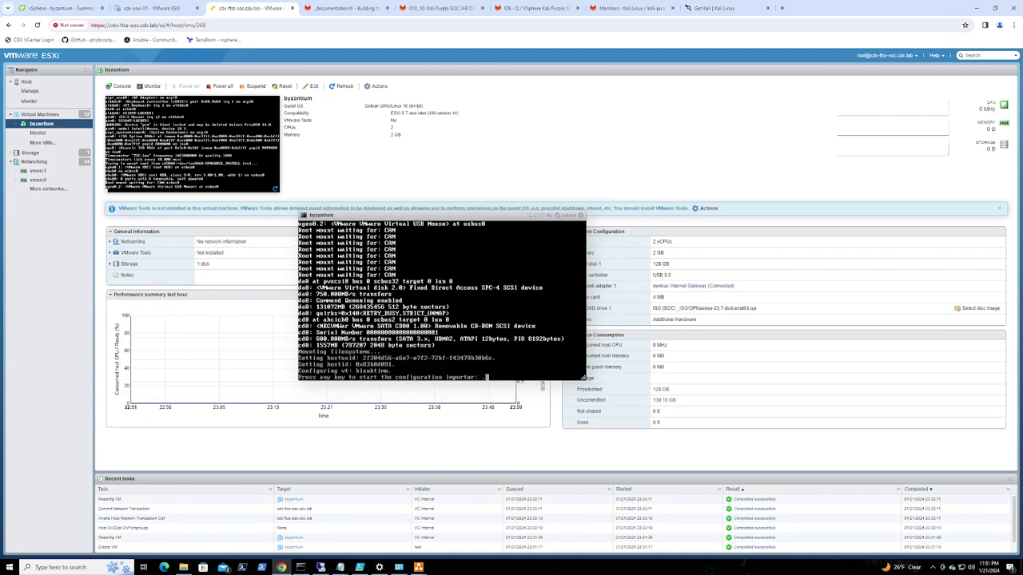
{"action": "left_click", "coordinate": [581, 216]}
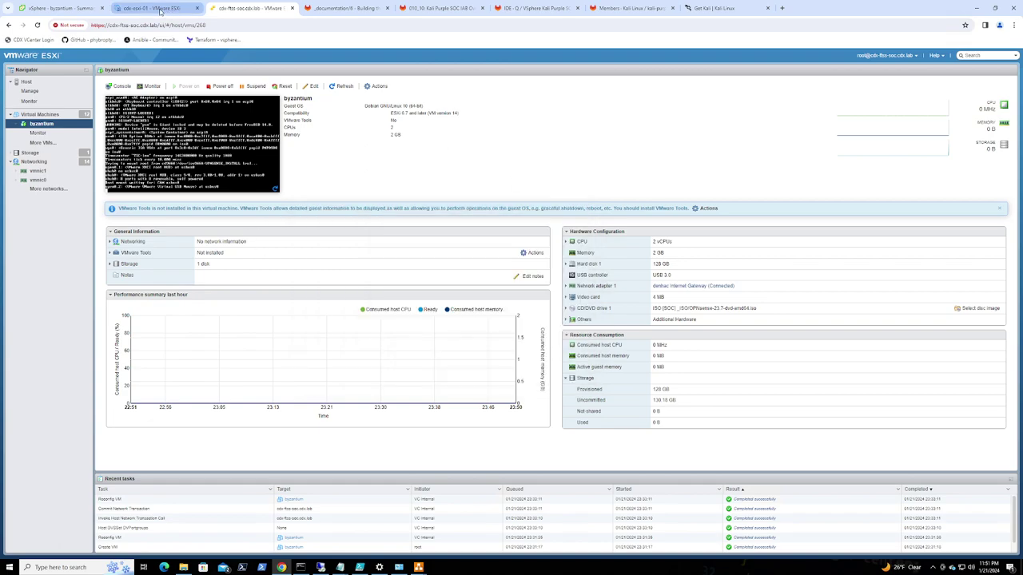
{"action": "left_click", "coordinate": [70, 9]}
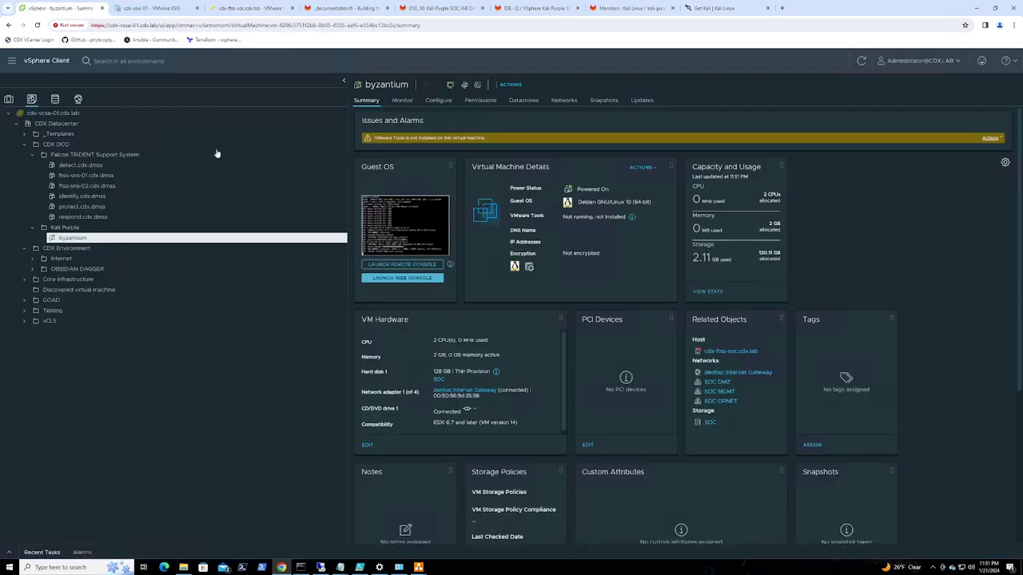
Launch byzantium's web console, dismiss the remote connections warning, and detach the GitLab page
{"action": "left_click", "coordinate": [386, 223]}
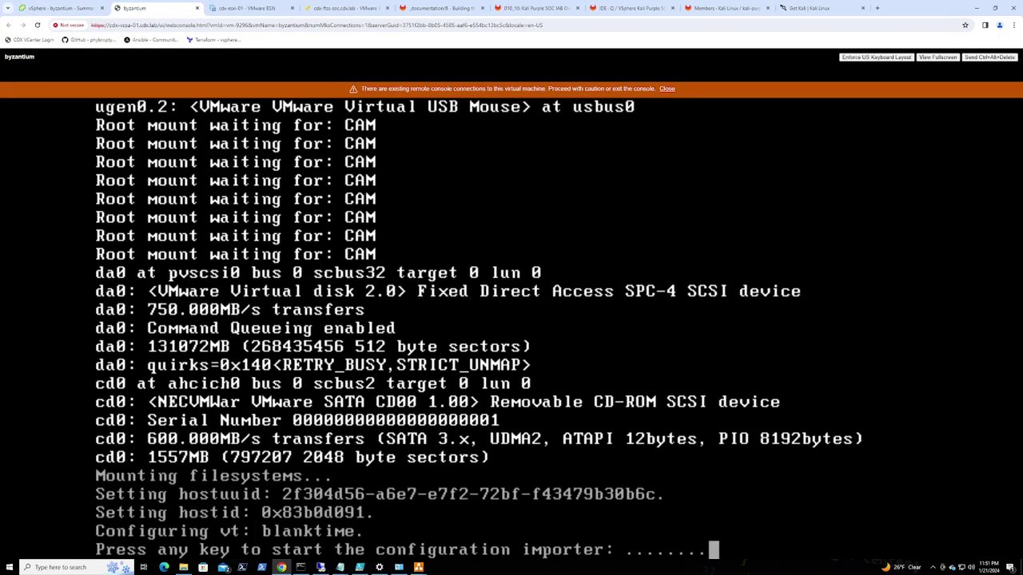
{"action": "left_click", "coordinate": [666, 89]}
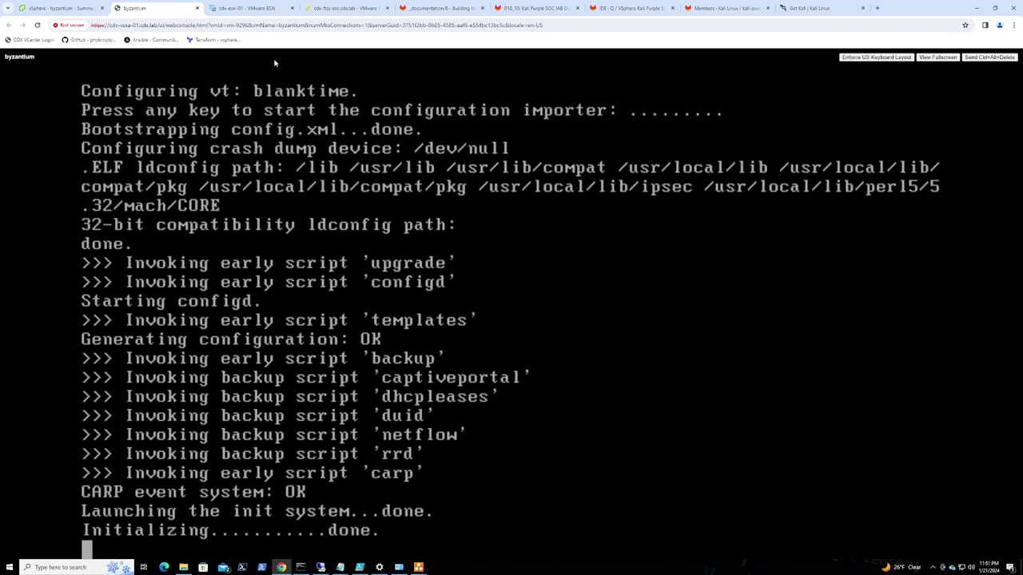
{"action": "left_click", "coordinate": [543, 10]}
{"action": "left_click_drag", "start_coordinate": [540, 9], "coordinate": [8, 110]}
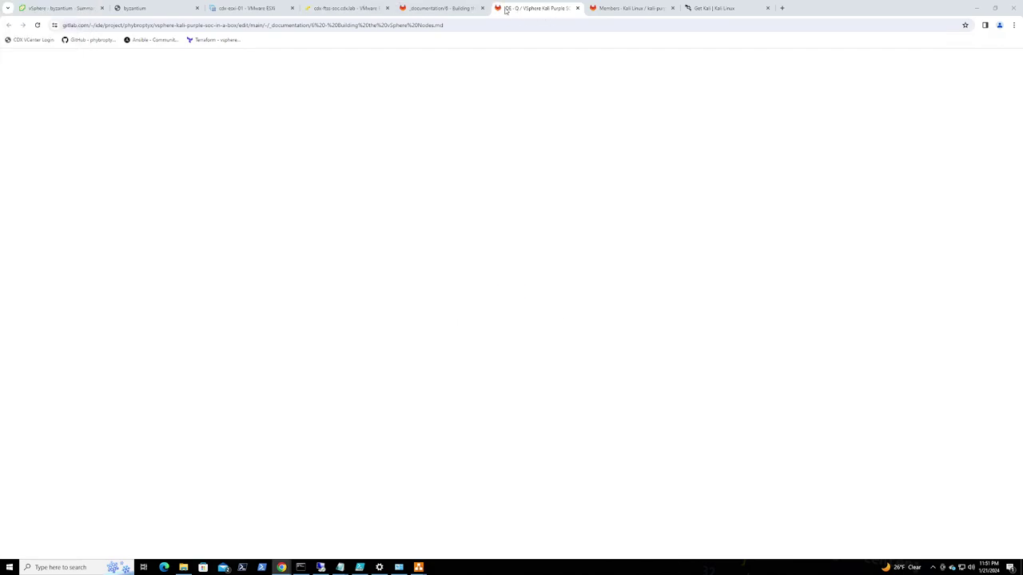
Close the GitLab documentation page and go back to the byzantium console
{"action": "left_click", "coordinate": [454, 10]}
{"action": "key", "text": "ctrl+w"}
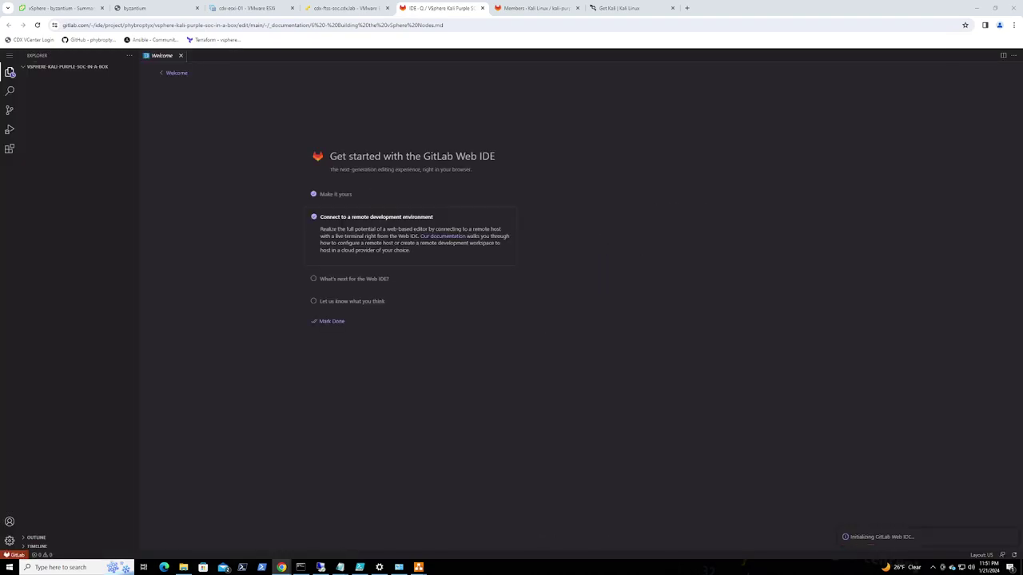
{"action": "left_click", "coordinate": [163, 11]}
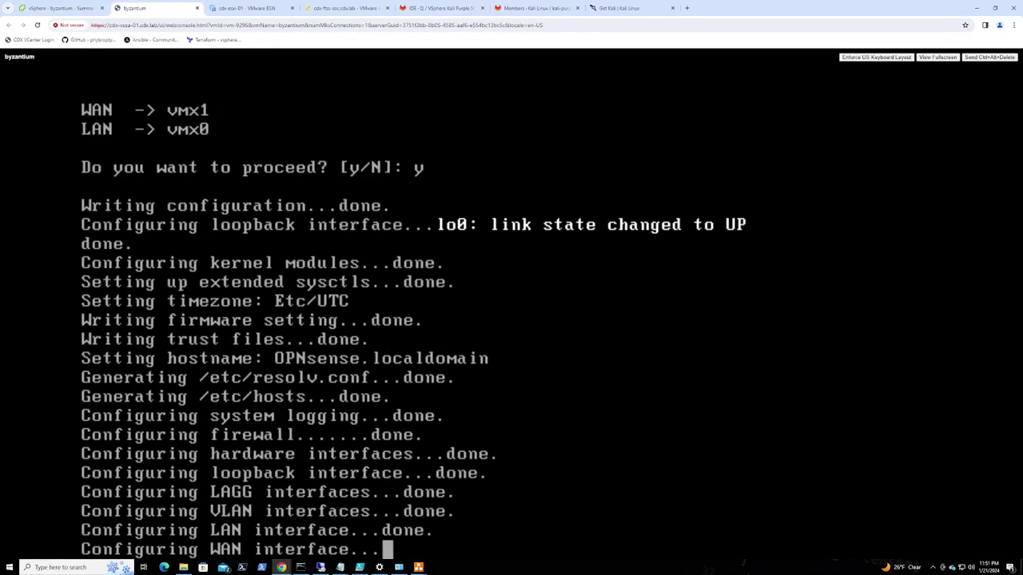
Switch the byzantium web console to full screen while OPNsense boots
{"action": "left_click", "coordinate": [947, 58]}
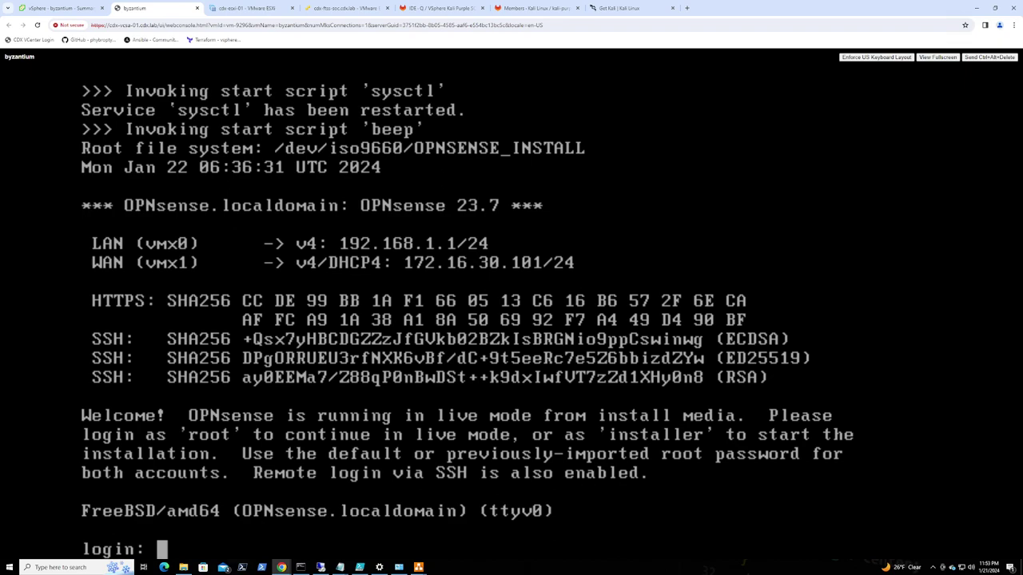
Log in as installer and keep the default keymap
{"action": "type", "text": "aller"}
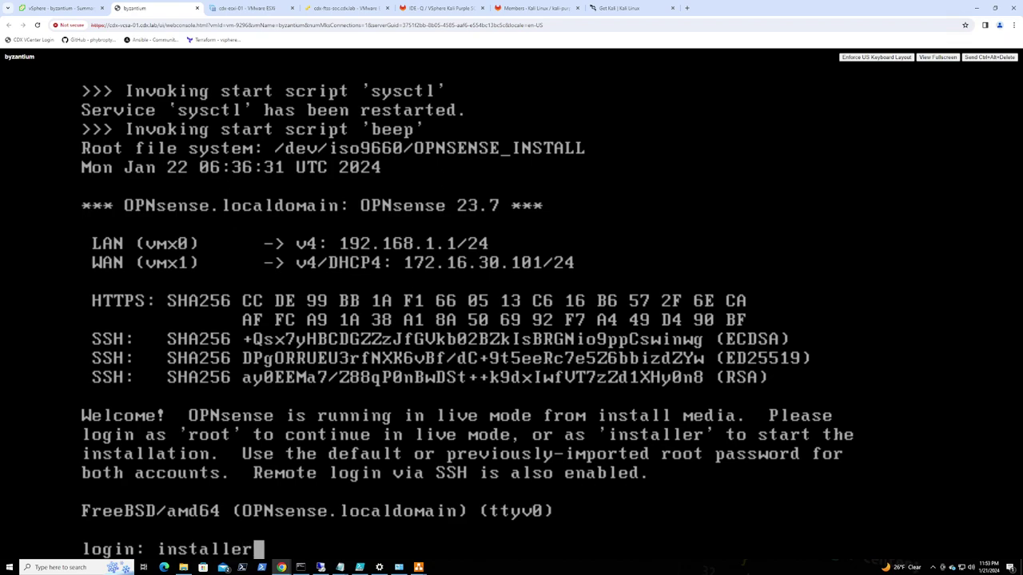
{"action": "key", "text": "Return"}
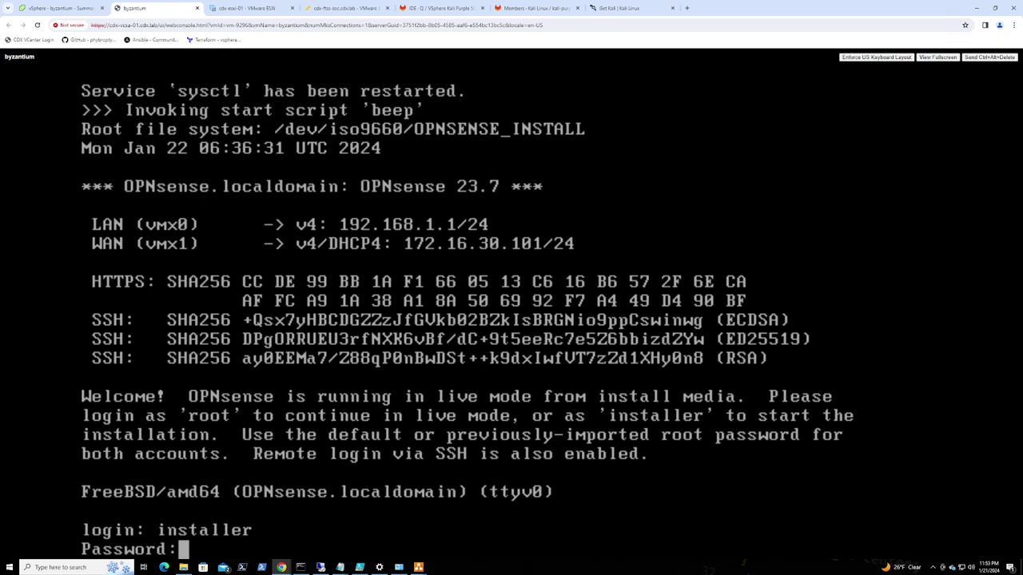
{"action": "key", "text": "Return"}
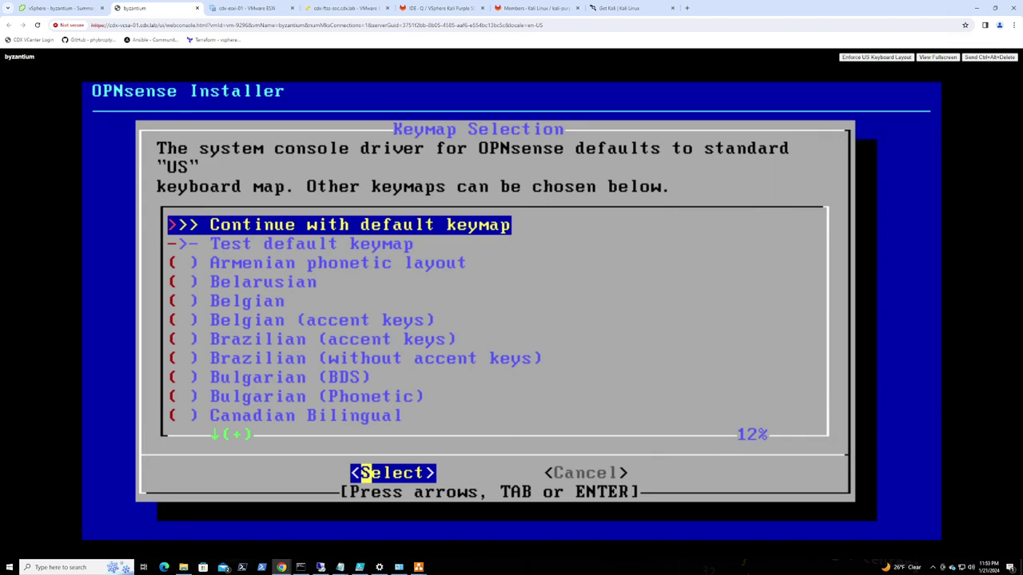
{"action": "key", "text": "Return"}
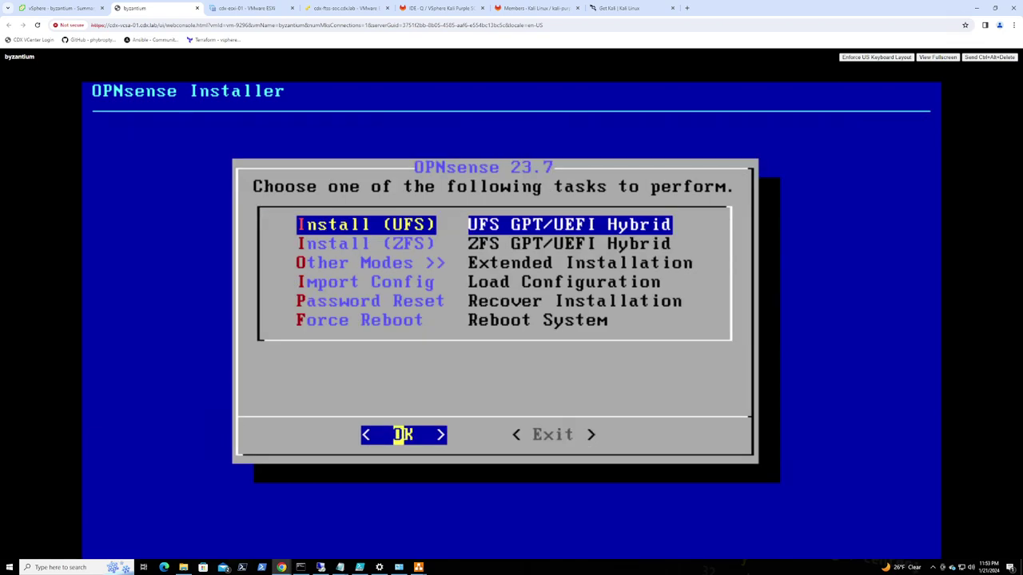
Choose Install (UFS) on the 128GB disk da0 with 8GB swap and confirm wiping it
{"action": "key", "text": "Return"}
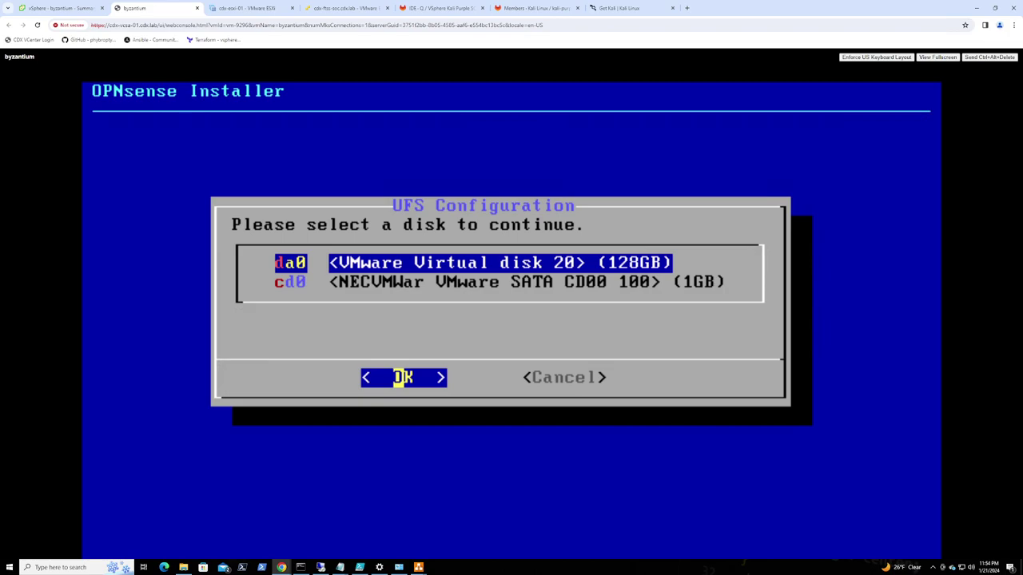
{"action": "key", "text": "Return"}
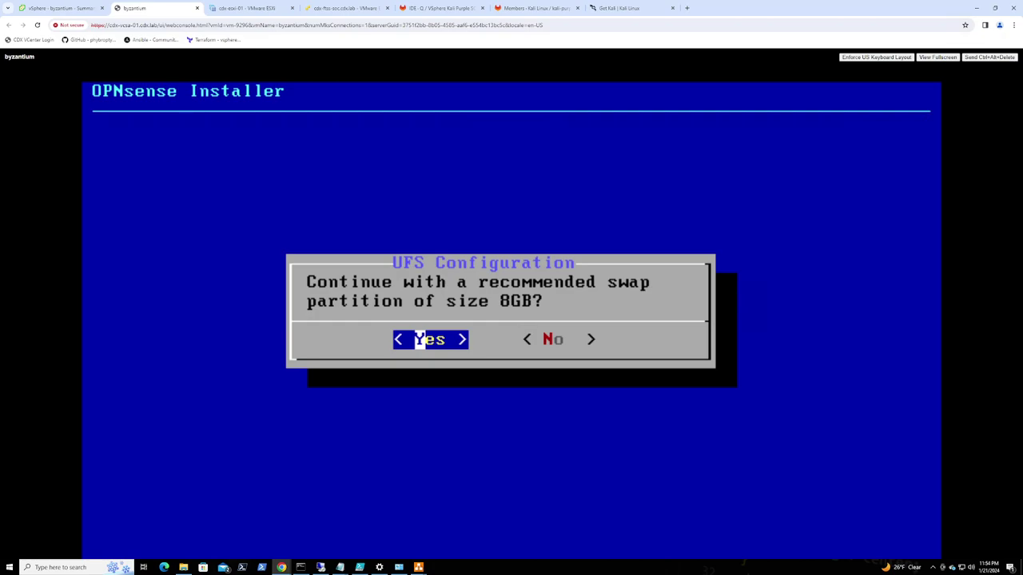
{"action": "key", "text": "Return"}
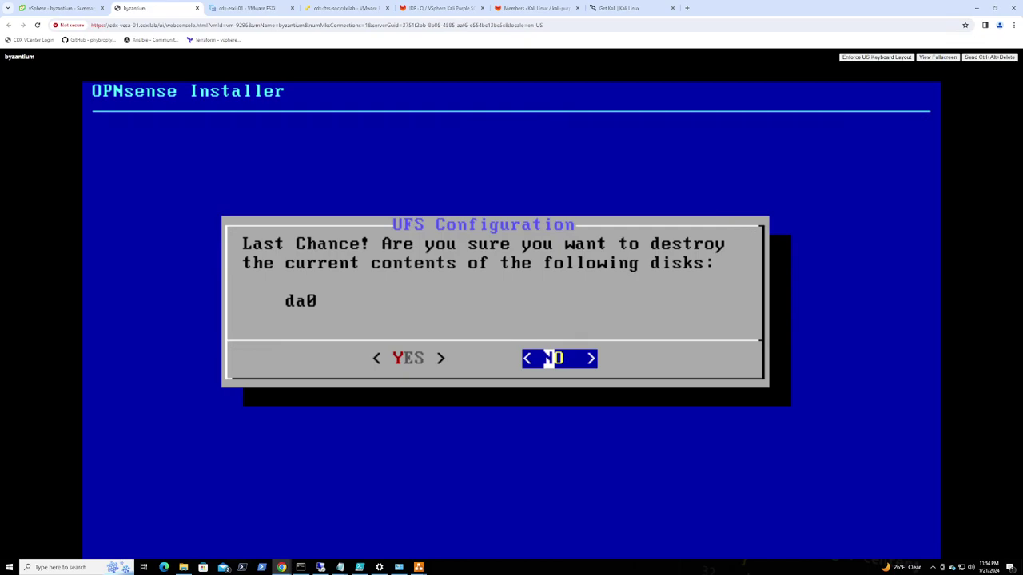
{"action": "key", "text": "Left"}
{"action": "key", "text": "Return"}
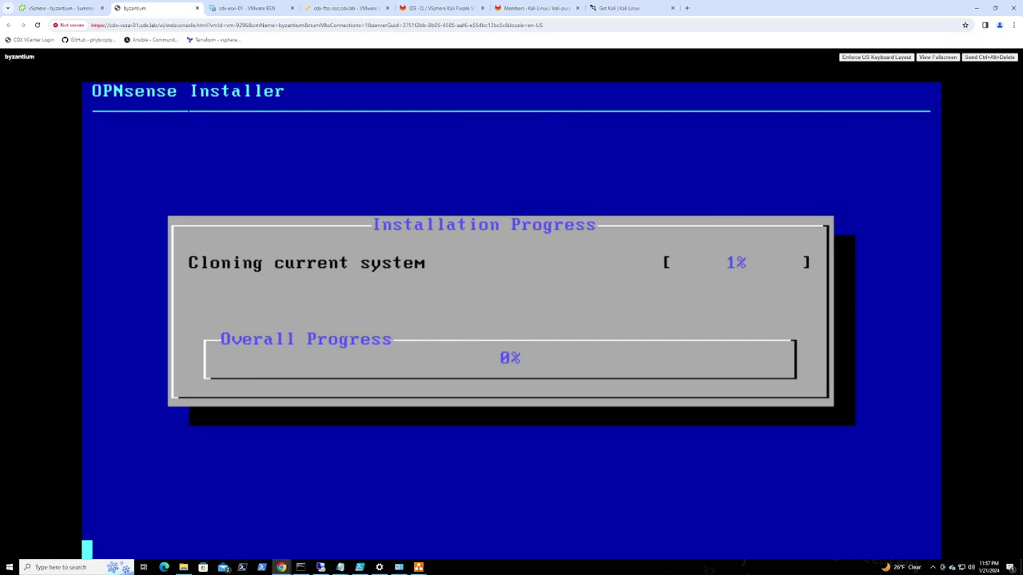
Select soc-kali in the Testing folder and power it on
{"action": "left_click", "coordinate": [59, 8]}
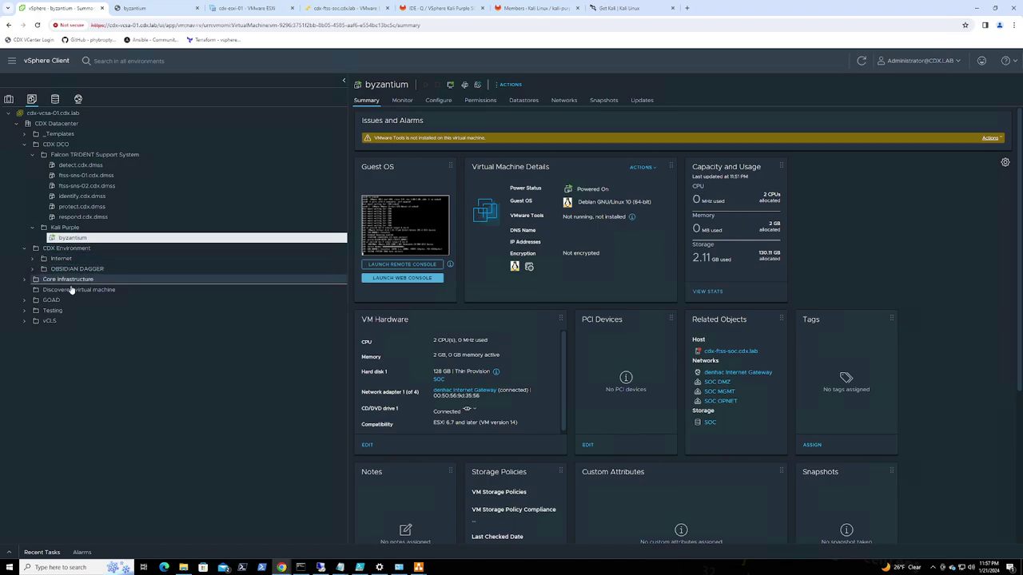
{"action": "left_click", "coordinate": [24, 311]}
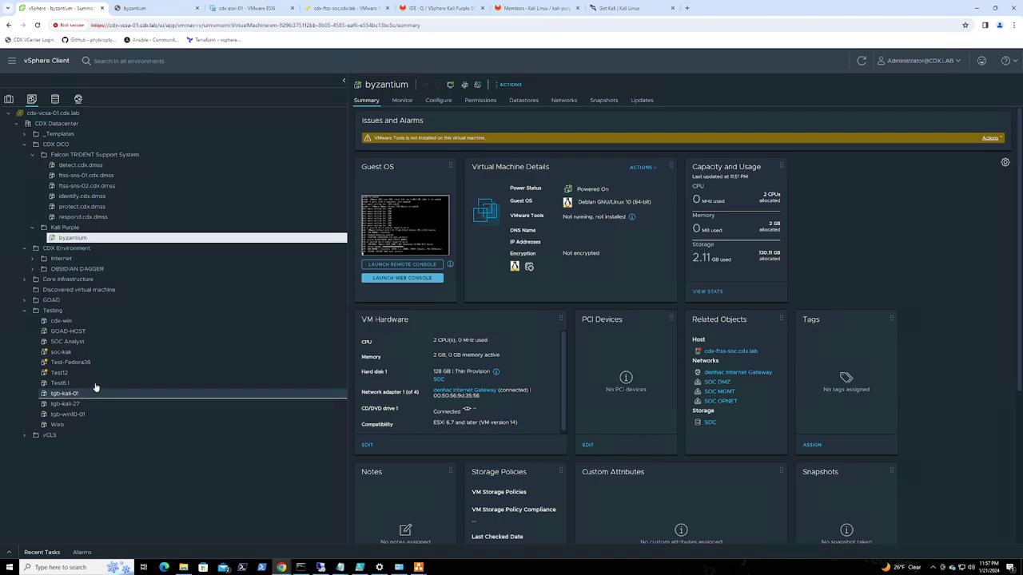
{"action": "left_click", "coordinate": [62, 352]}
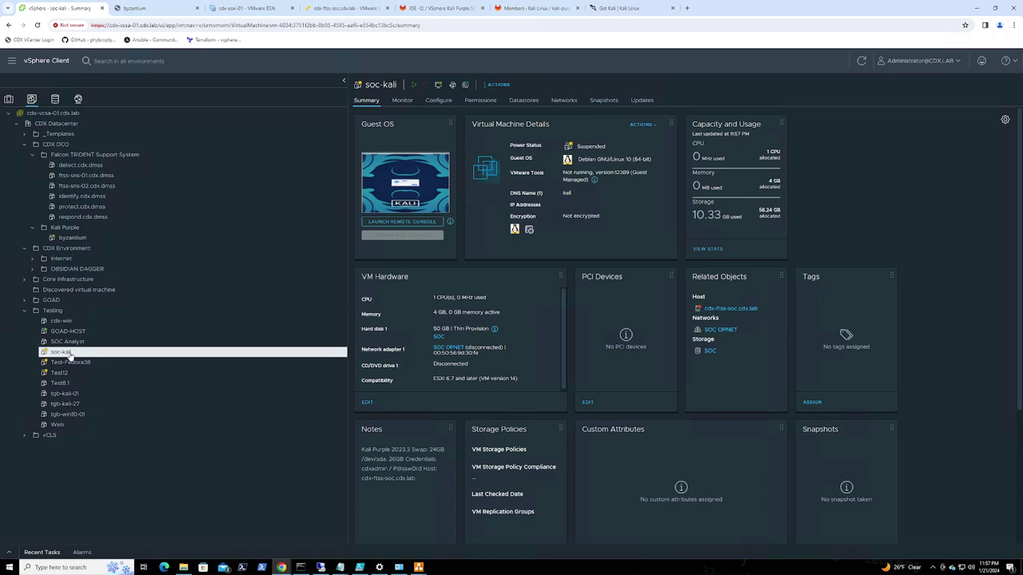
{"action": "right_click", "coordinate": [70, 354]}
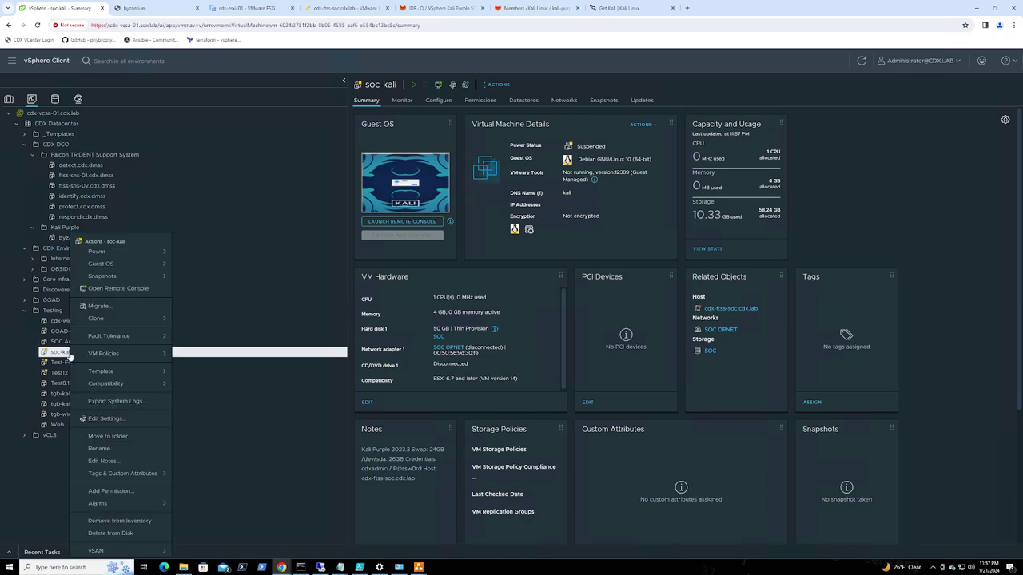
{"action": "mouse_move", "coordinate": [142, 253]}
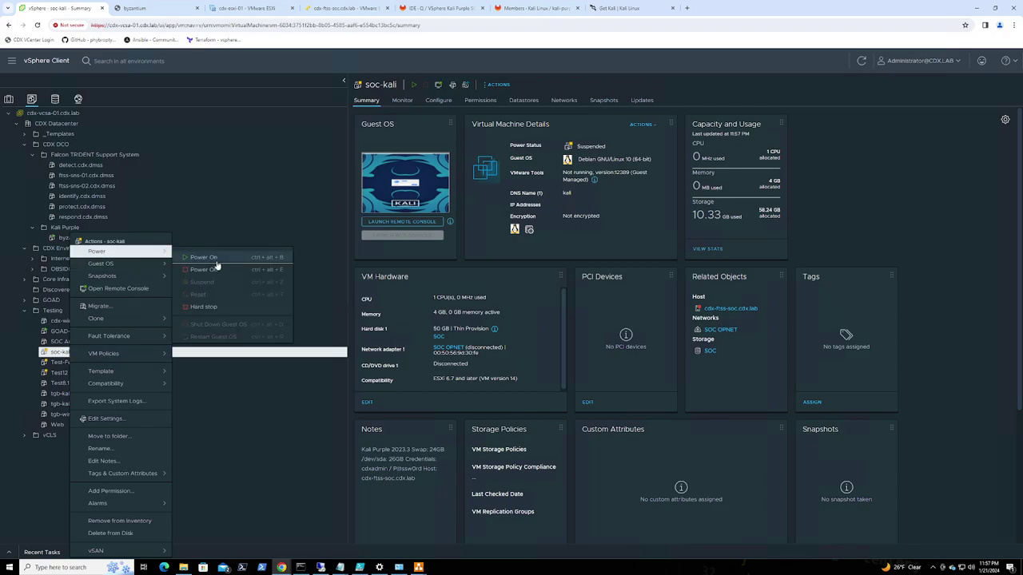
{"action": "left_click", "coordinate": [204, 257]}
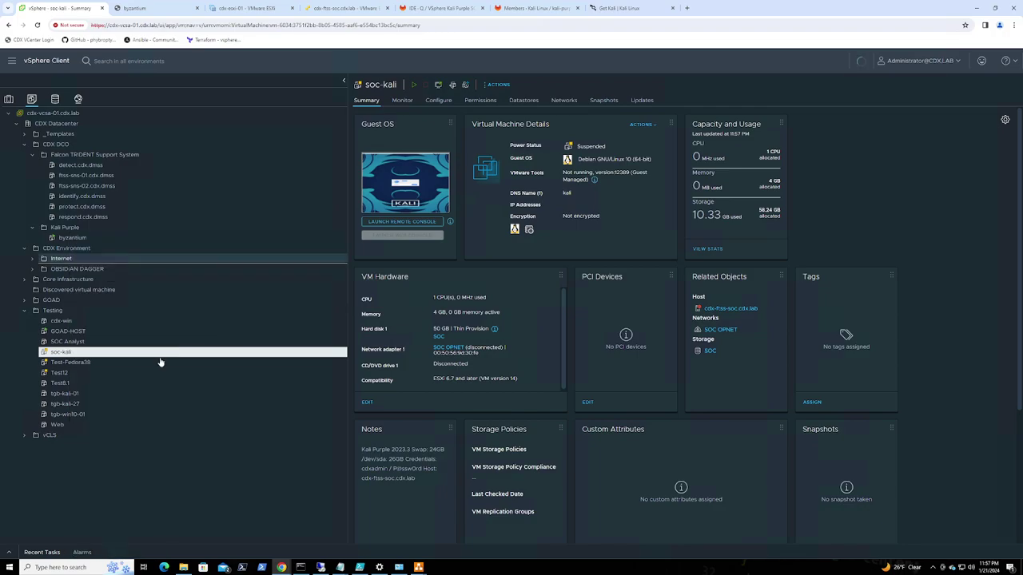
Open the Edit Settings dialog for the soc-kali VM
{"action": "right_click", "coordinate": [61, 355]}
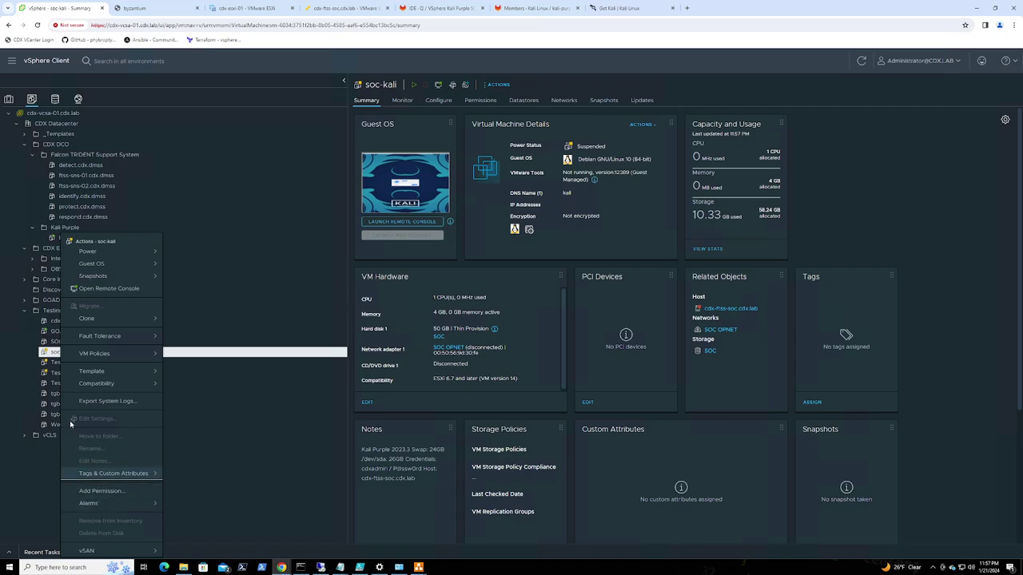
{"action": "left_click", "coordinate": [20, 354]}
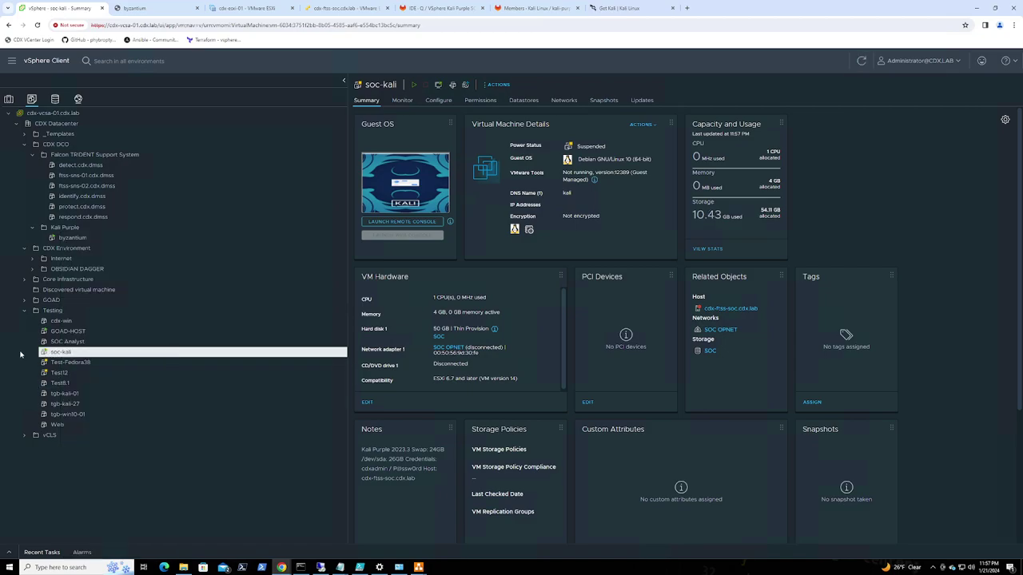
{"action": "right_click", "coordinate": [68, 355]}
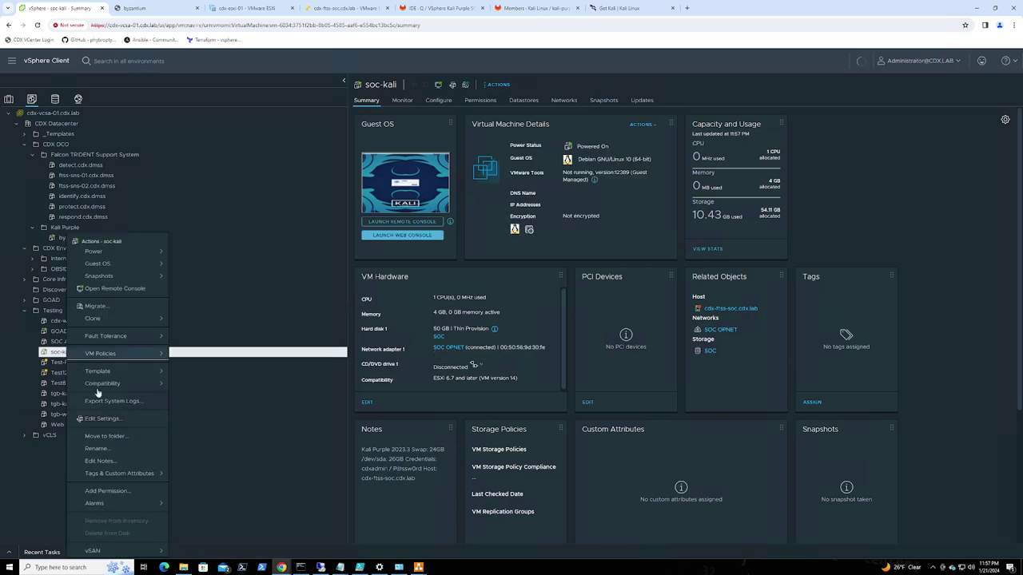
{"action": "left_click", "coordinate": [113, 421]}
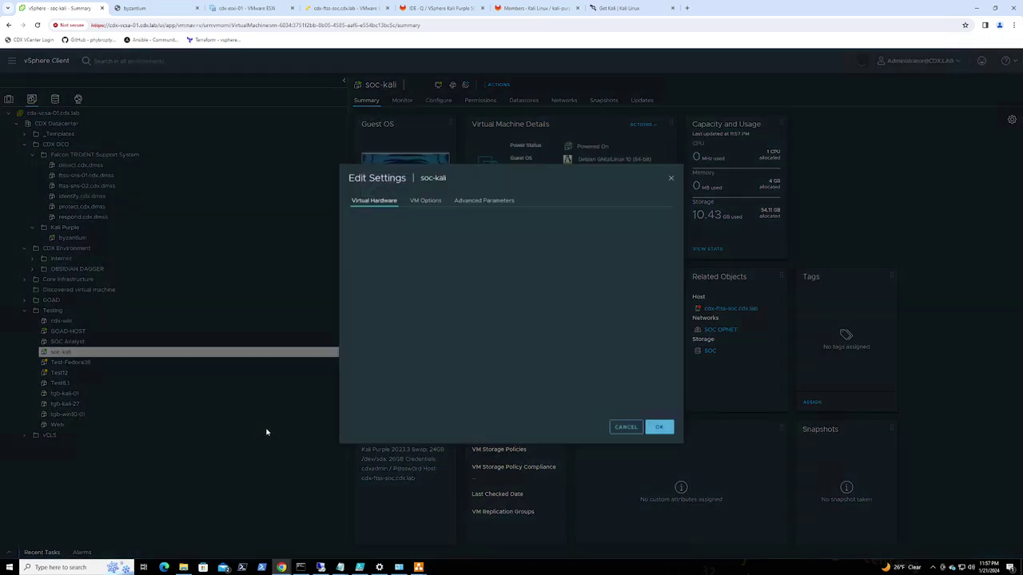
Point soc-kali's Network adapter 1 at SOC MGMT, filtering by 'SOC', and save the VM settings
{"action": "left_click", "coordinate": [463, 304]}
{"action": "left_click", "coordinate": [453, 316]}
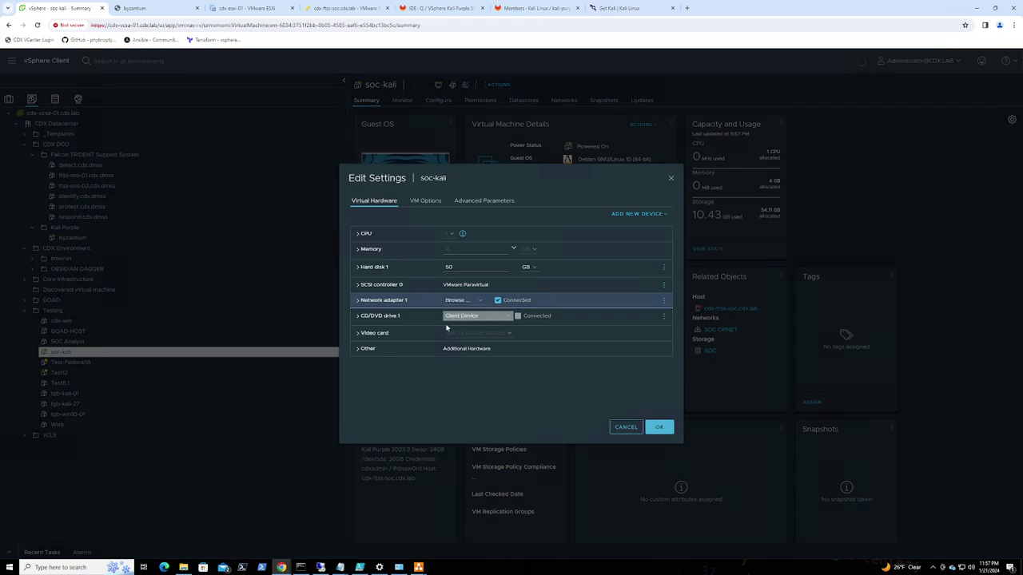
{"action": "scroll", "coordinate": [454, 313], "scroll_direction": "down", "scroll_amount": 5}
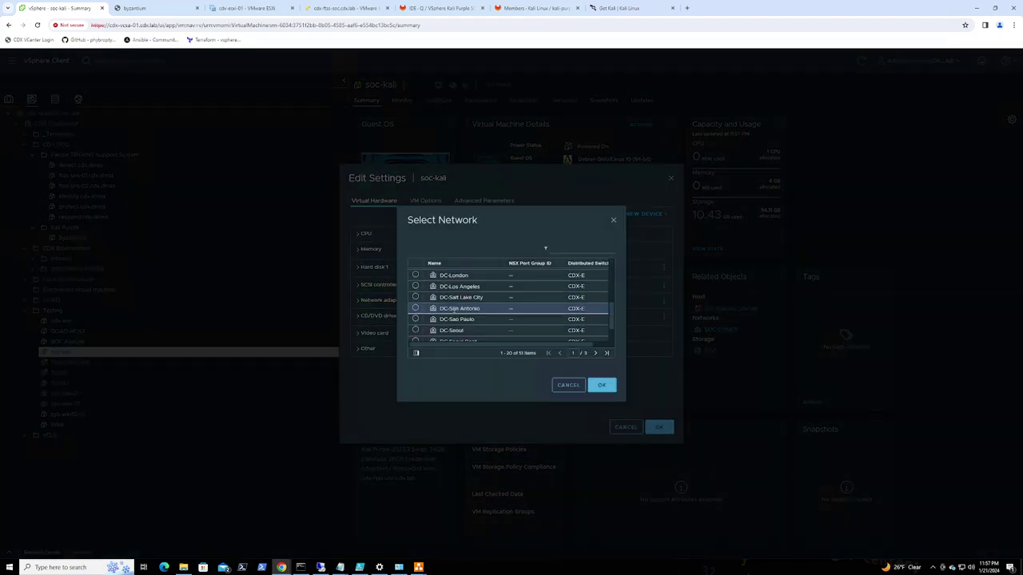
{"action": "left_click", "coordinate": [575, 246]}
{"action": "type", "text": "SOC"}
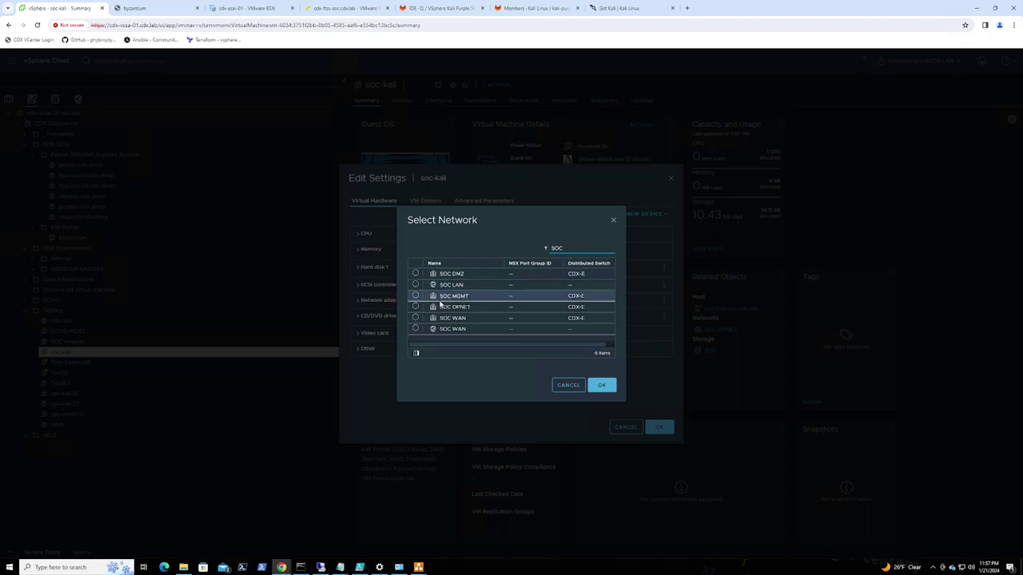
{"action": "left_click", "coordinate": [415, 296]}
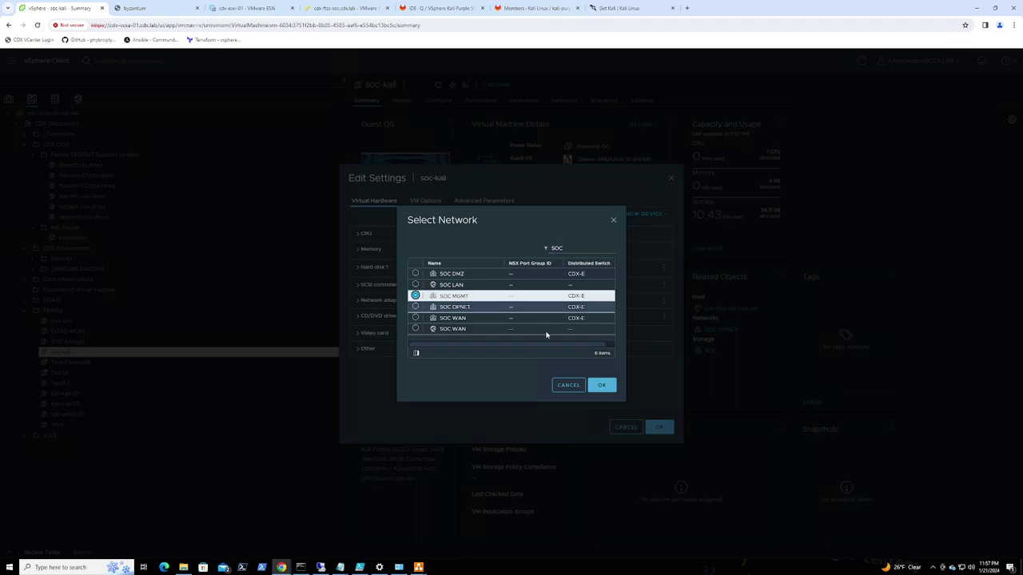
{"action": "left_click", "coordinate": [603, 386]}
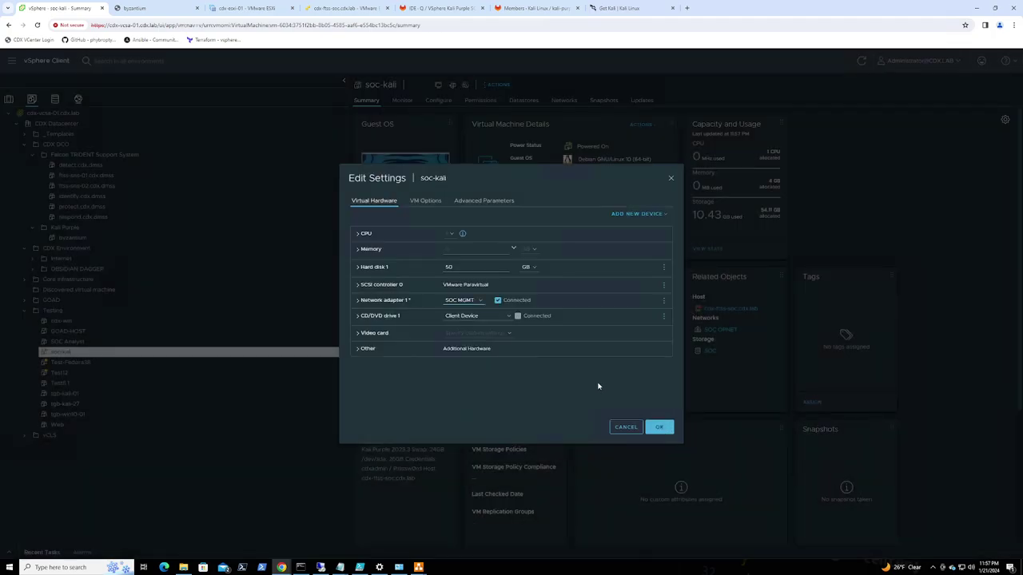
{"action": "left_click", "coordinate": [659, 426]}
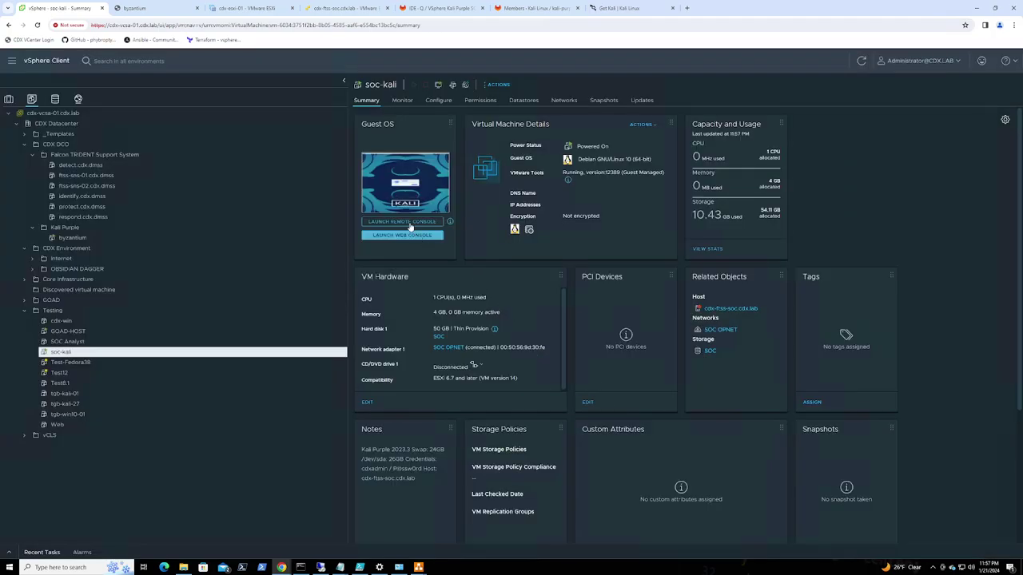
Launch soc-kali's web console, place its tab after byzantium, and log in to Kali with the password
{"action": "left_click", "coordinate": [393, 183]}
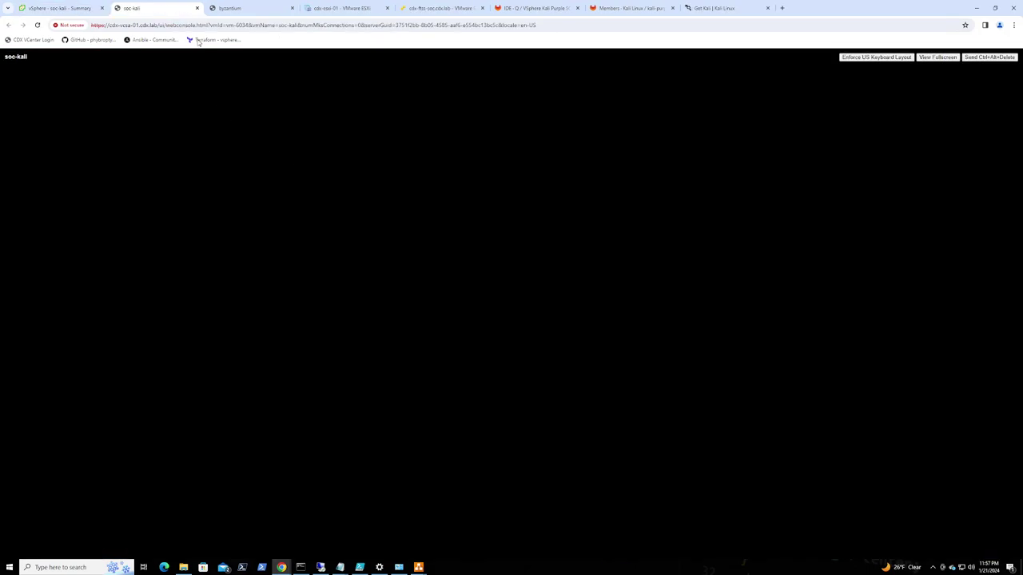
{"action": "left_click_drag", "start_coordinate": [176, 11], "coordinate": [273, 11]}
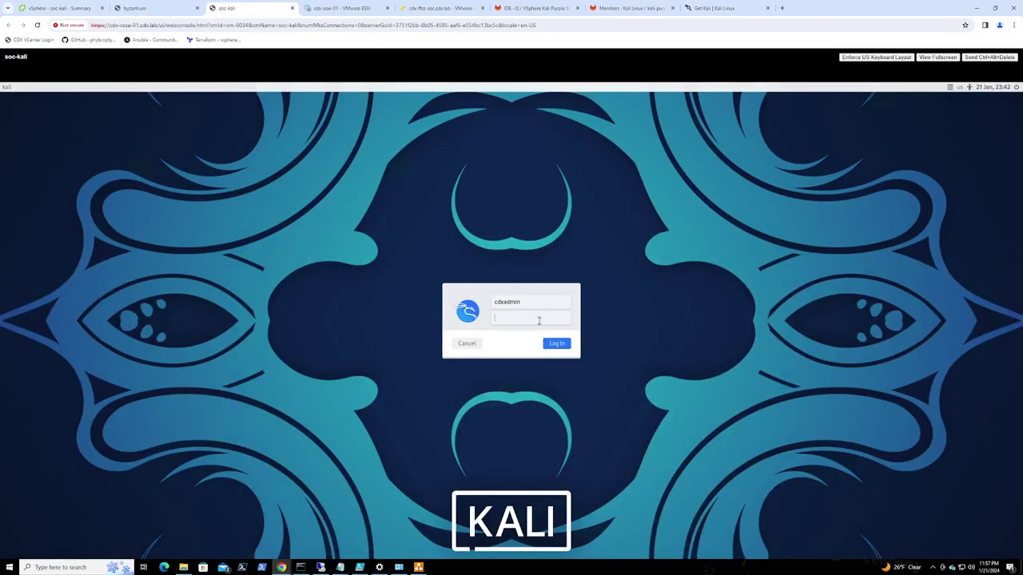
{"action": "type", "text": "*****"}
{"action": "key", "text": "Return"}
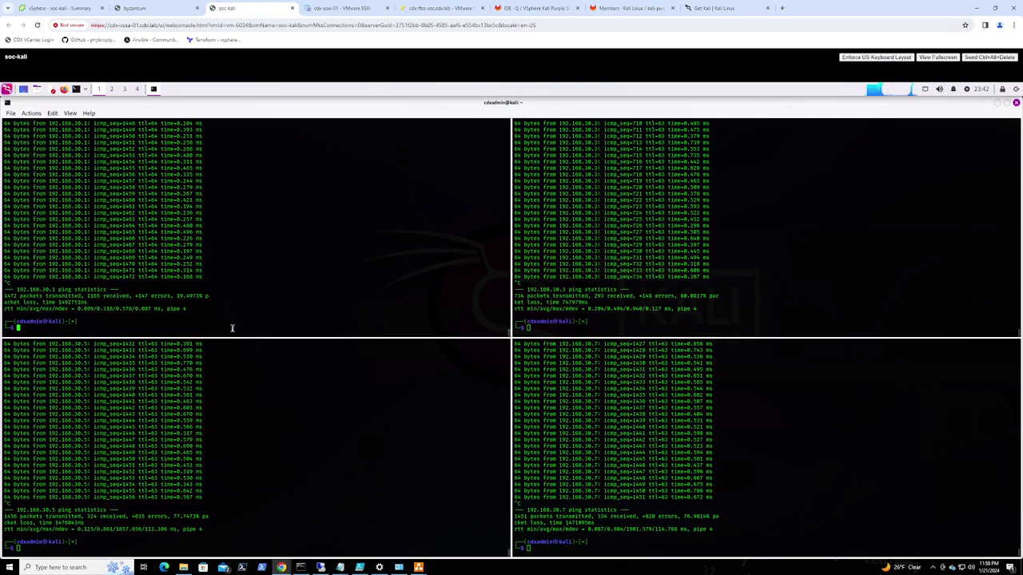
Open the IPv4 settings of Kali's Wired connection 1
{"action": "right_click", "coordinate": [925, 94]}
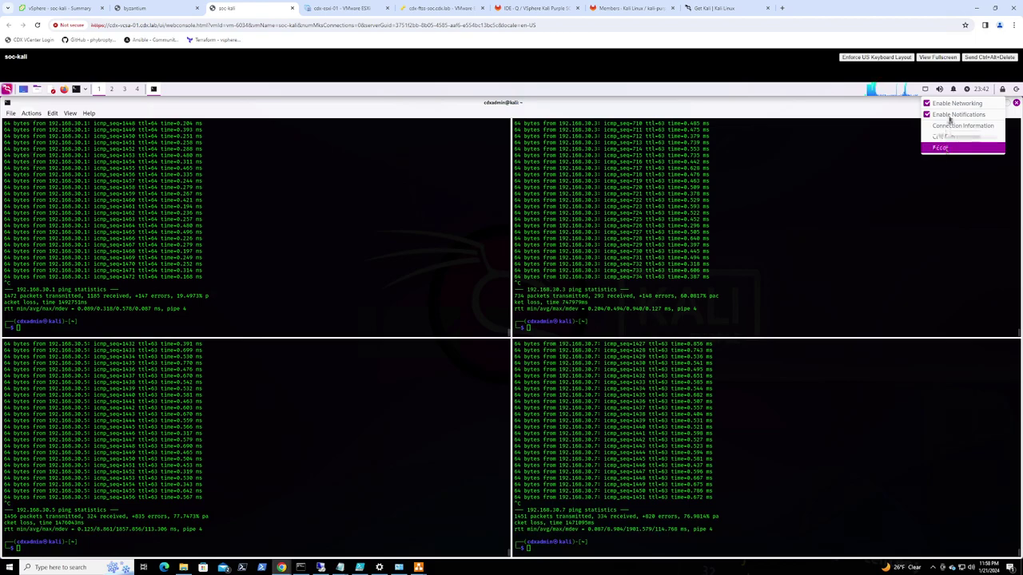
{"action": "left_click", "coordinate": [959, 134]}
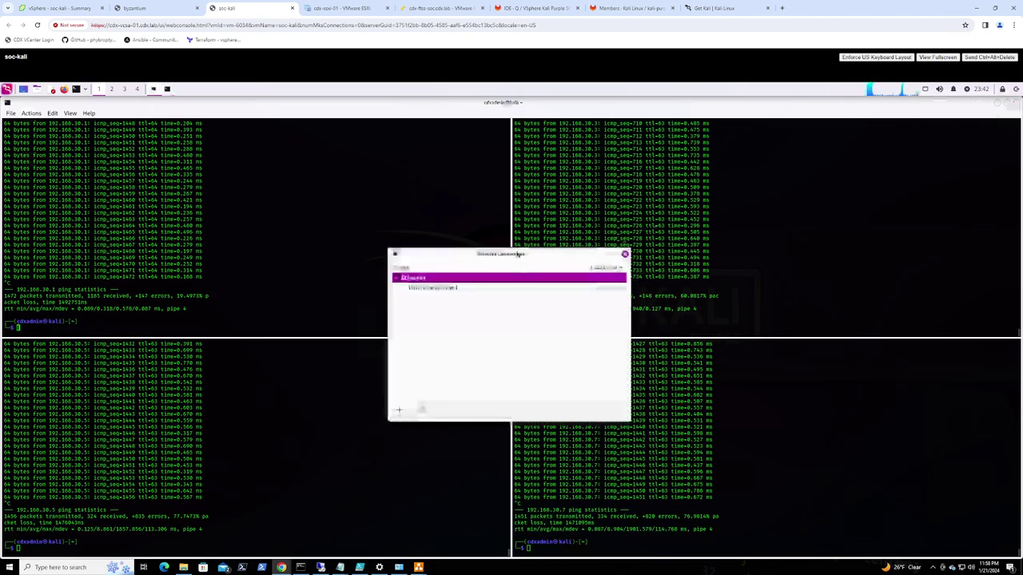
{"action": "left_click", "coordinate": [449, 289]}
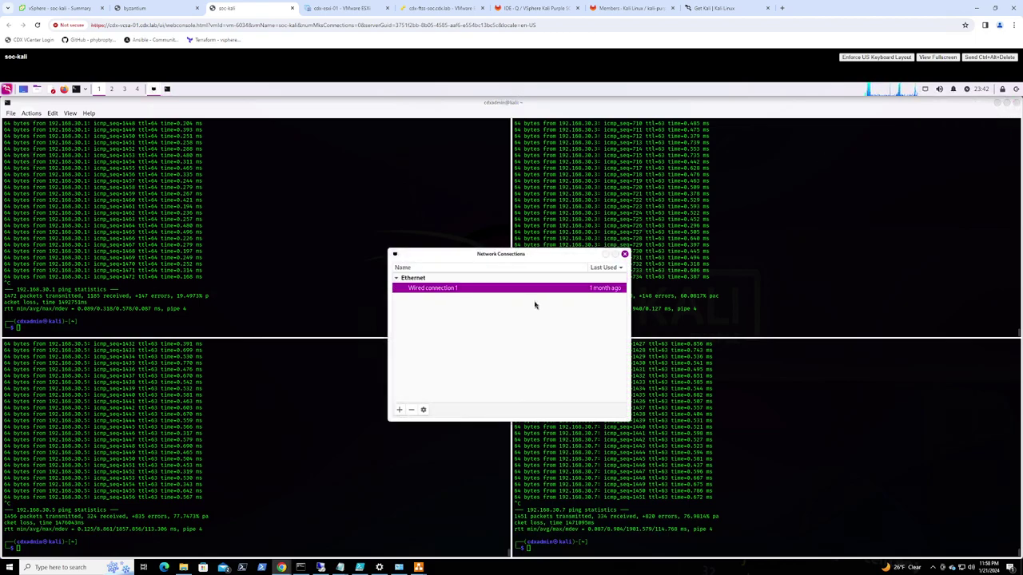
{"action": "left_click", "coordinate": [423, 411]}
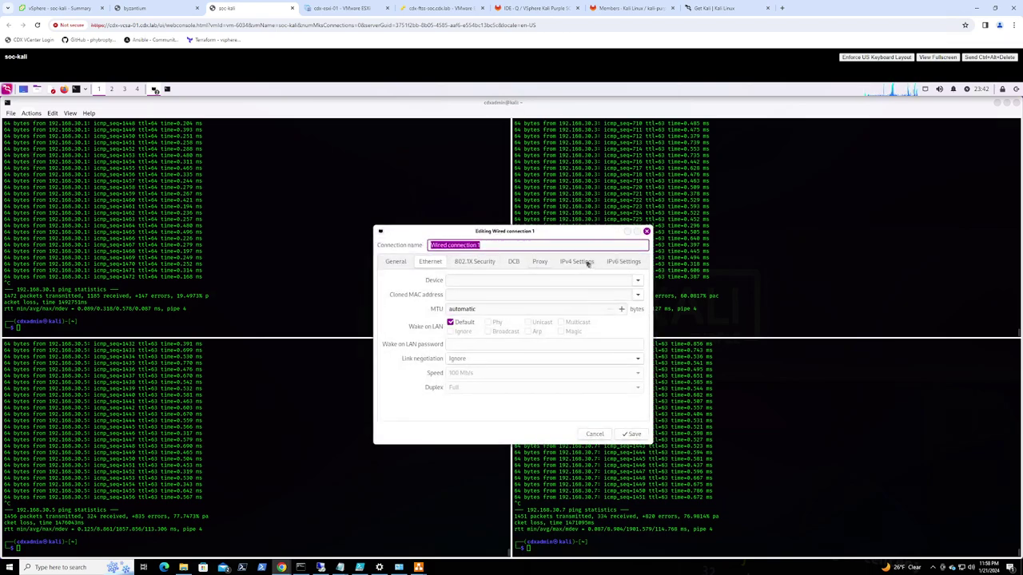
{"action": "left_click", "coordinate": [577, 262]}
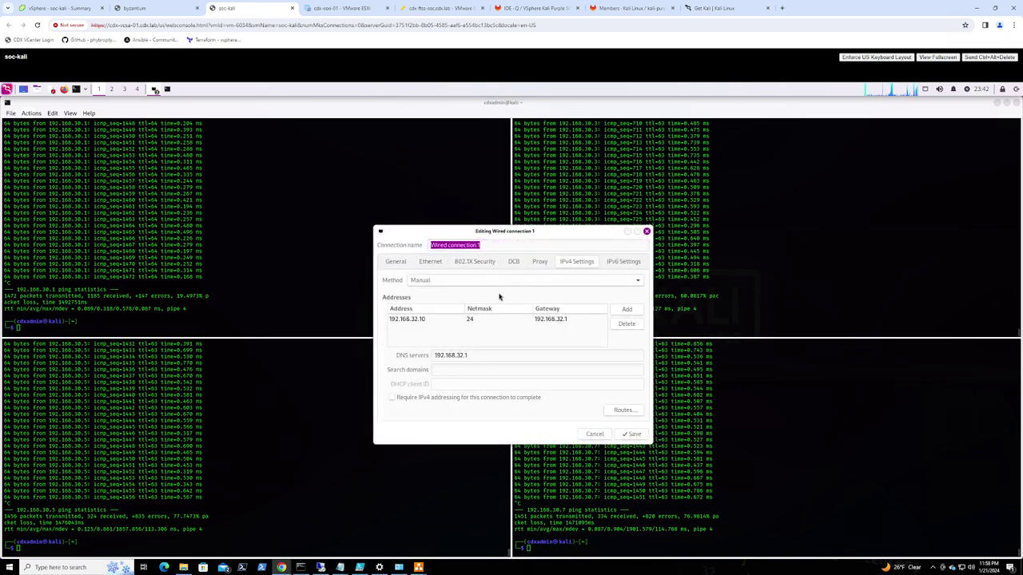
Change address to 192.168.1.10/24, gateway and DNS to 192.168.1.1, and save
{"action": "left_click", "coordinate": [412, 321]}
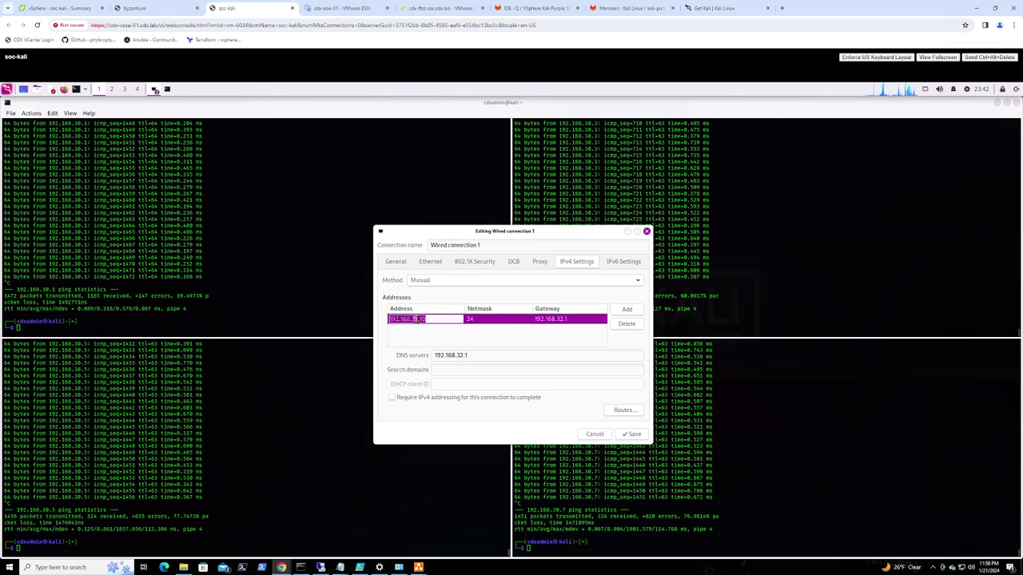
{"action": "double_click", "coordinate": [415, 319]}
{"action": "type", "text": "1"}
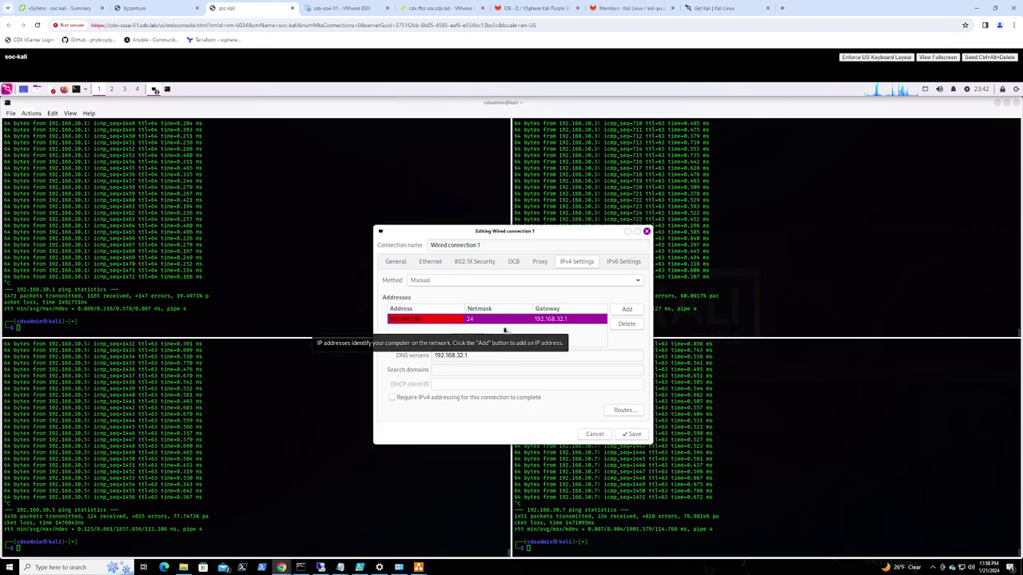
{"action": "key", "text": "Return"}
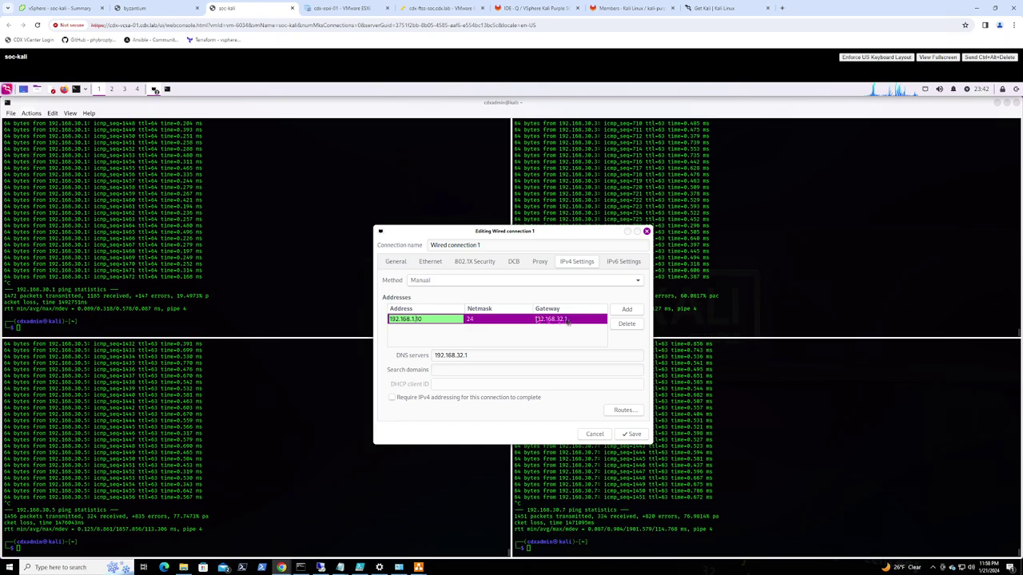
{"action": "left_click", "coordinate": [564, 319]}
{"action": "key", "text": "BackSpace"}
{"action": "key", "text": "Return"}
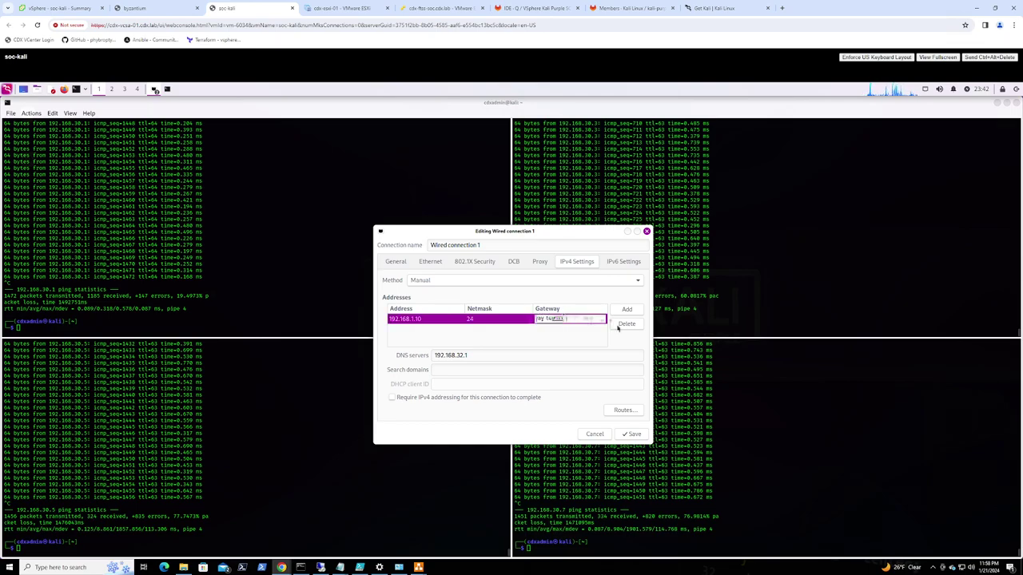
{"action": "key", "text": "ctrl+a"}
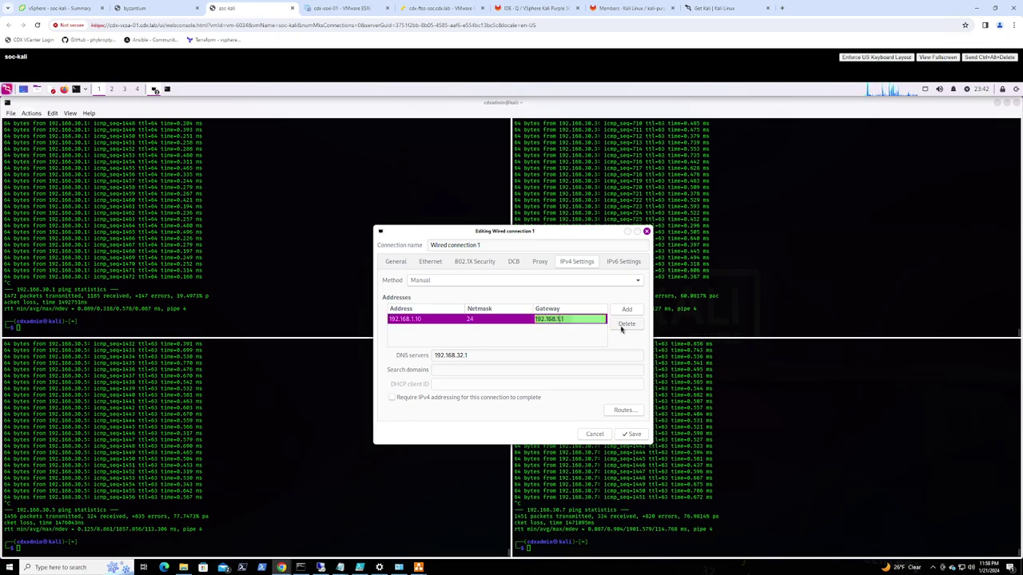
{"action": "left_click", "coordinate": [459, 354]}
{"action": "key", "text": "Delete"}
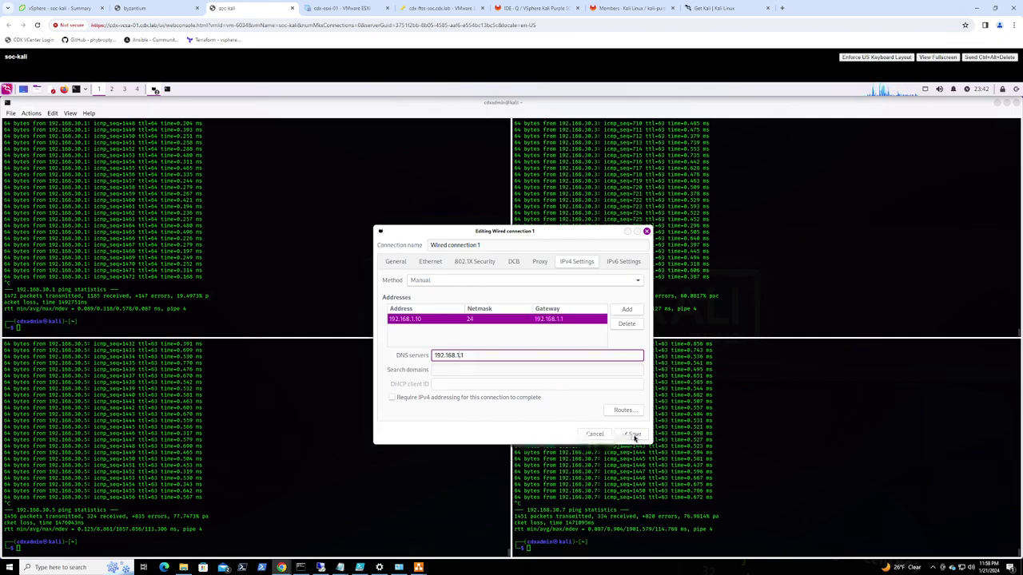
{"action": "left_click", "coordinate": [631, 434]}
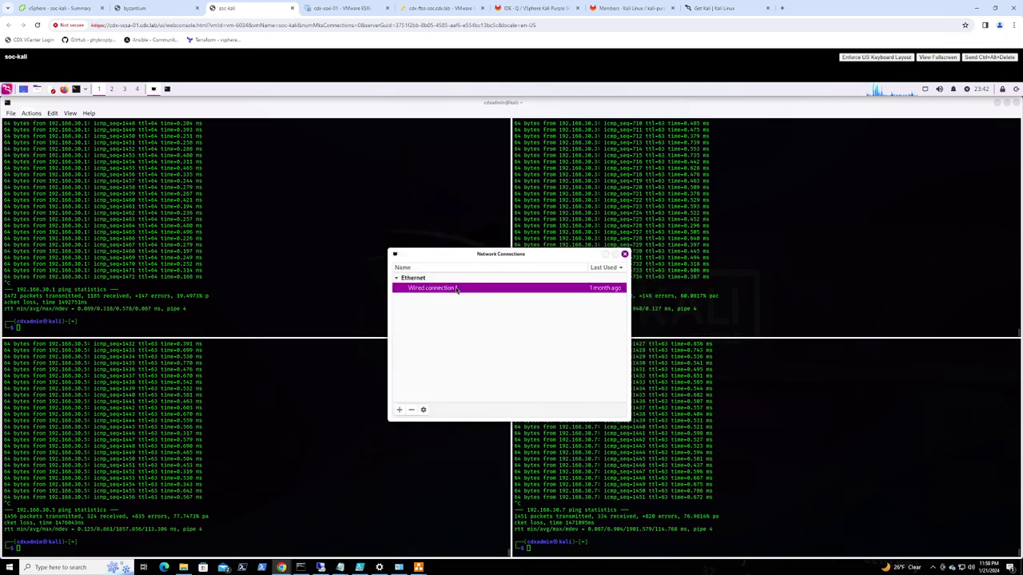
{"action": "left_click", "coordinate": [282, 296]}
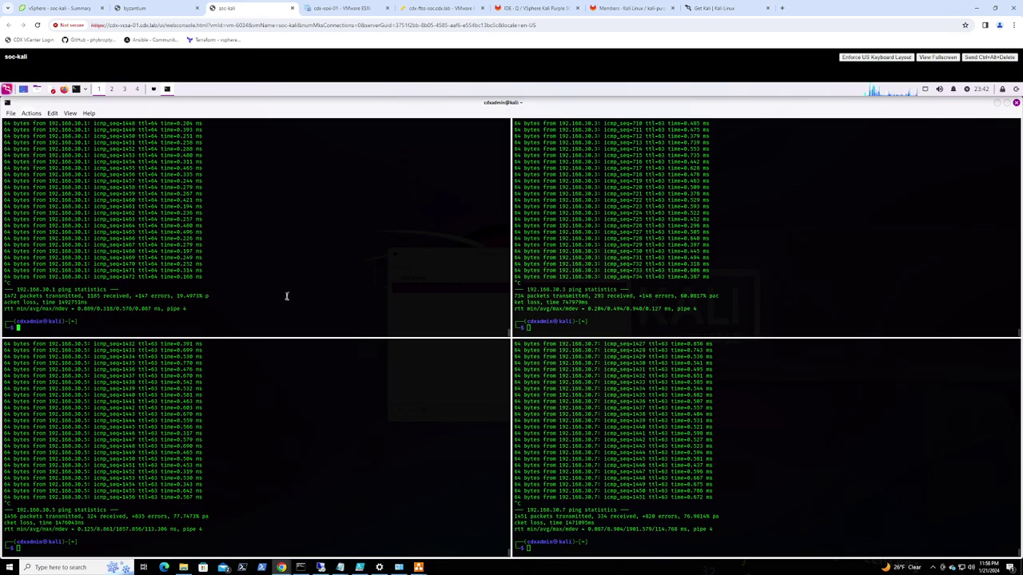
Restart NetworkManager with sudo, then ping 192.168.1.1
{"action": "type", "text": "sudo systemctl restart NetworkManager"}
{"action": "key", "text": "Return"}
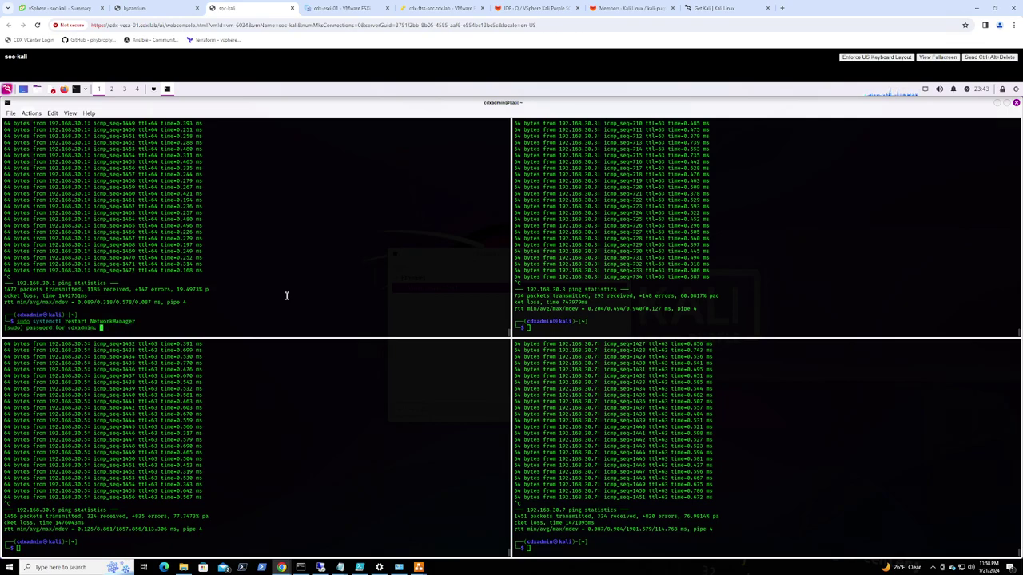
{"action": "key", "text": "Return"}
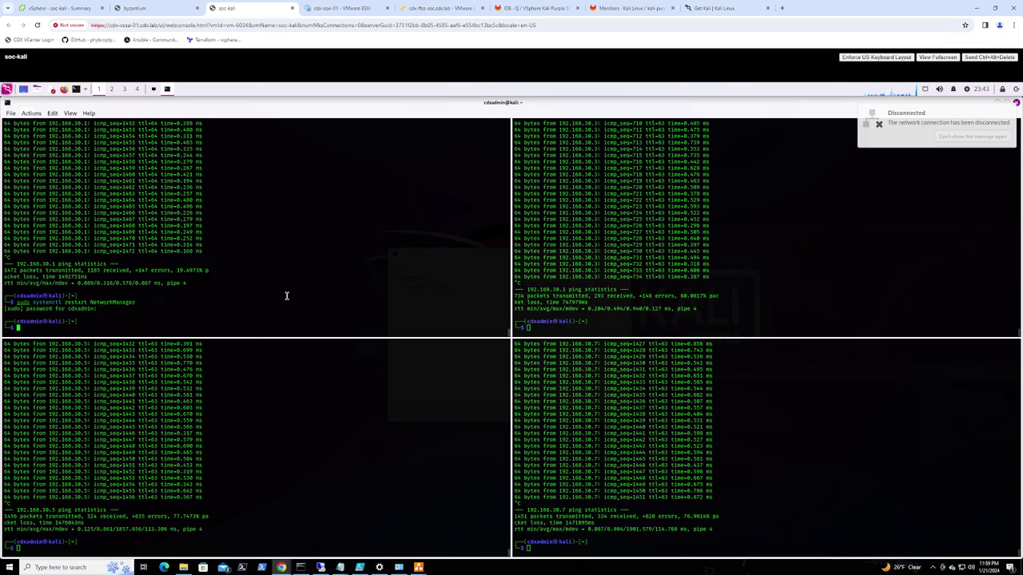
{"action": "key", "text": "Up"}
{"action": "key", "text": "Up"}
{"action": "key", "text": "Left"}
{"action": "key", "text": "Left"}
{"action": "key", "text": "Left"}
{"action": "key", "text": "Left"}
{"action": "key", "text": "Left"}
{"action": "key", "text": "Left"}
{"action": "key", "text": "Left"}
{"action": "key", "text": "Right"}
{"action": "key", "text": "Right"}
{"action": "key", "text": "Right"}
{"action": "key", "text": "Delete"}
{"action": "key", "text": "Delete"}
{"action": "key", "text": "Delete"}
{"action": "key", "text": "Return"}
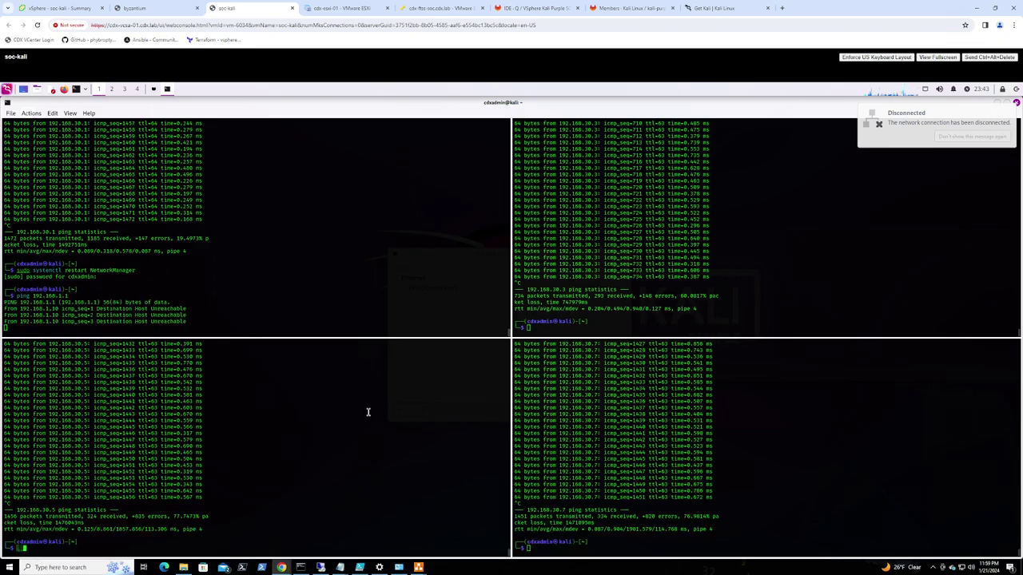
Clear the other three terminal panes and check byzantium's installer progress
{"action": "key", "text": "ctrl+l"}
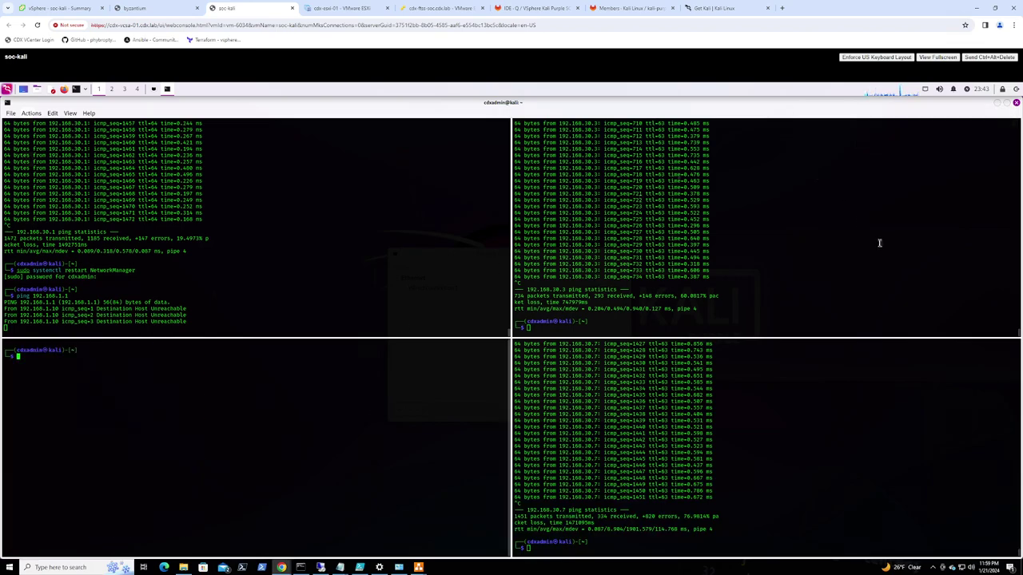
{"action": "type", "text": "clear"}
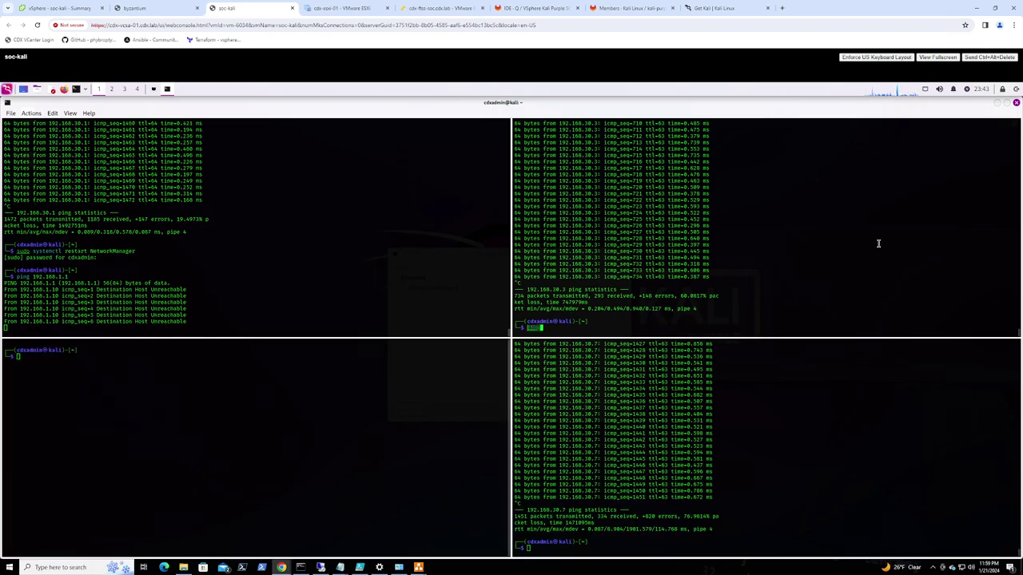
{"action": "key", "text": "Return"}
{"action": "type", "text": "clear"}
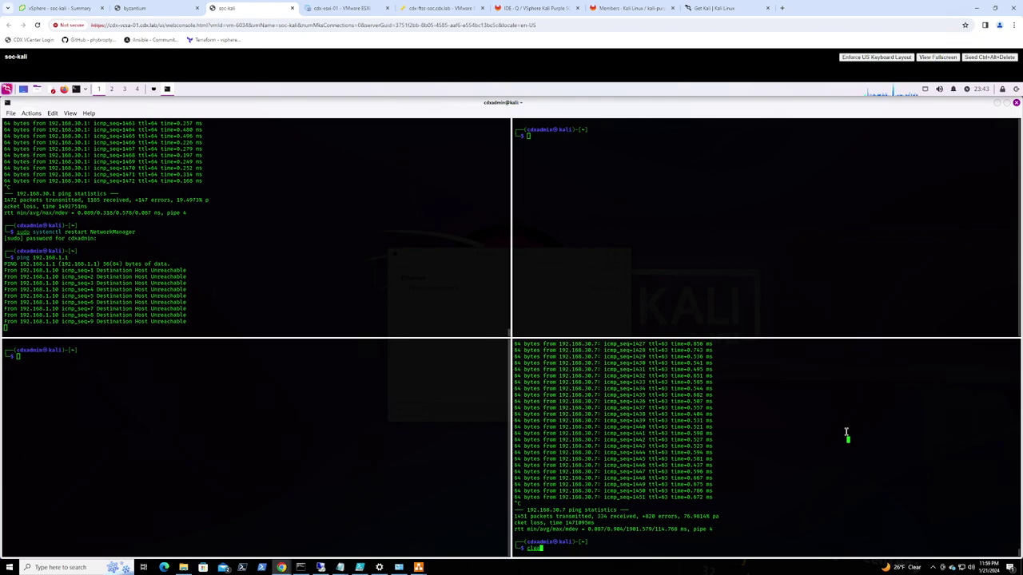
{"action": "key", "text": "Return"}
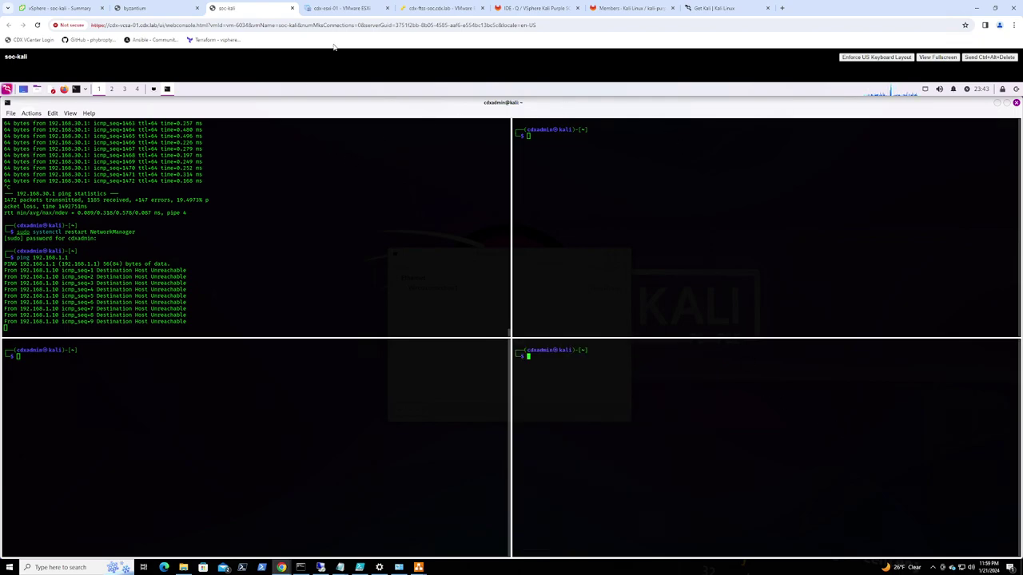
{"action": "left_click", "coordinate": [135, 7]}
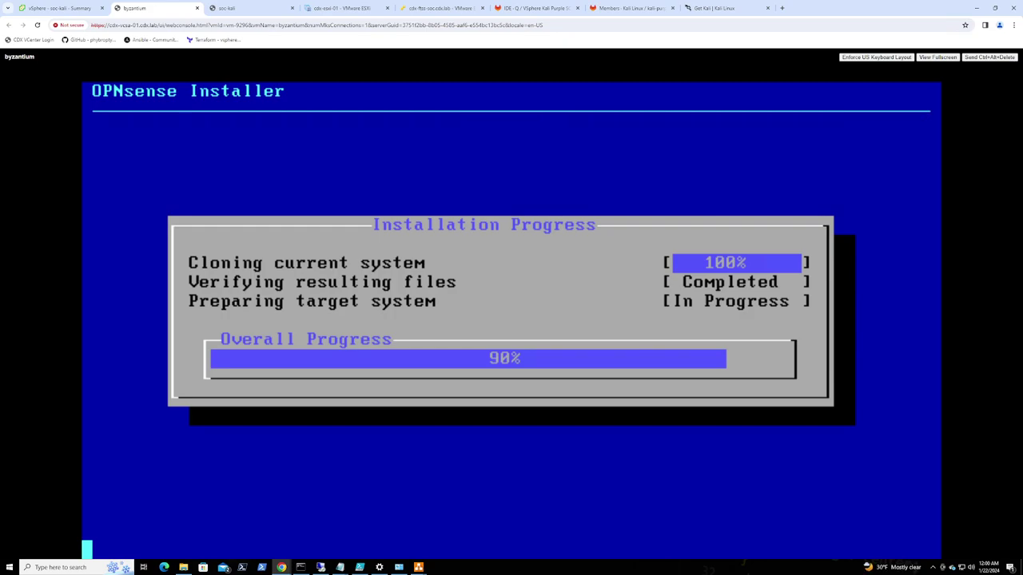
Move between the Kali, soc-kali summary and byzantium tabs, ending at the installer's Final Configuration screen
{"action": "left_click", "coordinate": [242, 9]}
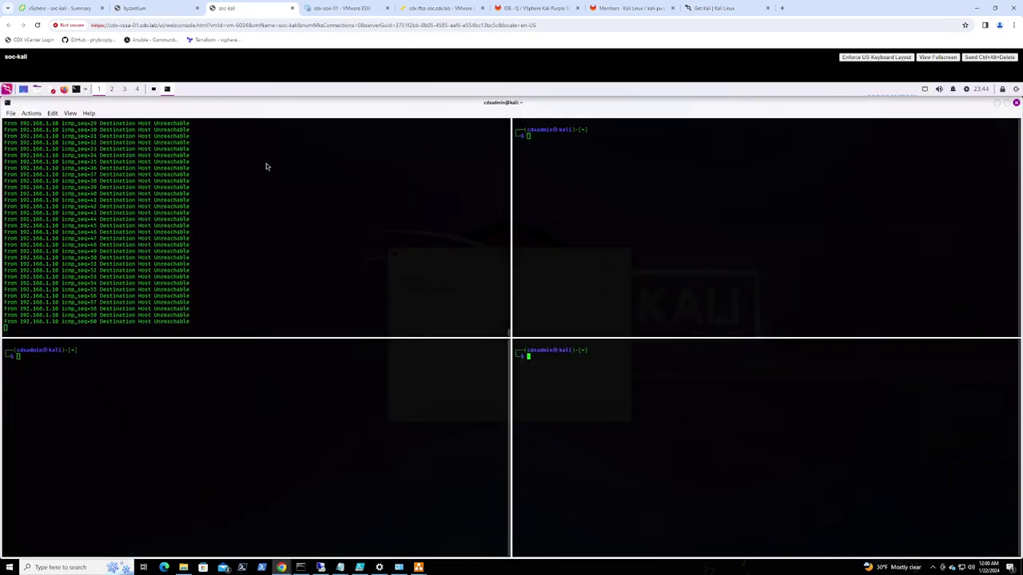
{"action": "left_click", "coordinate": [155, 9]}
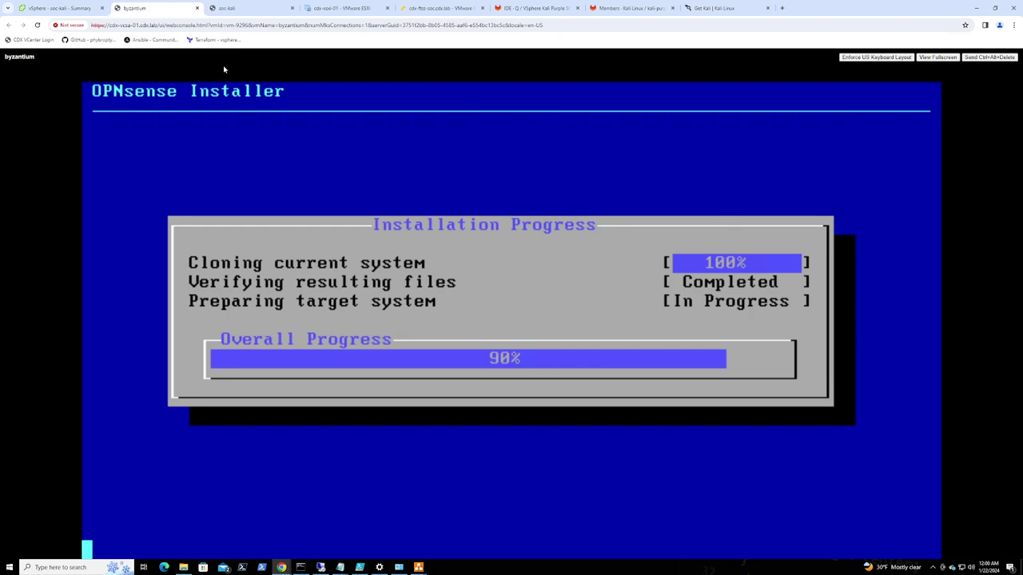
{"action": "left_click", "coordinate": [238, 11]}
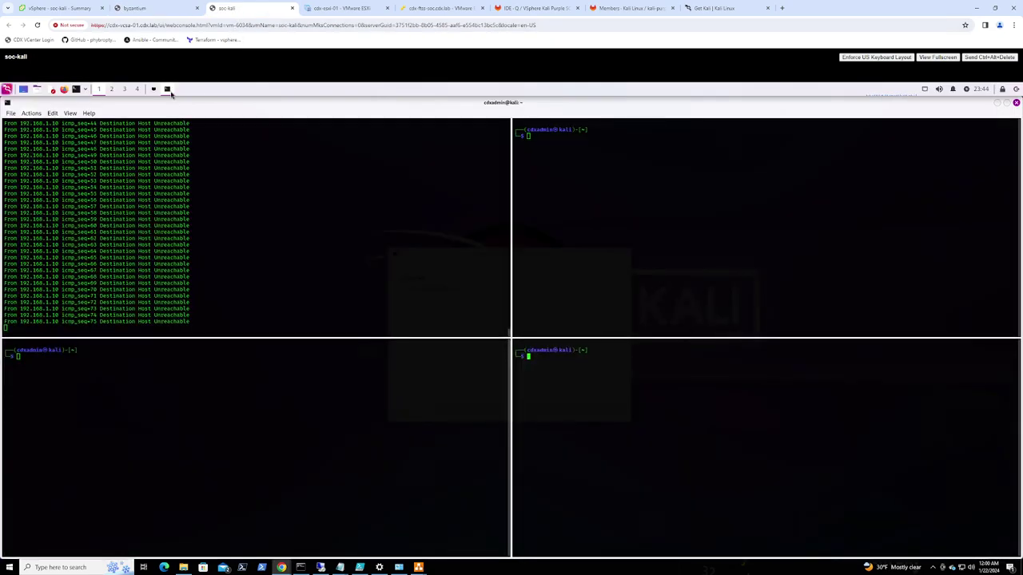
{"action": "left_click", "coordinate": [48, 10]}
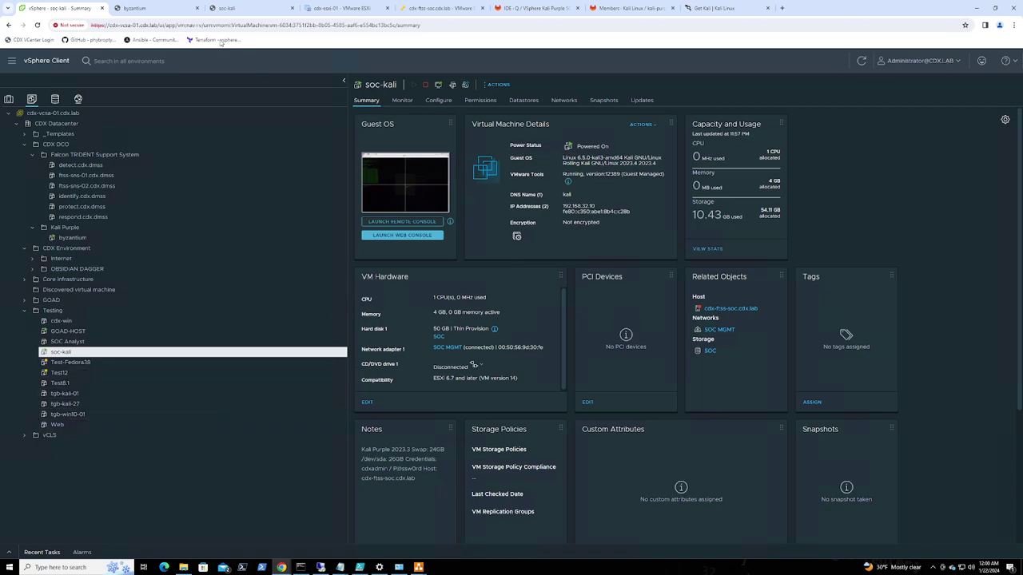
{"action": "left_click", "coordinate": [136, 10]}
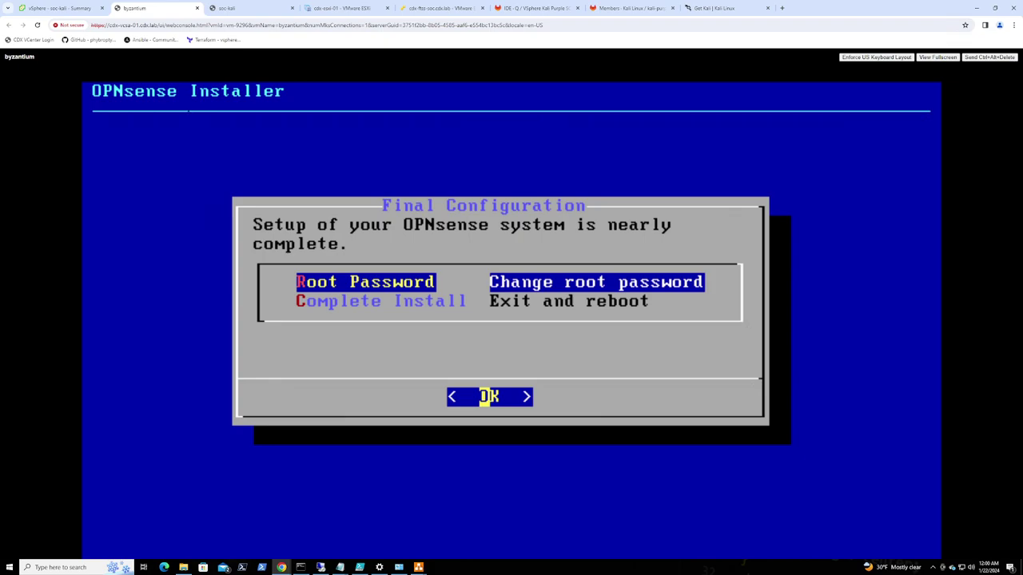
Enter and confirm the OPNsense root password, then choose Complete Install to reboot byzantium
{"action": "key", "text": "Return"}
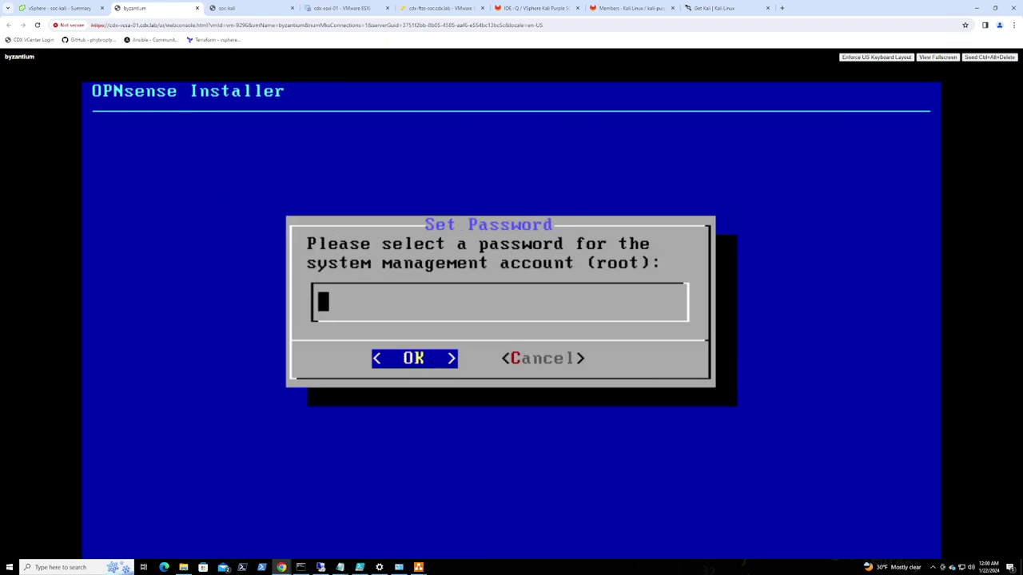
{"action": "type", "text": "**************"}
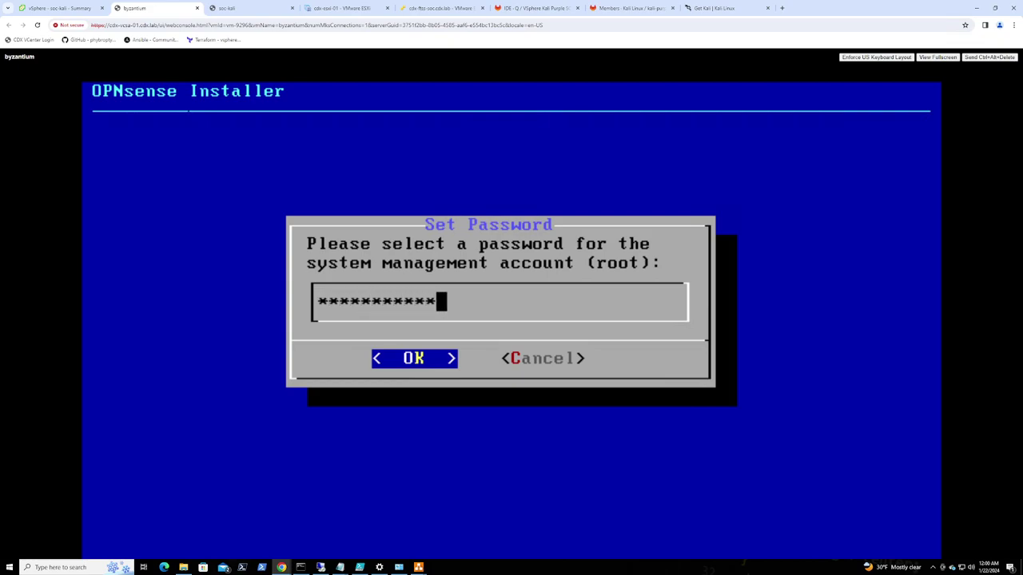
{"action": "type", "text": "**"}
{"action": "key", "text": "Return"}
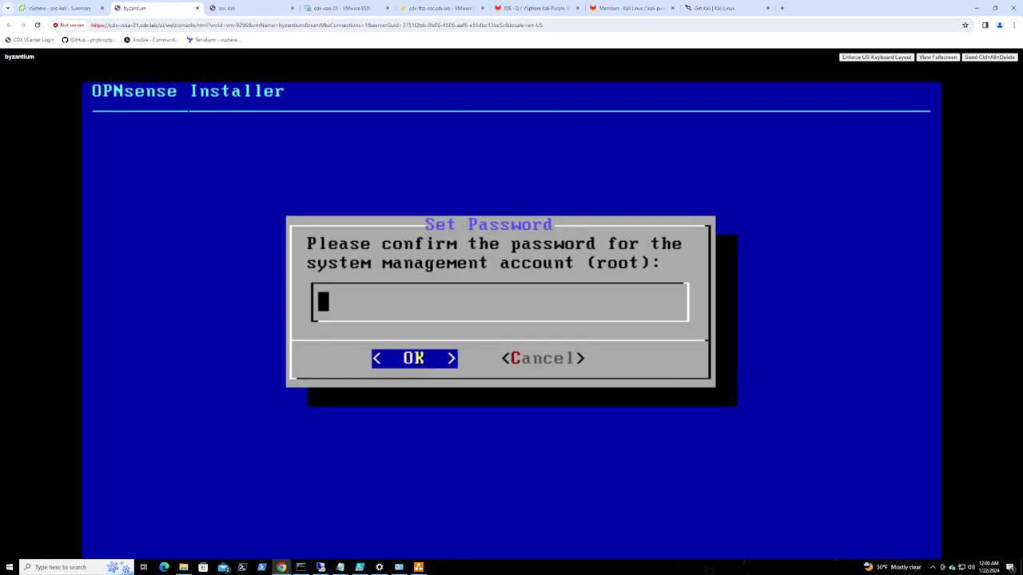
{"action": "type", "text": "*********"}
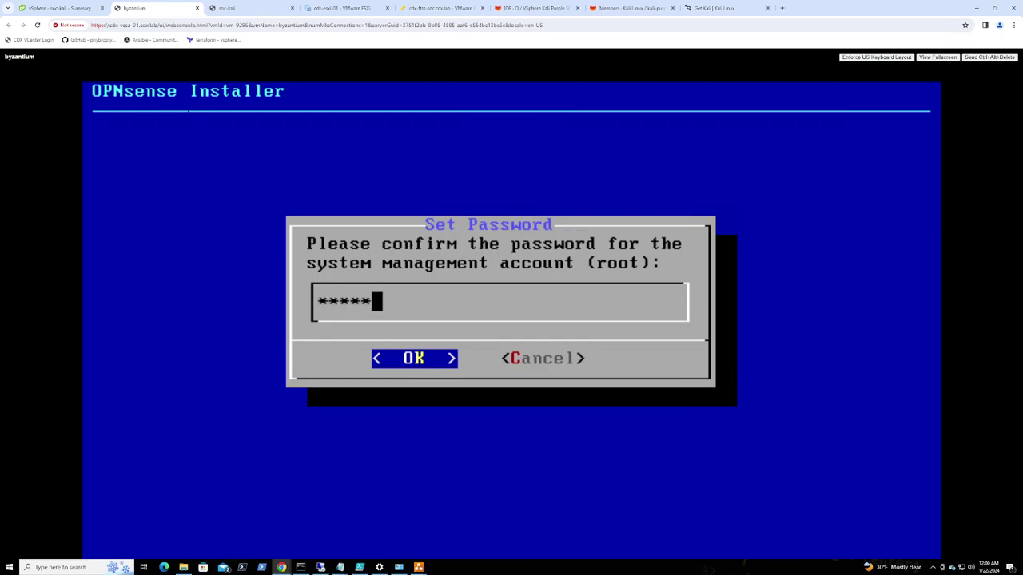
{"action": "type", "text": "*******"}
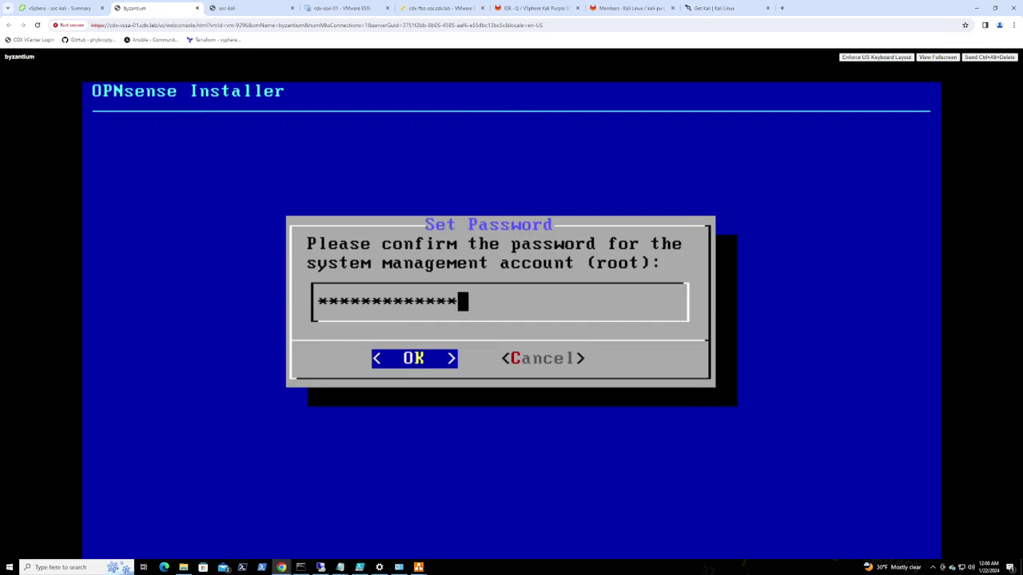
{"action": "key", "text": "Return"}
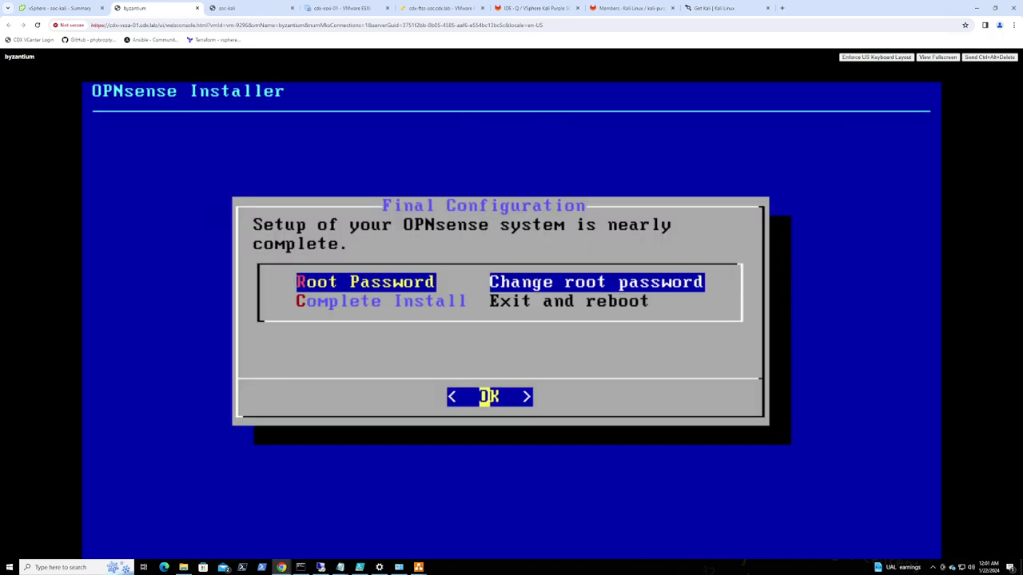
{"action": "key", "text": "Down"}
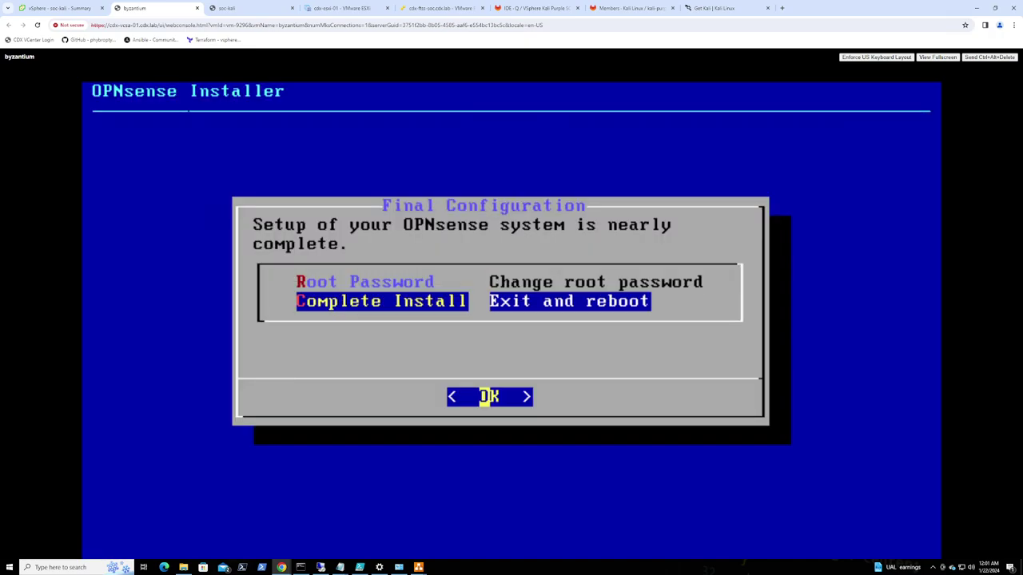
{"action": "key", "text": "Return"}
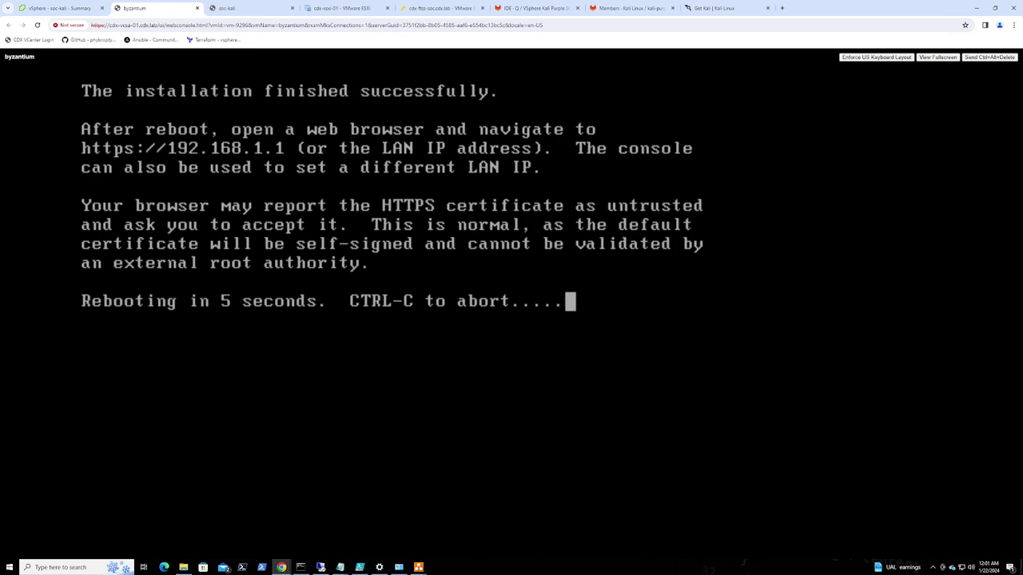
Stop the running ping and disable networking on the Kali machine
{"action": "left_click", "coordinate": [237, 8]}
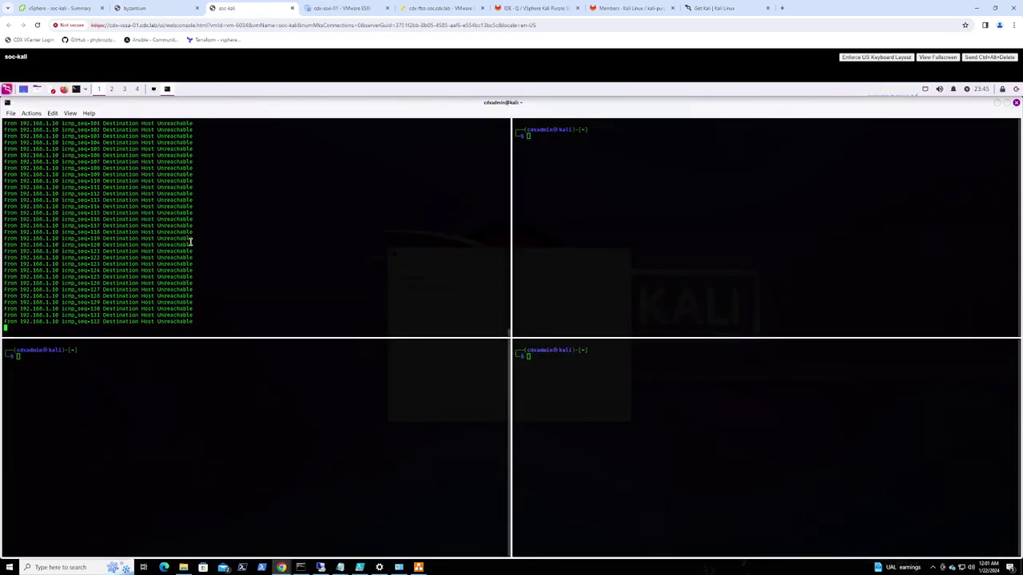
{"action": "key", "text": "ctrl+c"}
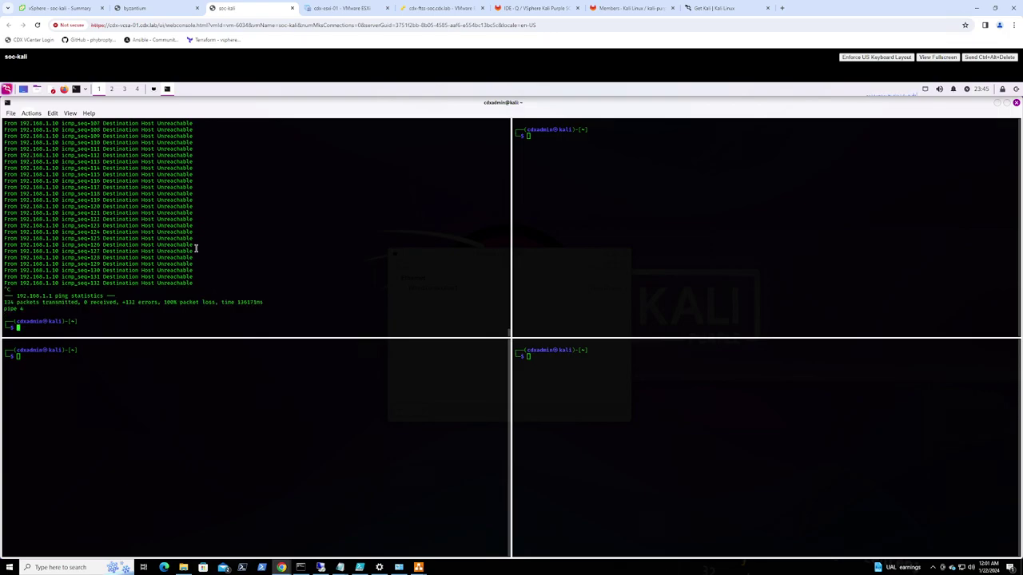
{"action": "right_click", "coordinate": [926, 89]}
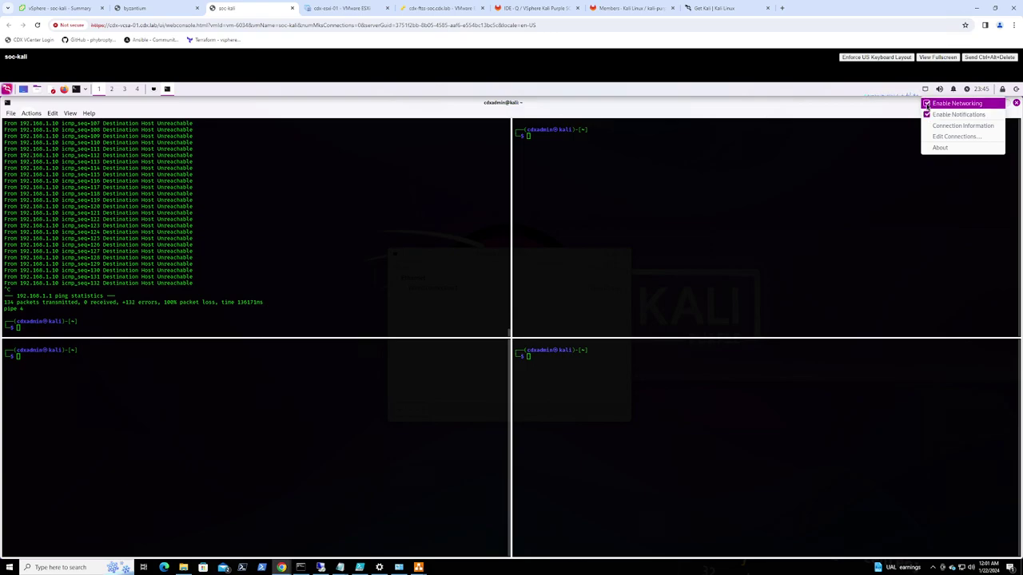
{"action": "left_click", "coordinate": [926, 91]}
{"action": "right_click", "coordinate": [926, 91]}
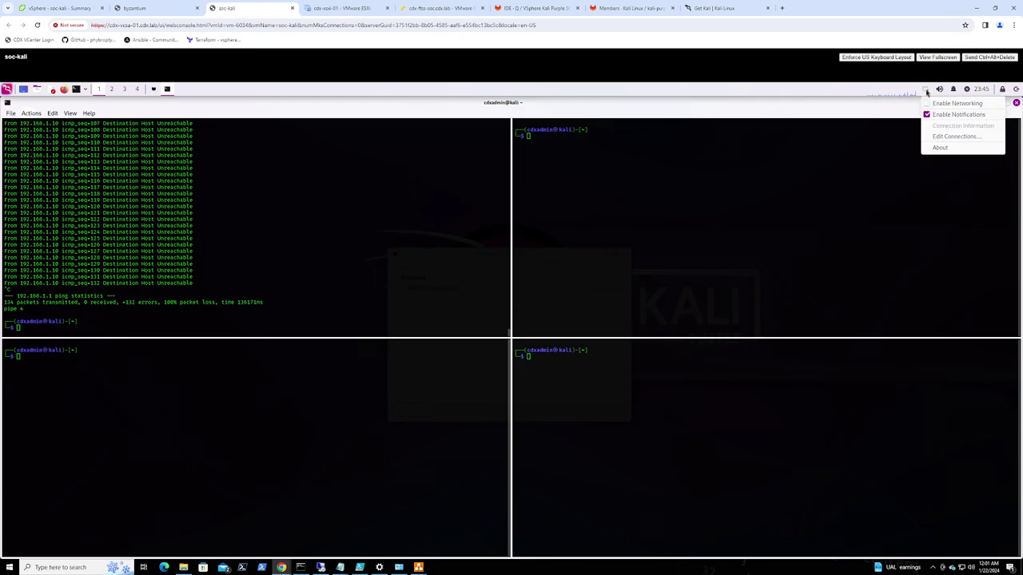
{"action": "left_click", "coordinate": [926, 104]}
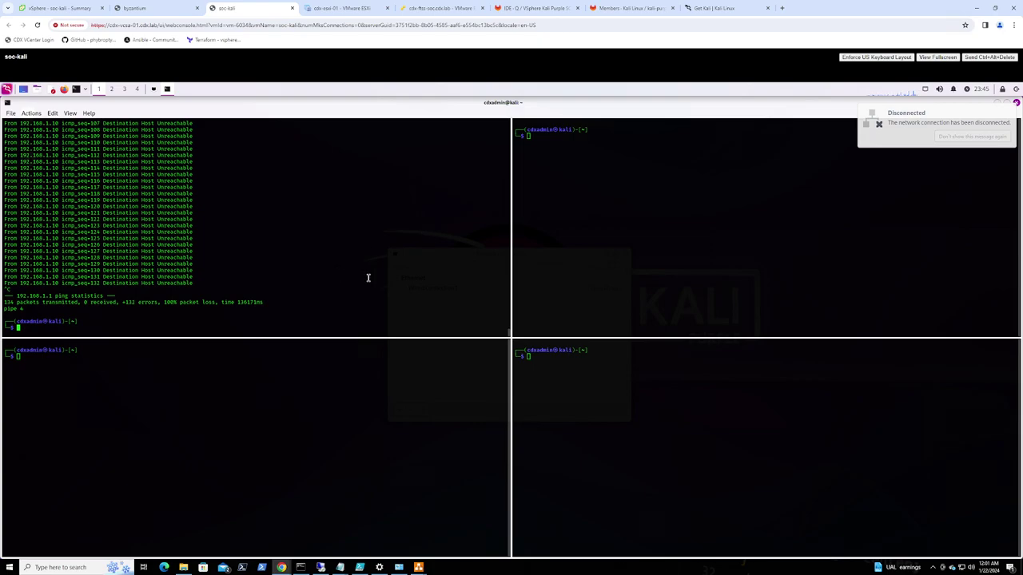
Rerun the ping to 192.168.1.1, then view byzantium's OPNsense login prompt
{"action": "key", "text": "Up"}
{"action": "key", "text": "Return"}
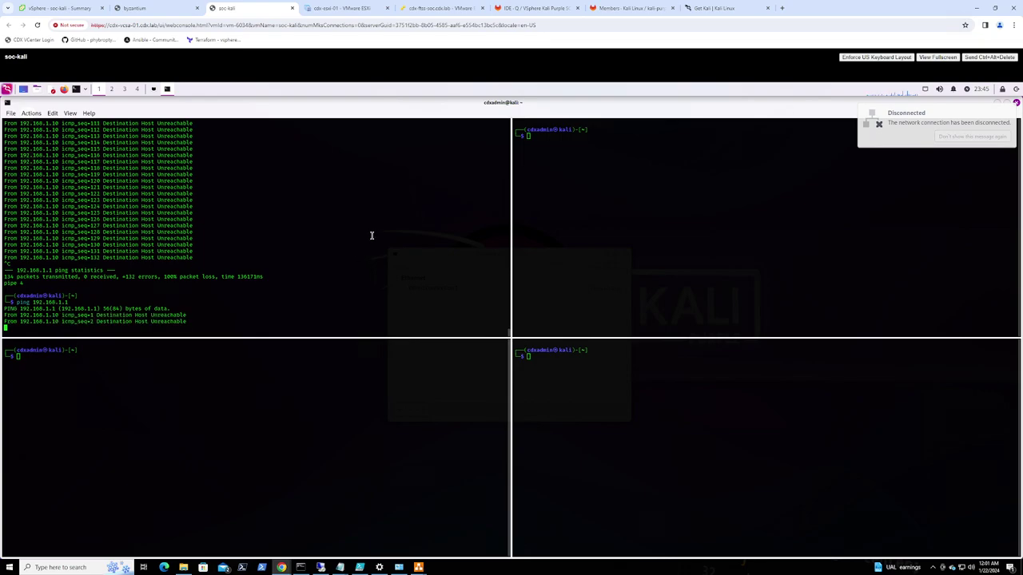
{"action": "left_click", "coordinate": [160, 10]}
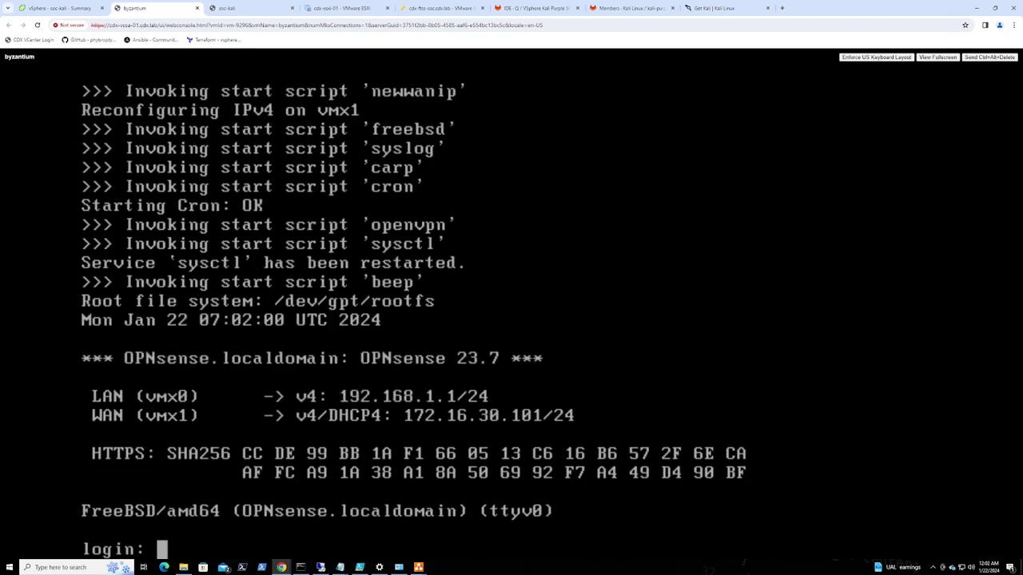
{"action": "left_click", "coordinate": [266, 6]}
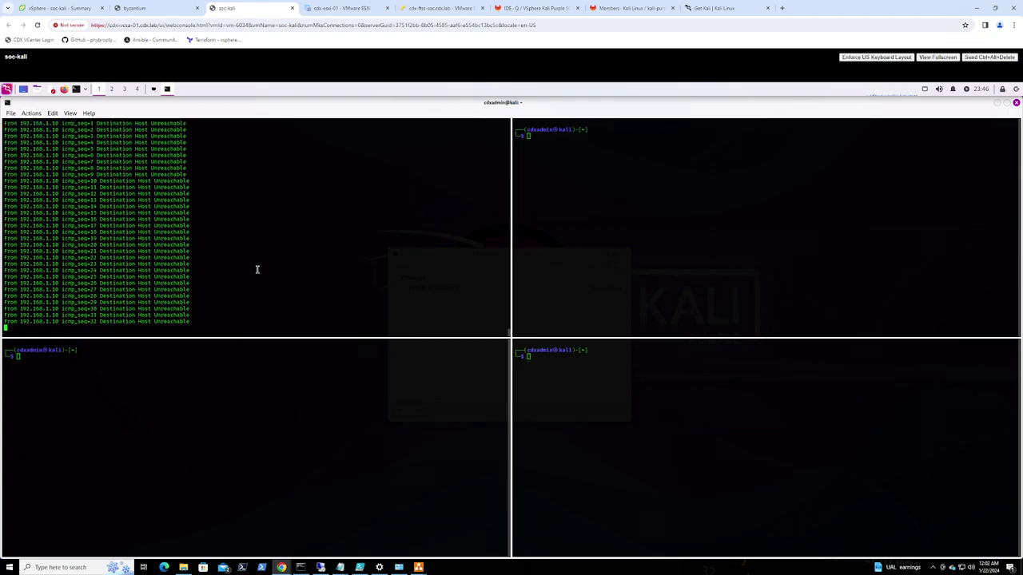
{"action": "key", "text": "ctrl+c"}
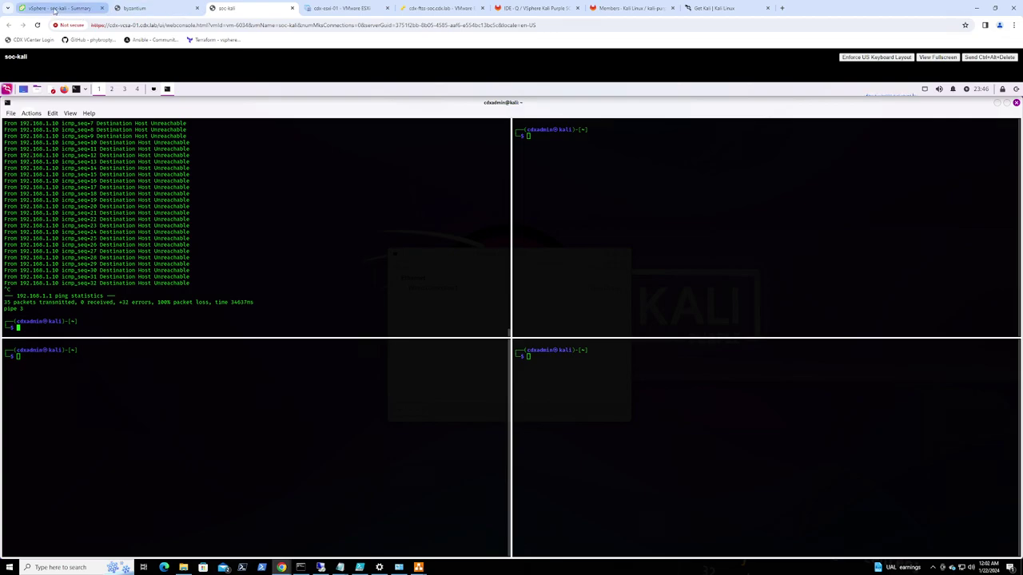
{"action": "left_click", "coordinate": [54, 10]}
{"action": "right_click", "coordinate": [61, 351]}
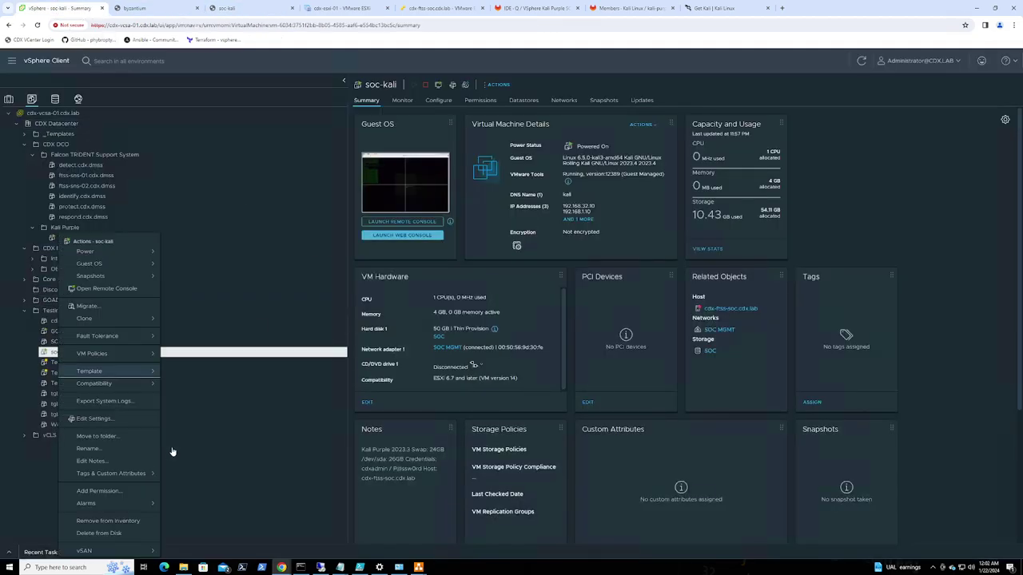
{"action": "left_click", "coordinate": [105, 423]}
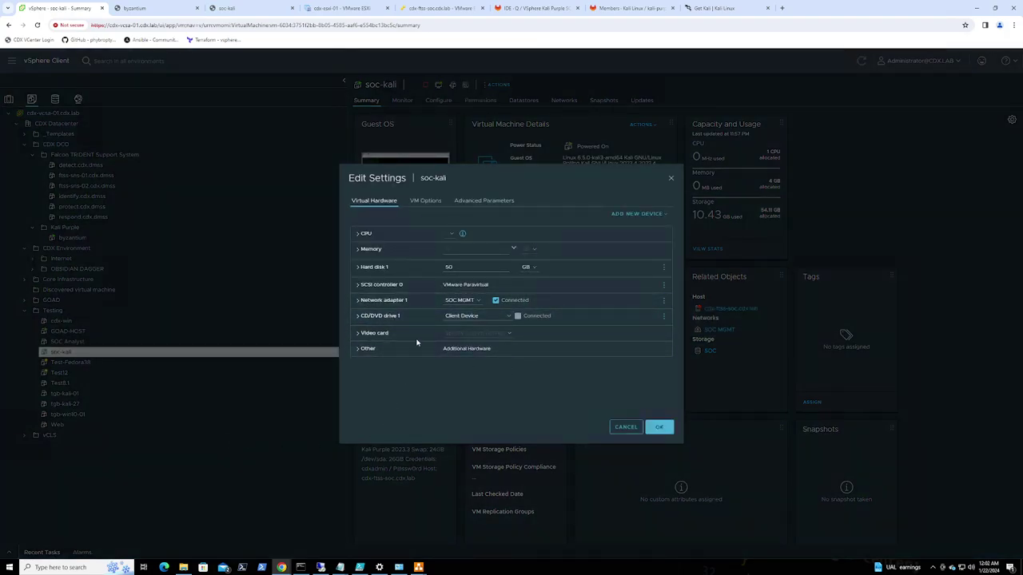
{"action": "left_click", "coordinate": [617, 425]}
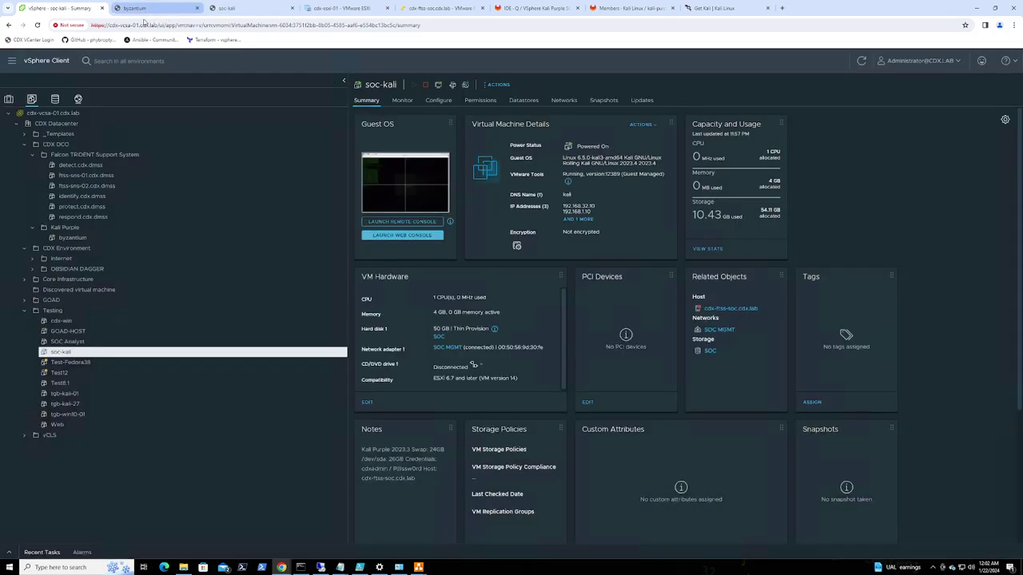
{"action": "left_click", "coordinate": [70, 238]}
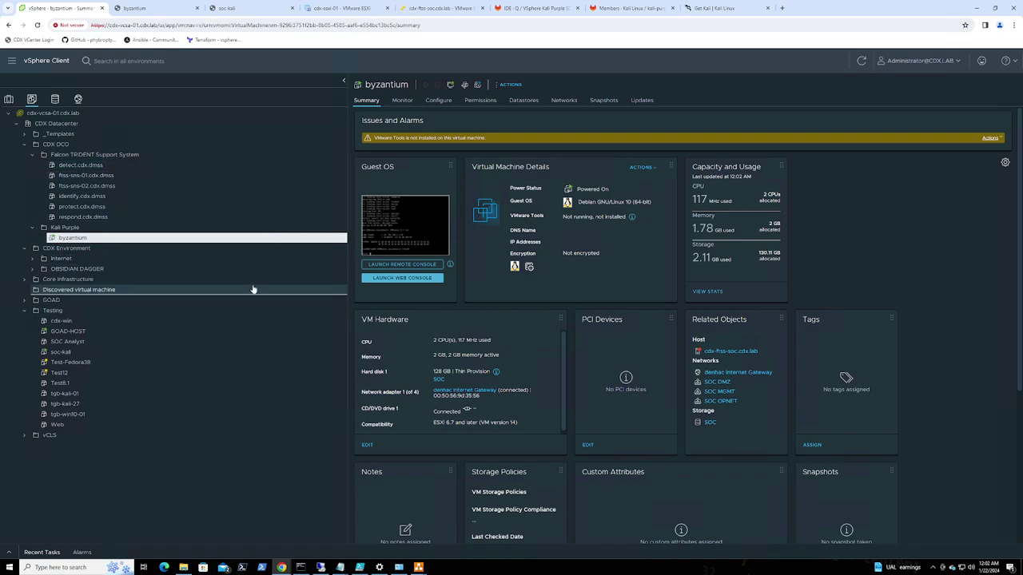
{"action": "left_click", "coordinate": [149, 10]}
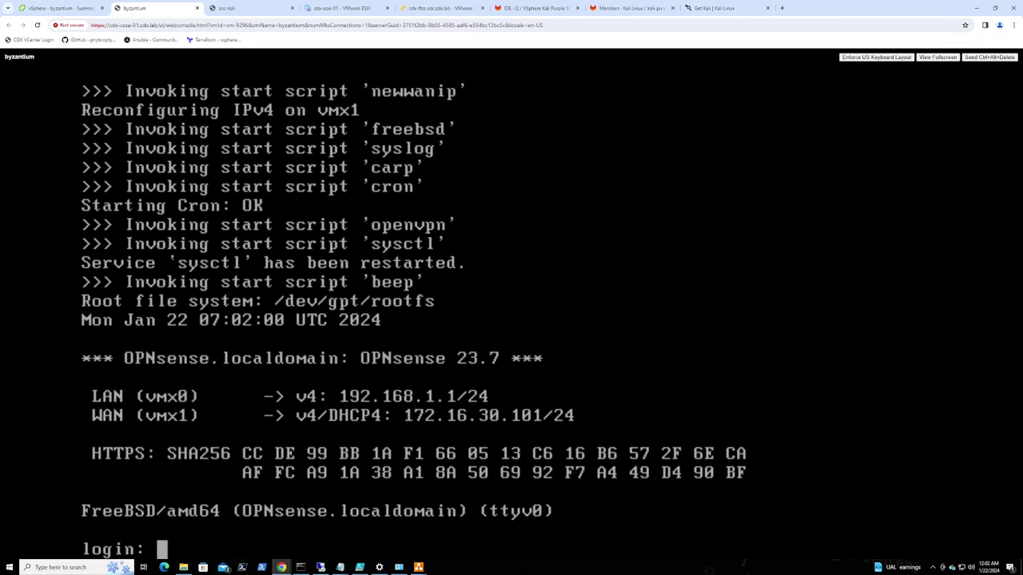
Log in to the OPNsense console as root with the password
{"action": "type", "text": "root"}
{"action": "key", "text": "Return"}
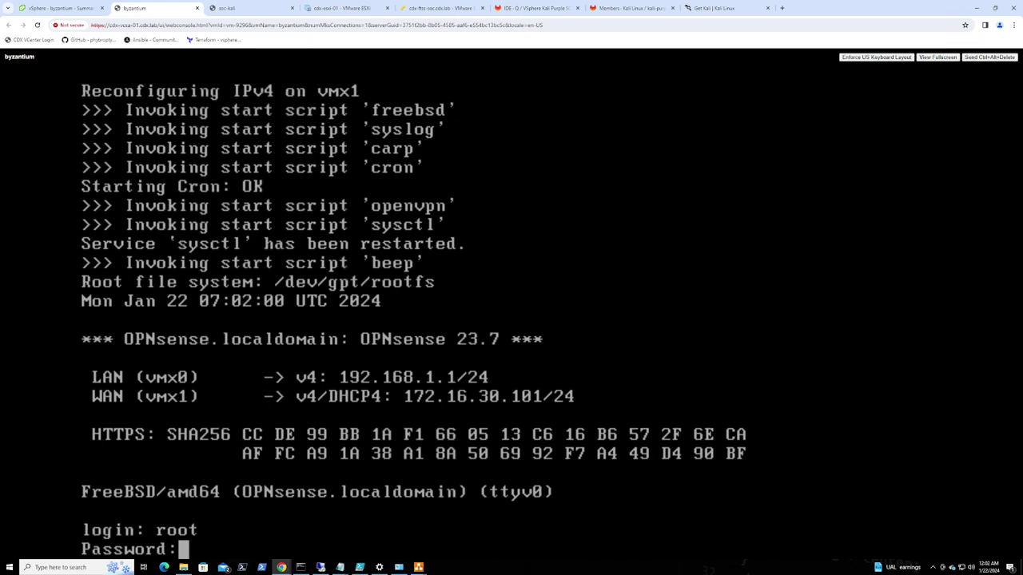
{"action": "key", "text": "Return"}
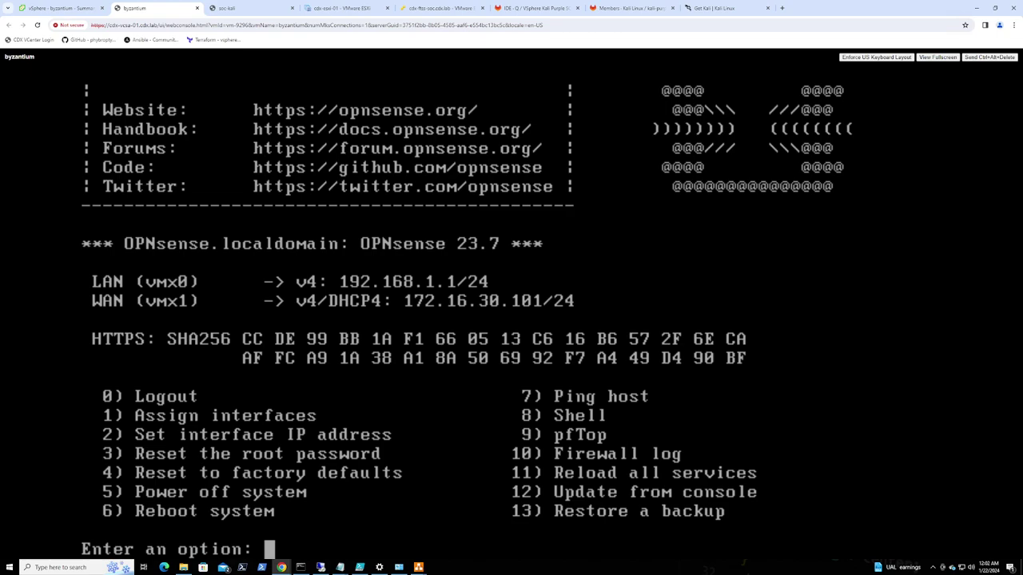
Start option 1, Assign interfaces, answering n to both LAGG and VLAN setup
{"action": "type", "text": "1"}
{"action": "key", "text": "Return"}
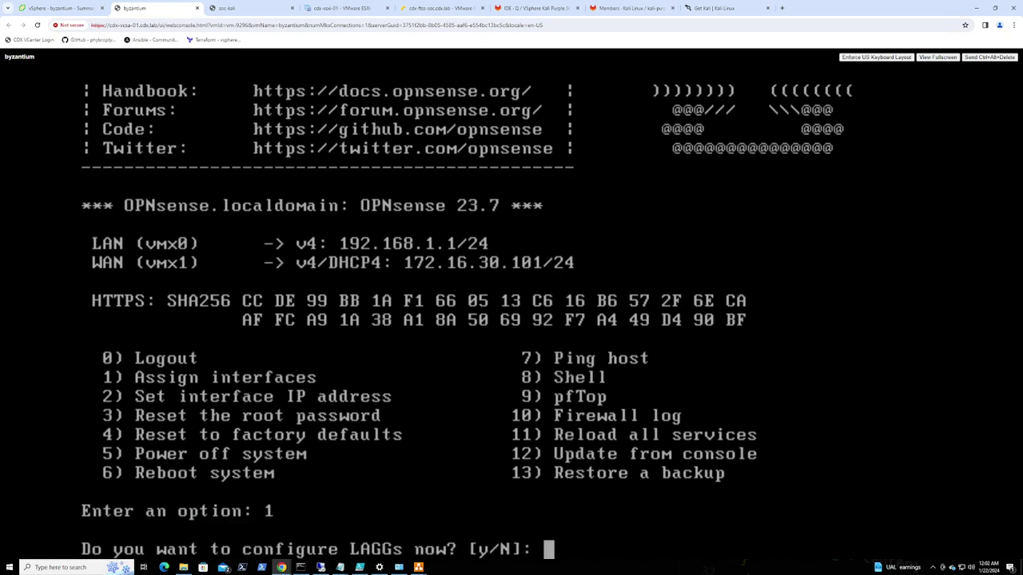
{"action": "type", "text": "n"}
{"action": "key", "text": "Return"}
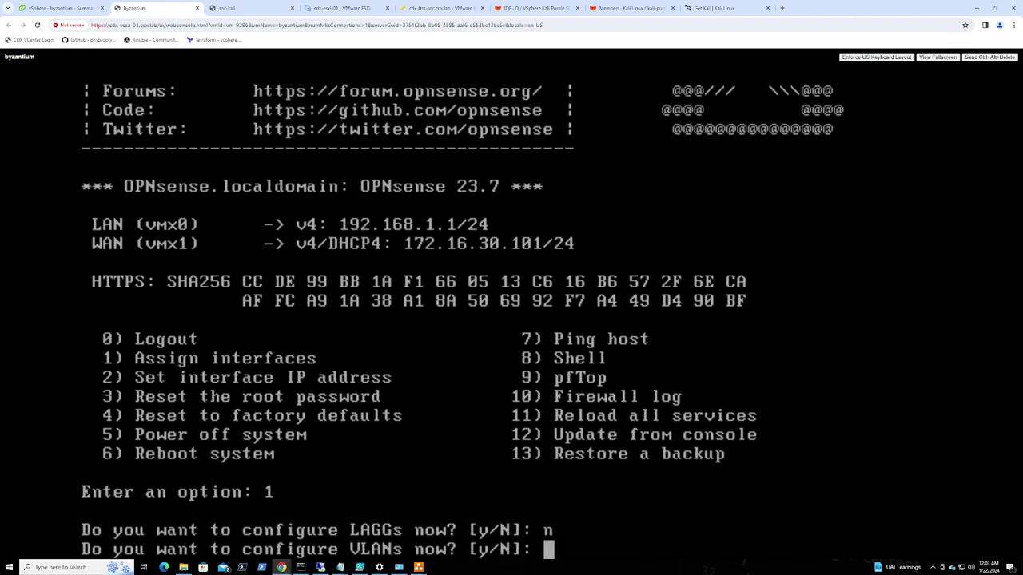
{"action": "type", "text": "n"}
{"action": "key", "text": "Return"}
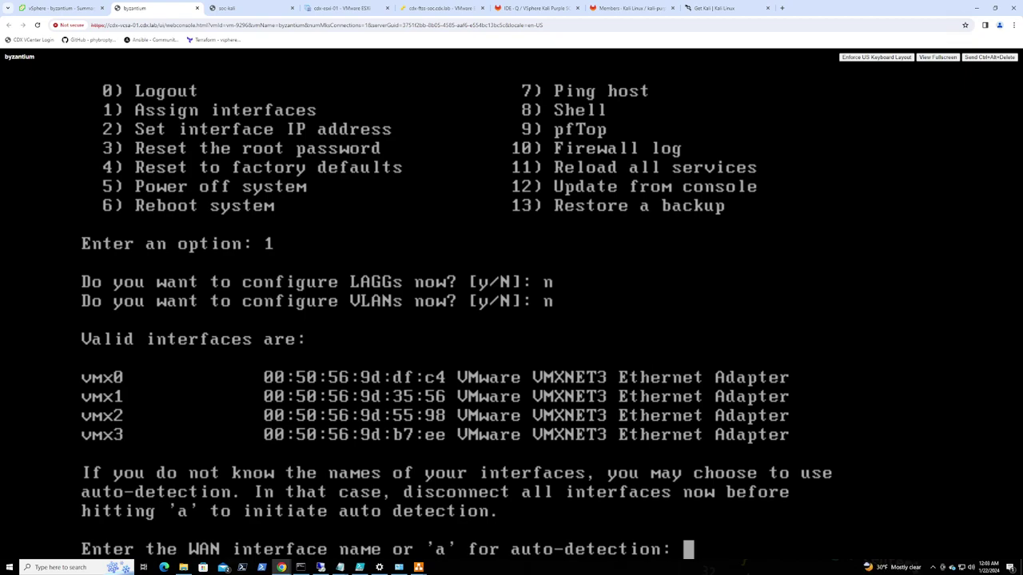
Check the MAC address notes and enter vmx1 as the WAN interface
{"action": "key", "text": "alt+Tab"}
{"action": "type", "text": "vmx1"}
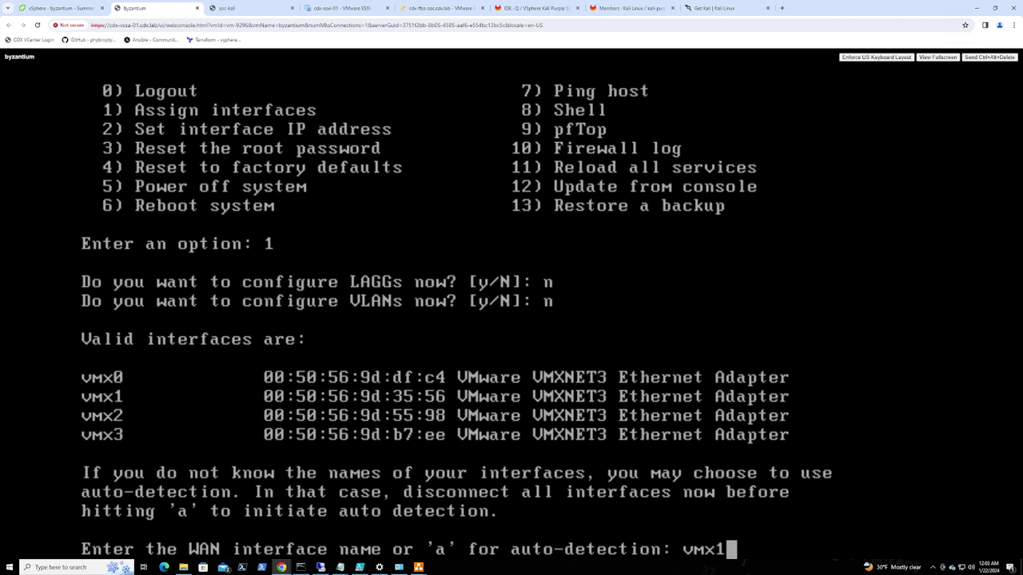
{"action": "key", "text": "Return"}
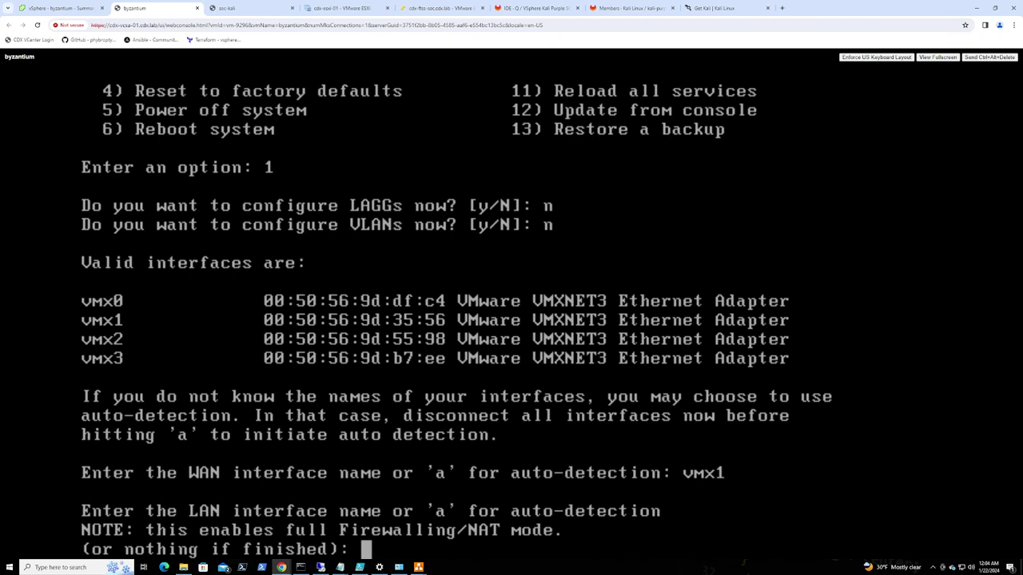
Assign vmx2 as the LAN interface and vmx3 as OPT1 in the OPNsense console
{"action": "type", "text": "vmx2"}
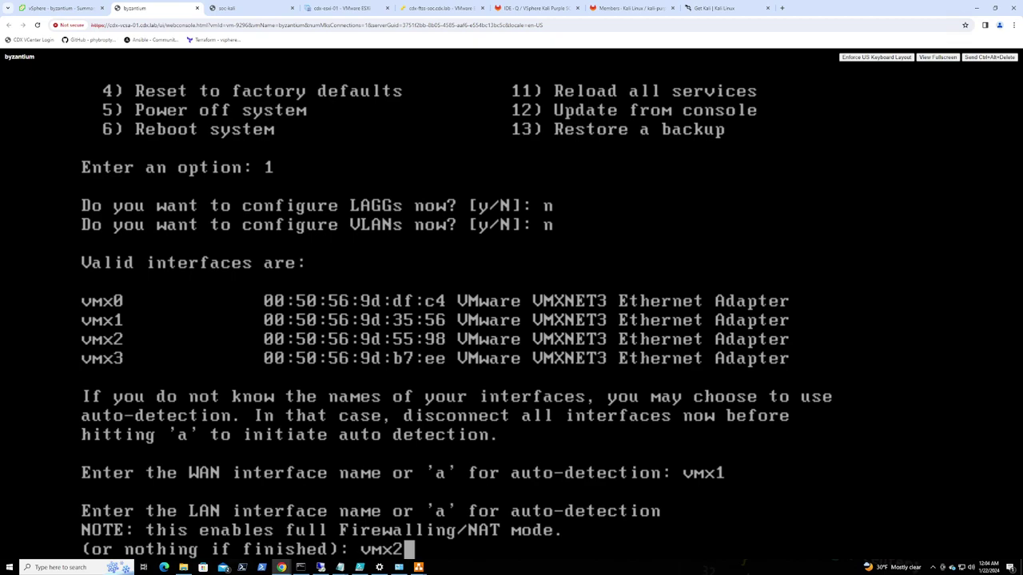
{"action": "key", "text": "Return"}
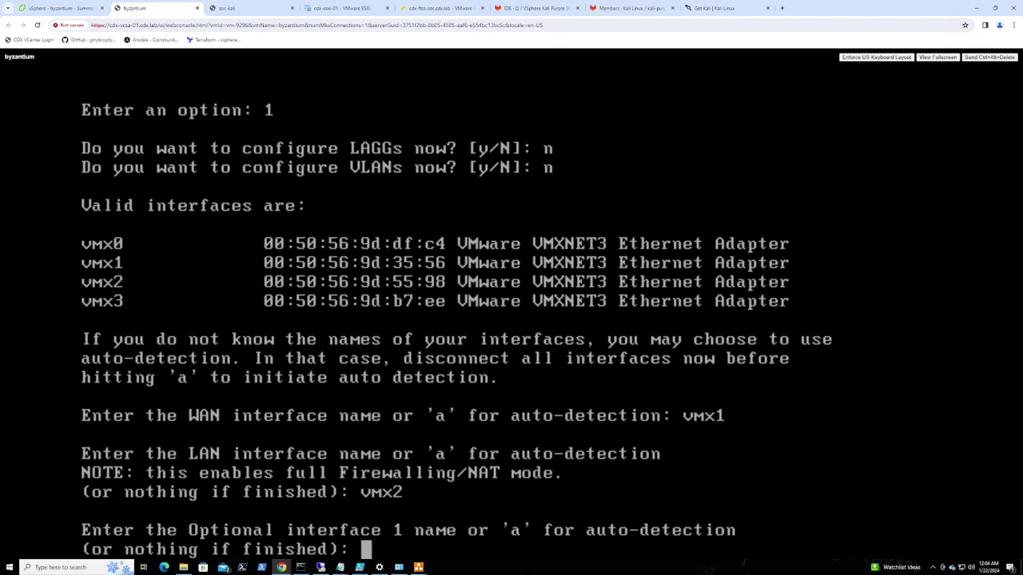
{"action": "type", "text": "vmx3"}
{"action": "key", "text": "Return"}
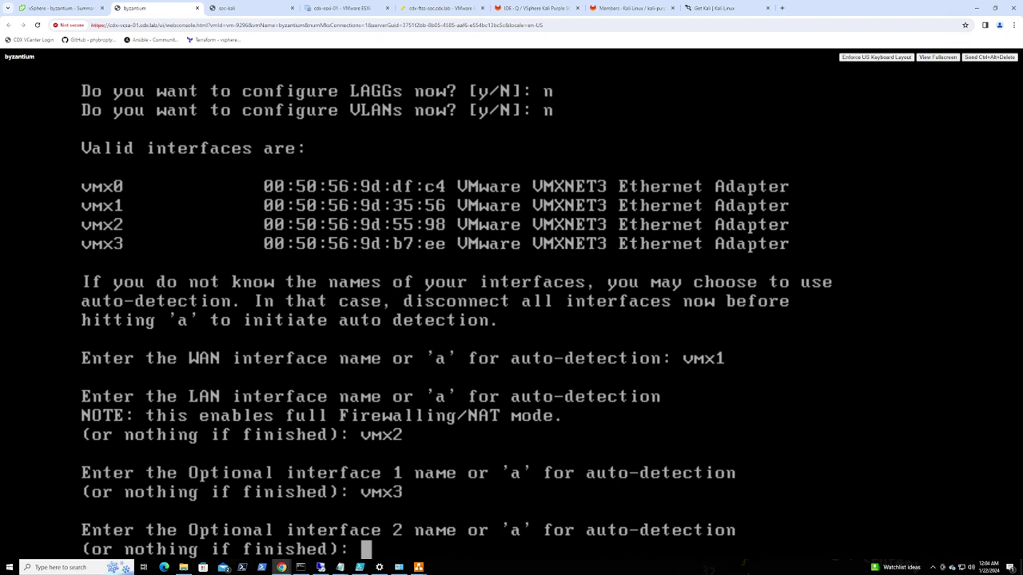
Assign vmx0 as OPT2, leave OPT3 unassigned, and answer y to apply the assignments
{"action": "type", "text": "vmx"}
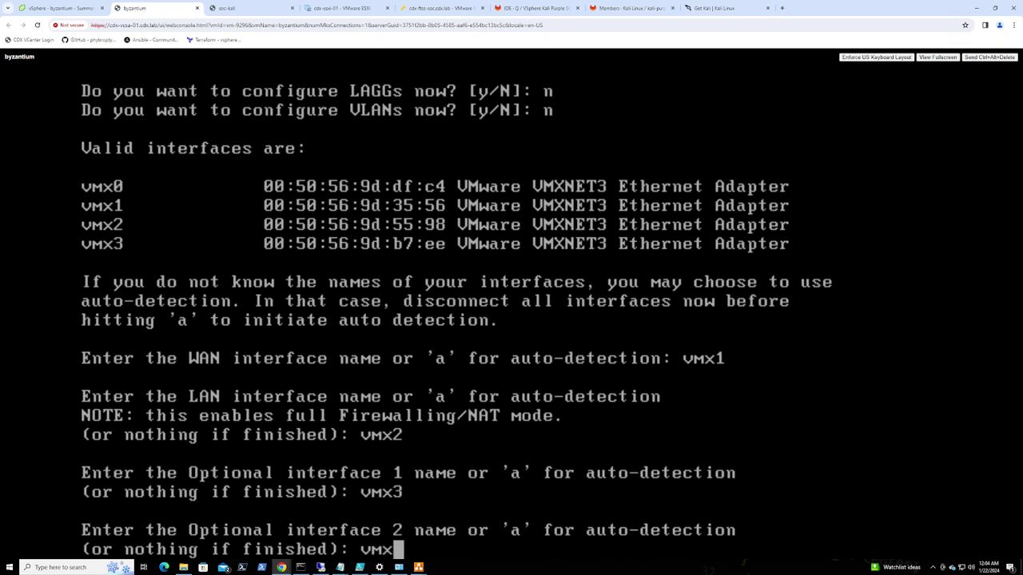
{"action": "type", "text": "0"}
{"action": "key", "text": "Return"}
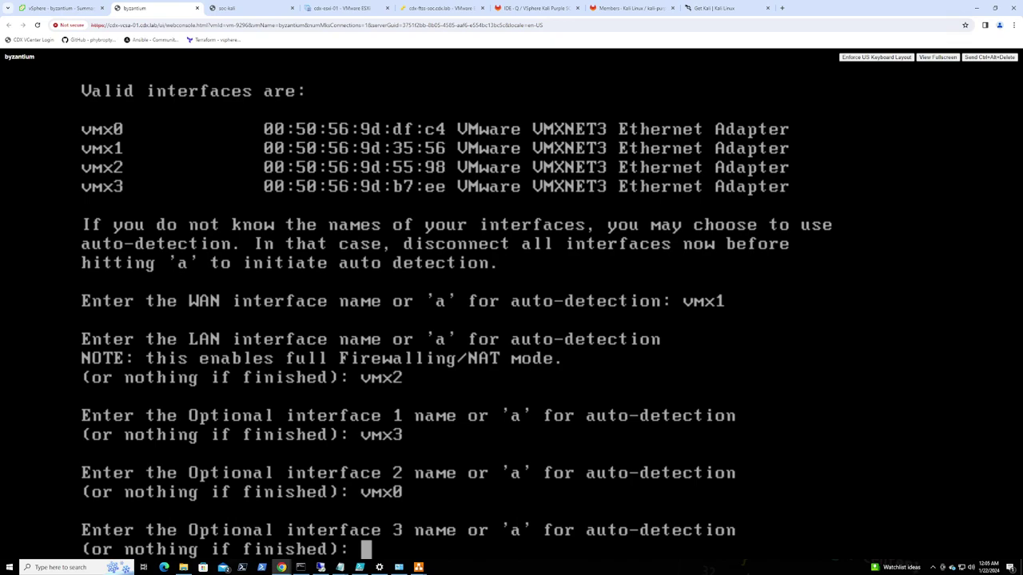
{"action": "key", "text": "Return"}
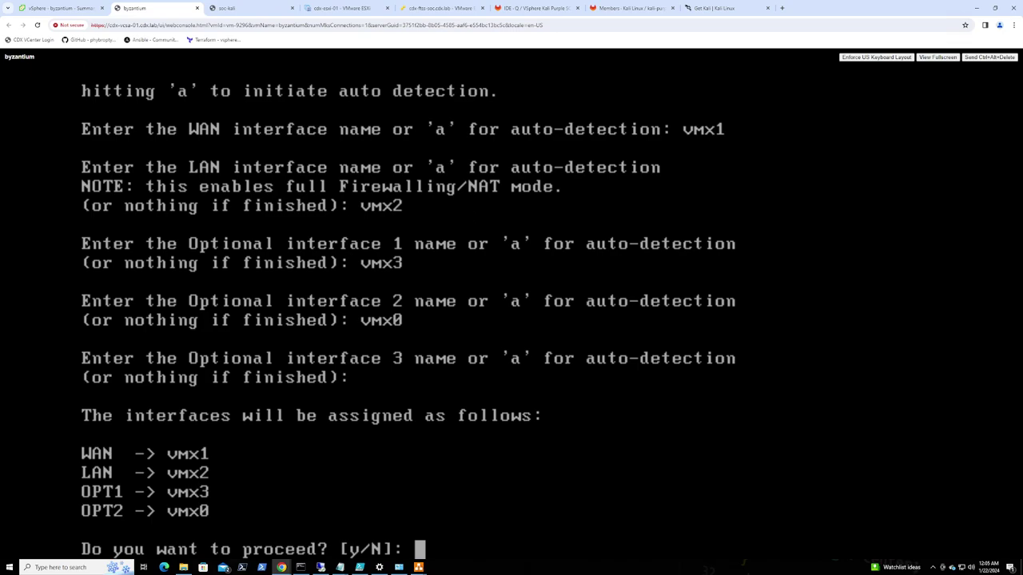
{"action": "type", "text": "y"}
{"action": "key", "text": "Return"}
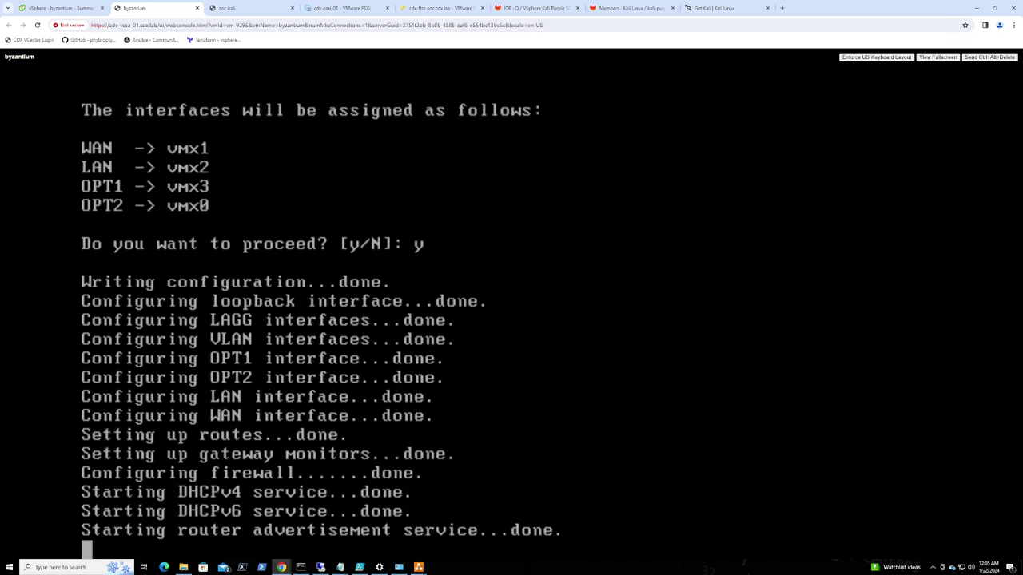
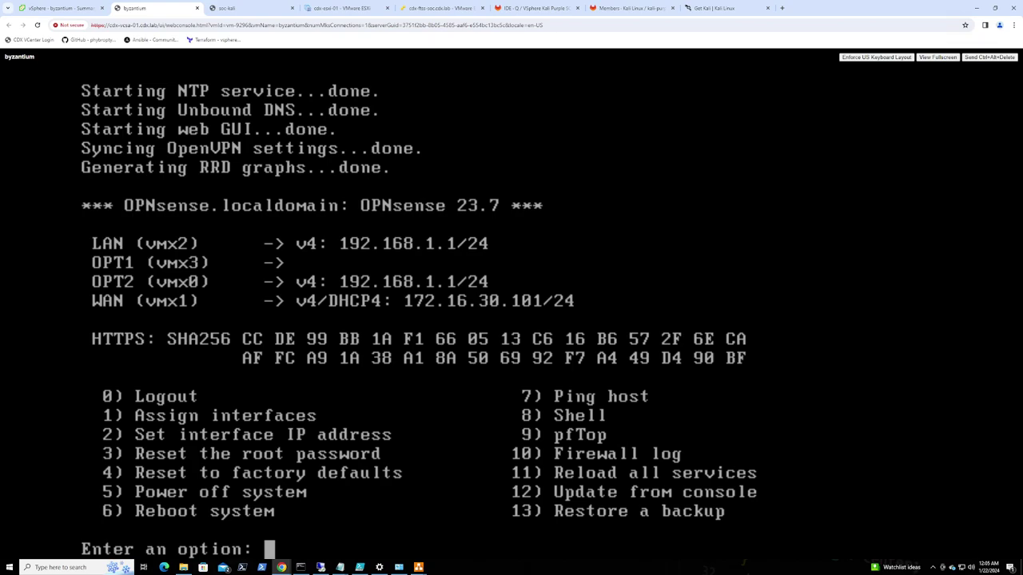
Rerun the ping to 192.168.1.1 in the Kali terminal, then go back to the byzantium console
{"action": "left_click", "coordinate": [228, 8]}
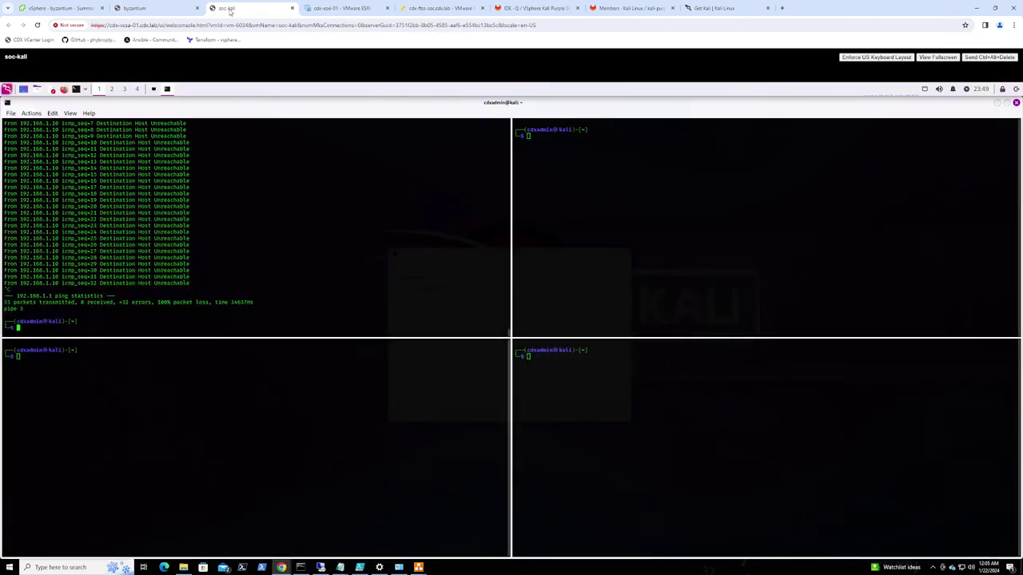
{"action": "key", "text": "Up"}
{"action": "key", "text": "Return"}
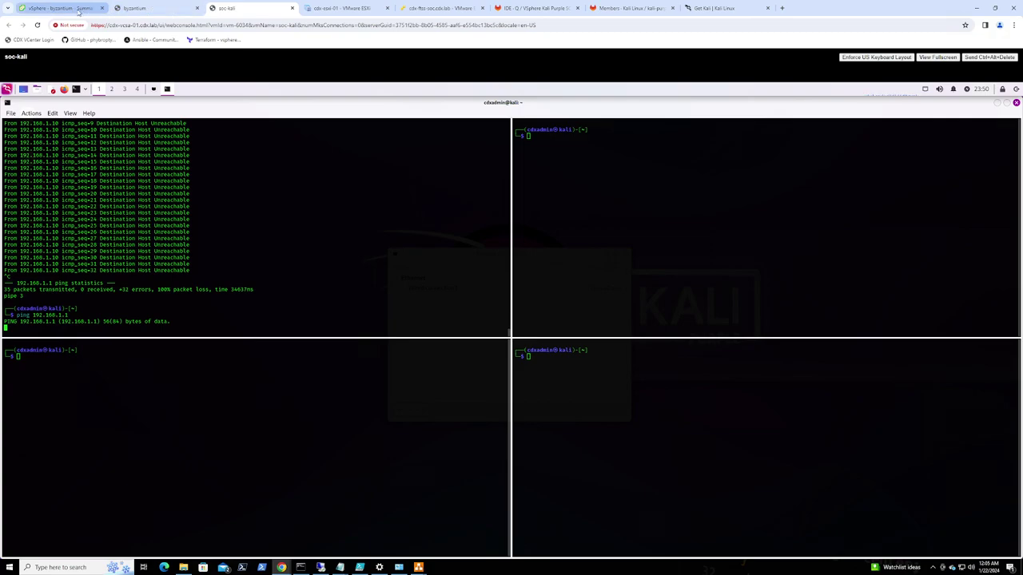
{"action": "left_click", "coordinate": [145, 9]}
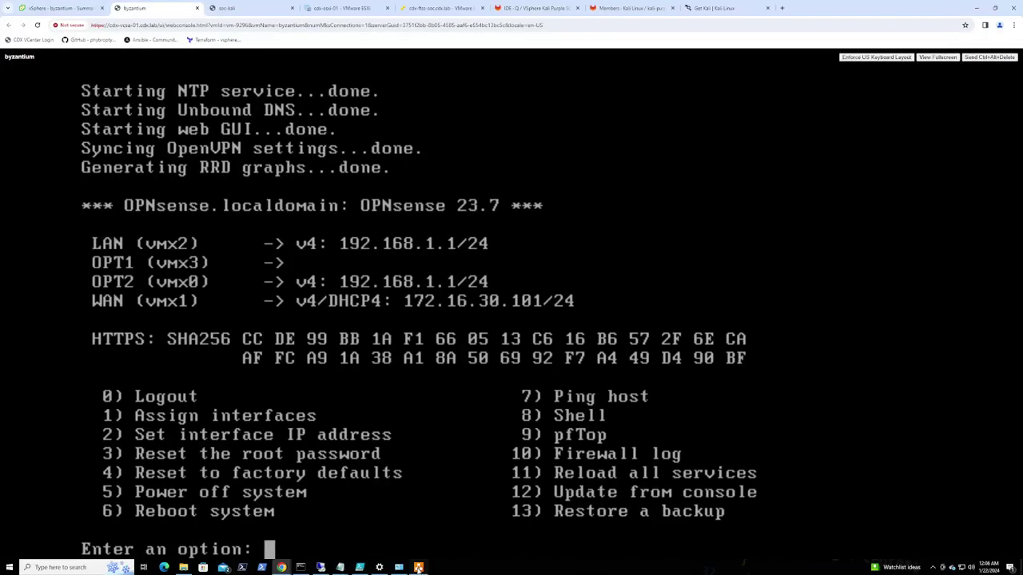
Bring up the FTSS.png diagram in draw.io to check the MGMT subnet 192.168.220.0/24
{"action": "mouse_move", "coordinate": [418, 567]}
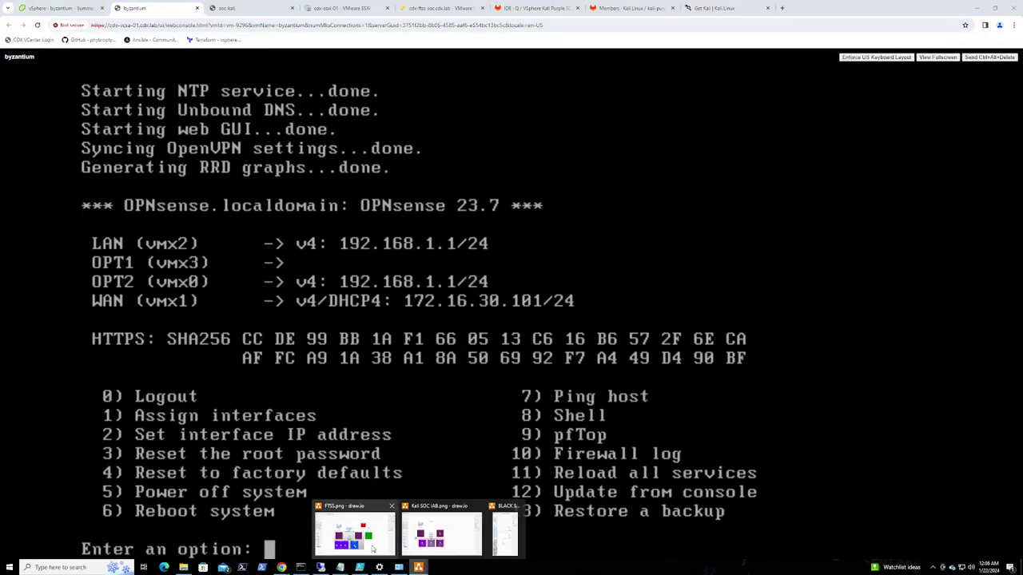
{"action": "left_click", "coordinate": [359, 539]}
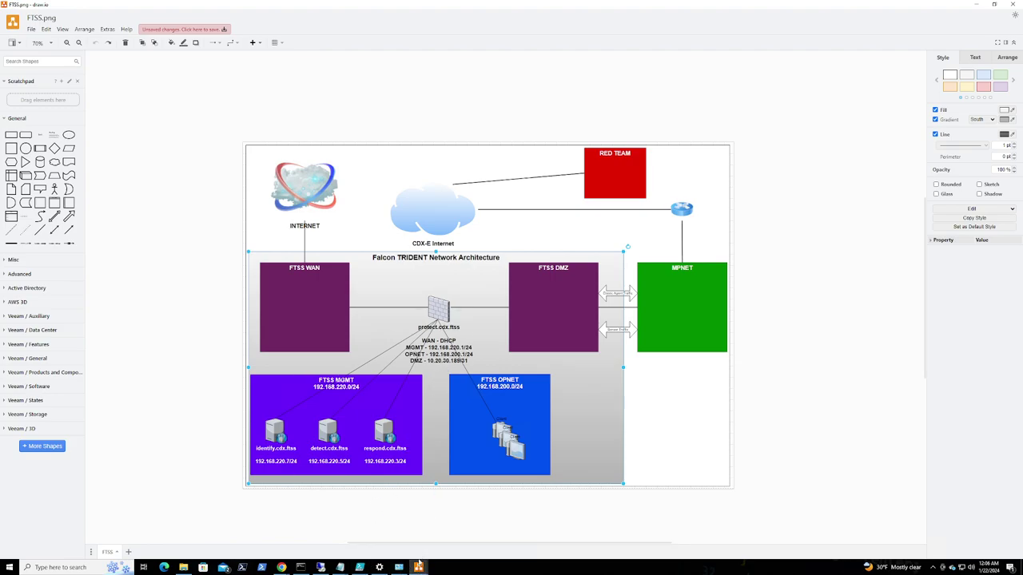
{"action": "mouse_move", "coordinate": [303, 570]}
Start setting the LAN interface IP address with console option 2, declining DHCP
{"action": "left_click", "coordinate": [975, 6]}
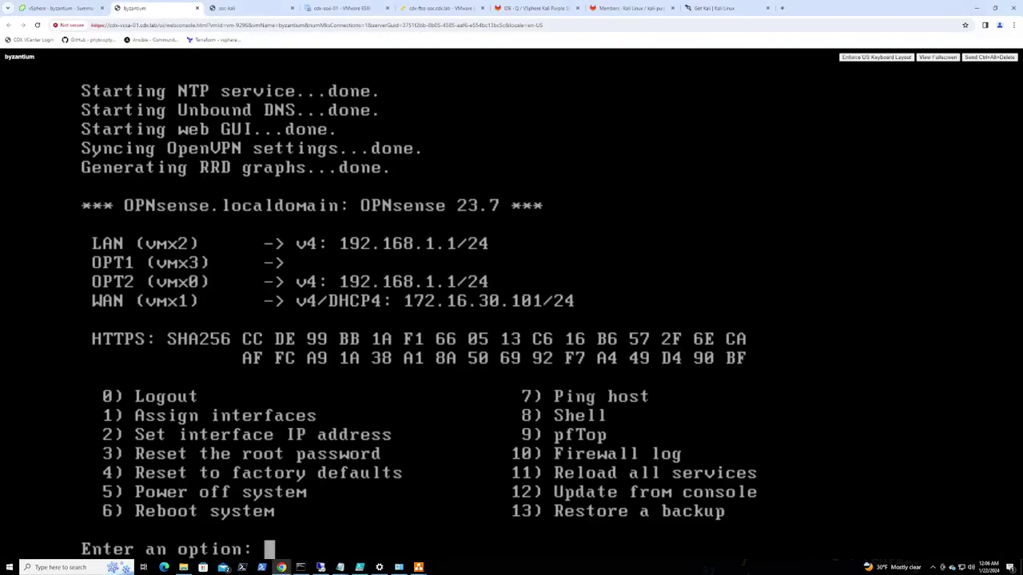
{"action": "type", "text": "2"}
{"action": "key", "text": "Return"}
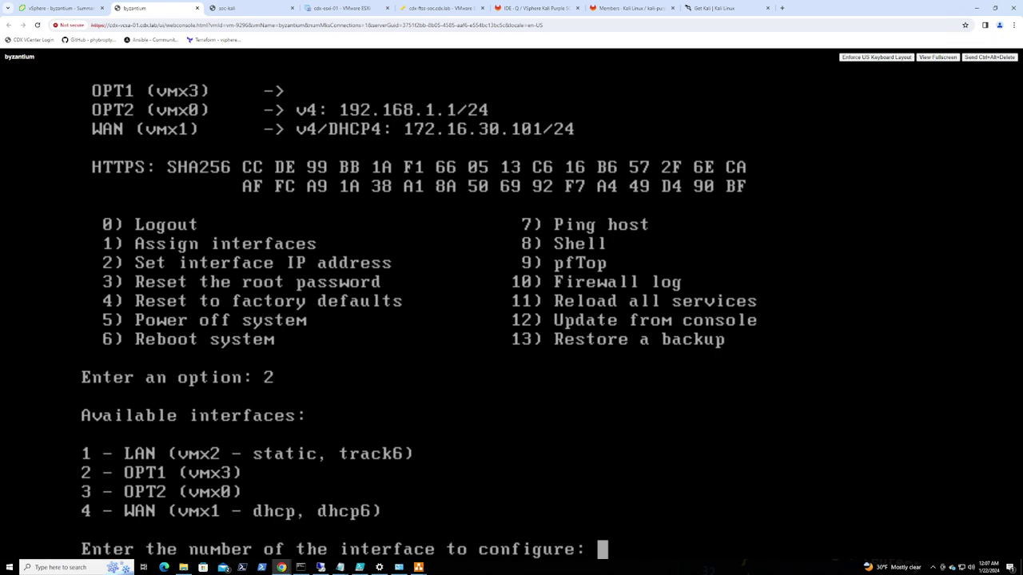
{"action": "type", "text": "1"}
{"action": "key", "text": "Return"}
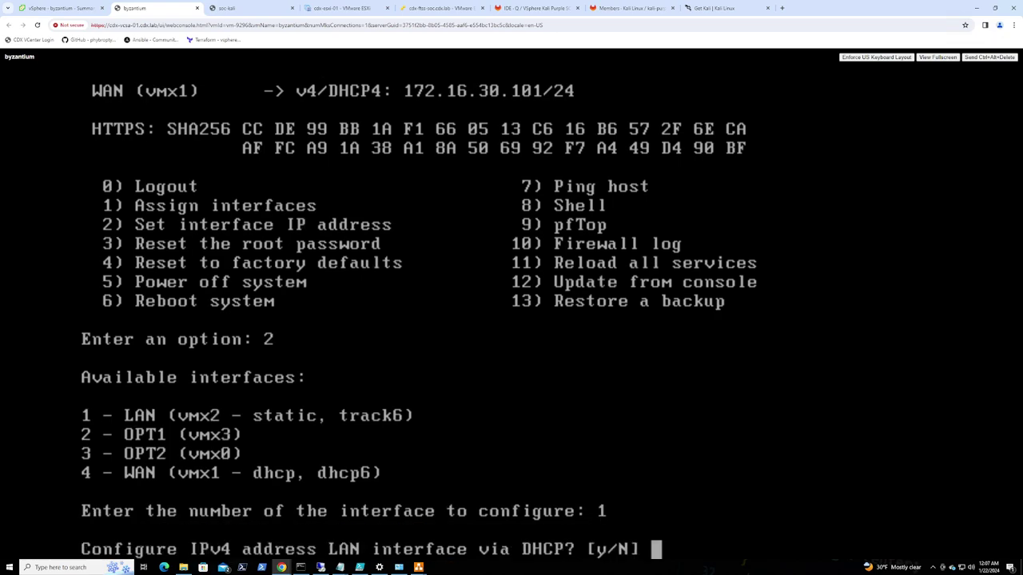
{"action": "type", "text": "n"}
{"action": "key", "text": "Return"}
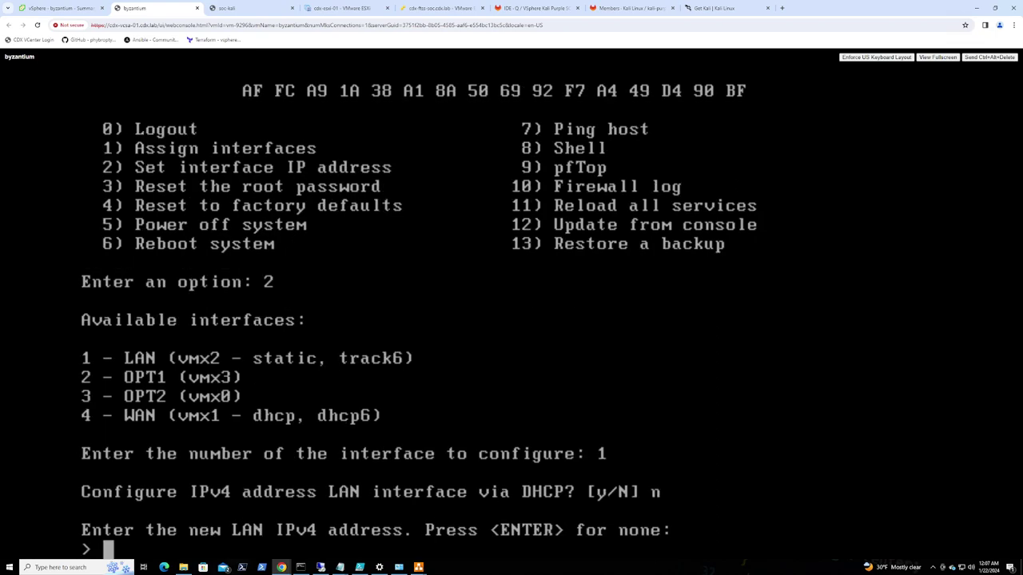
Enter the LAN address 192.168.220.1 with subnet bit count 24
{"action": "type", "text": "192.168"}
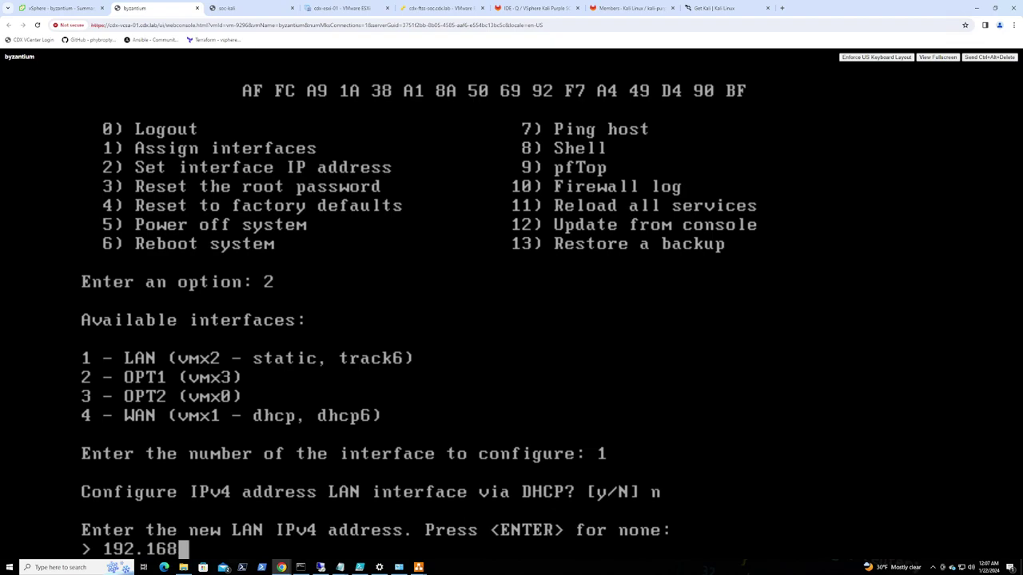
{"action": "type", "text": ".220.1"}
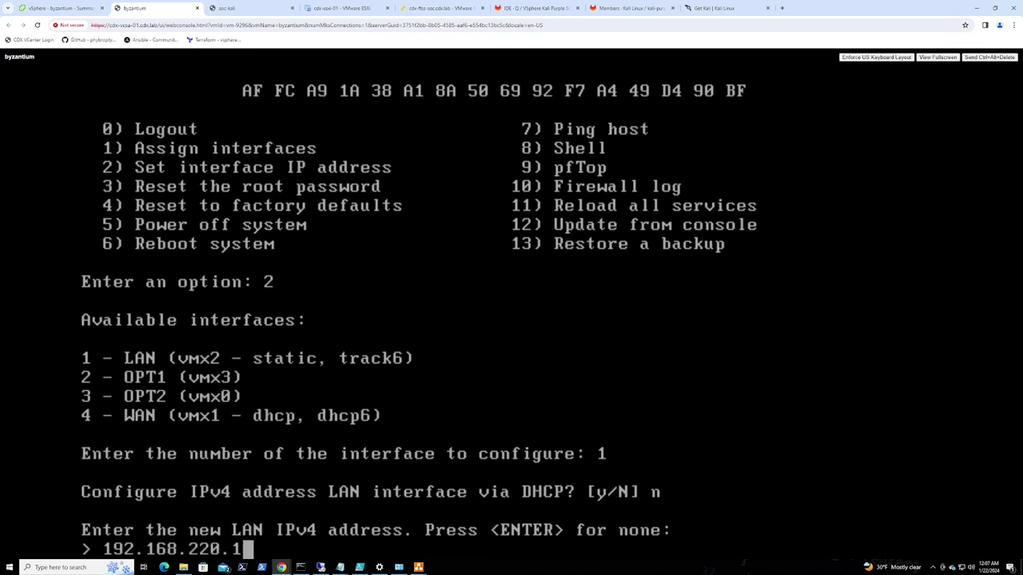
{"action": "type", "text": "/24"}
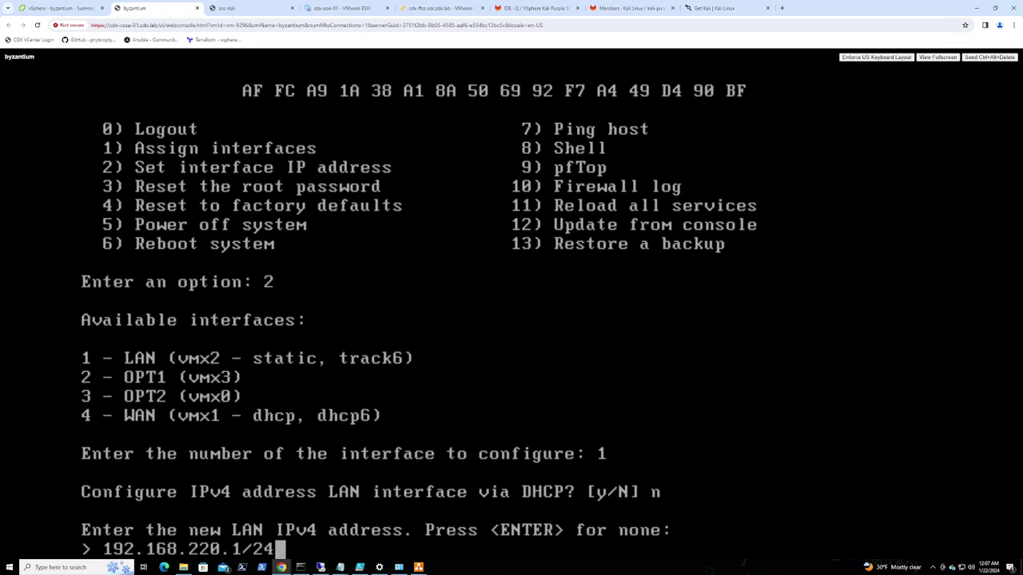
{"action": "key", "text": "Return"}
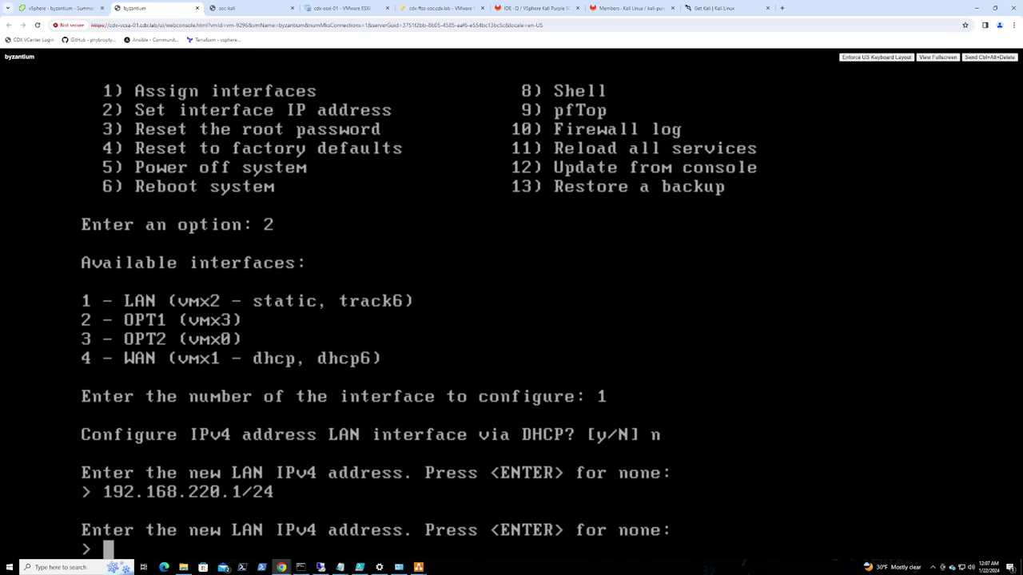
{"action": "key", "text": "Up"}
{"action": "key", "text": "BackSpace"}
{"action": "key", "text": "BackSpace"}
{"action": "key", "text": "BackSpace"}
{"action": "key", "text": "BackSpace"}
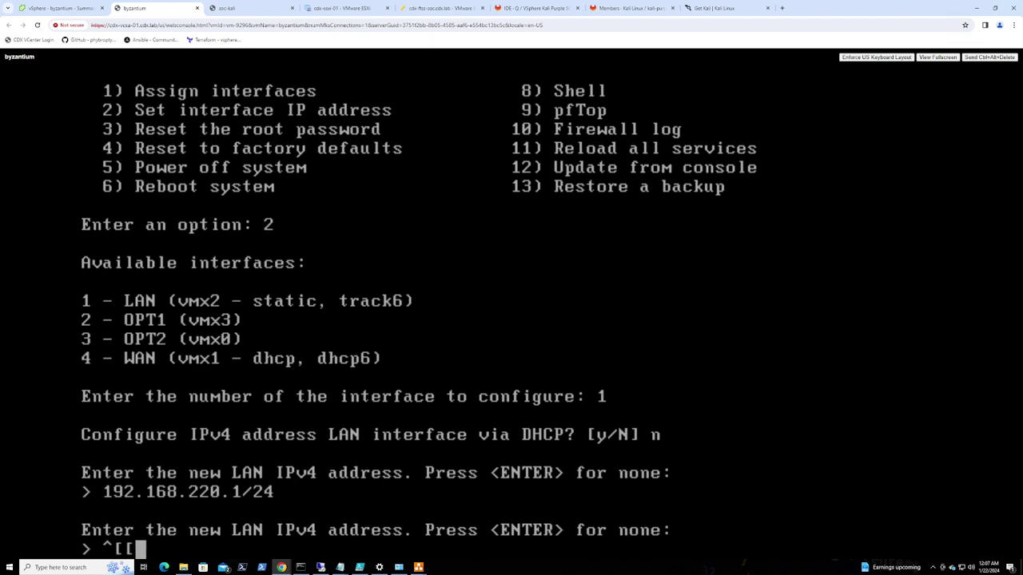
{"action": "type", "text": "192.168.220.1"}
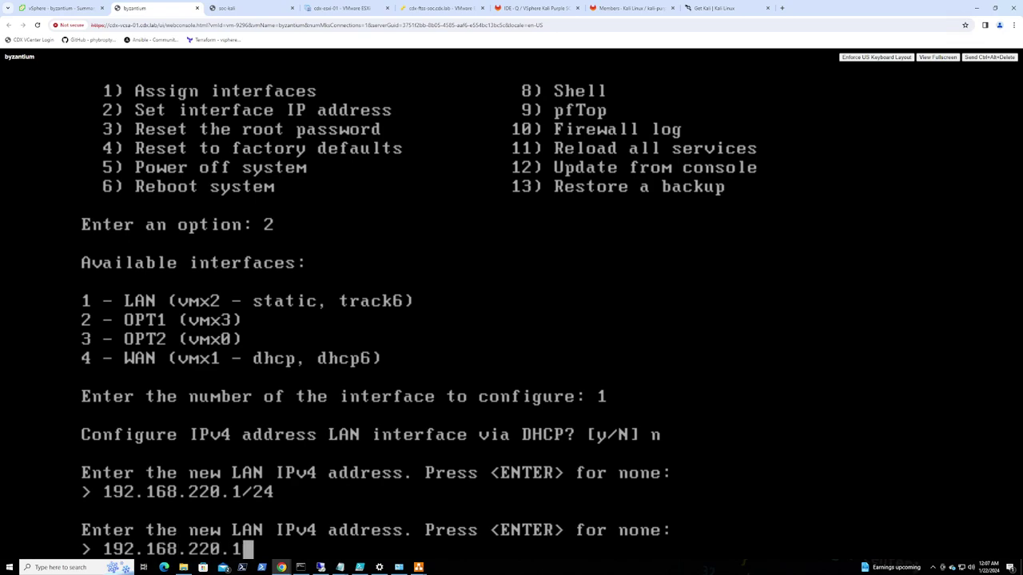
{"action": "key", "text": "Return"}
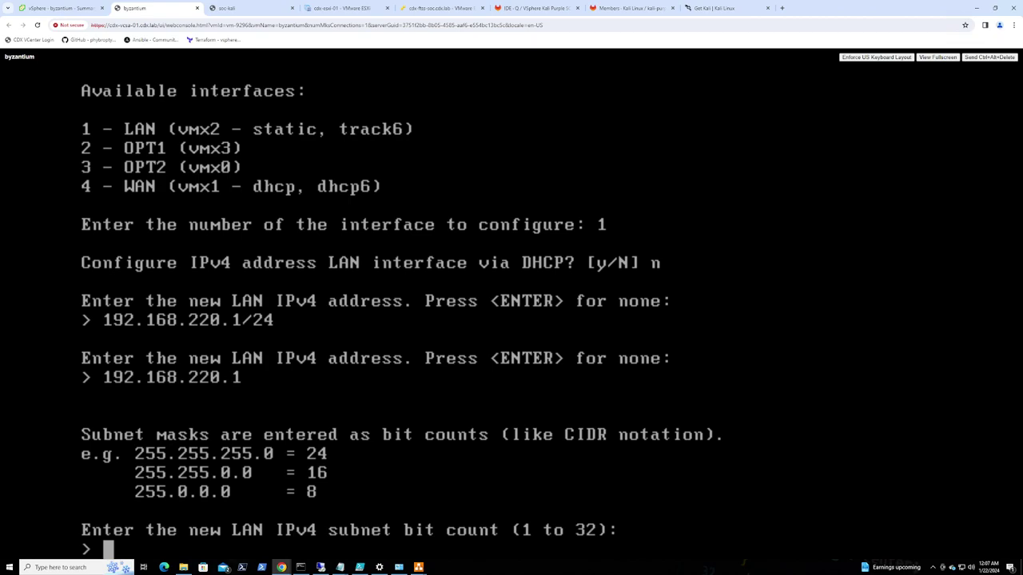
{"action": "type", "text": "24"}
{"action": "key", "text": "Return"}
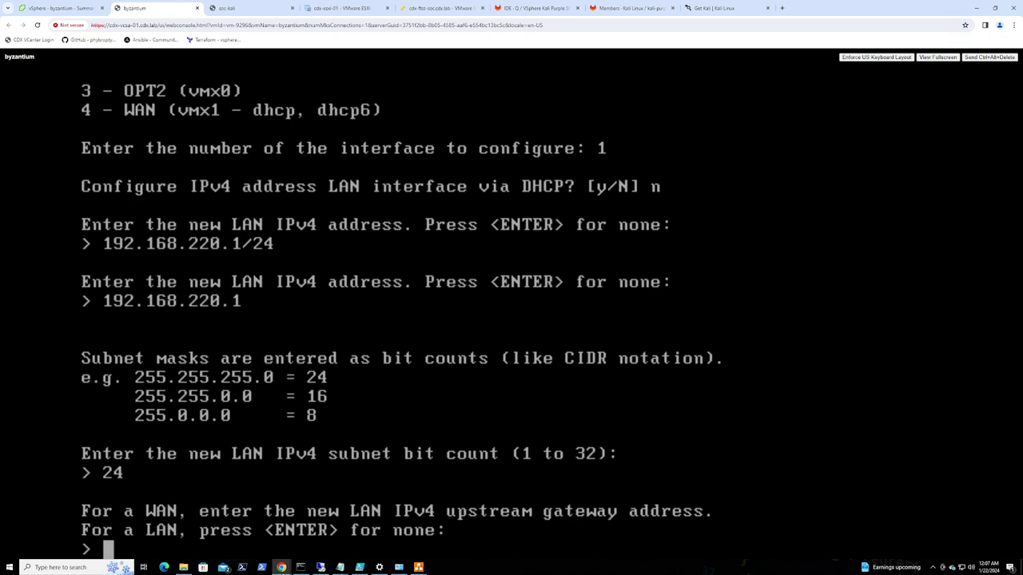
Leave the gateway empty and decline IPv6 via WAN tracking, DHCP6 and a static address
{"action": "key", "text": "Return"}
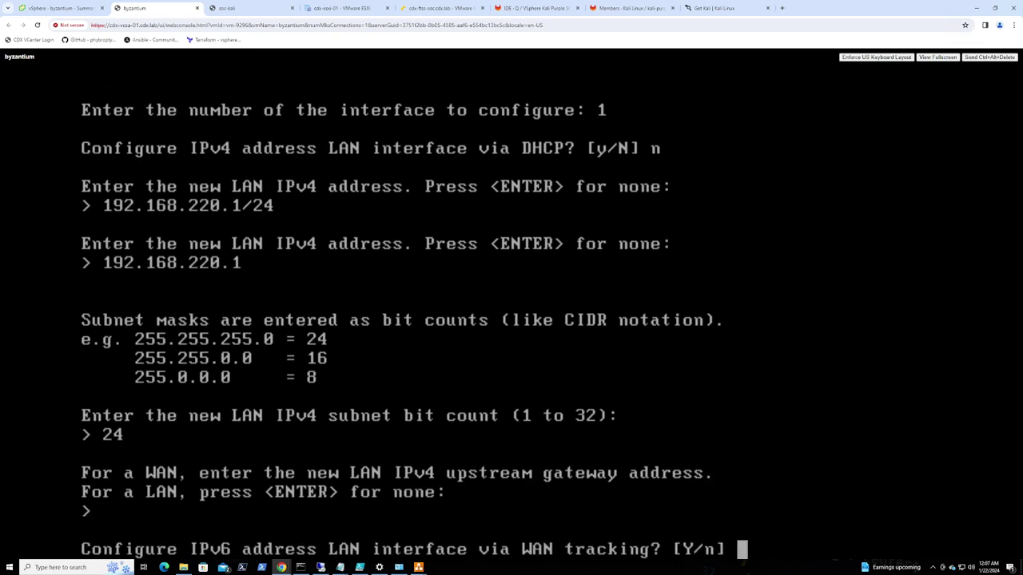
{"action": "type", "text": "n"}
{"action": "key", "text": "Return"}
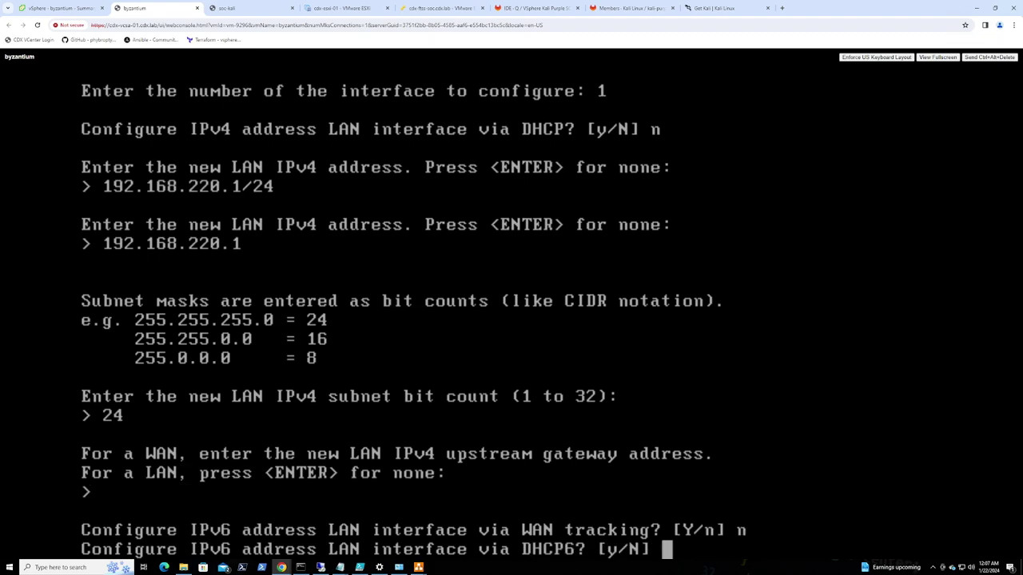
{"action": "type", "text": "n"}
{"action": "key", "text": "Return"}
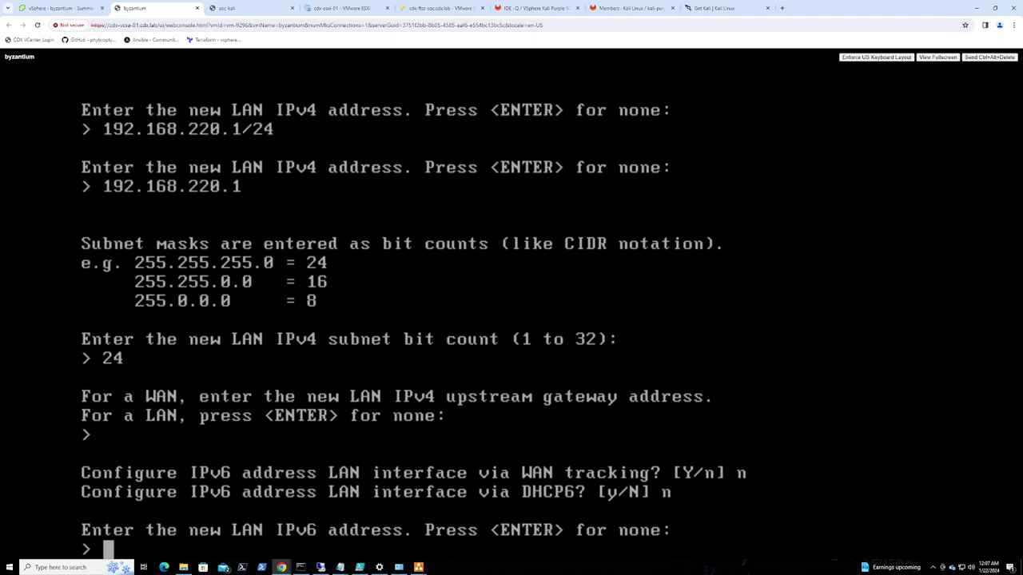
{"action": "key", "text": "Return"}
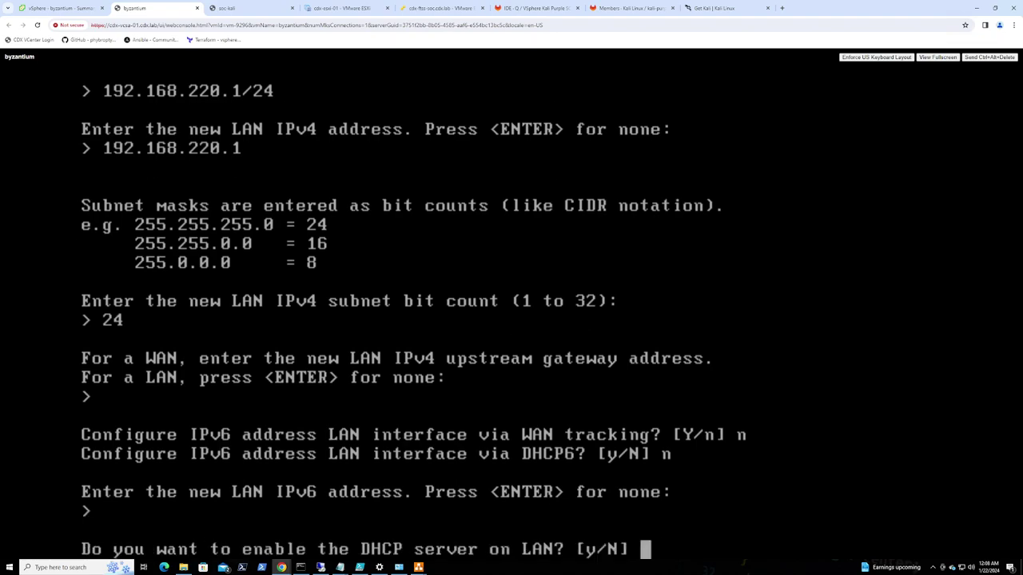
Enable the LAN DHCP server with range 192.168.220.100 to 192.168.220.110
{"action": "type", "text": "y"}
{"action": "key", "text": "Return"}
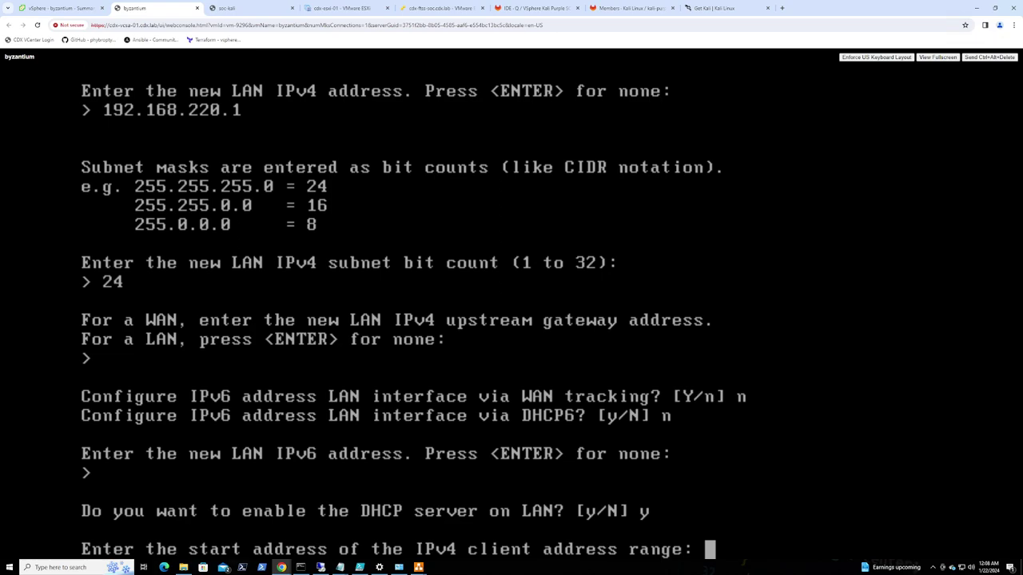
{"action": "type", "text": "192.168.220."}
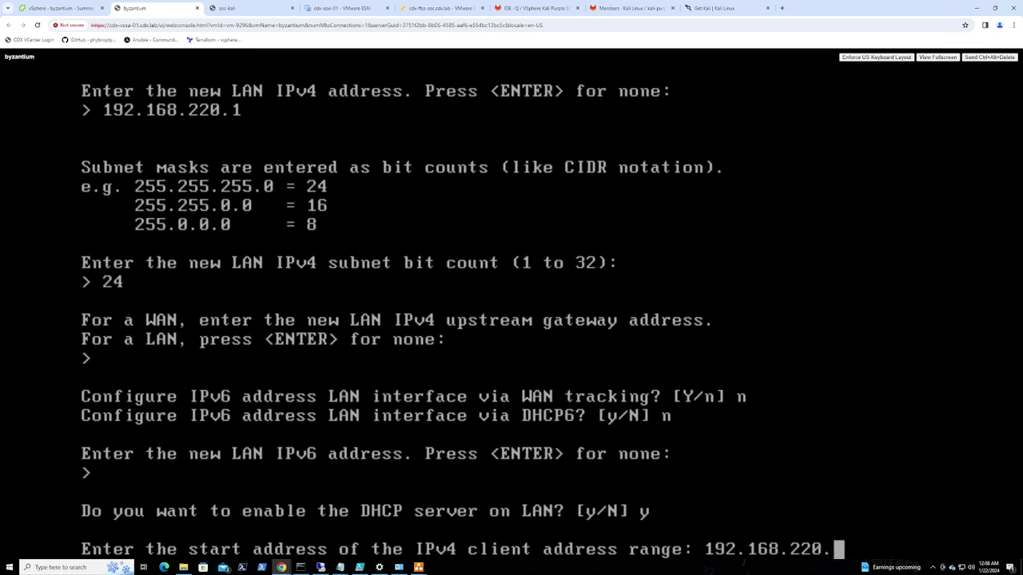
{"action": "type", "text": "100"}
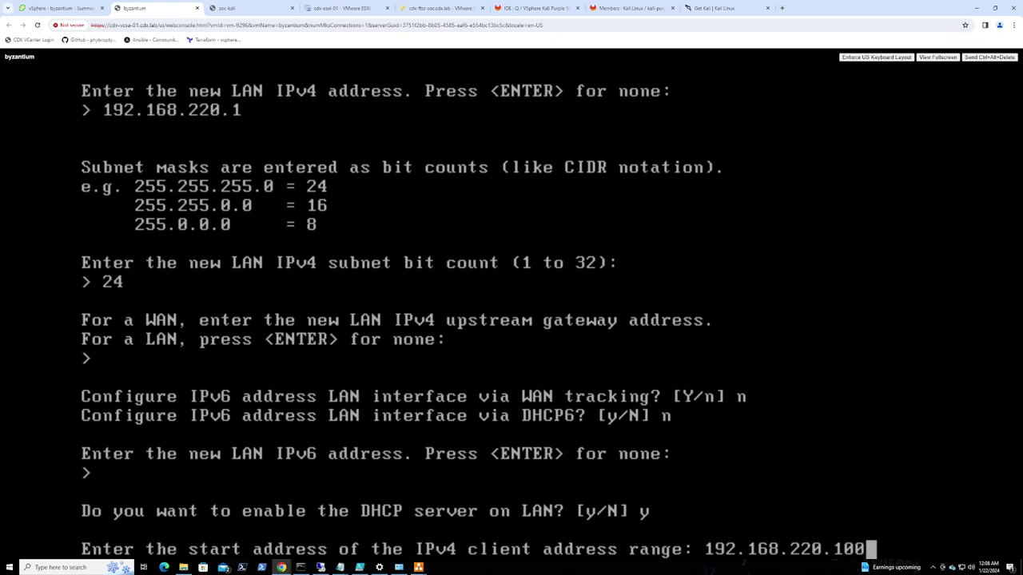
{"action": "key", "text": "Return"}
{"action": "type", "text": "192.168."}
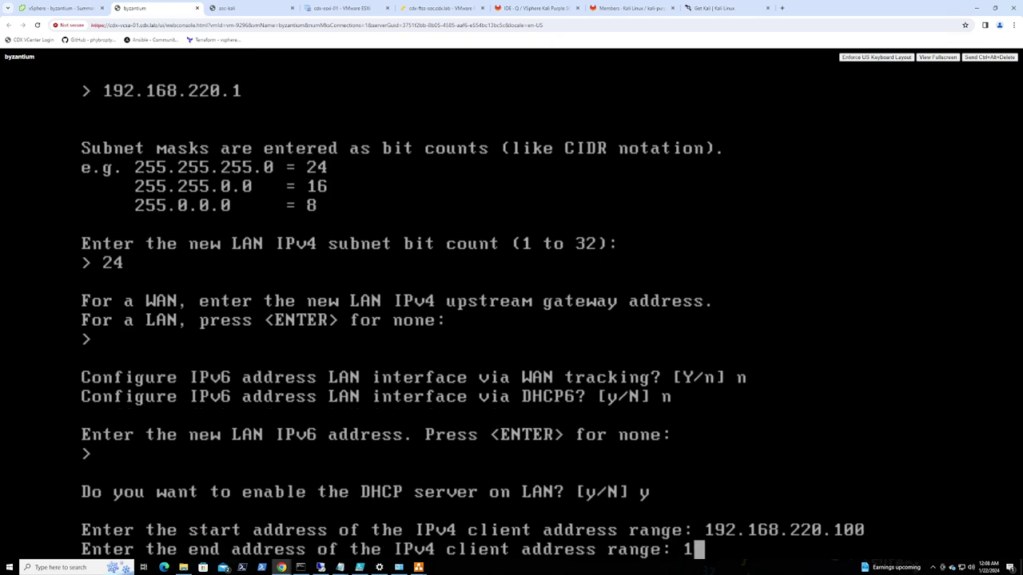
{"action": "type", "text": "22"}
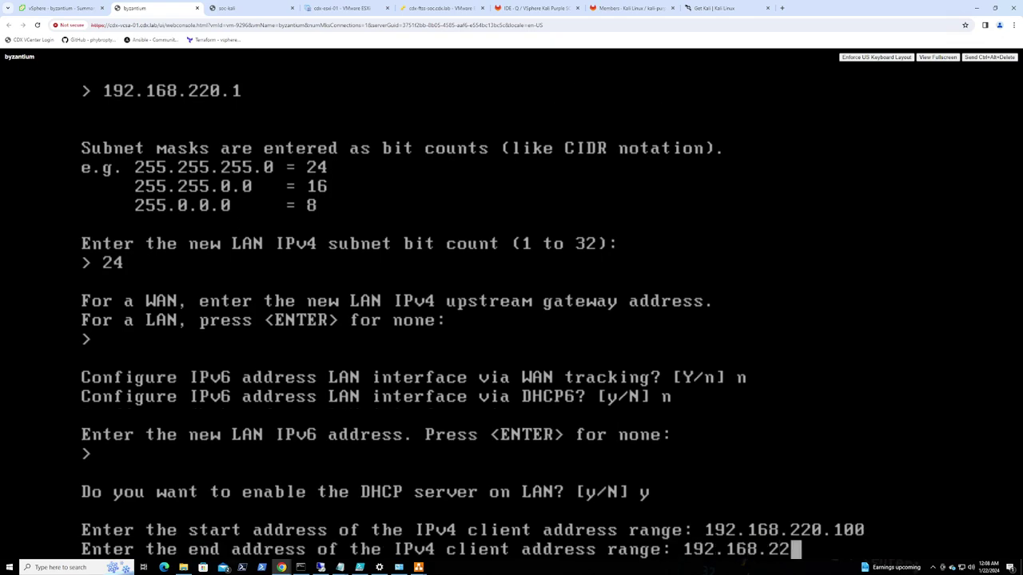
{"action": "type", "text": "0.110"}
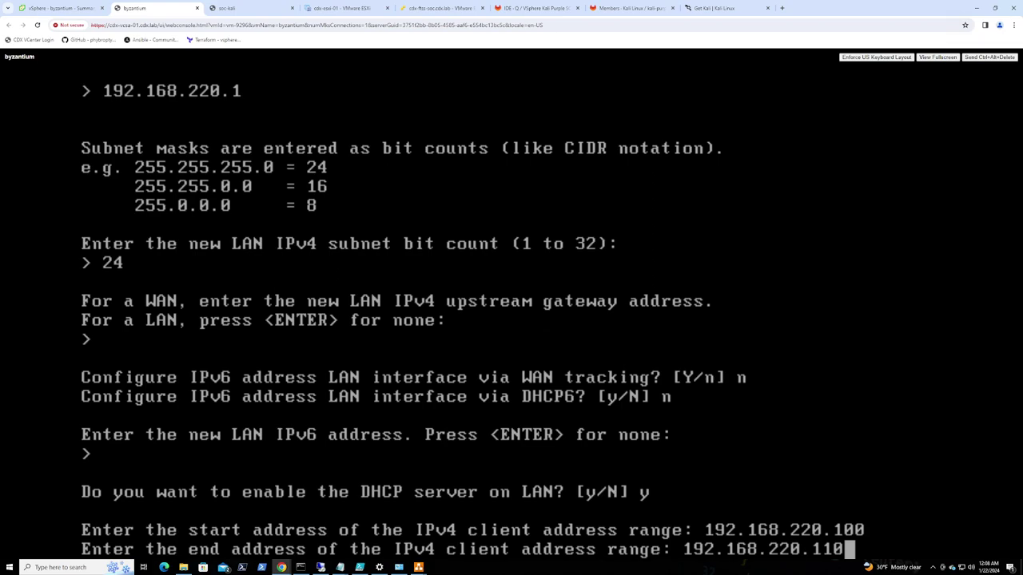
{"action": "key", "text": "Return"}
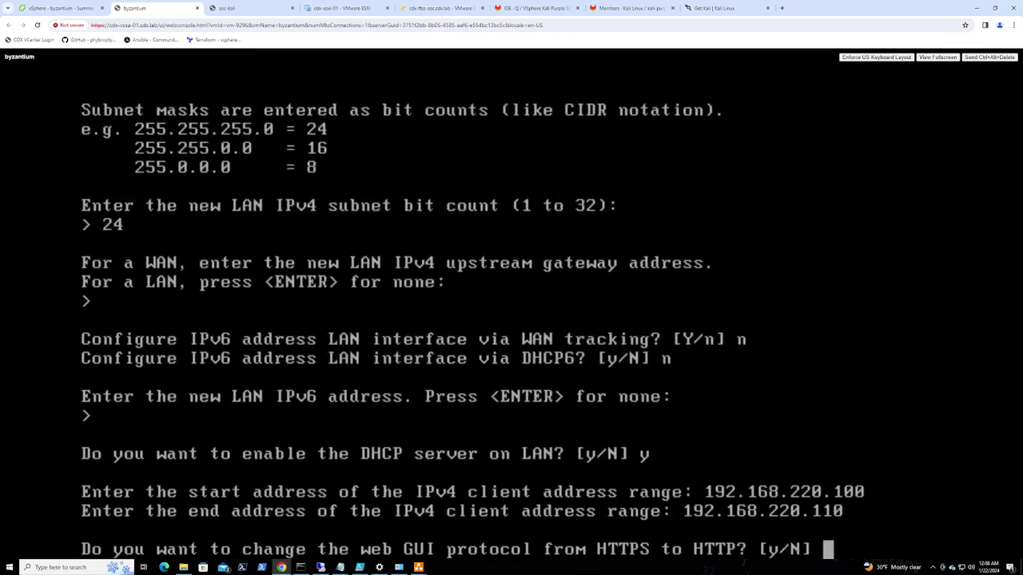
Keep the web GUI on HTTPS, generate a new self-signed certificate, and restore GUI access defaults
{"action": "type", "text": "n"}
{"action": "key", "text": "Return"}
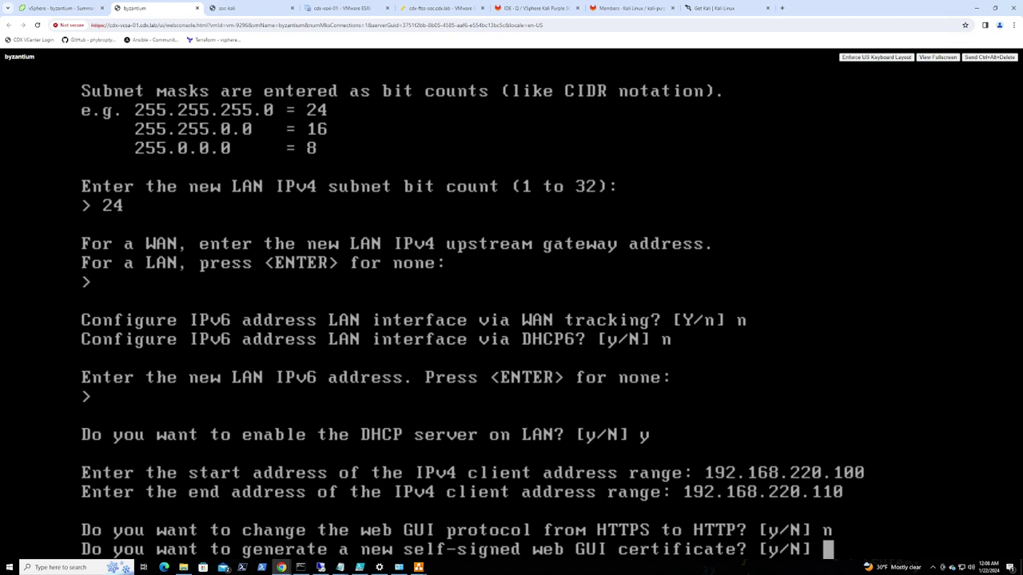
{"action": "type", "text": "y"}
{"action": "key", "text": "Return"}
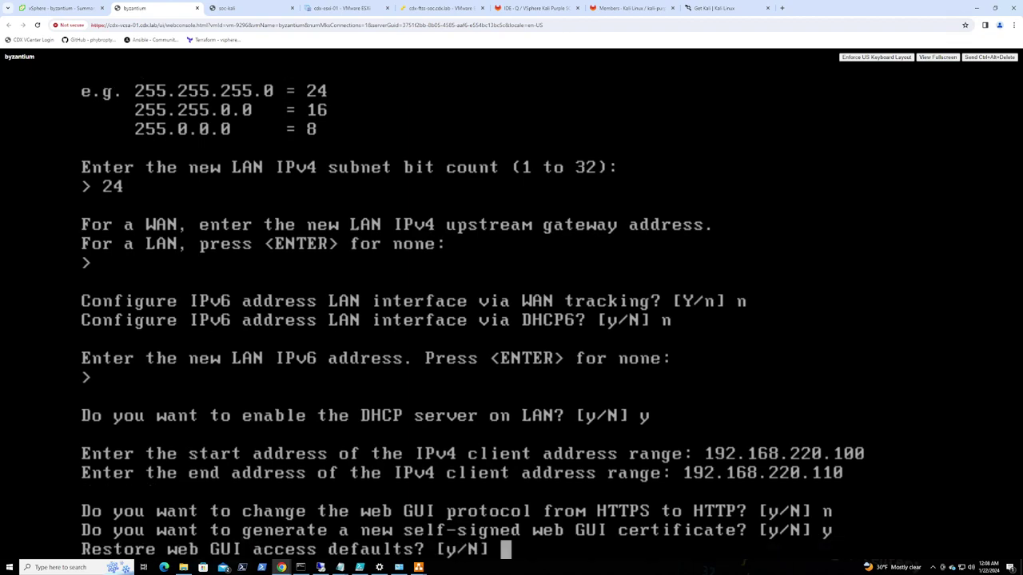
{"action": "type", "text": "y"}
{"action": "key", "text": "Return"}
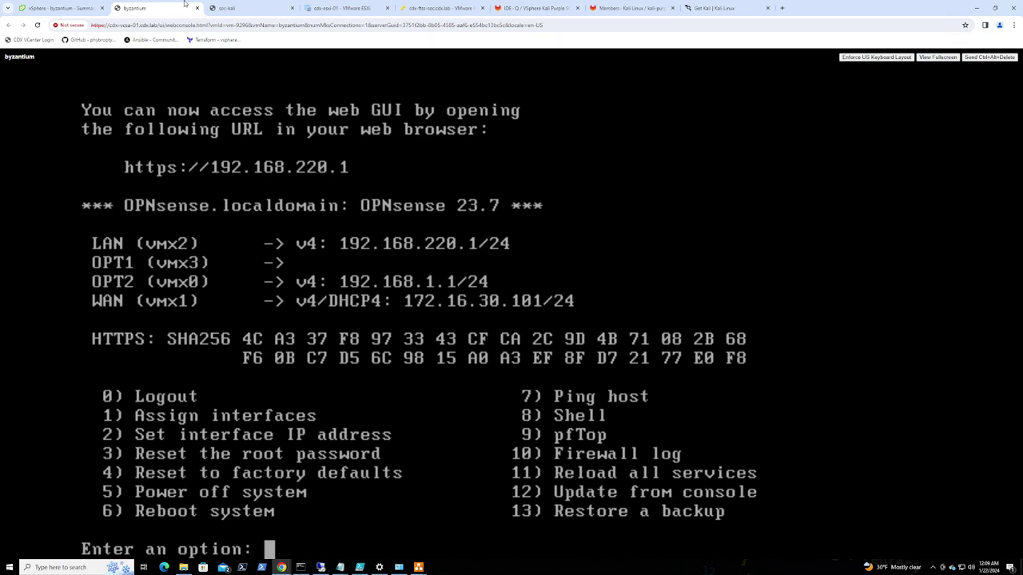
Stop the running ping on Kali and turn networking off
{"action": "left_click", "coordinate": [228, 8]}
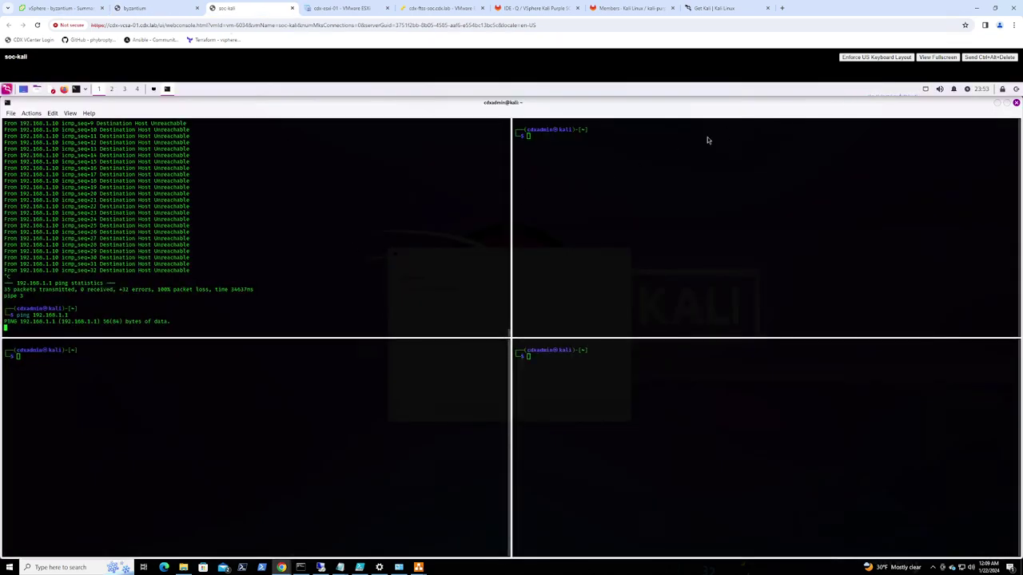
{"action": "key", "text": "ctrl+c"}
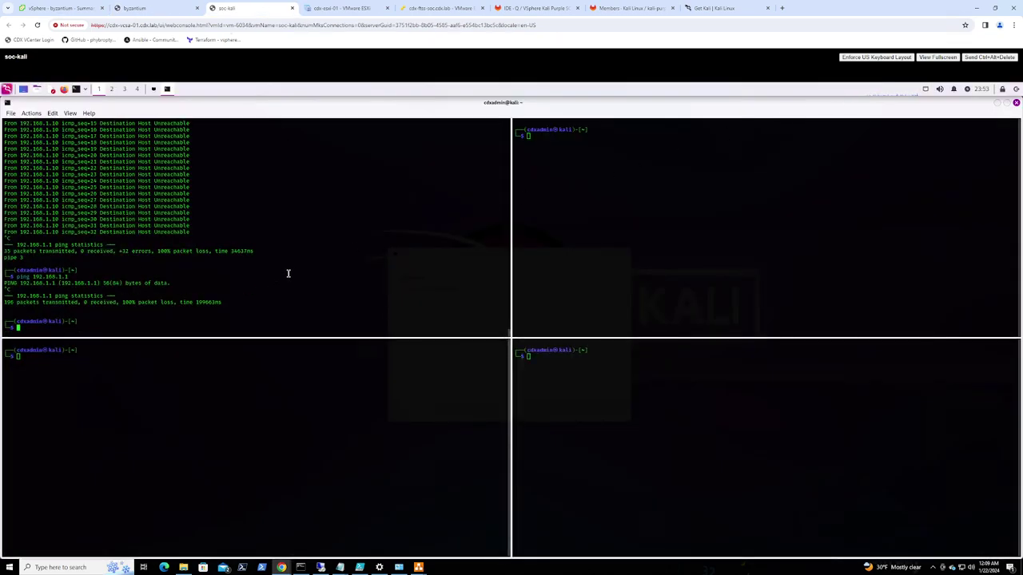
{"action": "right_click", "coordinate": [925, 90]}
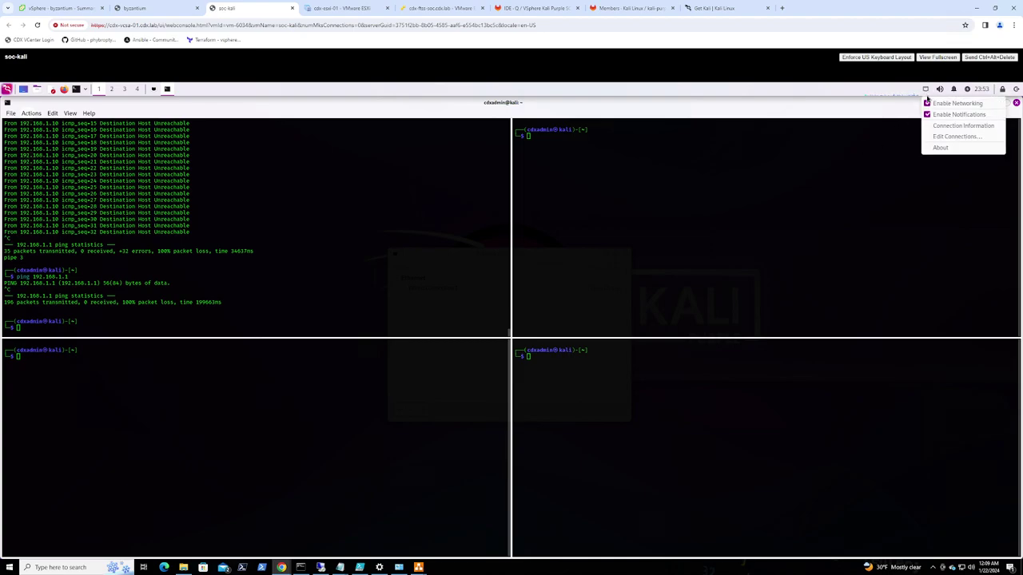
{"action": "left_click", "coordinate": [929, 104]}
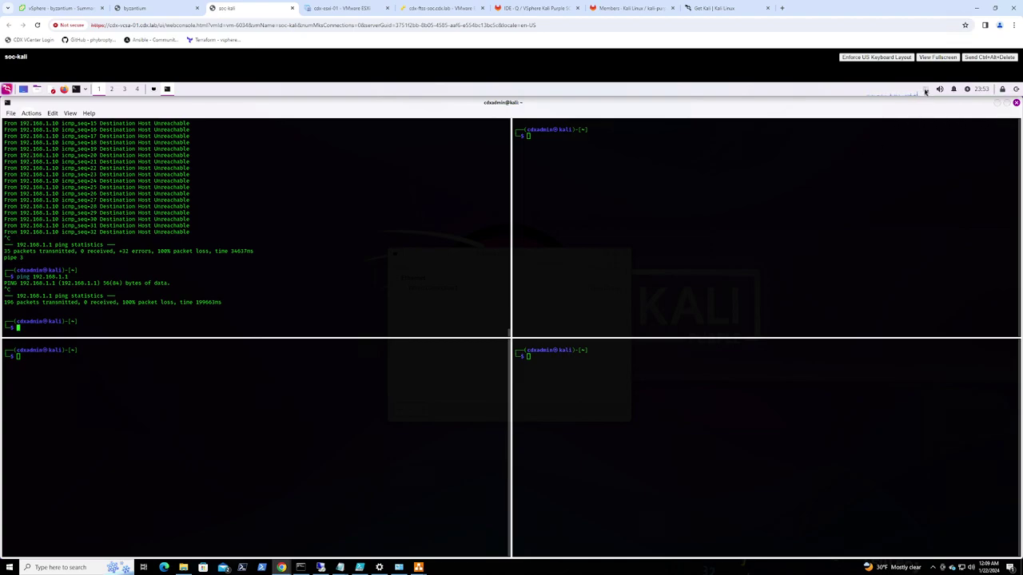
Switch Wired connection 1's IPv4 method to Automatic (DHCP)
{"action": "right_click", "coordinate": [926, 89]}
{"action": "left_click", "coordinate": [944, 137]}
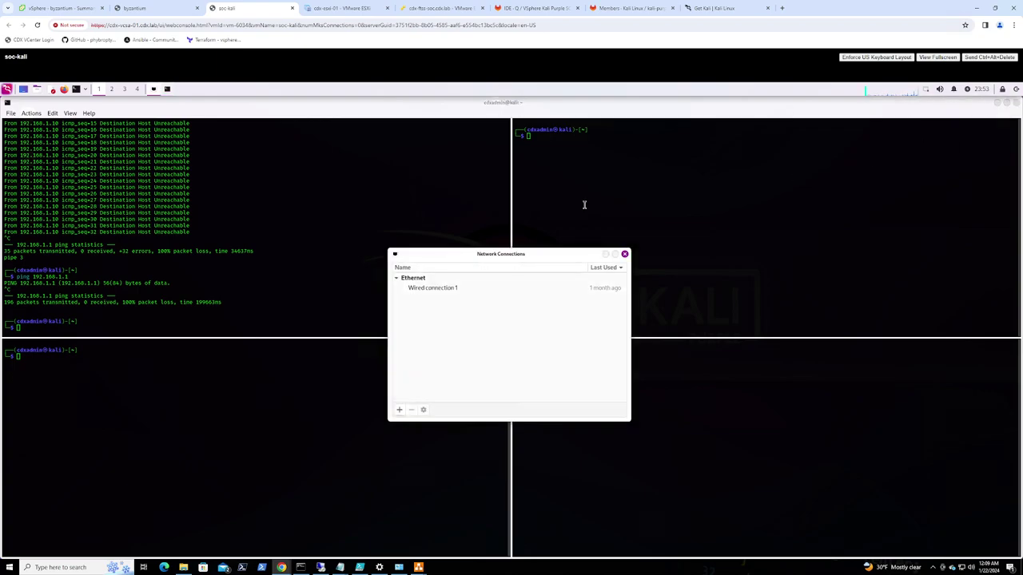
{"action": "left_click", "coordinate": [452, 290]}
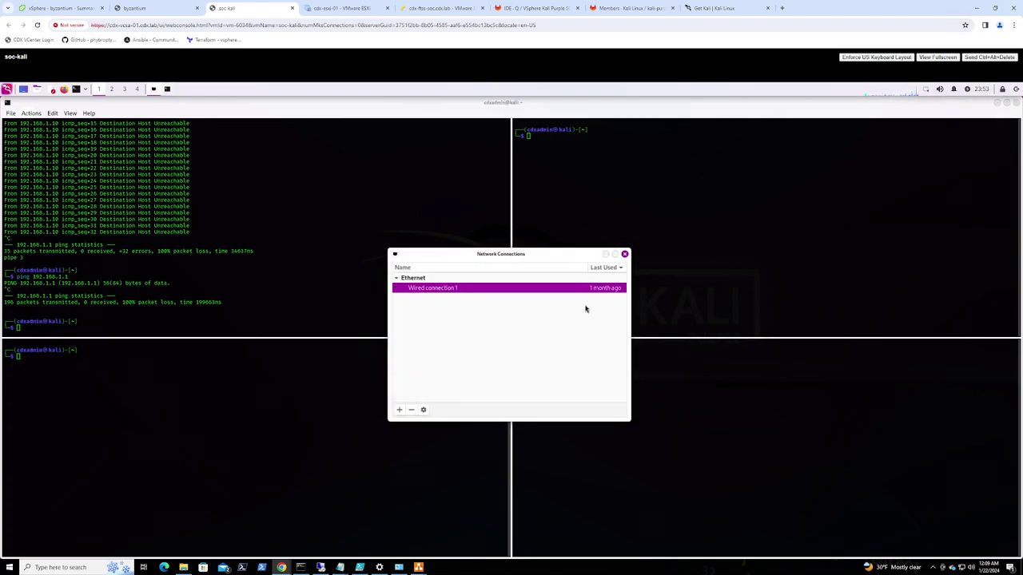
{"action": "left_click", "coordinate": [424, 411]}
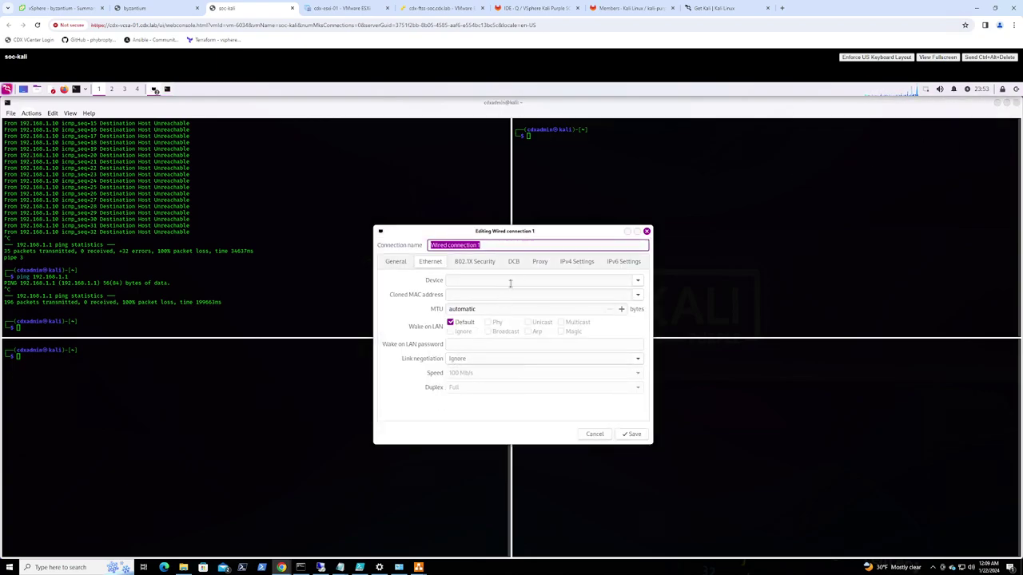
{"action": "left_click", "coordinate": [574, 263]}
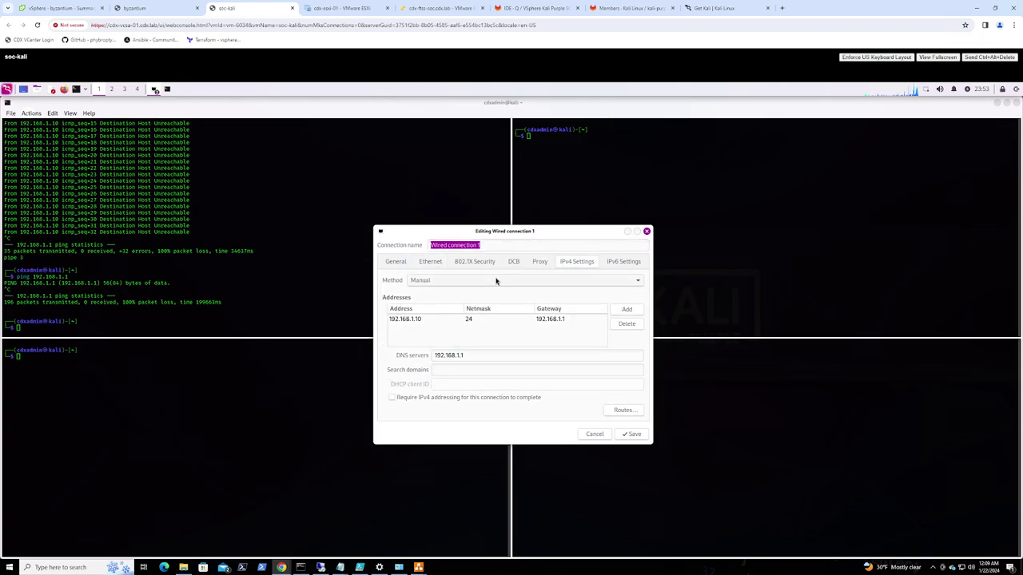
{"action": "left_click", "coordinate": [458, 282]}
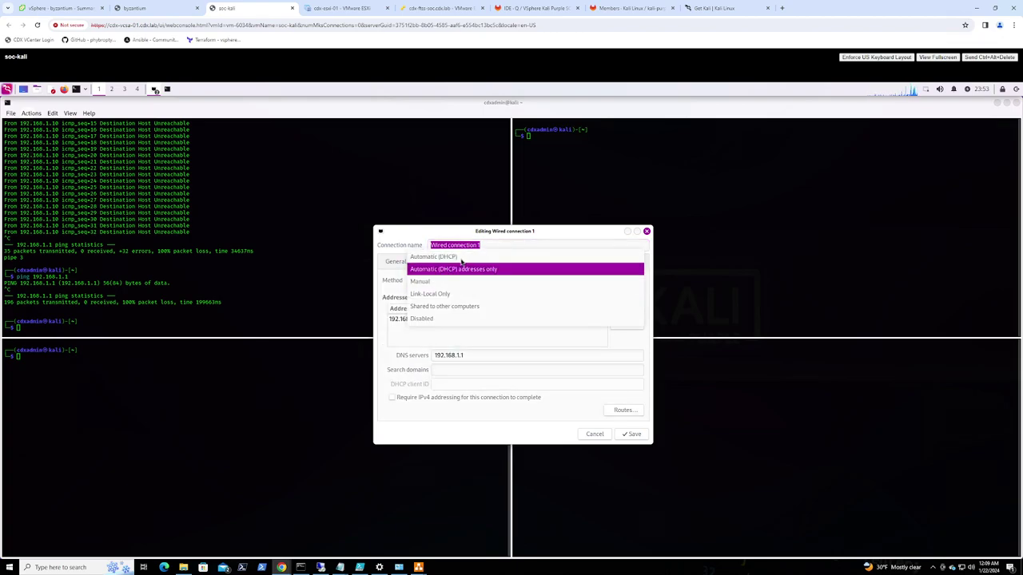
{"action": "left_click", "coordinate": [459, 256]}
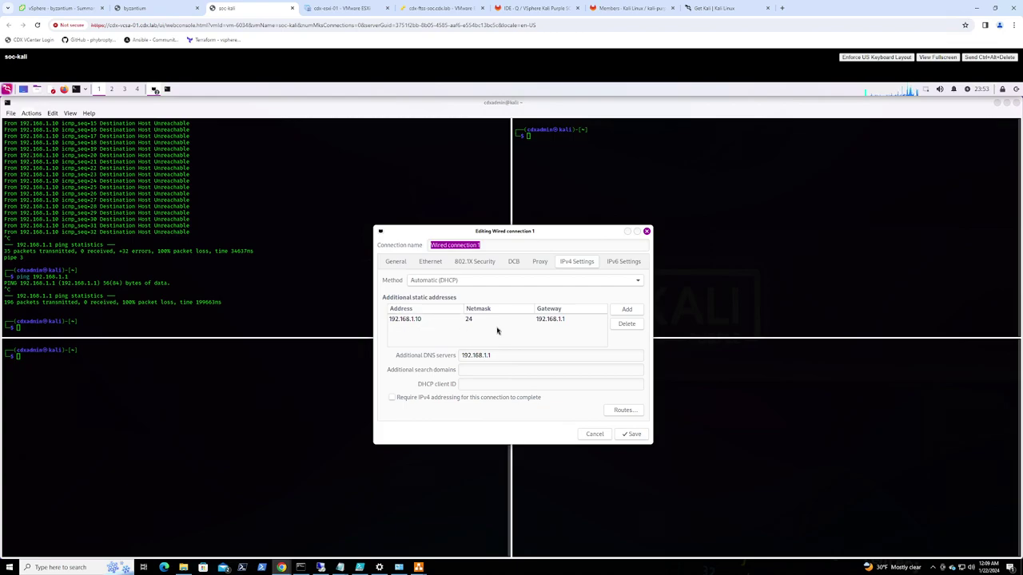
Remove the static 192.168.1.10 address and 192.168.1.1 DNS server, then save the connection
{"action": "left_click", "coordinate": [545, 319]}
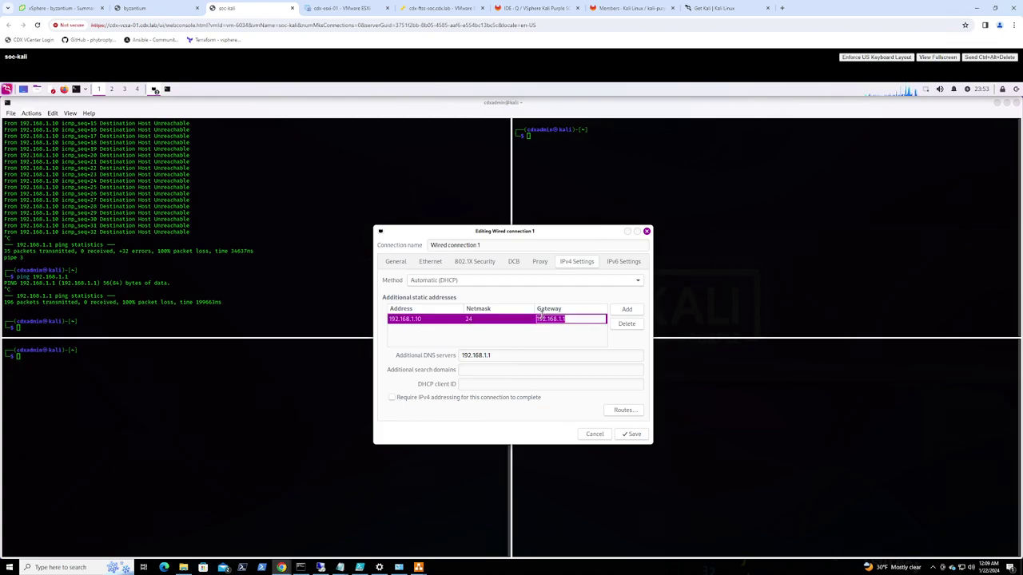
{"action": "left_click", "coordinate": [628, 324]}
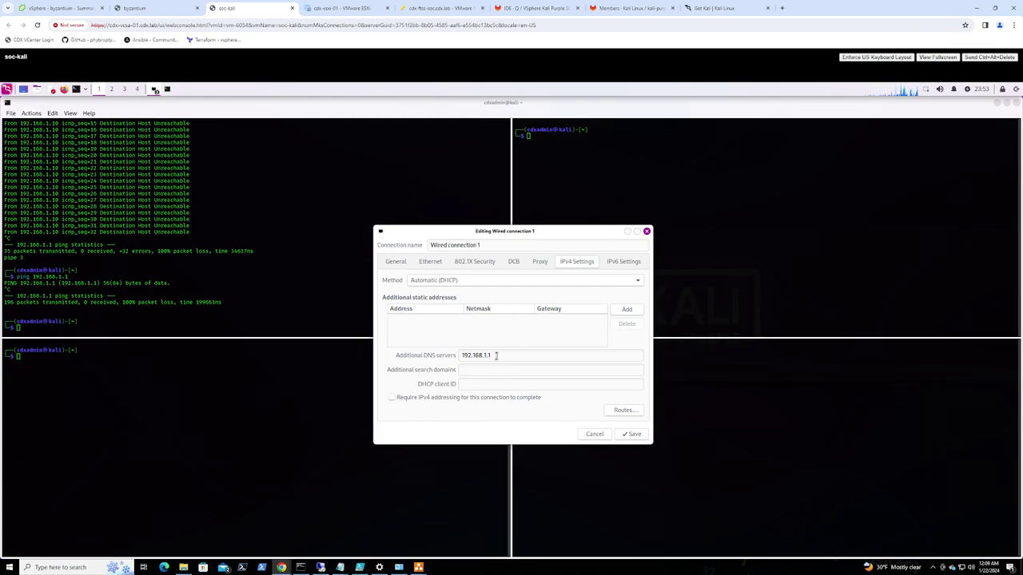
{"action": "left_click_drag", "start_coordinate": [495, 358], "coordinate": [427, 358]}
{"action": "key", "text": "BackSpace"}
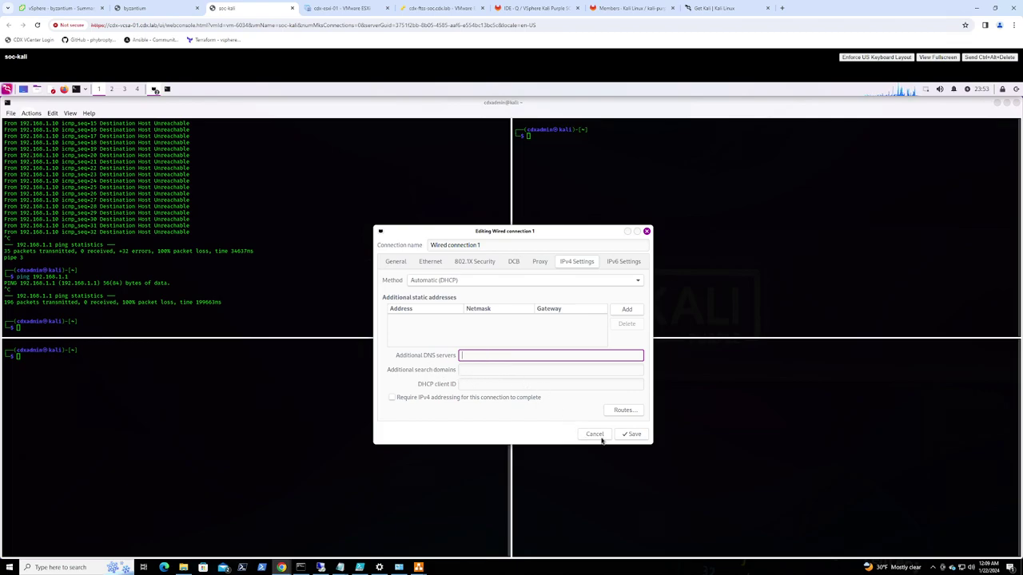
{"action": "left_click", "coordinate": [631, 434]}
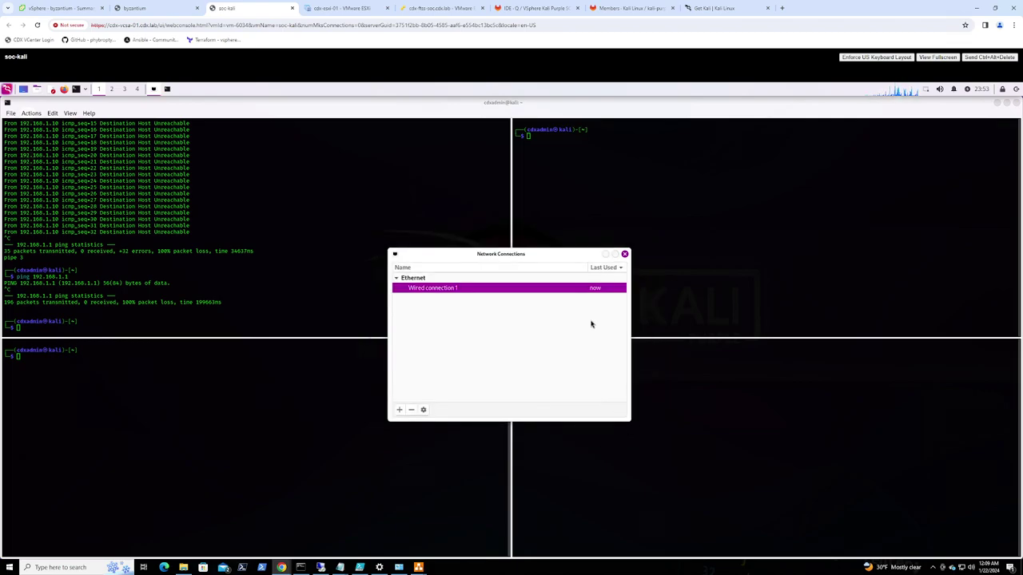
{"action": "right_click", "coordinate": [926, 90]}
Re-enable networking, restart NetworkManager, and run ip a to confirm eth0 has 192.168.220.100/24
{"action": "left_click", "coordinate": [926, 104]}
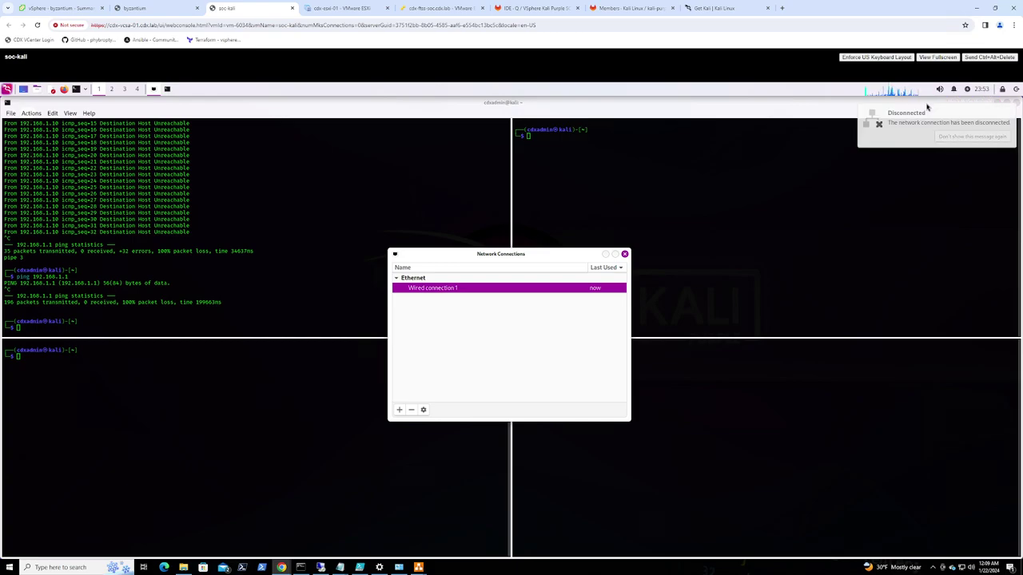
{"action": "left_click", "coordinate": [158, 325]}
{"action": "type", "text": "ping 192.168.30.1"}
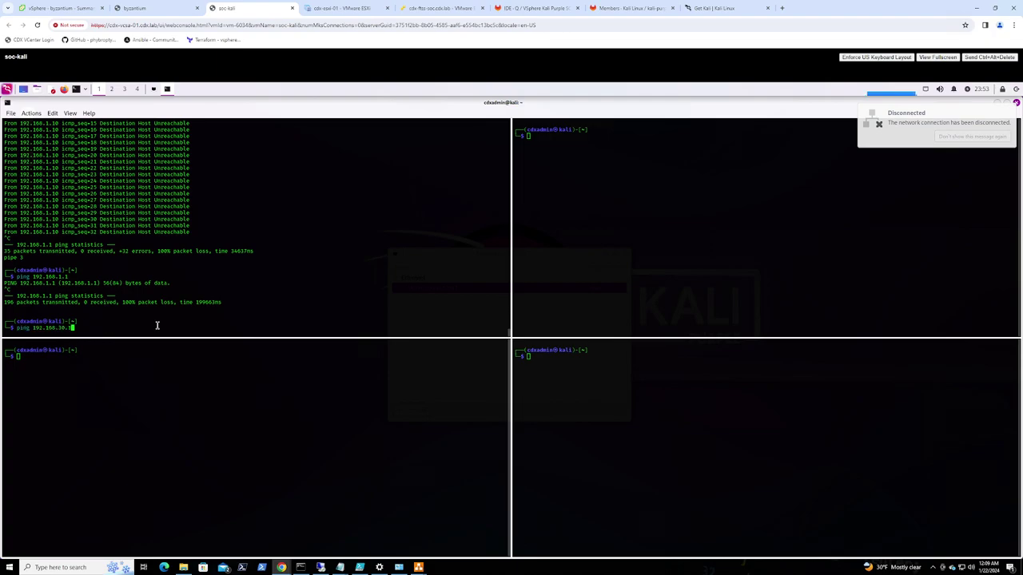
{"action": "key", "text": "Up"}
{"action": "key", "text": "Up"}
{"action": "key", "text": "Up"}
{"action": "key", "text": "Up"}
{"action": "key", "text": "Up"}
{"action": "key", "text": "Up"}
{"action": "key", "text": "Up"}
{"action": "key", "text": "Up"}
{"action": "key", "text": "Up"}
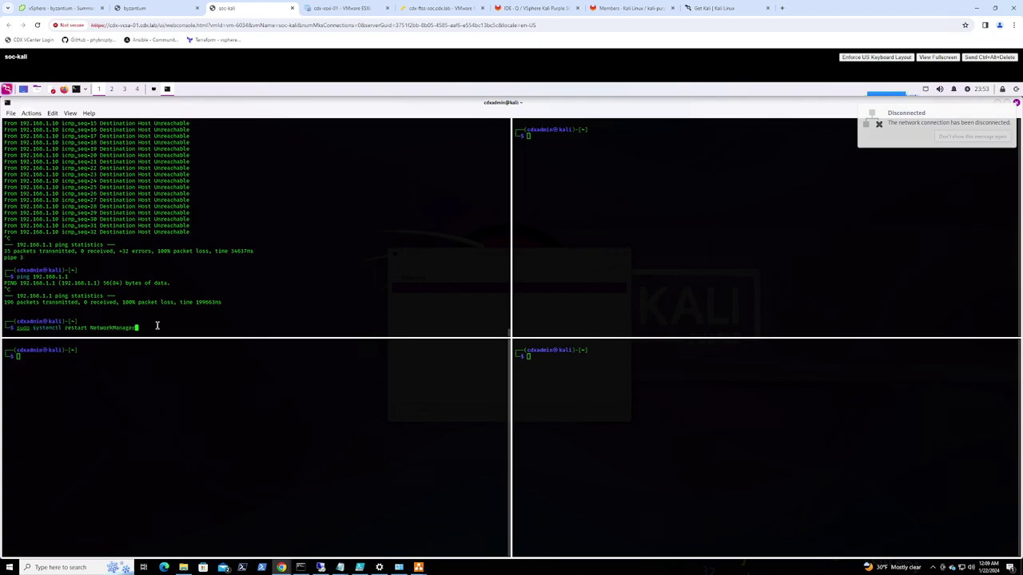
{"action": "key", "text": "Return"}
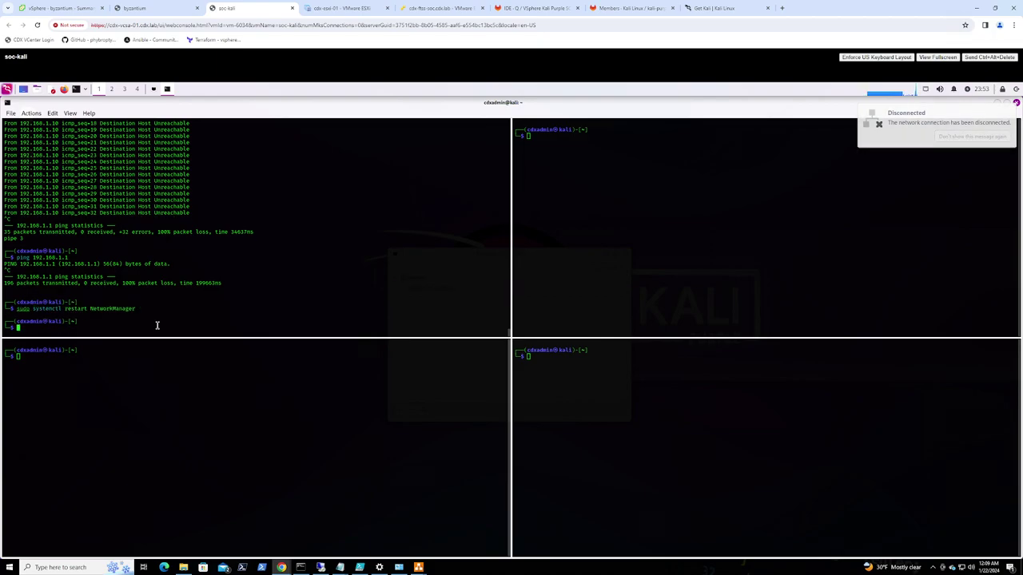
{"action": "type", "text": "ip a"}
{"action": "key", "text": "Return"}
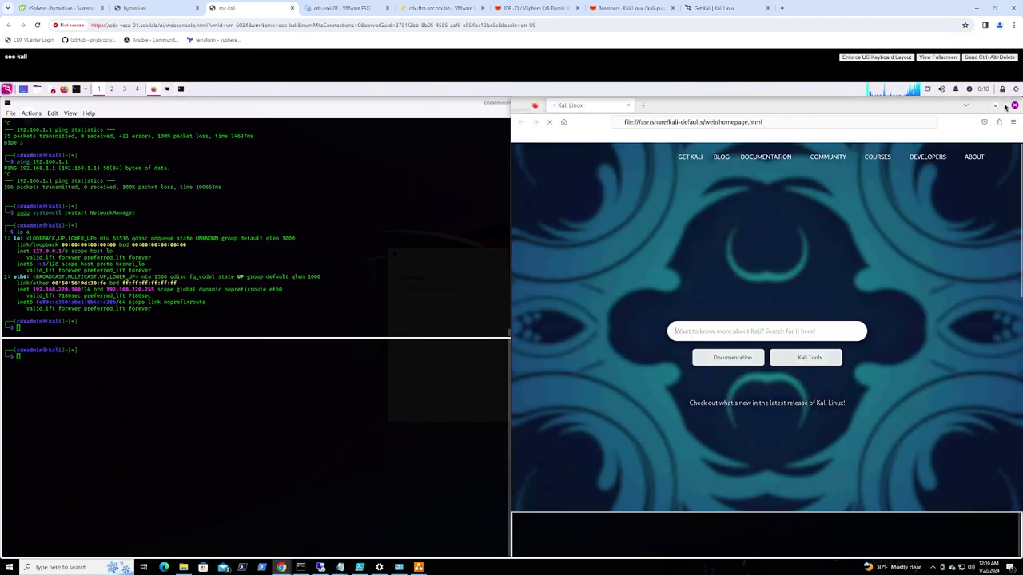
{"action": "left_click", "coordinate": [1005, 107]}
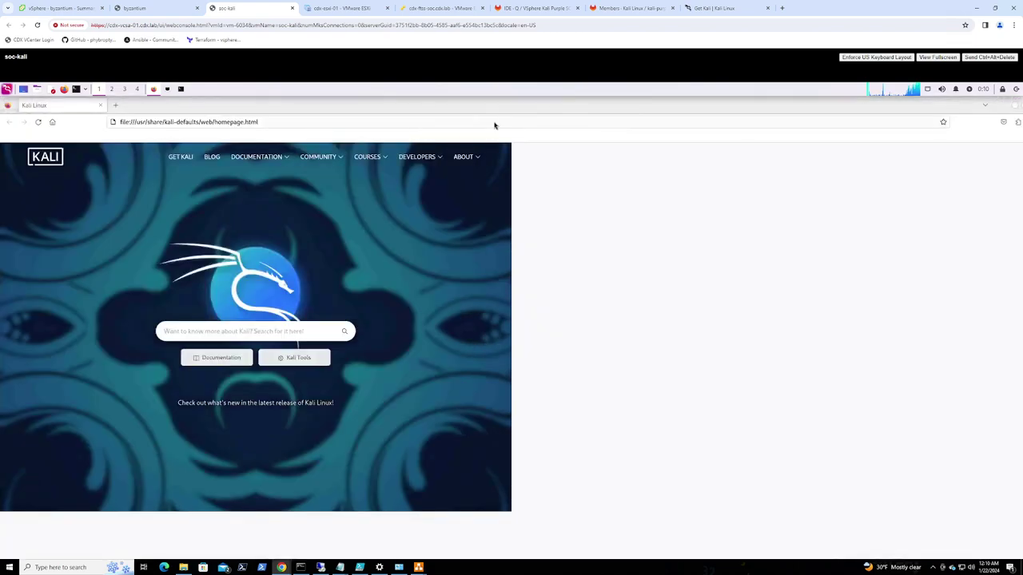
{"action": "left_click", "coordinate": [376, 120]}
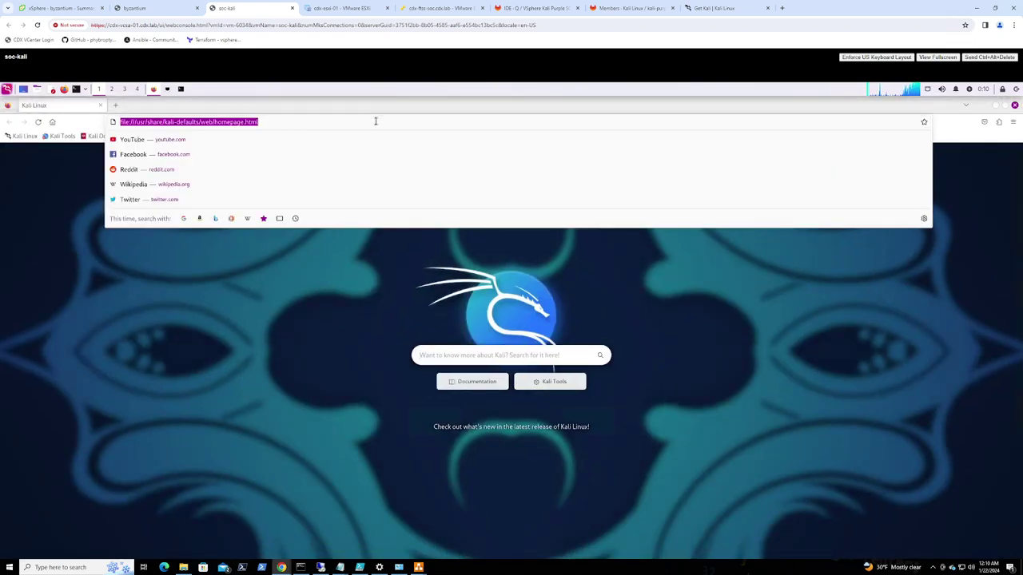
{"action": "type", "text": "https://"}
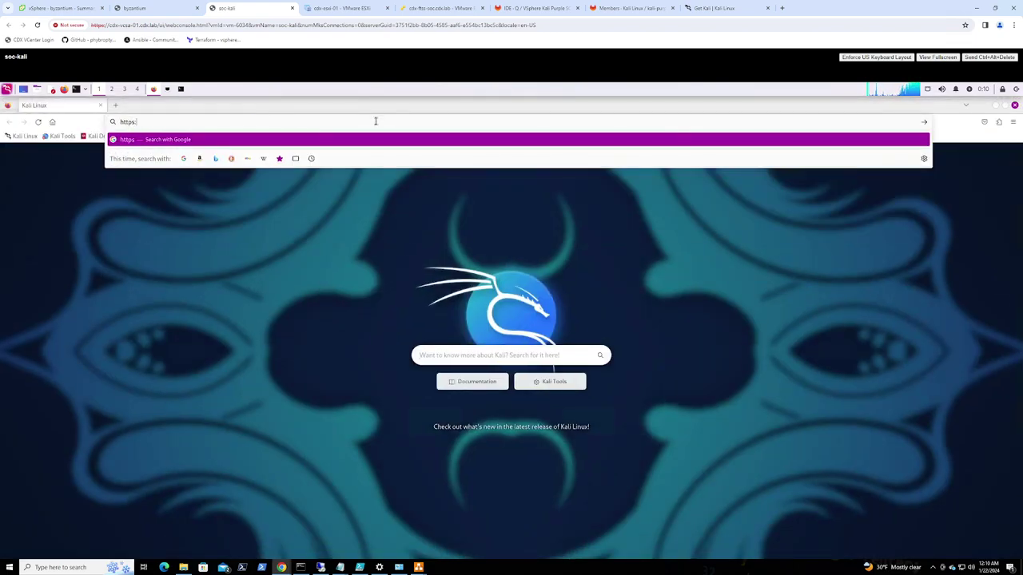
{"action": "type", "text": "16"}
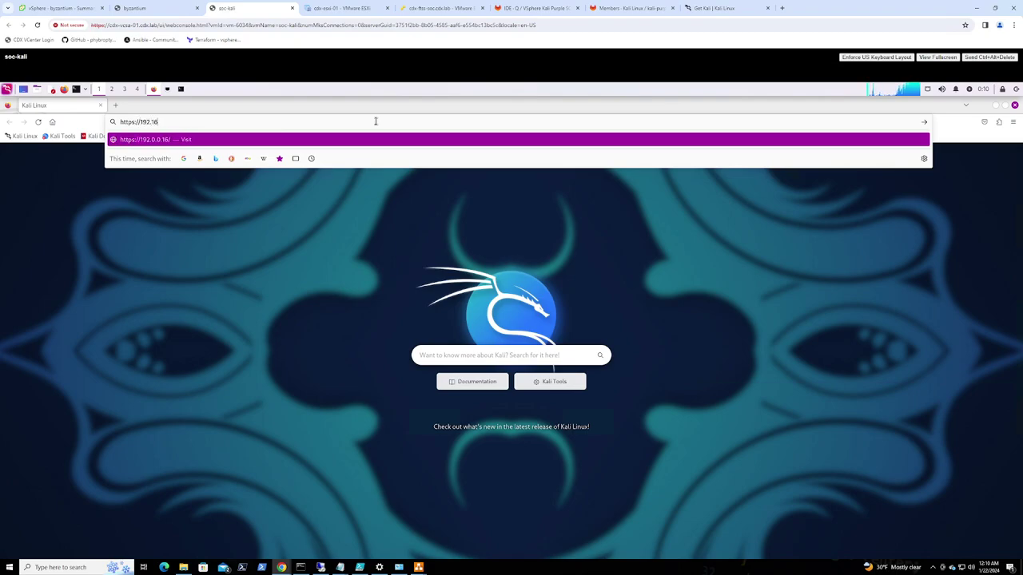
{"action": "type", "text": "8.220.1"}
{"action": "key", "text": "Return"}
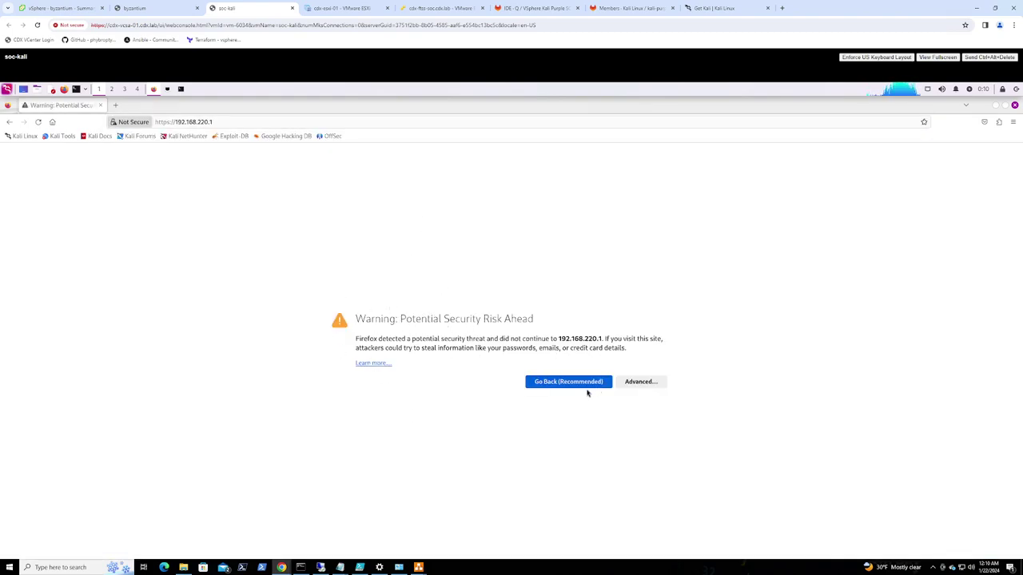
{"action": "left_click", "coordinate": [644, 387]}
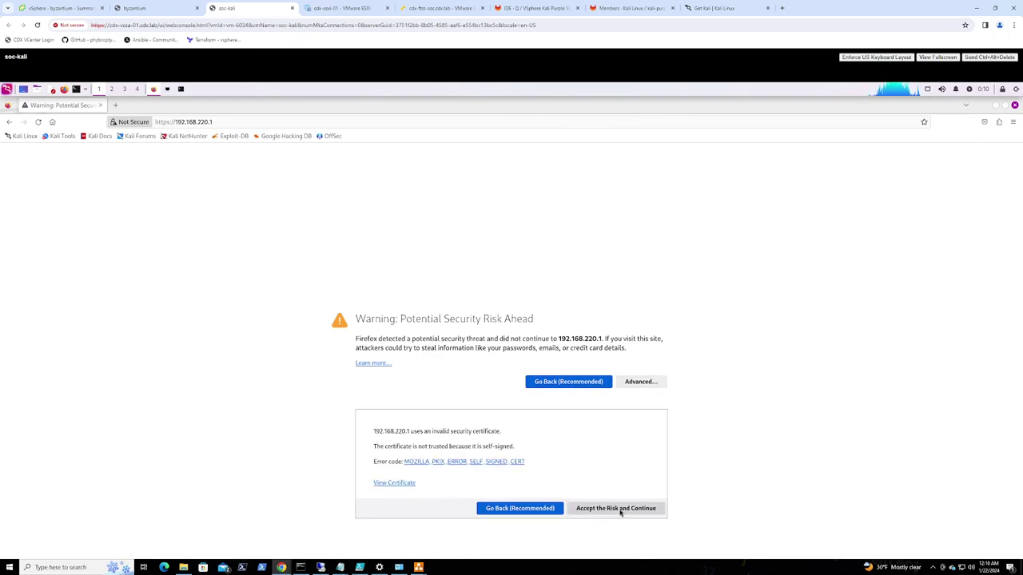
{"action": "left_click", "coordinate": [617, 512]}
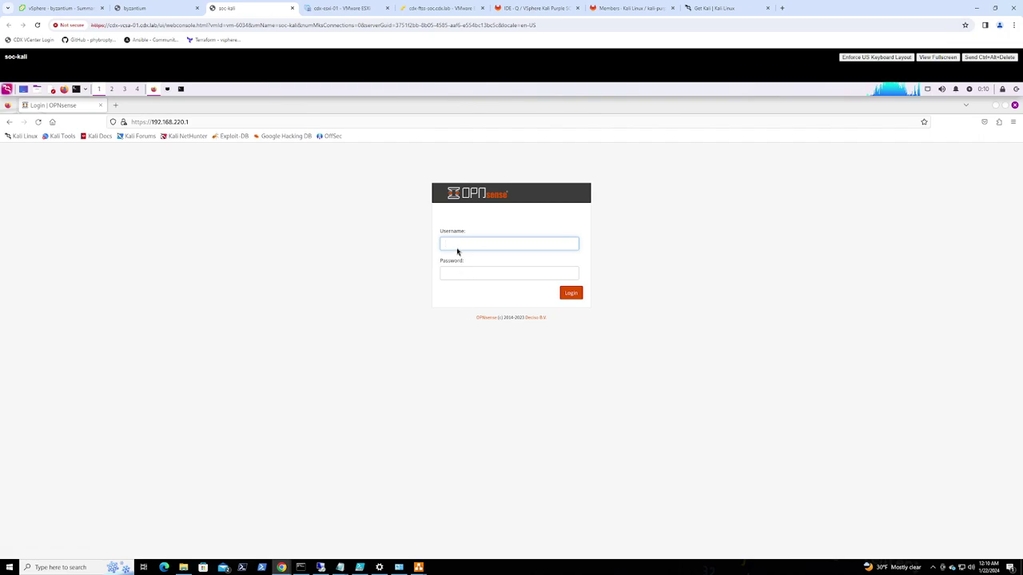
Log in as root with the account password and decline saving the login
{"action": "type", "text": "root"}
{"action": "key", "text": "Tab"}
{"action": "type", "text": "****************"}
{"action": "key", "text": "Return"}
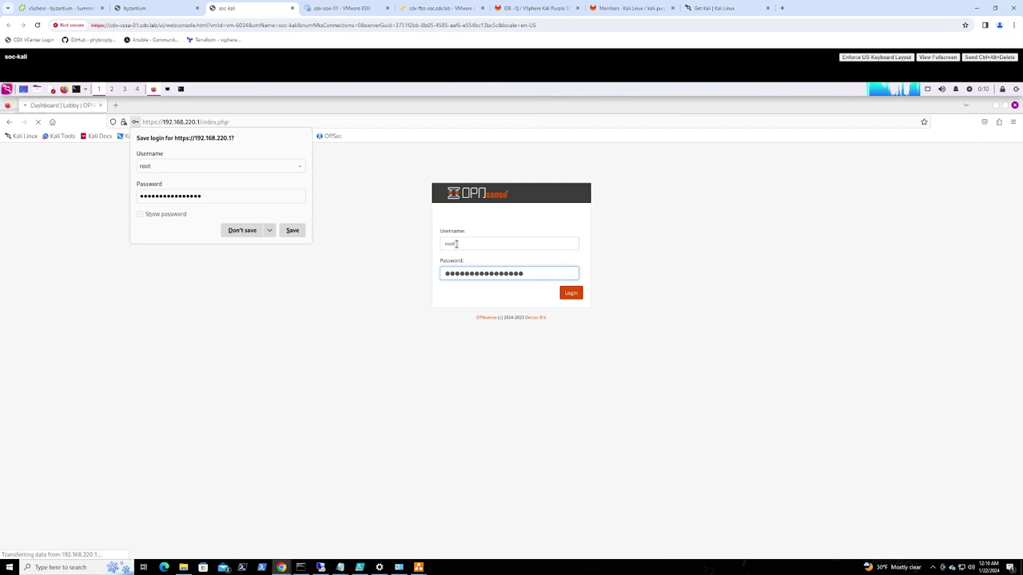
{"action": "left_click", "coordinate": [450, 503]}
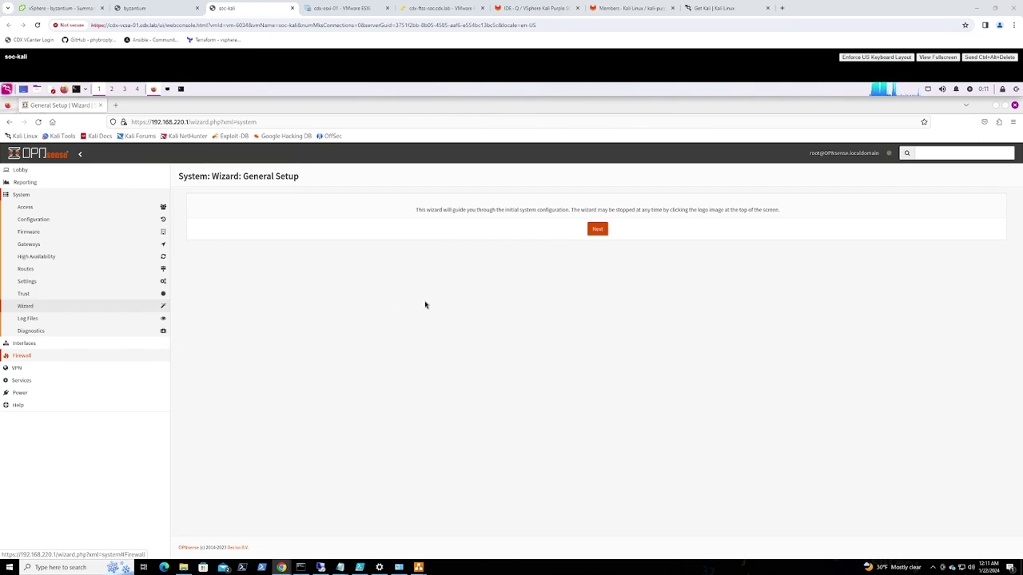
Start the setup wizard, rename the hostname to byzantium, and begin entering domain cdx.ftss
{"action": "left_click", "coordinate": [599, 230]}
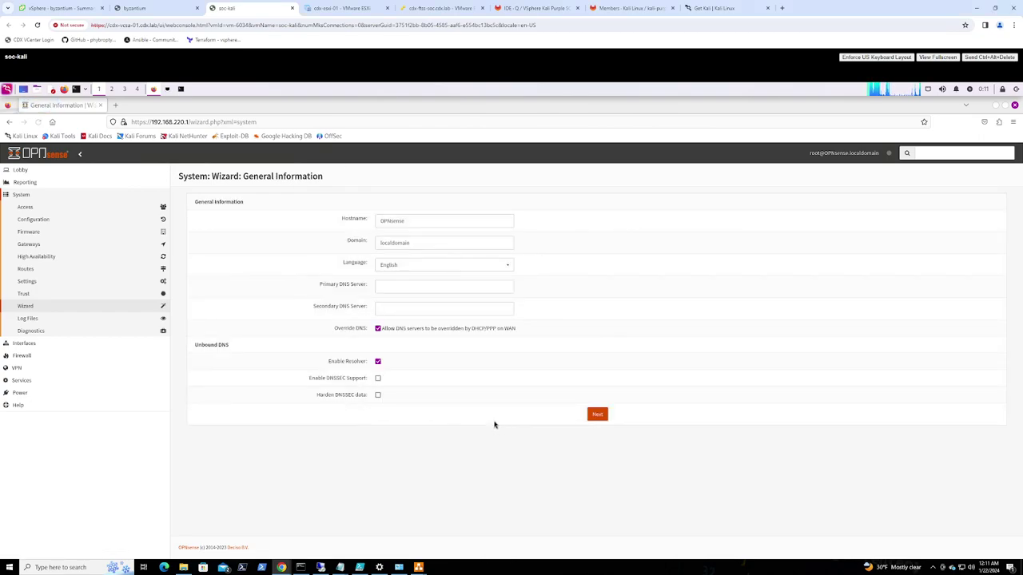
{"action": "left_click_drag", "start_coordinate": [410, 220], "coordinate": [365, 221]}
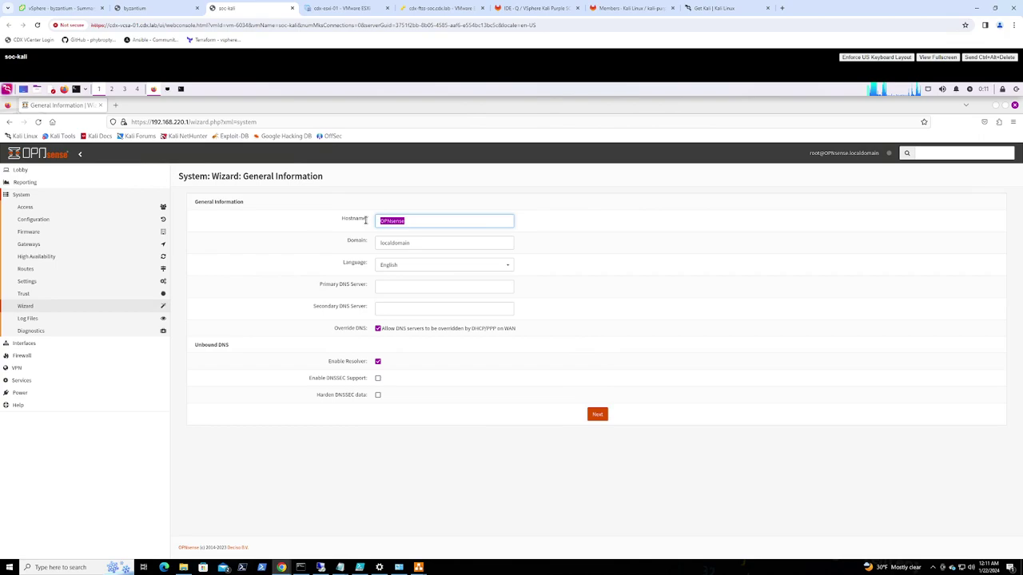
{"action": "type", "text": "byzantium"}
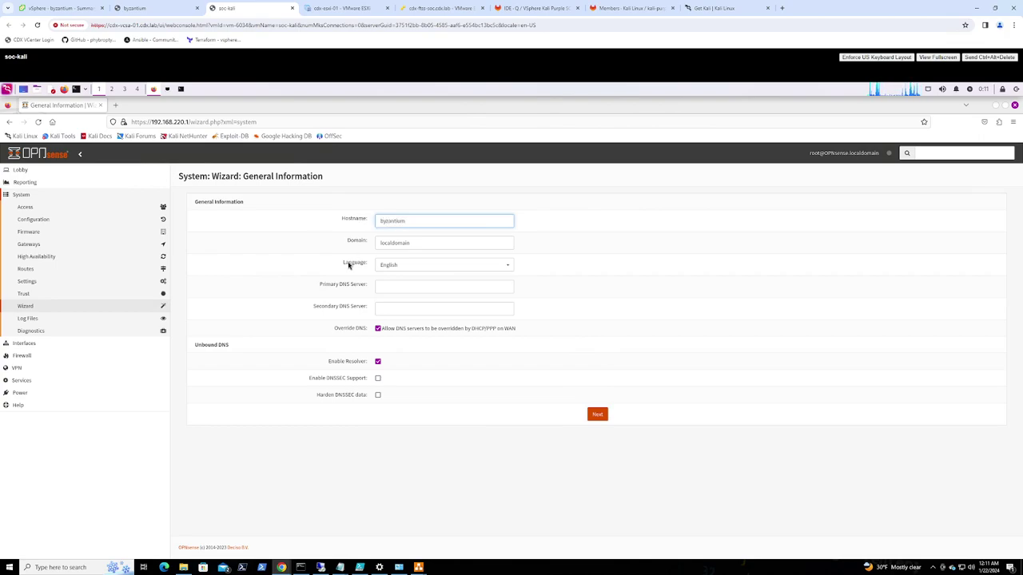
{"action": "key", "text": "Tab"}
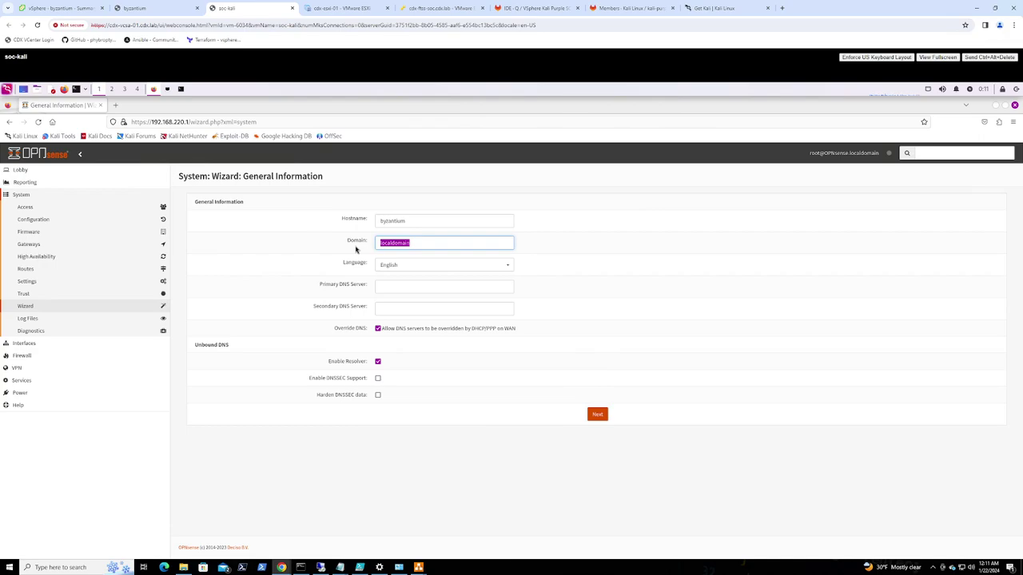
{"action": "type", "text": "cdx"}
{"action": "type", "text": ".la"}
{"action": "type", "text": "s"}
{"action": "mouse_move", "coordinate": [417, 567]}
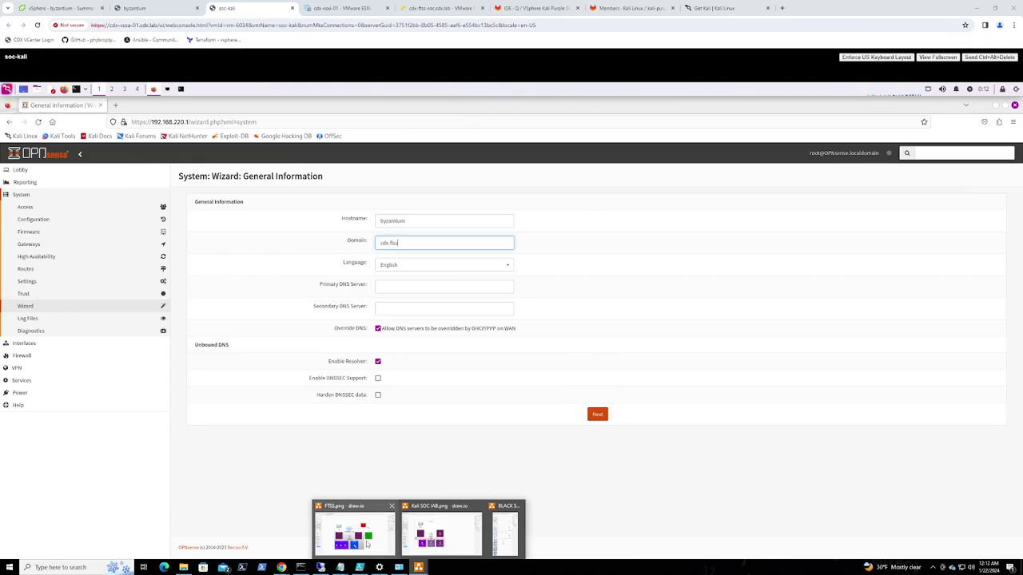
{"action": "left_click", "coordinate": [367, 544]}
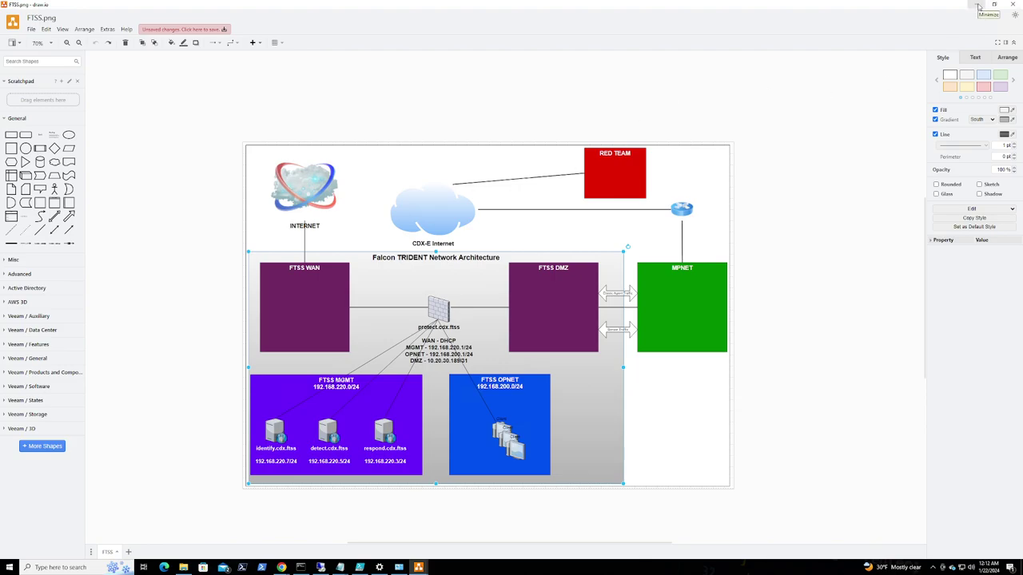
{"action": "left_click", "coordinate": [978, 6]}
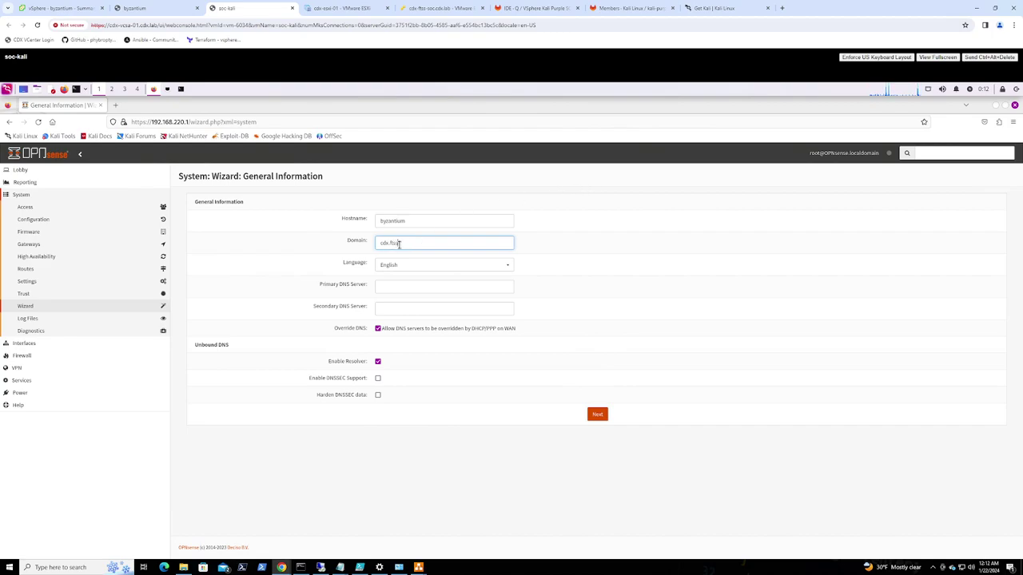
Enter DNS servers 84.200.69.80 and 84.200.70.40 and enable DNSSEC support
{"action": "left_click", "coordinate": [388, 287]}
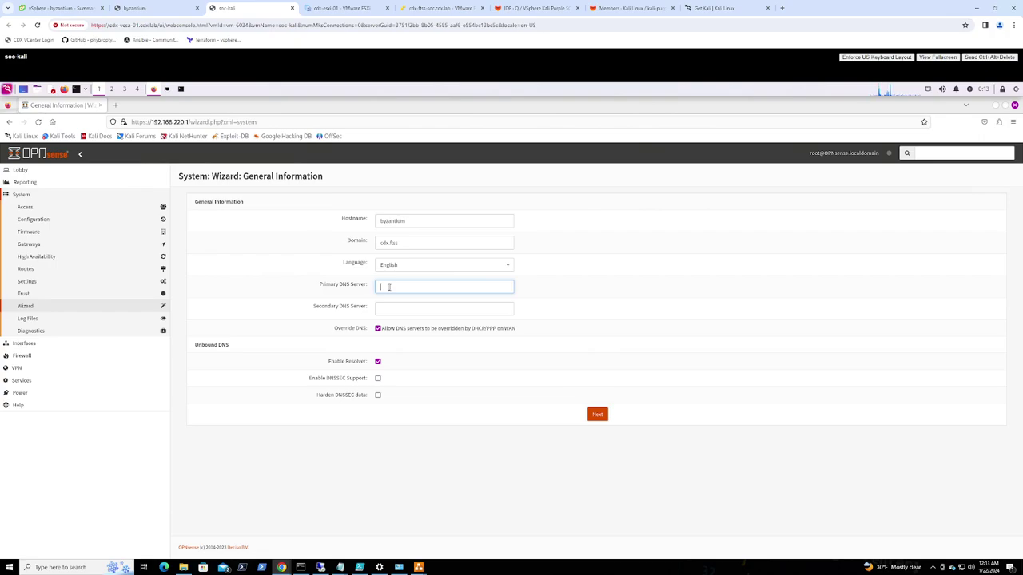
{"action": "type", "text": "8.8"}
{"action": "type", "text": ".8."}
{"action": "type", "text": ".80"}
{"action": "key", "text": "Tab"}
{"action": "type", "text": "84.200.70"}
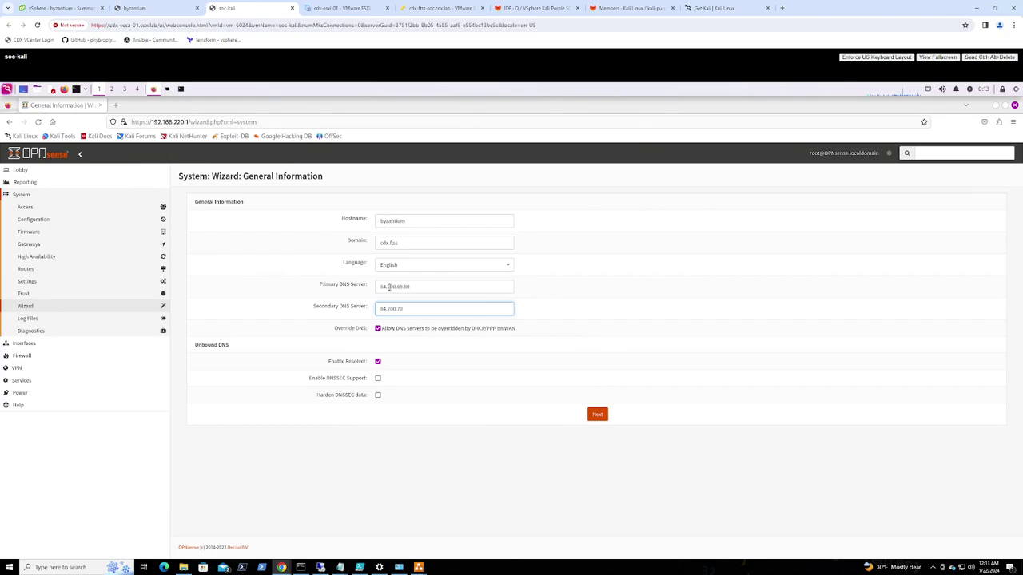
{"action": "type", "text": "40"}
{"action": "left_click", "coordinate": [378, 380]}
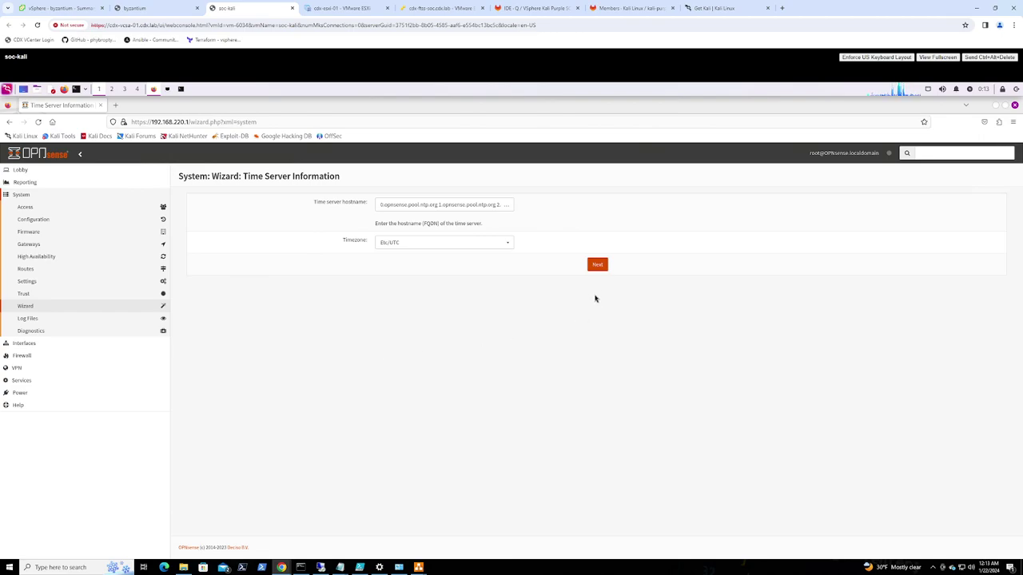
Accept the default time server and WAN settings, rechecking the FTSS diagram along the way
{"action": "left_click", "coordinate": [598, 264]}
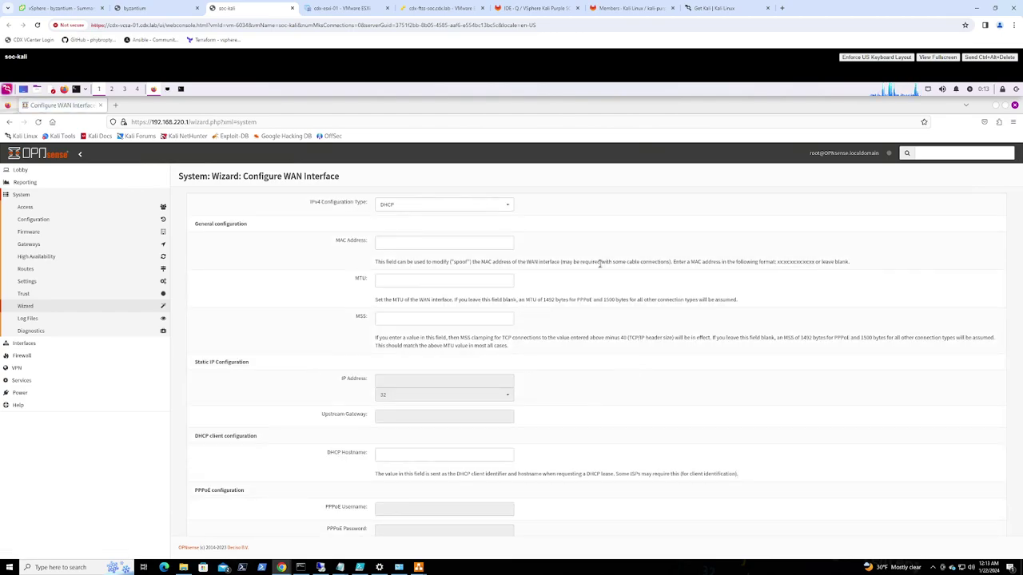
{"action": "scroll", "coordinate": [601, 268], "scroll_direction": "down", "scroll_amount": 2}
{"action": "scroll", "coordinate": [601, 267], "scroll_direction": "up", "scroll_amount": 1}
{"action": "scroll", "coordinate": [601, 267], "scroll_direction": "up", "scroll_amount": 1}
{"action": "scroll", "coordinate": [607, 336], "scroll_direction": "down", "scroll_amount": 10}
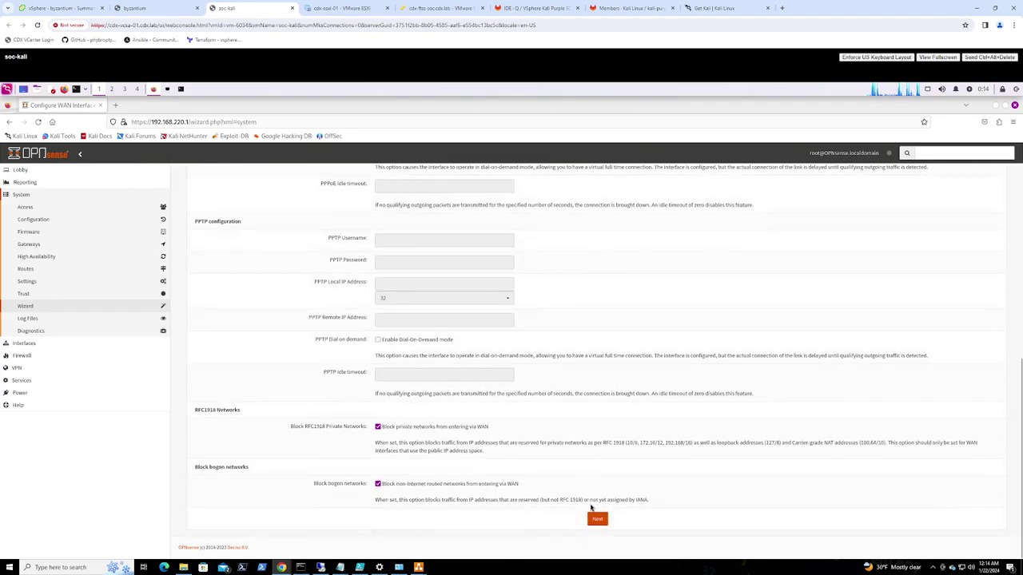
{"action": "left_click", "coordinate": [599, 520]}
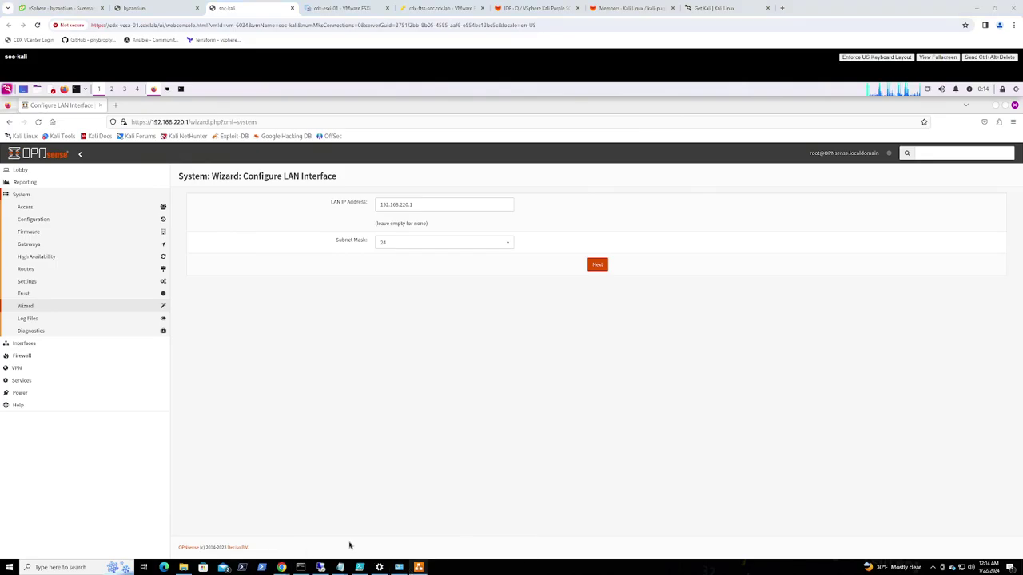
{"action": "left_click", "coordinate": [417, 567]}
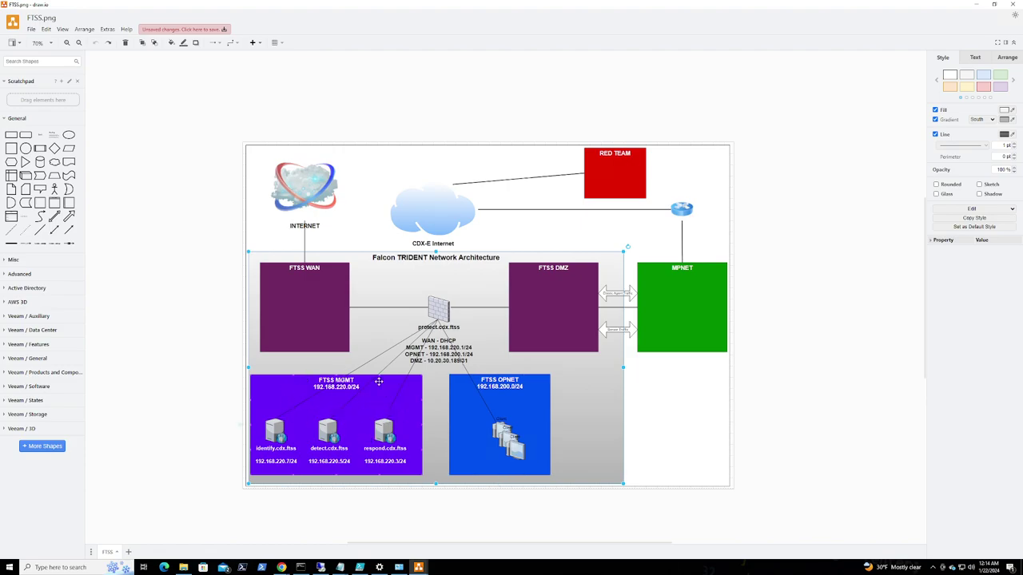
{"action": "left_click", "coordinate": [979, 4]}
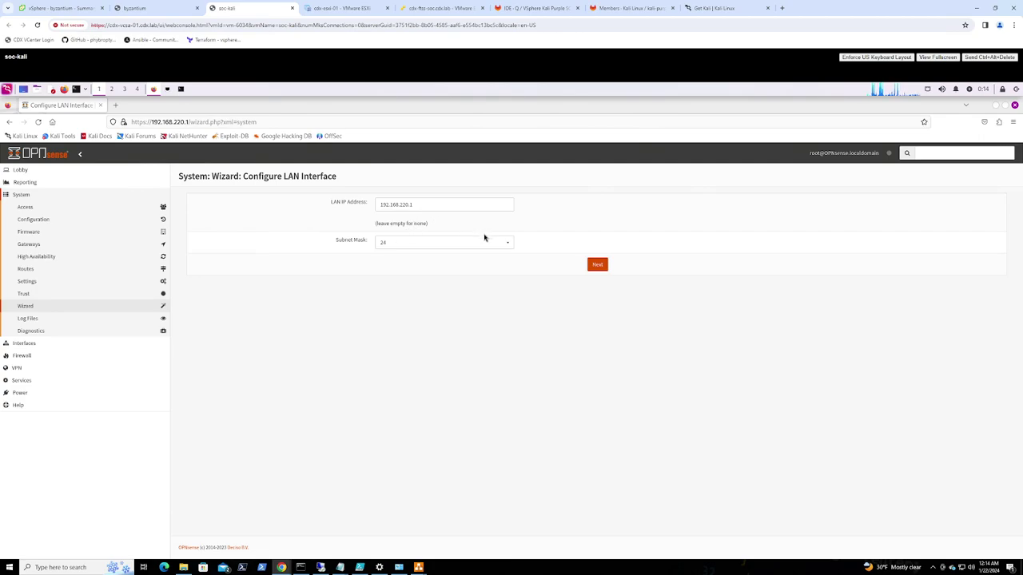
Keep the existing LAN address and root password, then reload to apply the wizard configuration
{"action": "left_click", "coordinate": [598, 266]}
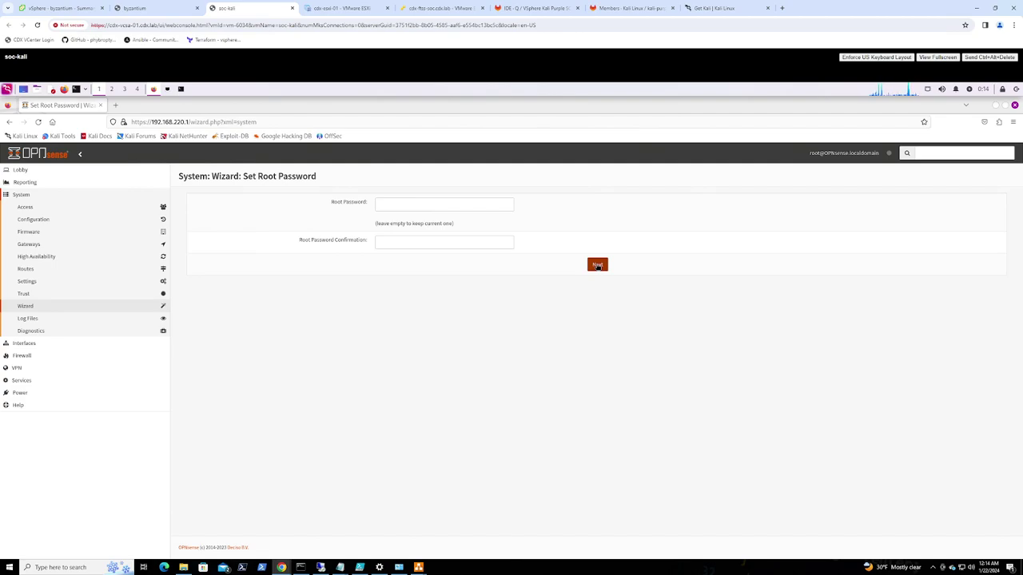
{"action": "left_click", "coordinate": [597, 266]}
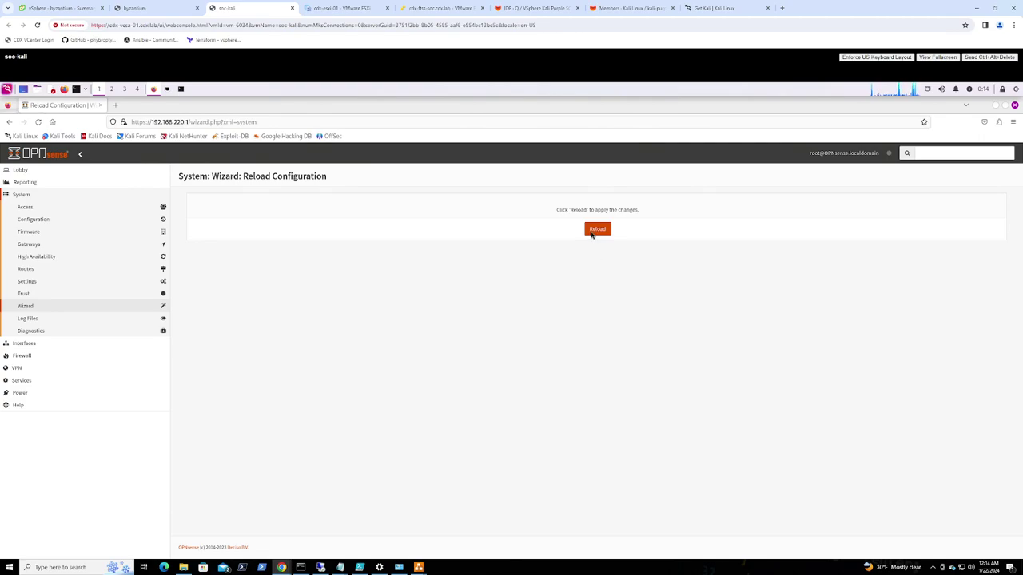
{"action": "left_click", "coordinate": [599, 229]}
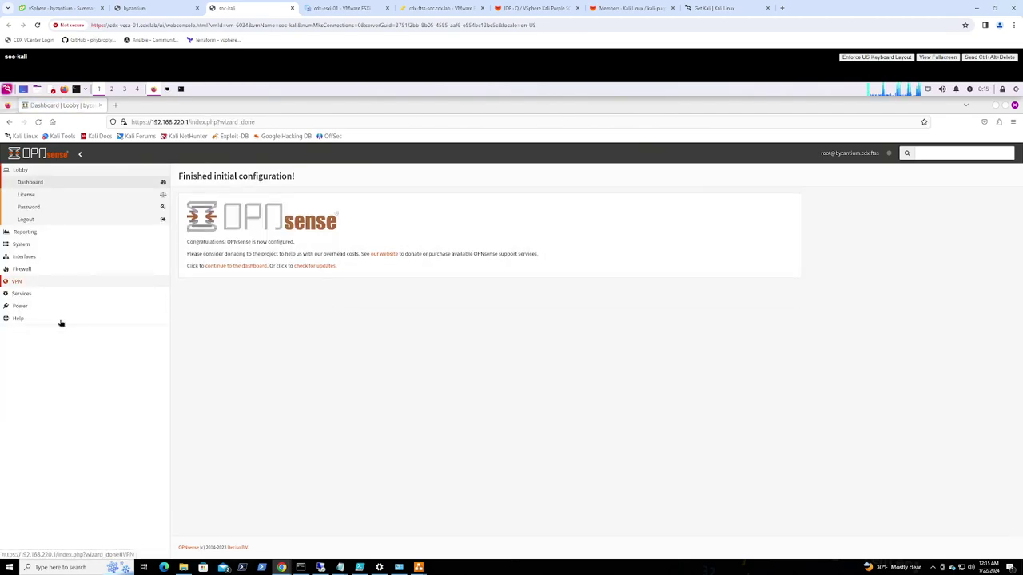
From the dashboard, open Interfaces > Assignments to list the LAN, OPT1, OPT2 and WAN ports
{"action": "left_click", "coordinate": [32, 183]}
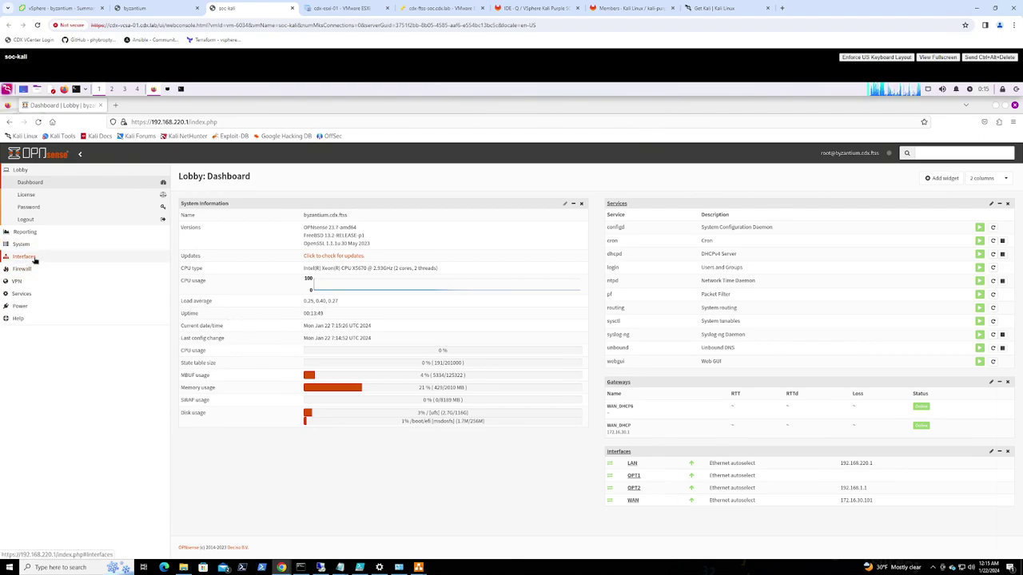
{"action": "left_click", "coordinate": [24, 256]}
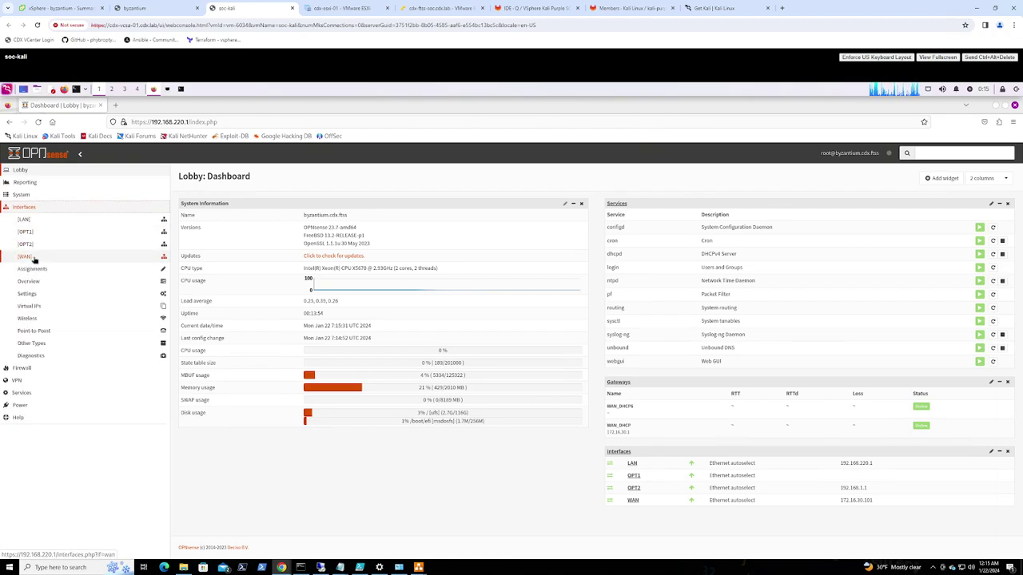
{"action": "left_click", "coordinate": [33, 270]}
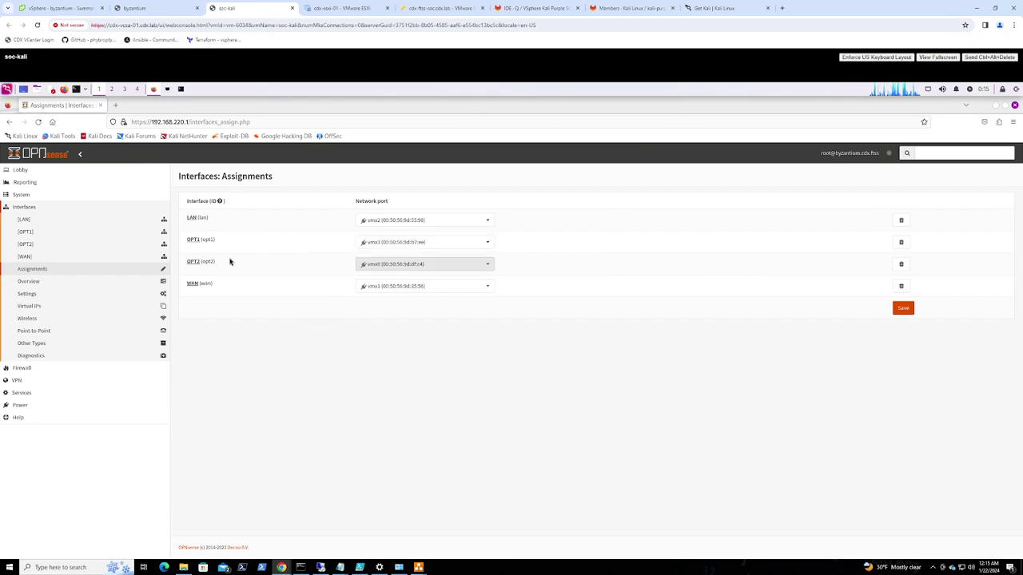
Set the LAN interface (vmx2) description to SOC_MGMT and save it
{"action": "left_click", "coordinate": [191, 219]}
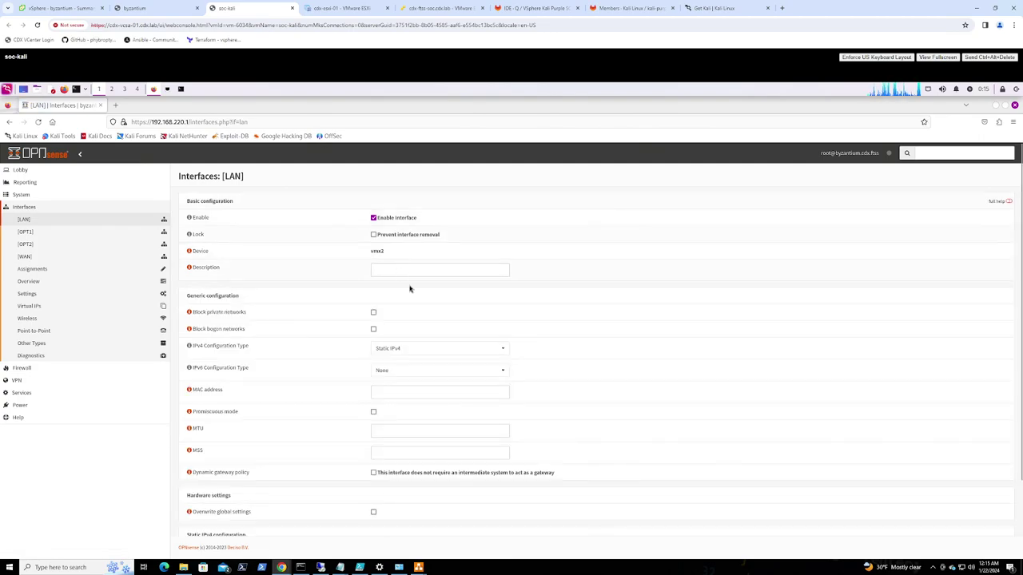
{"action": "scroll", "coordinate": [325, 358], "scroll_direction": "down", "scroll_amount": 2}
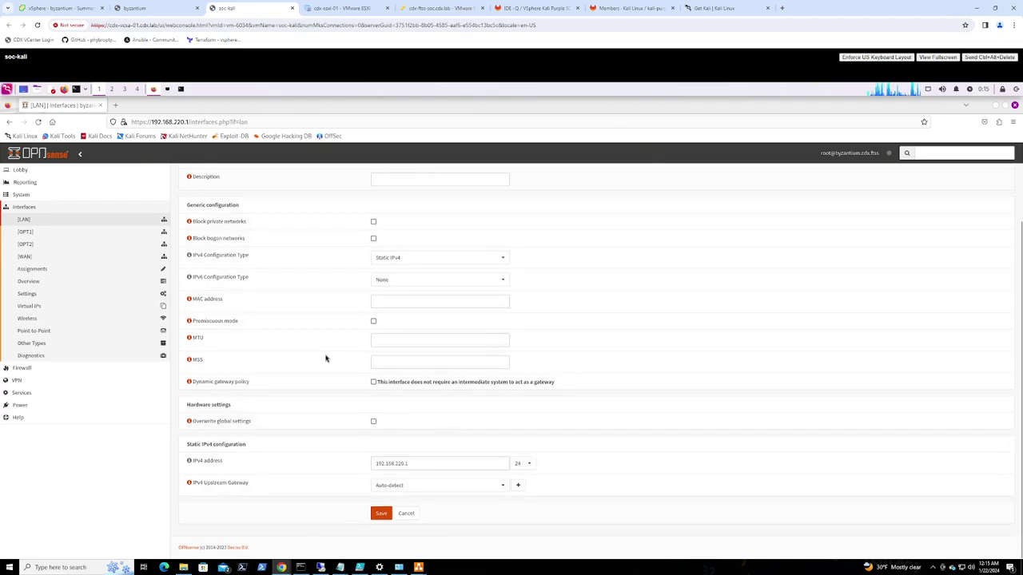
{"action": "scroll", "coordinate": [325, 358], "scroll_direction": "up", "scroll_amount": 2}
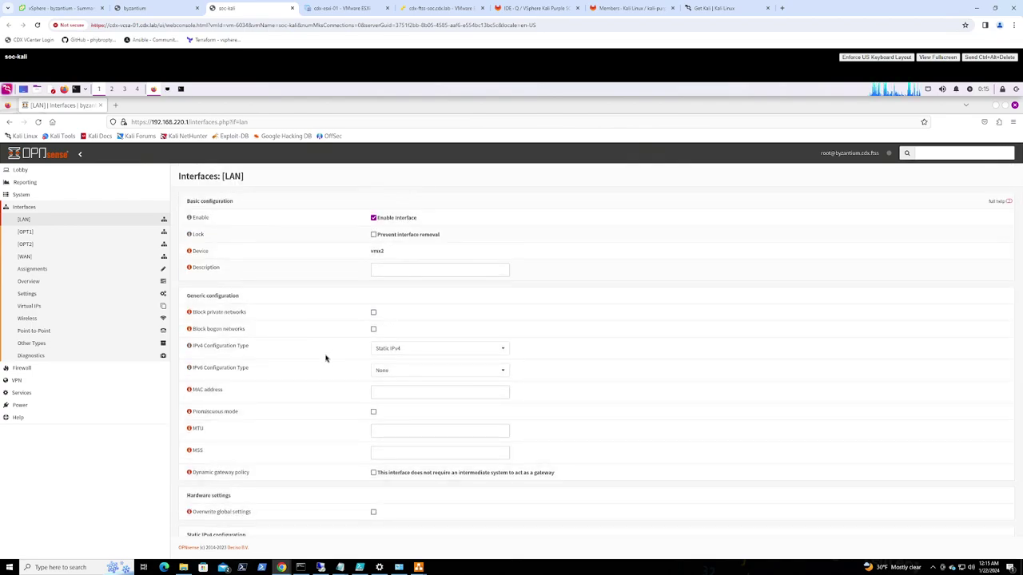
{"action": "left_click", "coordinate": [390, 268]}
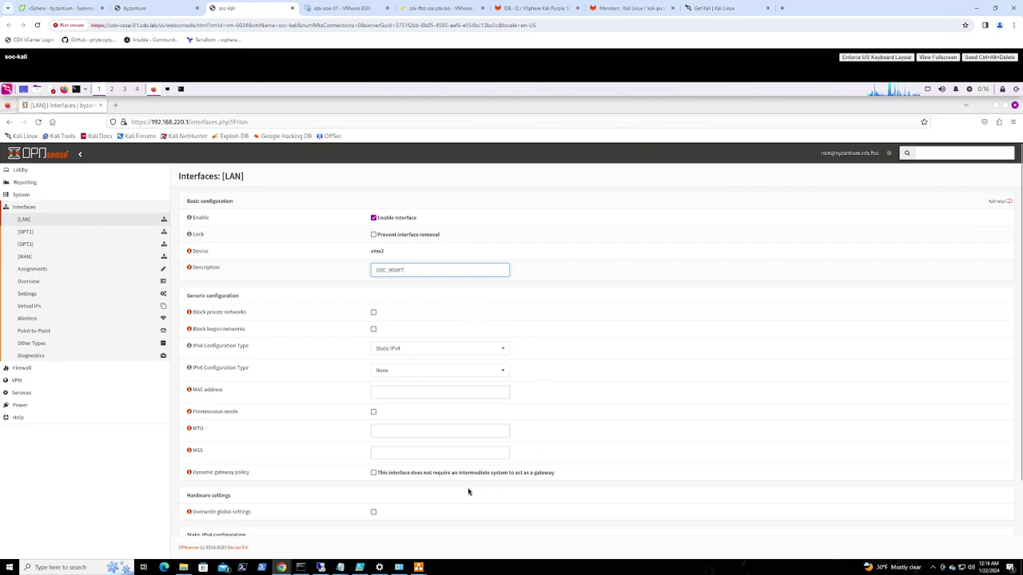
{"action": "scroll", "coordinate": [463, 492], "scroll_direction": "down", "scroll_amount": 2}
{"action": "left_click", "coordinate": [380, 514]}
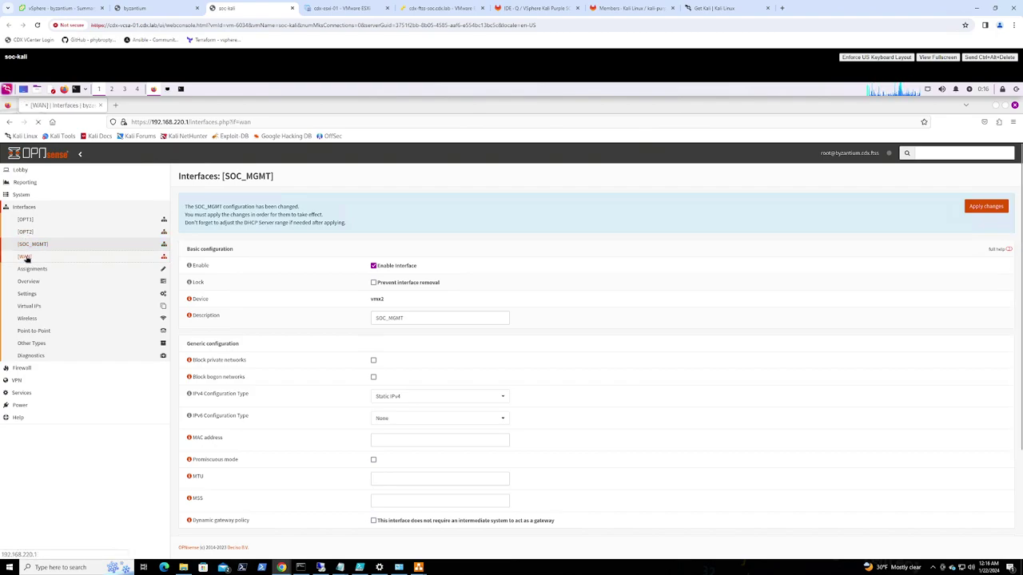
Rename the WAN interface to SOC_WAN through its description and save it
{"action": "left_click", "coordinate": [27, 258]}
{"action": "left_click", "coordinate": [403, 314]}
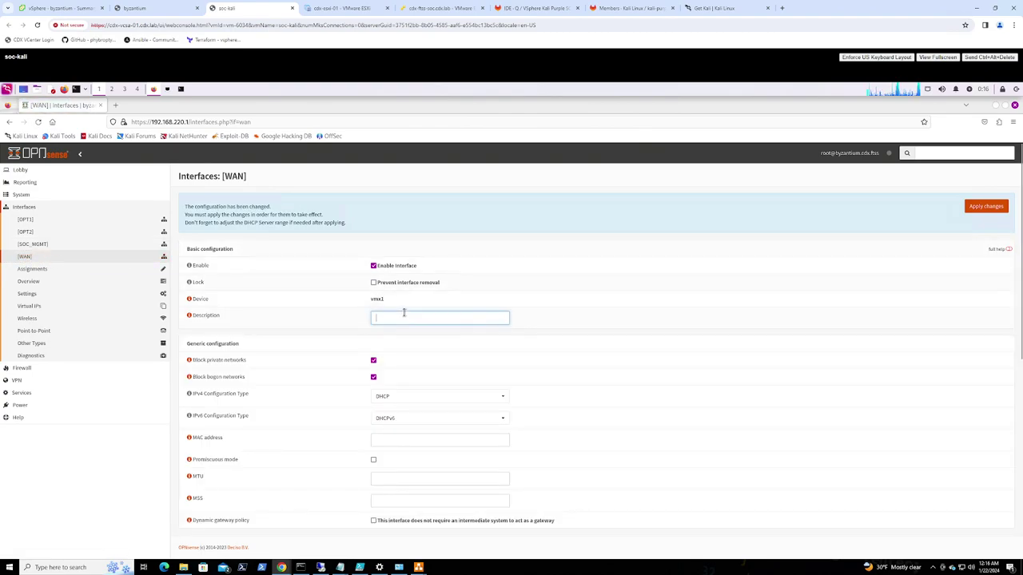
{"action": "type", "text": "SOC_WAN"}
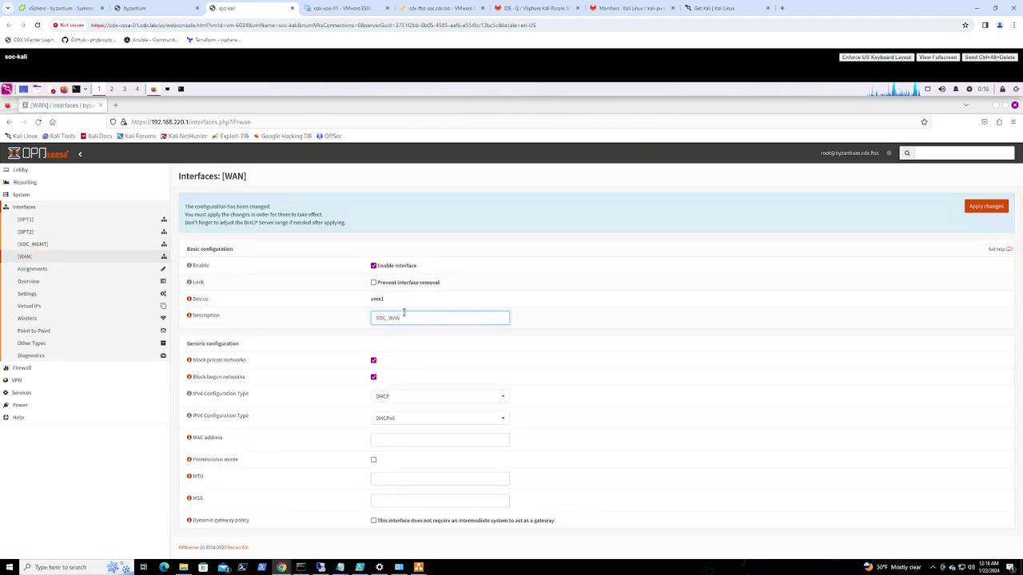
{"action": "scroll", "coordinate": [457, 464], "scroll_direction": "down", "scroll_amount": 5}
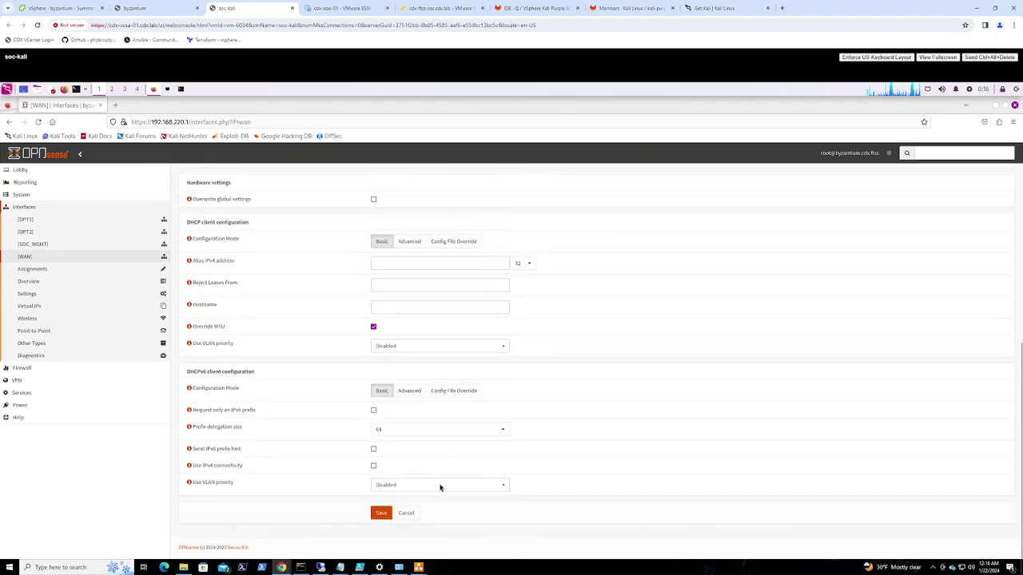
{"action": "left_click", "coordinate": [382, 513]}
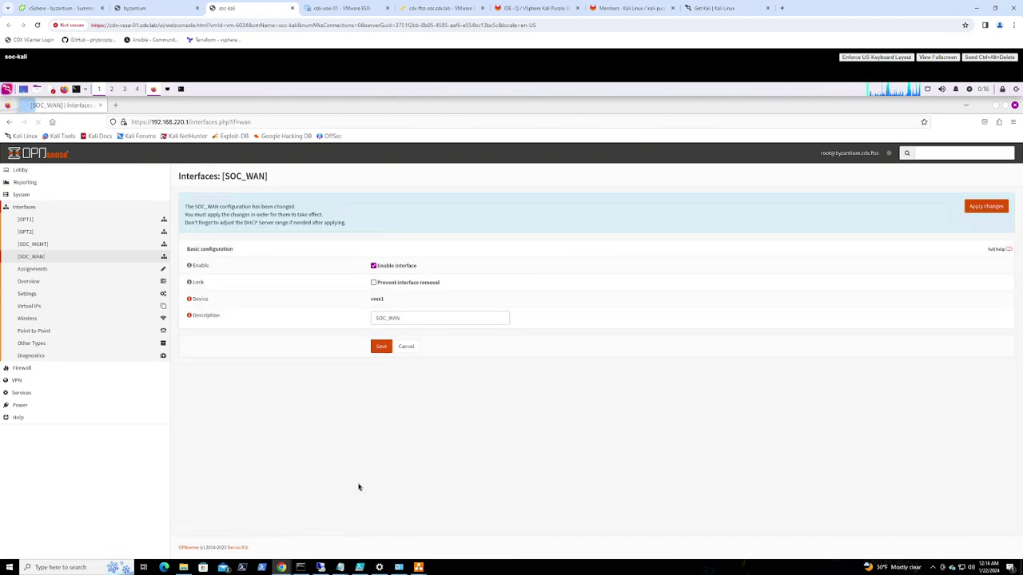
Rename the OPT1 interface to SOC_OPNET and save it
{"action": "left_click", "coordinate": [25, 218]}
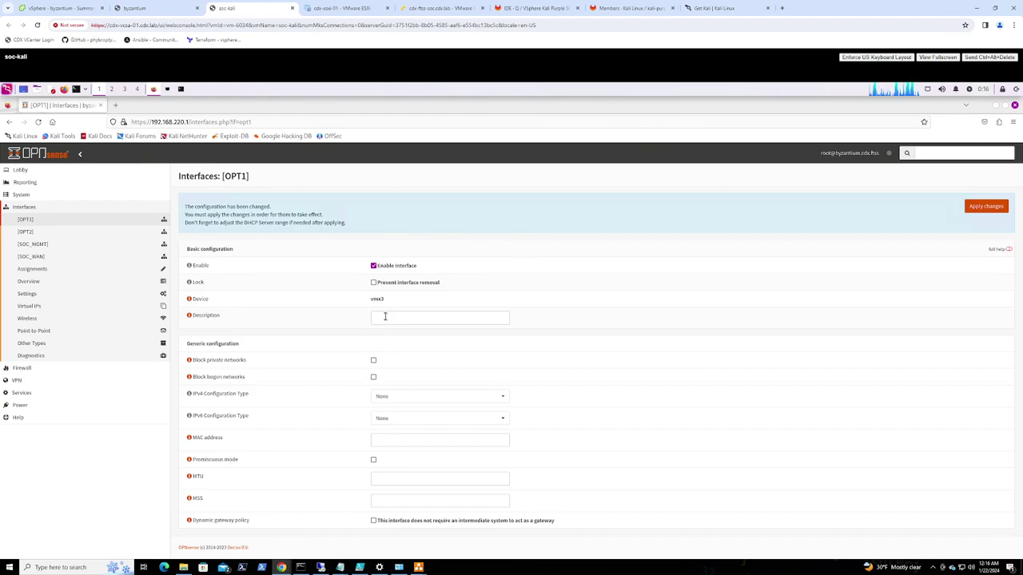
{"action": "left_click", "coordinate": [384, 316]}
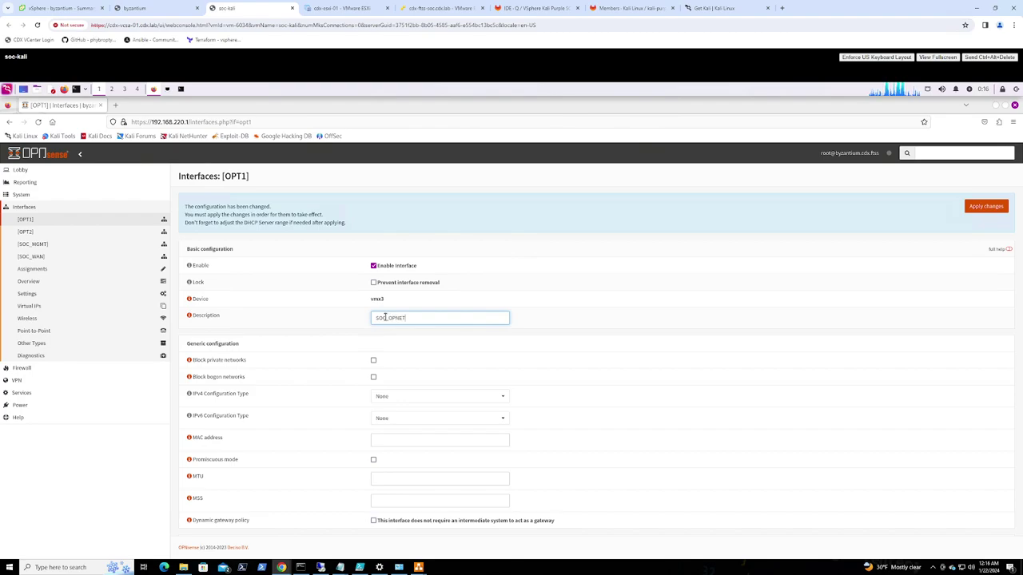
{"action": "scroll", "coordinate": [397, 507], "scroll_direction": "down", "scroll_amount": 2}
{"action": "left_click", "coordinate": [382, 514]}
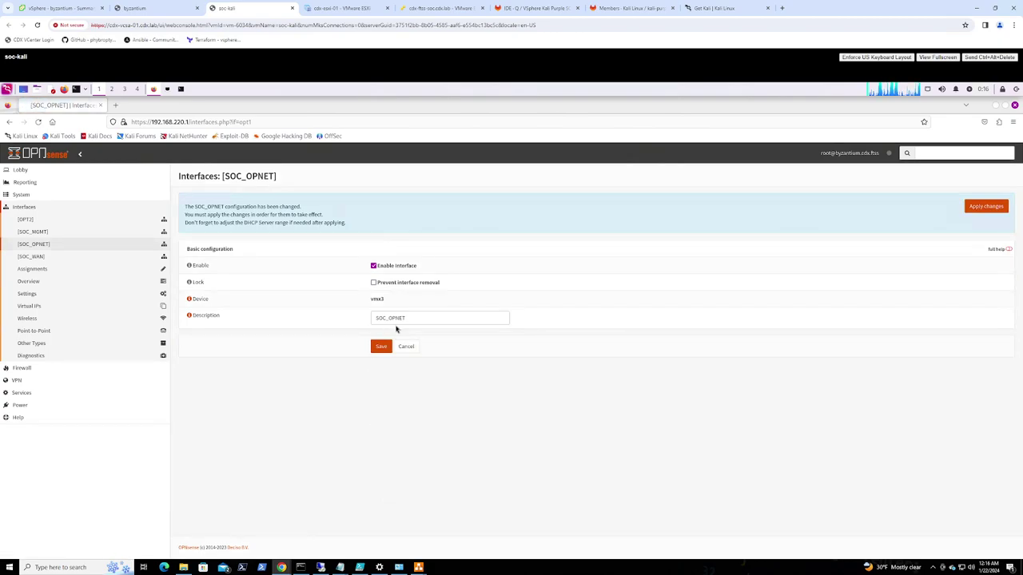
Rename the OPT2 interface to SOC_DMZ and save it
{"action": "left_click", "coordinate": [160, 219]}
{"action": "left_click", "coordinate": [393, 318]}
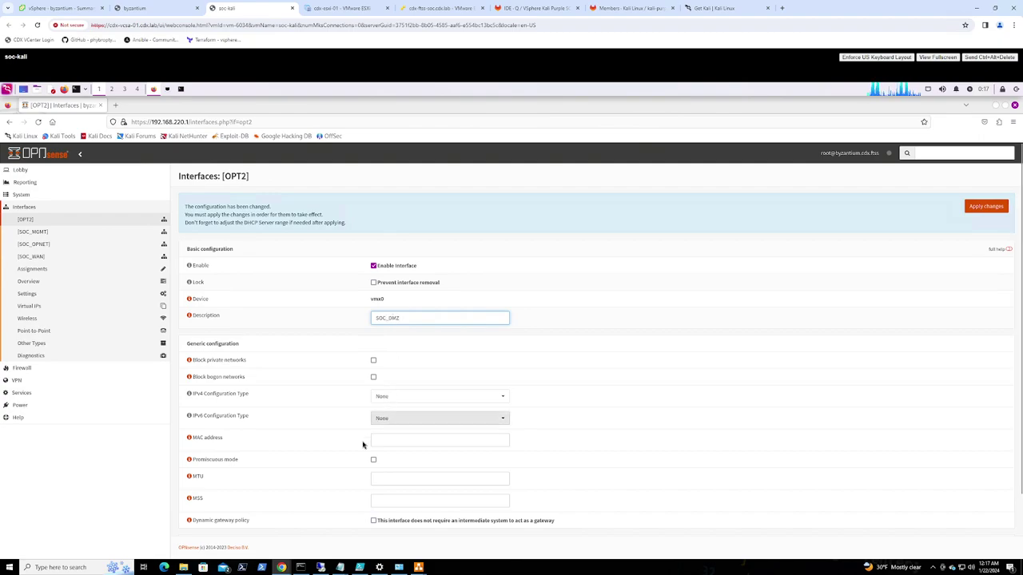
{"action": "scroll", "coordinate": [363, 445], "scroll_direction": "down", "scroll_amount": 2}
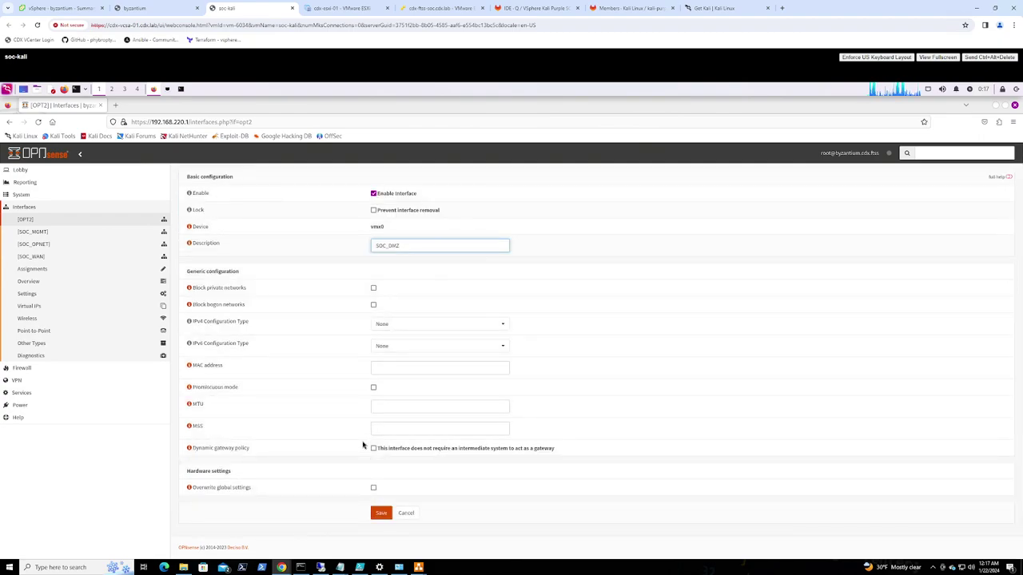
{"action": "left_click", "coordinate": [380, 513]}
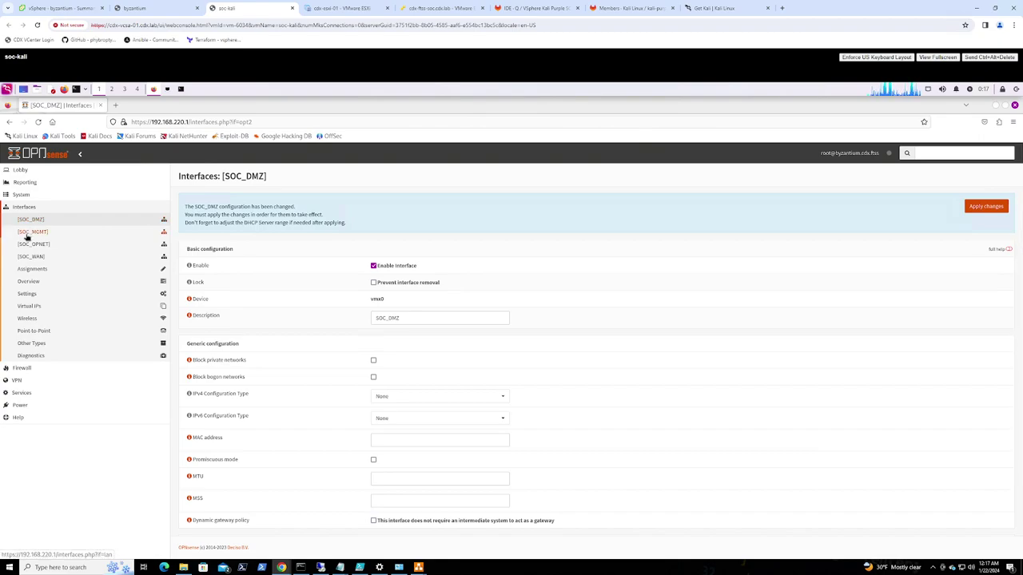
Open the SOC_OPNET settings and consult the FTSS.png network diagram in draw.io
{"action": "left_click", "coordinate": [29, 249]}
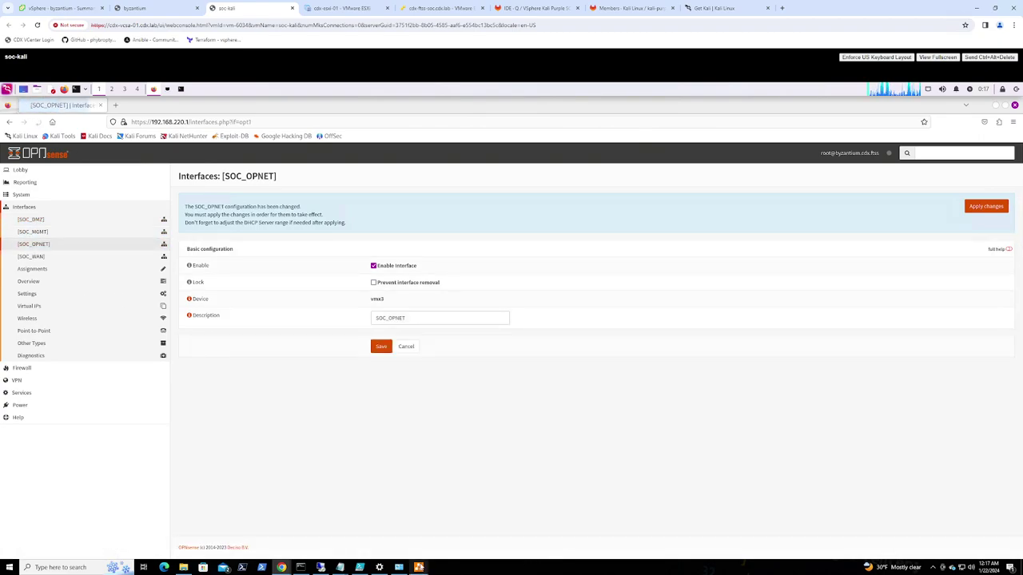
{"action": "mouse_move", "coordinate": [417, 568]}
{"action": "left_click", "coordinate": [379, 527]}
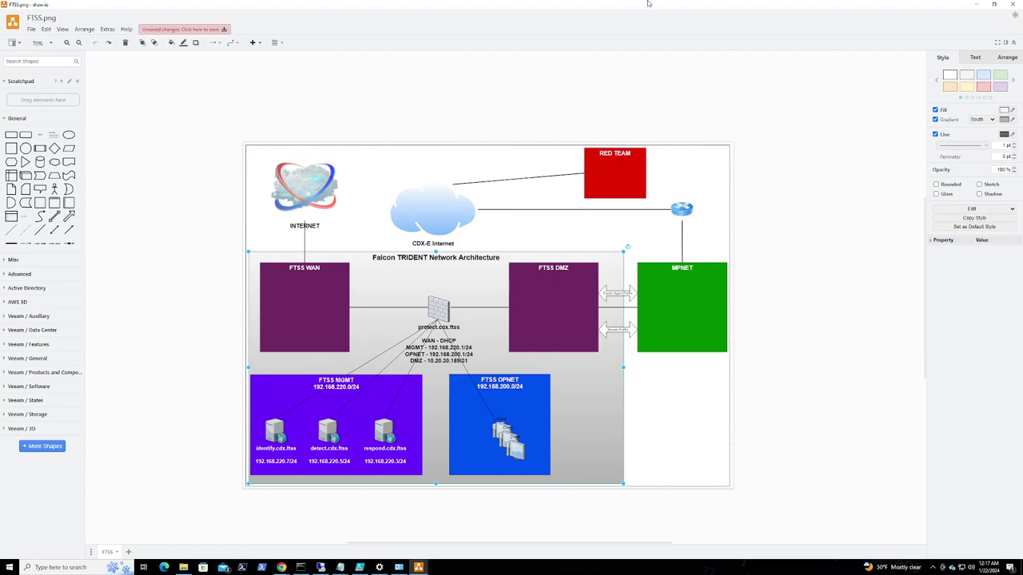
{"action": "left_click", "coordinate": [976, 5]}
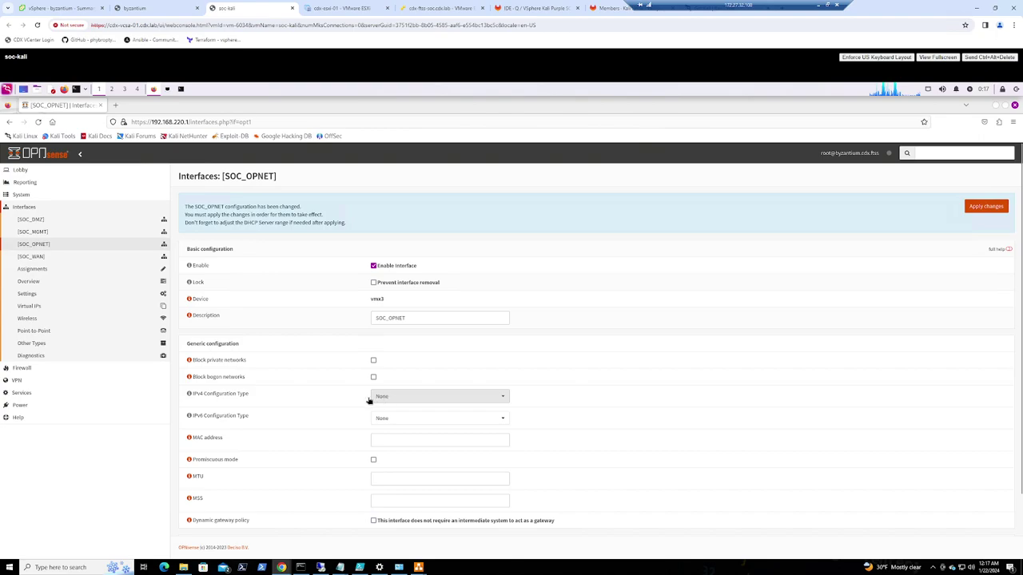
Configure SOC_OPNET as Static IPv4 192.168.200.1 with a /24 prefix and save
{"action": "left_click", "coordinate": [415, 397]}
{"action": "left_click", "coordinate": [393, 423]}
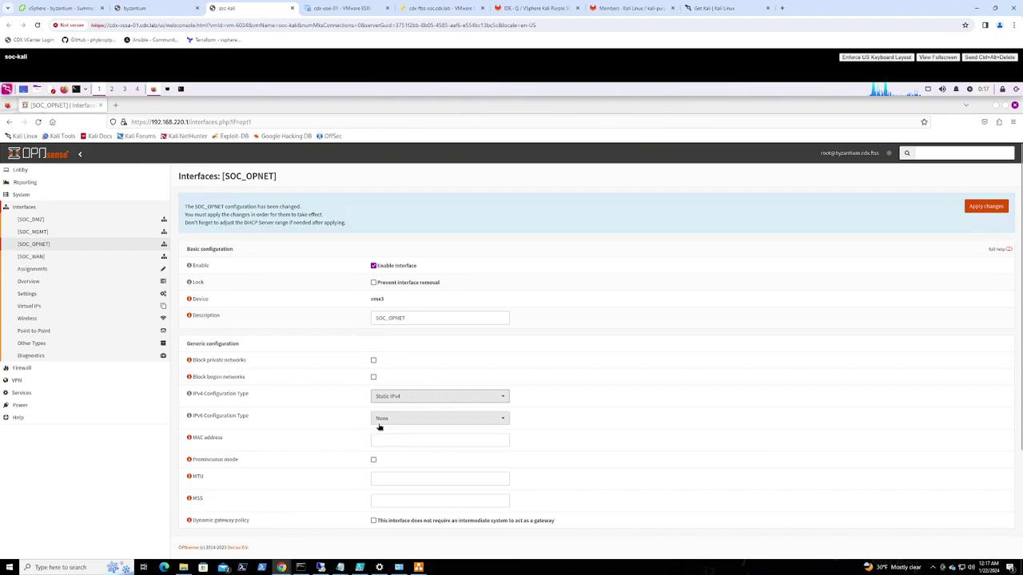
{"action": "scroll", "coordinate": [312, 443], "scroll_direction": "down", "scroll_amount": 1}
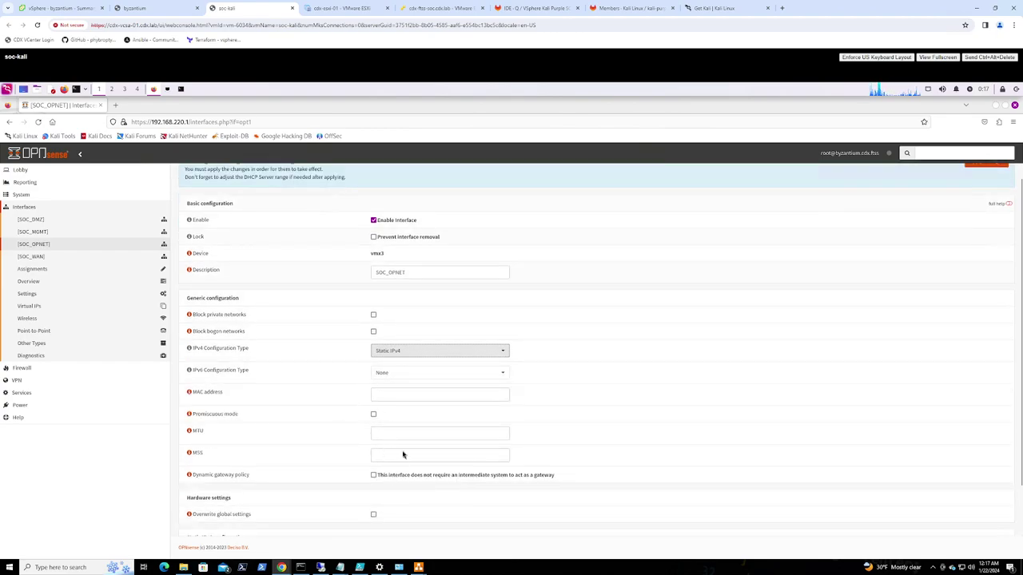
{"action": "scroll", "coordinate": [403, 413], "scroll_direction": "down", "scroll_amount": 2}
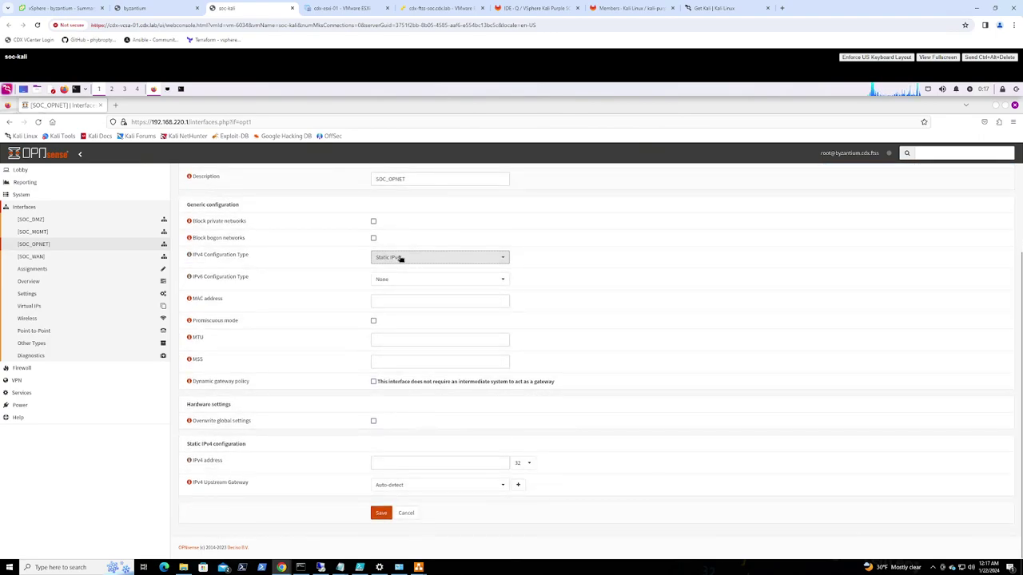
{"action": "left_click", "coordinate": [381, 463]}
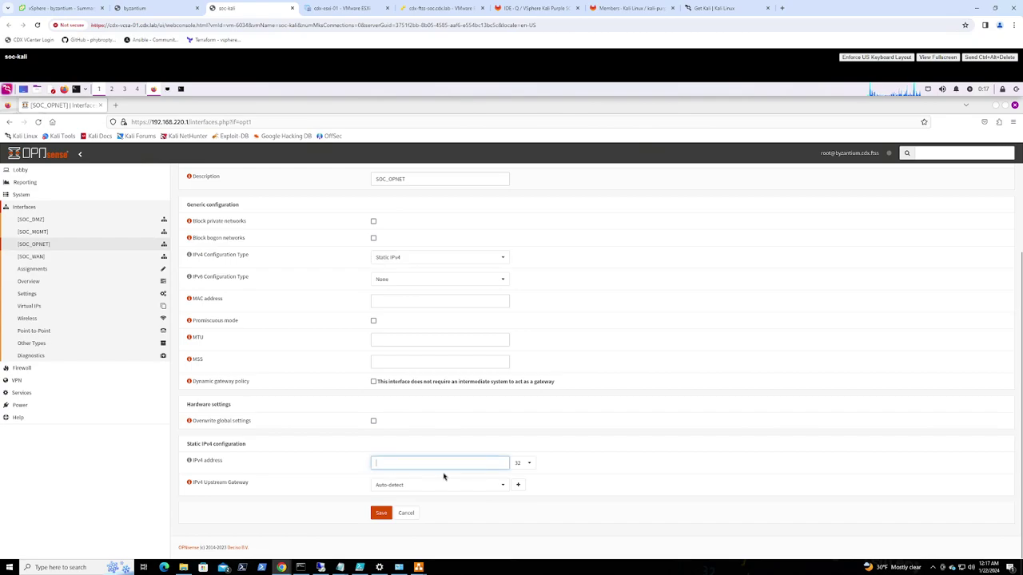
{"action": "type", "text": "192.168.200.1"}
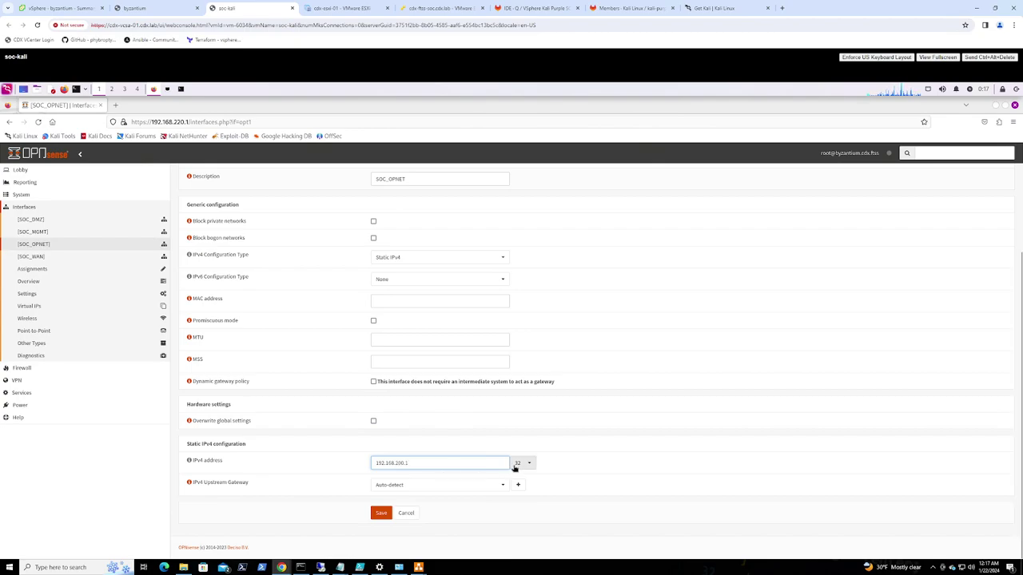
{"action": "left_click", "coordinate": [519, 462]}
{"action": "left_click", "coordinate": [524, 438]}
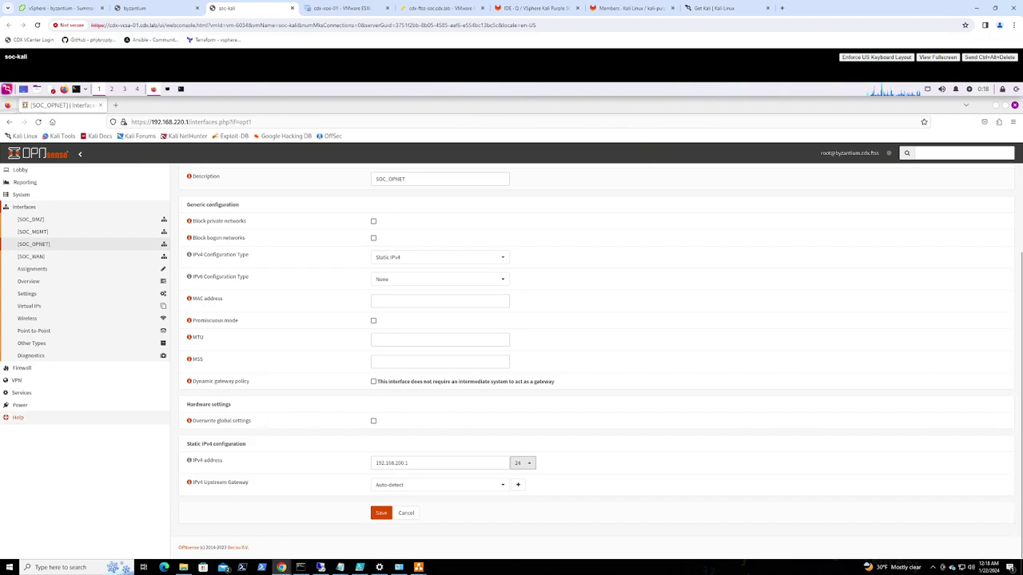
{"action": "left_click", "coordinate": [380, 514]}
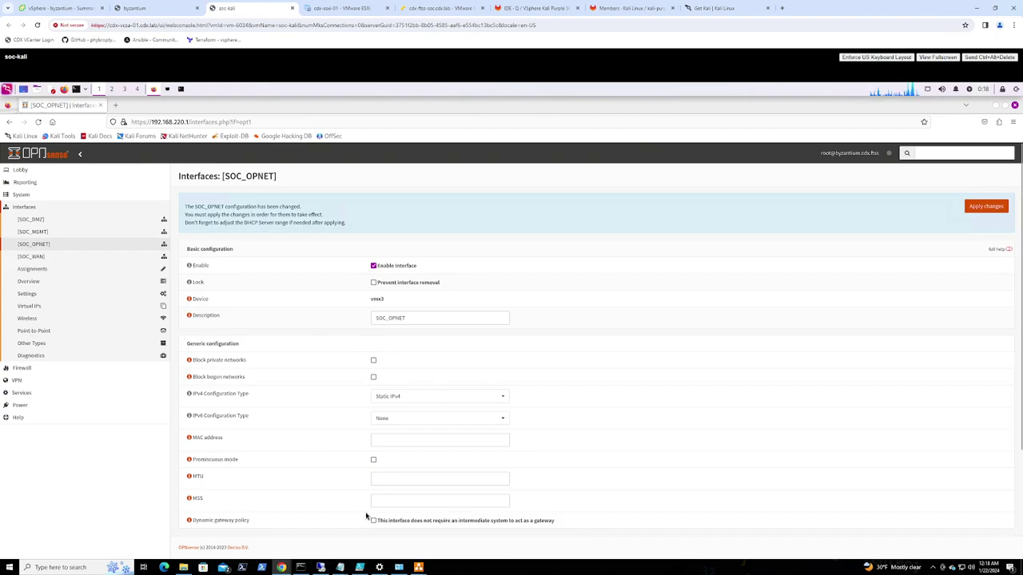
{"action": "scroll", "coordinate": [345, 448], "scroll_direction": "down", "scroll_amount": 3}
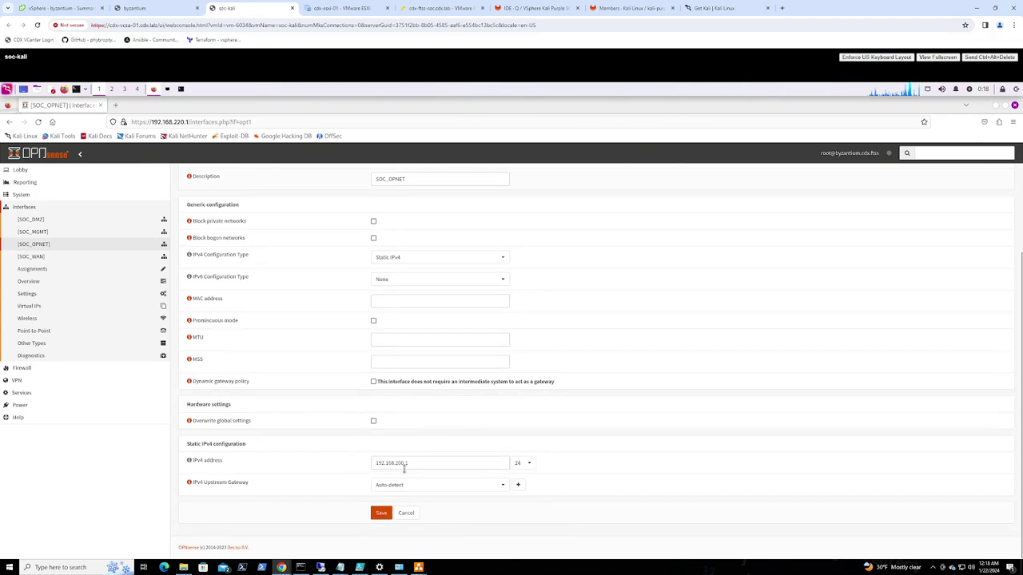
{"action": "left_click", "coordinate": [38, 234]}
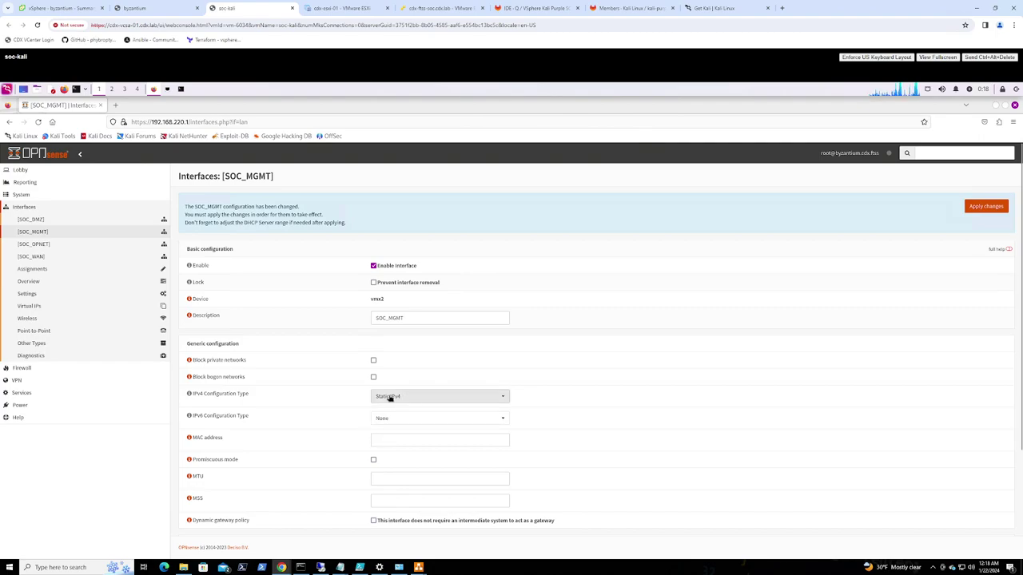
Configure SOC_DMZ as Static IPv4 10.20.30.189 with a /24 prefix and save
{"action": "scroll", "coordinate": [390, 397], "scroll_direction": "down", "scroll_amount": 3}
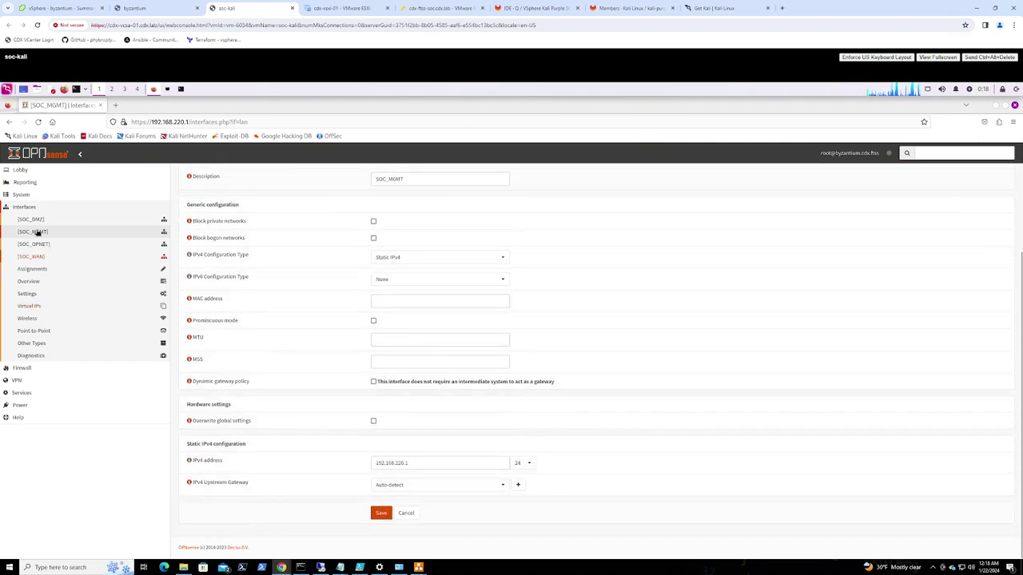
{"action": "left_click", "coordinate": [32, 220]}
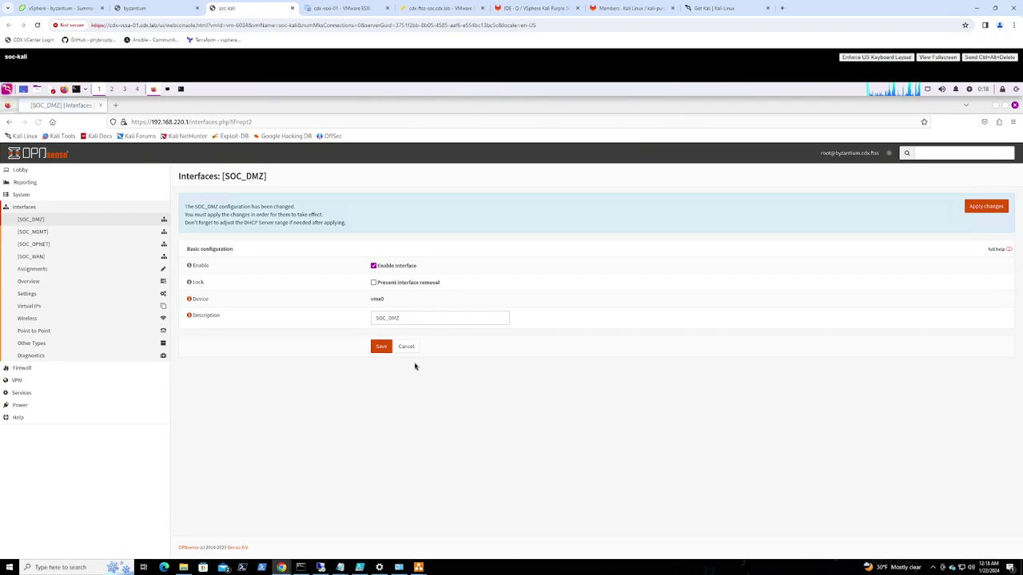
{"action": "left_click", "coordinate": [409, 399]}
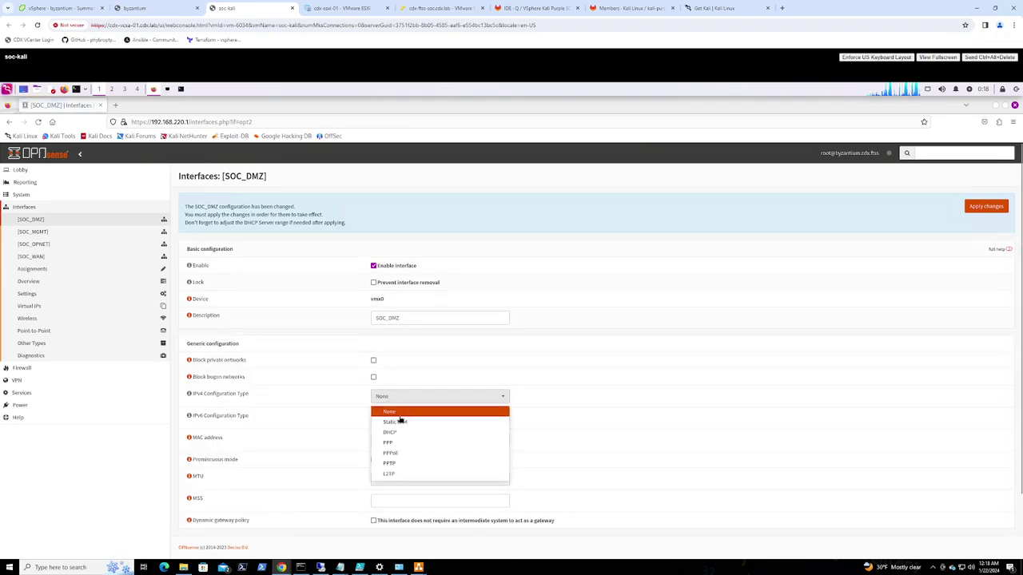
{"action": "left_click", "coordinate": [396, 424]}
{"action": "scroll", "coordinate": [376, 456], "scroll_direction": "down", "scroll_amount": 3}
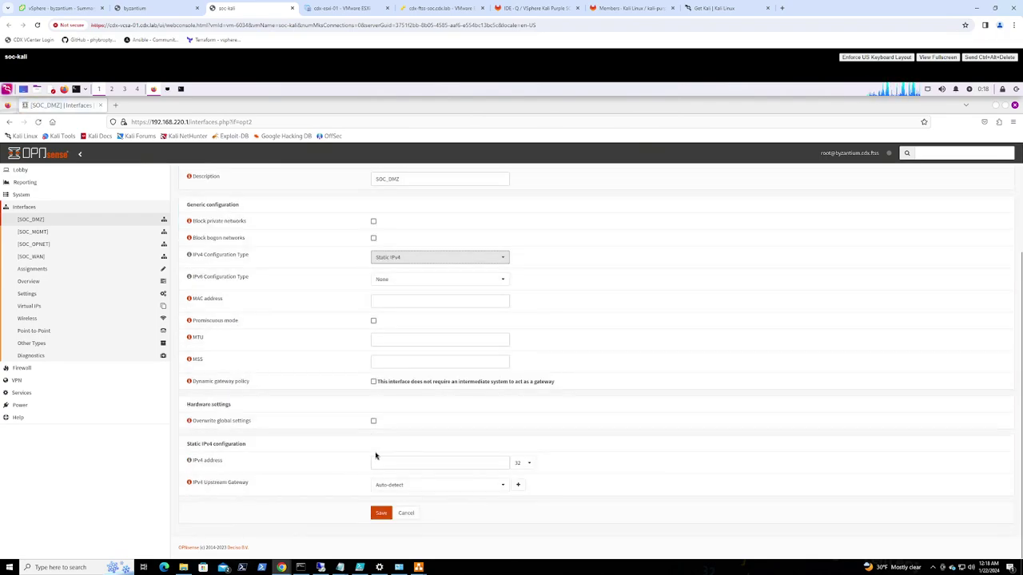
{"action": "left_click", "coordinate": [392, 463]}
{"action": "type", "text": "10.20.30.189"}
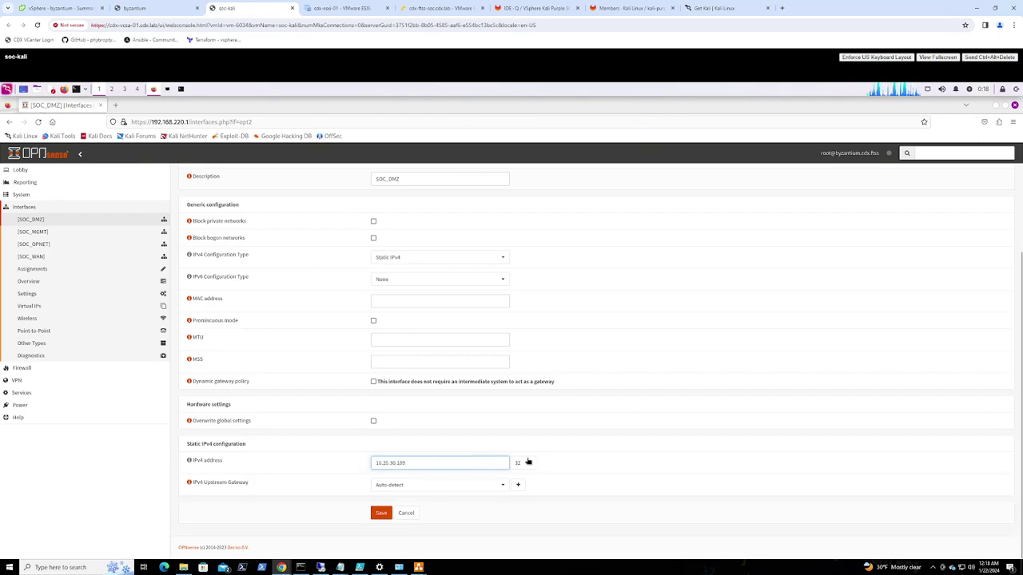
{"action": "left_click", "coordinate": [523, 463]}
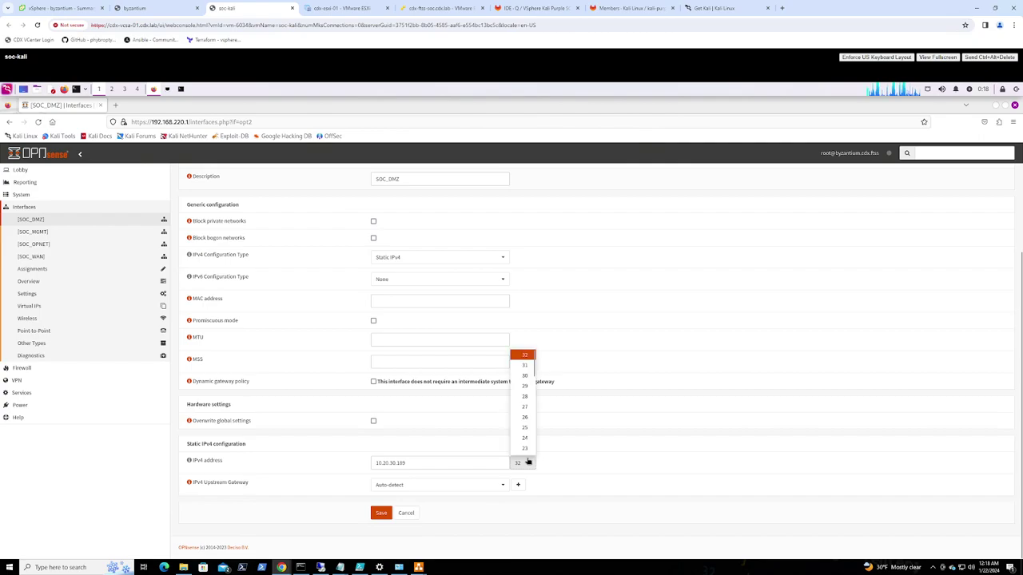
{"action": "left_click", "coordinate": [523, 438]}
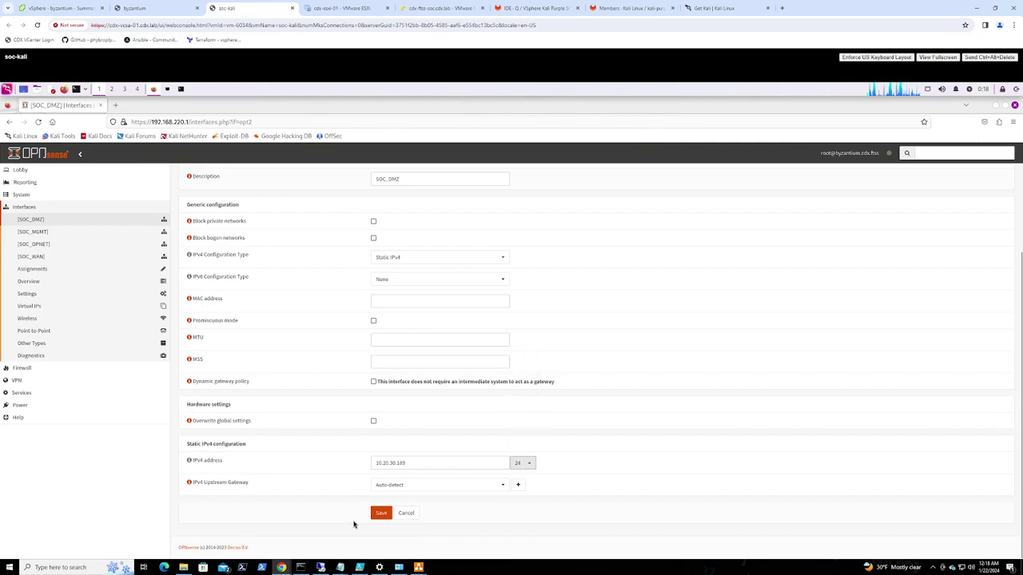
{"action": "left_click", "coordinate": [381, 513]}
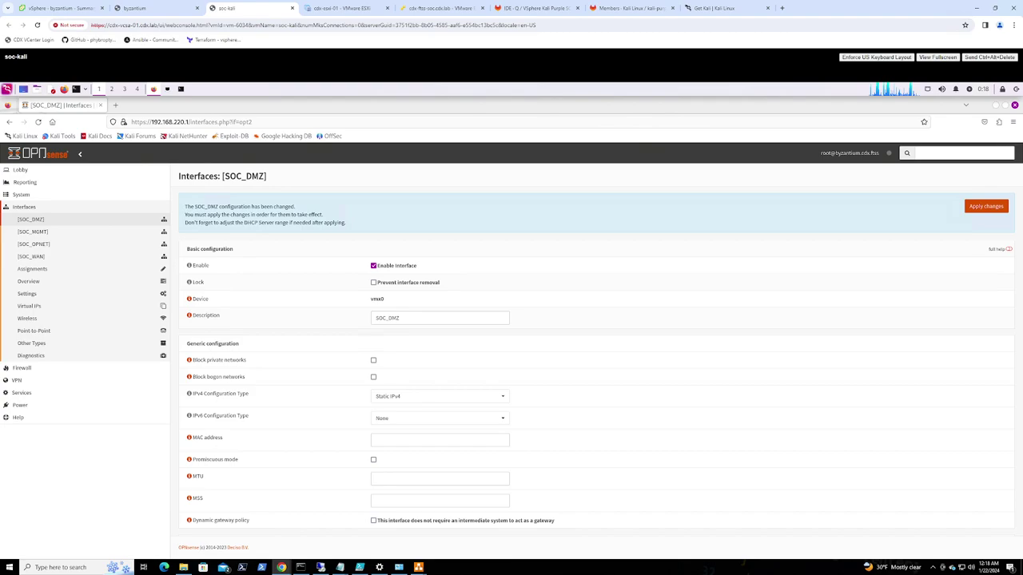
Reload the dashboard to check interface addresses, then reopen SOC_OPNET from the Interfaces widget
{"action": "left_click", "coordinate": [22, 170]}
{"action": "left_click", "coordinate": [32, 182]}
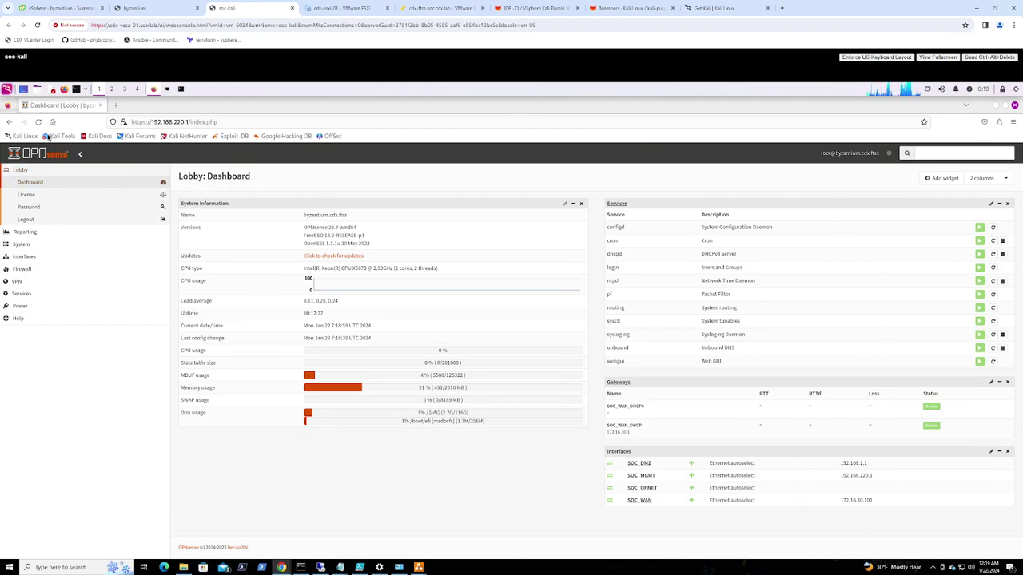
{"action": "left_click", "coordinate": [38, 121]}
{"action": "left_click", "coordinate": [651, 489]}
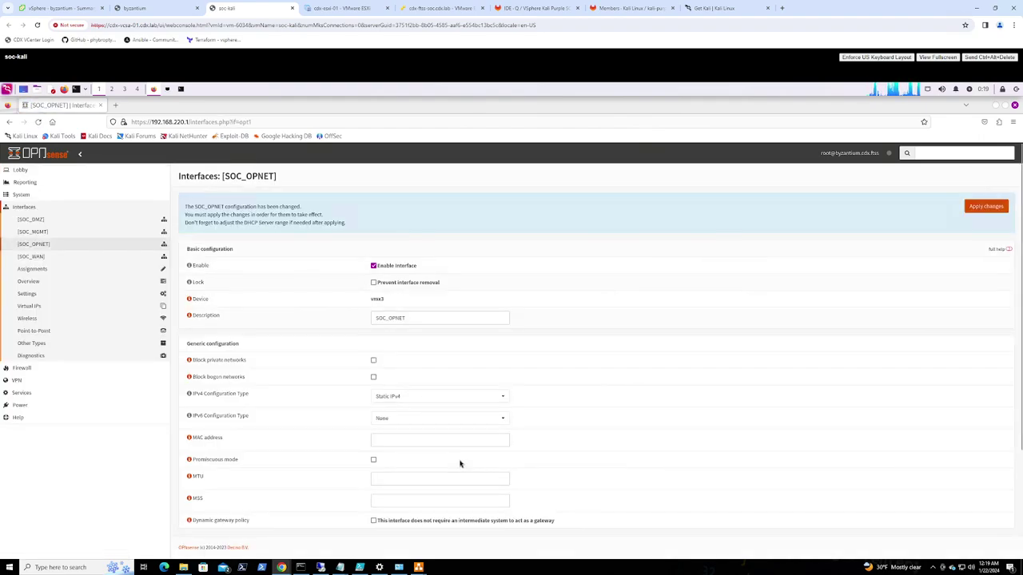
{"action": "scroll", "coordinate": [459, 463], "scroll_direction": "down", "scroll_amount": 3}
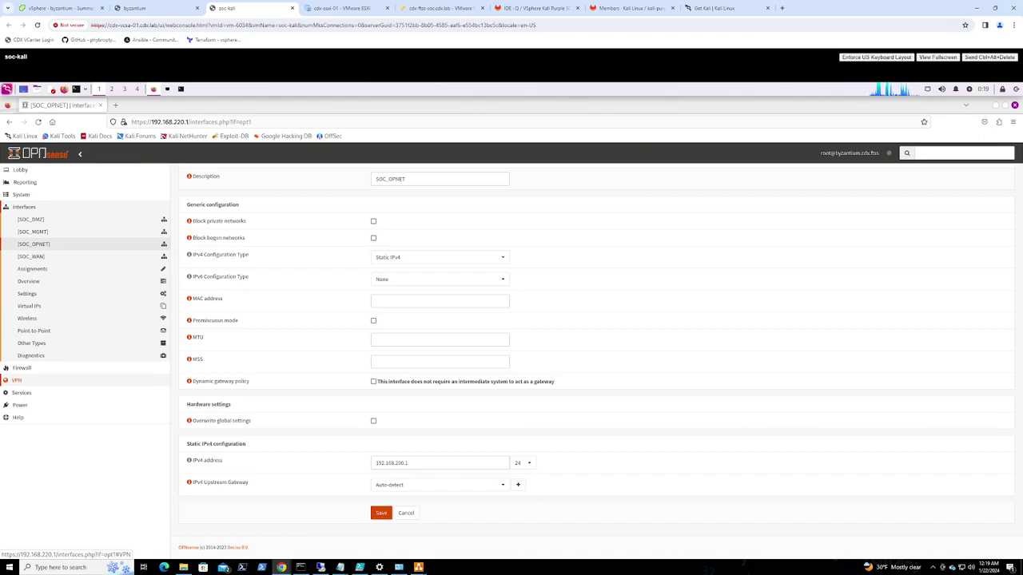
{"action": "left_click", "coordinate": [24, 207]}
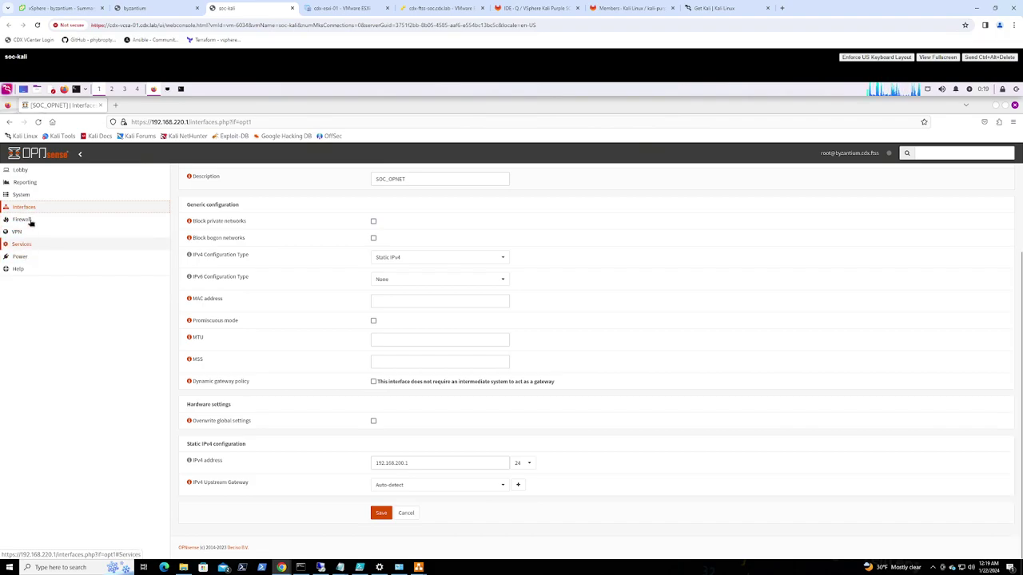
{"action": "left_click", "coordinate": [20, 195]}
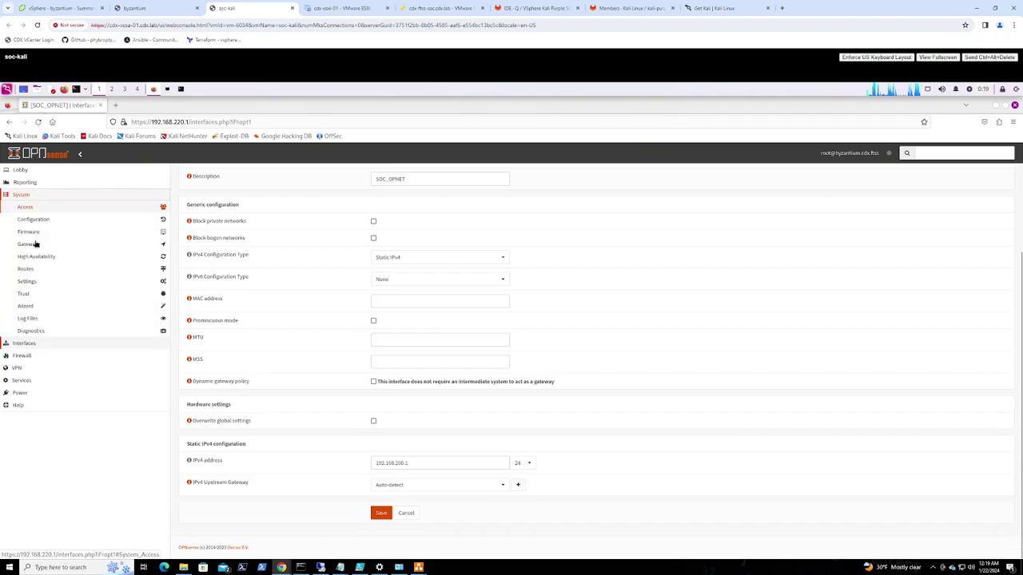
In System > Settings > Administration, set the web GUI port to 8443, enable SSH, and save
{"action": "left_click", "coordinate": [30, 283]}
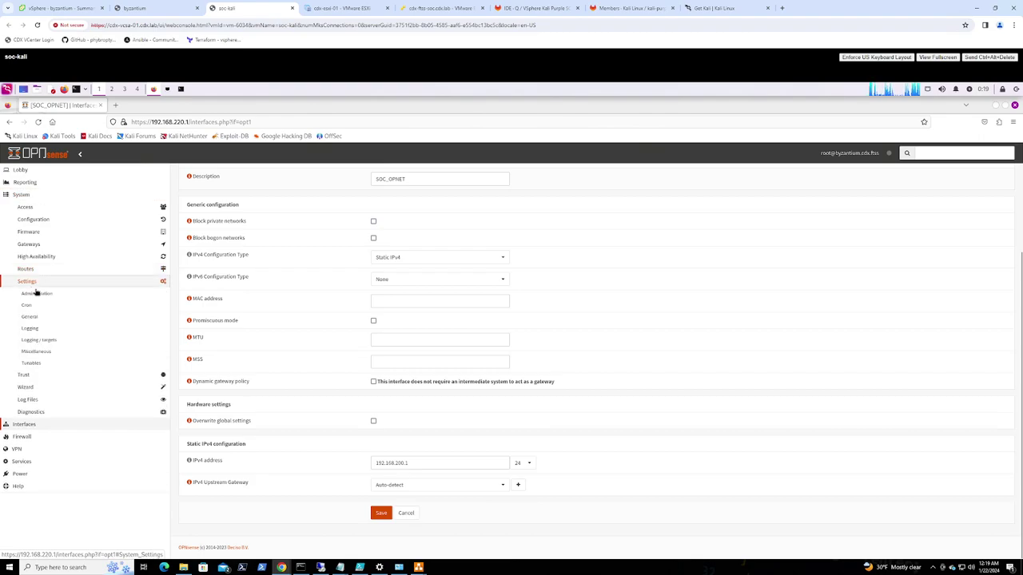
{"action": "left_click", "coordinate": [37, 294]}
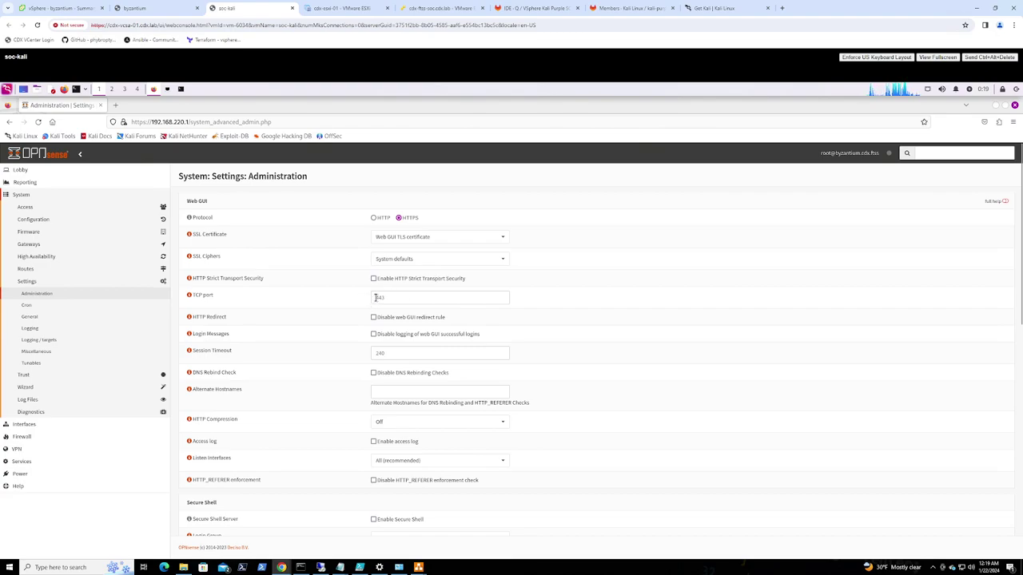
{"action": "left_click", "coordinate": [417, 297]}
{"action": "type", "text": "443"}
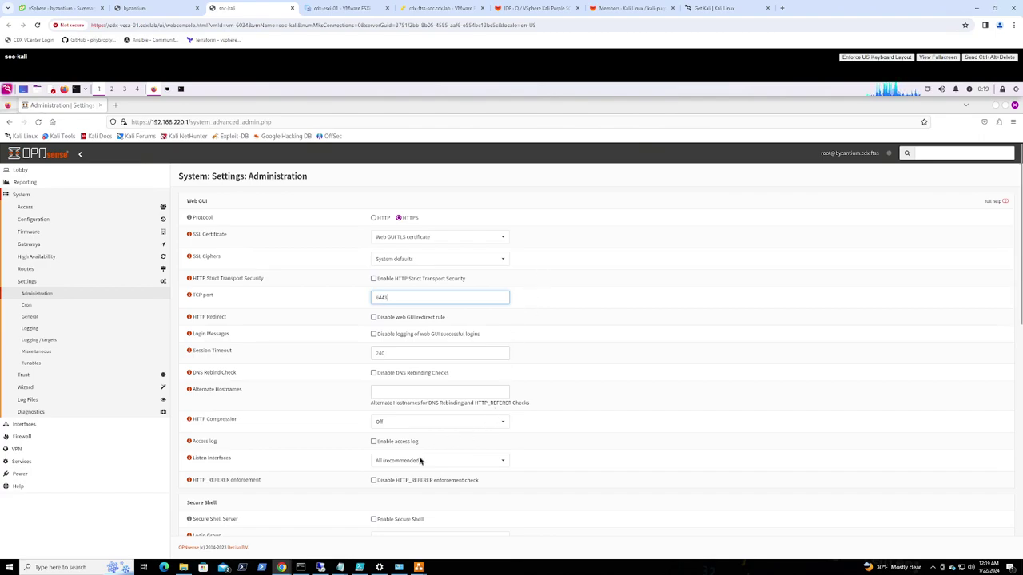
{"action": "left_click", "coordinate": [374, 520]}
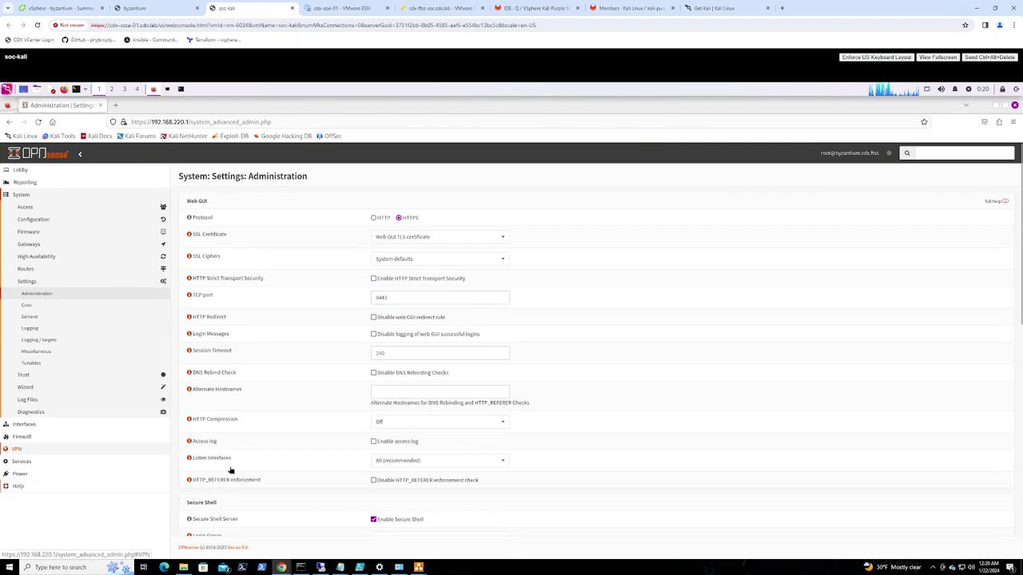
{"action": "scroll", "coordinate": [320, 477], "scroll_direction": "down", "scroll_amount": 5}
{"action": "scroll", "coordinate": [319, 477], "scroll_direction": "down", "scroll_amount": 6}
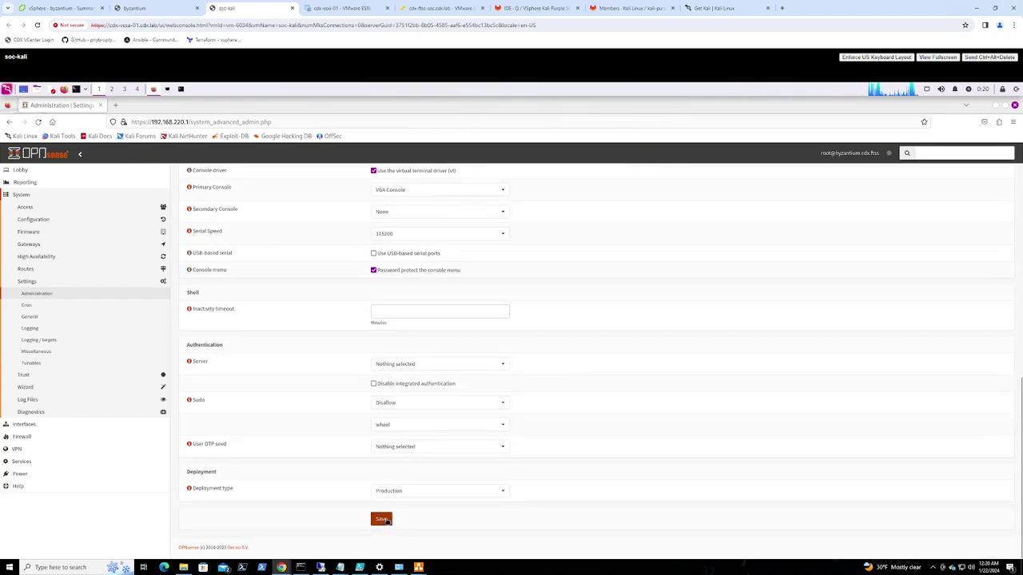
{"action": "left_click", "coordinate": [385, 520]}
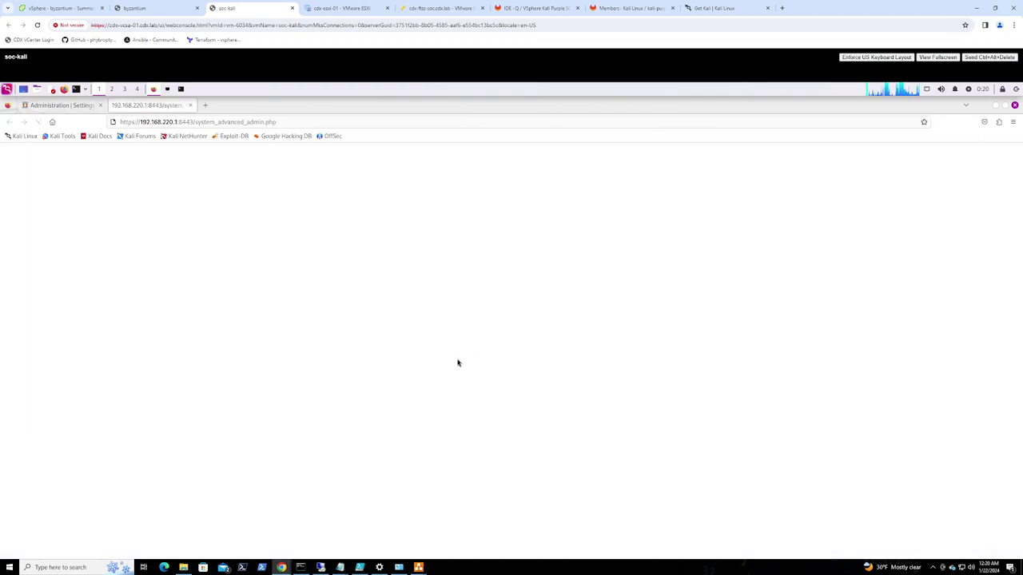
Accept the certificate warning on port 8443 and navigate to Services > Web Proxy > Administration
{"action": "left_click", "coordinate": [641, 381]}
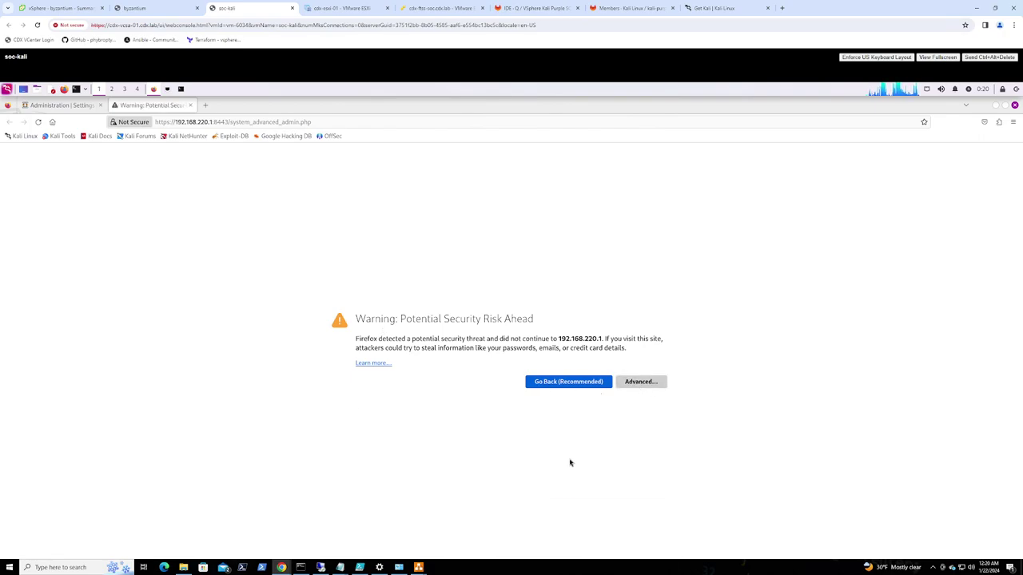
{"action": "left_click", "coordinate": [590, 509]}
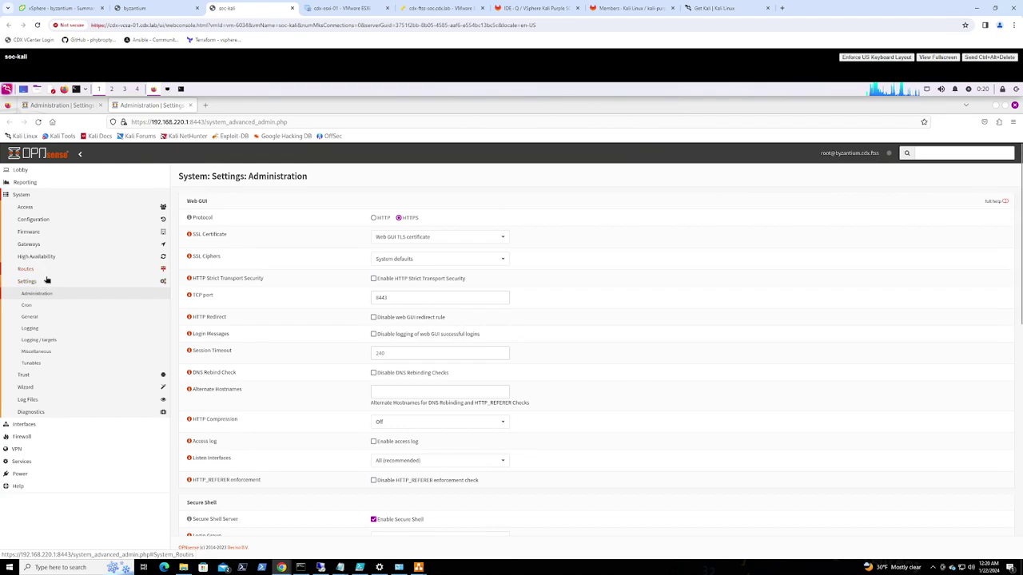
{"action": "left_click", "coordinate": [23, 196]}
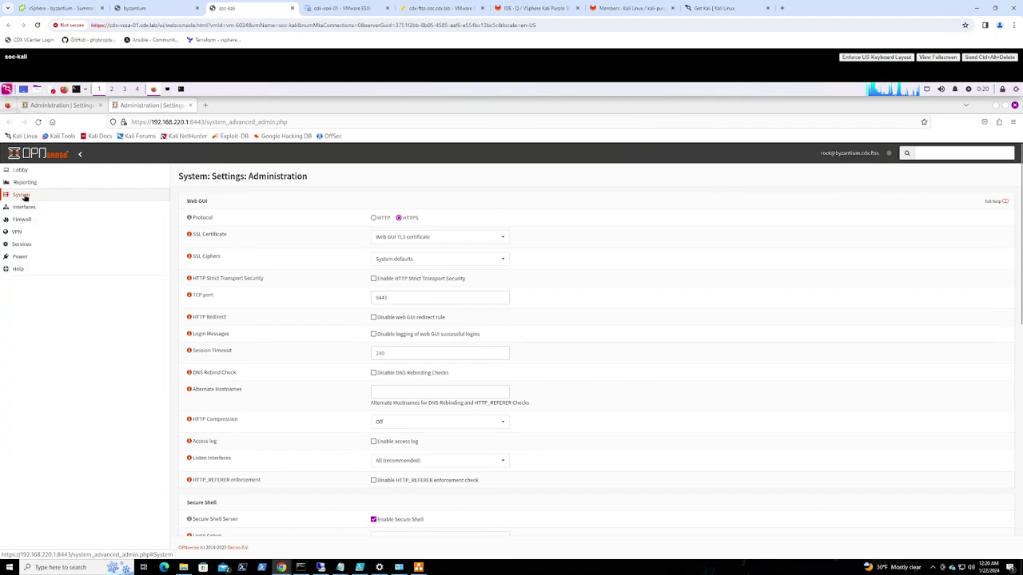
{"action": "left_click", "coordinate": [27, 246]}
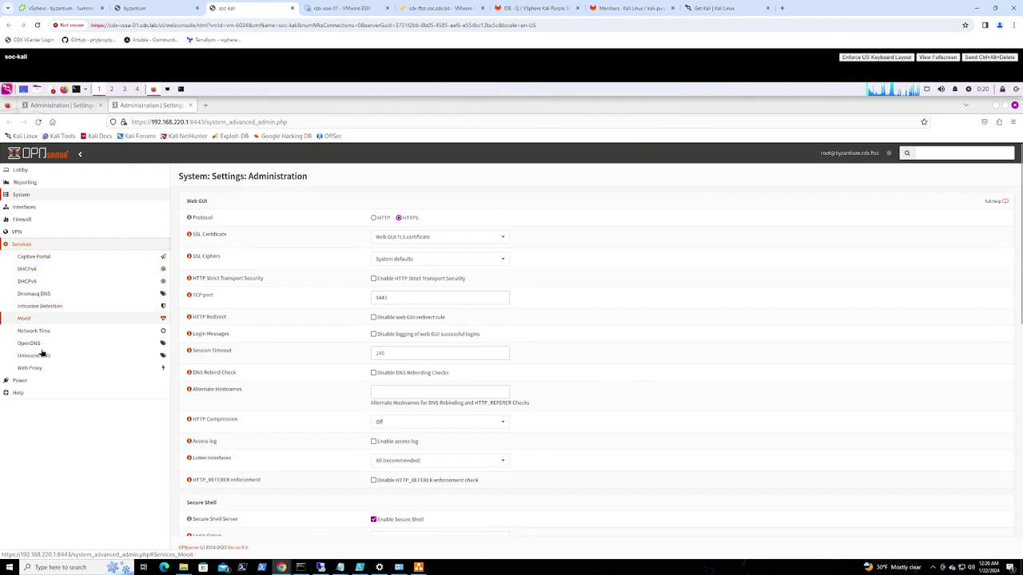
{"action": "left_click", "coordinate": [33, 369]}
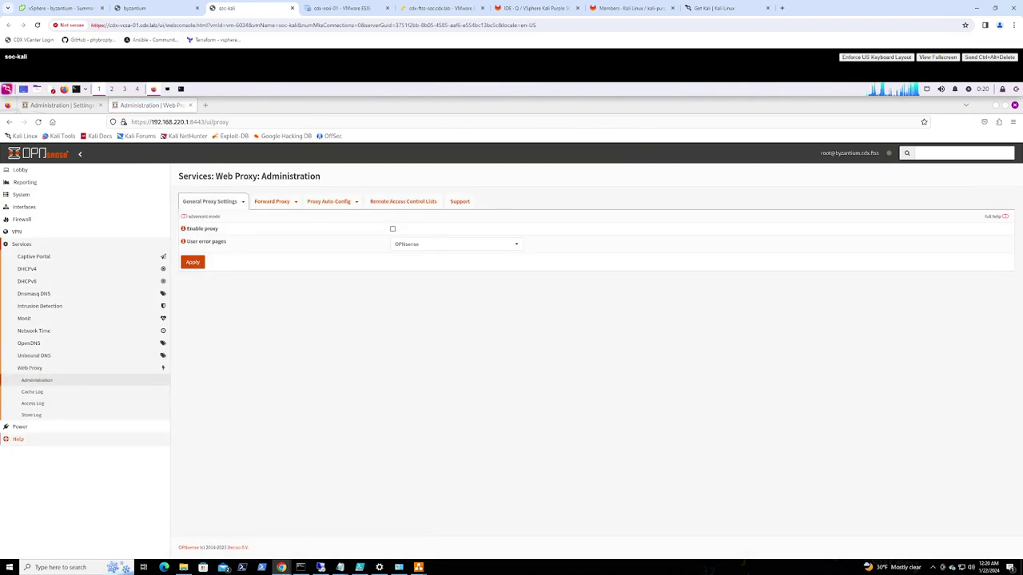
Set forward proxy port 80, enable transparent HTTP proxy, set SSL proxy port 443, and apply
{"action": "left_click", "coordinate": [274, 202]}
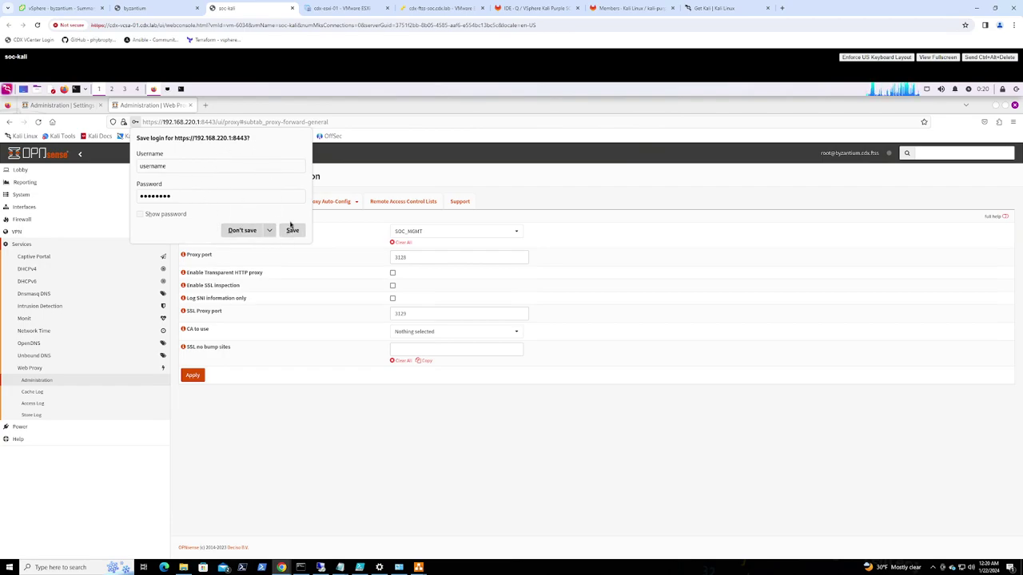
{"action": "left_click", "coordinate": [290, 230]}
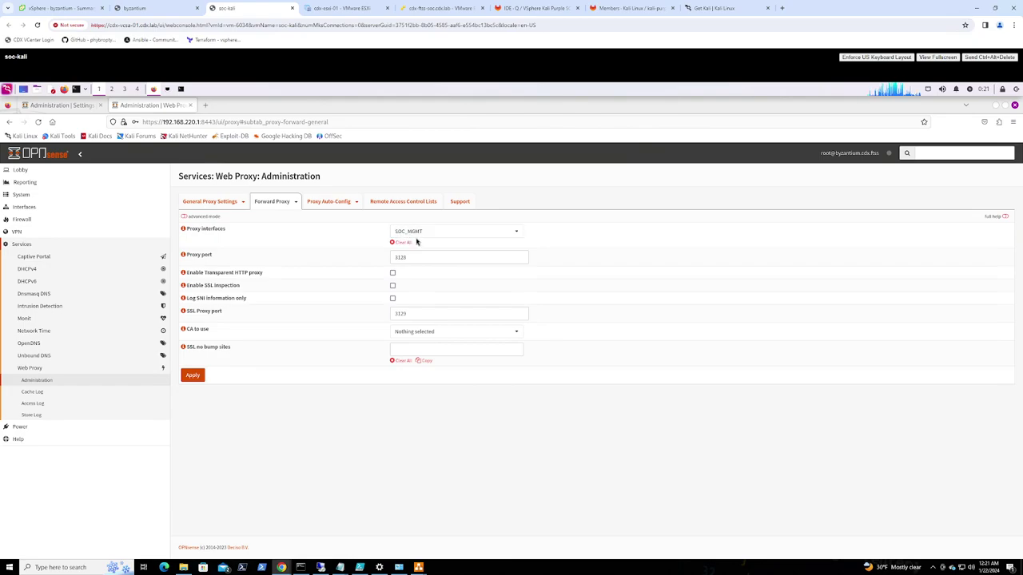
{"action": "left_click_drag", "start_coordinate": [409, 256], "coordinate": [389, 256]}
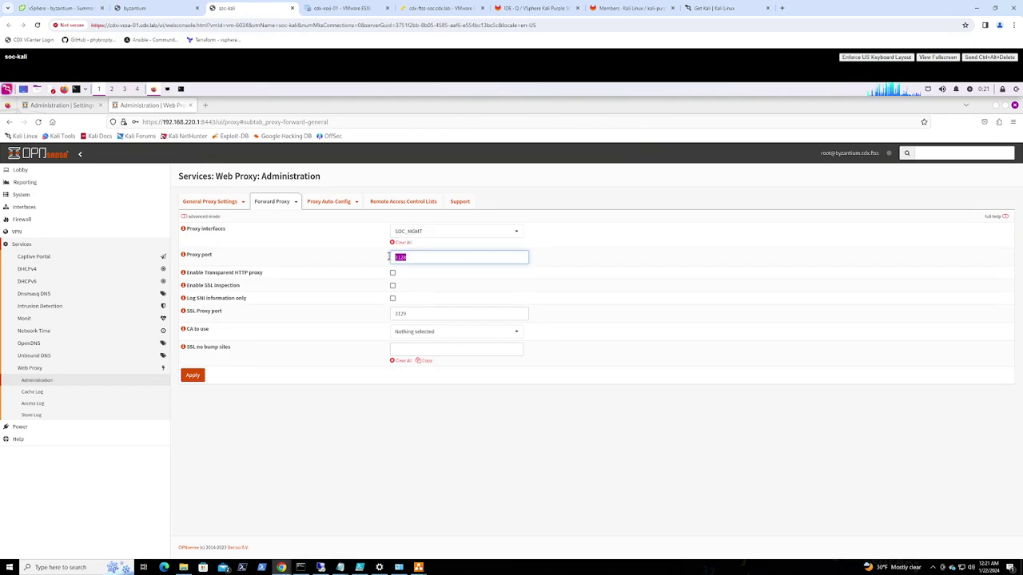
{"action": "type", "text": "80"}
{"action": "left_click", "coordinate": [393, 273]}
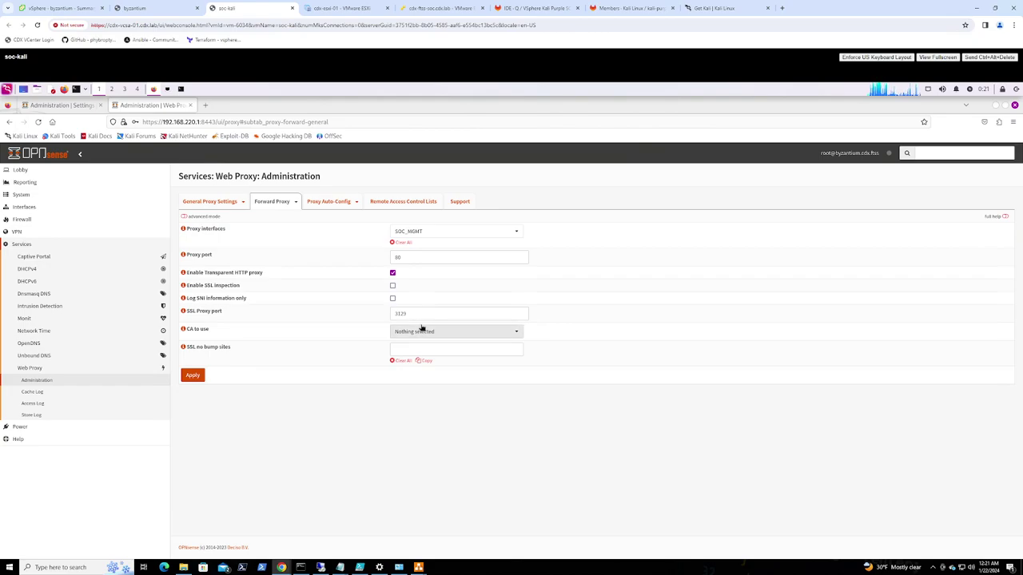
{"action": "left_click_drag", "start_coordinate": [410, 314], "coordinate": [389, 316]}
{"action": "type", "text": "443"}
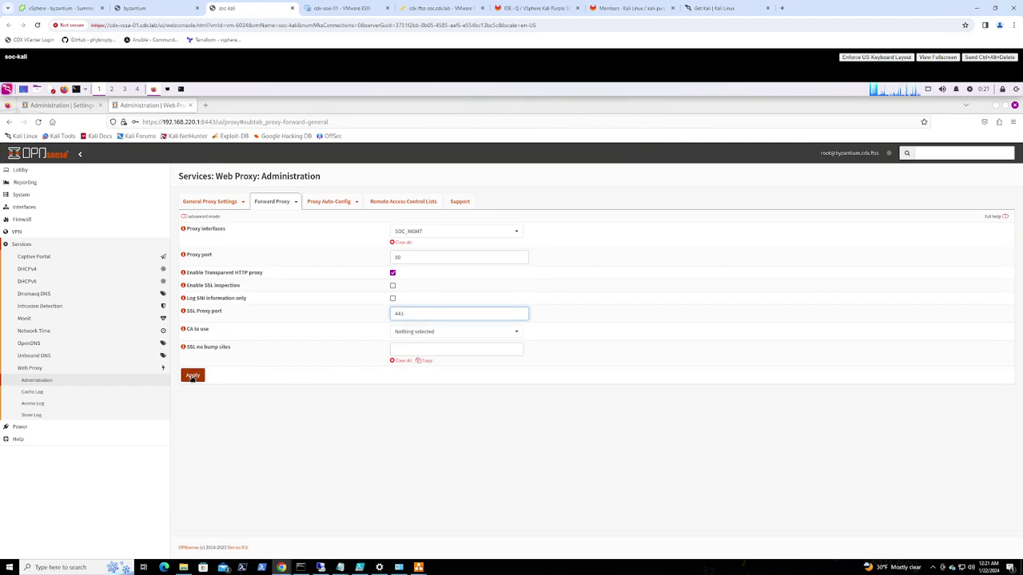
{"action": "left_click", "coordinate": [192, 376]}
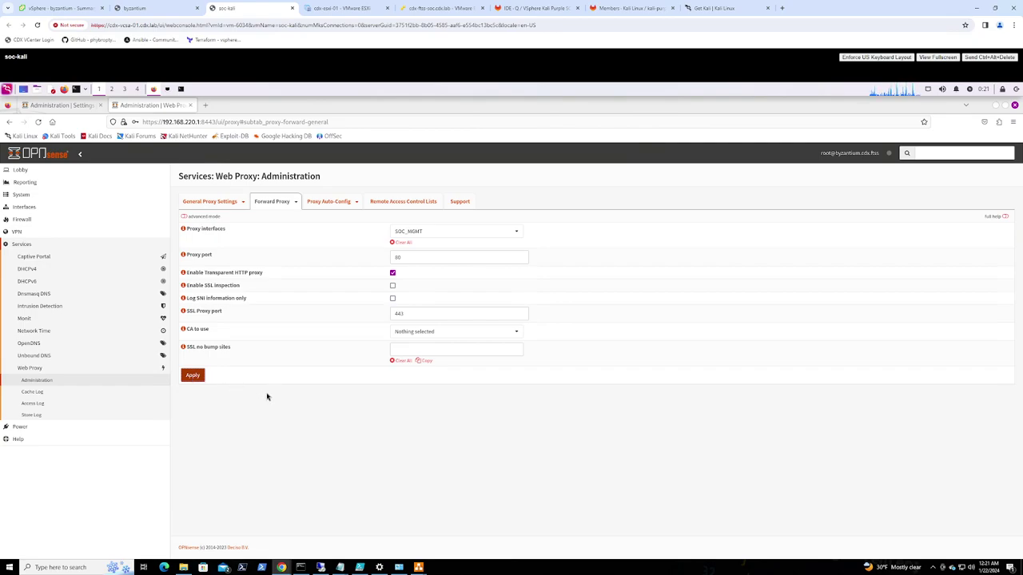
{"action": "left_click", "coordinate": [192, 377]}
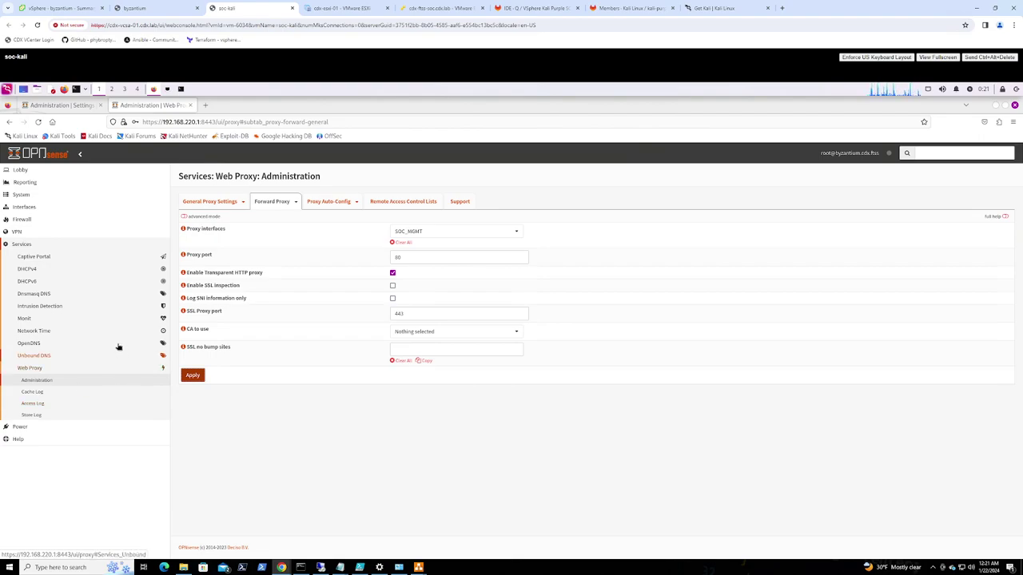
Go to System > Settings > Logging / targets and add a new logging destination
{"action": "left_click", "coordinate": [22, 244]}
{"action": "left_click", "coordinate": [21, 195]}
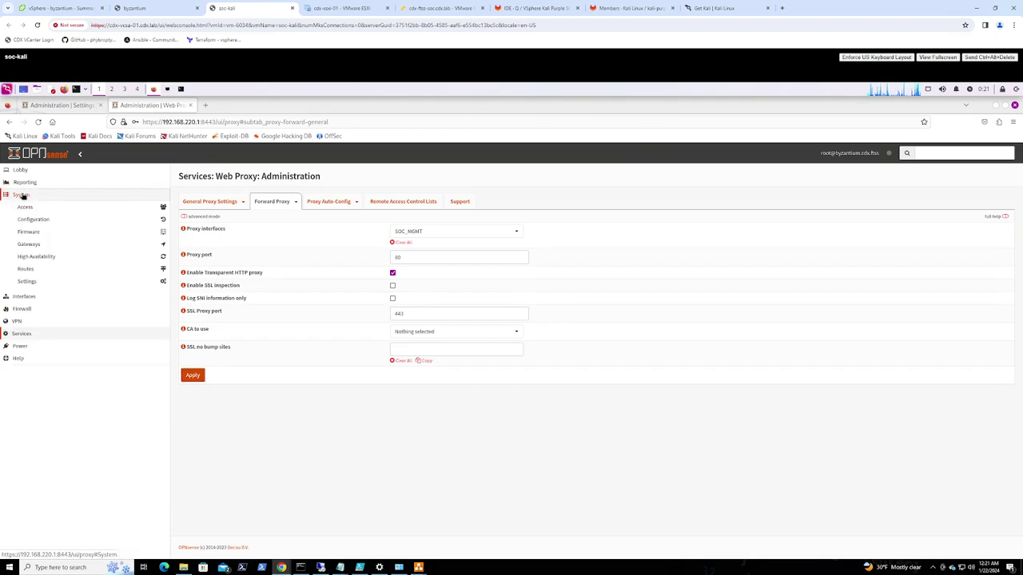
{"action": "left_click", "coordinate": [36, 284]}
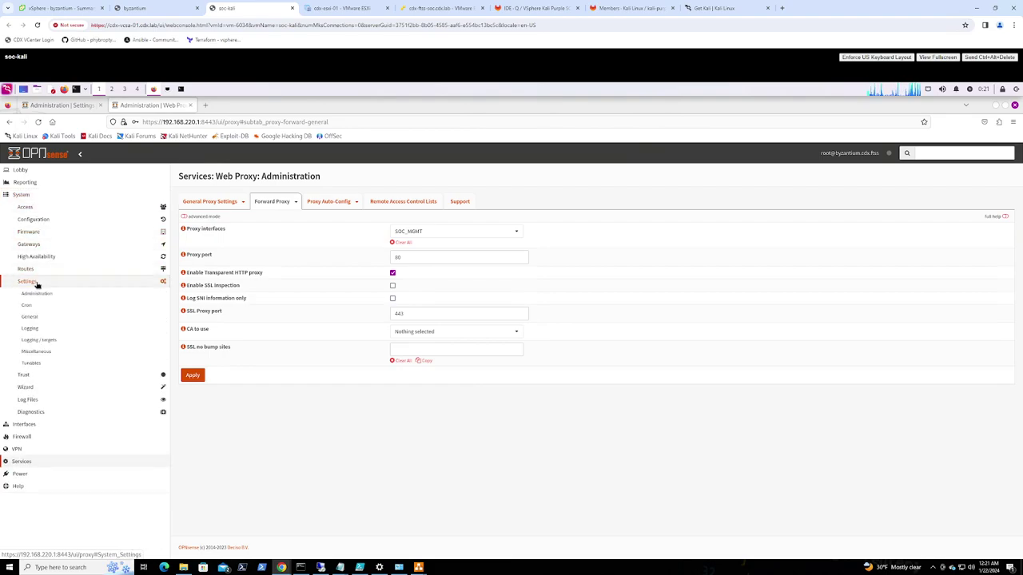
{"action": "left_click", "coordinate": [40, 342]}
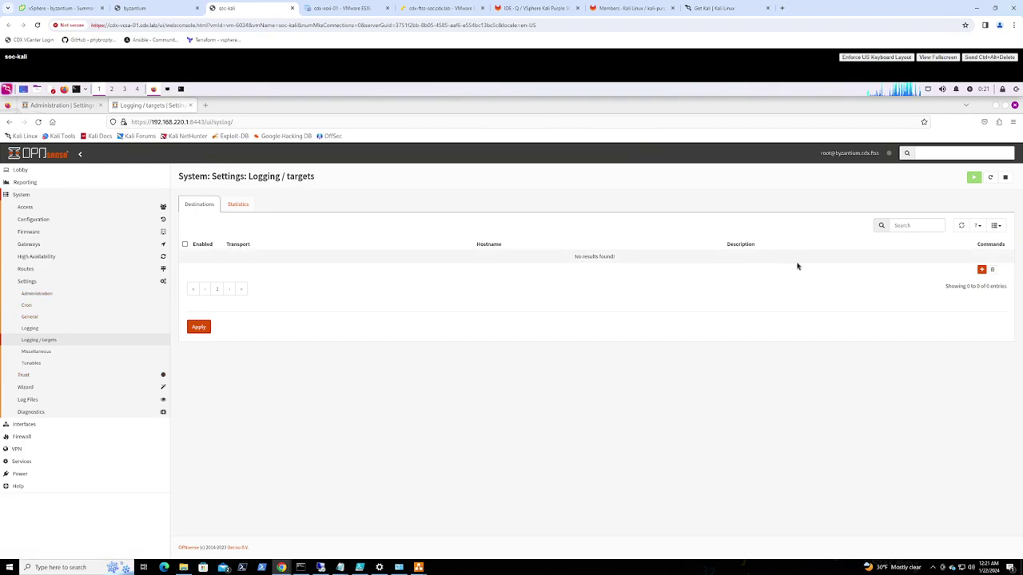
{"action": "left_click", "coordinate": [981, 270]}
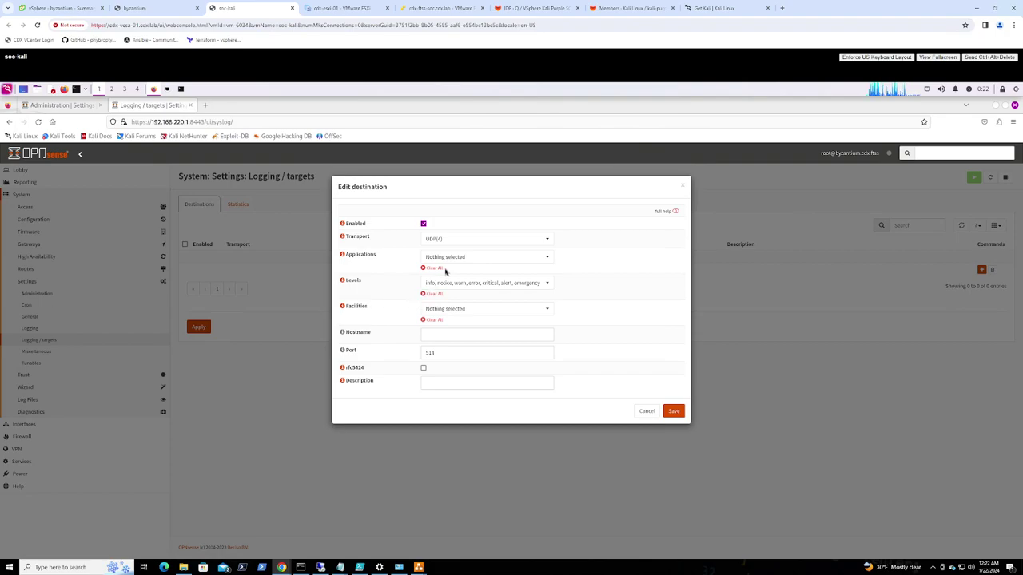
{"action": "left_click", "coordinate": [453, 239]}
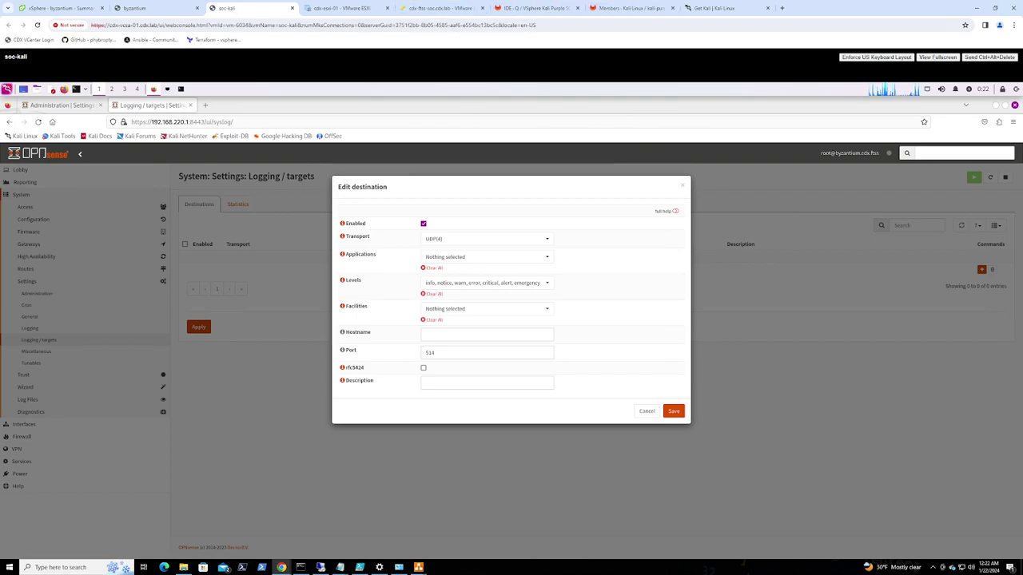
Open the '201_10: Byzantium installation' page under 200 - PROTECT in the Kali Purple wiki
{"action": "left_click", "coordinate": [535, 8]}
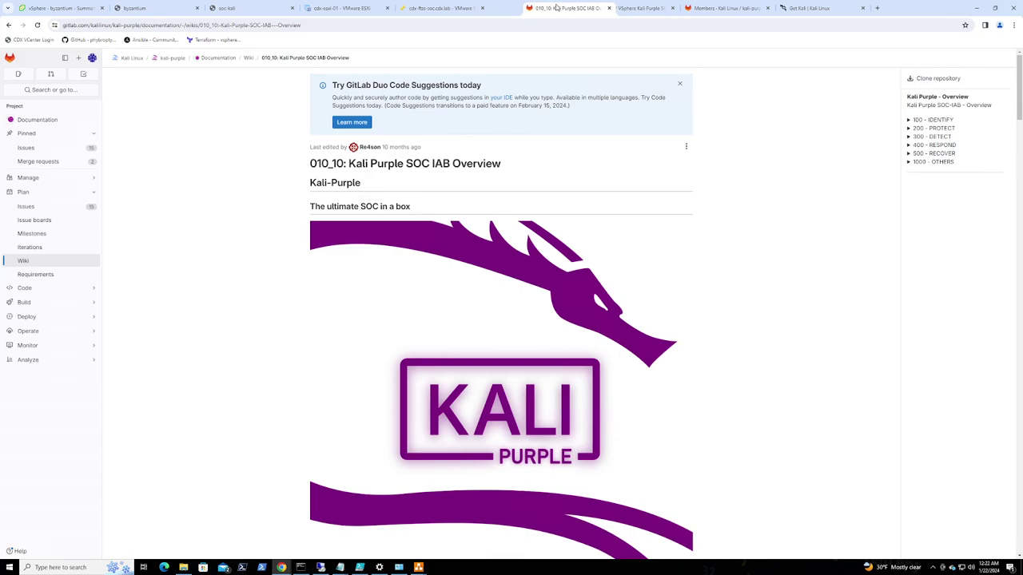
{"action": "left_click", "coordinate": [909, 129]}
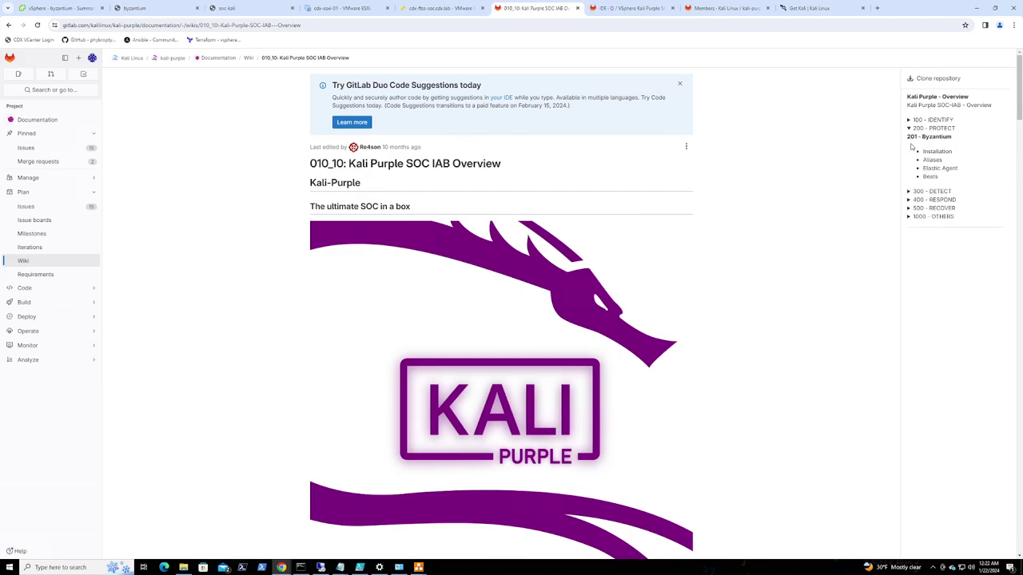
{"action": "left_click", "coordinate": [945, 152]}
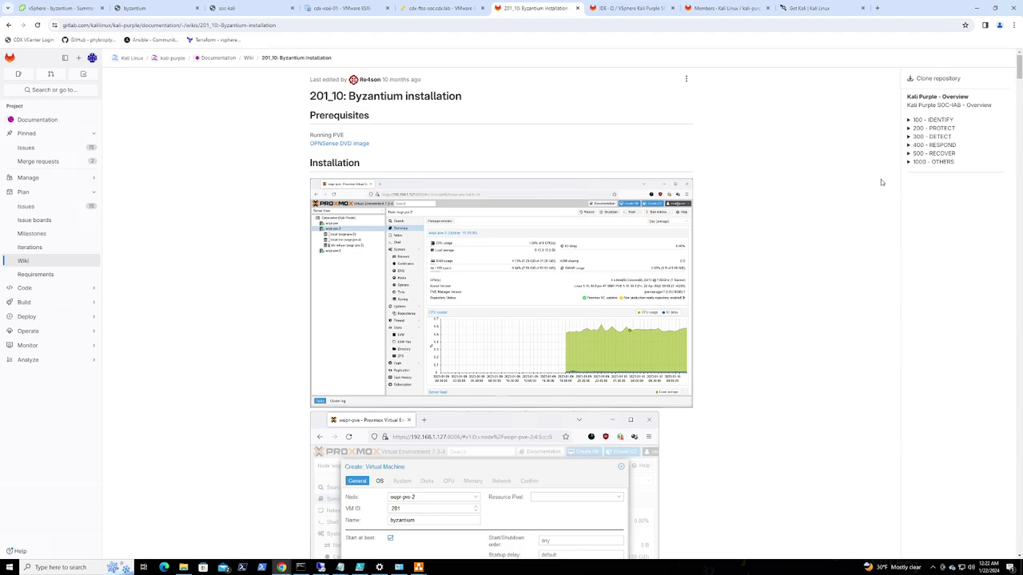
Read through the web proxy and serial console steps, then re-expand 200 - PROTECT
{"action": "left_click_drag", "start_coordinate": [1018, 68], "coordinate": [1016, 441]}
{"action": "scroll", "coordinate": [594, 332], "scroll_direction": "down", "scroll_amount": 3}
{"action": "scroll", "coordinate": [632, 347], "scroll_direction": "down", "scroll_amount": 10}
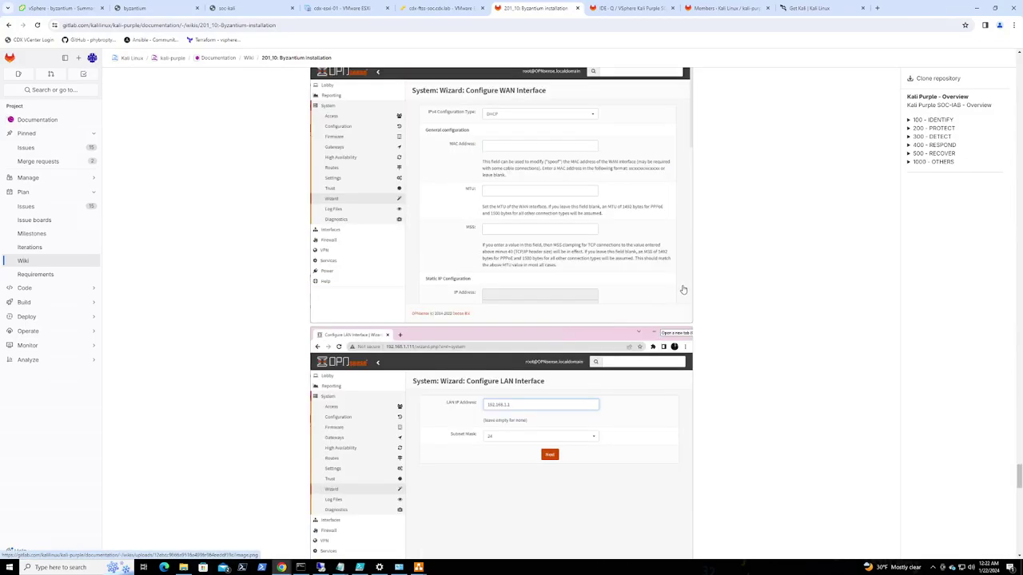
{"action": "scroll", "coordinate": [680, 290], "scroll_direction": "down", "scroll_amount": 5}
{"action": "scroll", "coordinate": [688, 286], "scroll_direction": "down", "scroll_amount": 10}
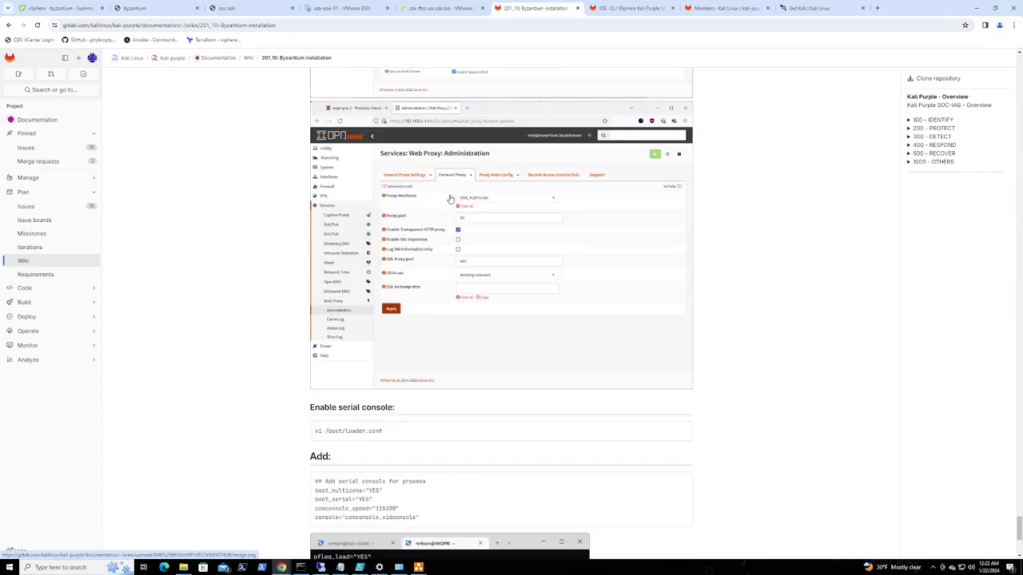
{"action": "scroll", "coordinate": [479, 267], "scroll_direction": "down", "scroll_amount": 3}
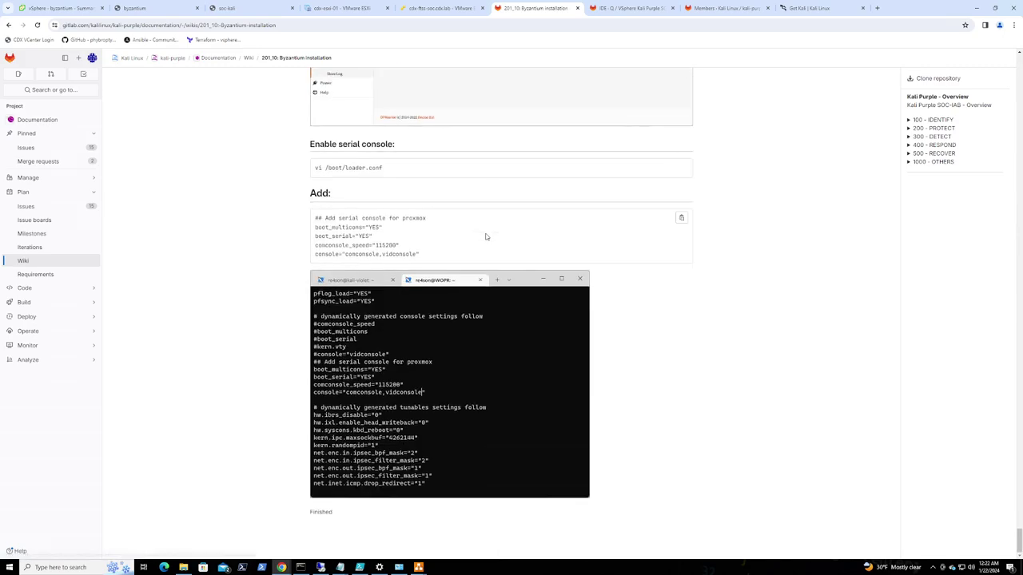
{"action": "scroll", "coordinate": [414, 208], "scroll_direction": "up", "scroll_amount": 3}
{"action": "scroll", "coordinate": [480, 224], "scroll_direction": "down", "scroll_amount": 2}
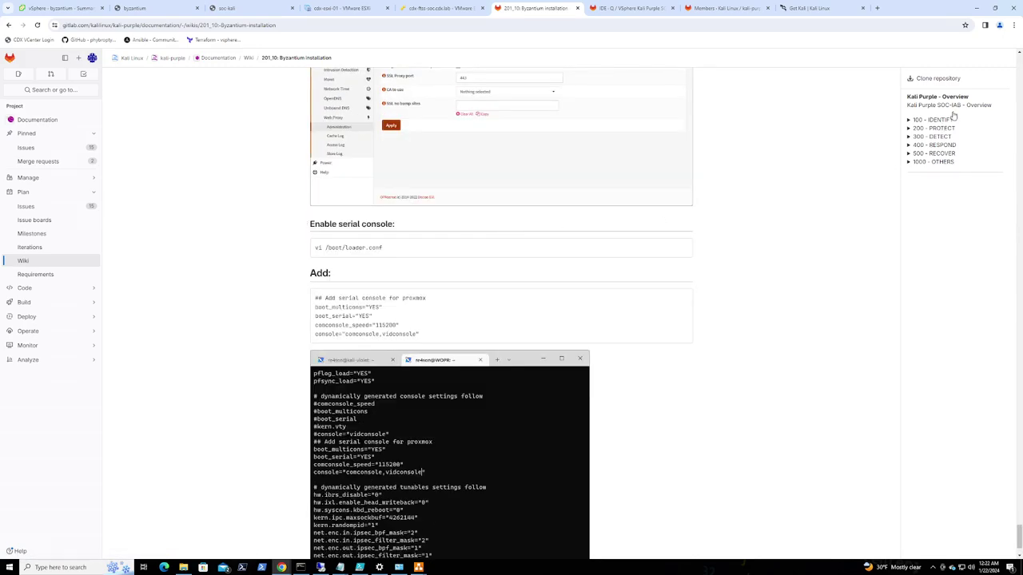
{"action": "left_click", "coordinate": [910, 130]}
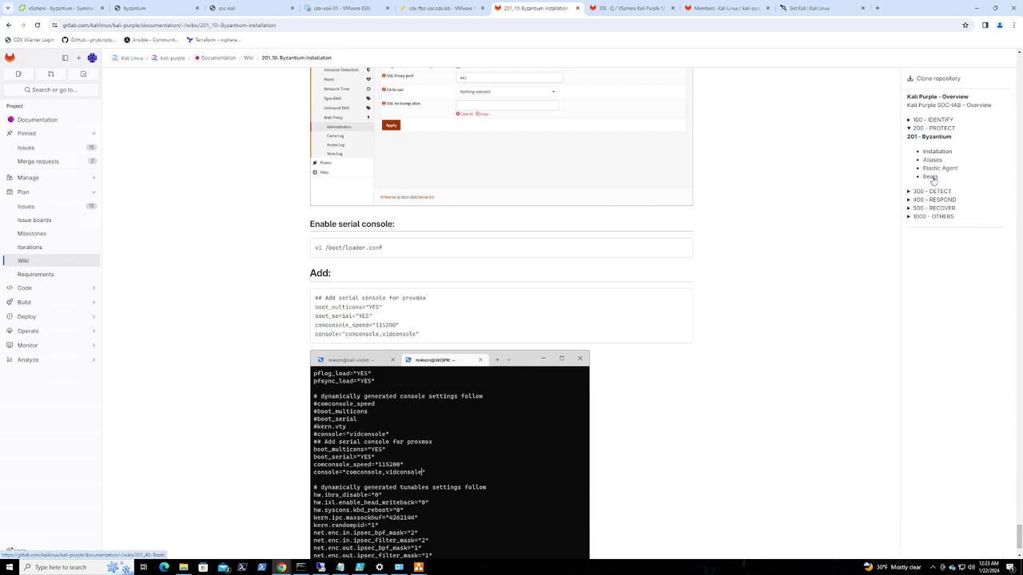
{"action": "left_click", "coordinate": [939, 169]}
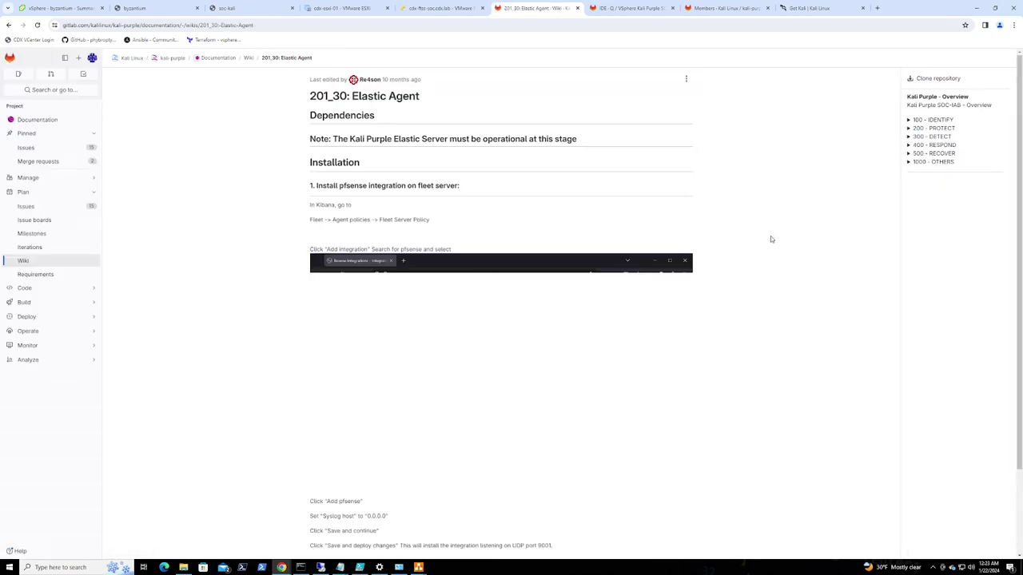
{"action": "scroll", "coordinate": [770, 236], "scroll_direction": "down", "scroll_amount": 20}
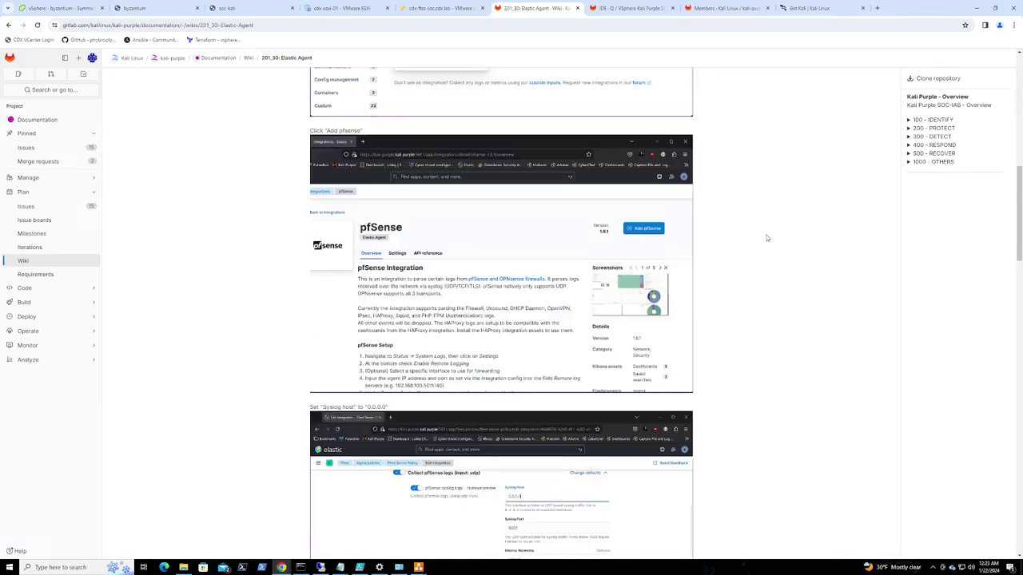
{"action": "scroll", "coordinate": [770, 237], "scroll_direction": "down", "scroll_amount": 20}
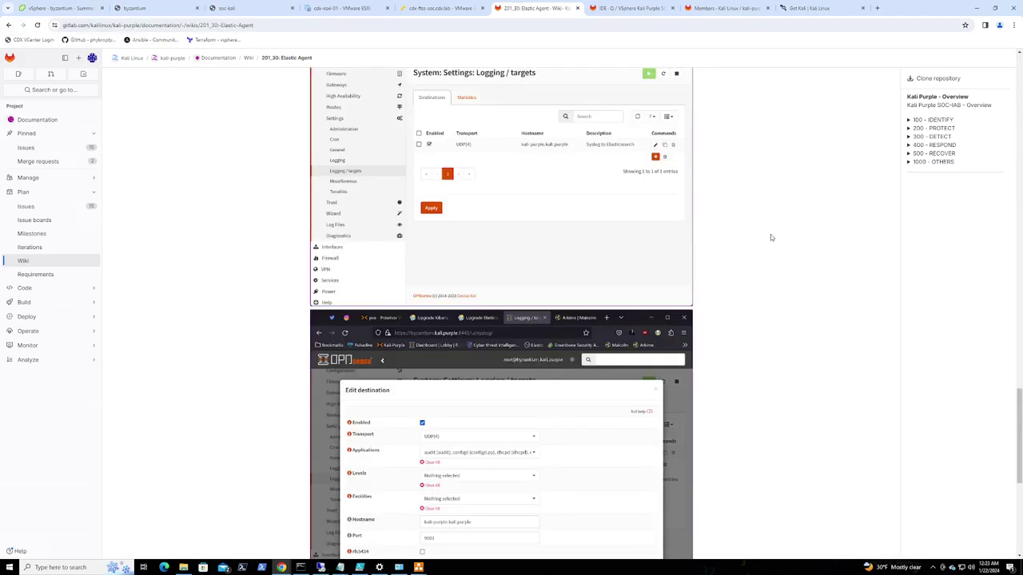
{"action": "scroll", "coordinate": [770, 234], "scroll_direction": "up", "scroll_amount": 8}
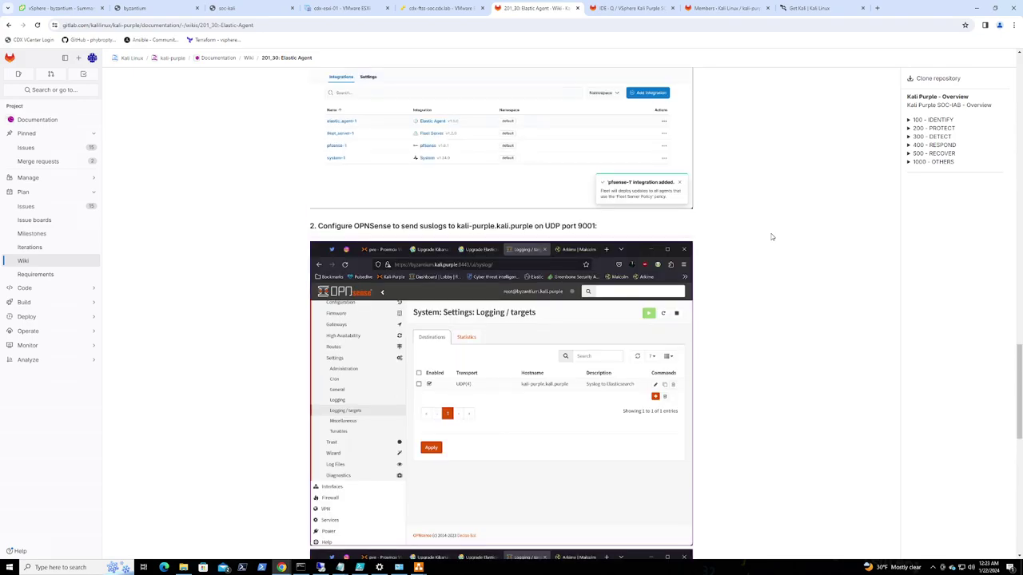
{"action": "scroll", "coordinate": [771, 236], "scroll_direction": "down", "scroll_amount": 3}
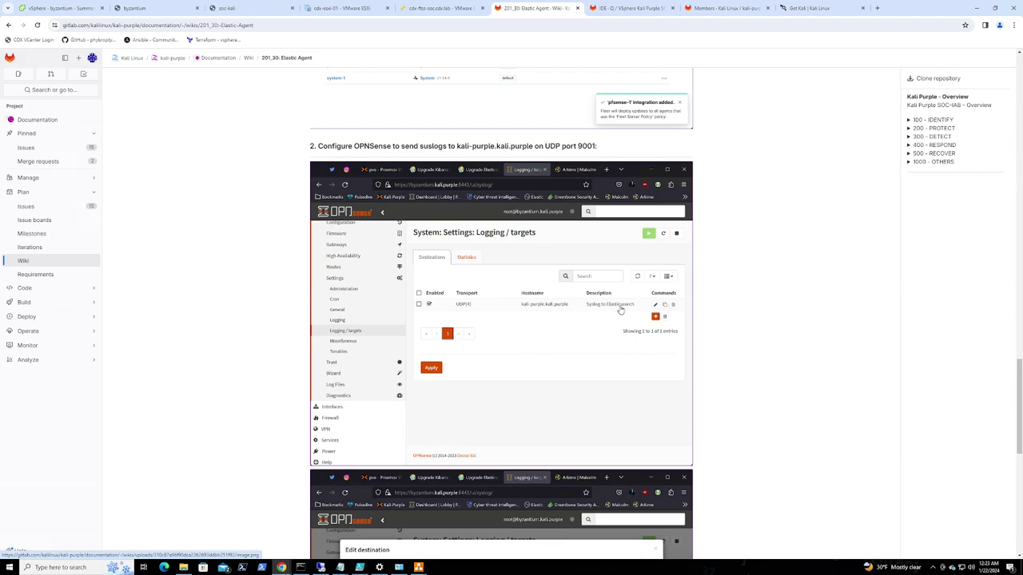
{"action": "scroll", "coordinate": [608, 313], "scroll_direction": "down", "scroll_amount": 3}
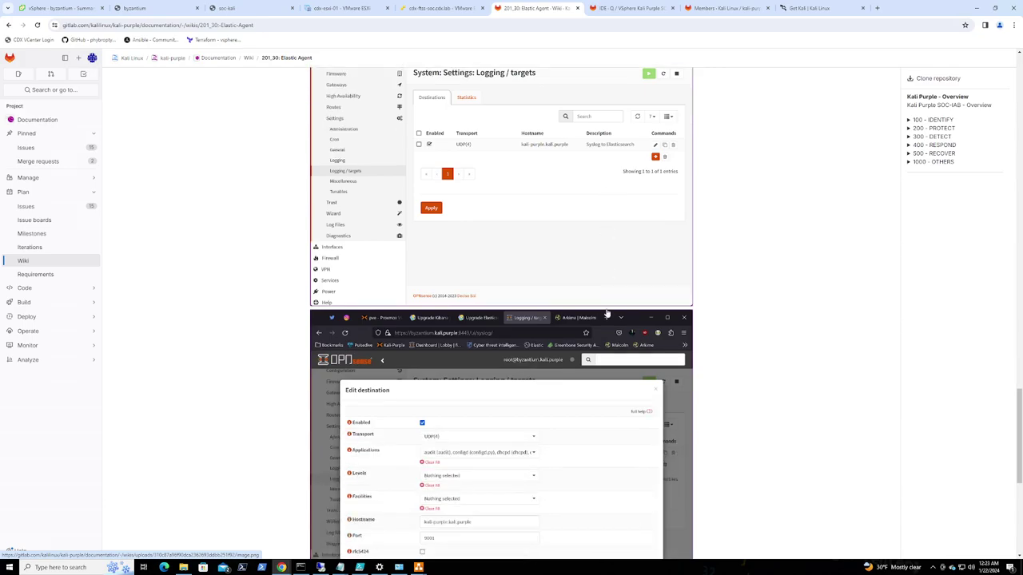
{"action": "scroll", "coordinate": [607, 313], "scroll_direction": "down", "scroll_amount": 4}
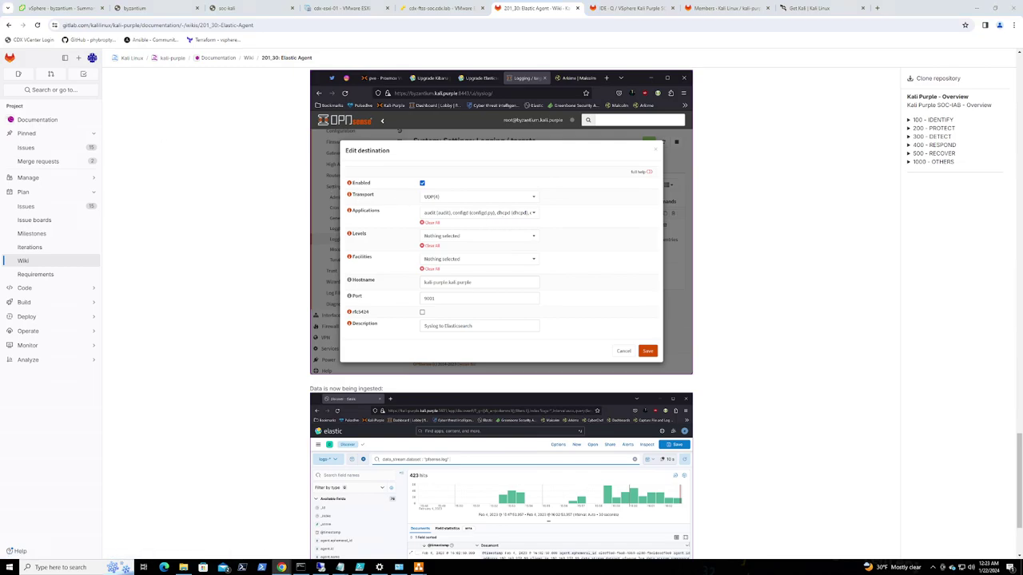
Move the PROTECT node configuration guide into the main browser and scroll to its Syslog to Elasticsearch figure
{"action": "left_click_drag", "start_coordinate": [372, 71], "coordinate": [612, 8]}
{"action": "scroll", "coordinate": [474, 389], "scroll_direction": "down", "scroll_amount": 7}
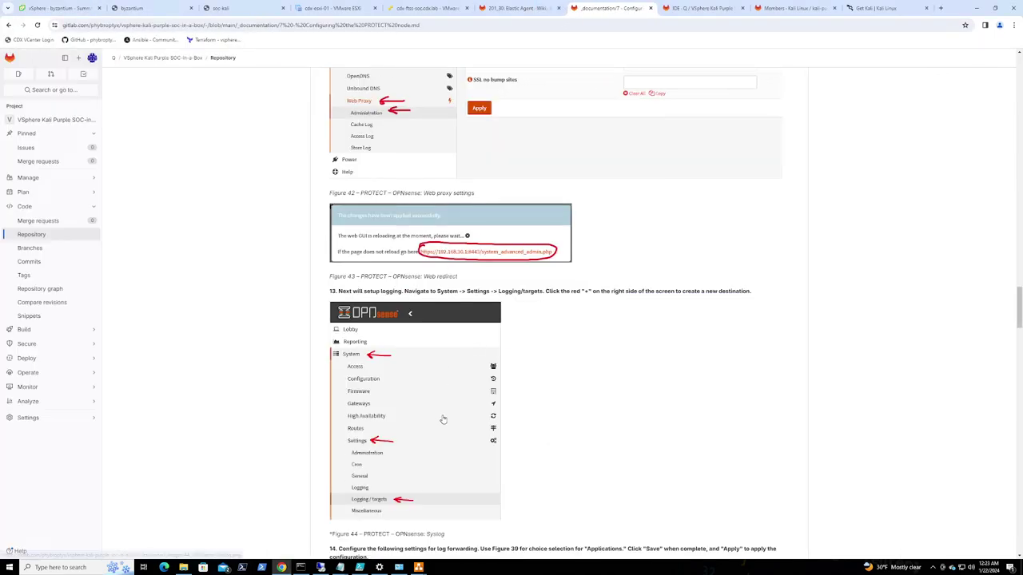
{"action": "scroll", "coordinate": [448, 416], "scroll_direction": "down", "scroll_amount": 1}
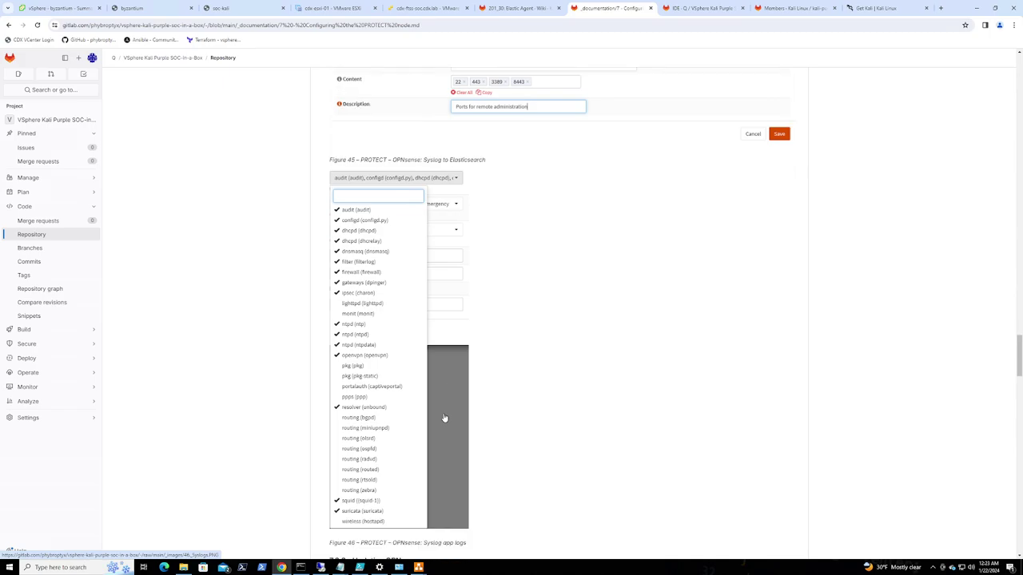
{"action": "scroll", "coordinate": [447, 416], "scroll_direction": "down", "scroll_amount": 1}
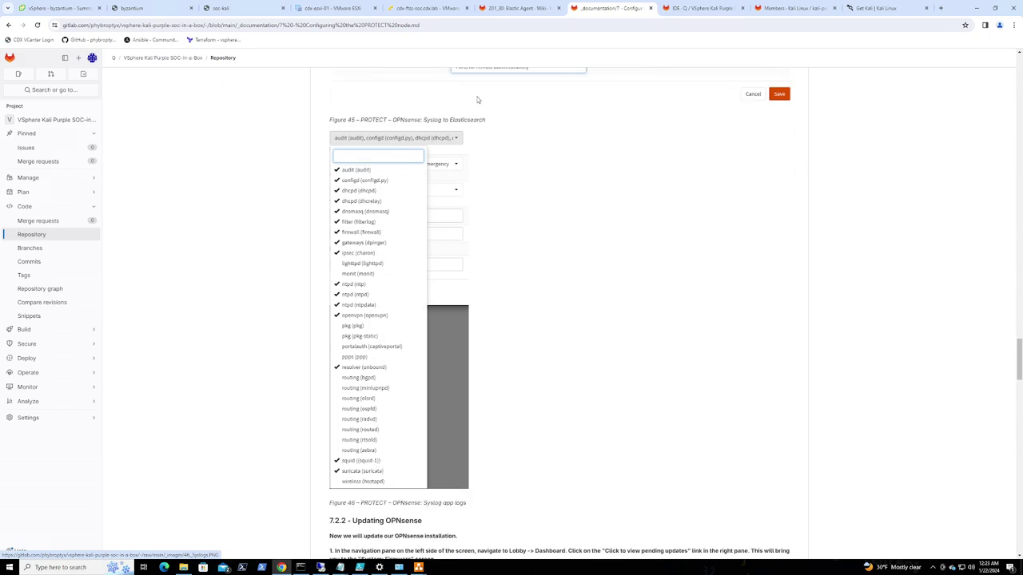
{"action": "left_click", "coordinate": [429, 25]}
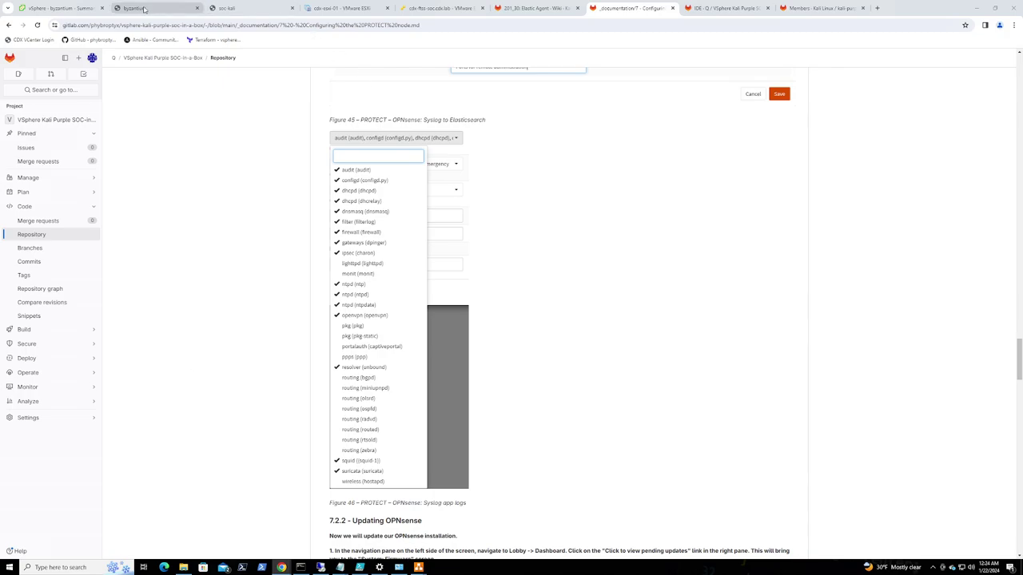
In the destination's Applications list, tick audit, configd, dhcpd, dhcrelay, dnsmasq, filterlog, firewall and gateways
{"action": "left_click", "coordinate": [244, 12]}
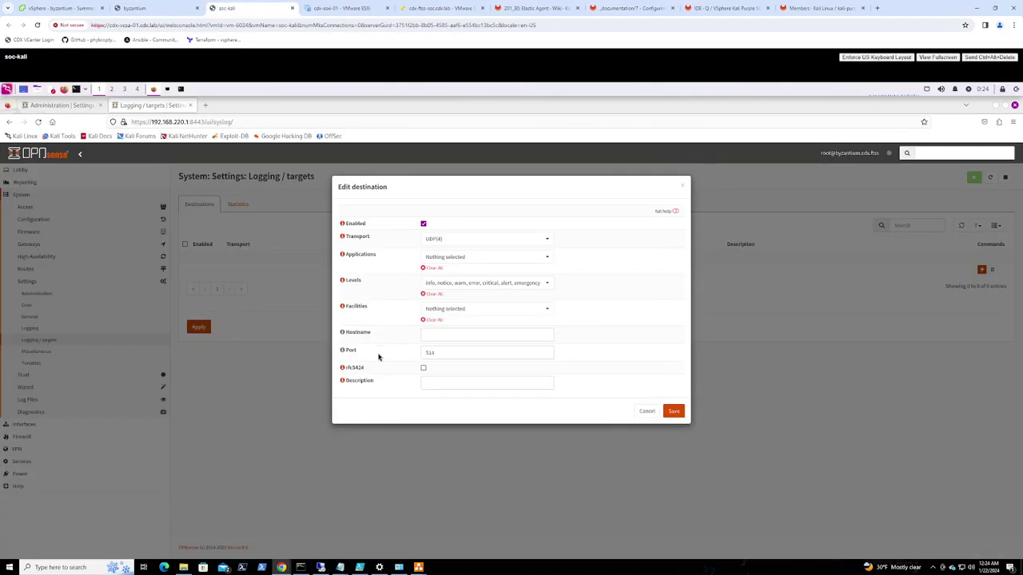
{"action": "left_click", "coordinate": [452, 257]}
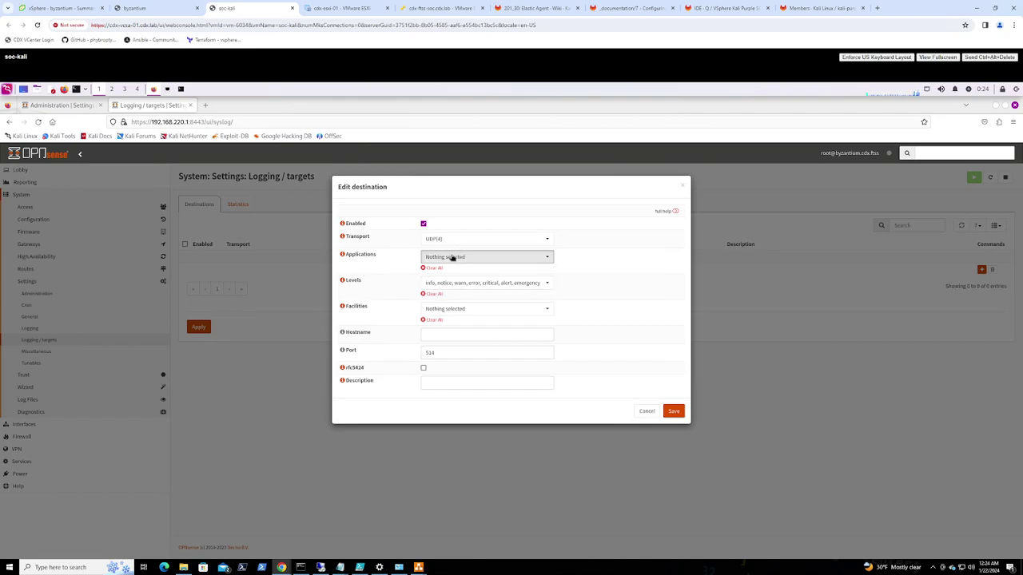
{"action": "left_click", "coordinate": [448, 289]}
{"action": "left_click", "coordinate": [444, 301]}
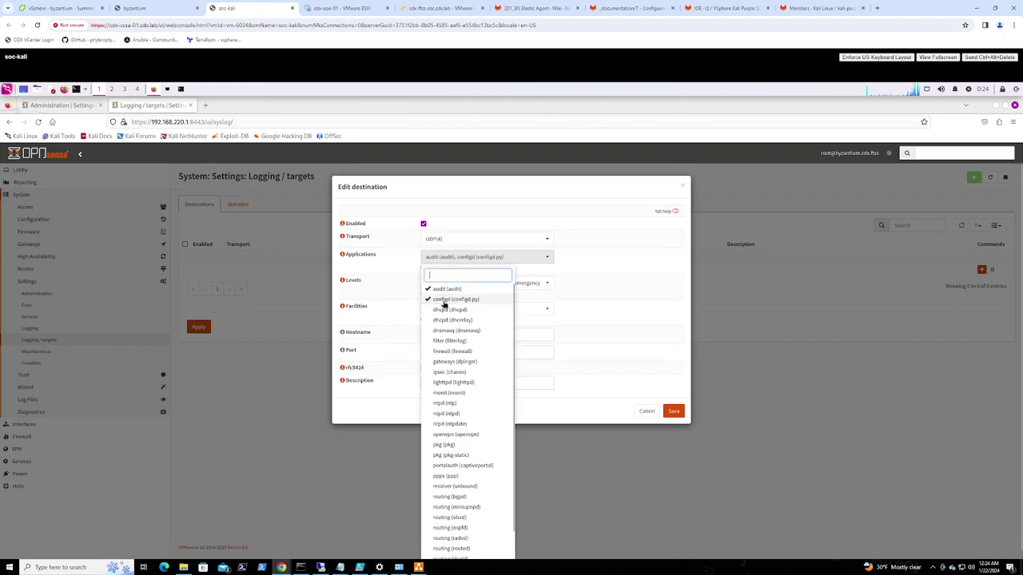
{"action": "left_click", "coordinate": [443, 310]}
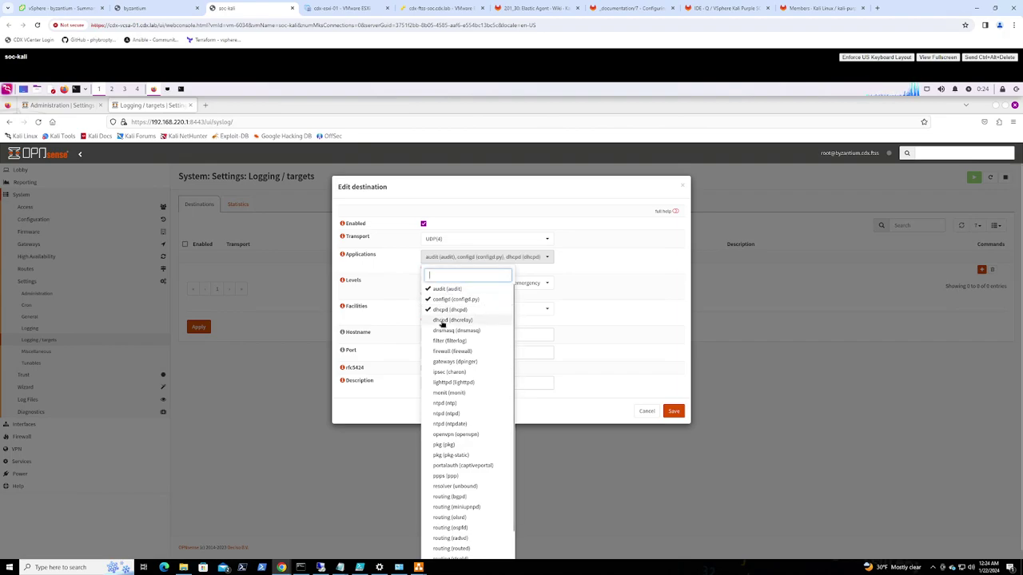
{"action": "left_click", "coordinate": [445, 320]}
{"action": "left_click", "coordinate": [448, 331]}
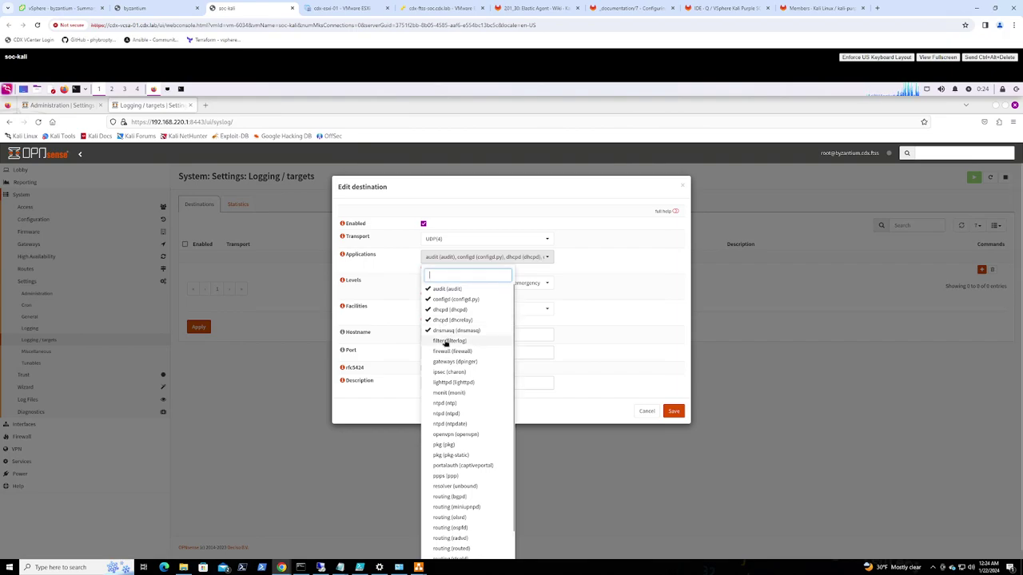
{"action": "left_click", "coordinate": [445, 341]}
{"action": "left_click", "coordinate": [445, 352]}
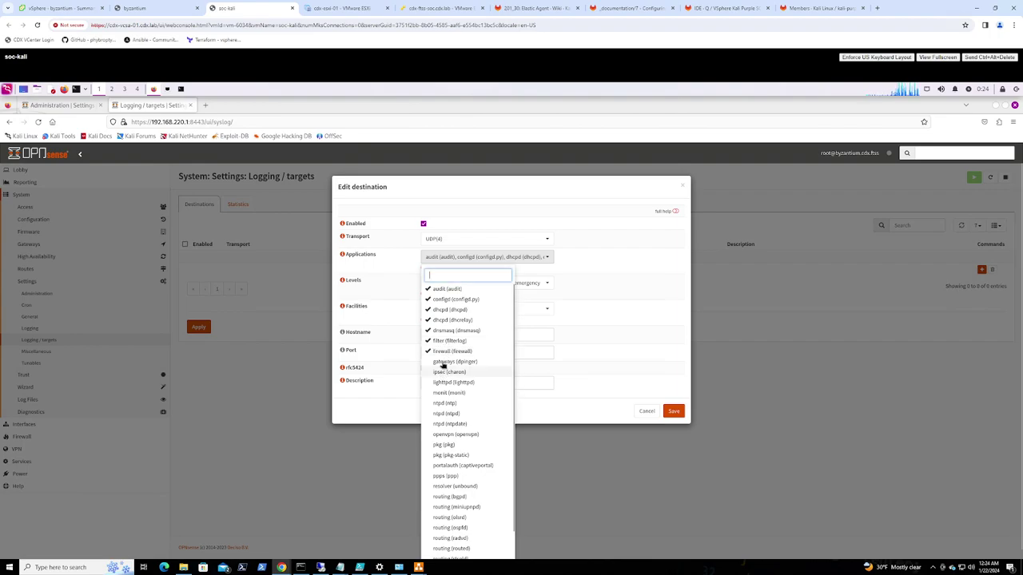
{"action": "left_click", "coordinate": [444, 362]}
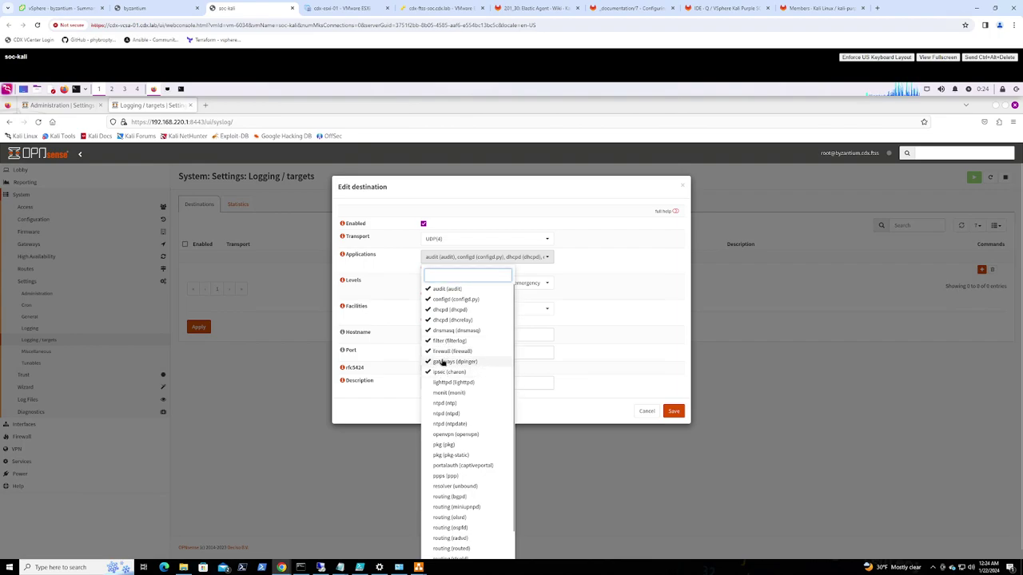
Also tick ntp, ntpd, ntpdate, openvpn, unbound, squid and suricata, then close the list
{"action": "left_click", "coordinate": [445, 404]}
{"action": "left_click", "coordinate": [448, 414]}
{"action": "left_click", "coordinate": [450, 424]}
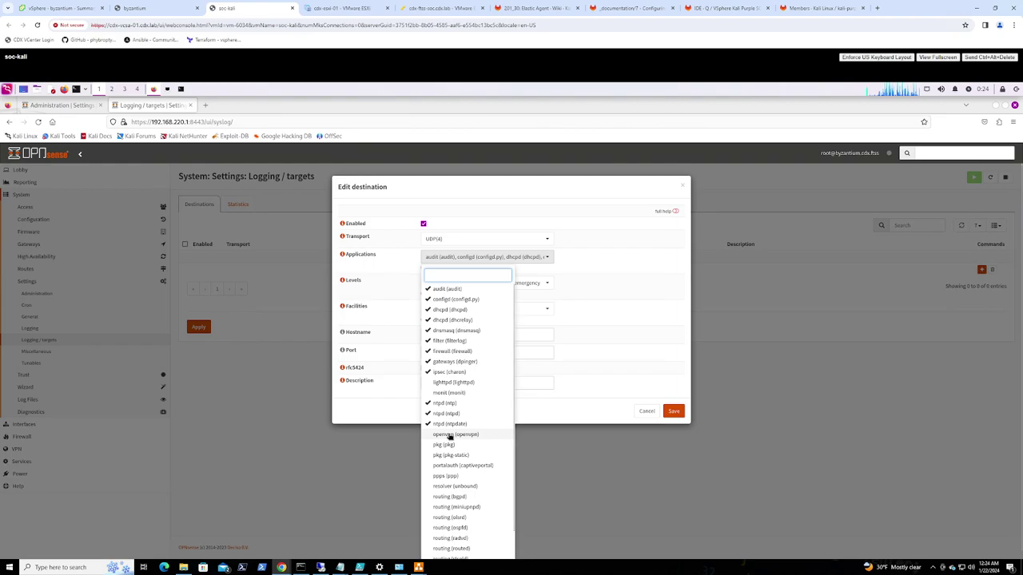
{"action": "left_click", "coordinate": [449, 437]}
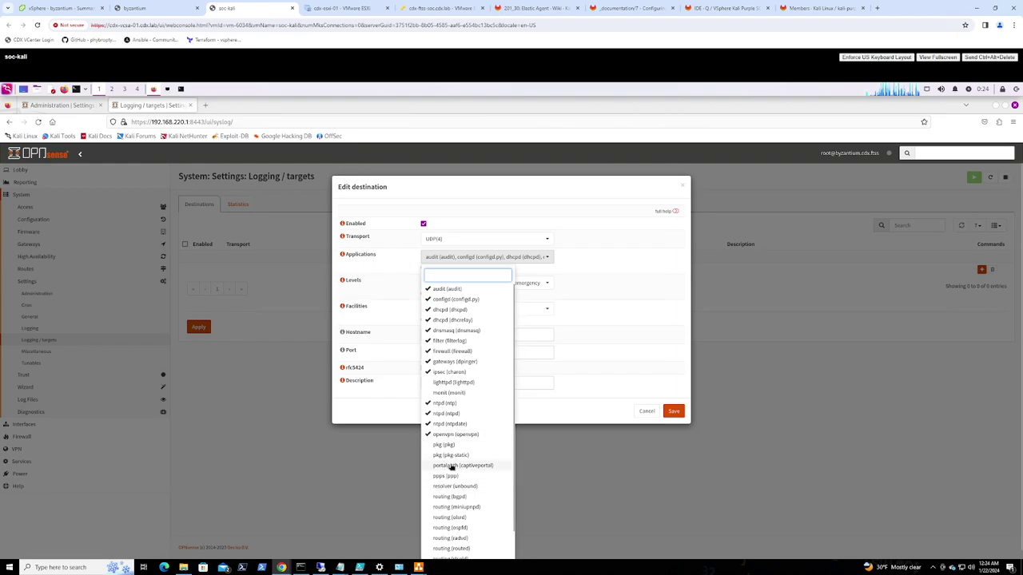
{"action": "scroll", "coordinate": [479, 459], "scroll_direction": "down", "scroll_amount": 1}
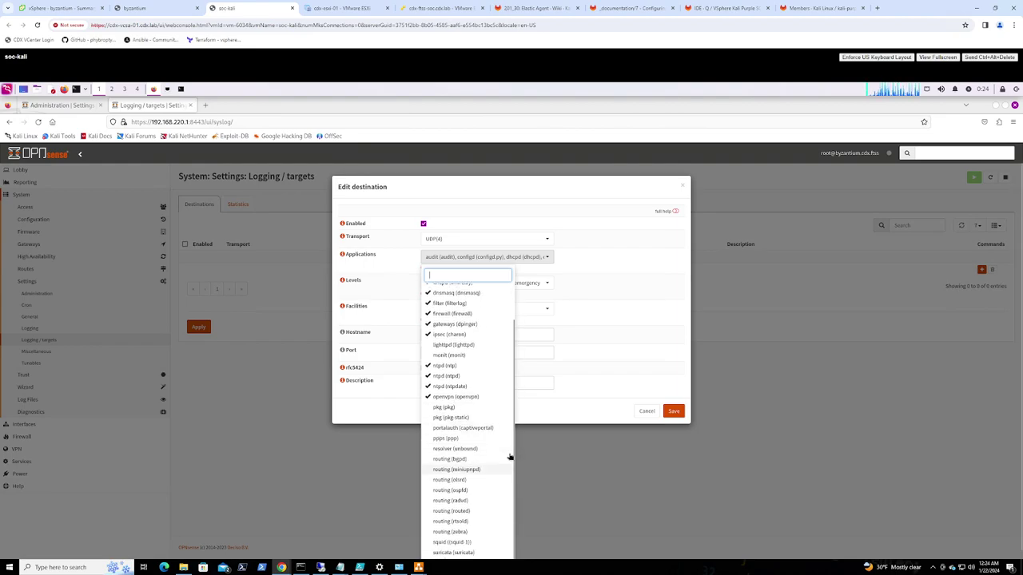
{"action": "left_click", "coordinate": [450, 450]}
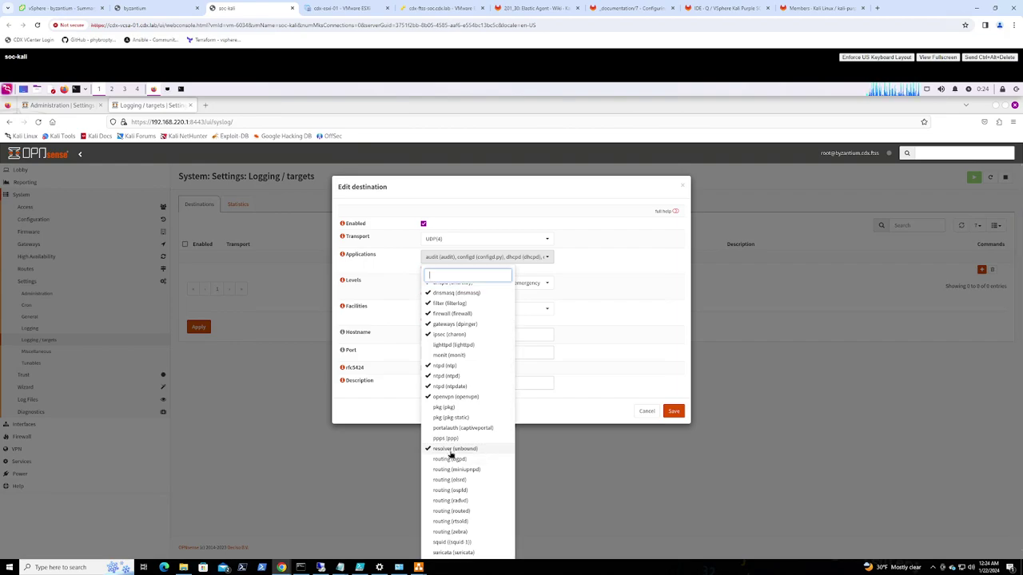
{"action": "left_click", "coordinate": [446, 543]}
{"action": "left_click", "coordinate": [446, 552]}
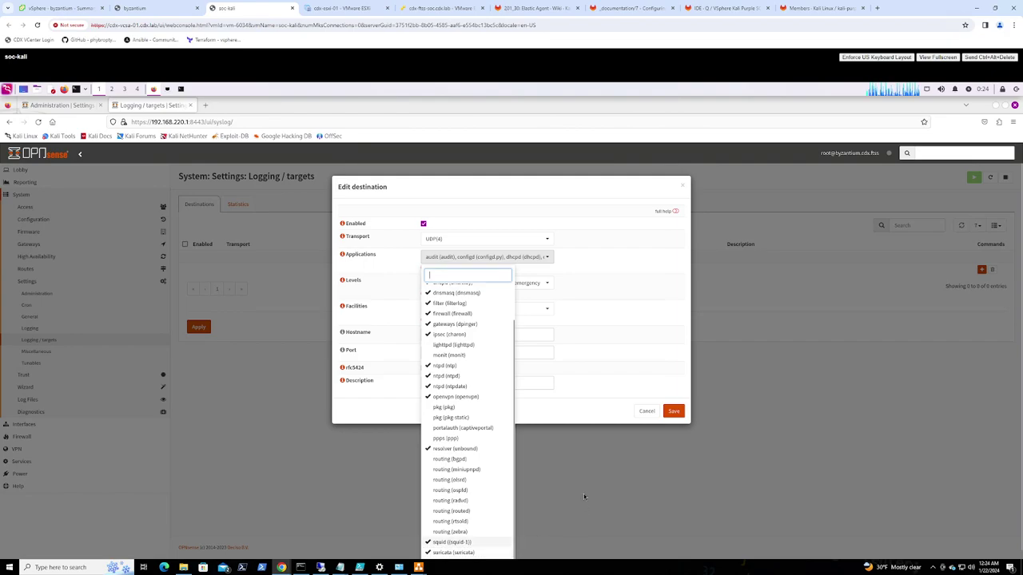
{"action": "left_click", "coordinate": [582, 323]}
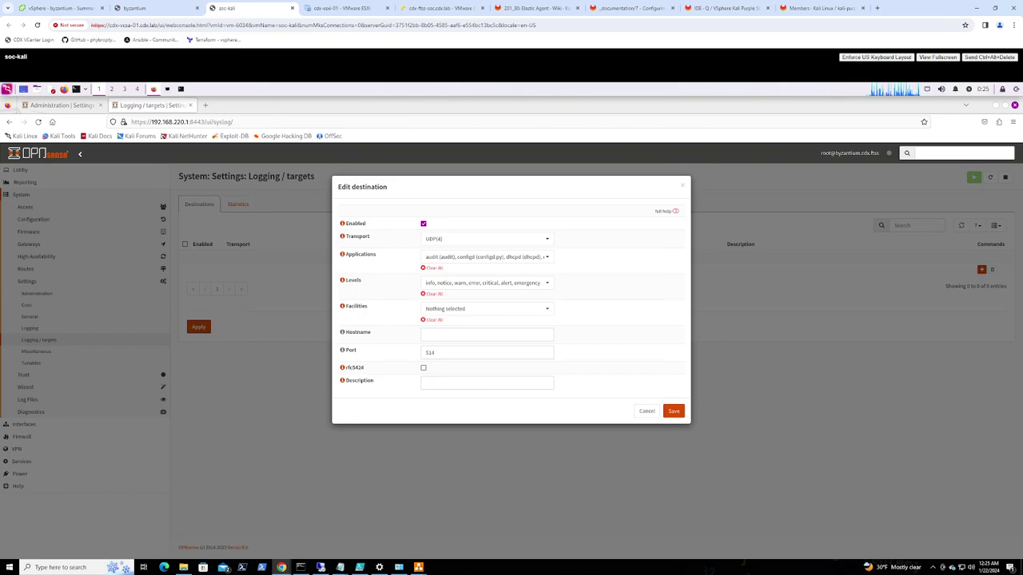
Recheck Figure 45's application list in the guide, then move to the Elastic Agent wiki page
{"action": "left_click", "coordinate": [625, 10]}
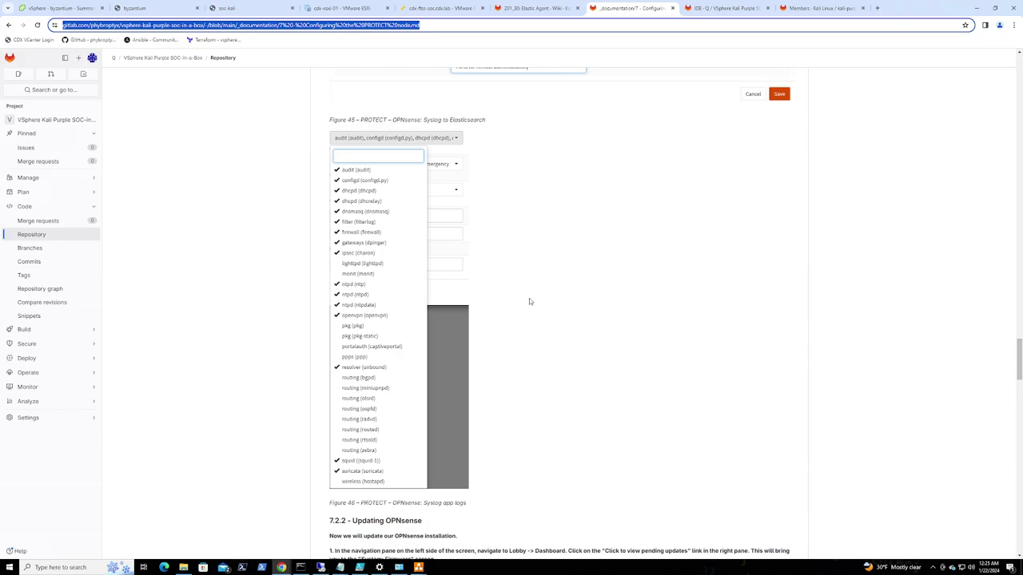
{"action": "scroll", "coordinate": [531, 301], "scroll_direction": "down", "scroll_amount": 4}
{"action": "scroll", "coordinate": [534, 302], "scroll_direction": "up", "scroll_amount": 5}
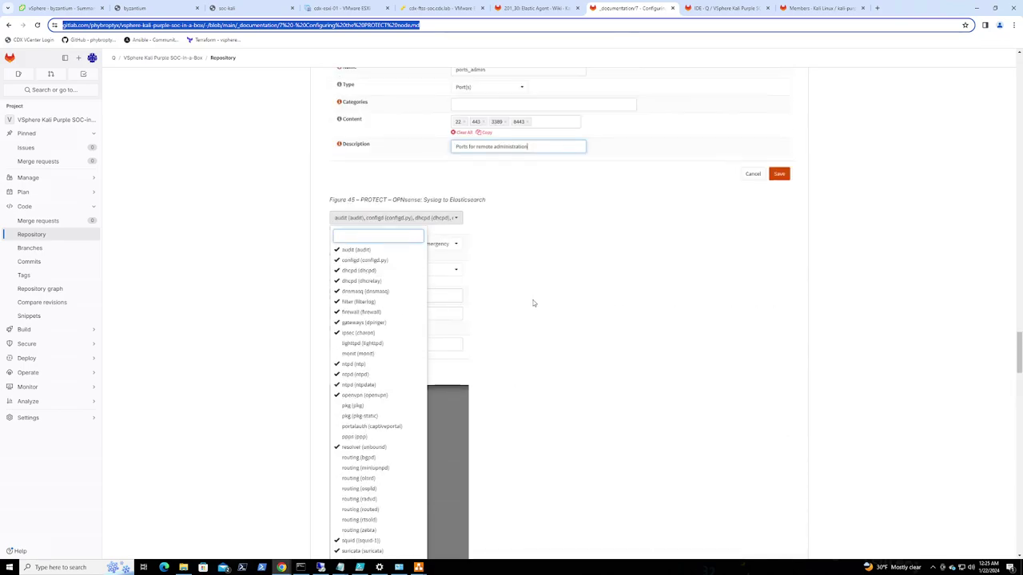
{"action": "scroll", "coordinate": [533, 303], "scroll_direction": "up", "scroll_amount": 1}
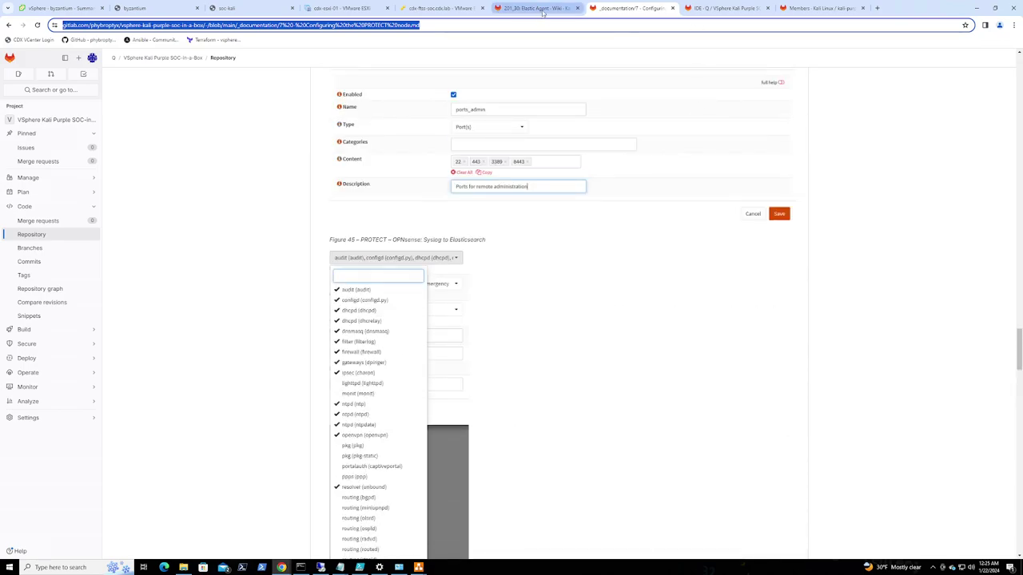
{"action": "left_click", "coordinate": [541, 9]}
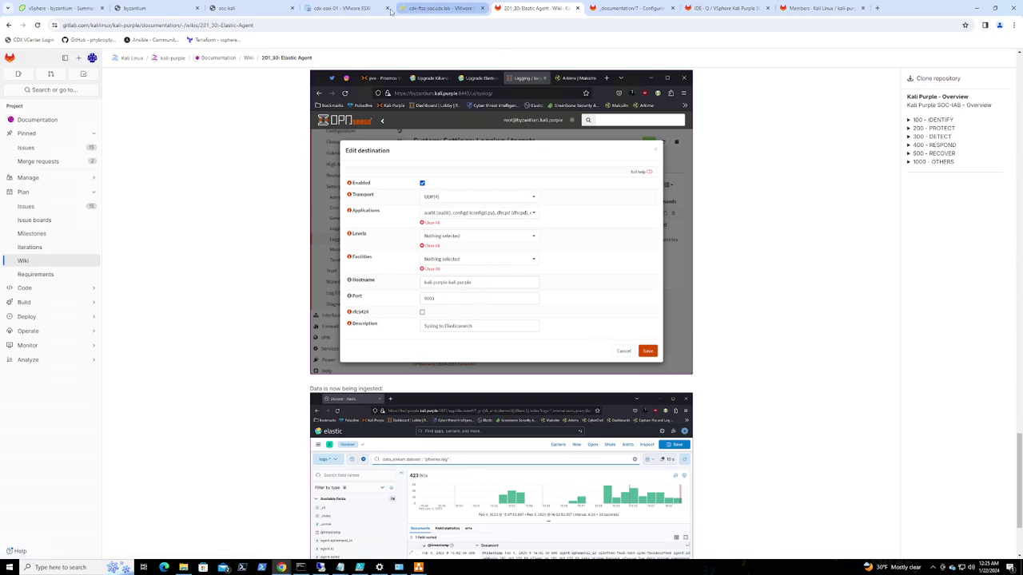
Save the destination to host kali-purple.cdx.ftss, port 9001, described 'Syslog to Elasticsearch'
{"action": "left_click", "coordinate": [253, 12]}
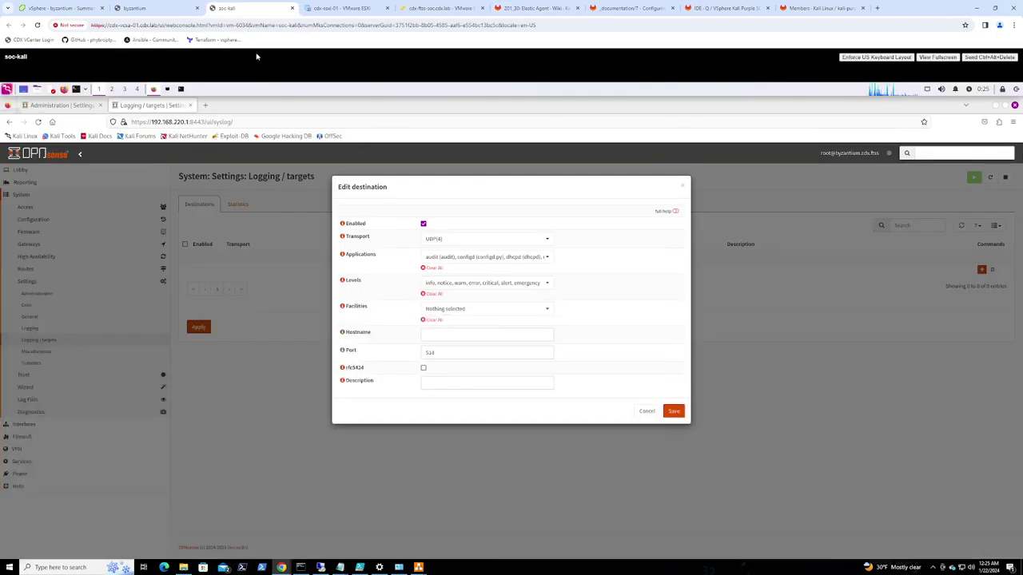
{"action": "double_click", "coordinate": [446, 353]}
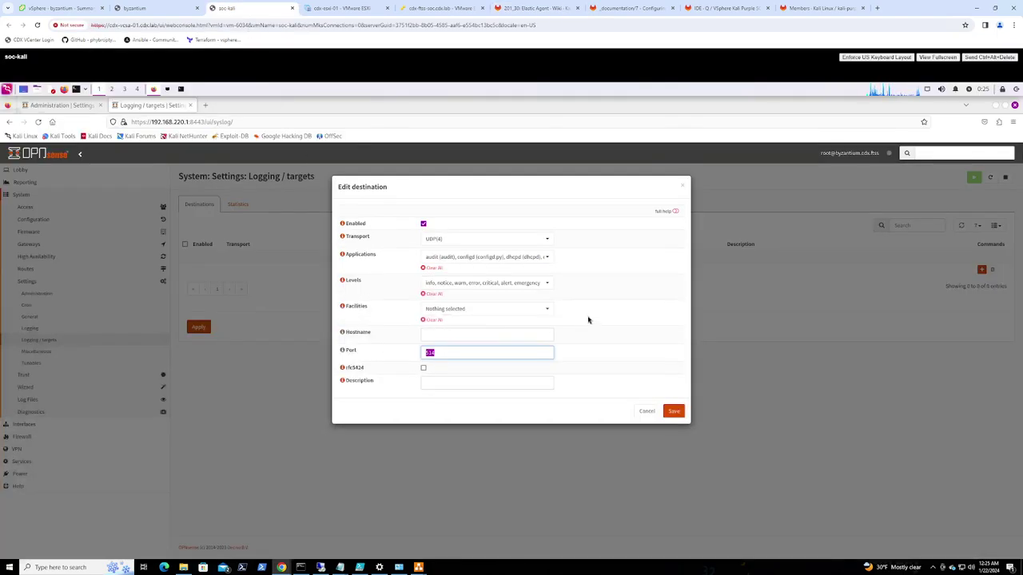
{"action": "type", "text": "9010"}
{"action": "type", "text": "1"}
{"action": "left_click", "coordinate": [435, 336]}
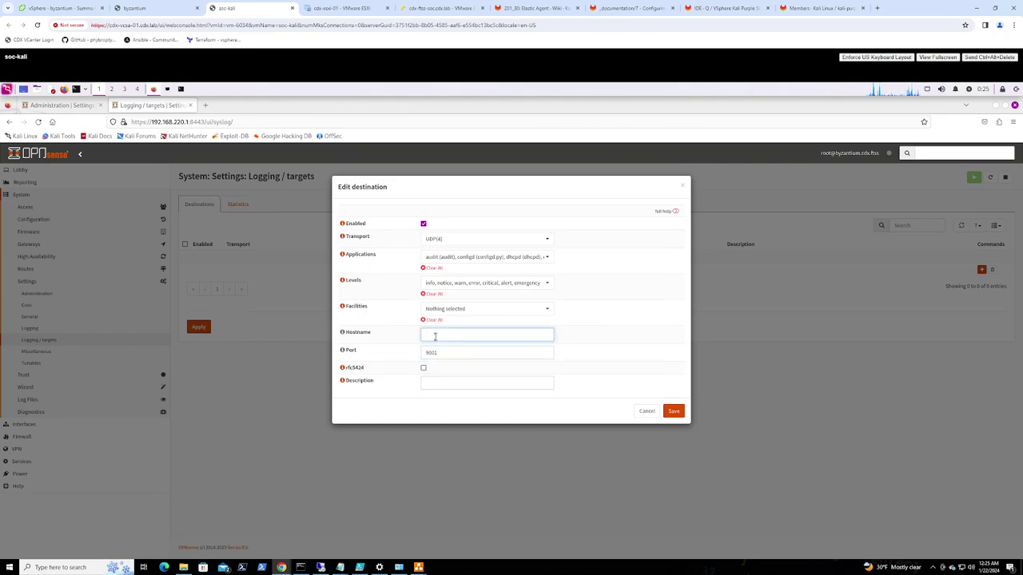
{"action": "type", "text": "kali-purple.cdx.ftss"}
{"action": "left_click", "coordinate": [457, 381]}
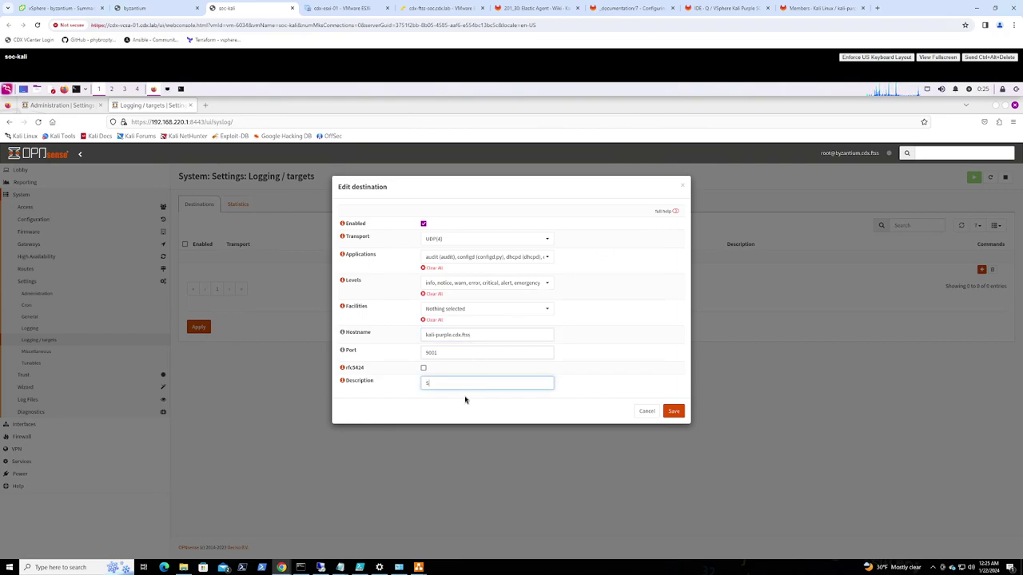
{"action": "type", "text": "Syslog to Elasticsearch"}
{"action": "left_click", "coordinate": [674, 411]}
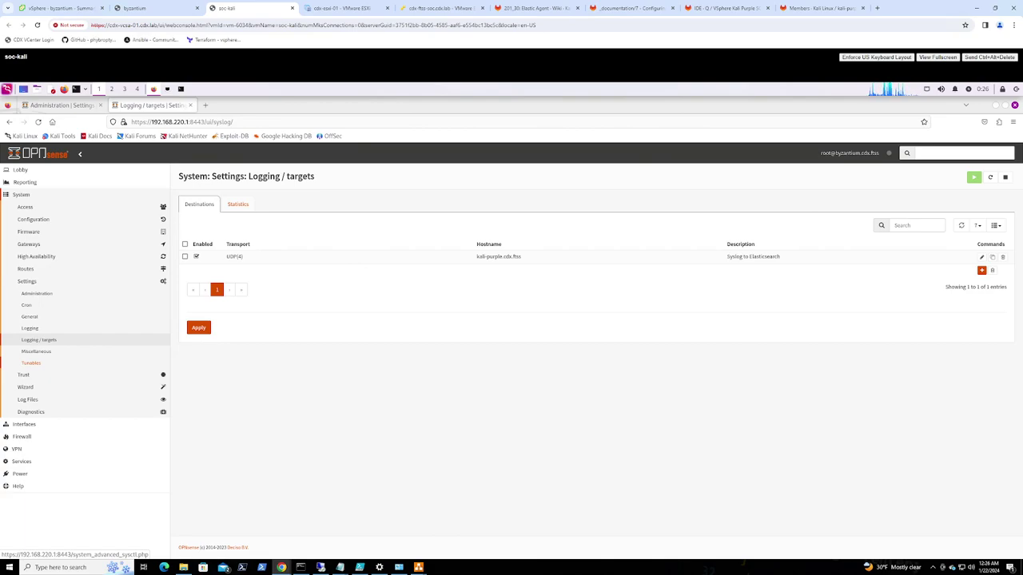
From the firewall dashboard, check for updates to list pending upgrades and the 23.7.12 release notes
{"action": "left_click", "coordinate": [20, 170]}
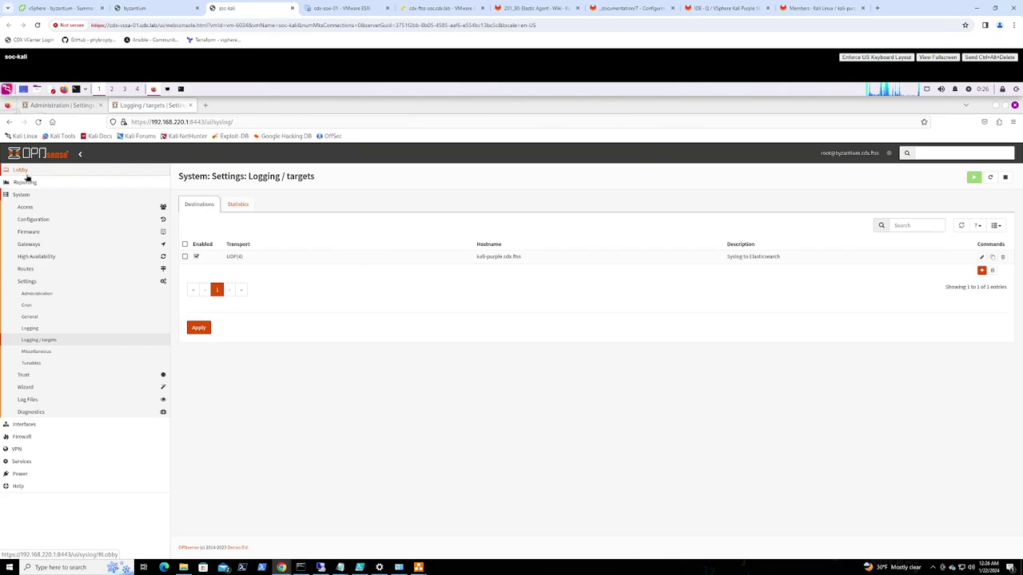
{"action": "left_click", "coordinate": [32, 182]}
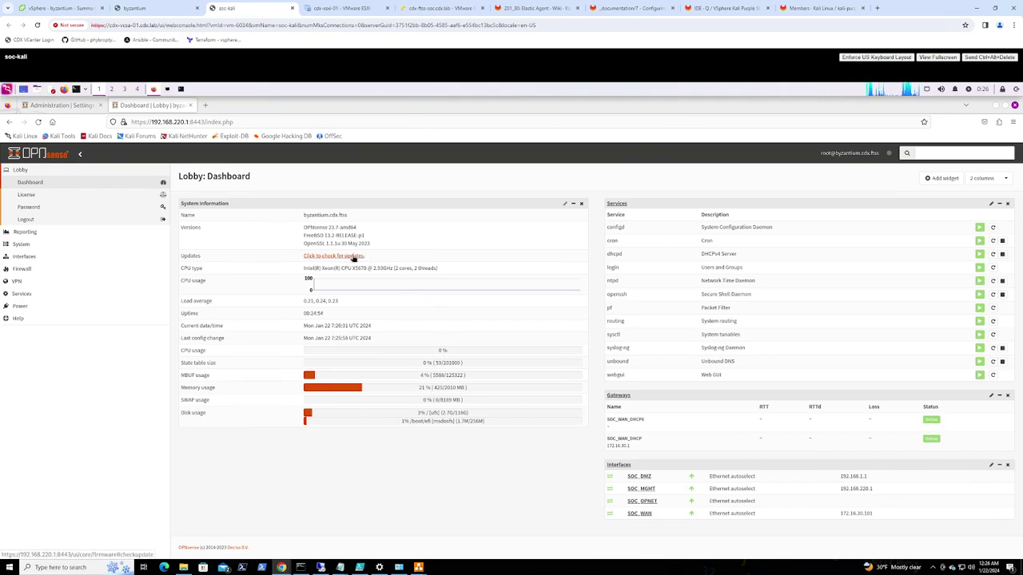
{"action": "left_click", "coordinate": [353, 256]}
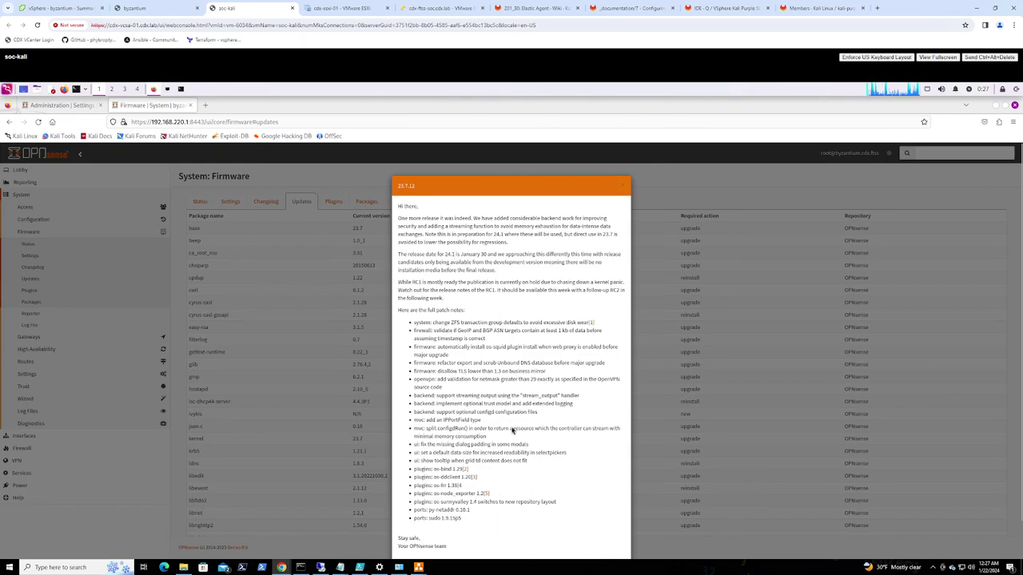
Close the release notes, run the firmware update and accept the required reboot
{"action": "scroll", "coordinate": [512, 427], "scroll_direction": "down", "scroll_amount": 1}
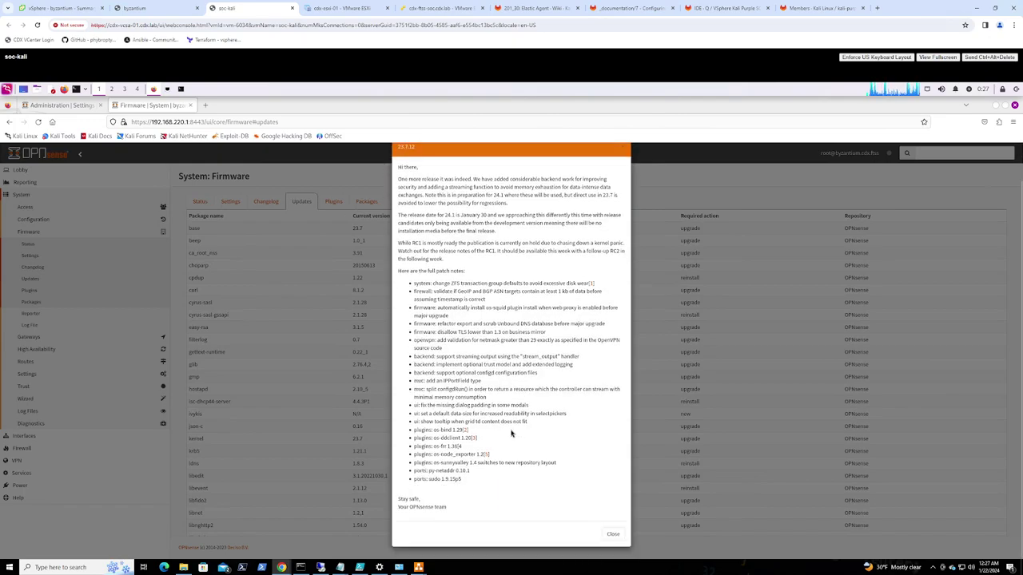
{"action": "left_click", "coordinate": [613, 535]}
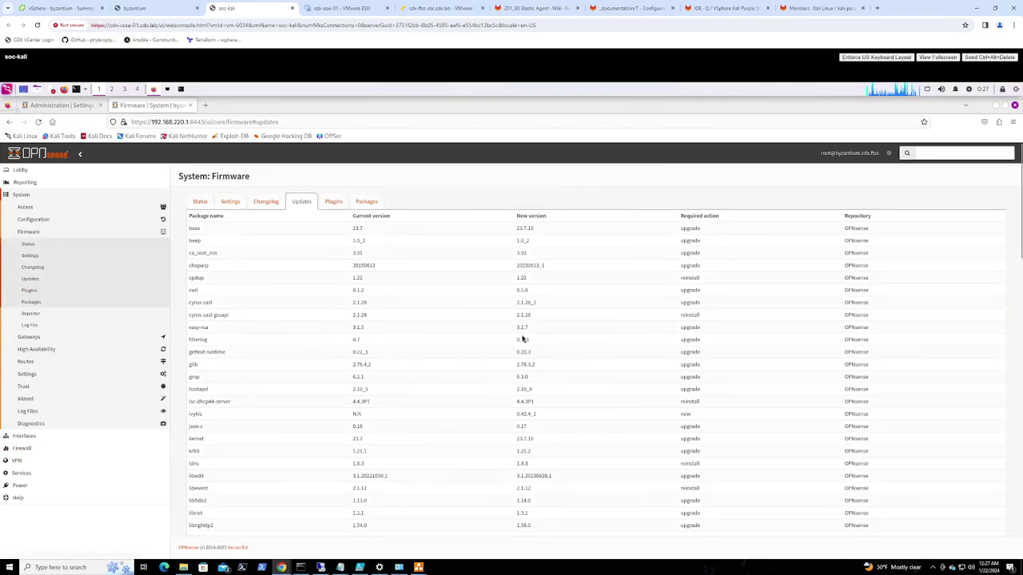
{"action": "scroll", "coordinate": [606, 348], "scroll_direction": "down", "scroll_amount": 10}
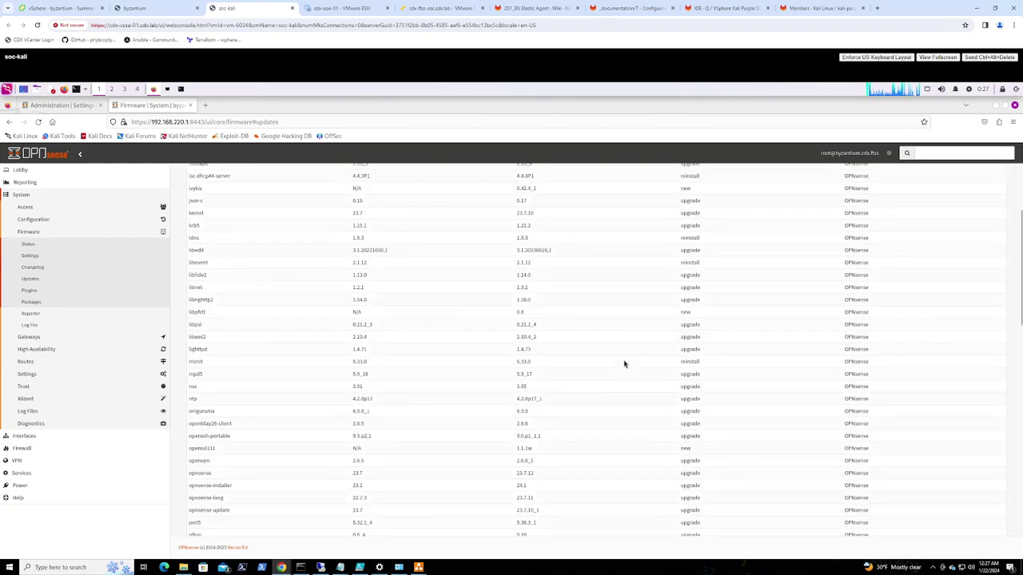
{"action": "scroll", "coordinate": [620, 364], "scroll_direction": "down", "scroll_amount": 3}
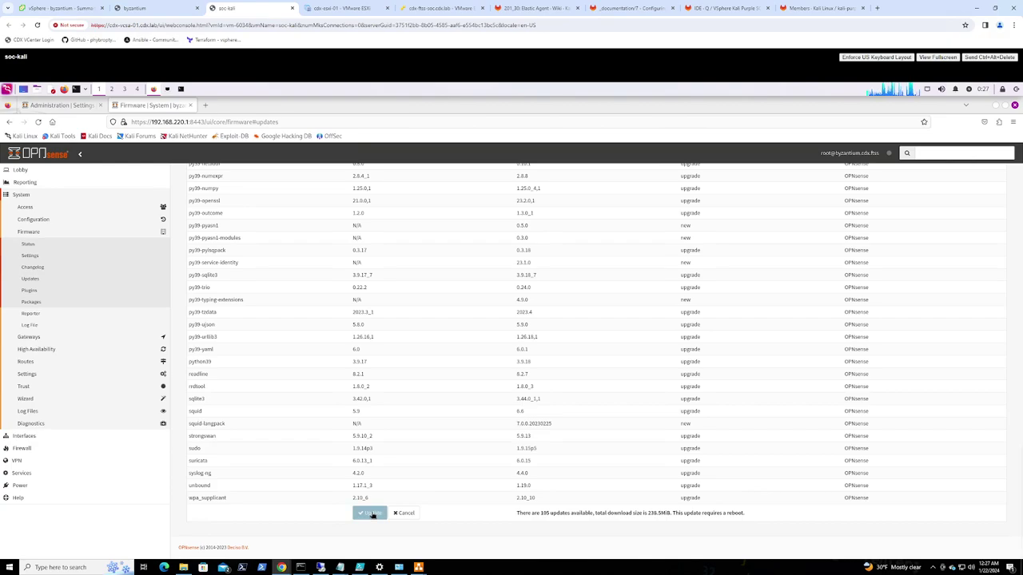
{"action": "left_click", "coordinate": [370, 514]}
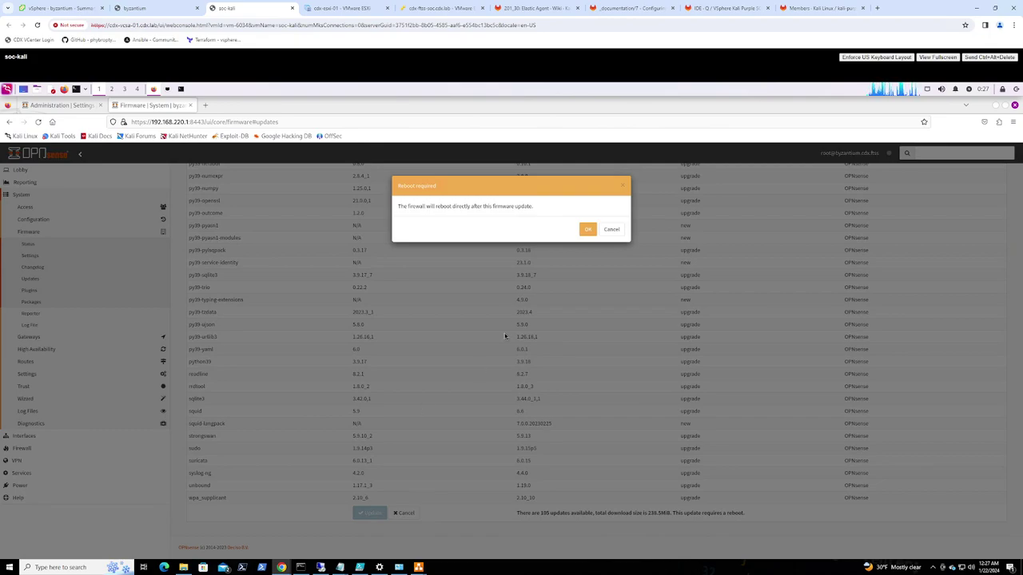
{"action": "left_click", "coordinate": [588, 230]}
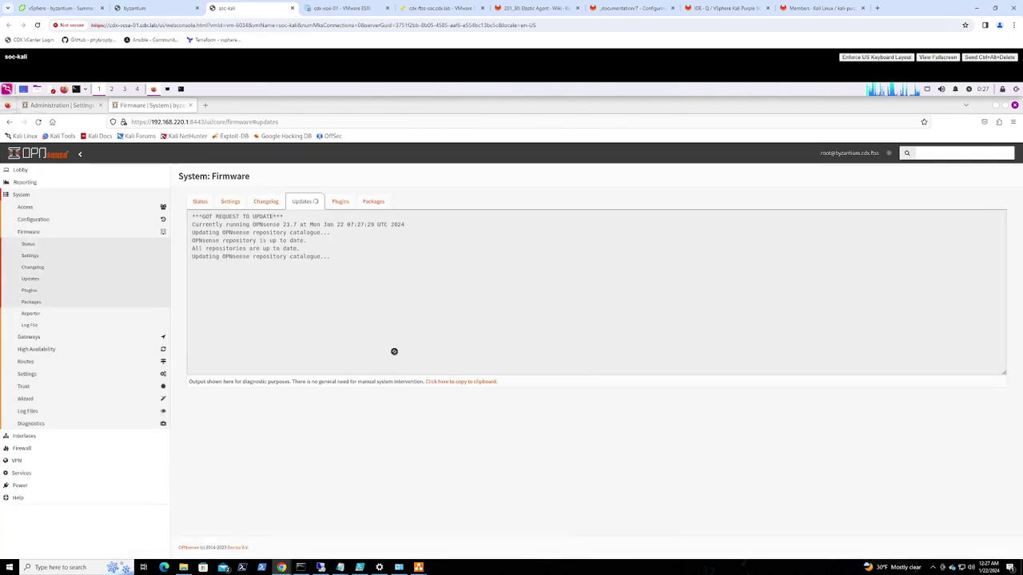
Read the guide past Install VM Tools to Table 8's Unbound DNS host overrides (kali-purple, kali-violet, kali-eminence)
{"action": "left_click", "coordinate": [630, 10]}
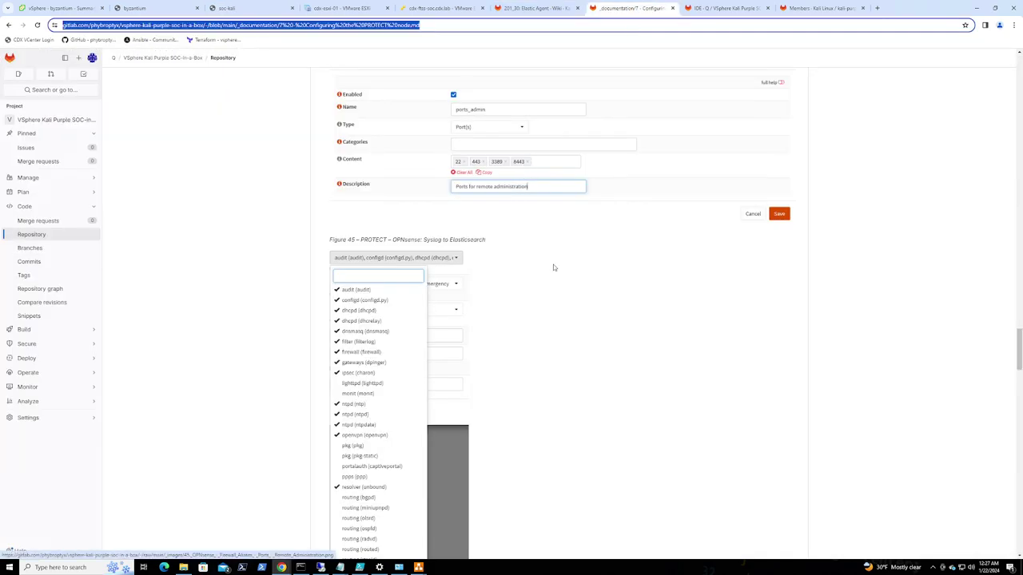
{"action": "scroll", "coordinate": [559, 268], "scroll_direction": "down", "scroll_amount": 4}
{"action": "scroll", "coordinate": [570, 273], "scroll_direction": "down", "scroll_amount": 15}
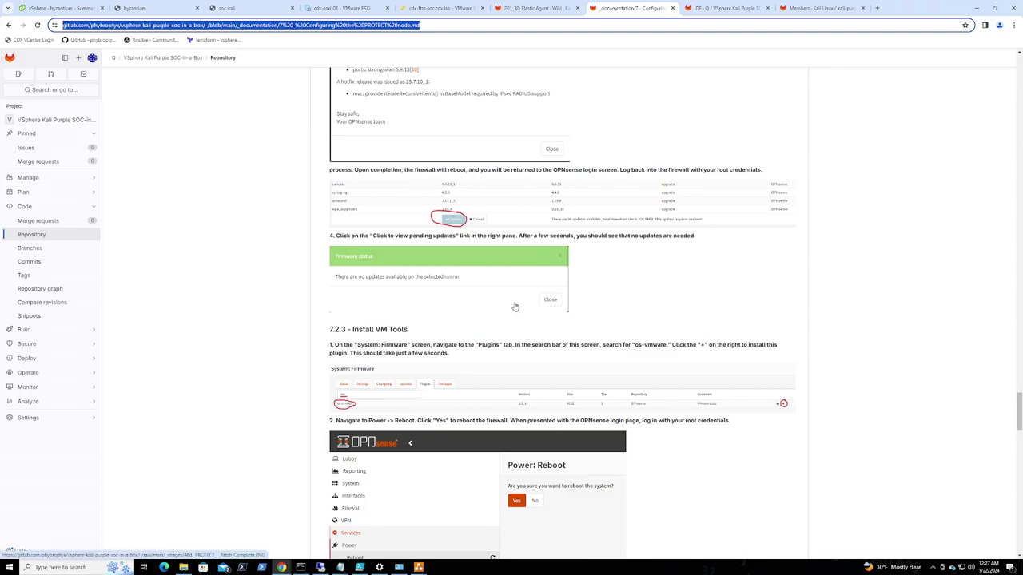
{"action": "scroll", "coordinate": [515, 307], "scroll_direction": "down", "scroll_amount": 3}
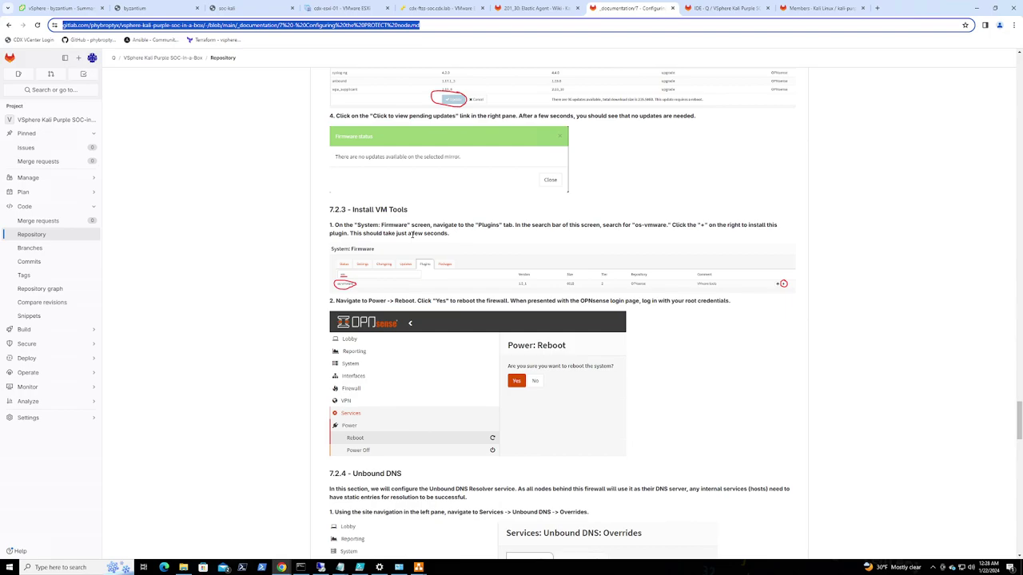
{"action": "scroll", "coordinate": [421, 273], "scroll_direction": "down", "scroll_amount": 2}
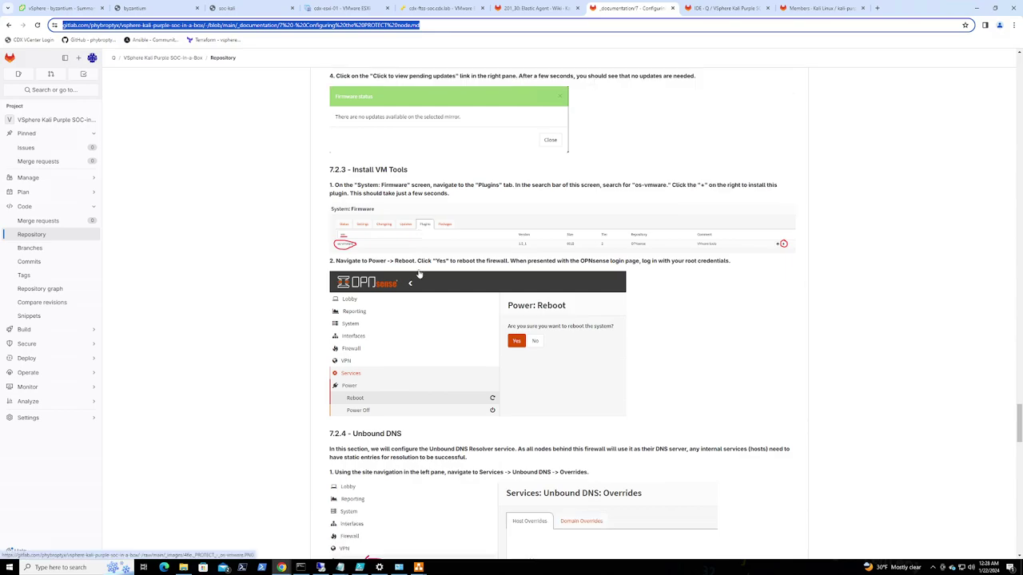
{"action": "scroll", "coordinate": [397, 165], "scroll_direction": "up", "scroll_amount": 1}
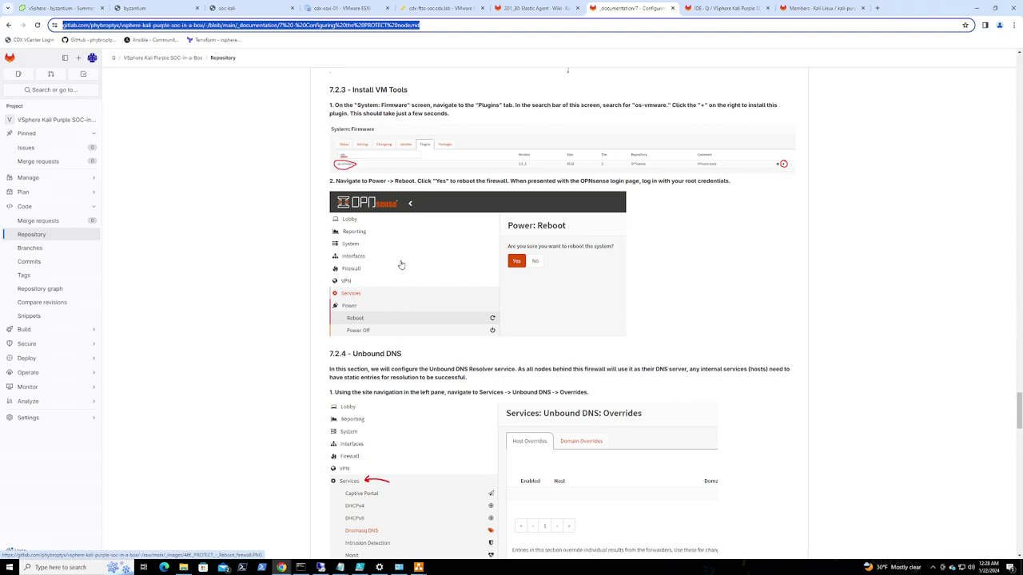
{"action": "scroll", "coordinate": [401, 264], "scroll_direction": "down", "scroll_amount": 3}
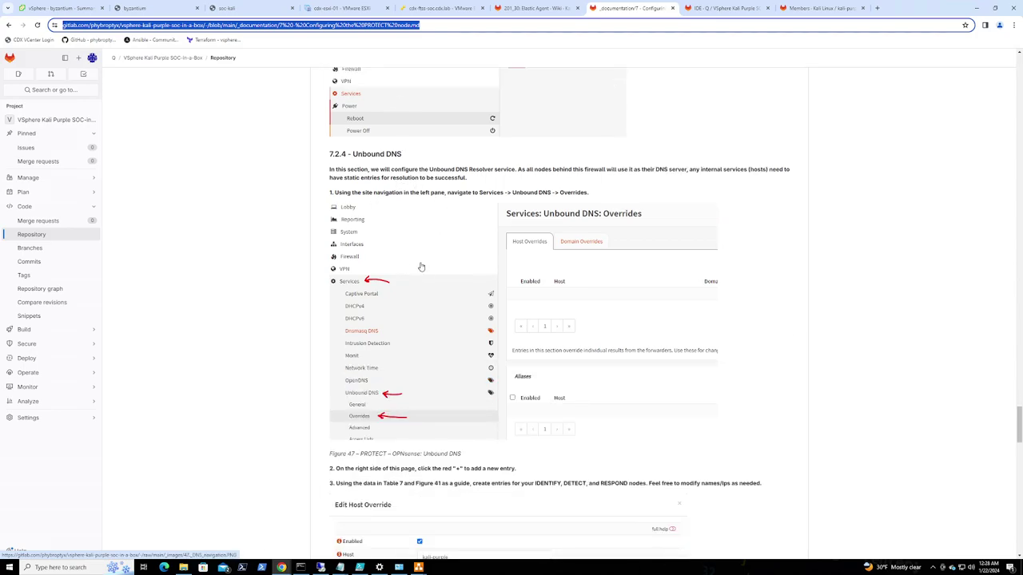
{"action": "scroll", "coordinate": [430, 272], "scroll_direction": "down", "scroll_amount": 1}
{"action": "scroll", "coordinate": [431, 272], "scroll_direction": "down", "scroll_amount": 2}
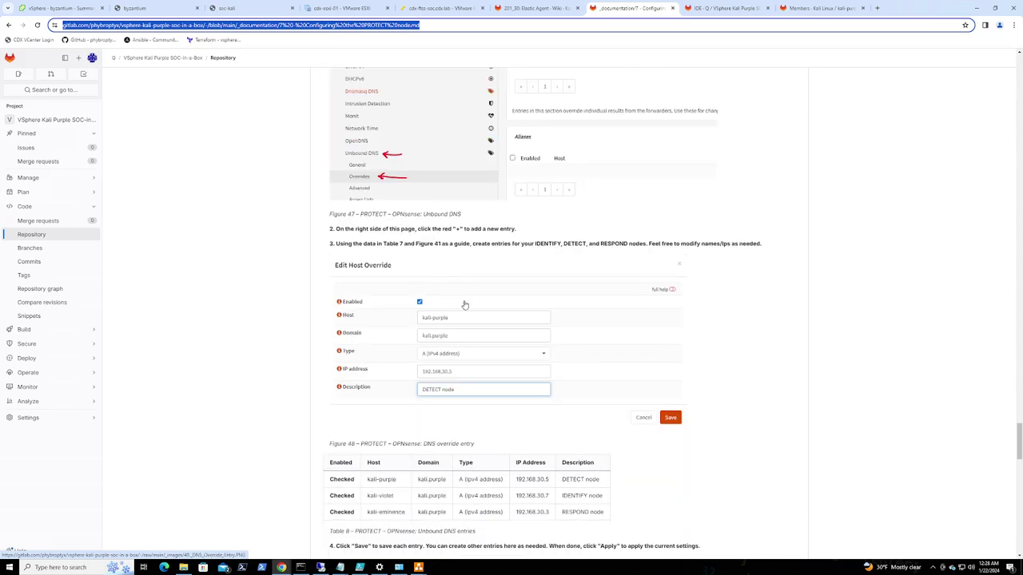
{"action": "scroll", "coordinate": [460, 343], "scroll_direction": "down", "scroll_amount": 1}
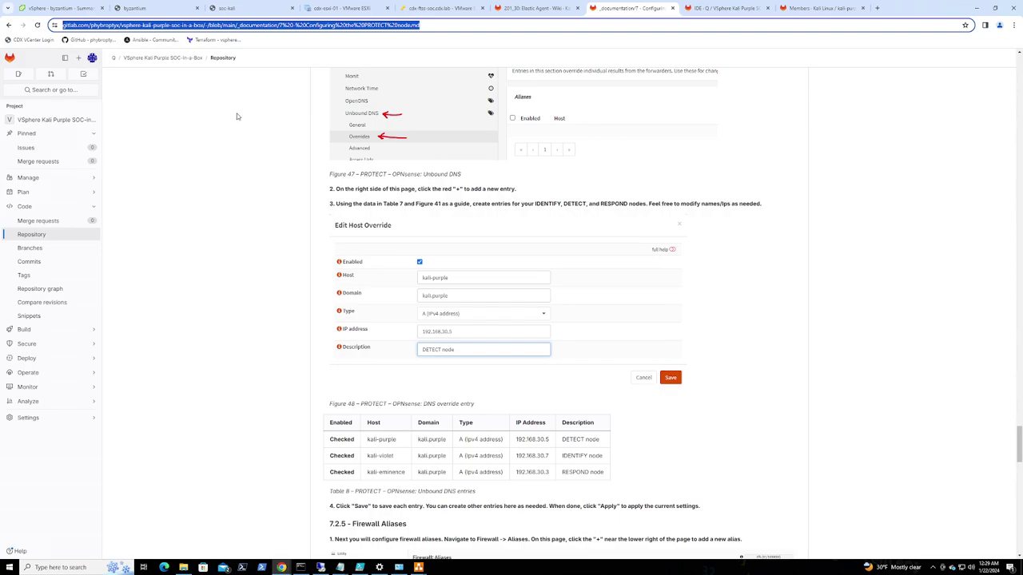
Return to OPNsense to watch the firmware update log installing the 103 fetched packages
{"action": "left_click", "coordinate": [241, 8]}
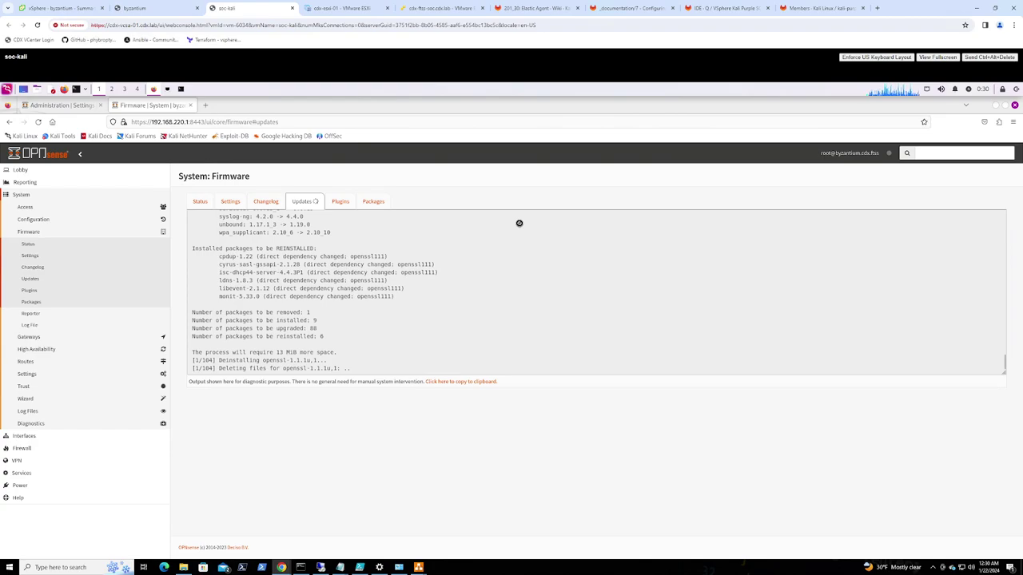
Read the guide's Table 9 port aliases in 7.2.5 Firewall Aliases, then return to the 201_30 Elastic Agent wiki page
{"action": "left_click", "coordinate": [631, 8]}
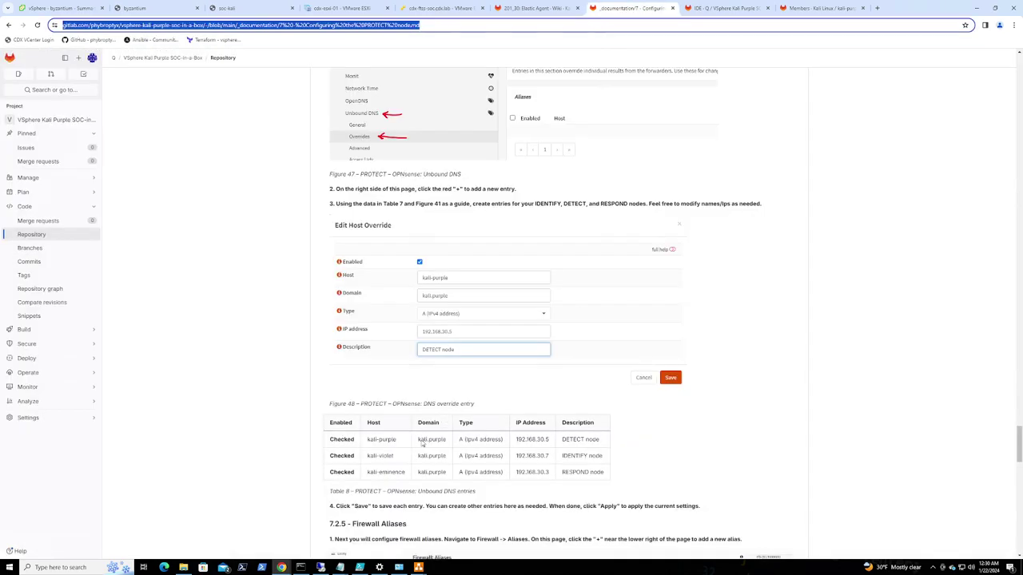
{"action": "scroll", "coordinate": [328, 430], "scroll_direction": "down", "scroll_amount": 3}
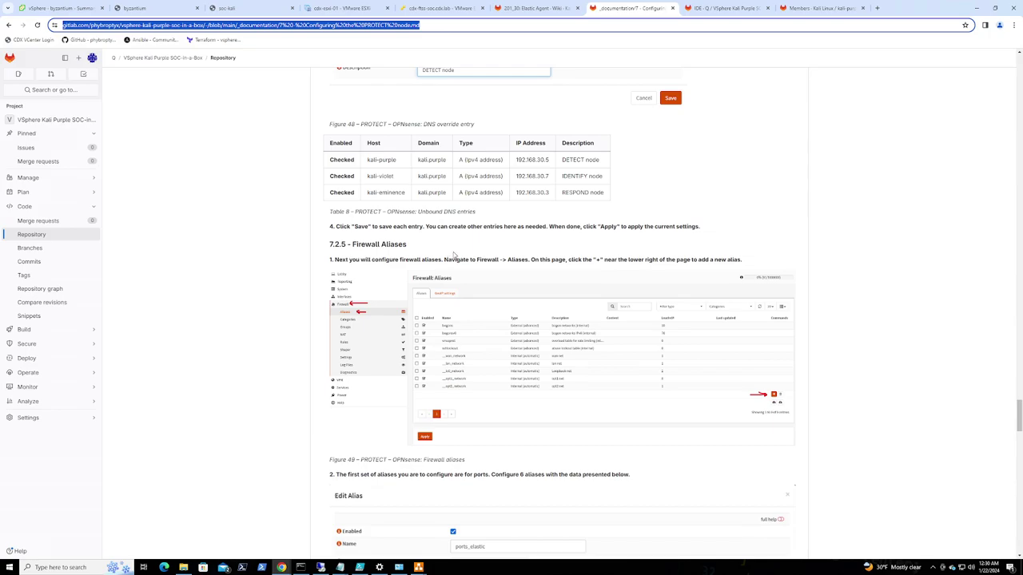
{"action": "scroll", "coordinate": [446, 258], "scroll_direction": "down", "scroll_amount": 4}
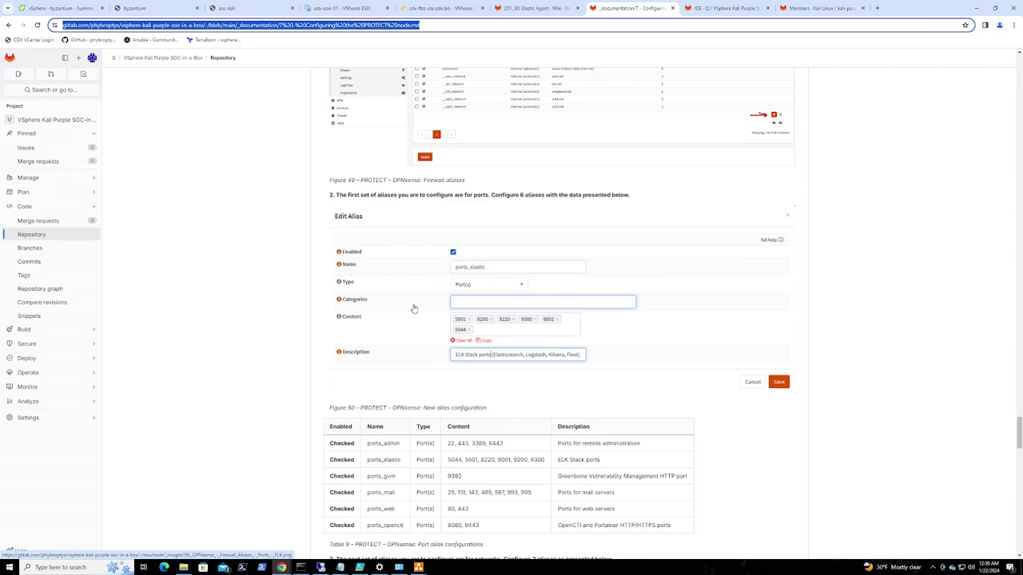
{"action": "scroll", "coordinate": [413, 308], "scroll_direction": "down", "scroll_amount": 2}
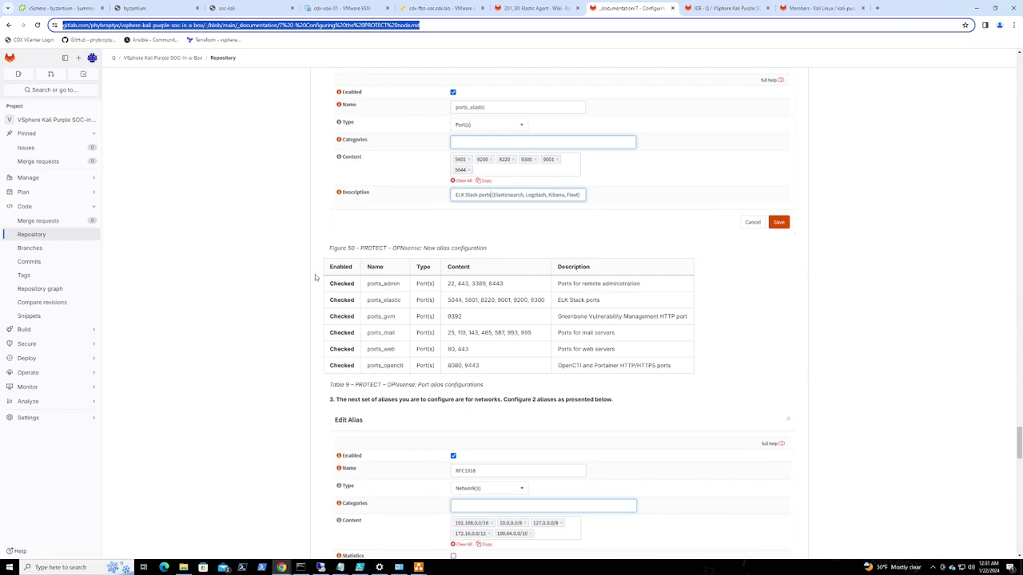
{"action": "key", "text": "ctrl+shift+Tab"}
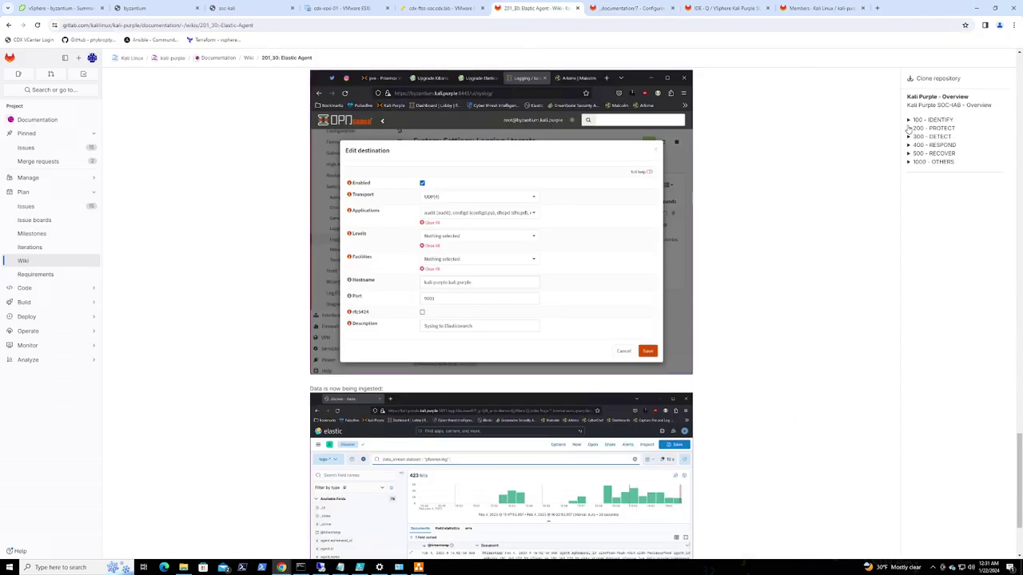
Expand 100 - IDENTIFY and read through the Kali Violet Installation wiki page
{"action": "left_click", "coordinate": [908, 120]}
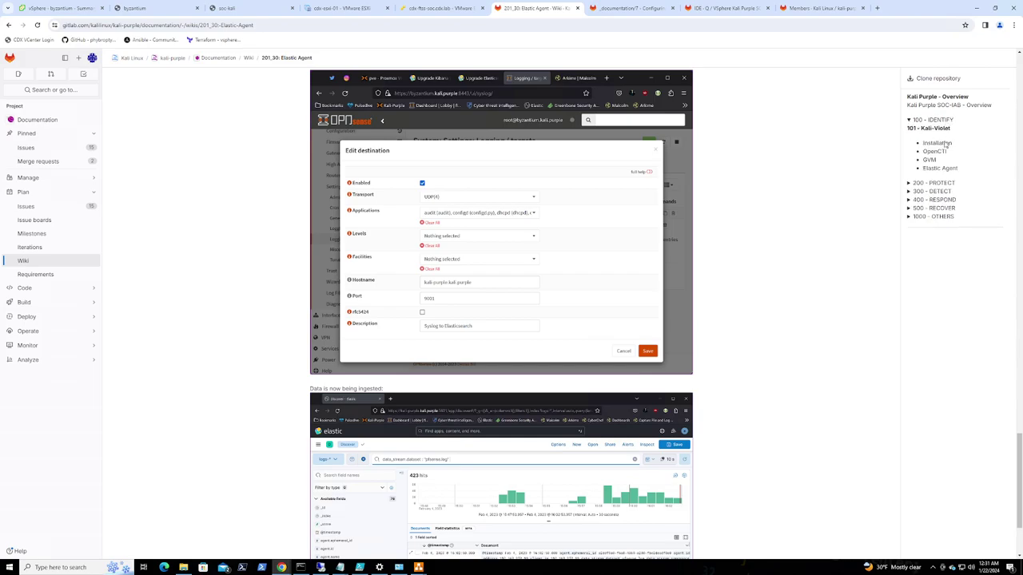
{"action": "left_click", "coordinate": [937, 144]}
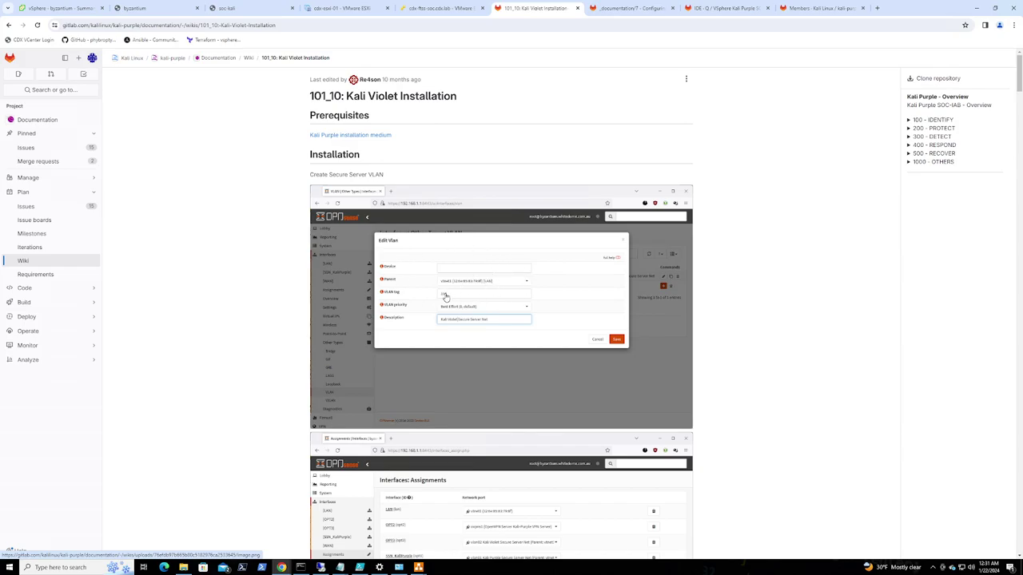
{"action": "scroll", "coordinate": [445, 298], "scroll_direction": "down", "scroll_amount": 4}
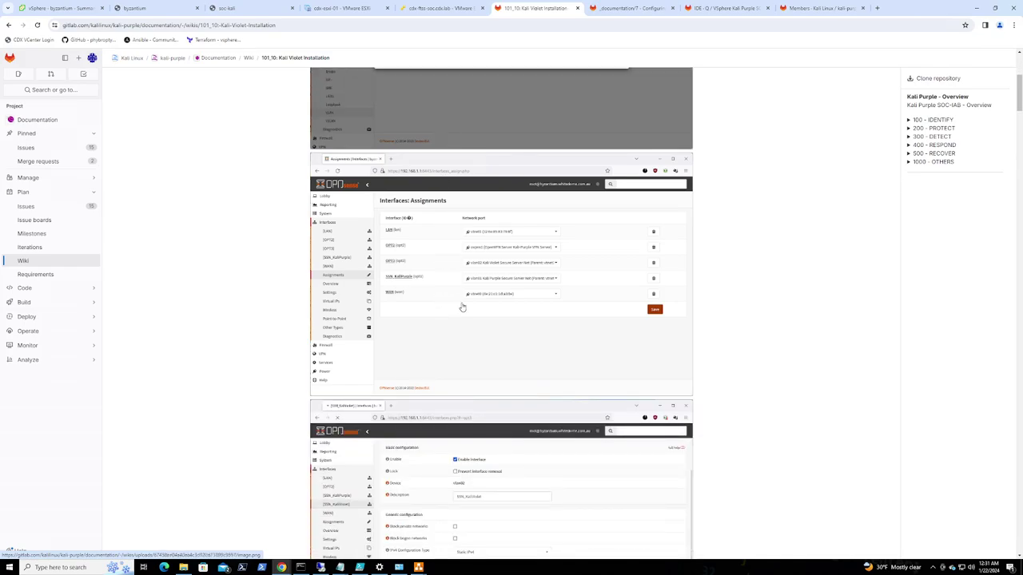
{"action": "scroll", "coordinate": [459, 306], "scroll_direction": "down", "scroll_amount": 3}
{"action": "scroll", "coordinate": [462, 306], "scroll_direction": "down", "scroll_amount": 2}
{"action": "scroll", "coordinate": [489, 307], "scroll_direction": "down", "scroll_amount": 3}
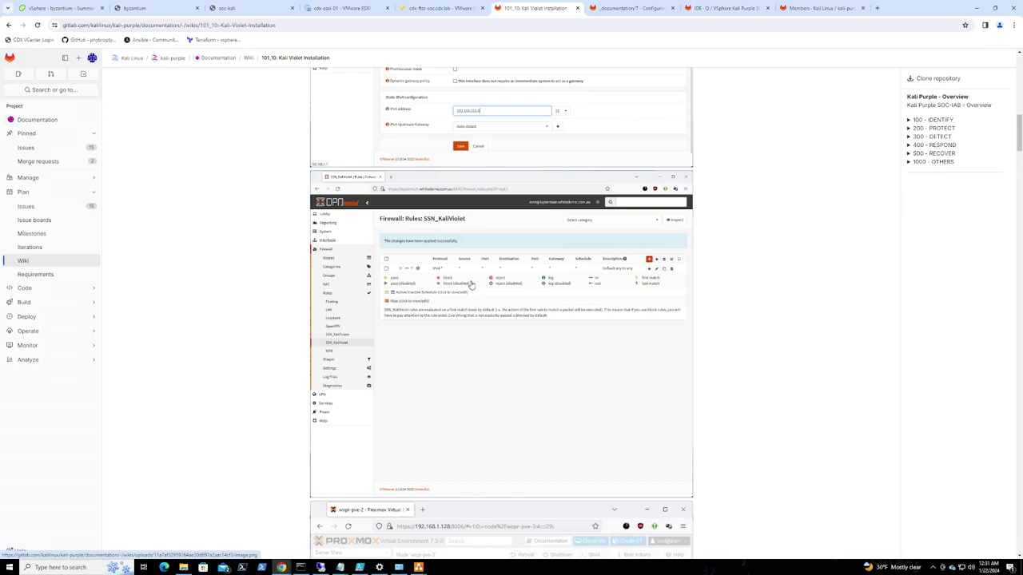
{"action": "scroll", "coordinate": [472, 287], "scroll_direction": "down", "scroll_amount": 3}
{"action": "scroll", "coordinate": [471, 287], "scroll_direction": "down", "scroll_amount": 1}
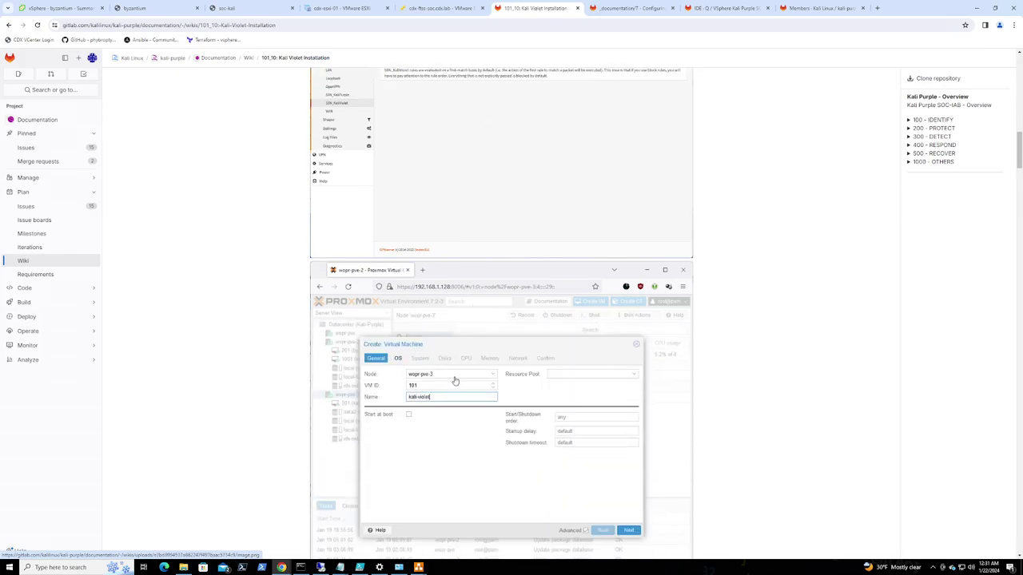
{"action": "scroll", "coordinate": [454, 381], "scroll_direction": "up", "scroll_amount": 5}
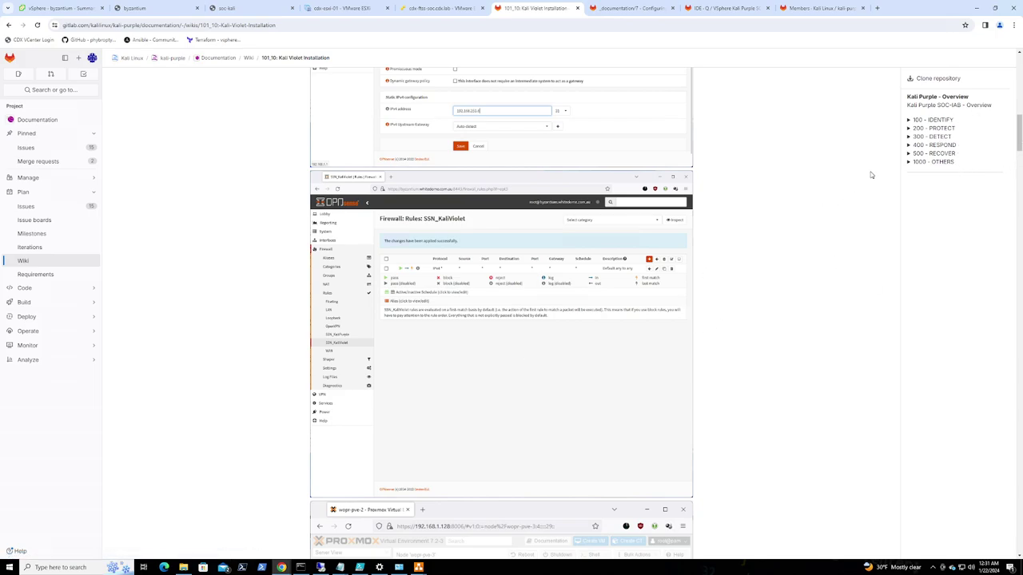
Expand 200 - PROTECT, then check the OPNsense firmware update, now at step 22 of 104
{"action": "left_click", "coordinate": [910, 128]}
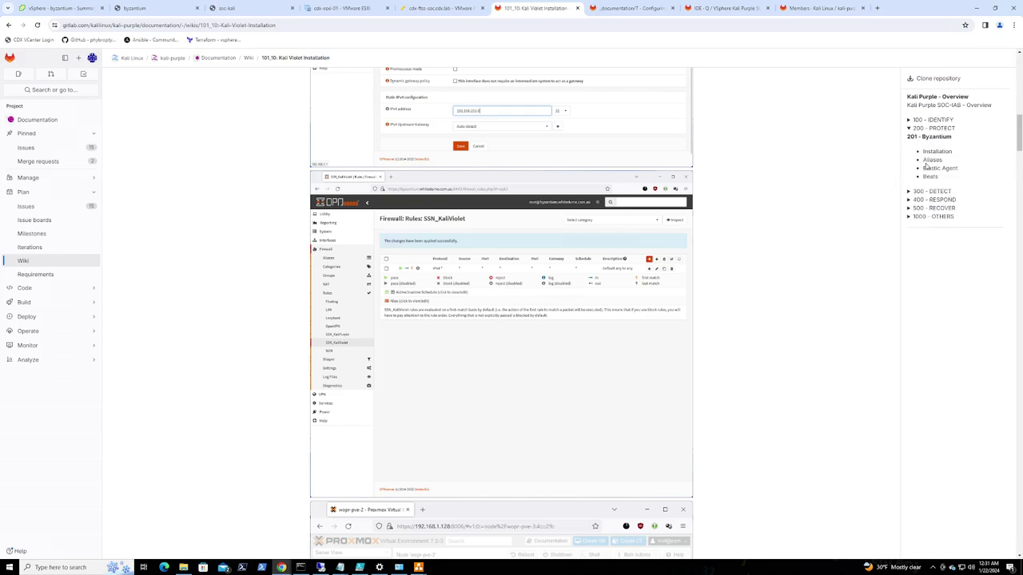
{"action": "left_click", "coordinate": [621, 8]}
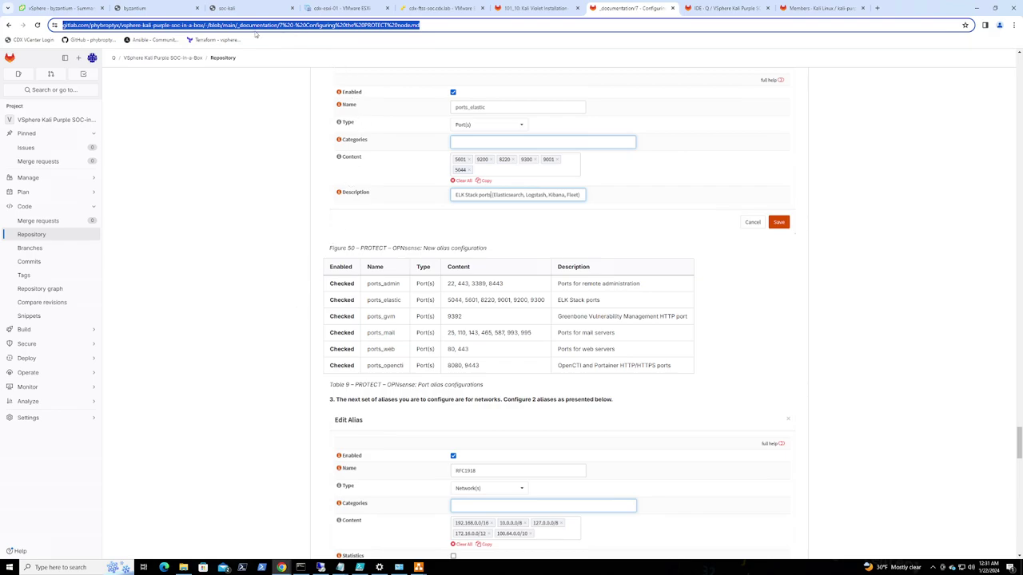
{"action": "left_click", "coordinate": [235, 11]}
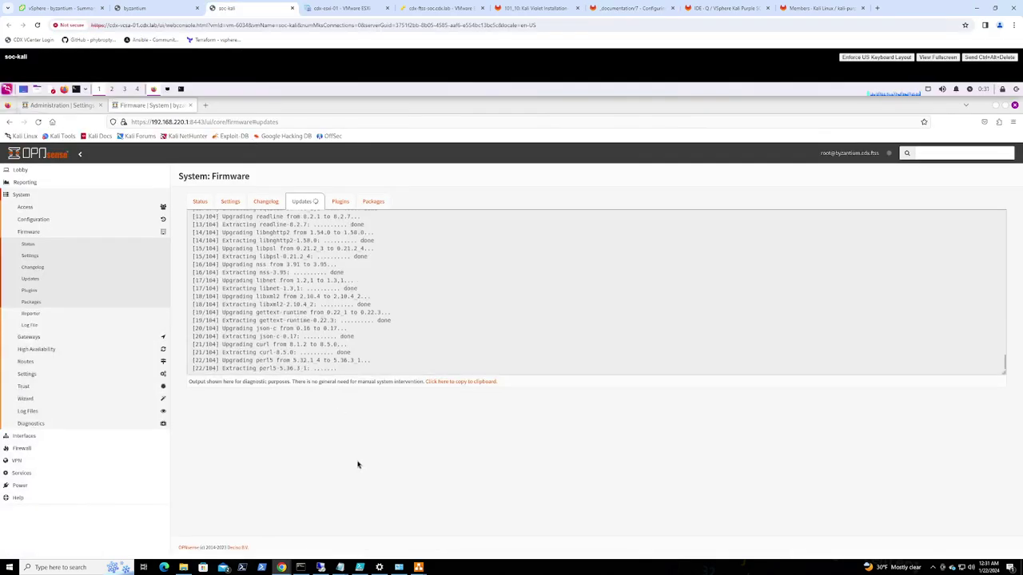
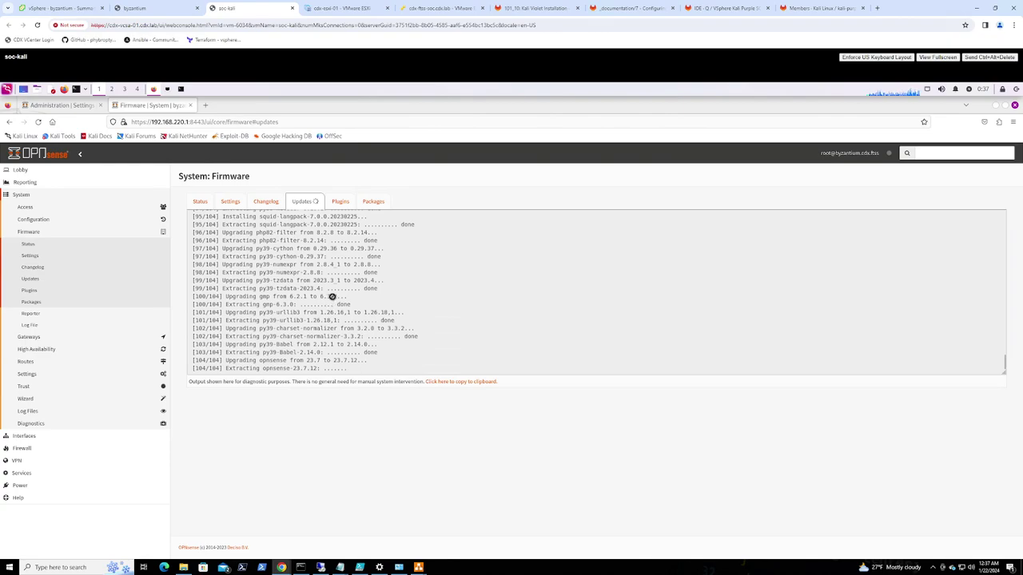
Check the firewall console and firmware upgrade progress, then bring up the FTSS draw.io diagram
{"action": "left_click", "coordinate": [148, 9]}
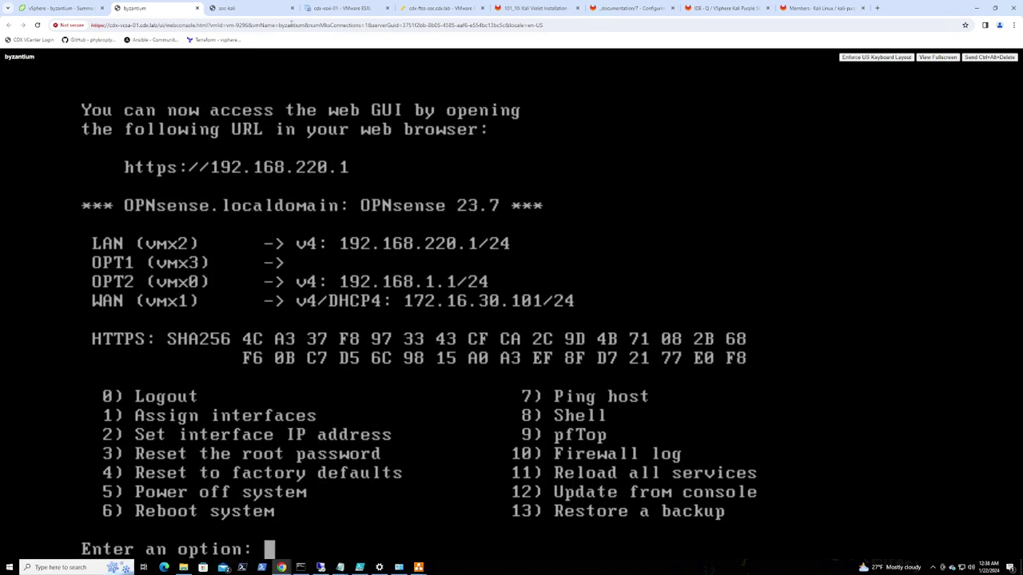
{"action": "left_click", "coordinate": [243, 10]}
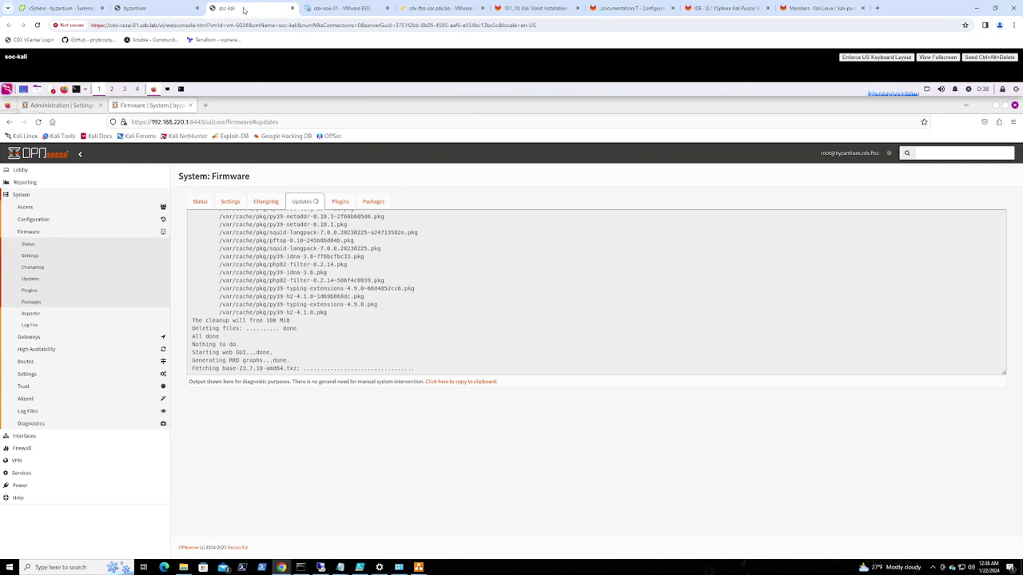
{"action": "left_click", "coordinate": [146, 8]}
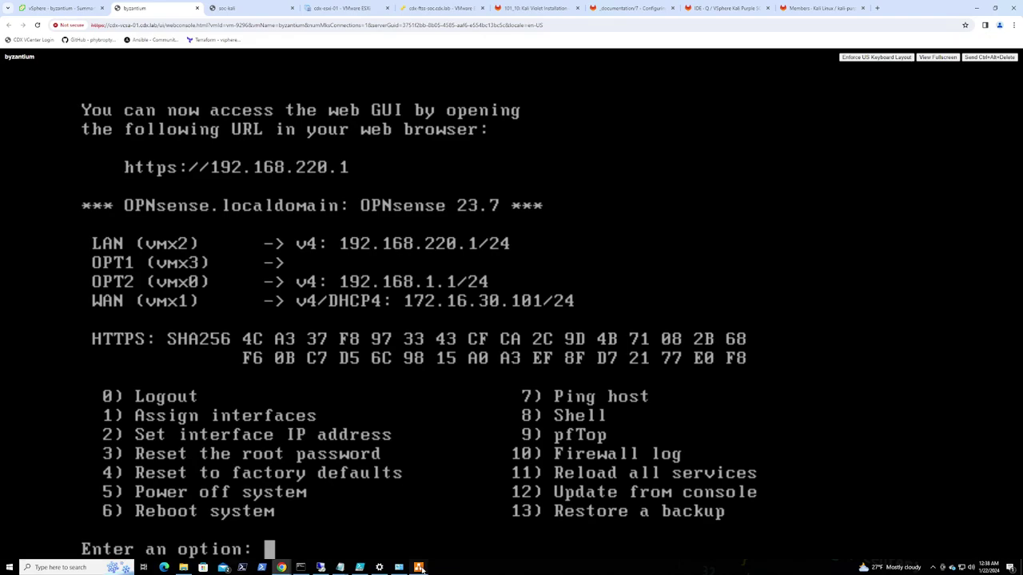
{"action": "mouse_move", "coordinate": [418, 567]}
{"action": "left_click", "coordinate": [361, 533]}
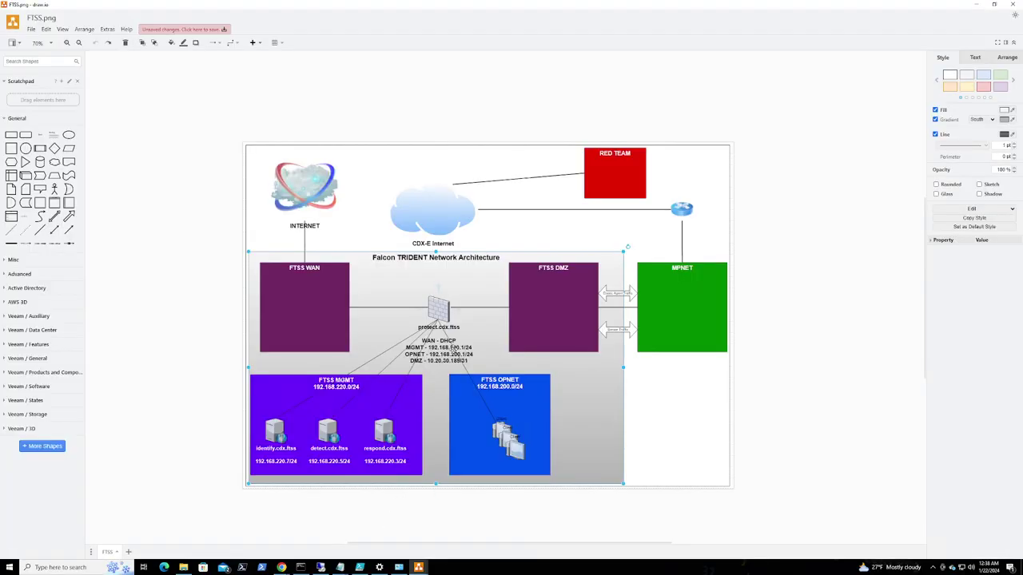
Edit the firewall label's MGMT line to 192.168.30.1/24 and minimize draw.io
{"action": "double_click", "coordinate": [452, 348]}
{"action": "left_click", "coordinate": [453, 349]}
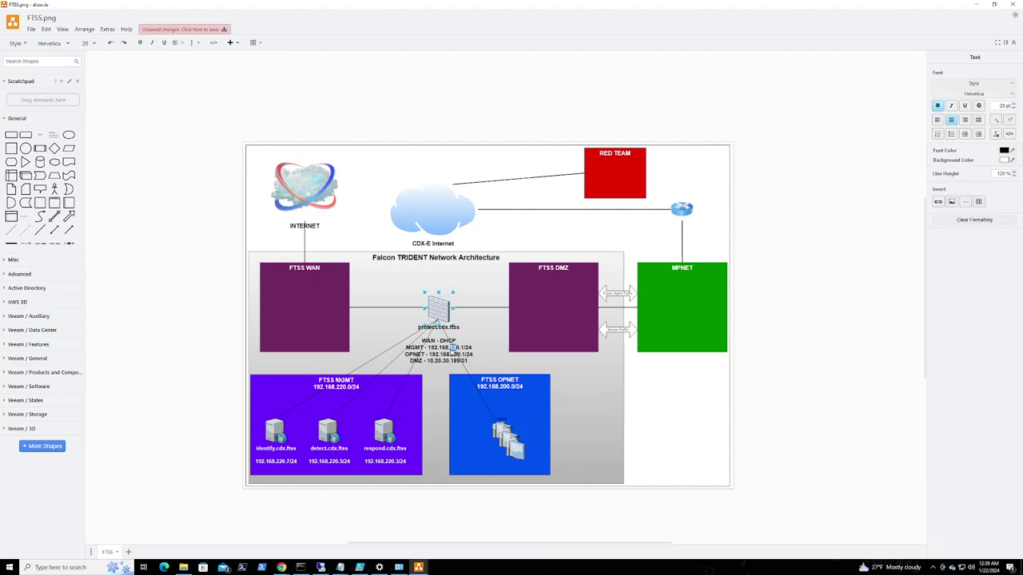
{"action": "key", "text": "BackSpace"}
{"action": "left_click", "coordinate": [975, 6]}
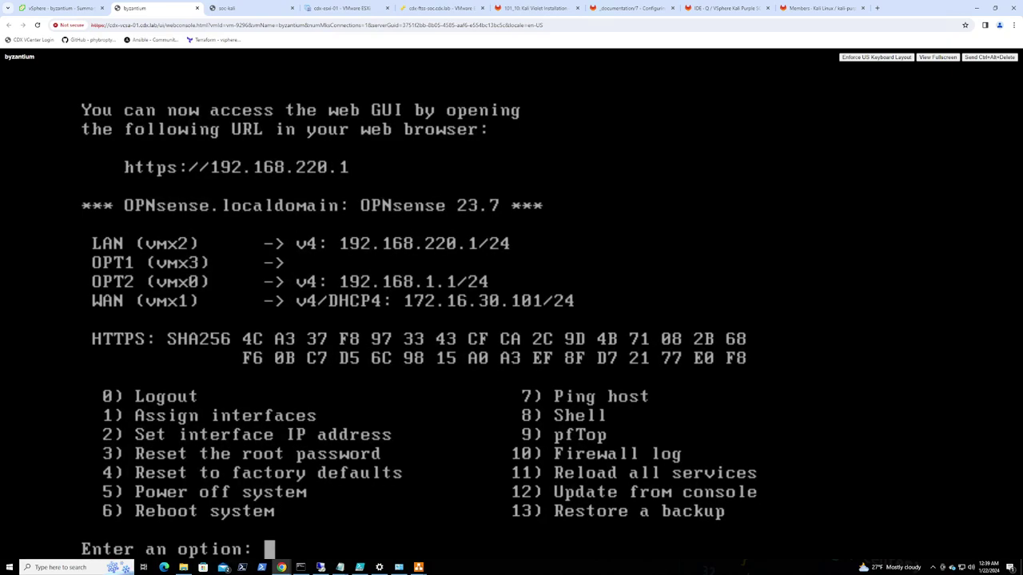
Watch the 23.7.10 firmware upgrade on the soc-kali tab until the reboot notice appears
{"action": "left_click", "coordinate": [256, 8]}
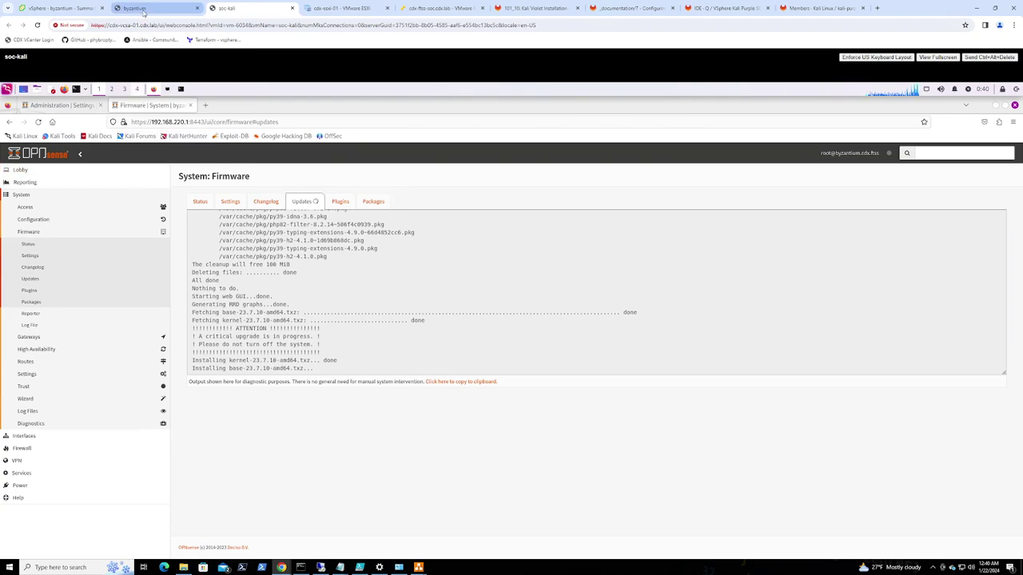
{"action": "mouse_move", "coordinate": [143, 13]}
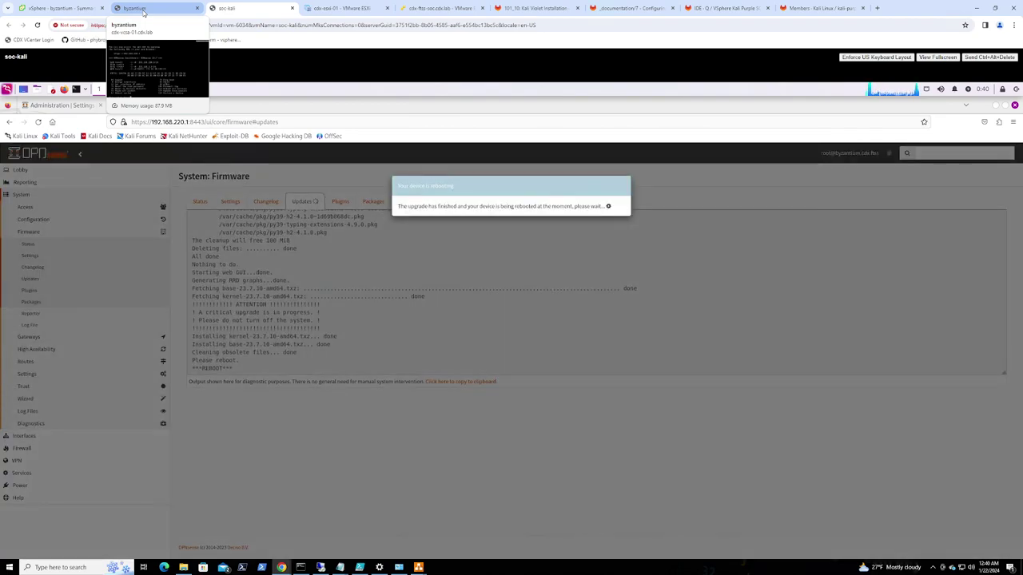
Watch the firewall console on the byzantium tab as OPNsense reboots to the login prompt
{"action": "left_click", "coordinate": [144, 9]}
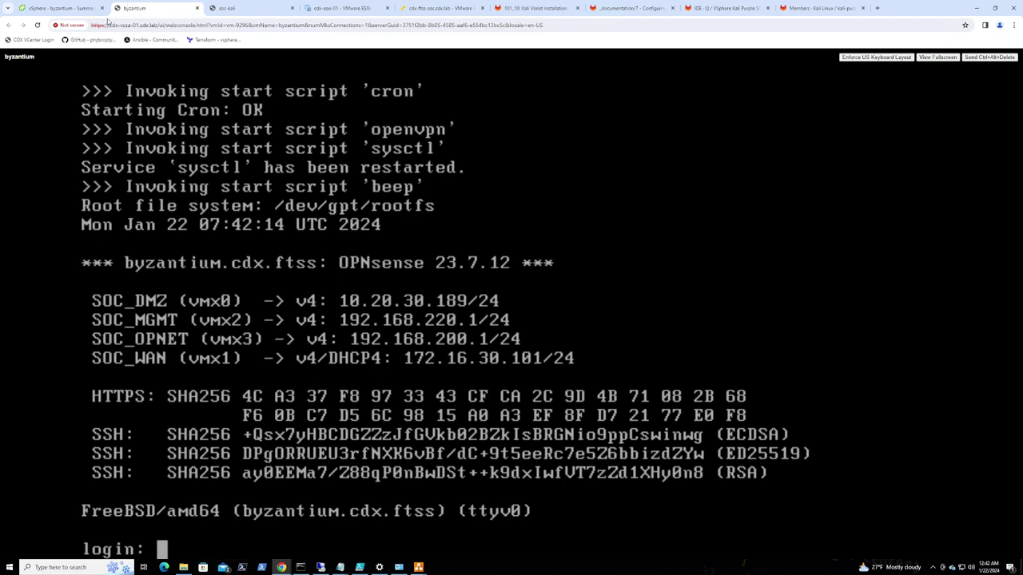
Log in to the OPNsense web GUI as root with the admin password, declining to save it
{"action": "left_click", "coordinate": [229, 10]}
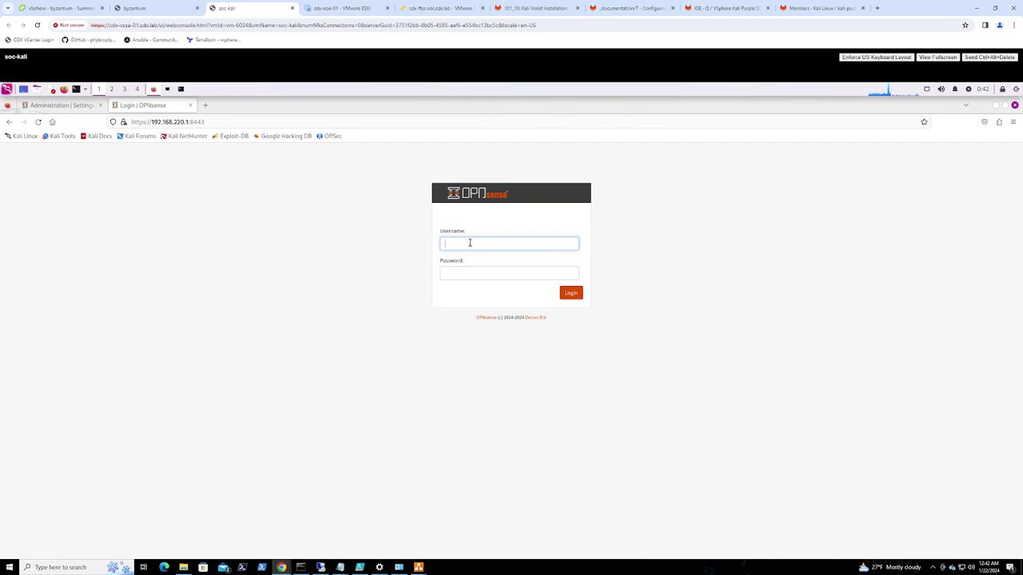
{"action": "type", "text": "root"}
{"action": "key", "text": "Tab"}
{"action": "type", "text": "opn"}
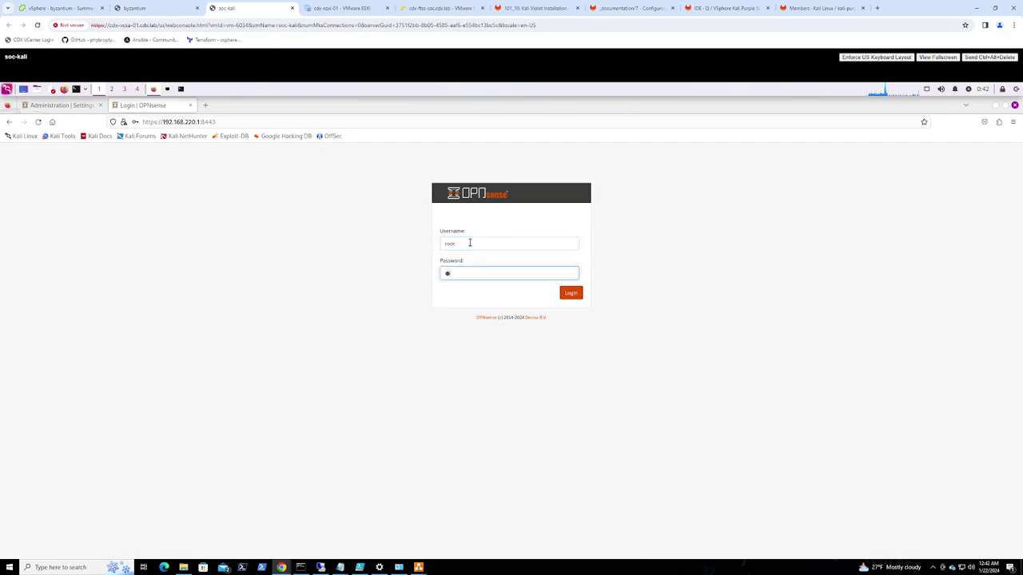
{"action": "type", "text": "sense12345678"}
{"action": "key", "text": "Return"}
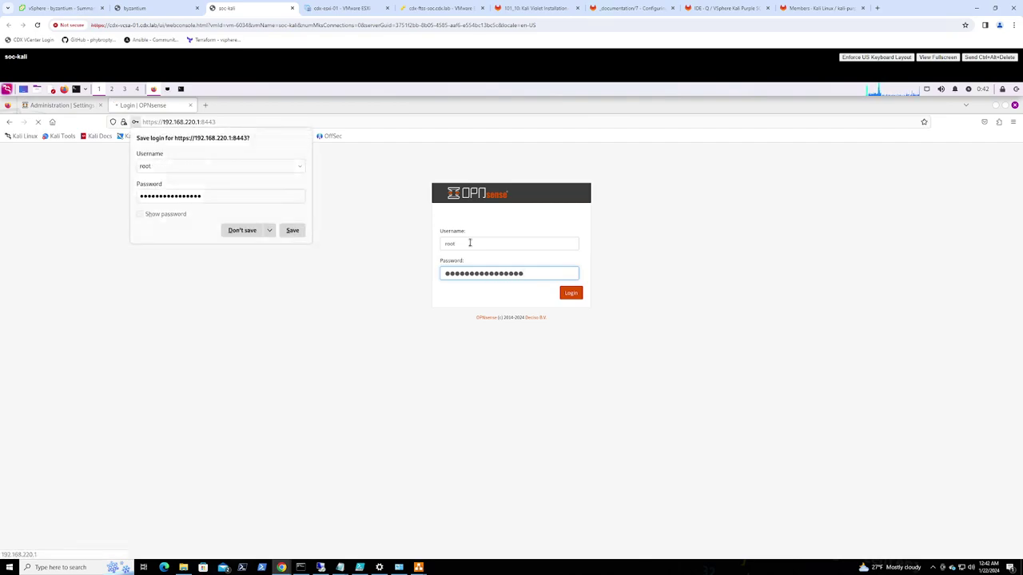
{"action": "left_click", "coordinate": [248, 231]}
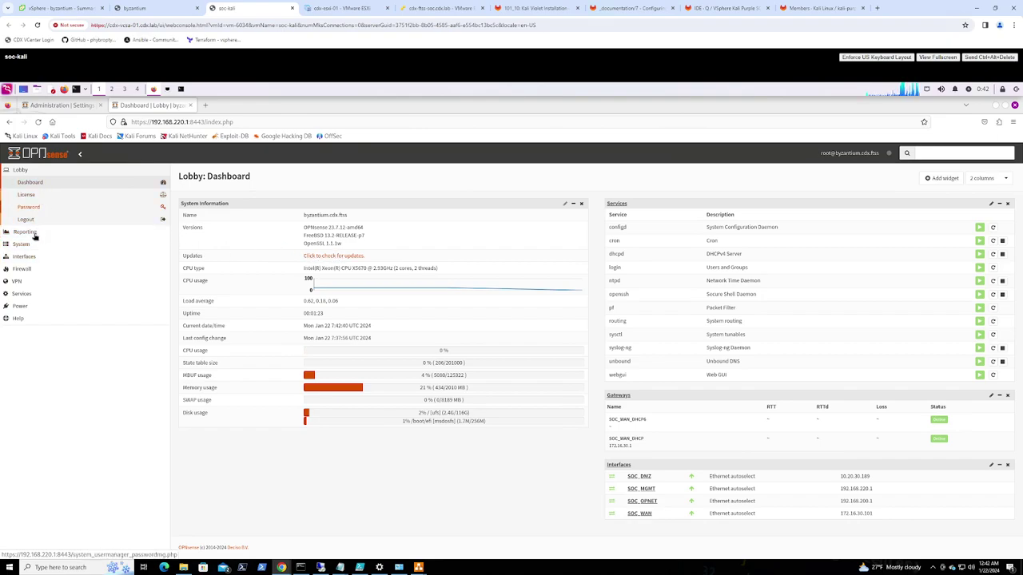
Change the SOC_MGMT IPv4 address from 192.168.220.1 to 192.168.30.1 and save
{"action": "left_click", "coordinate": [24, 257]}
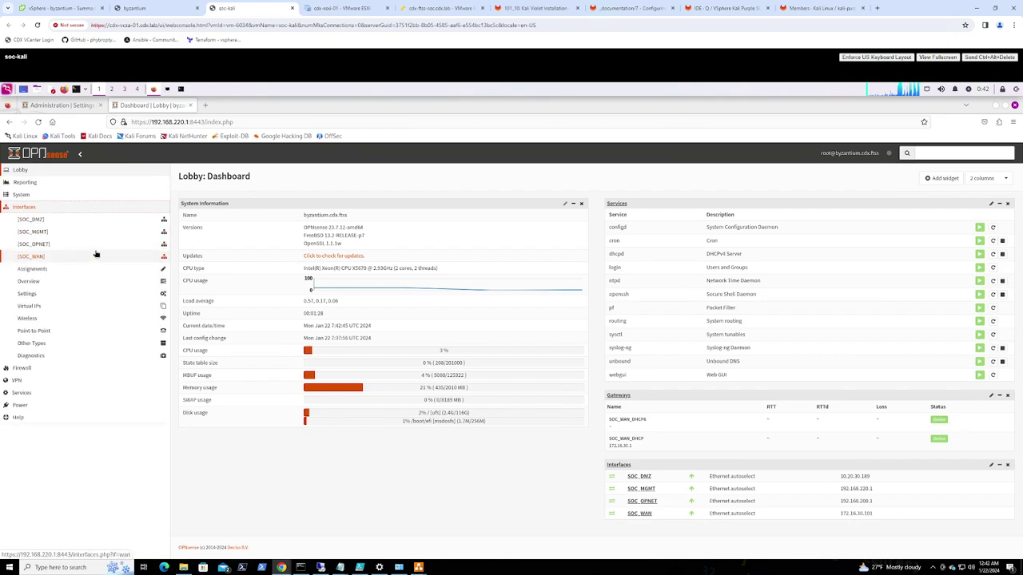
{"action": "left_click", "coordinate": [37, 234]}
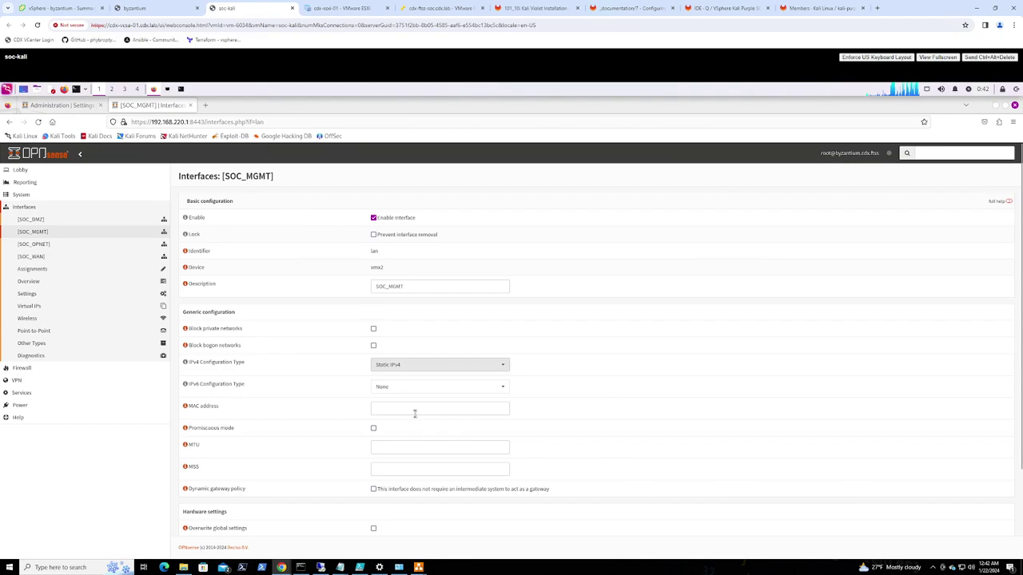
{"action": "scroll", "coordinate": [419, 421], "scroll_direction": "down", "scroll_amount": 2}
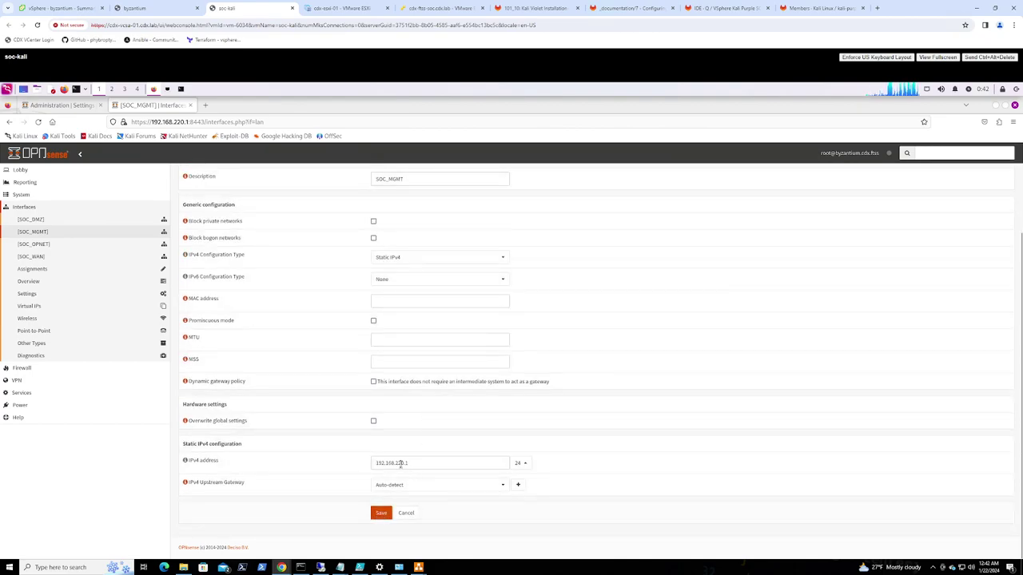
{"action": "left_click", "coordinate": [401, 463]}
{"action": "left_click_drag", "start_coordinate": [408, 463], "coordinate": [399, 463]}
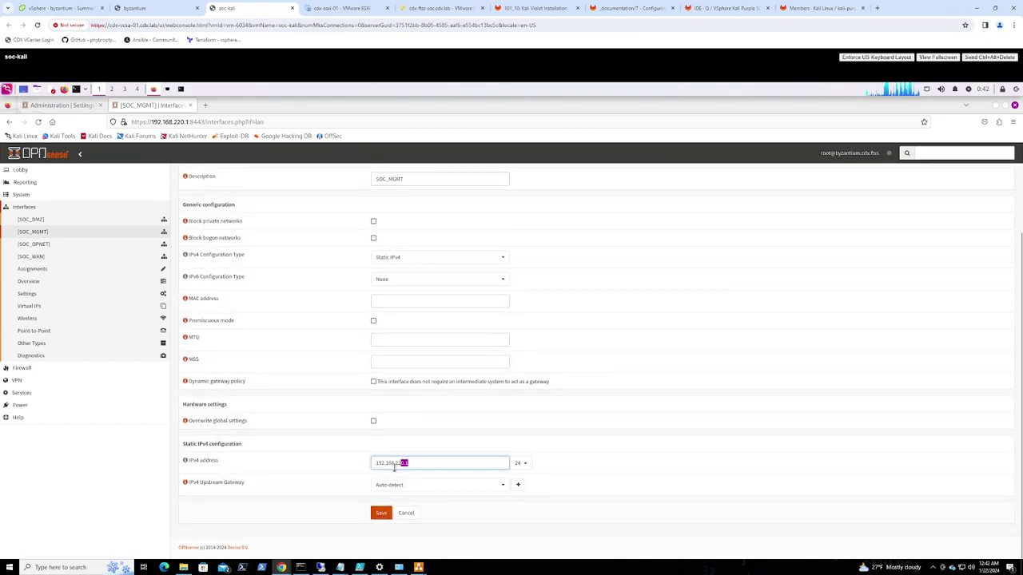
{"action": "left_click", "coordinate": [400, 464]}
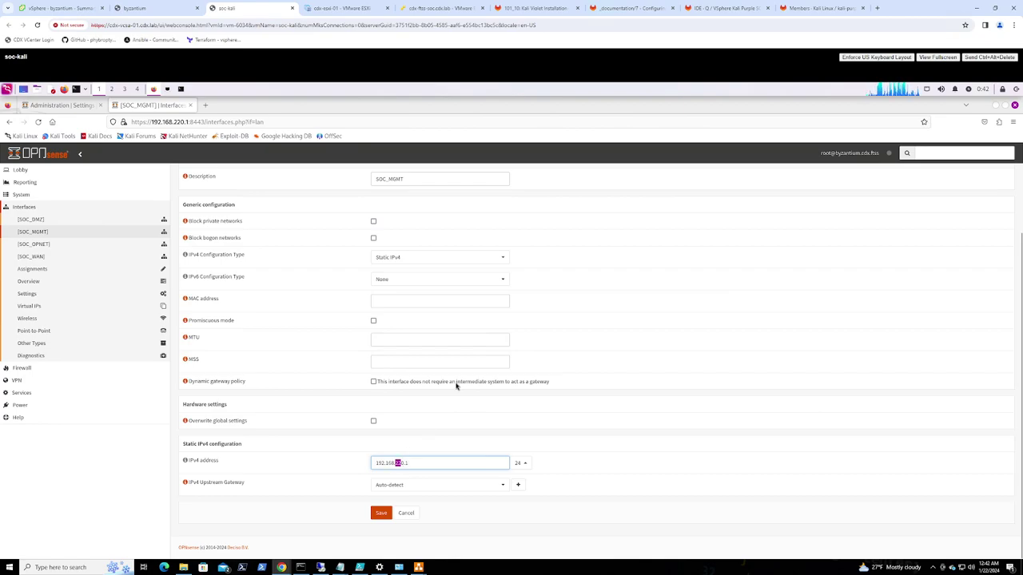
{"action": "type", "text": "3"}
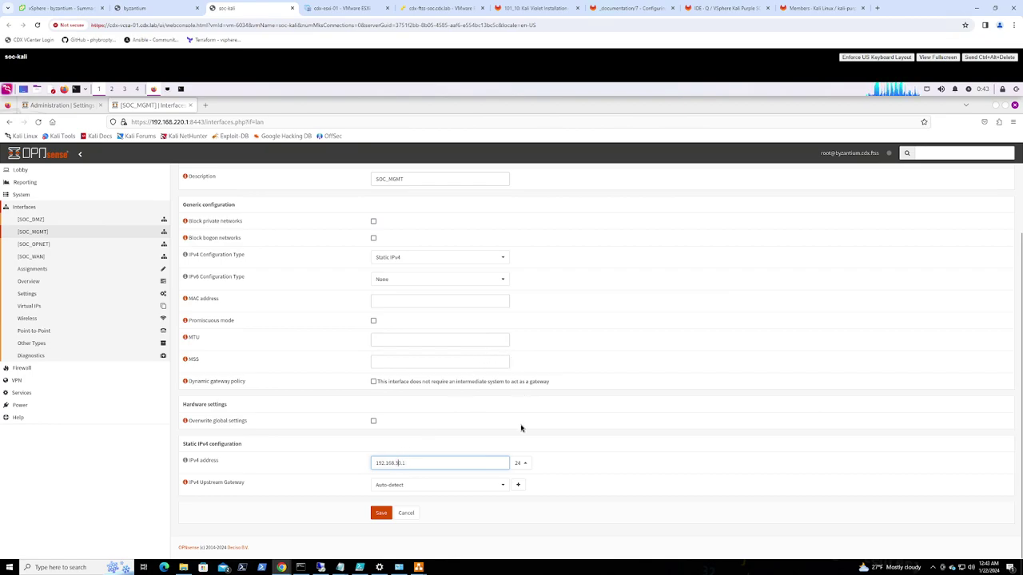
{"action": "left_click", "coordinate": [381, 513]}
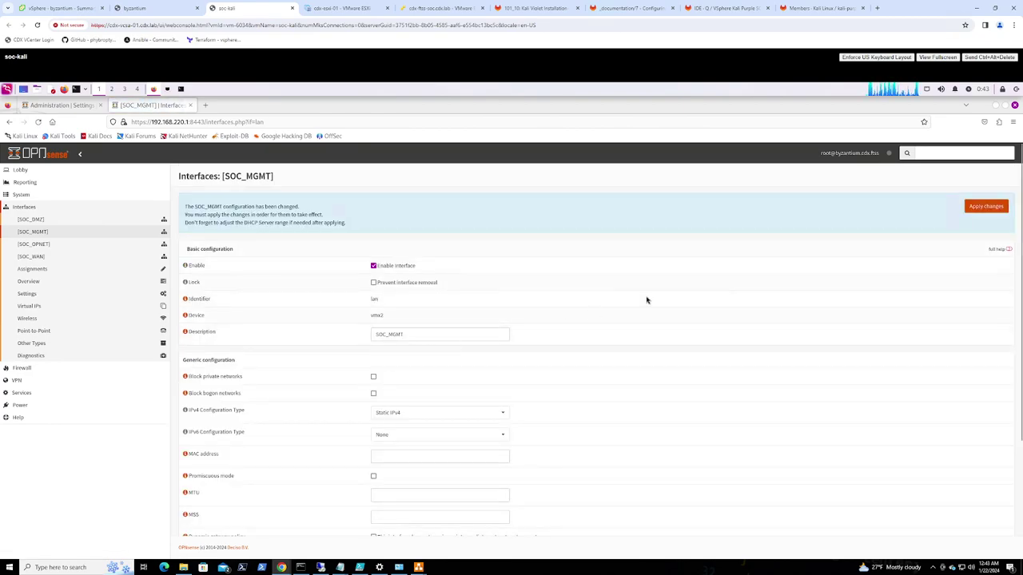
Apply the SOC_MGMT change and point the browser at 192.168.30.1:8443
{"action": "left_click", "coordinate": [984, 208]}
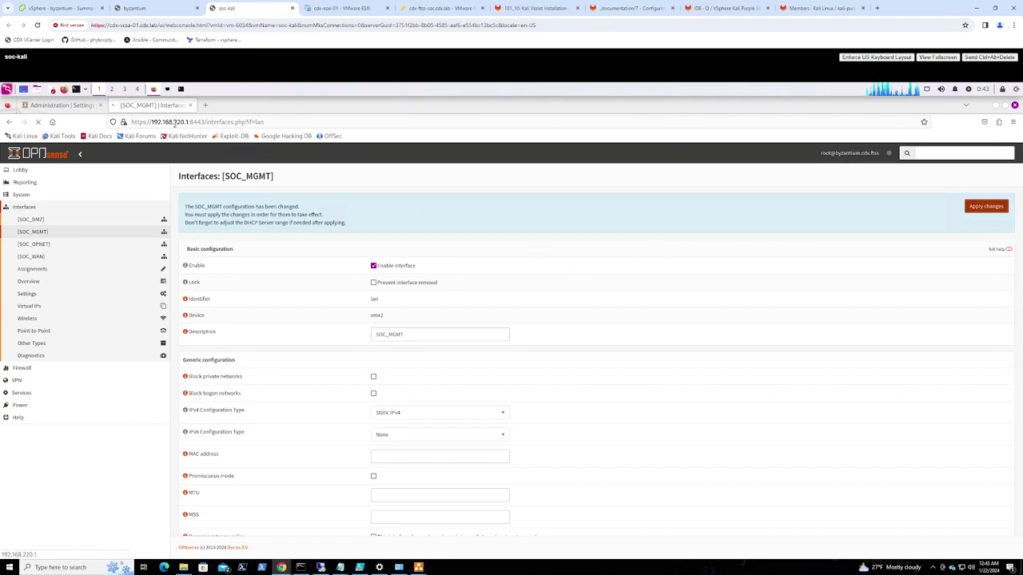
{"action": "double_click", "coordinate": [177, 121]}
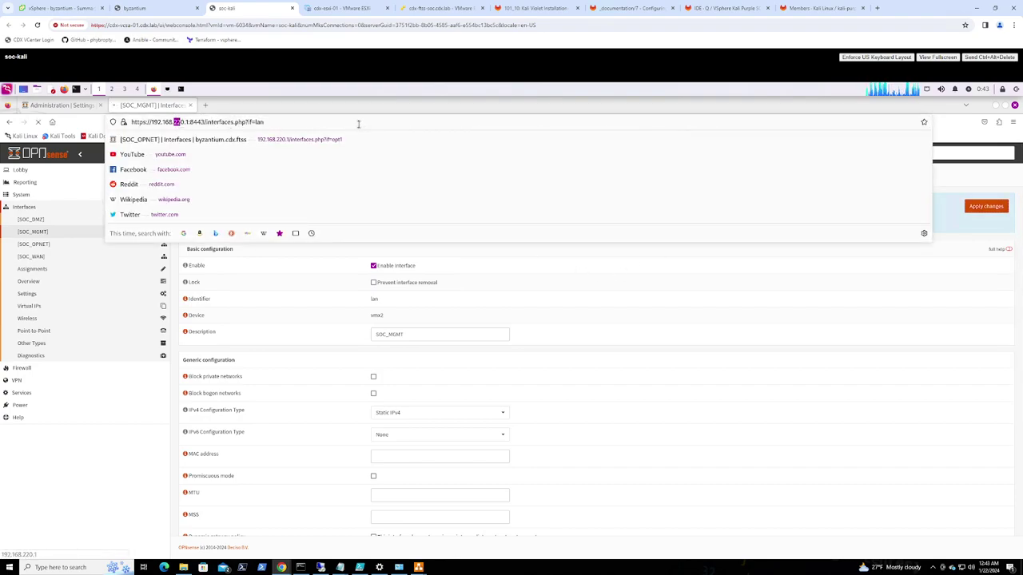
{"action": "type", "text": "30"}
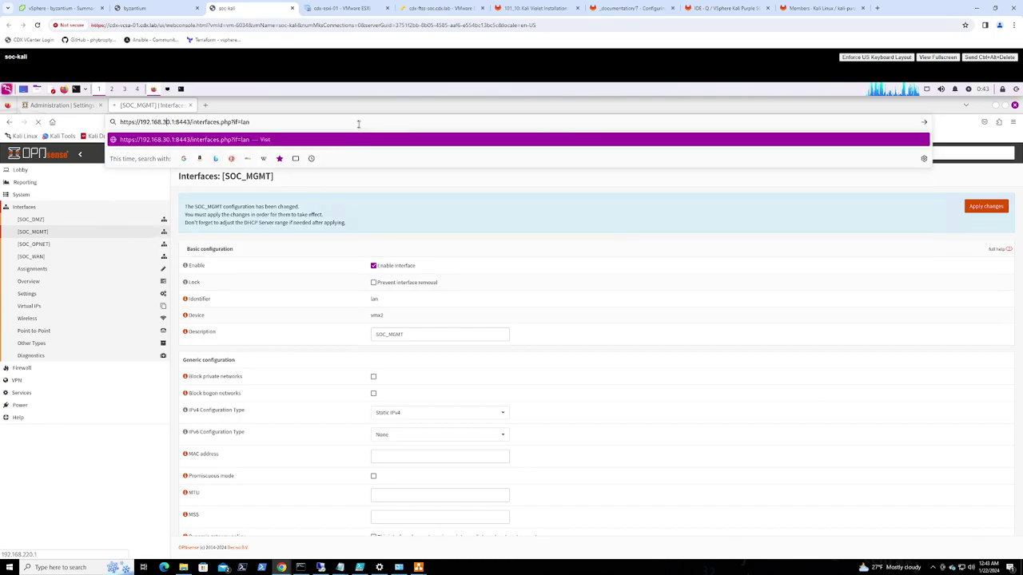
{"action": "key", "text": "Return"}
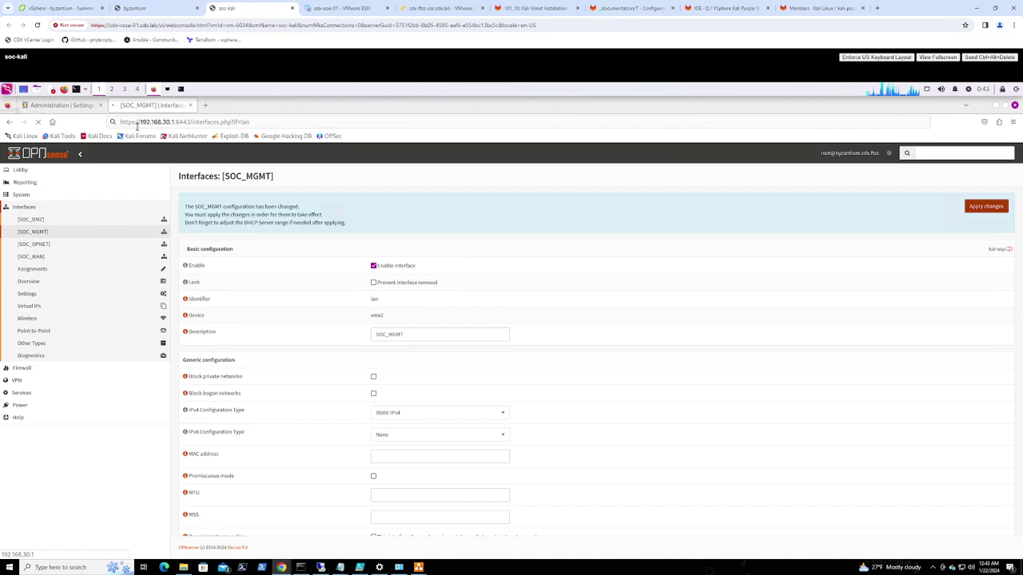
Visit the Administration page, then reload the web GUI root at 192.168.220.1:8443
{"action": "left_click", "coordinate": [72, 106]}
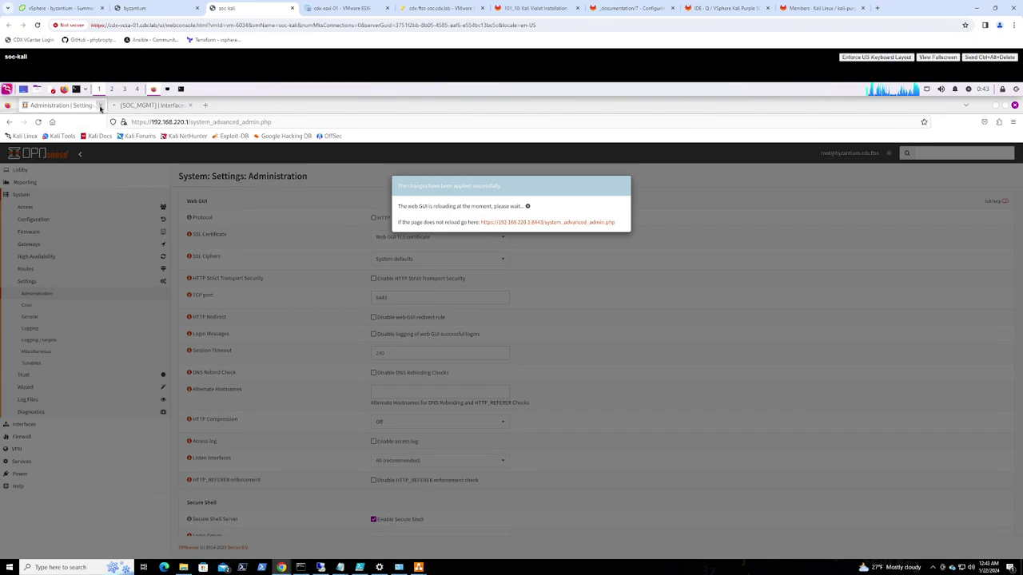
{"action": "left_click", "coordinate": [101, 106]}
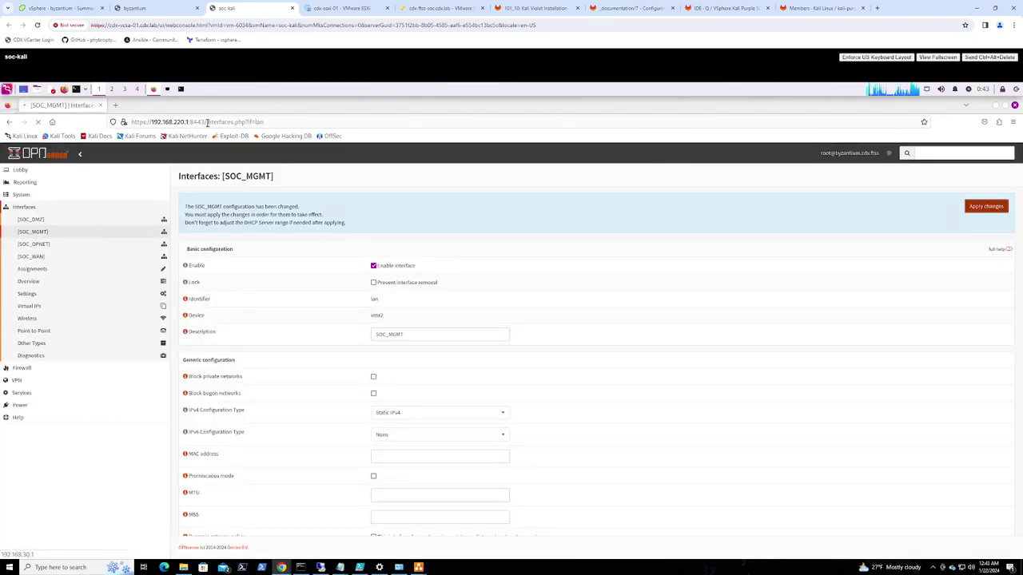
{"action": "left_click_drag", "start_coordinate": [206, 121], "coordinate": [256, 122]}
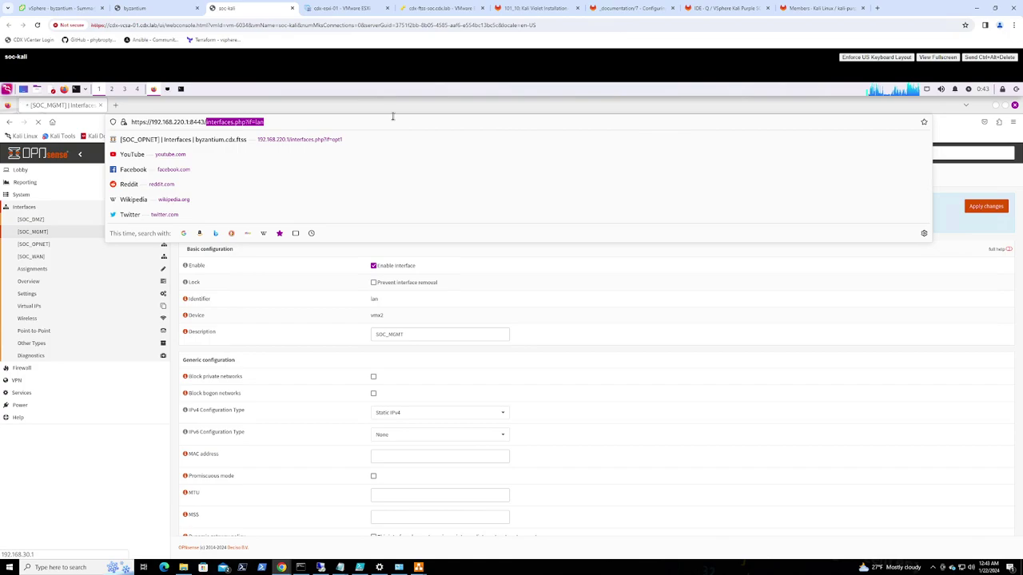
{"action": "key", "text": "BackSpace"}
{"action": "key", "text": "Return"}
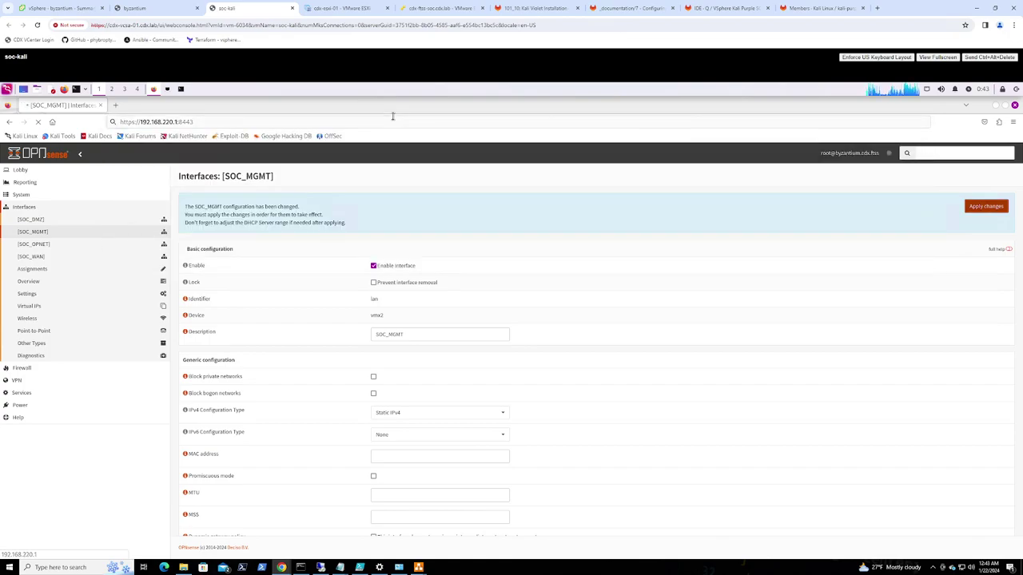
Change the address back to 192.168.30.1:8443 and load the firewall page
{"action": "left_click", "coordinate": [167, 122]}
{"action": "key", "text": "shift+End"}
{"action": "key", "text": "Left"}
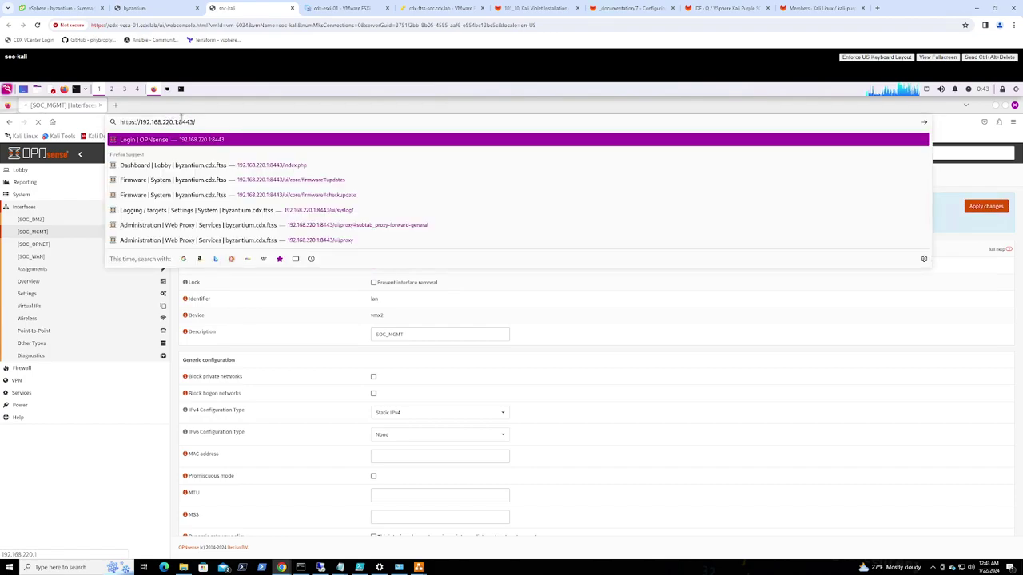
{"action": "key", "text": "BackSpace"}
{"action": "key", "text": "BackSpace"}
{"action": "type", "text": "3"}
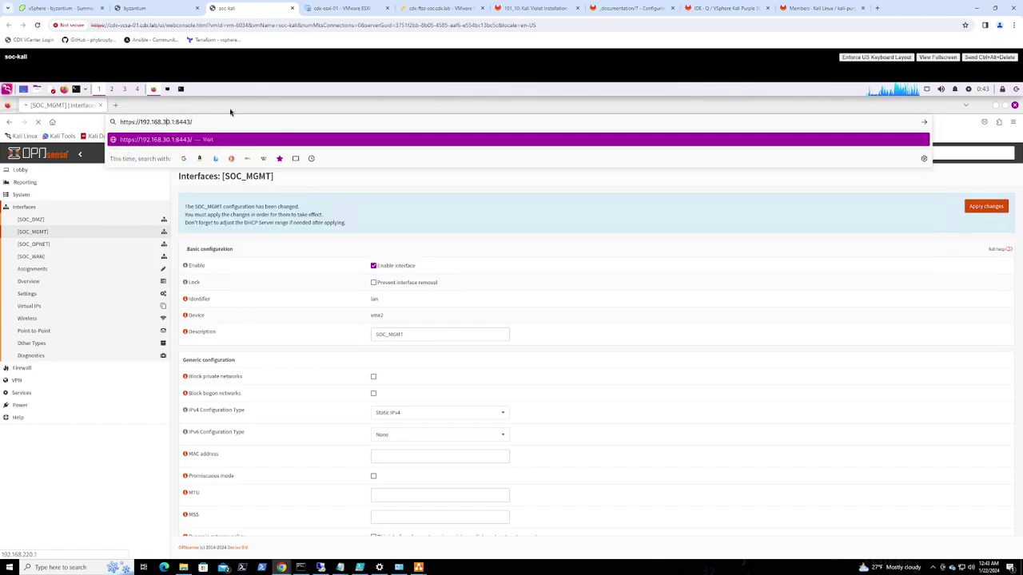
{"action": "key", "text": "Return"}
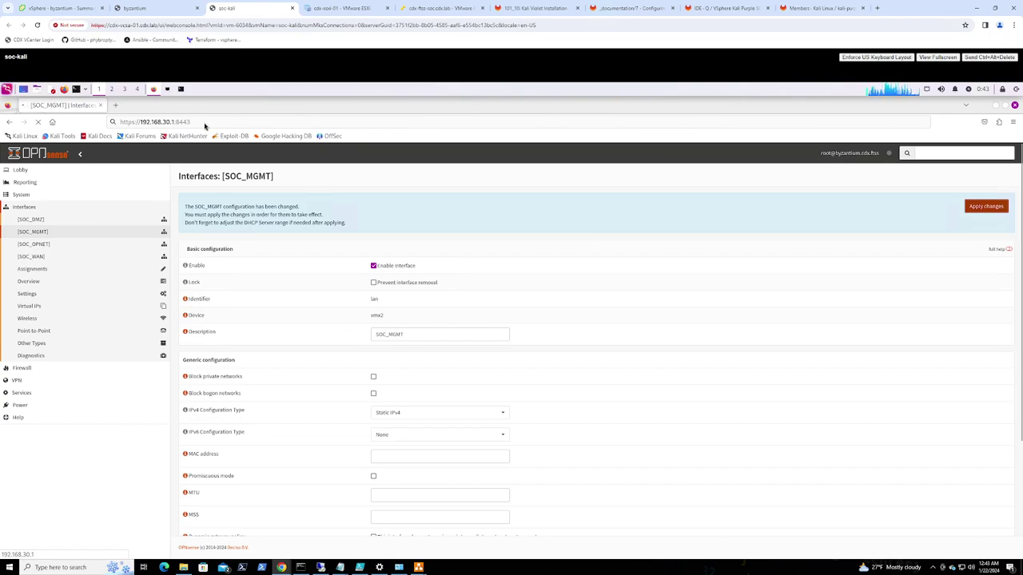
{"action": "left_click", "coordinate": [113, 121]}
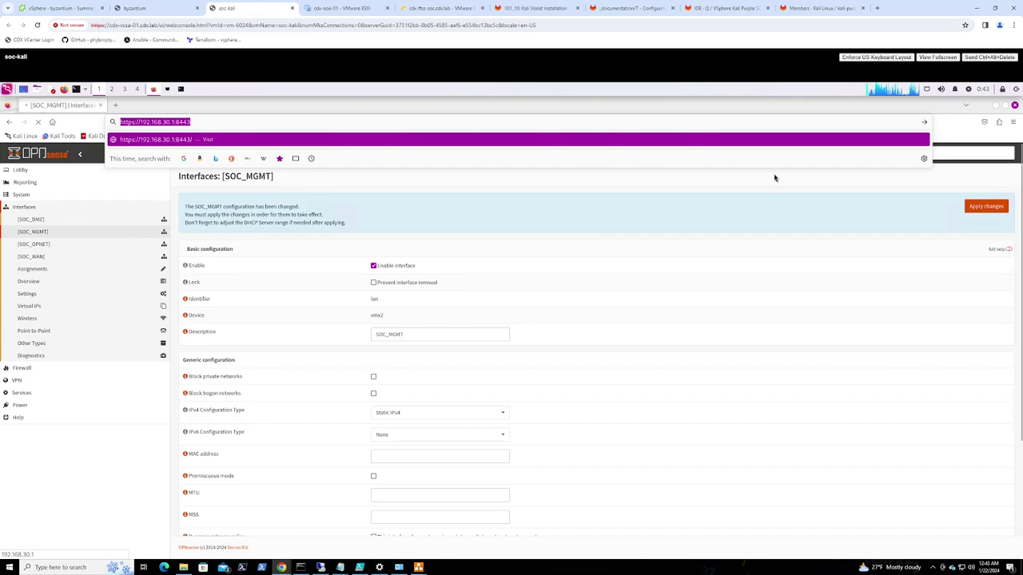
Log in as root on the byzantium firewall console with the admin password
{"action": "left_click", "coordinate": [145, 12]}
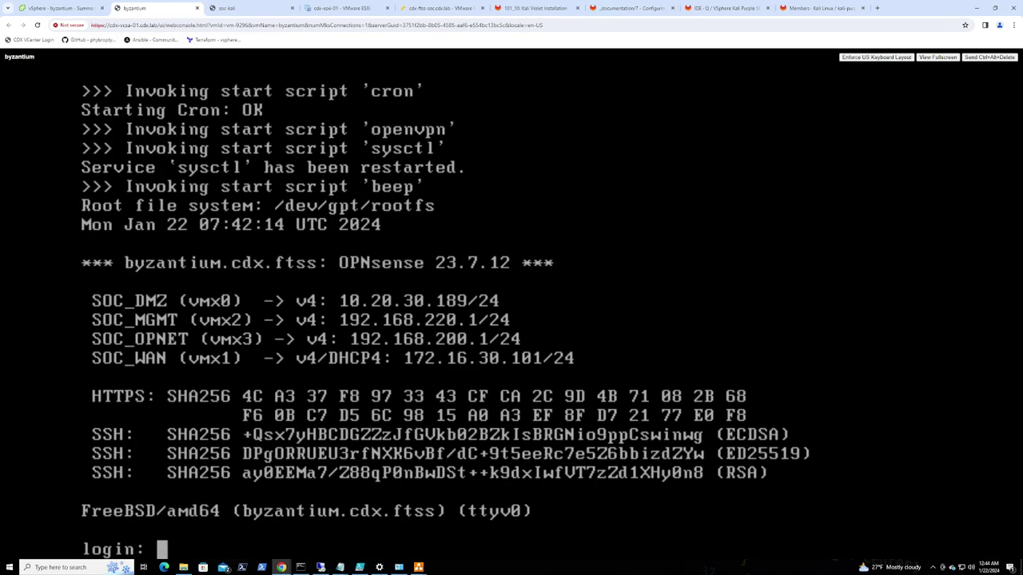
{"action": "type", "text": "root"}
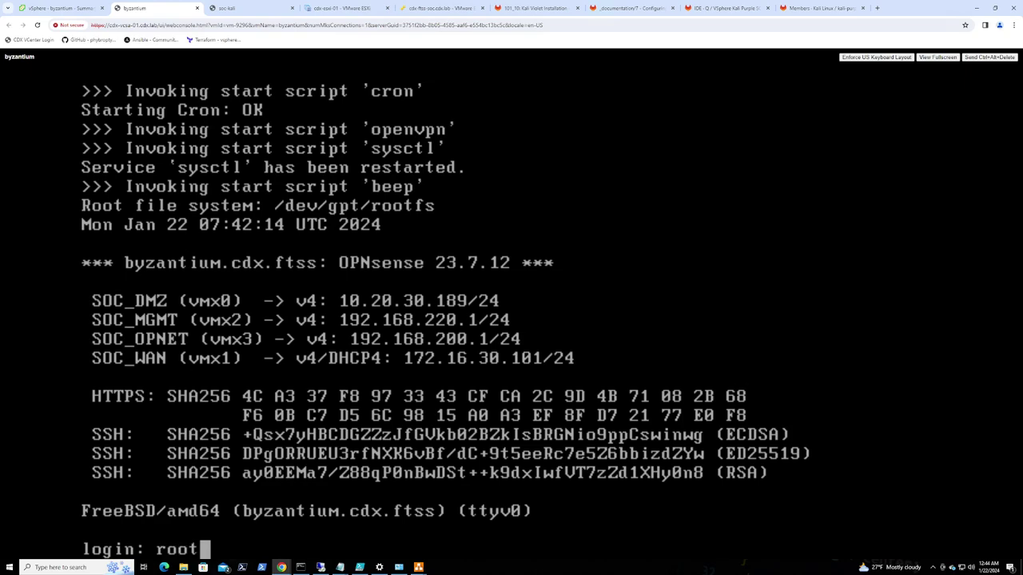
{"action": "key", "text": "Return"}
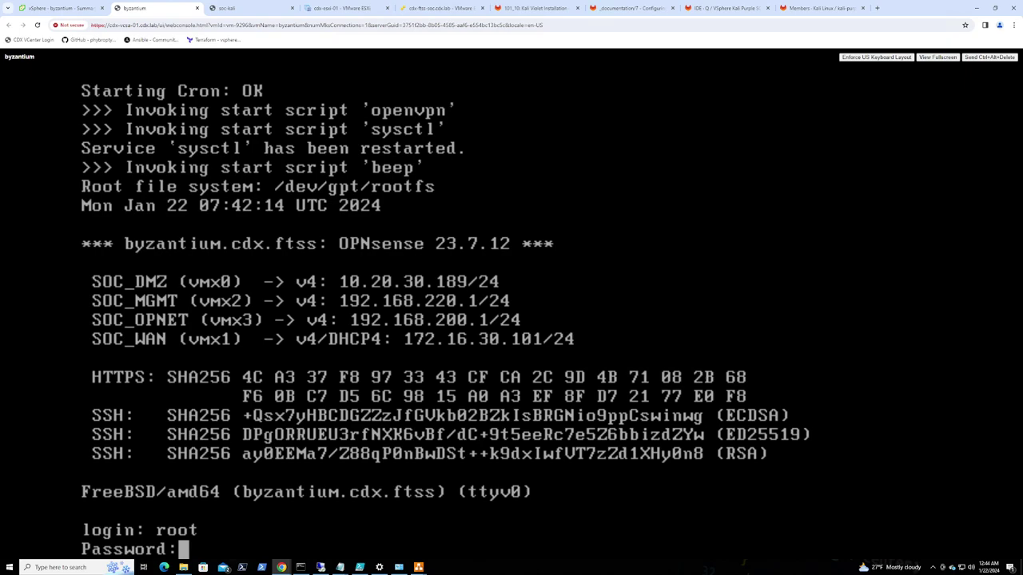
{"action": "key", "text": "Return"}
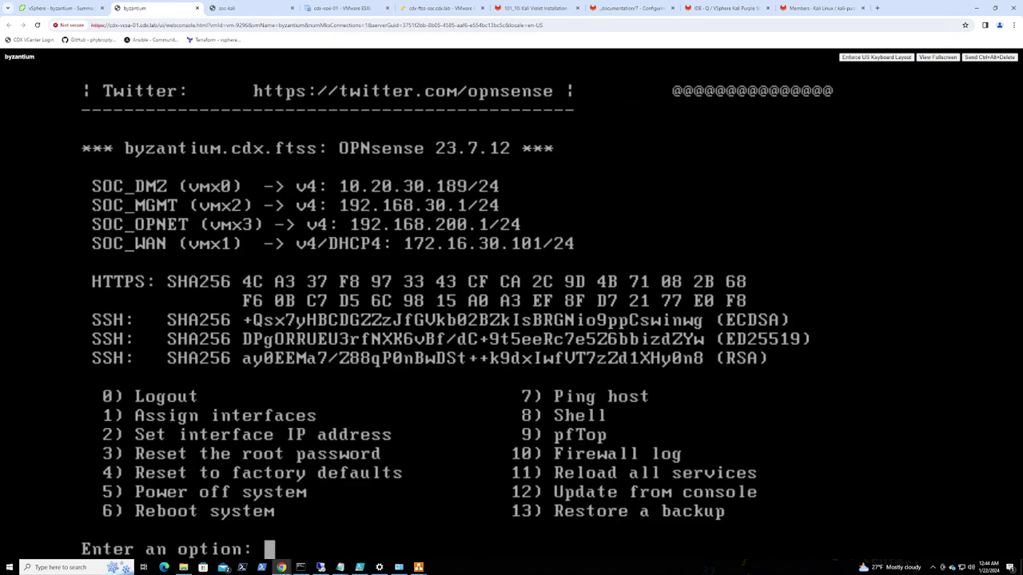
Close the Firefox window in the Kali VM
{"action": "left_click", "coordinate": [239, 8]}
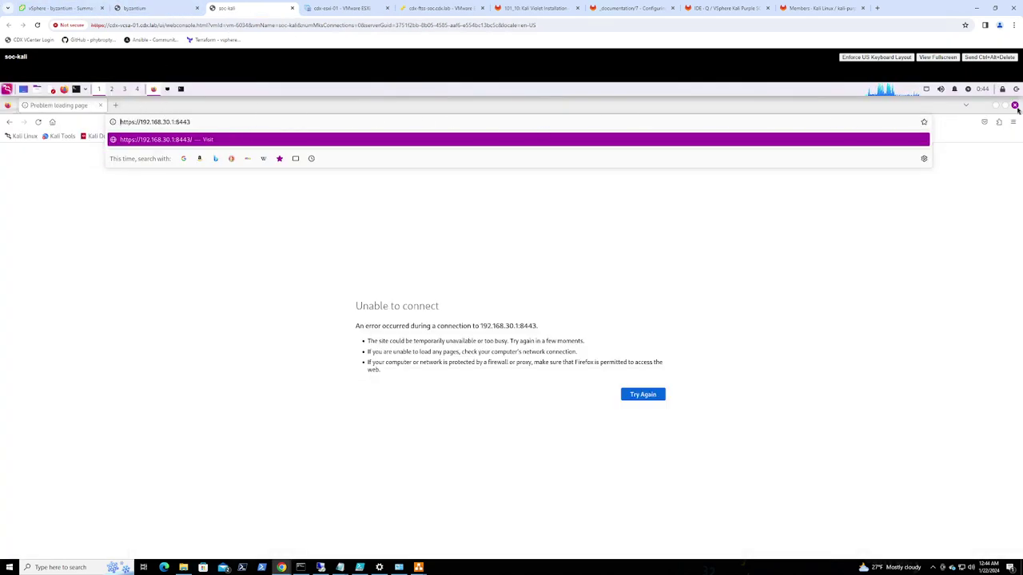
{"action": "left_click", "coordinate": [974, 134]}
{"action": "key", "text": "ctrl+w"}
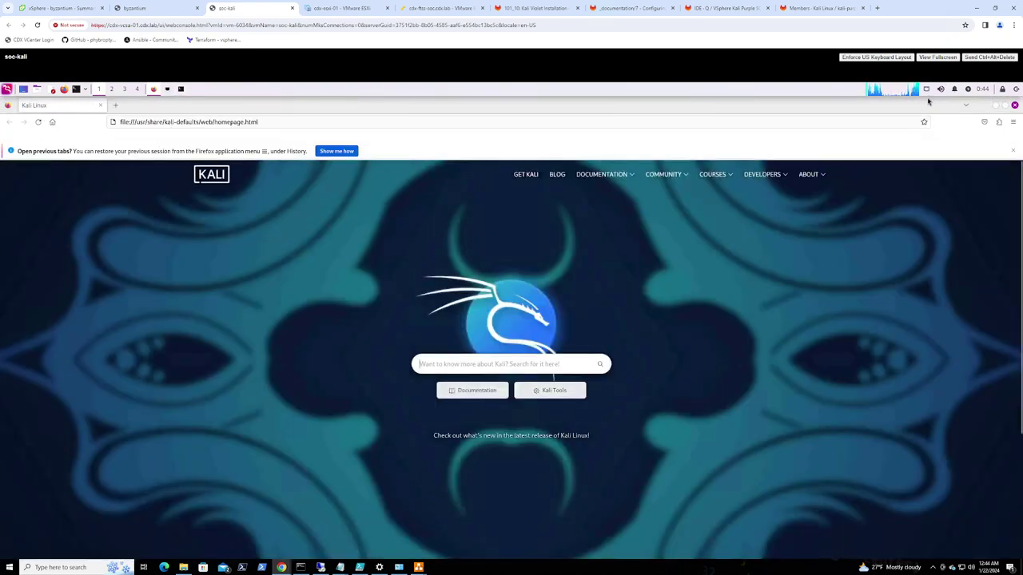
Toggle the Kali VM's networking off and on from the network applet
{"action": "right_click", "coordinate": [927, 89]}
{"action": "left_click", "coordinate": [933, 105]}
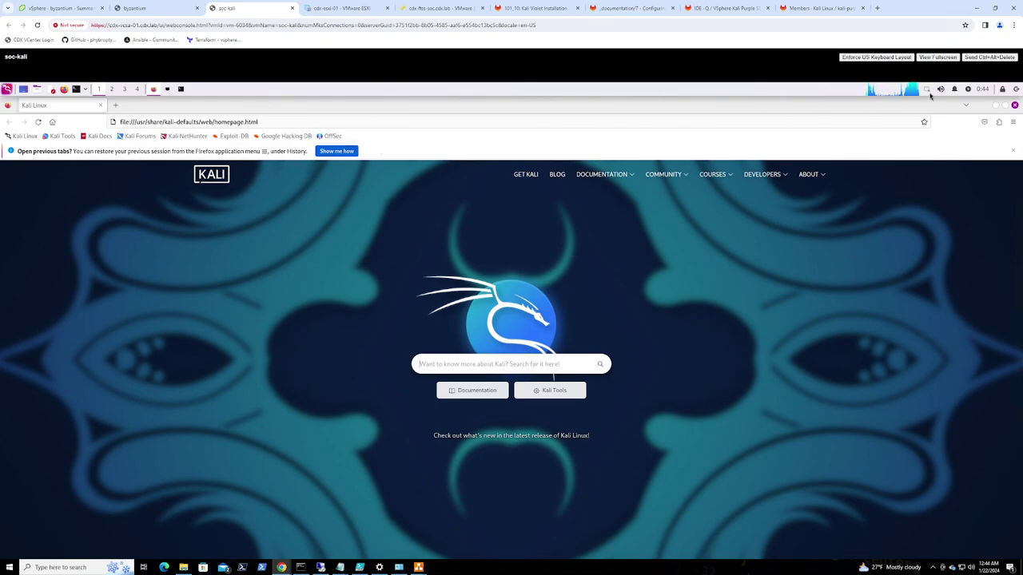
{"action": "right_click", "coordinate": [927, 89]}
{"action": "left_click", "coordinate": [928, 105]}
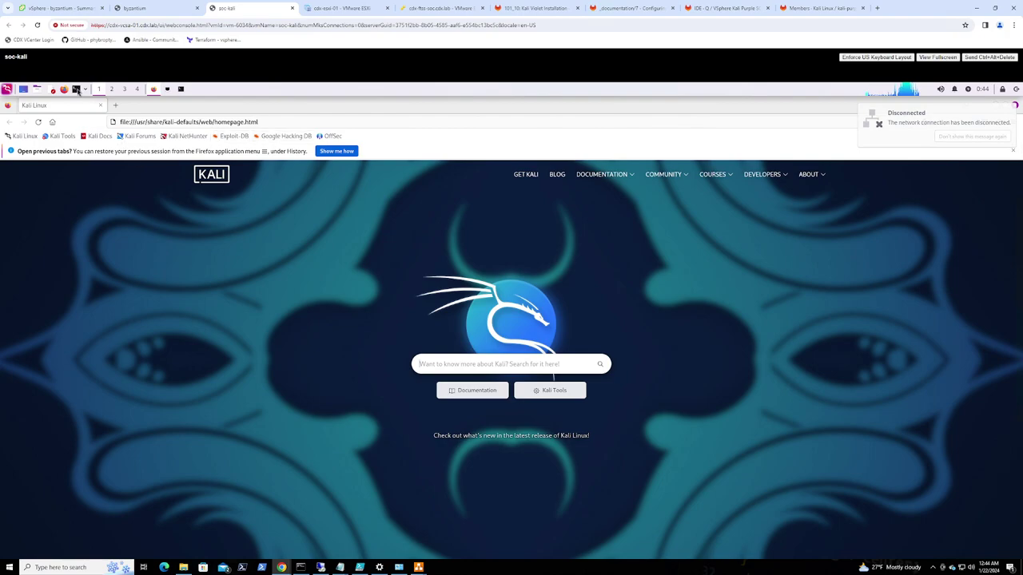
Rerun ip a in the four-pane terminal to list the network interfaces
{"action": "left_click", "coordinate": [181, 88]}
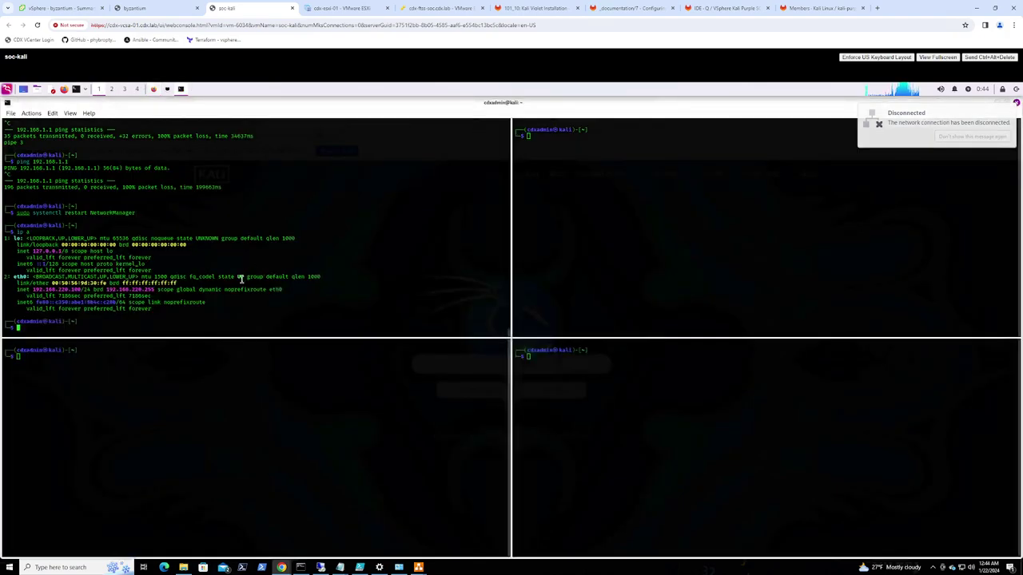
{"action": "key", "text": "Up"}
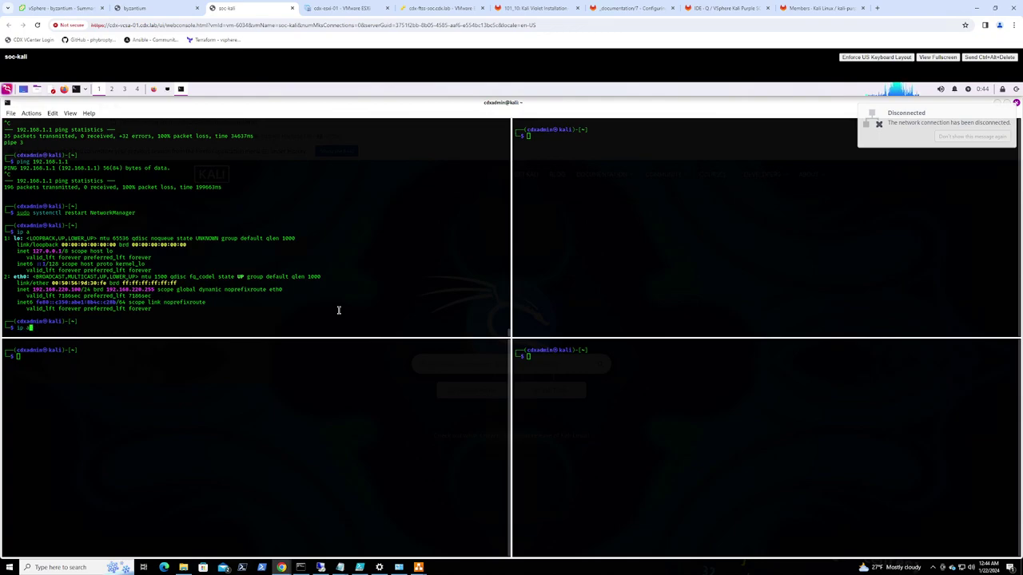
{"action": "key", "text": "Return"}
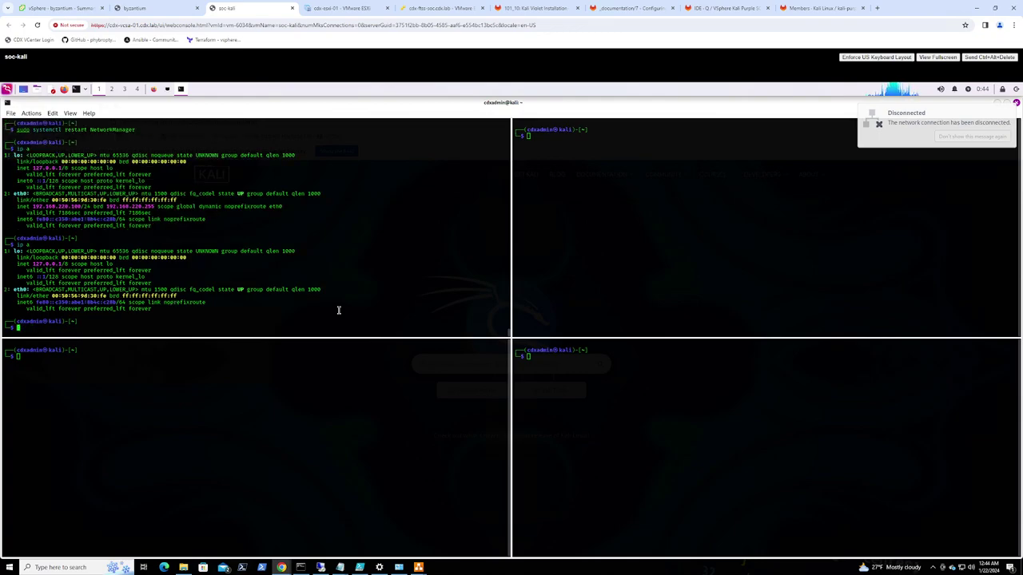
Restart NetworkManager with sudo, then run ip a again to check eth0
{"action": "key", "text": "Up"}
{"action": "key", "text": "Up"}
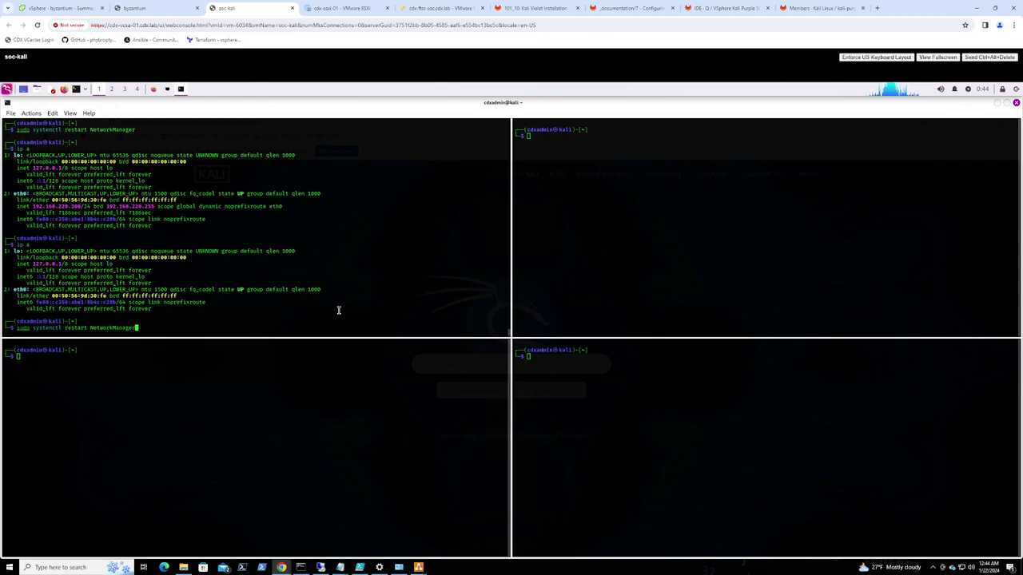
{"action": "key", "text": "Return"}
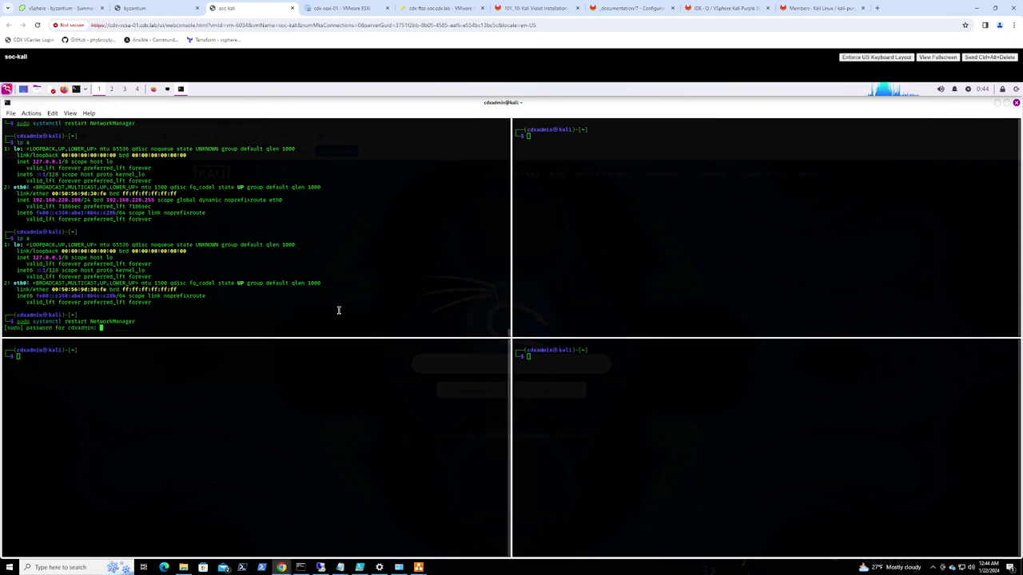
{"action": "key", "text": "Return"}
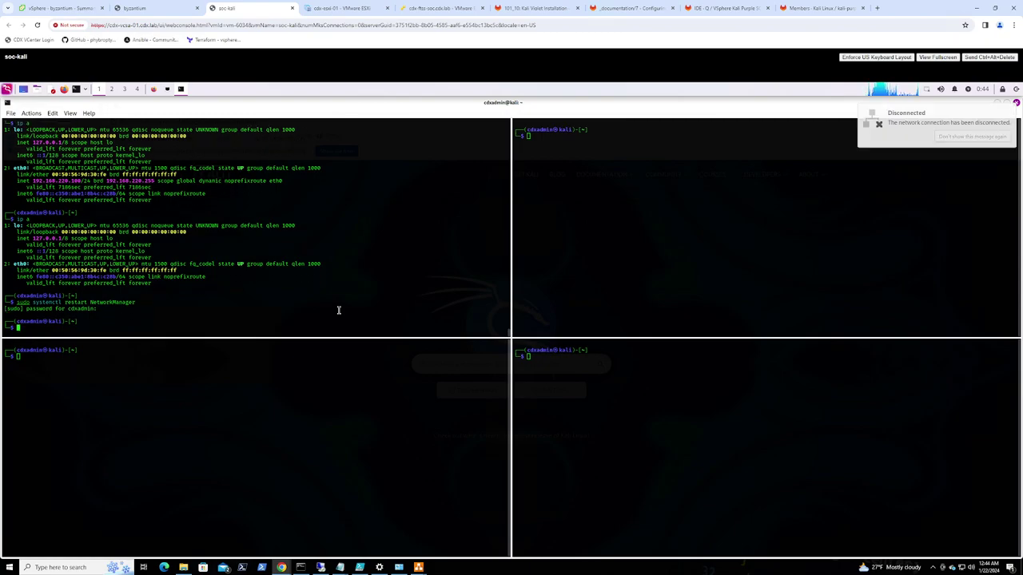
{"action": "type", "text": "ip a"}
{"action": "key", "text": "Return"}
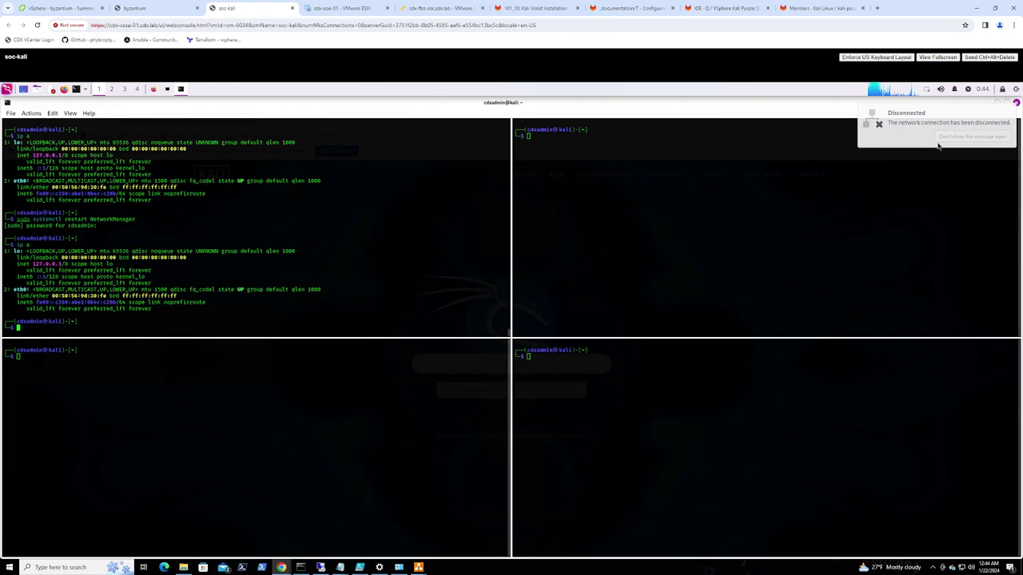
Turn Kali's networking off and back on with the applet's Enable Networking option
{"action": "left_click", "coordinate": [927, 93]}
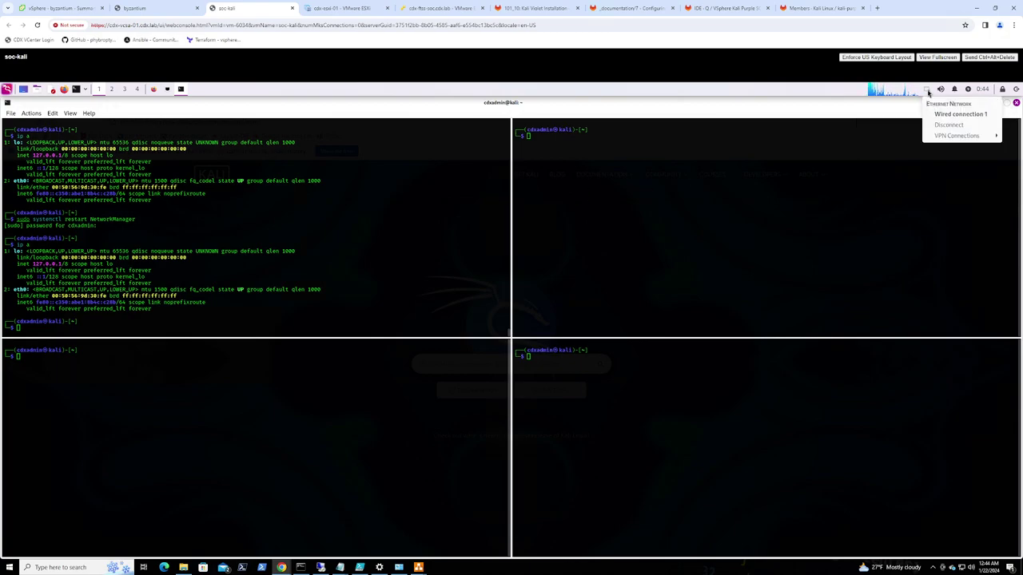
{"action": "left_click", "coordinate": [927, 92]}
{"action": "right_click", "coordinate": [927, 94]}
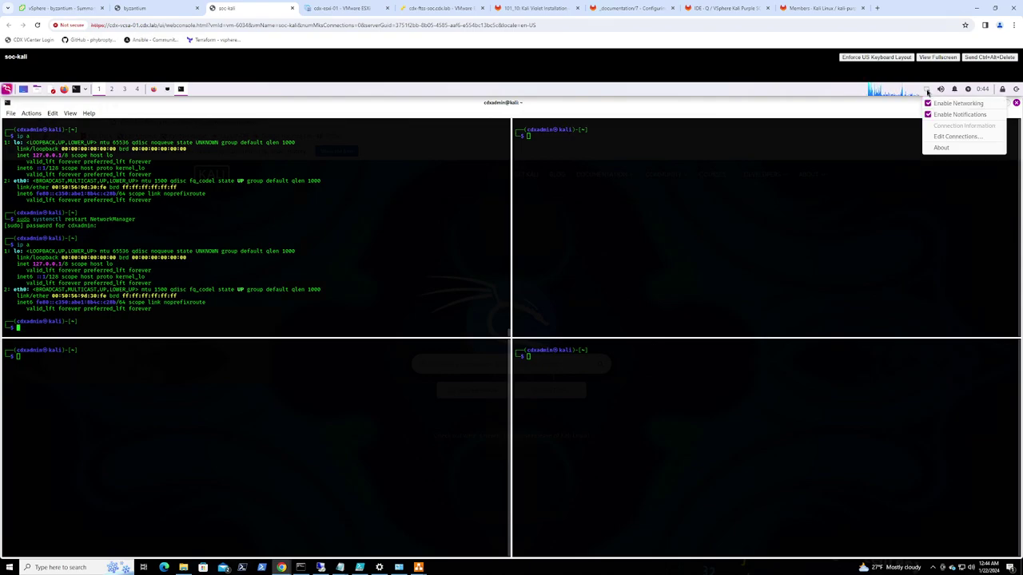
{"action": "left_click", "coordinate": [933, 103]}
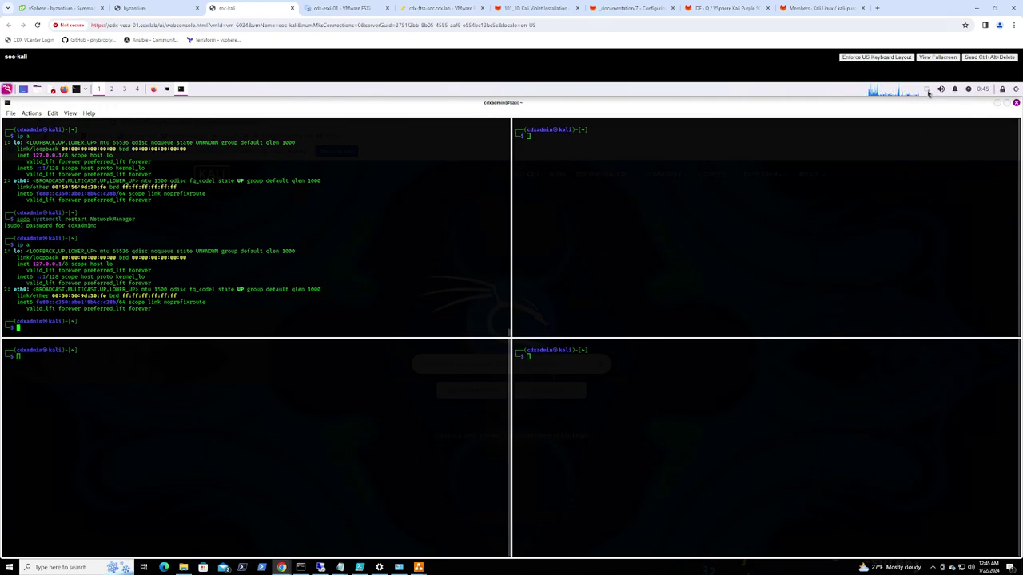
{"action": "right_click", "coordinate": [928, 92]}
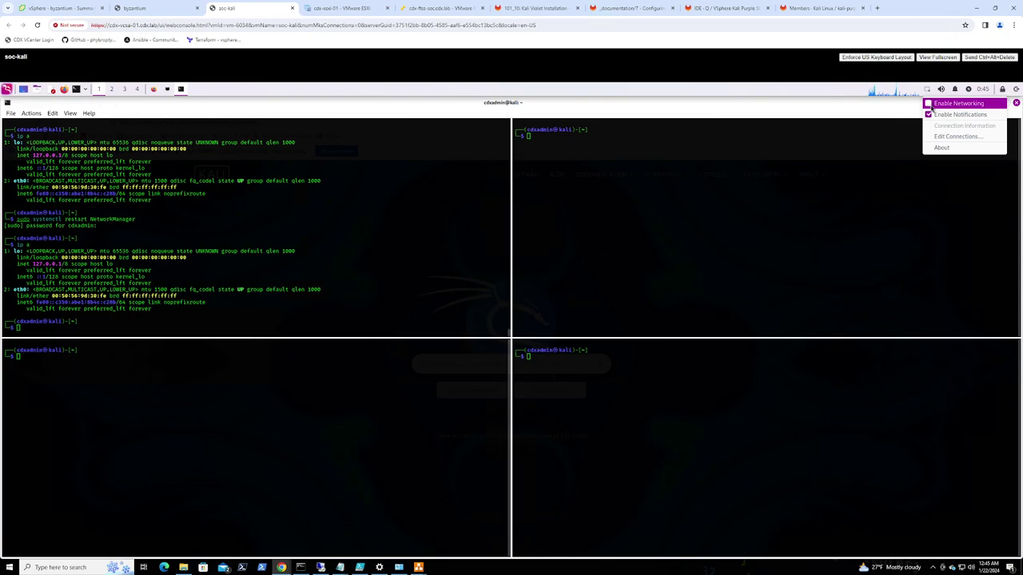
{"action": "left_click", "coordinate": [929, 104]}
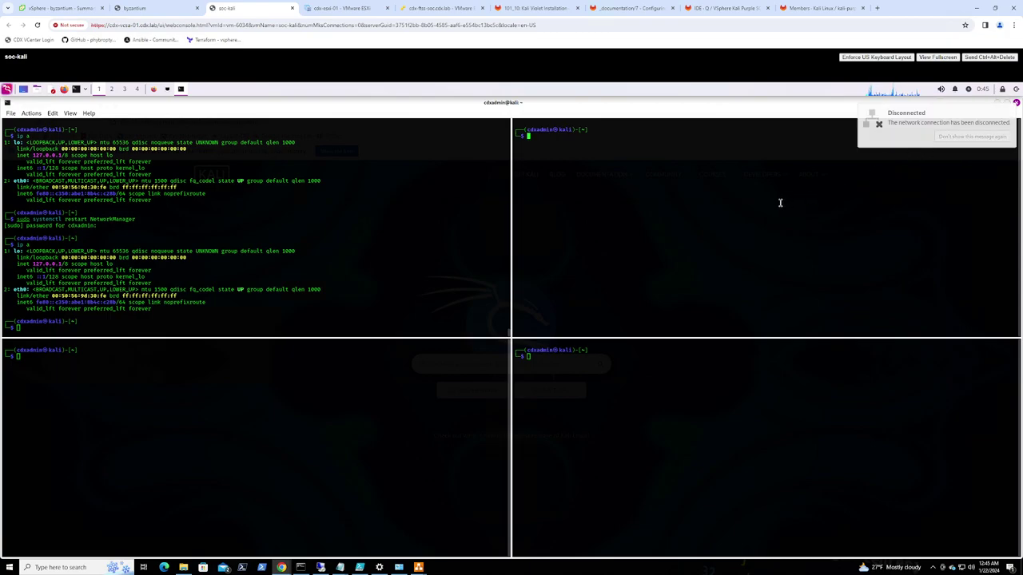
Recheck eth0's addresses with ip a, then restart NetworkManager again
{"action": "left_click", "coordinate": [255, 306]}
{"action": "type", "text": "ip a"}
{"action": "key", "text": "Return"}
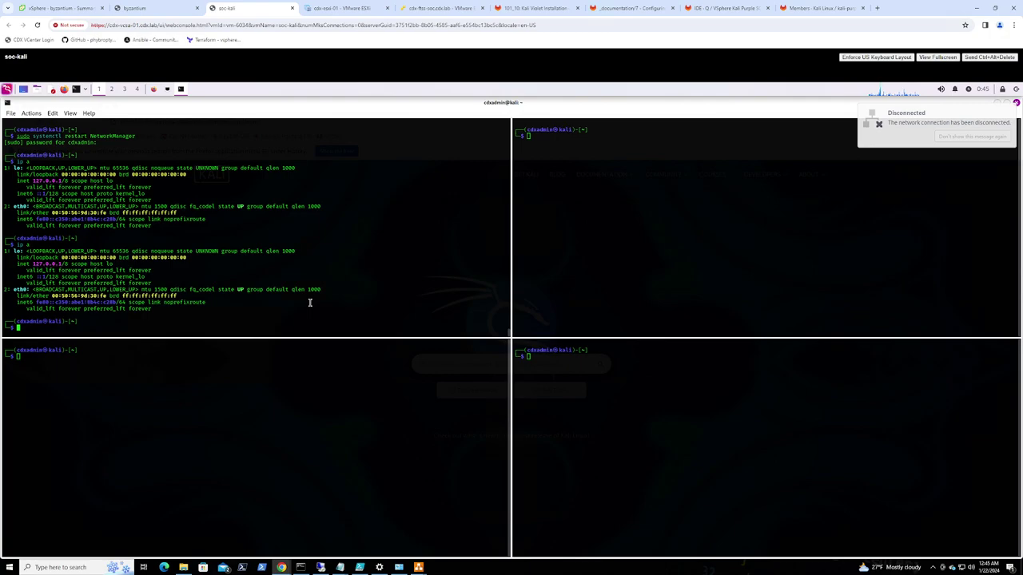
{"action": "type", "text": "ip a"}
{"action": "key", "text": "Up"}
{"action": "key", "text": "Return"}
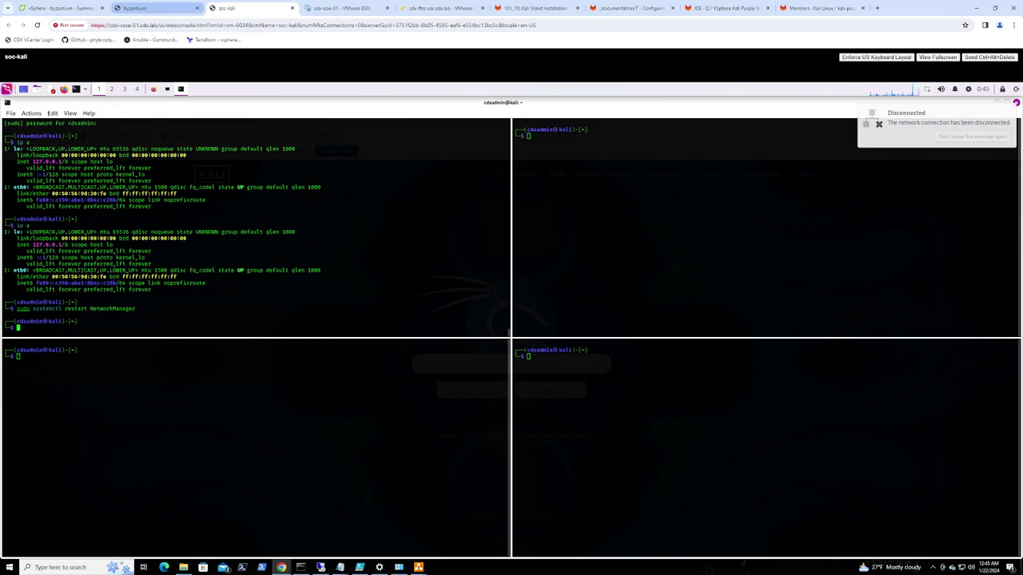
Run console option 2 for SOC_MGMT and assign the static address 192.168.30.1/24
{"action": "left_click", "coordinate": [149, 8]}
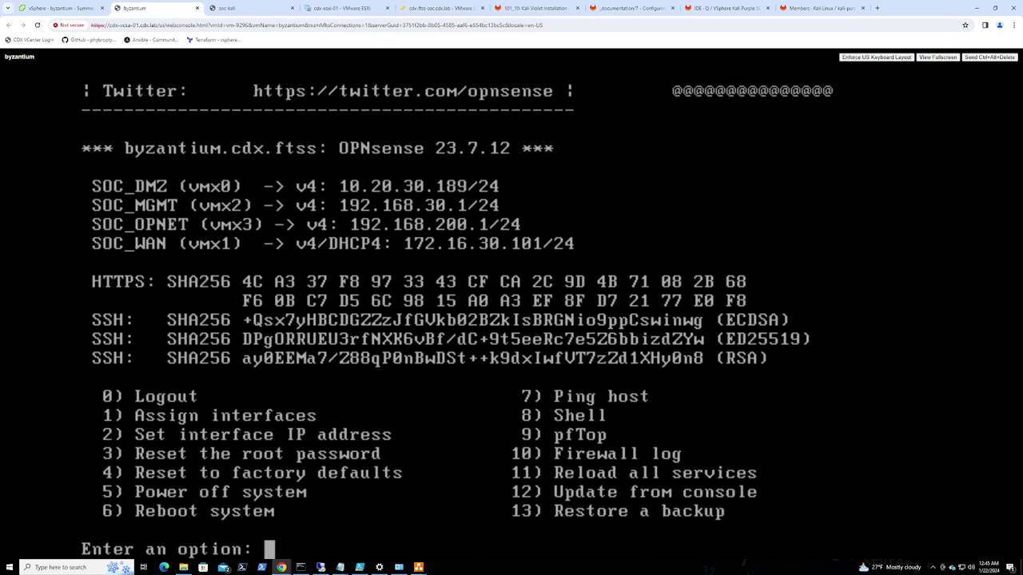
{"action": "type", "text": "2"}
{"action": "key", "text": "Return"}
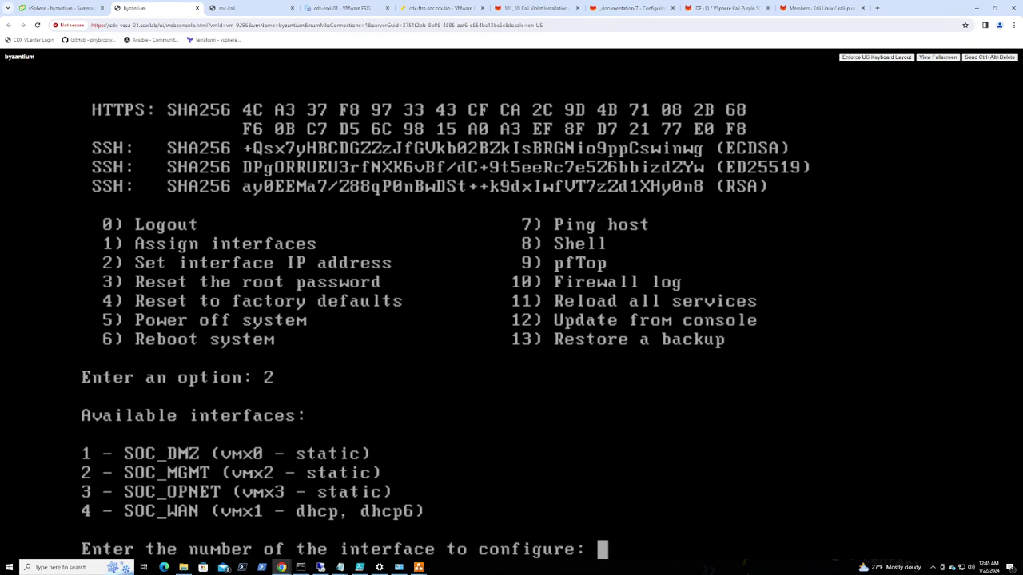
{"action": "type", "text": "2"}
{"action": "key", "text": "Return"}
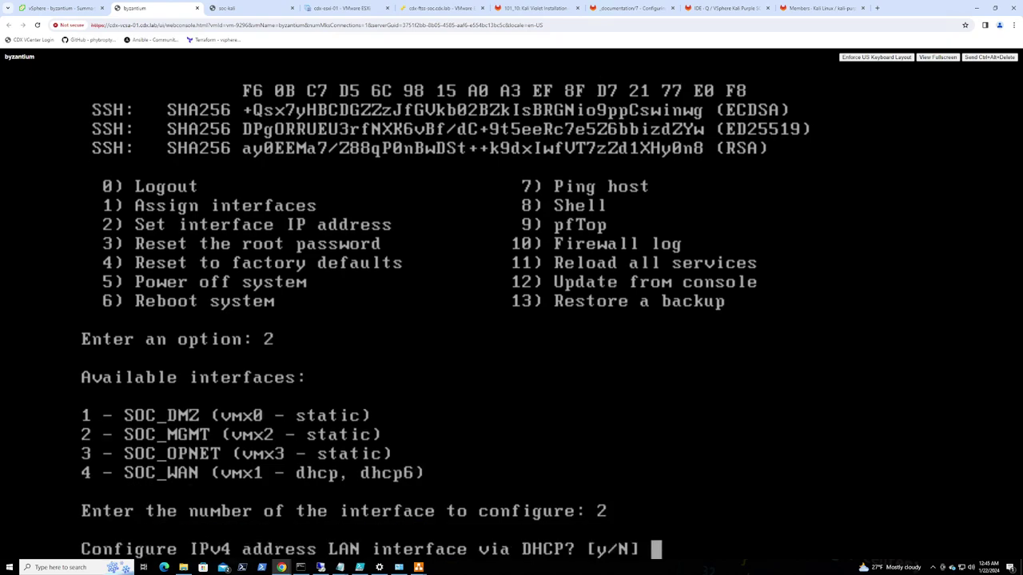
{"action": "type", "text": "n"}
{"action": "key", "text": "Return"}
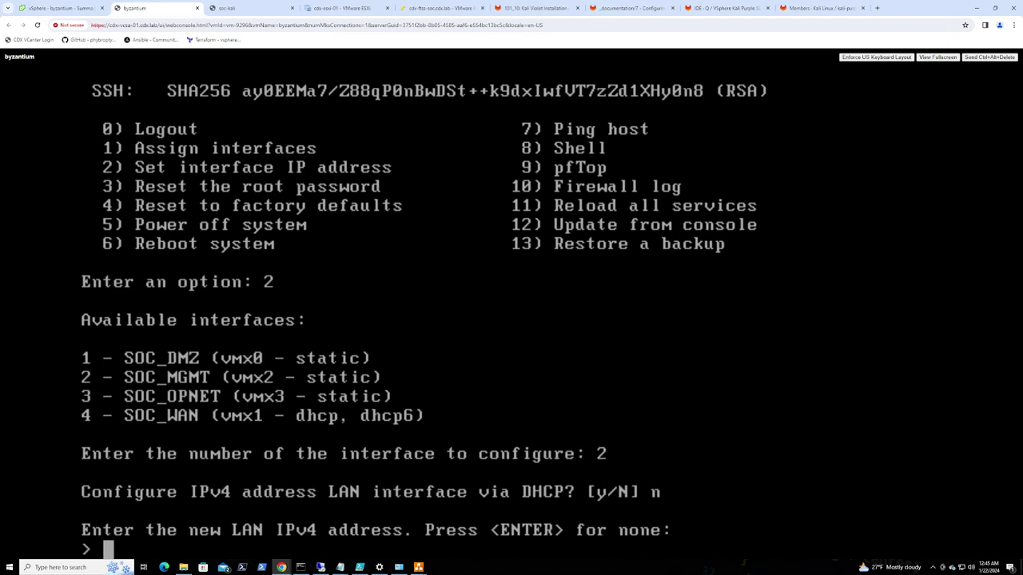
{"action": "type", "text": "192.168."}
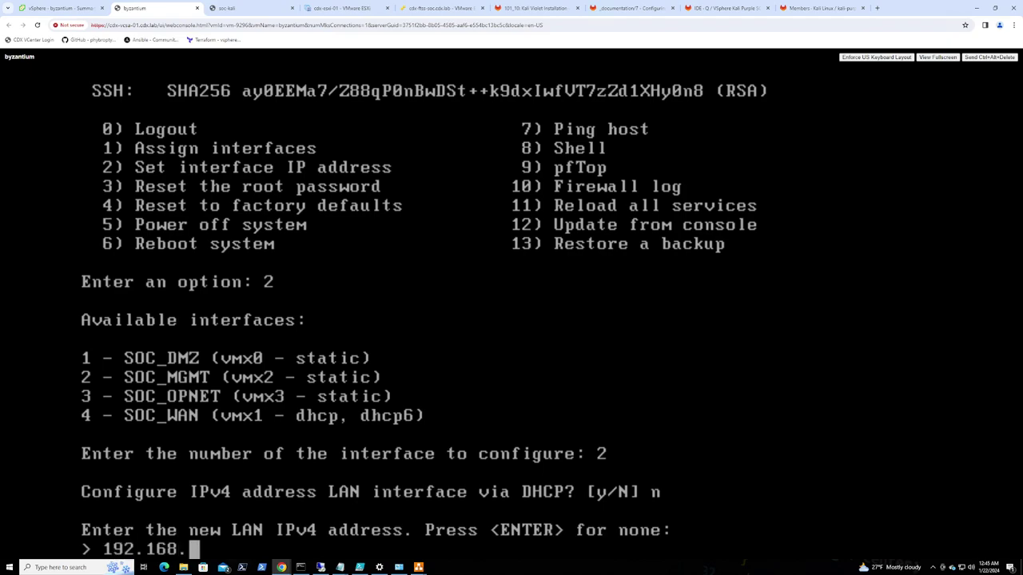
{"action": "type", "text": "30.1"}
{"action": "key", "text": "Return"}
{"action": "type", "text": "24"}
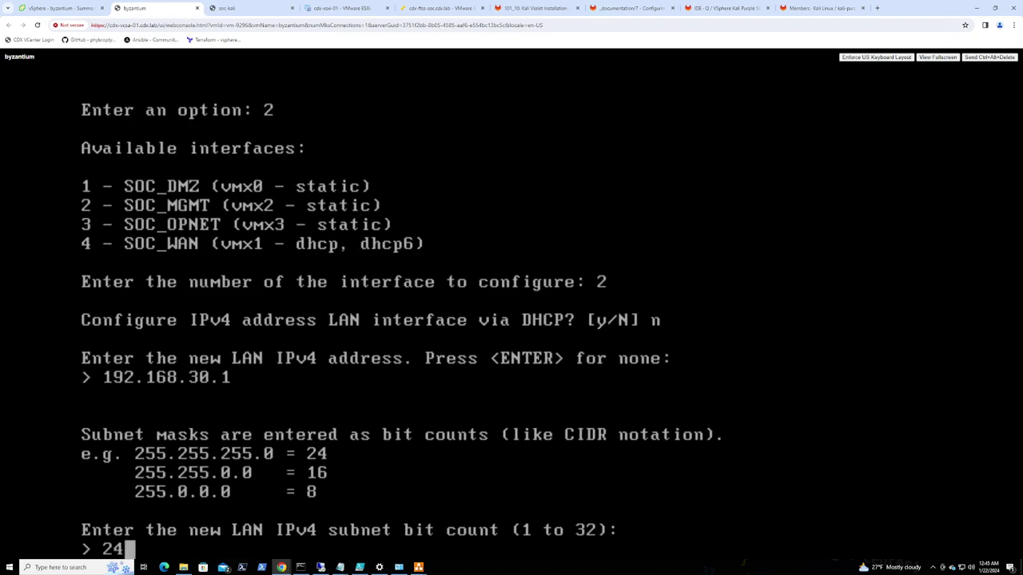
{"action": "key", "text": "Return"}
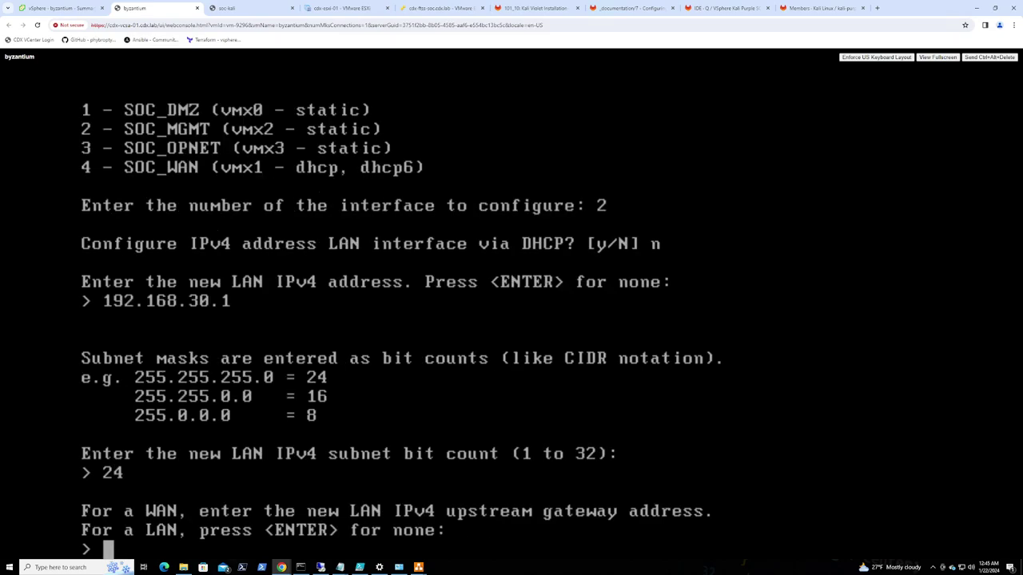
Leave the upstream gateway unset and skip all IPv6 configuration
{"action": "key", "text": "Return"}
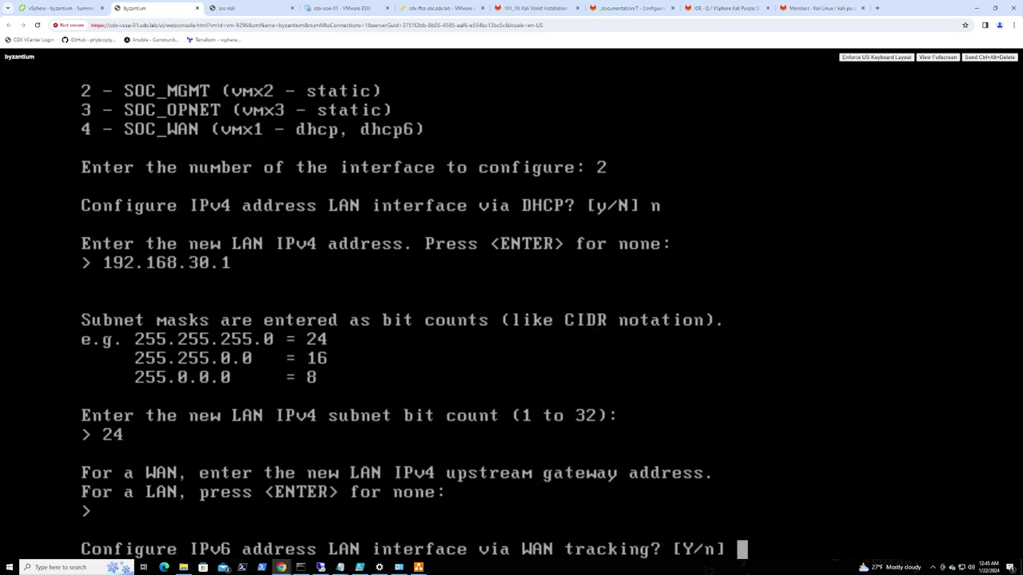
{"action": "type", "text": "n"}
{"action": "key", "text": "Return"}
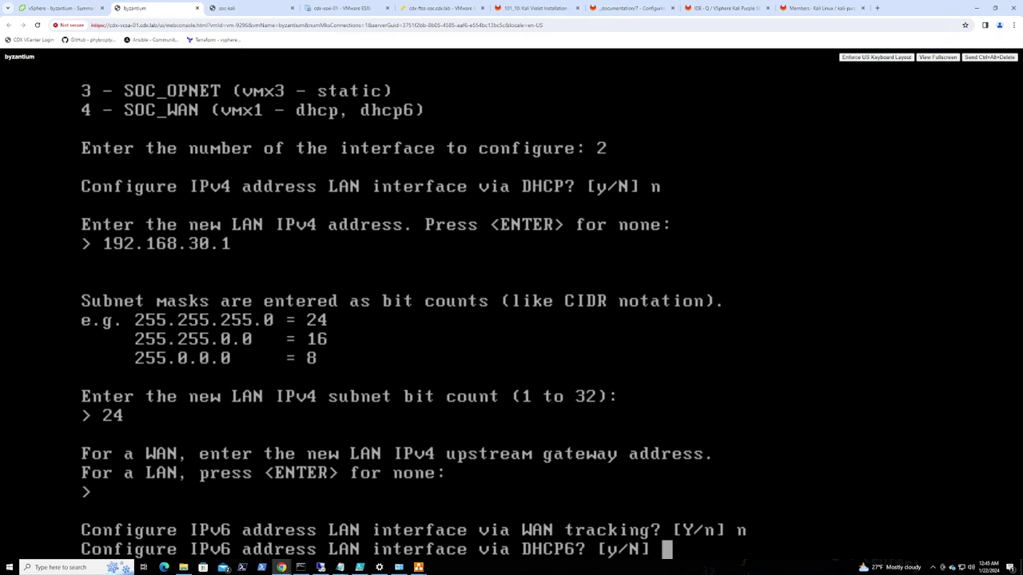
{"action": "type", "text": "n"}
{"action": "key", "text": "Return"}
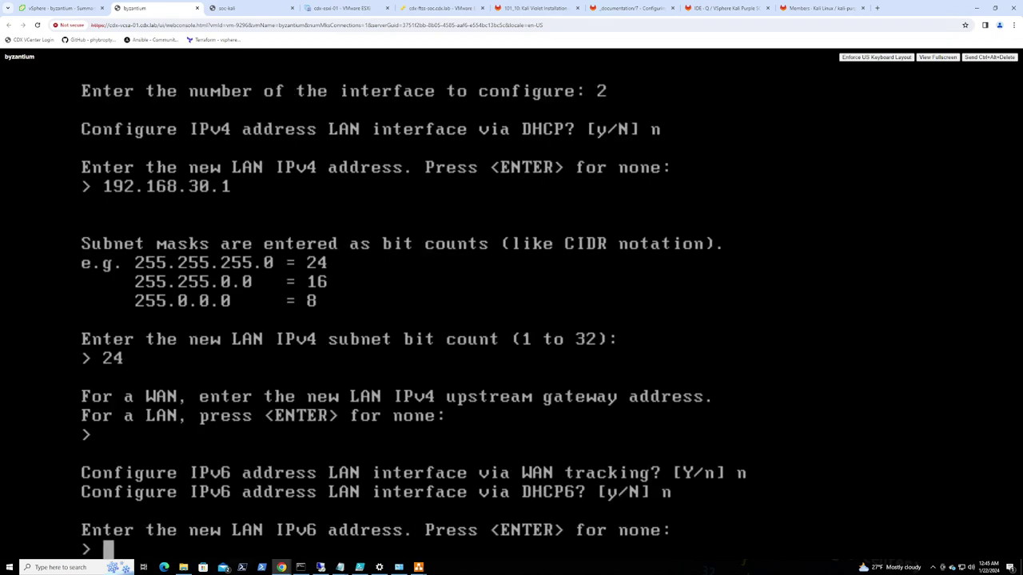
{"action": "key", "text": "Return"}
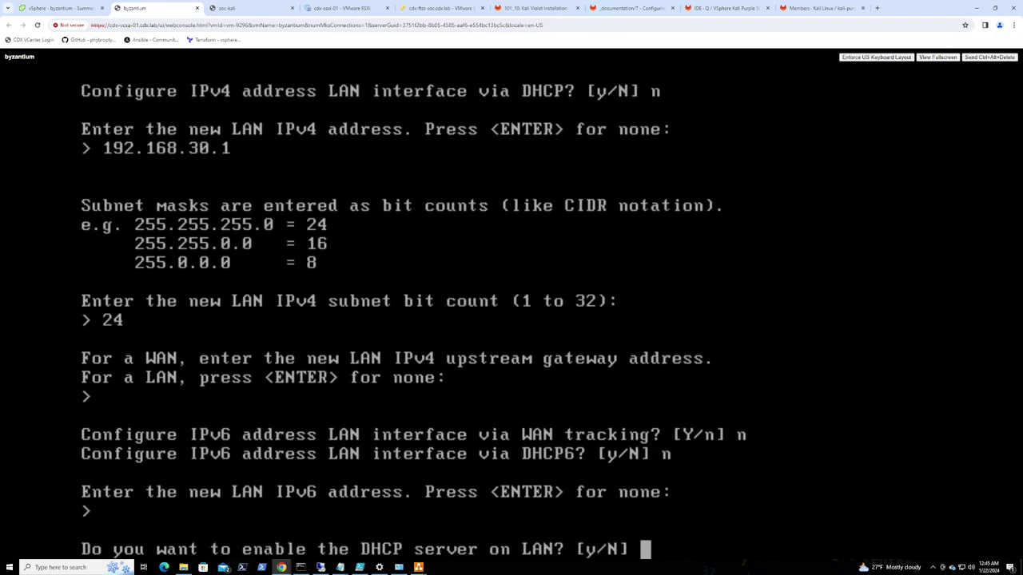
Enable the DHCP server with the range 192.168.30.100 to 192.168.30.110
{"action": "type", "text": "y"}
{"action": "key", "text": "Return"}
{"action": "type", "text": "192.168."}
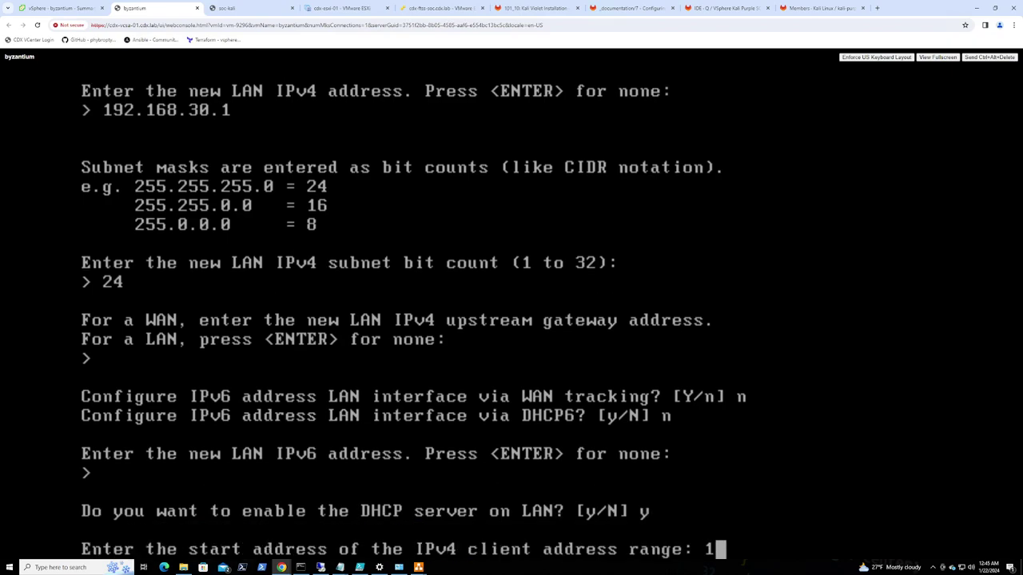
{"action": "type", "text": "30.100"}
{"action": "key", "text": "Return"}
{"action": "type", "text": "192.168.230"}
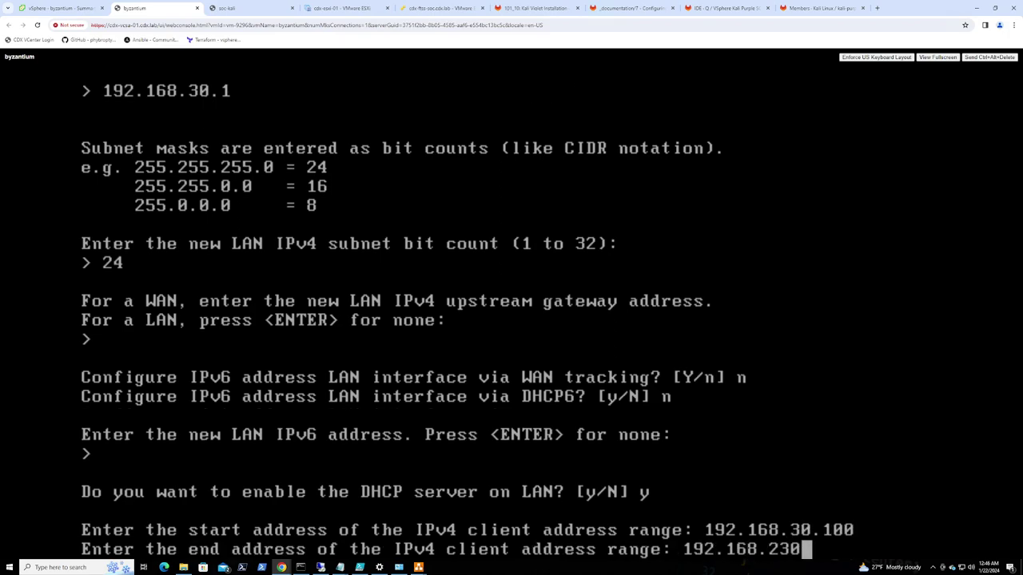
{"action": "key", "text": "BackSpace"}
{"action": "key", "text": "BackSpace"}
{"action": "key", "text": "BackSpace"}
{"action": "type", "text": "30.110"}
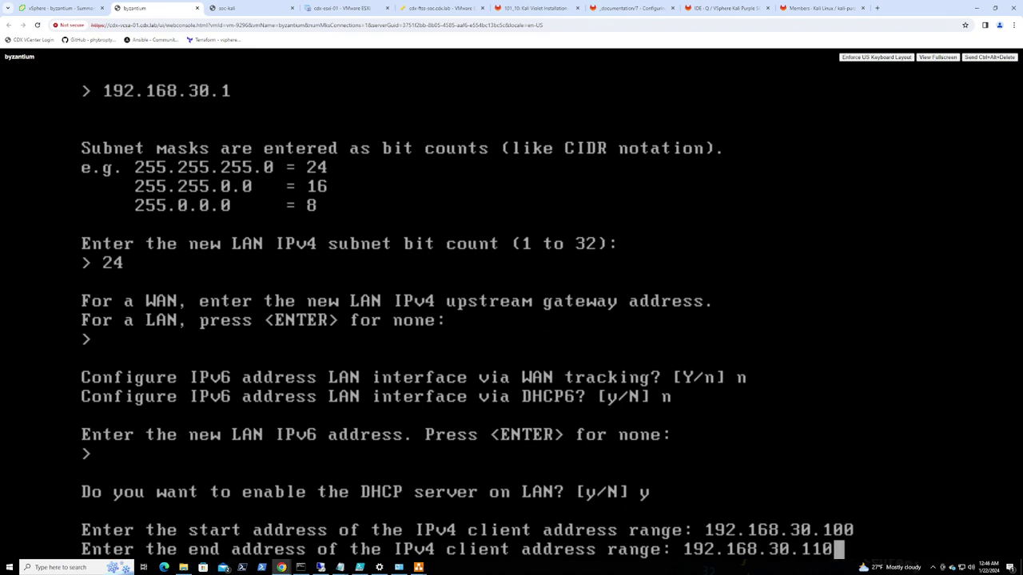
{"action": "key", "text": "Return"}
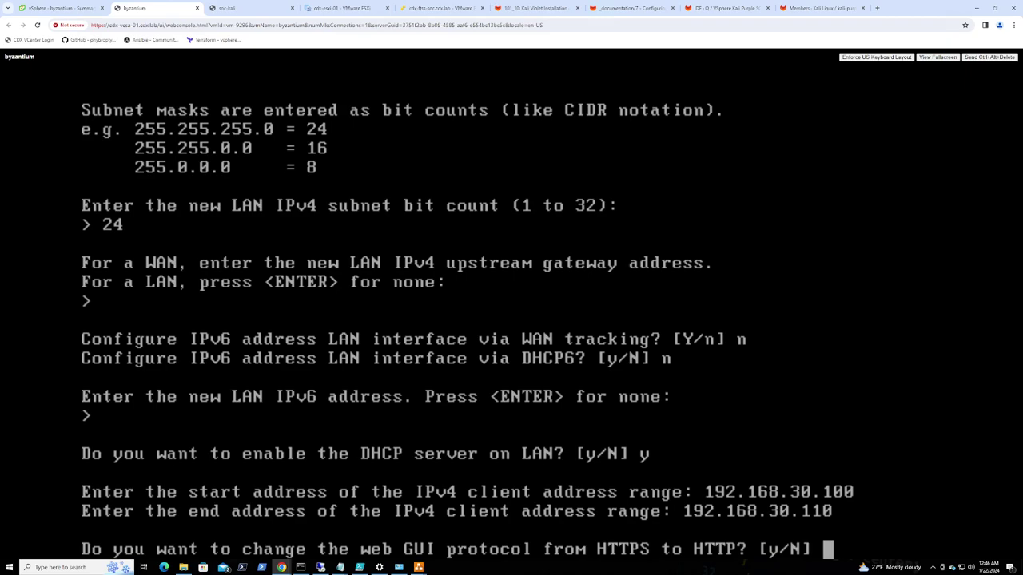
Keep the web GUI on HTTPS with a new self-signed certificate and restored defaults
{"action": "type", "text": "n"}
{"action": "key", "text": "Return"}
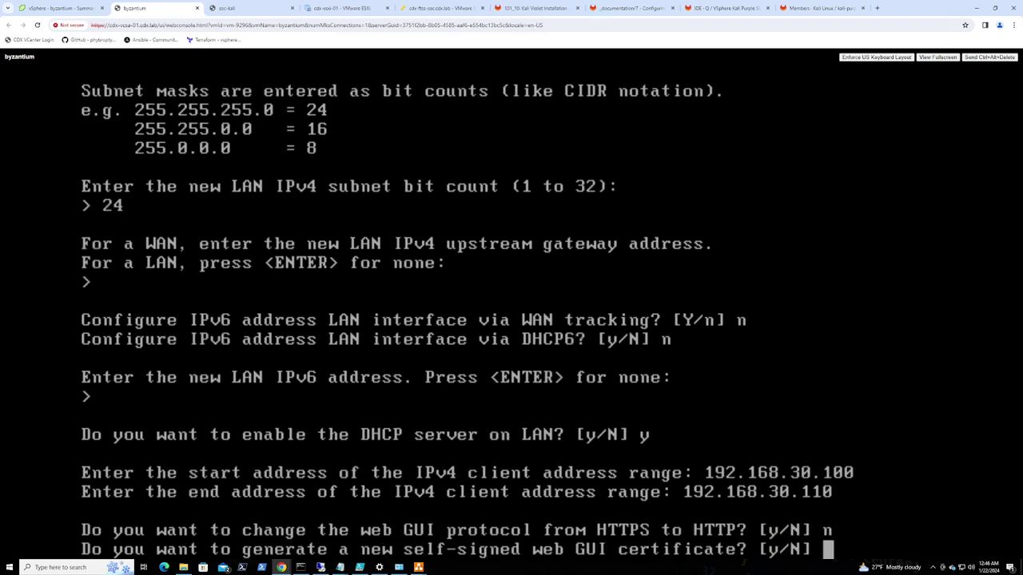
{"action": "type", "text": "y"}
{"action": "key", "text": "Return"}
{"action": "type", "text": "y"}
{"action": "key", "text": "Return"}
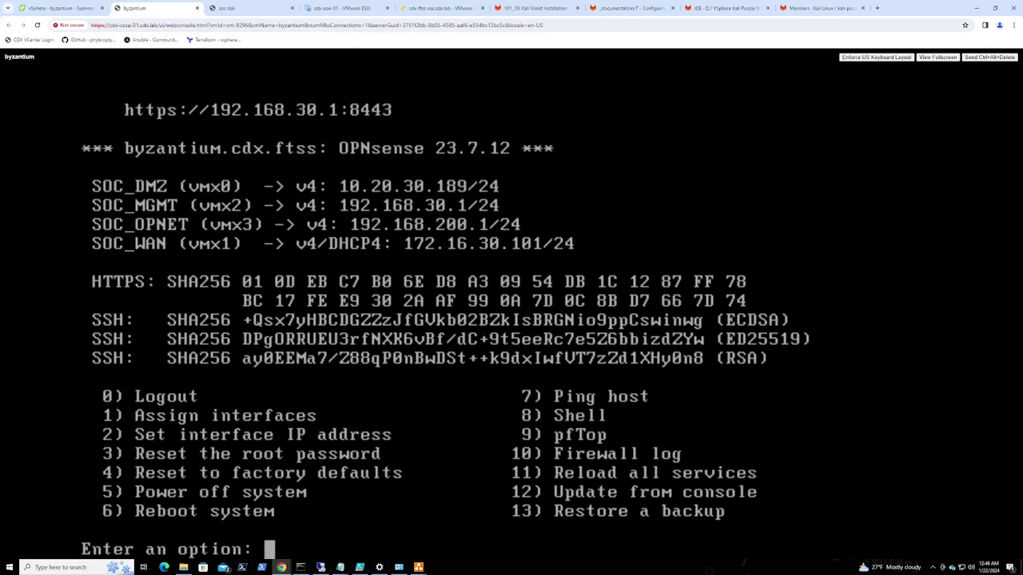
On the Kali console, rerun the NetworkManager restart so eth0 gets 192.168.30.100/24
{"action": "left_click", "coordinate": [226, 8]}
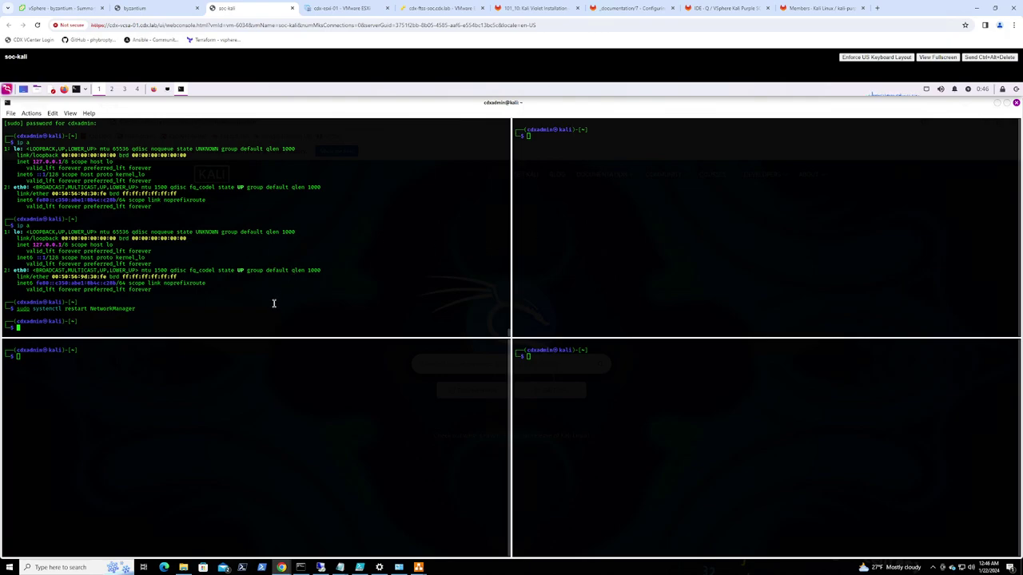
{"action": "key", "text": "Up"}
{"action": "key", "text": "Up"}
{"action": "key", "text": "Return"}
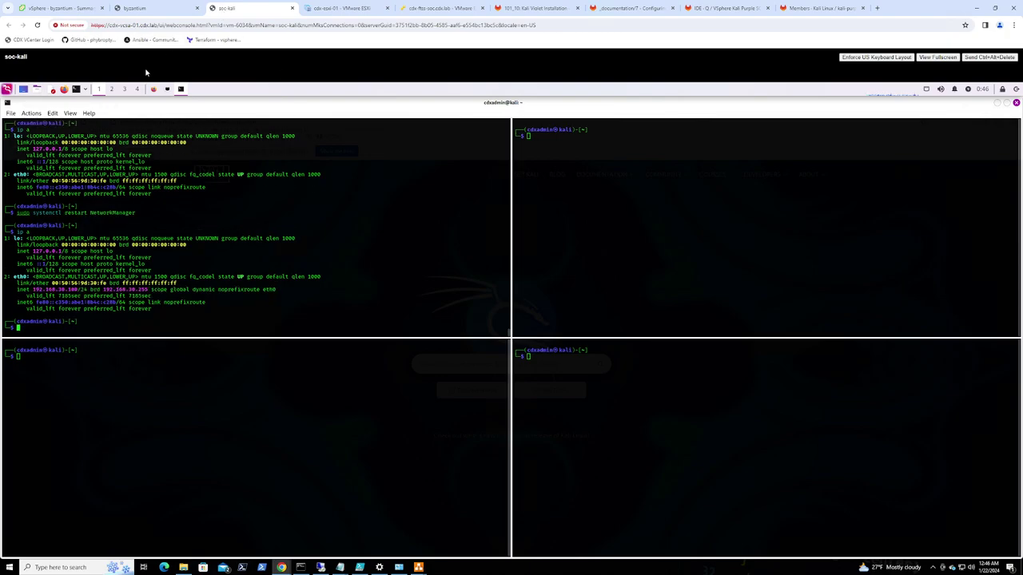
{"action": "left_click", "coordinate": [155, 90]}
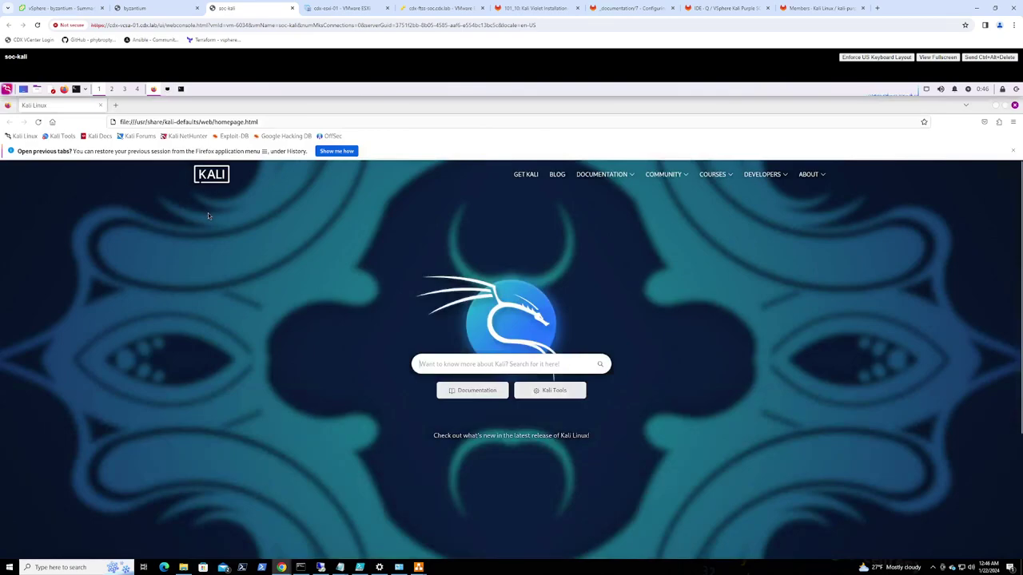
{"action": "left_click", "coordinate": [261, 122]}
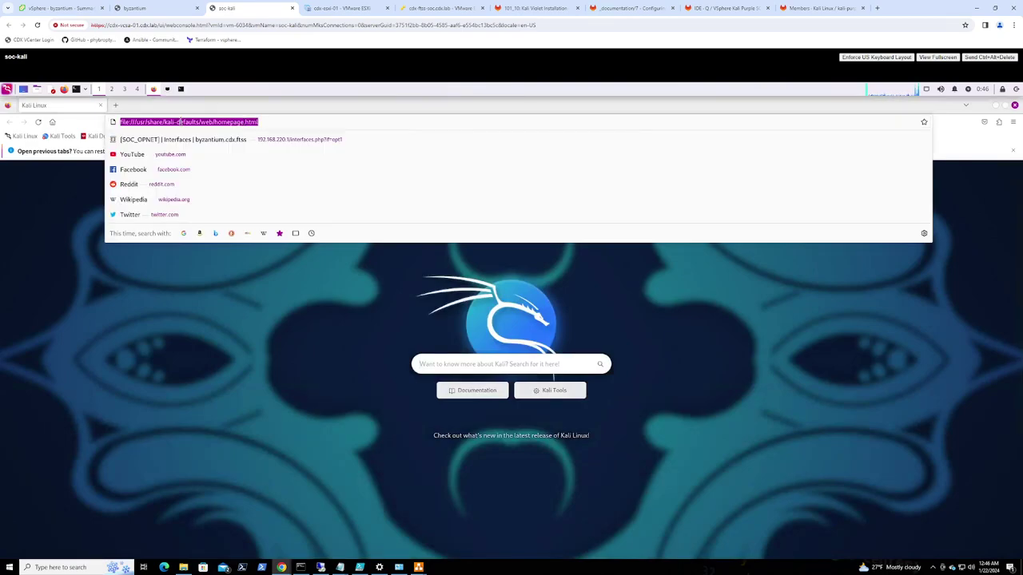
{"action": "type", "text": "https://192.168.30.1:8443/"}
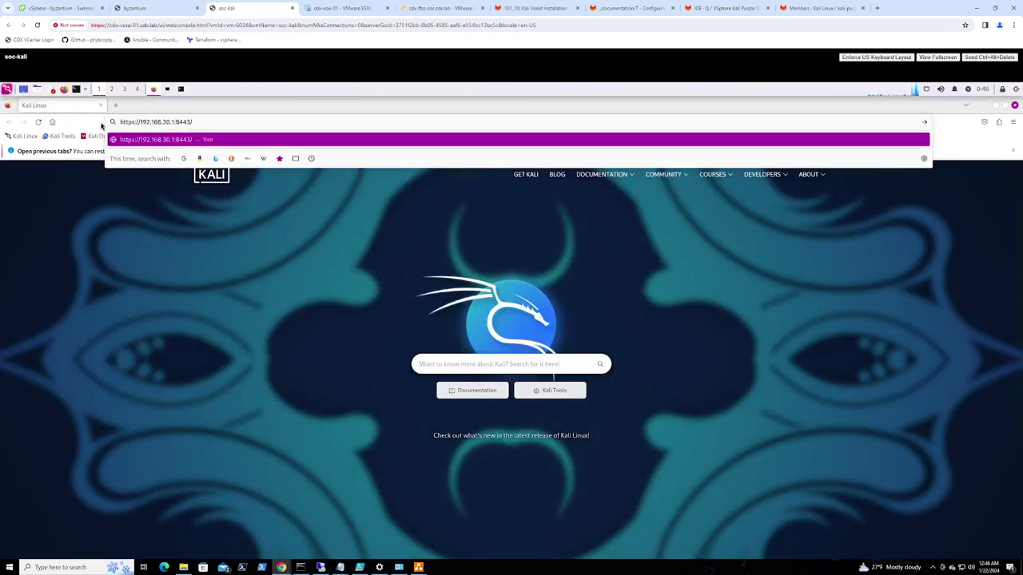
{"action": "key", "text": "Return"}
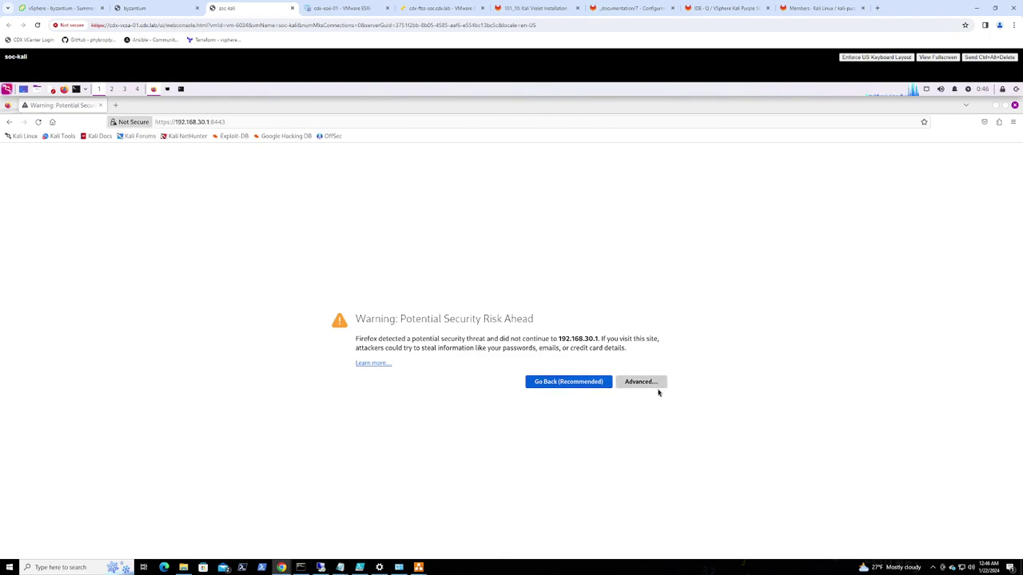
{"action": "left_click", "coordinate": [653, 384]}
{"action": "left_click", "coordinate": [593, 510]}
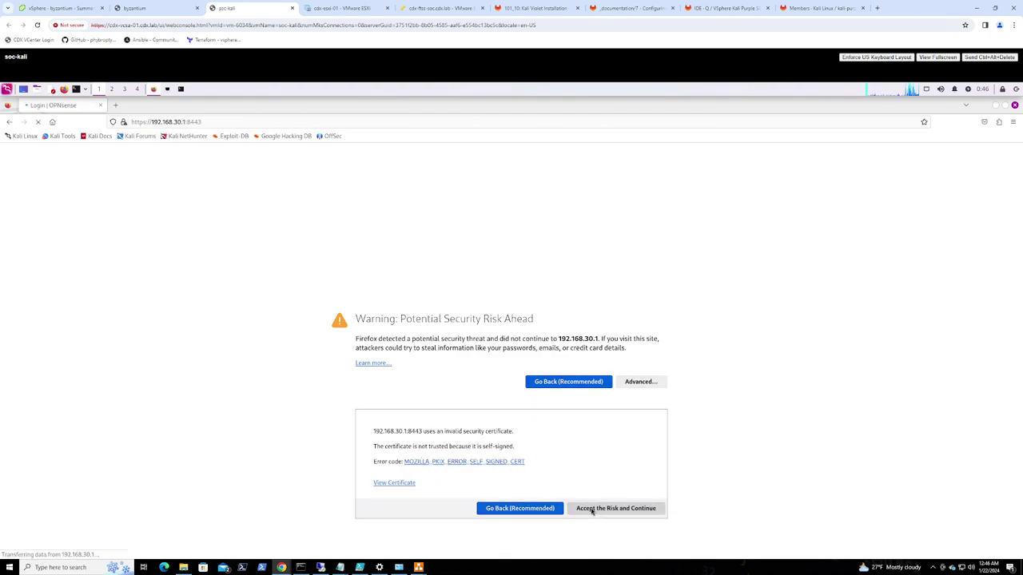
Enter the username root and the account password on the login page
{"action": "type", "text": "root"}
{"action": "key", "text": "Tab"}
{"action": "type", "text": "*******"}
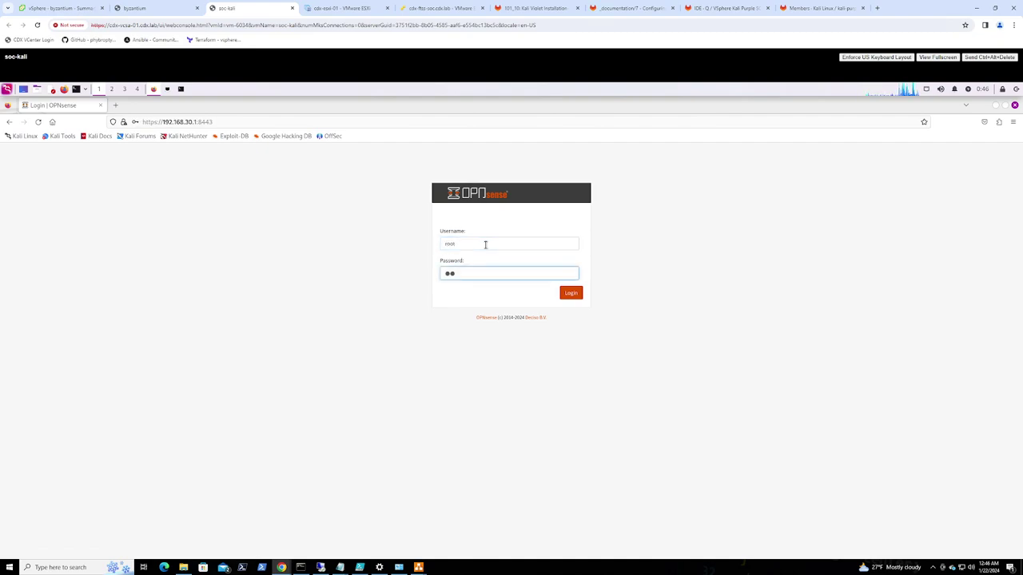
{"action": "type", "text": "*********"}
Log in, confirm the firmware check finds no updates beyond 23.7.12, and list plugins
{"action": "key", "text": "Return"}
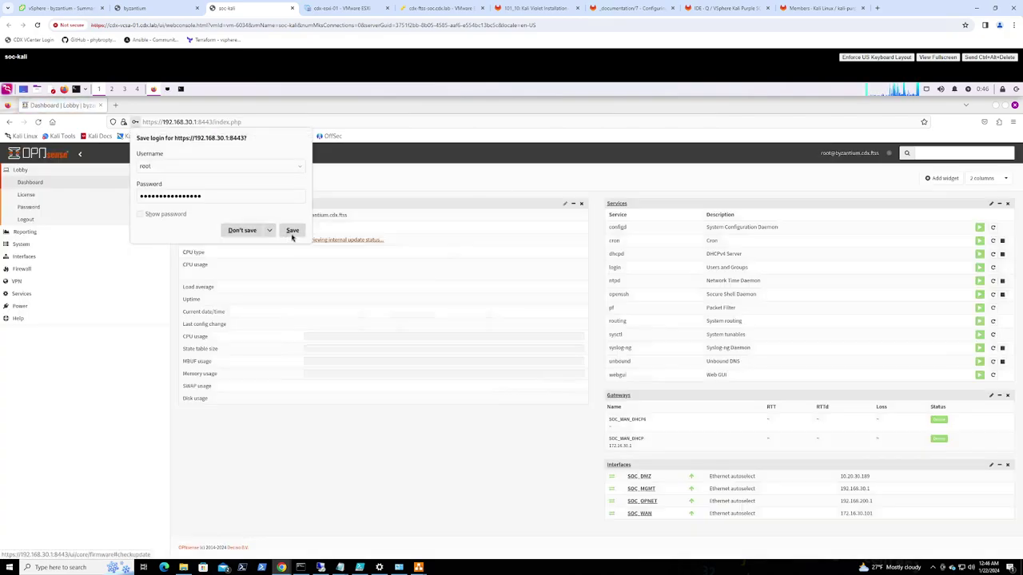
{"action": "left_click", "coordinate": [293, 232]}
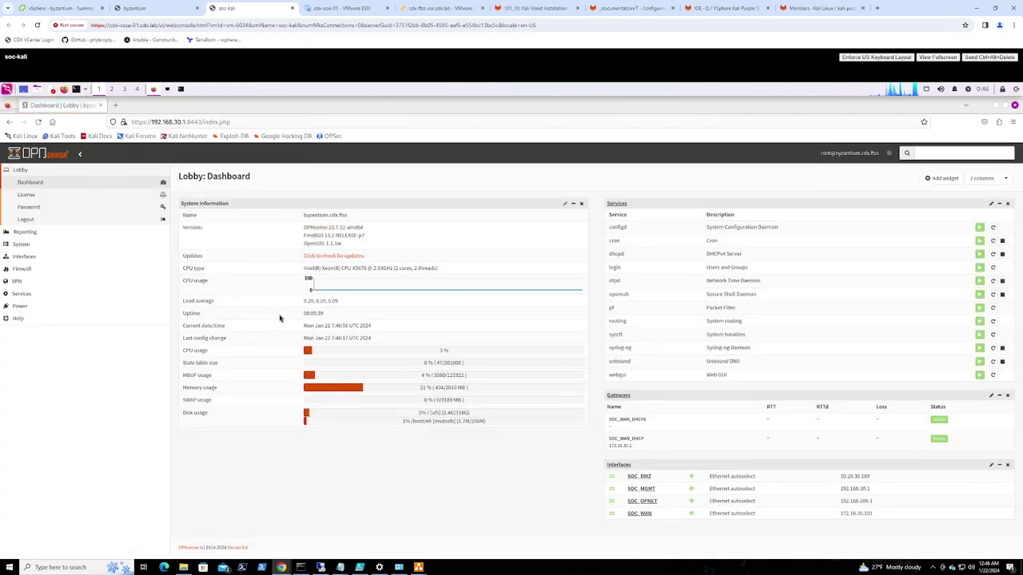
{"action": "left_click", "coordinate": [329, 258]}
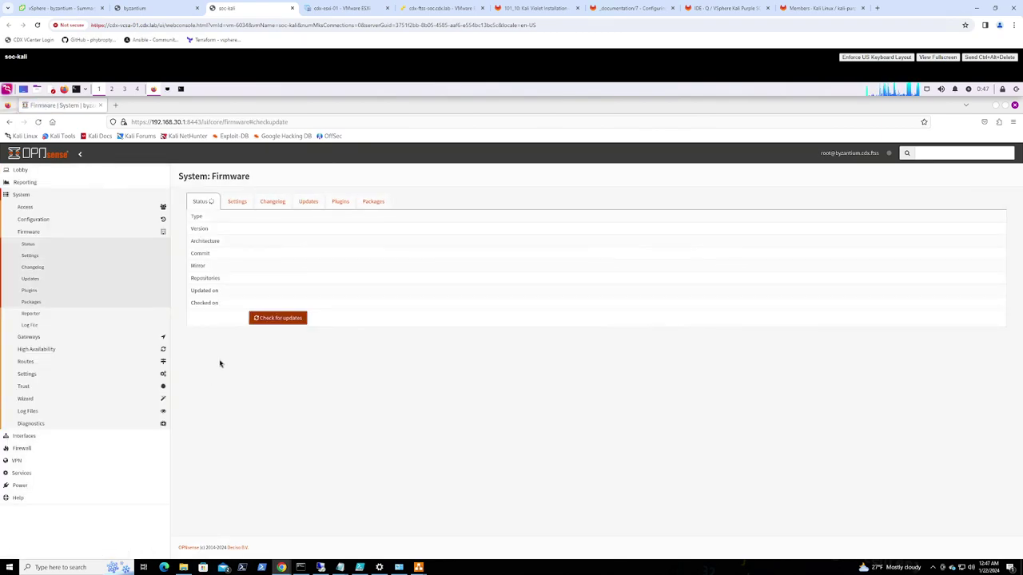
{"action": "left_click", "coordinate": [278, 318]}
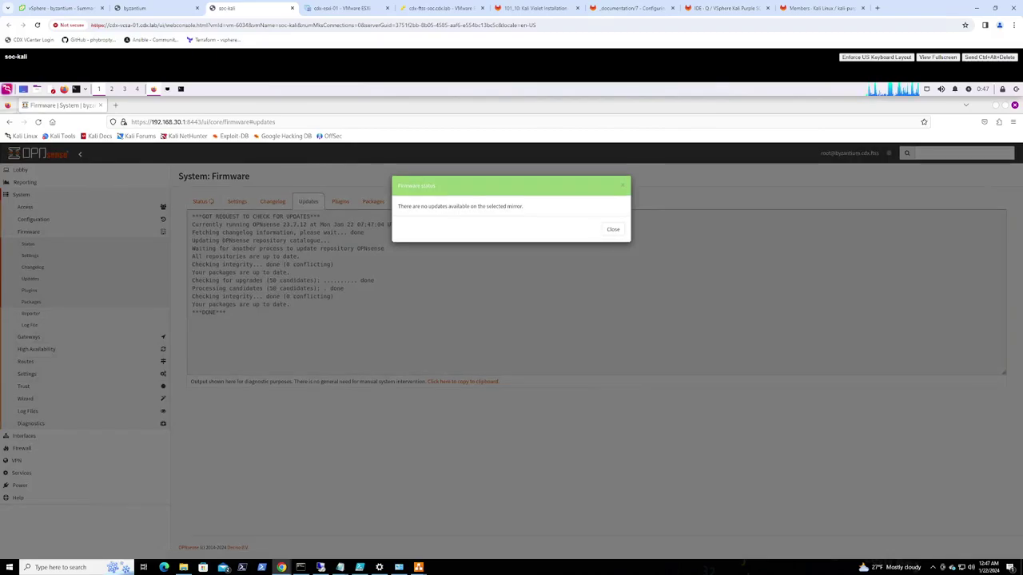
{"action": "left_click", "coordinate": [613, 230]}
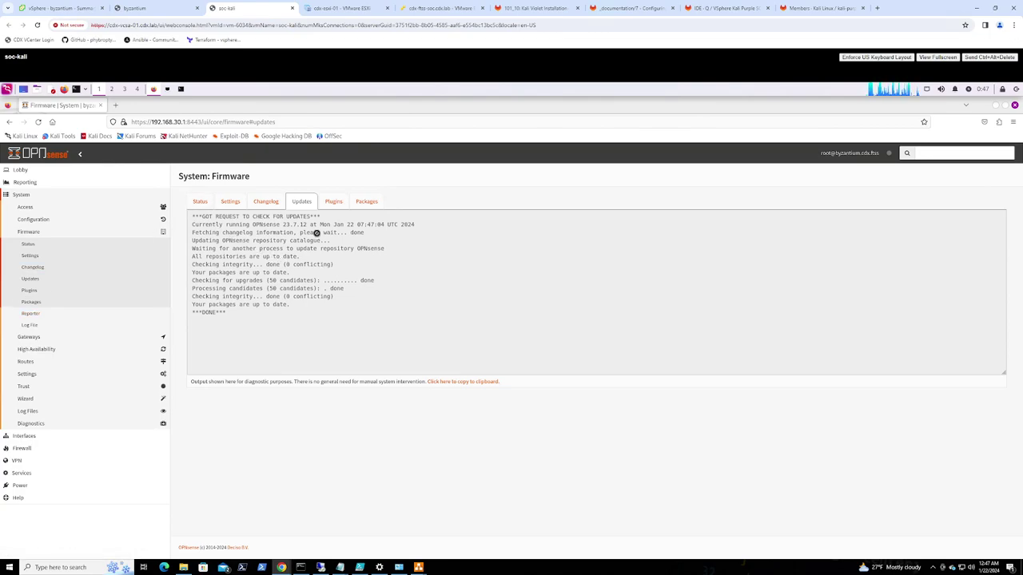
{"action": "left_click", "coordinate": [334, 201]}
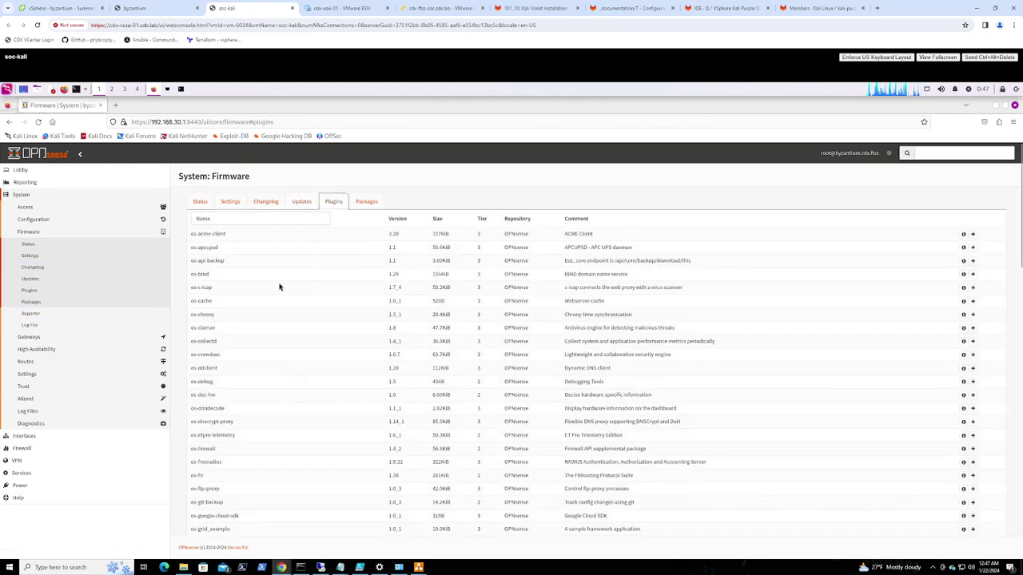
Filter plugins by 'vm', install os-vmware, and view byzantium's vSphere summary
{"action": "left_click", "coordinate": [227, 217]}
{"action": "type", "text": "vm"}
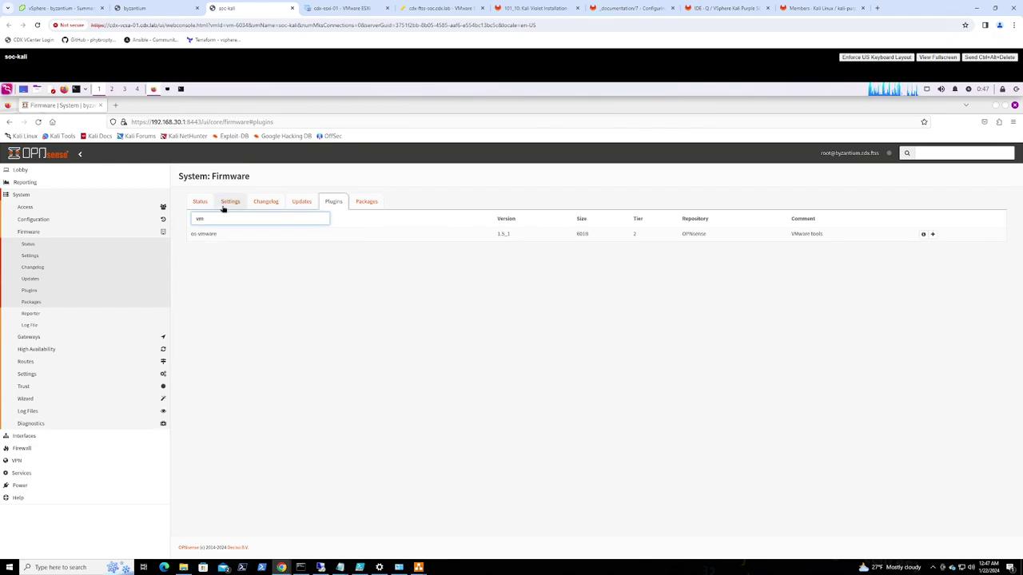
{"action": "left_click", "coordinate": [931, 234]}
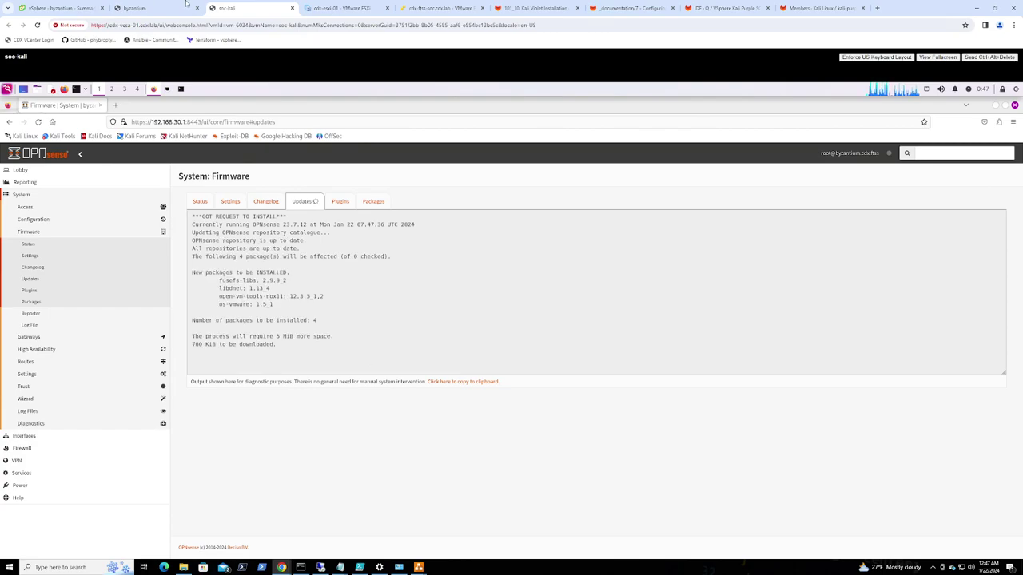
{"action": "left_click", "coordinate": [55, 8]}
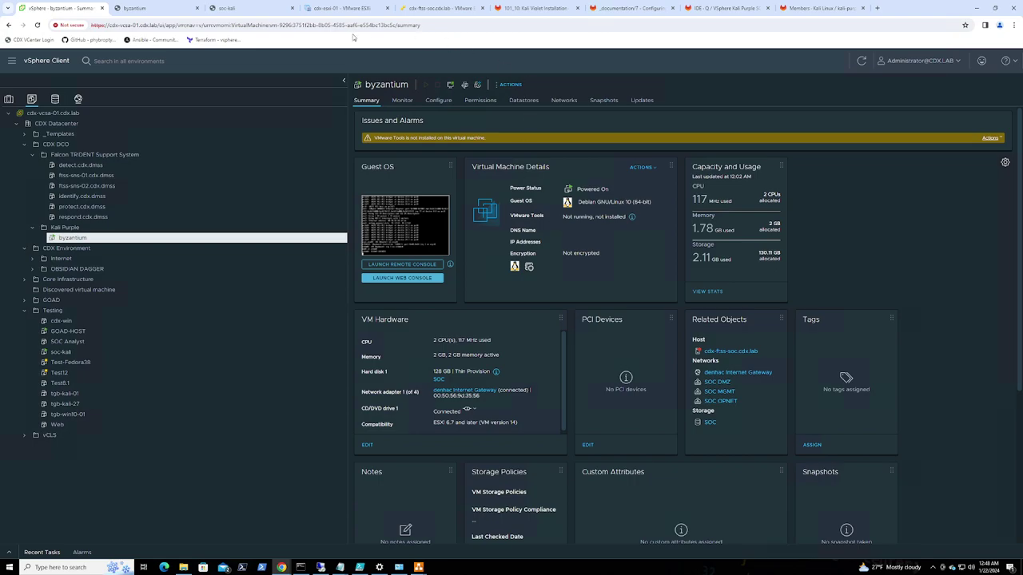
{"action": "left_click", "coordinate": [137, 8]}
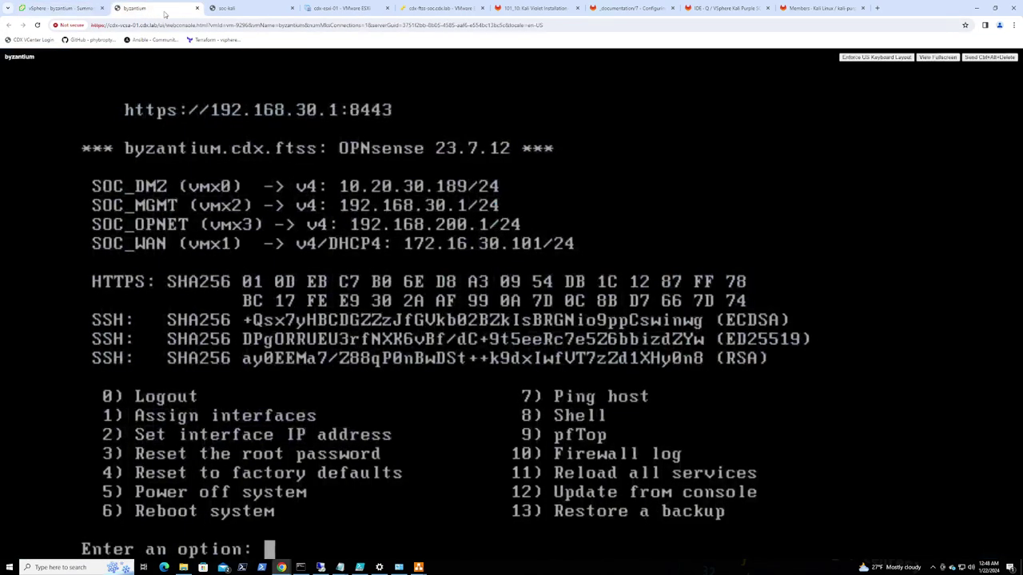
{"action": "left_click", "coordinate": [244, 10]}
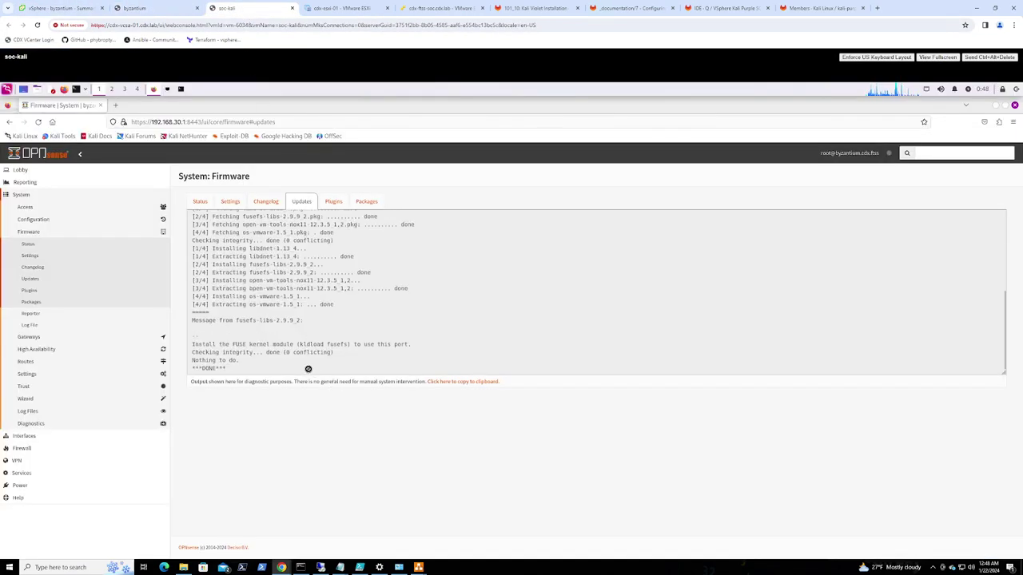
{"action": "left_click", "coordinate": [141, 9]}
{"action": "left_click", "coordinate": [92, 8]}
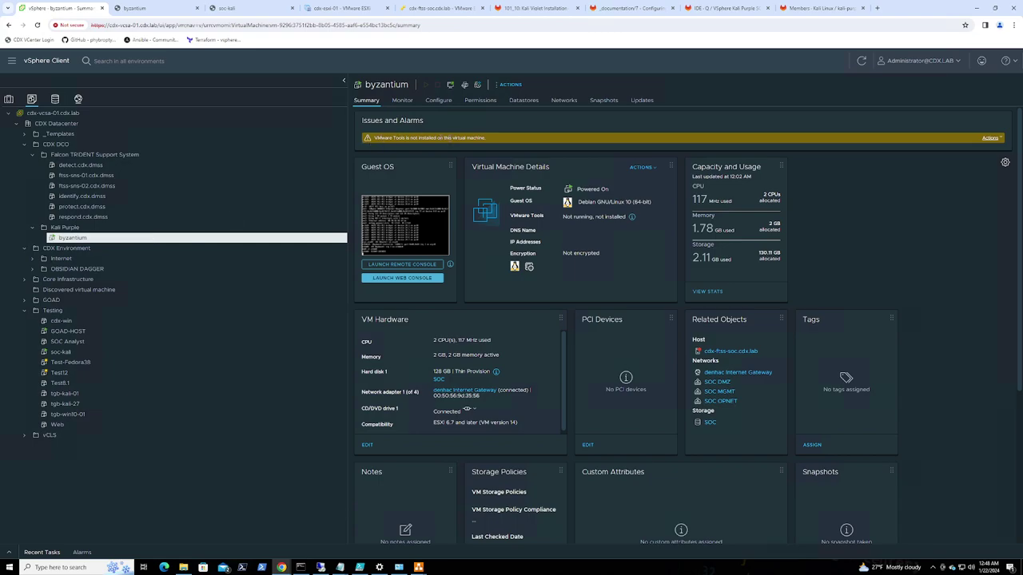
{"action": "left_click", "coordinate": [861, 61]}
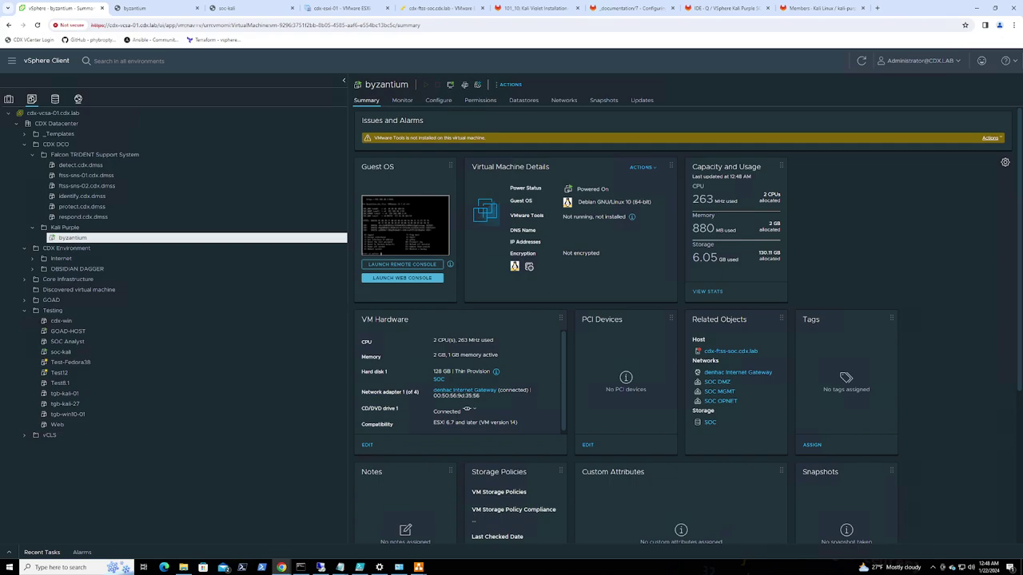
{"action": "left_click", "coordinate": [240, 8]}
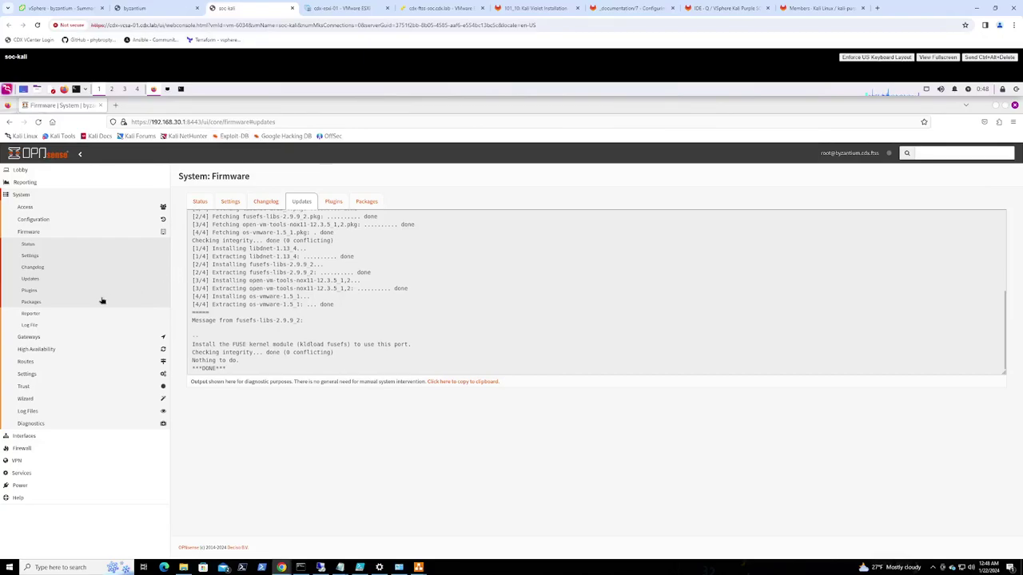
Reboot the firewall via Power > Reboot and follow the byzantium console until it restarts
{"action": "left_click", "coordinate": [23, 488]}
{"action": "left_click", "coordinate": [29, 269]}
{"action": "left_click", "coordinate": [187, 212]}
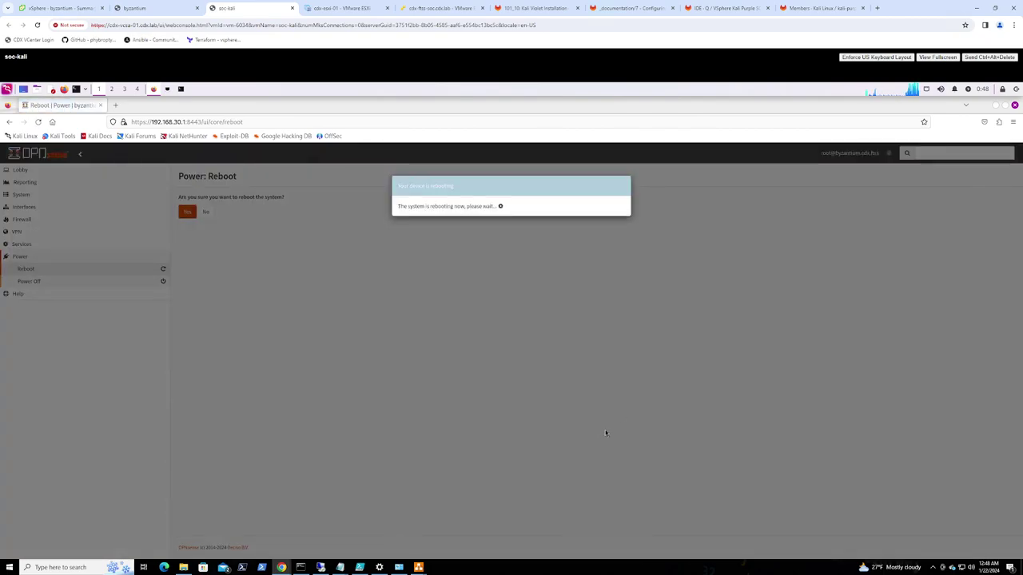
{"action": "left_click", "coordinate": [144, 8]}
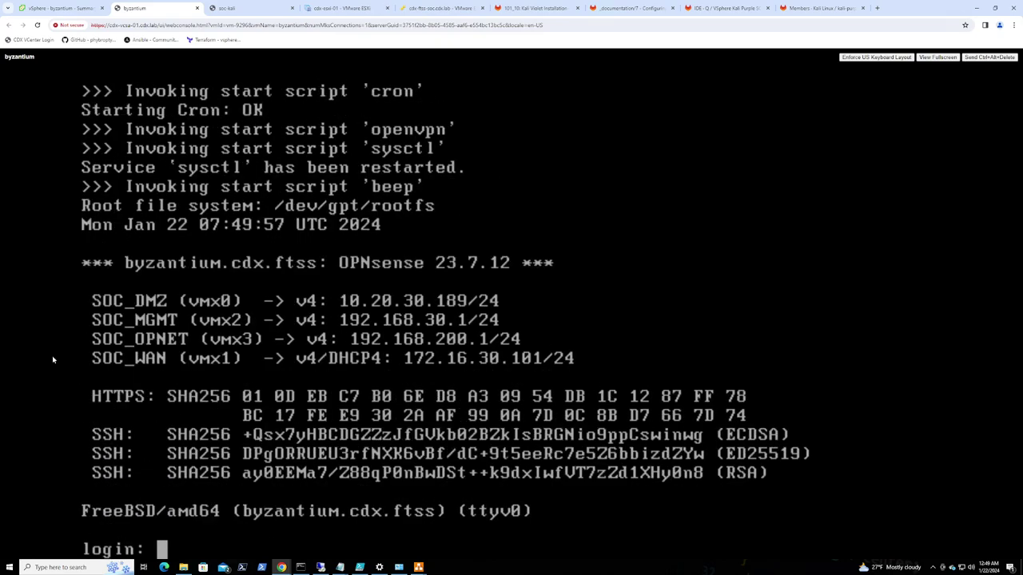
Refresh byzantium's vSphere summary to confirm VMware Tools is running, then return to soc-kali
{"action": "left_click", "coordinate": [83, 10]}
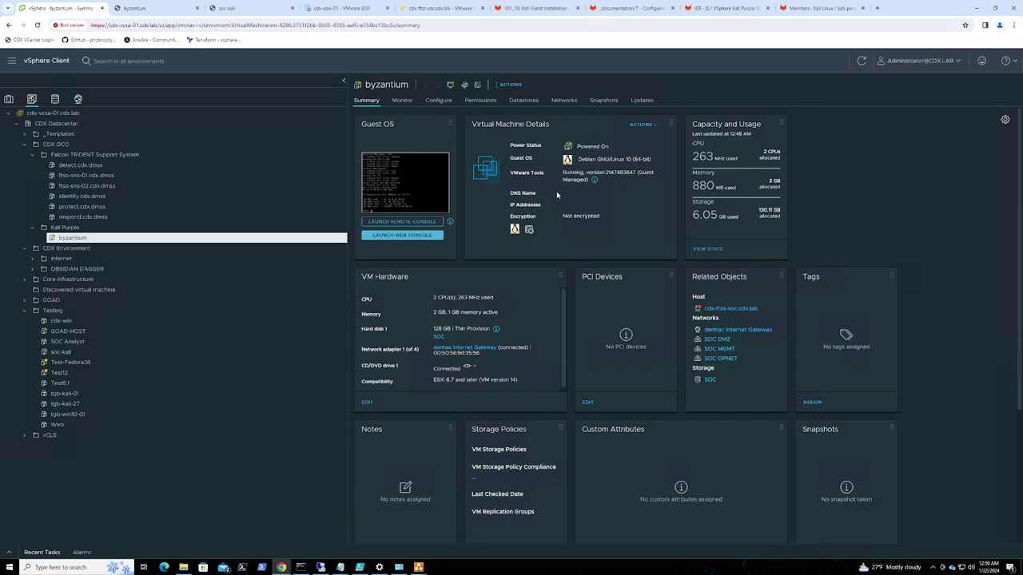
{"action": "left_click", "coordinate": [861, 61]}
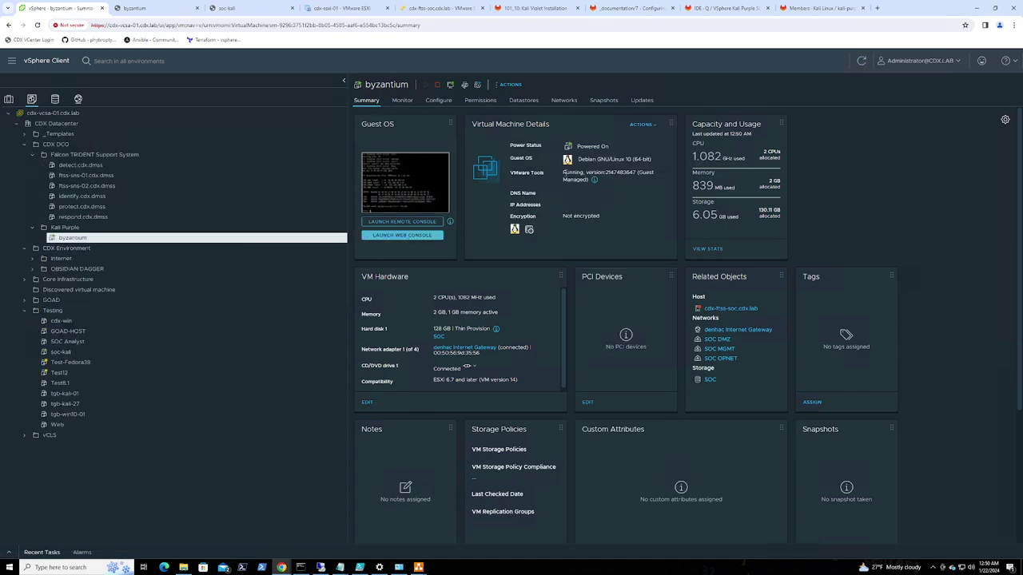
{"action": "left_click_drag", "start_coordinate": [563, 172], "coordinate": [636, 179]}
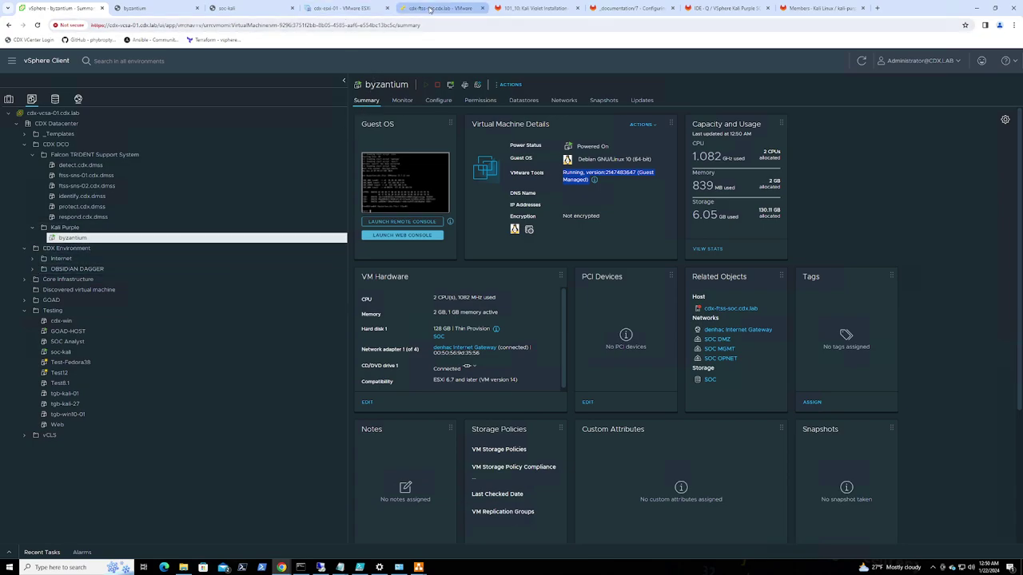
{"action": "left_click", "coordinate": [240, 8]}
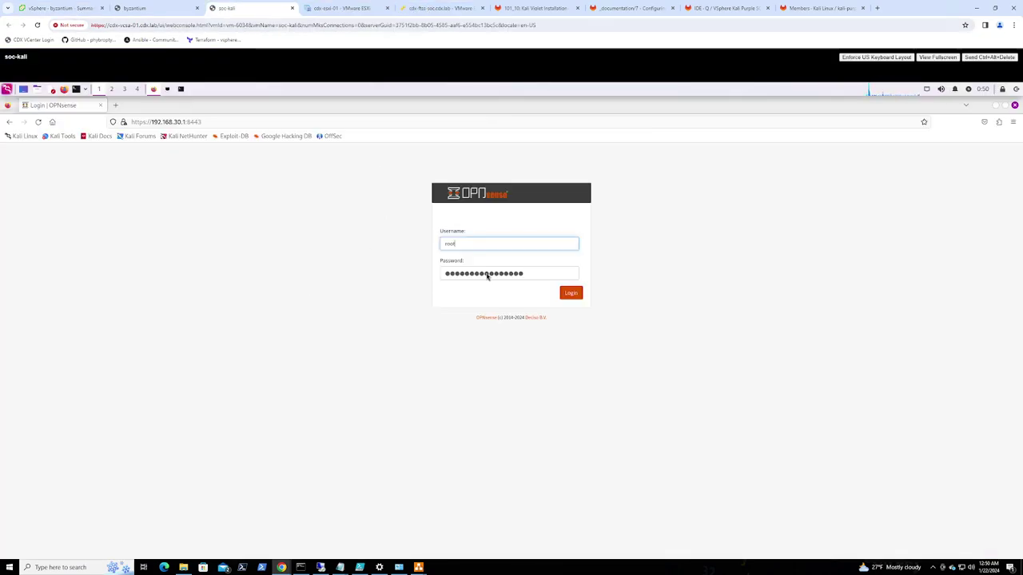
Sign back in and navigate to Services > Unbound DNS > Overrides
{"action": "left_click", "coordinate": [570, 292]}
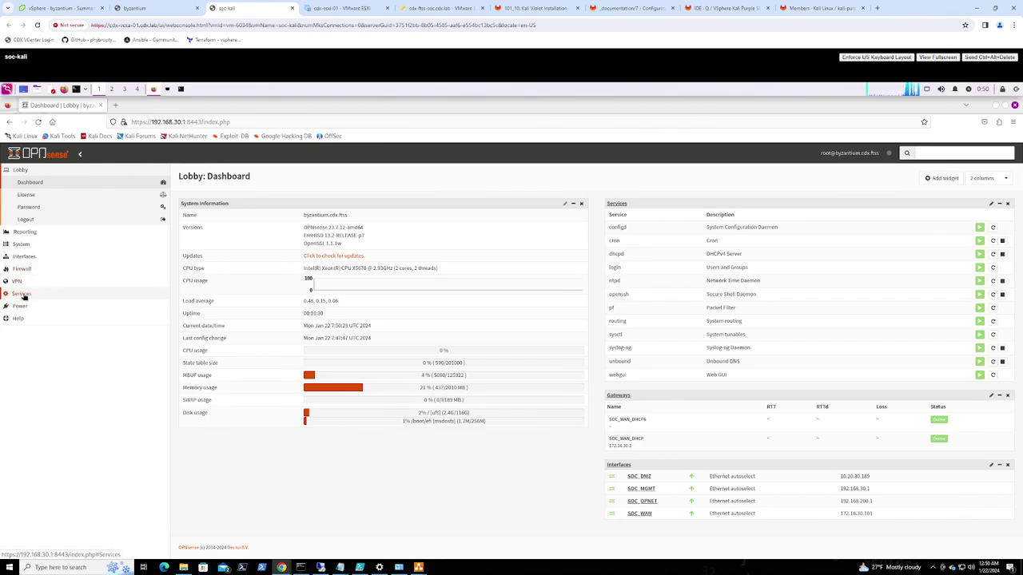
{"action": "left_click", "coordinate": [22, 295]}
{"action": "left_click", "coordinate": [25, 346]}
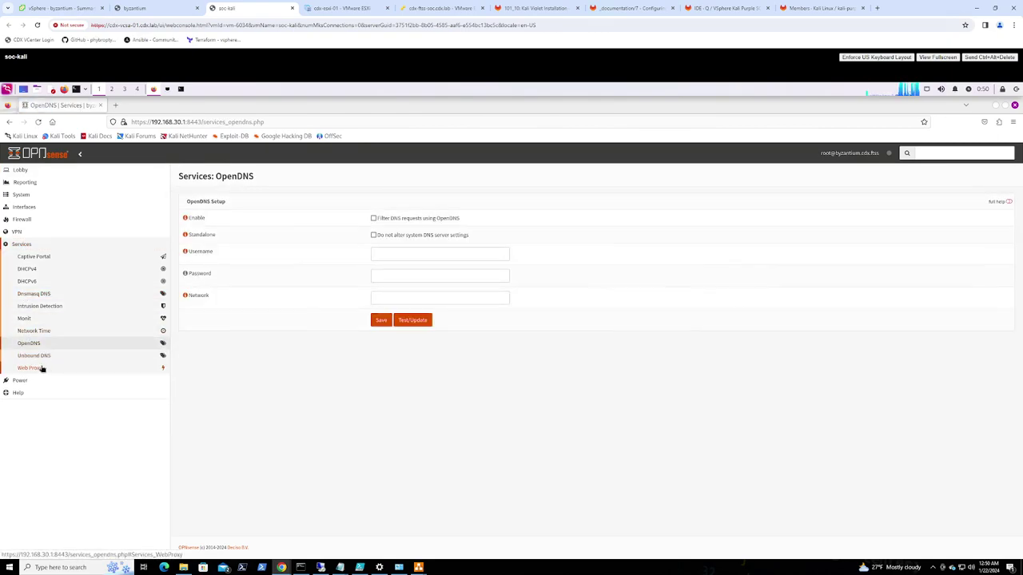
{"action": "left_click", "coordinate": [29, 344]}
{"action": "left_click", "coordinate": [40, 360]}
{"action": "left_click", "coordinate": [36, 381]}
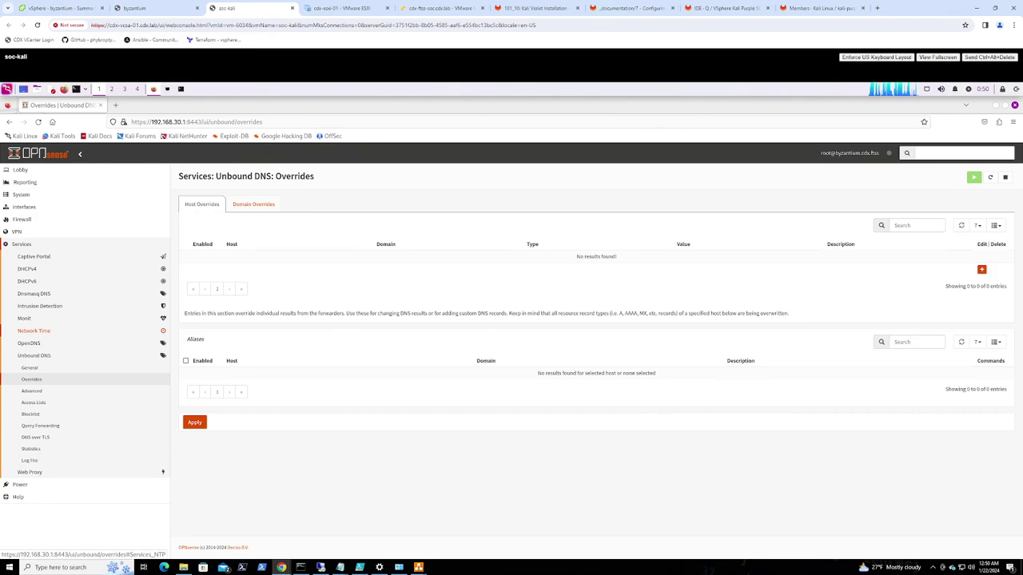
Save a host override kali-purple.cdx.ftss to 192.168.30.5 described 'DETECT Node'
{"action": "left_click", "coordinate": [981, 270]}
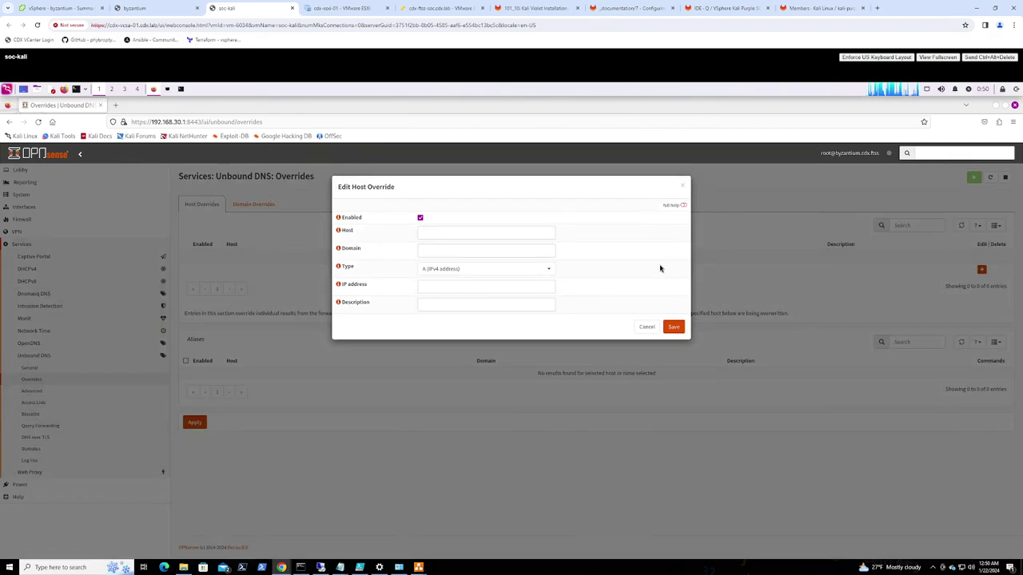
{"action": "left_click", "coordinate": [434, 233]}
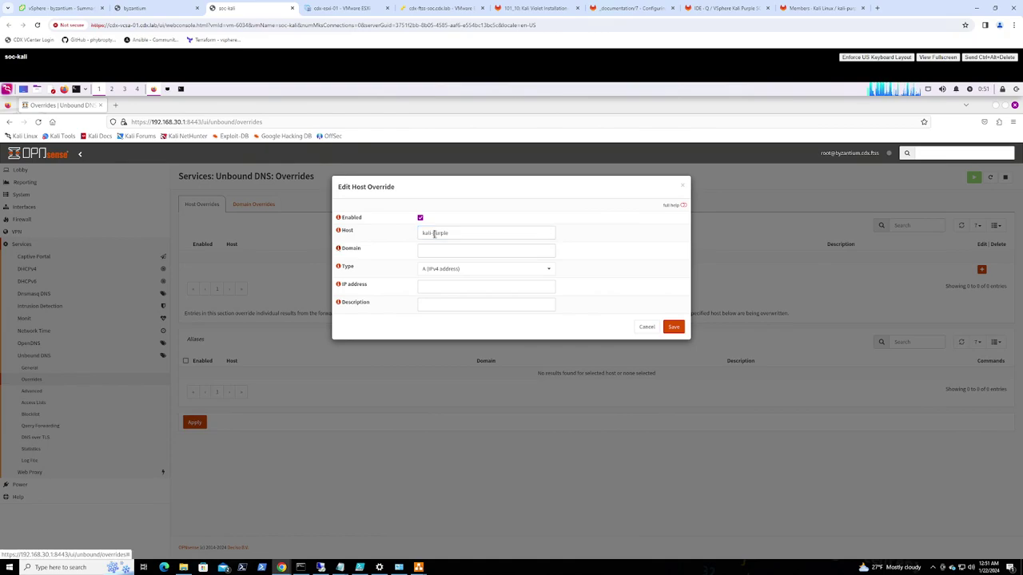
{"action": "type", "text": "cdx.ftss"}
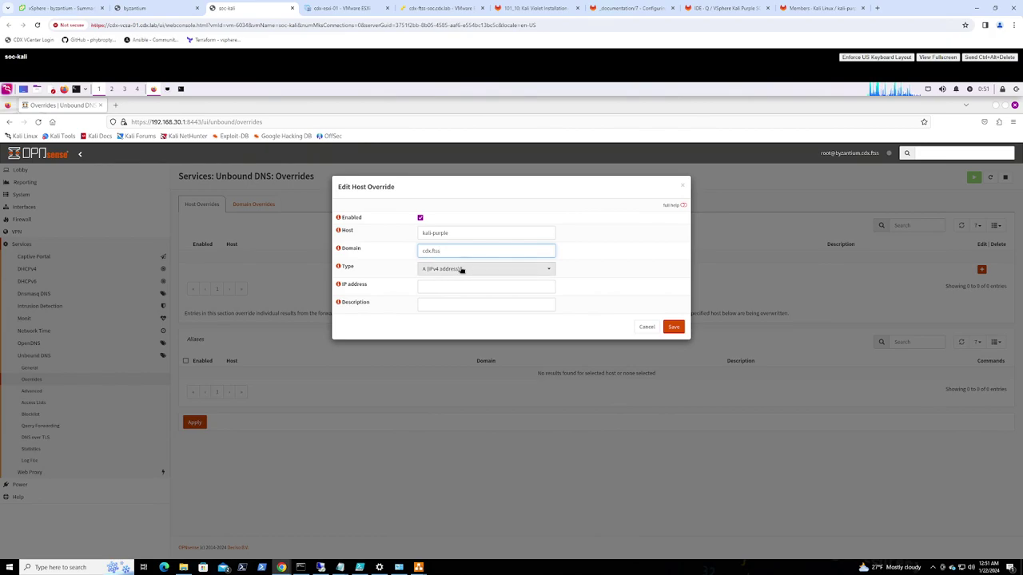
{"action": "left_click", "coordinate": [435, 286]}
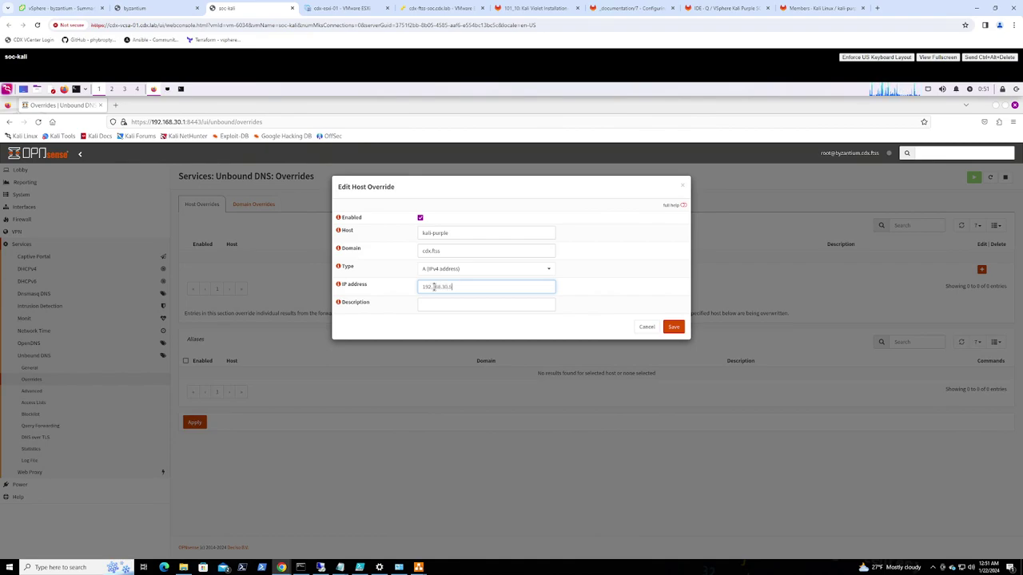
{"action": "key", "text": "Tab"}
{"action": "key", "text": "Tab"}
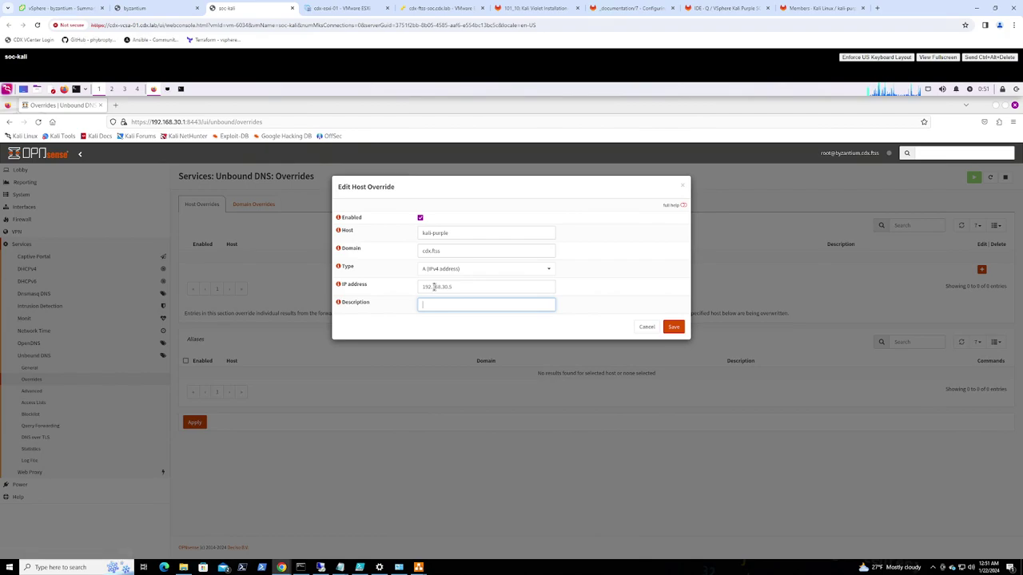
{"action": "type", "text": "DETECT Node"}
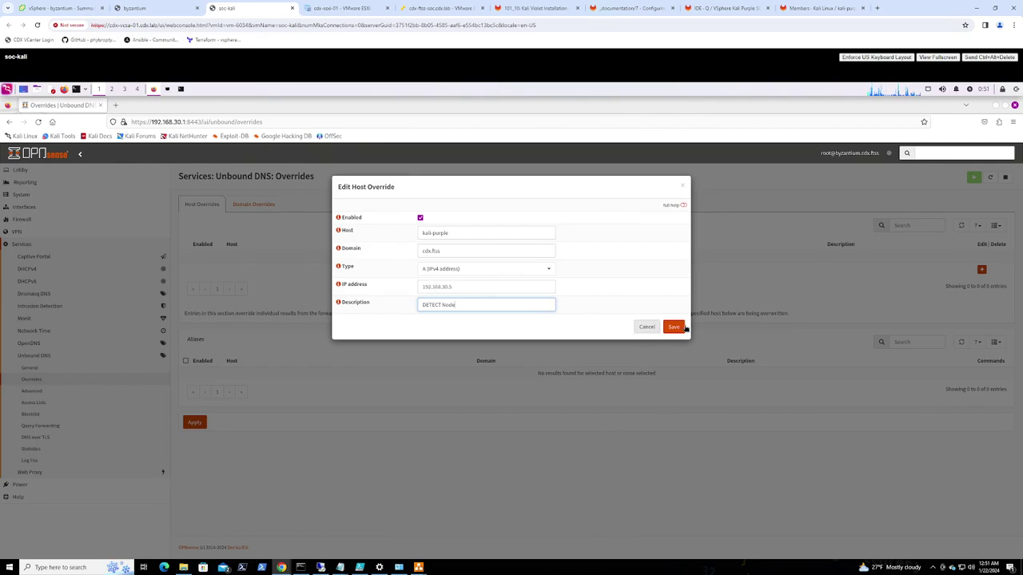
{"action": "left_click", "coordinate": [674, 328]}
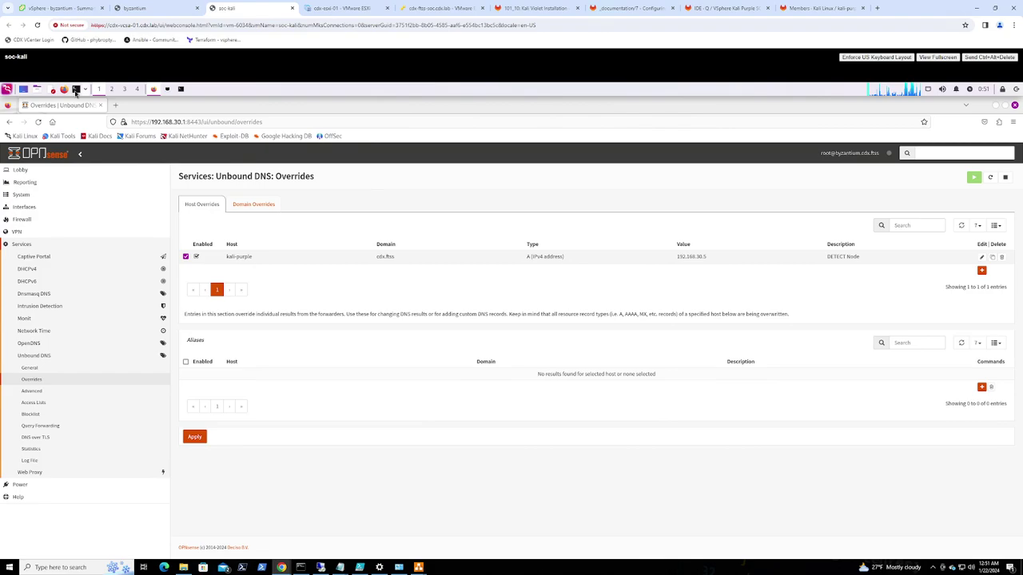
Ping kali-purple.cdx.ftss from the Kali terminal; the name fails to resolve
{"action": "left_click", "coordinate": [181, 88]}
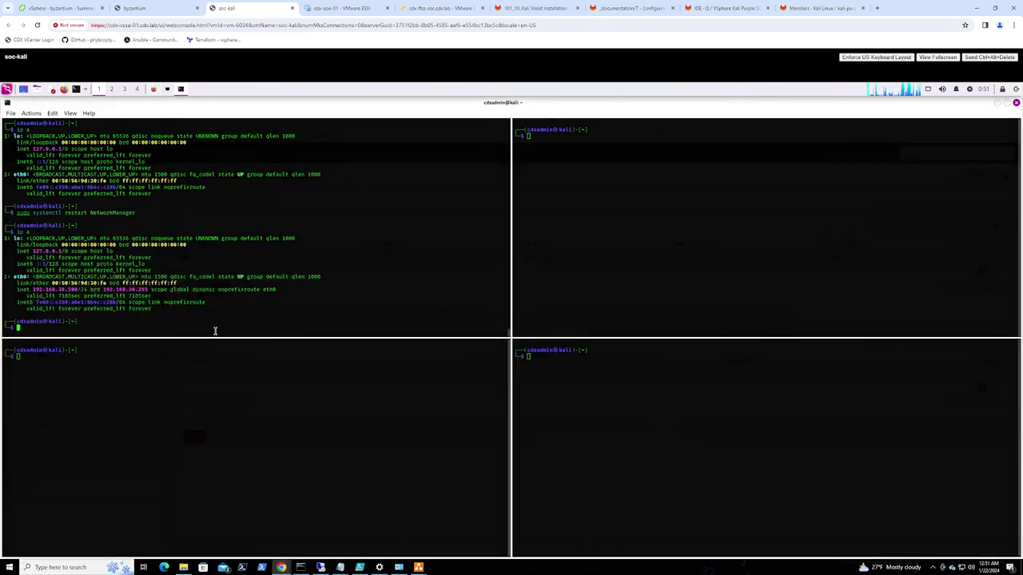
{"action": "type", "text": "ping kali"}
{"action": "type", "text": "-d"}
{"action": "type", "text": "urple"}
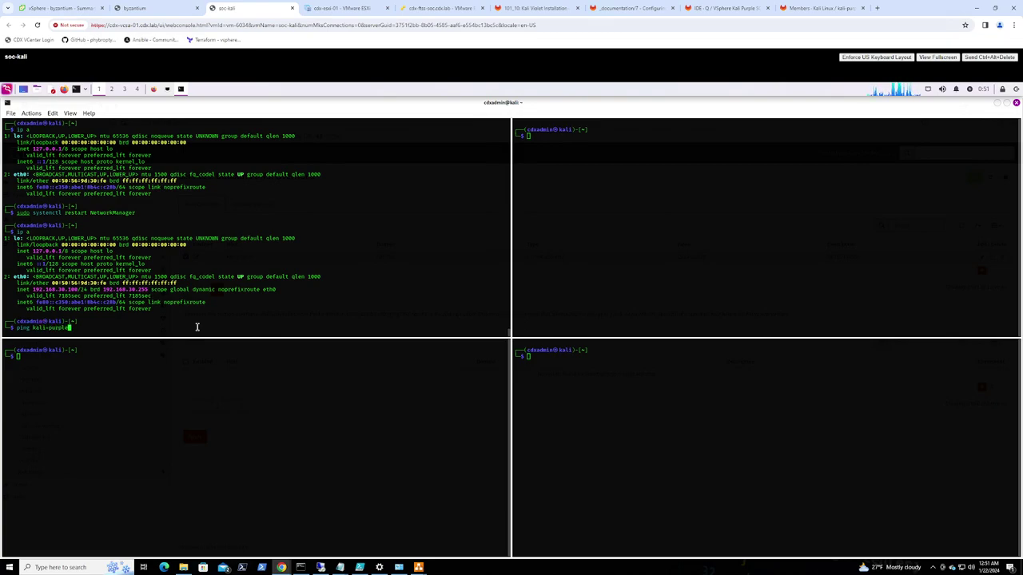
{"action": "type", "text": ".cdx.ftss"}
{"action": "key", "text": "Return"}
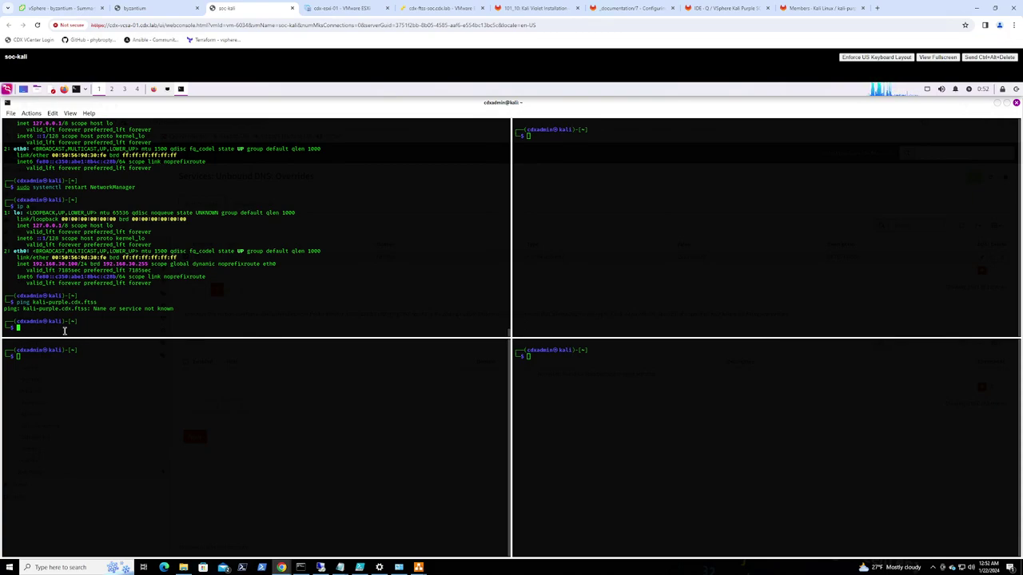
Show /etc/resolv.conf with sudo to confirm the resolver is 192.168.30.1, then return to OPNsense
{"action": "key", "text": "Up"}
{"action": "key", "text": "Up"}
{"action": "key", "text": "Up"}
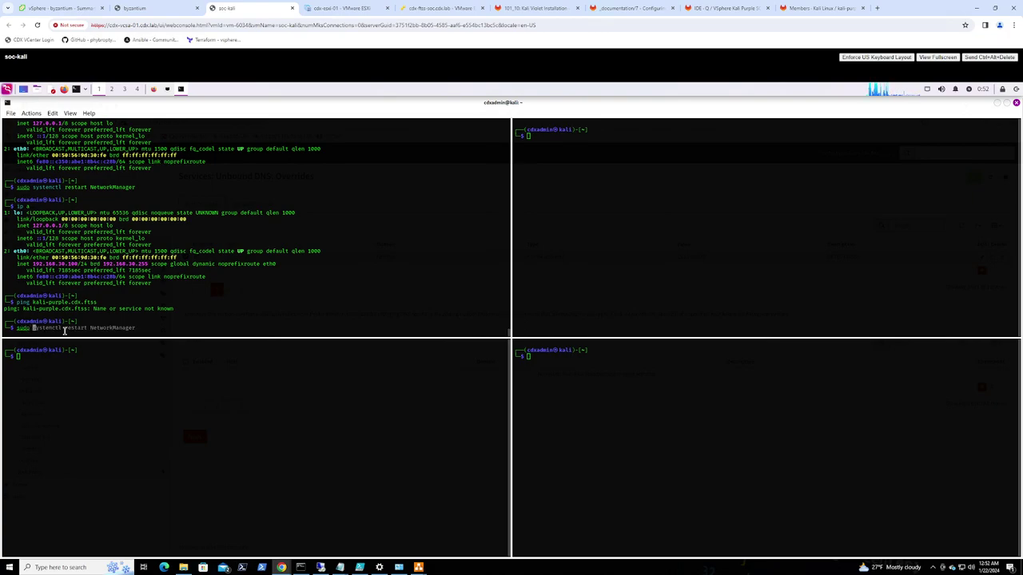
{"action": "key", "text": "ctrl+k"}
{"action": "type", "text": "cat /etc/"}
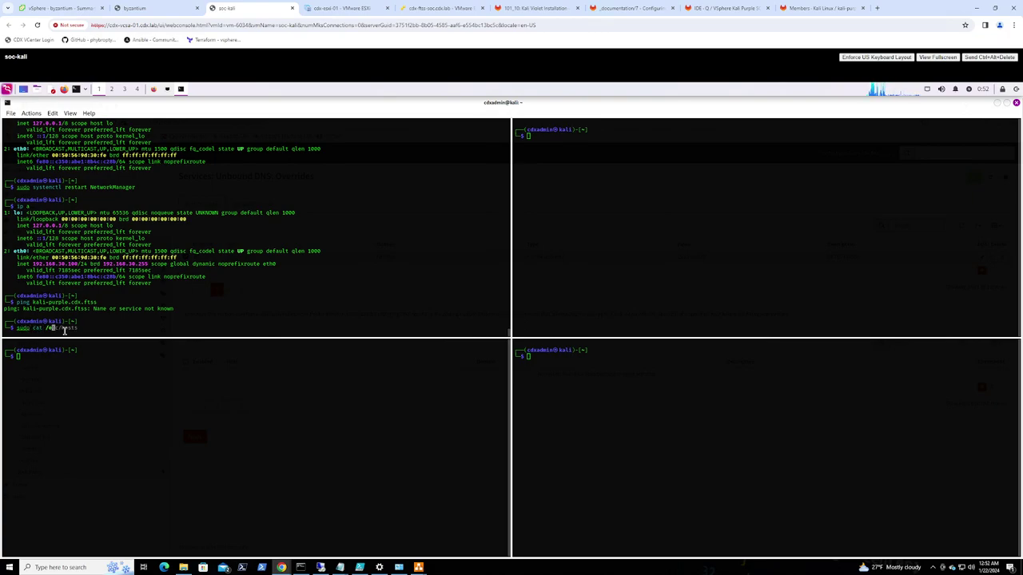
{"action": "type", "text": "resolv.conf"}
{"action": "key", "text": "Return"}
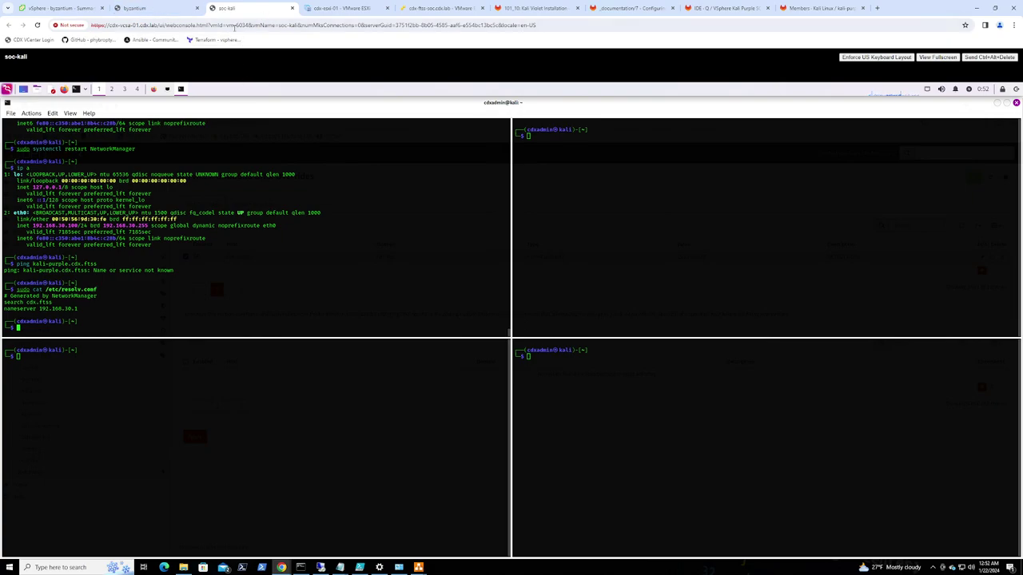
{"action": "left_click", "coordinate": [154, 90]}
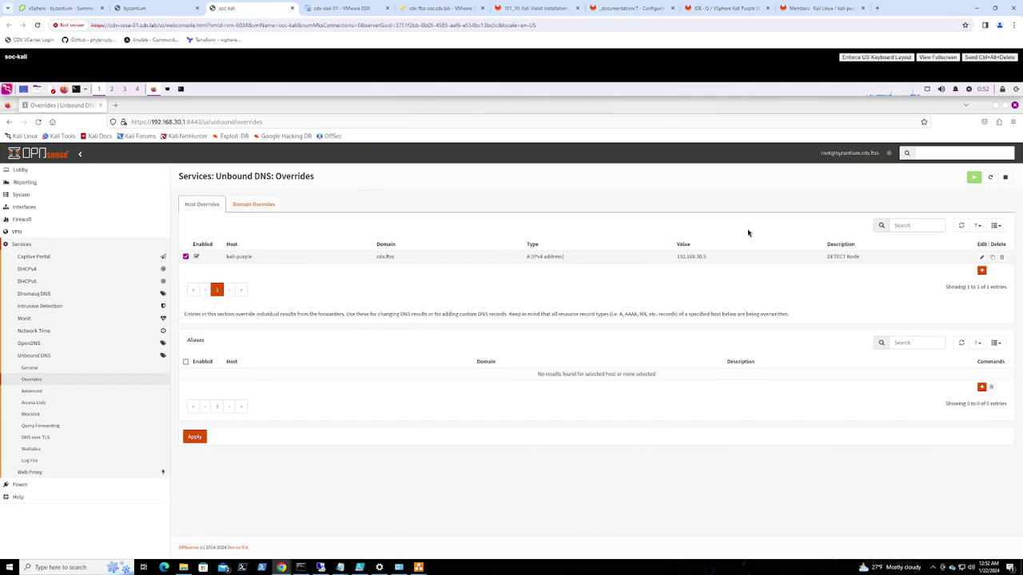
Save a new host override kali-violet.cdx.ftss → 192.168.30.7 with description 'IDENTIFY Node'
{"action": "left_click", "coordinate": [982, 271]}
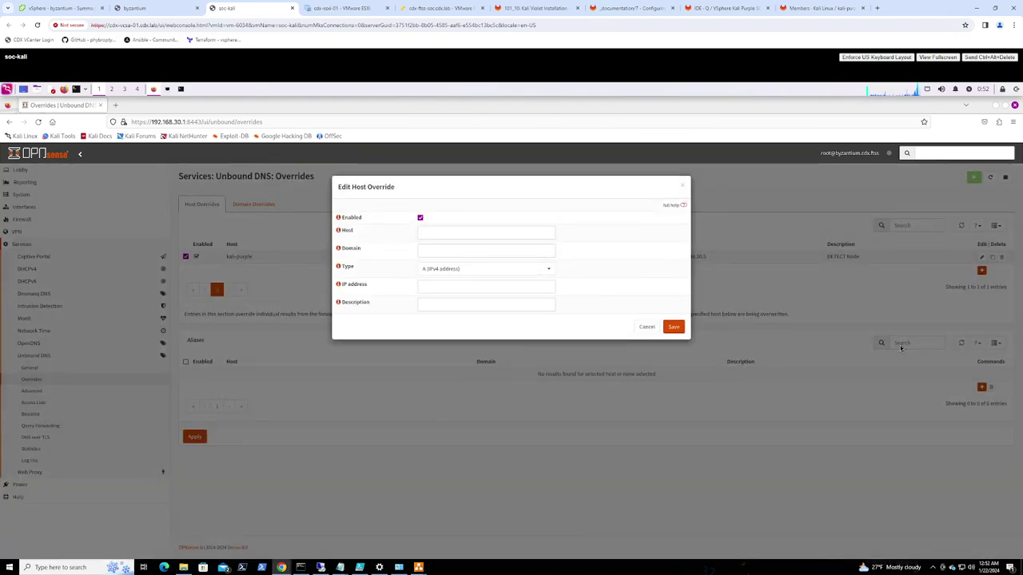
{"action": "left_click", "coordinate": [460, 231]}
{"action": "type", "text": "kali-violet"}
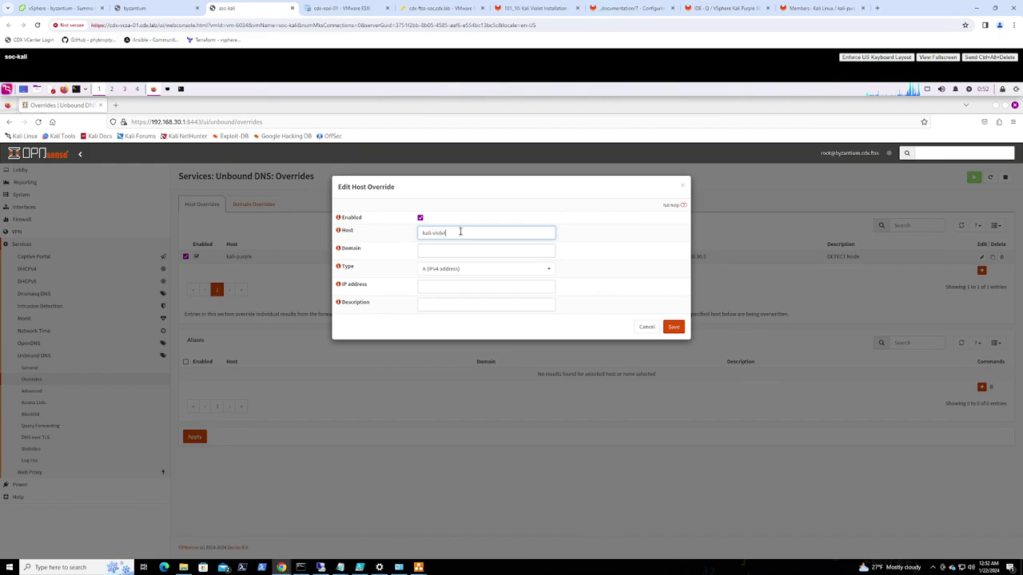
{"action": "key", "text": "Tab"}
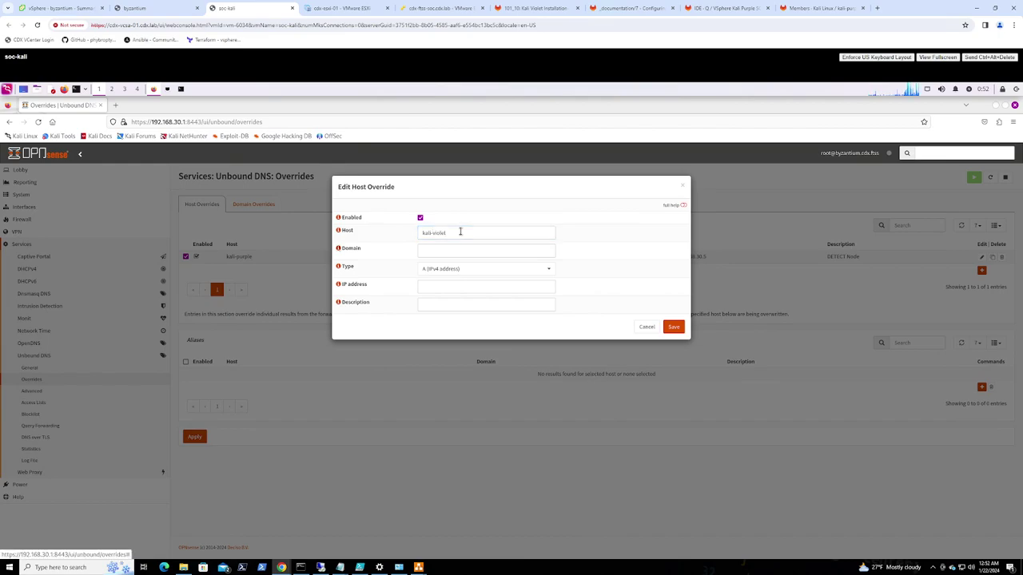
{"action": "type", "text": "cdx.ftss"}
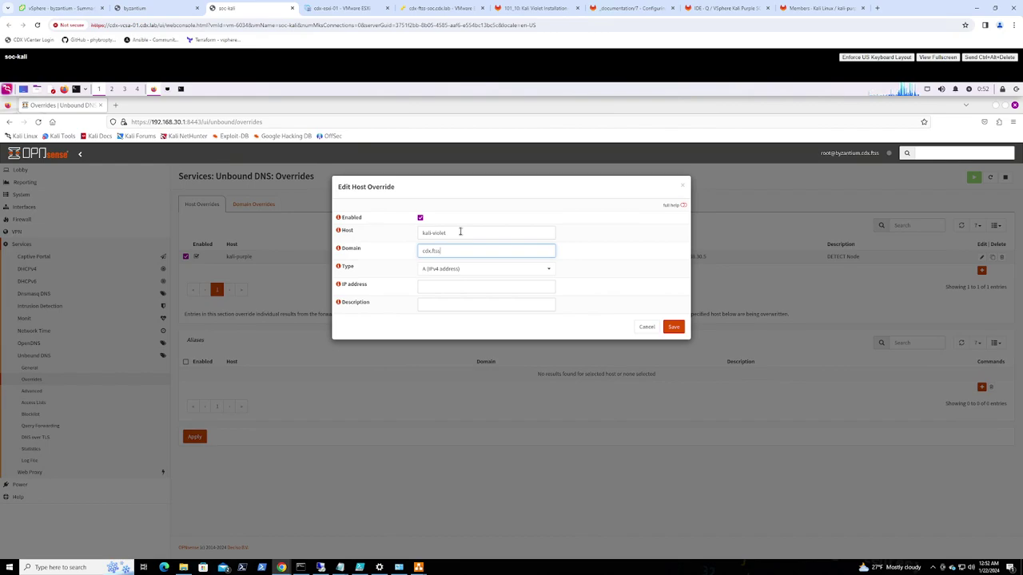
{"action": "key", "text": "Tab"}
{"action": "key", "text": "Tab"}
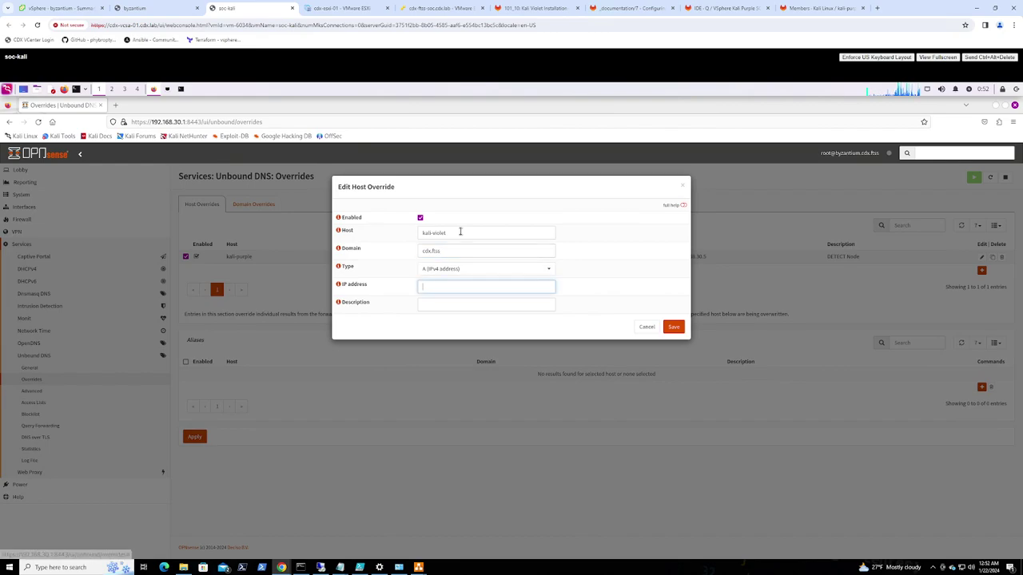
{"action": "type", "text": "192.168.30."}
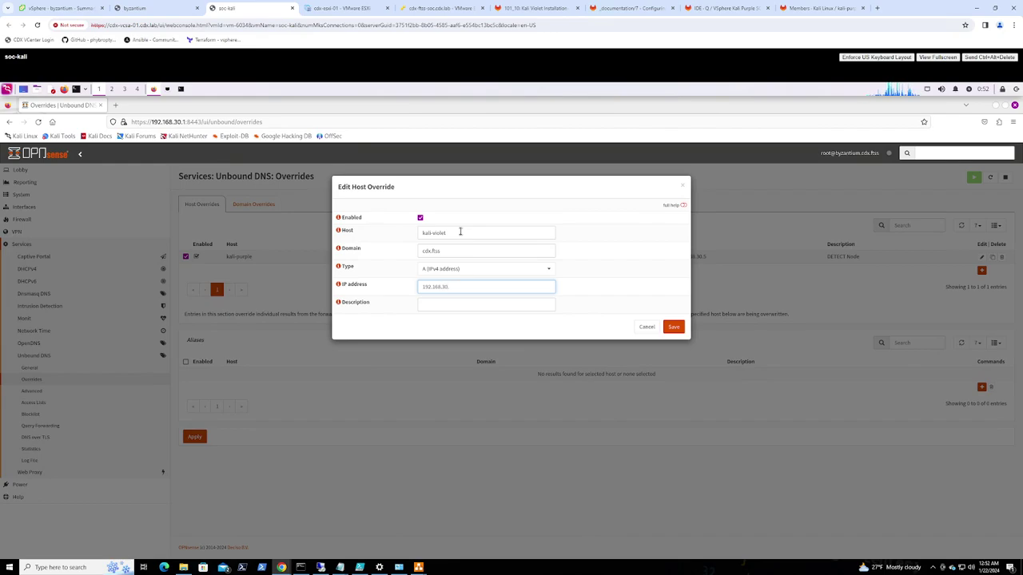
{"action": "key", "text": "Tab"}
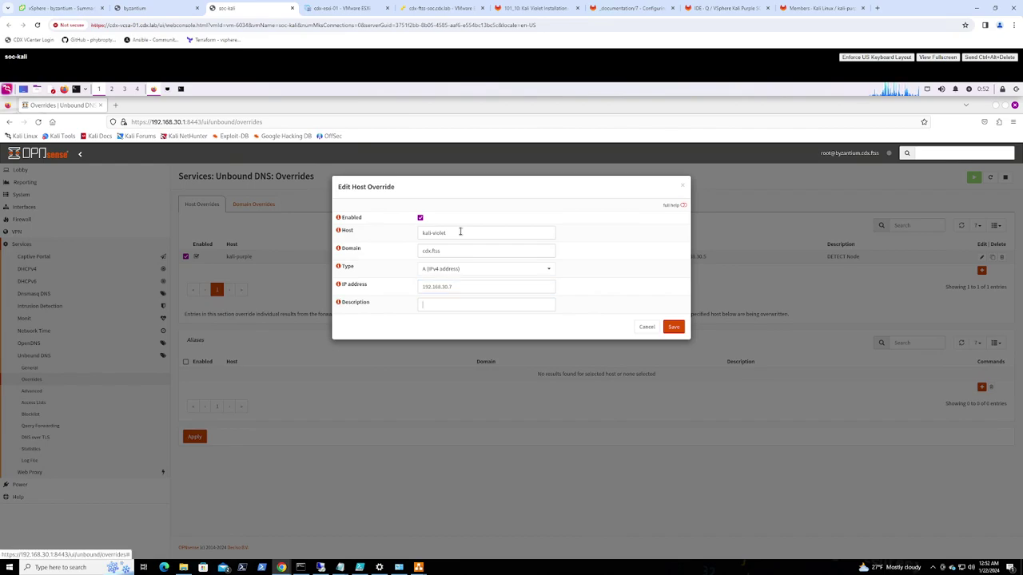
{"action": "key", "text": "Tab"}
{"action": "type", "text": "IDENTIFY Node"}
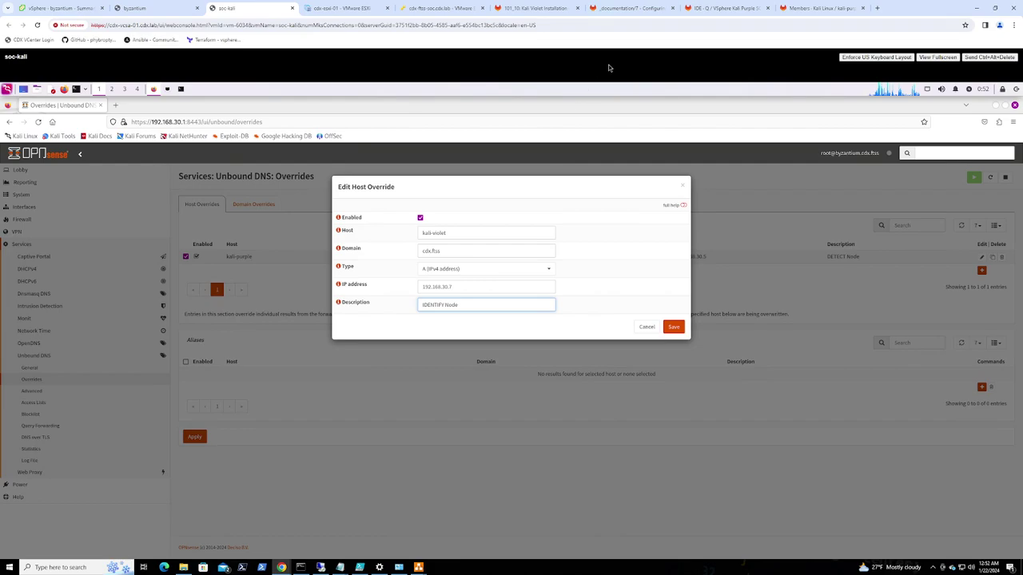
{"action": "left_click", "coordinate": [674, 327]}
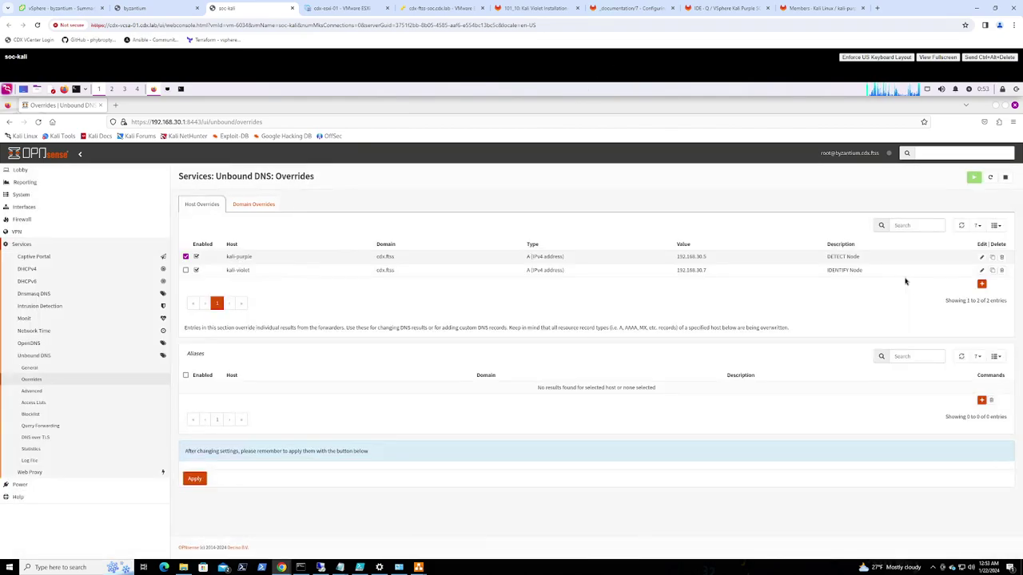
Clone kali-violet into kali-eminence at 192.168.30.3, described 'RESPOND Node', and save
{"action": "left_click", "coordinate": [992, 270]}
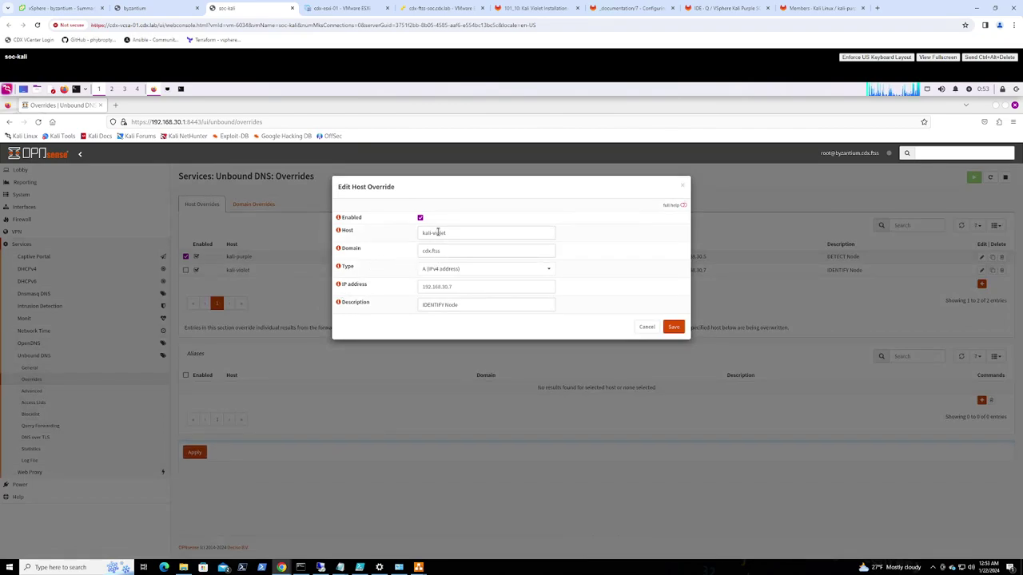
{"action": "left_click_drag", "start_coordinate": [432, 233], "coordinate": [472, 231]}
{"action": "type", "text": "eminence"}
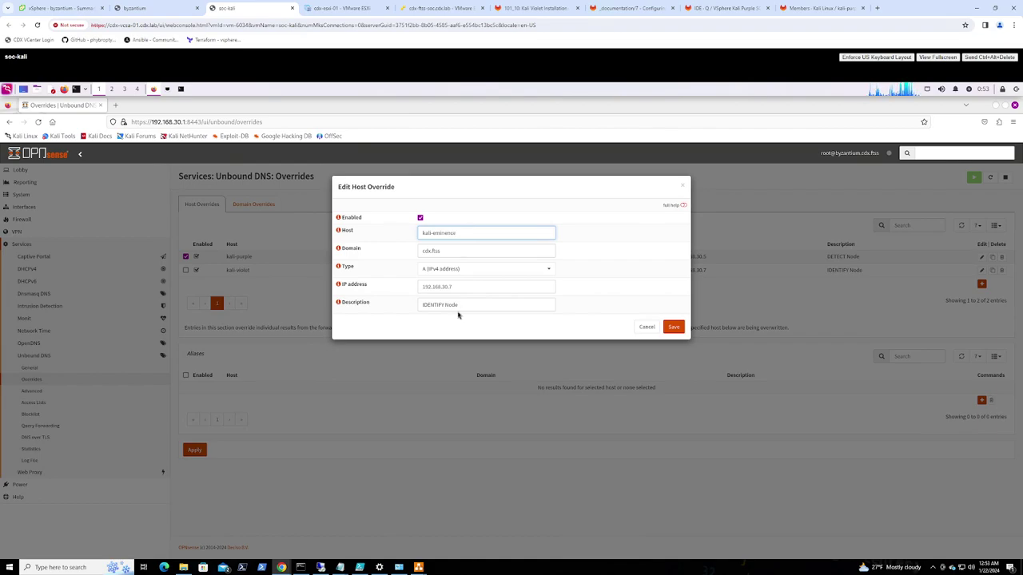
{"action": "left_click_drag", "start_coordinate": [450, 286], "coordinate": [472, 281]}
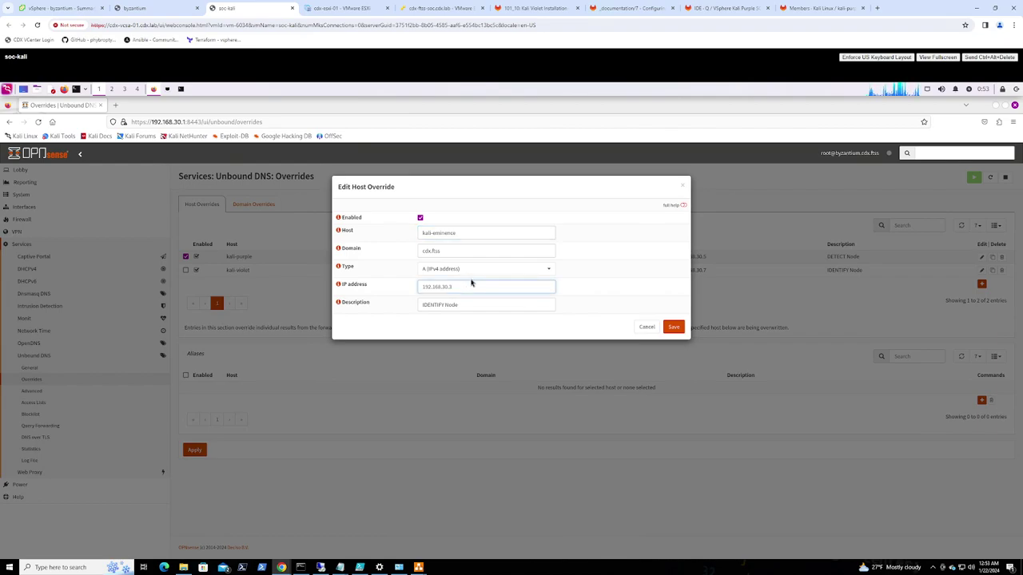
{"action": "left_click_drag", "start_coordinate": [445, 304], "coordinate": [336, 286]}
{"action": "type", "text": "RESPOND"}
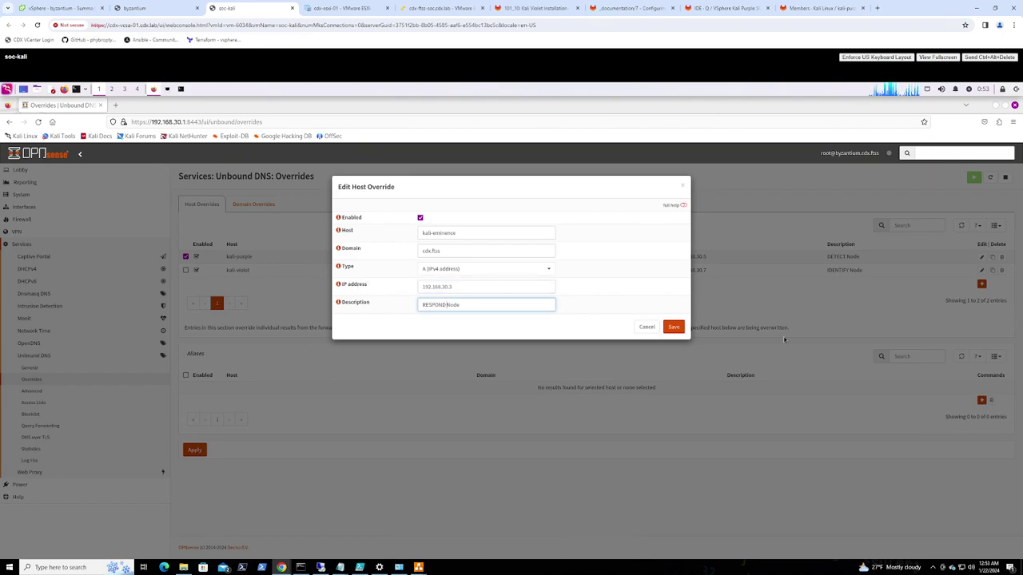
{"action": "left_click", "coordinate": [672, 328]}
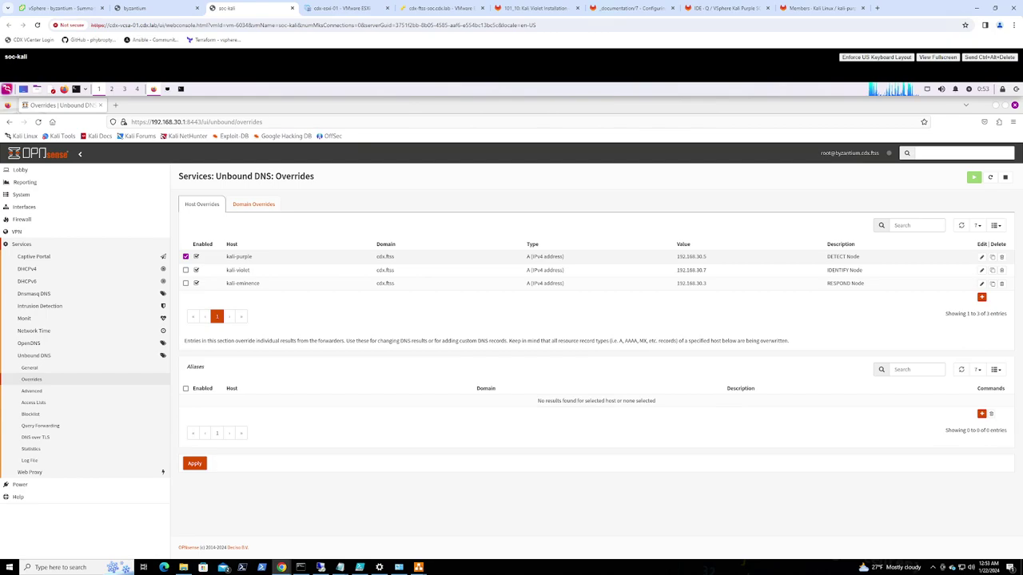
Clone kali-eminence into a byzantium override at 192.168.30.1, described 'PROTECT Node', and save
{"action": "left_click", "coordinate": [981, 296]}
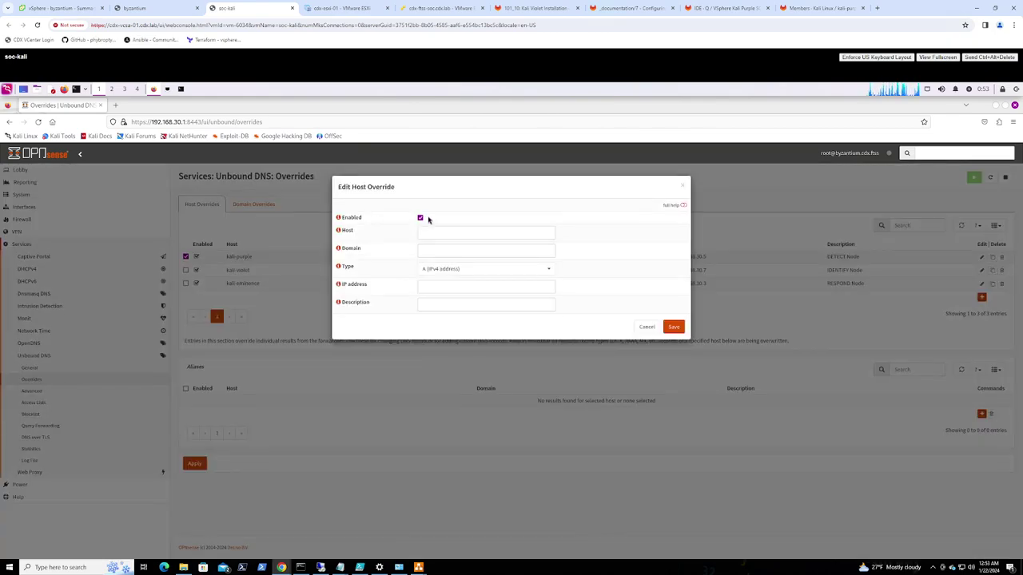
{"action": "left_click", "coordinate": [646, 327]}
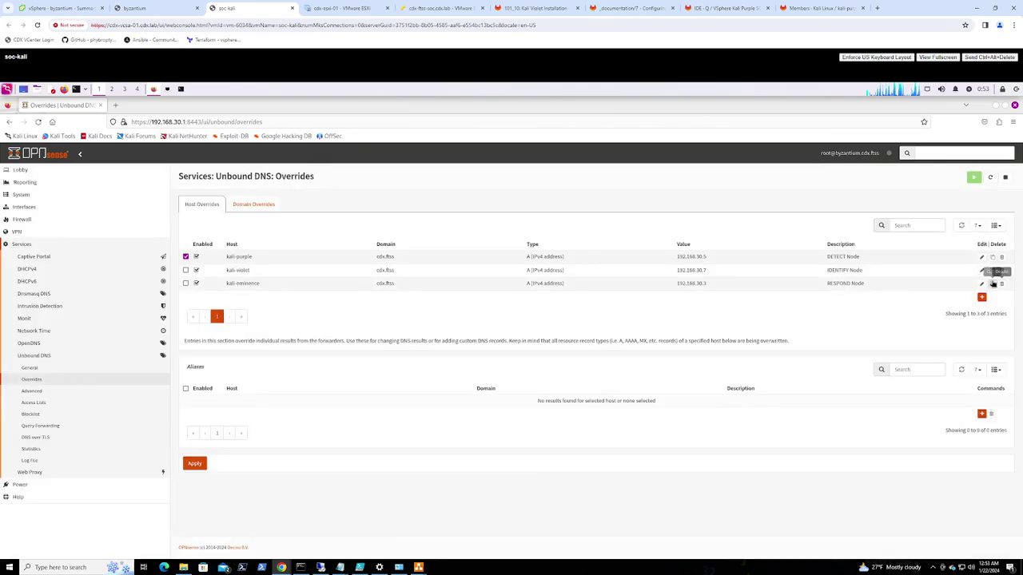
{"action": "left_click", "coordinate": [993, 285]}
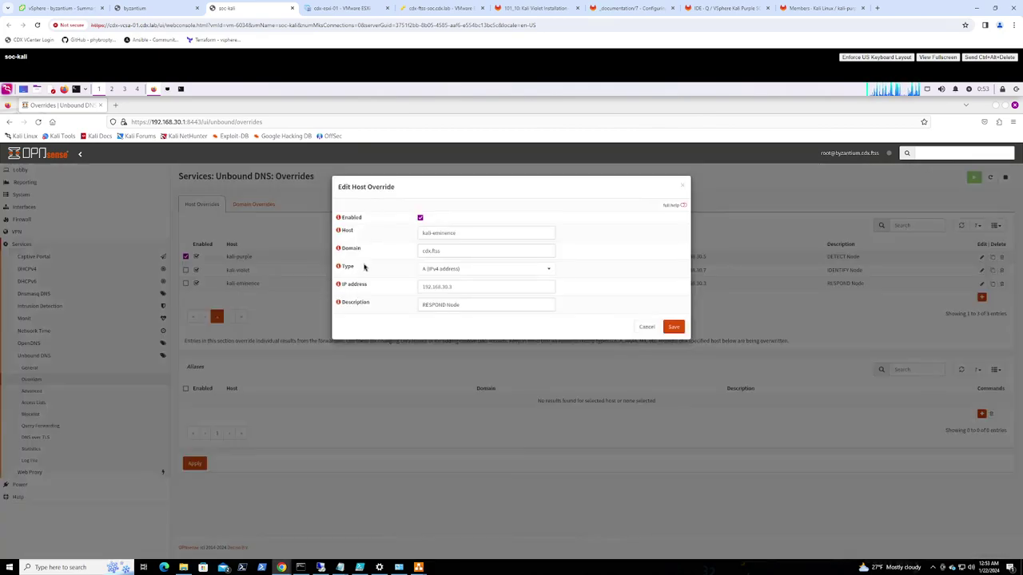
{"action": "left_click", "coordinate": [341, 235]}
{"action": "type", "text": "byzantium"}
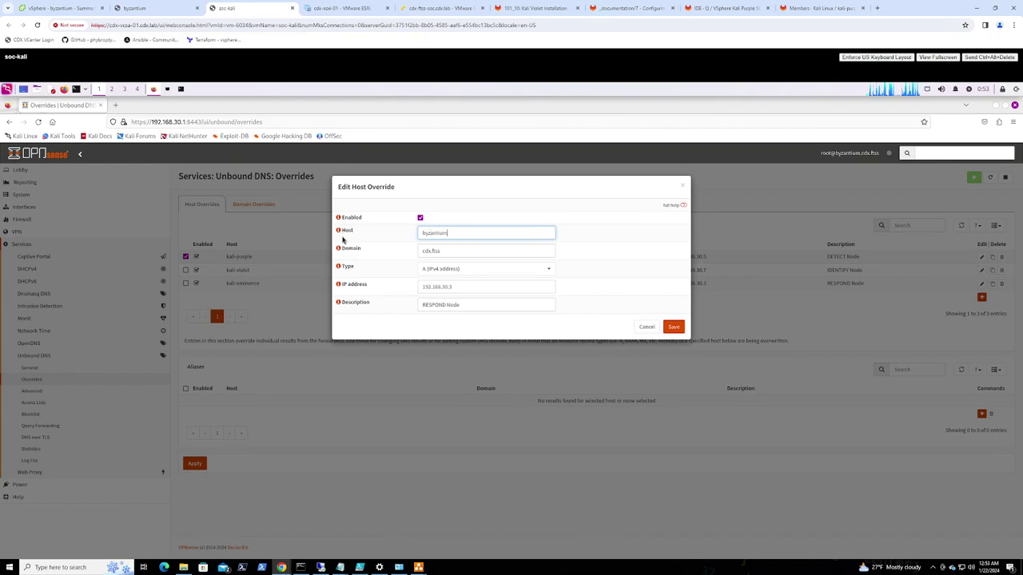
{"action": "left_click", "coordinate": [451, 286]}
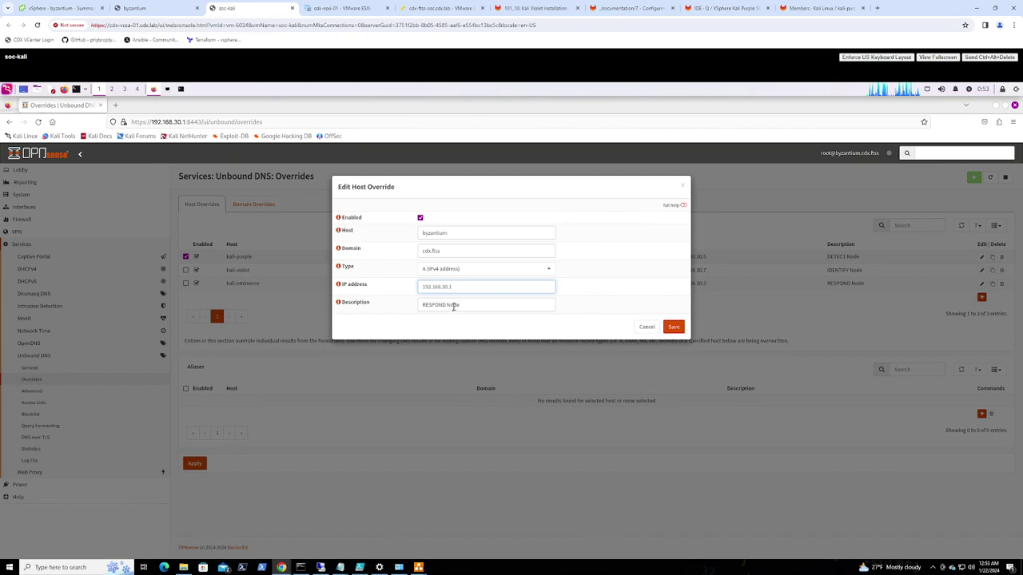
{"action": "left_click_drag", "start_coordinate": [445, 304], "coordinate": [330, 285]}
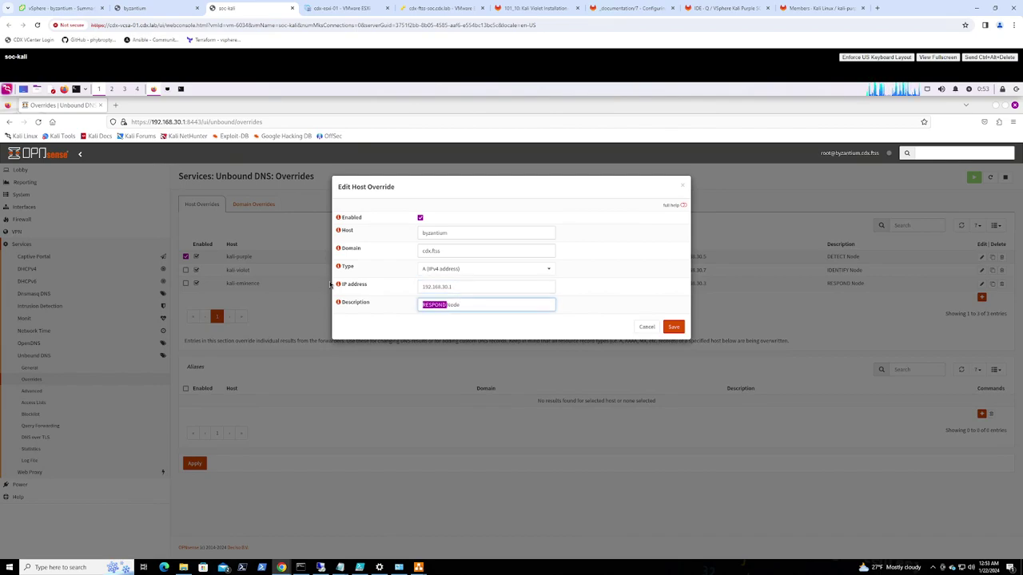
{"action": "type", "text": "PROTECT"}
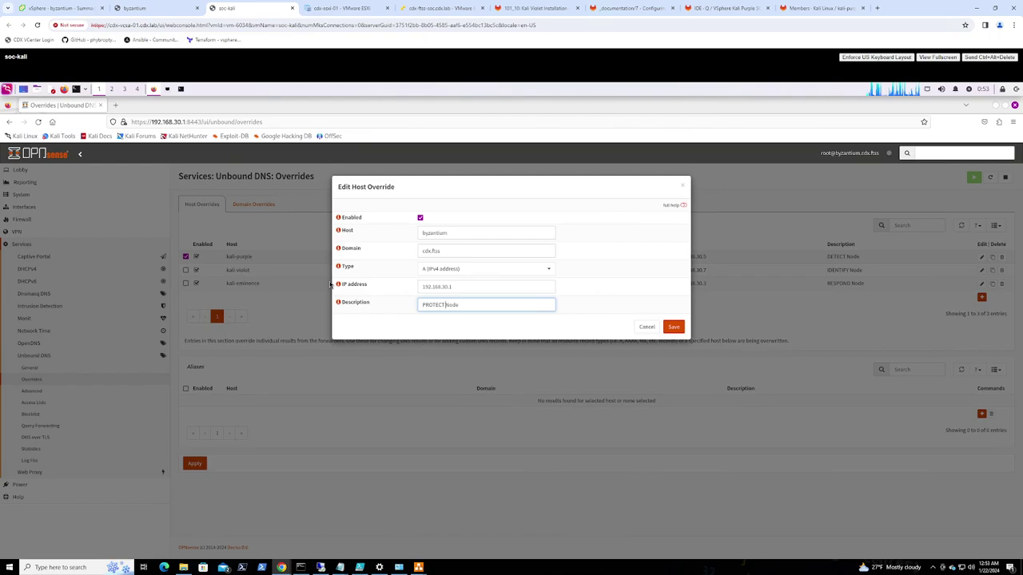
{"action": "left_click", "coordinate": [674, 327]}
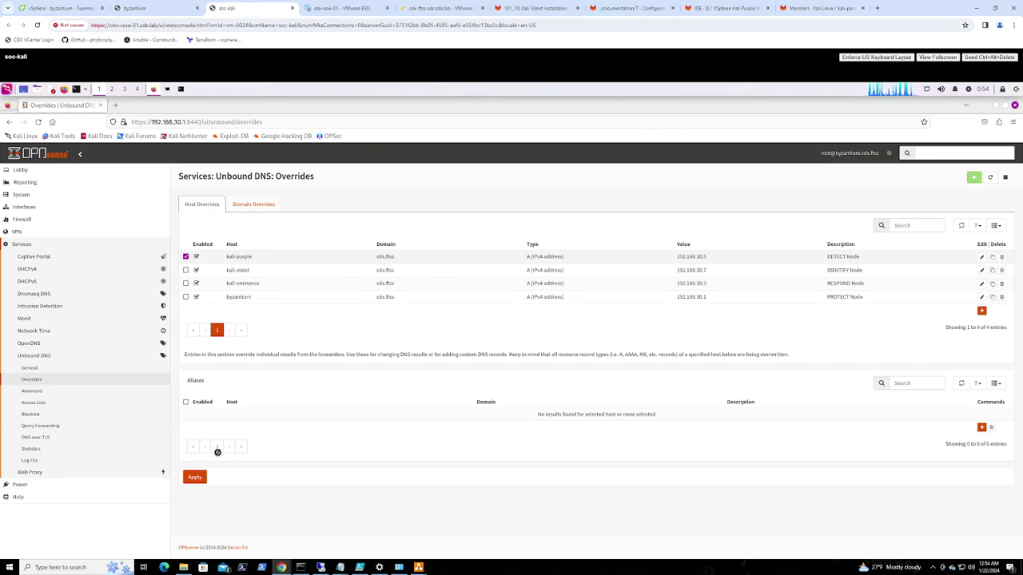
Apply the DNS overrides and rerun the ping, confirming kali-purple.cdx.ftss resolves to 192.168.30.5
{"action": "left_click", "coordinate": [200, 479]}
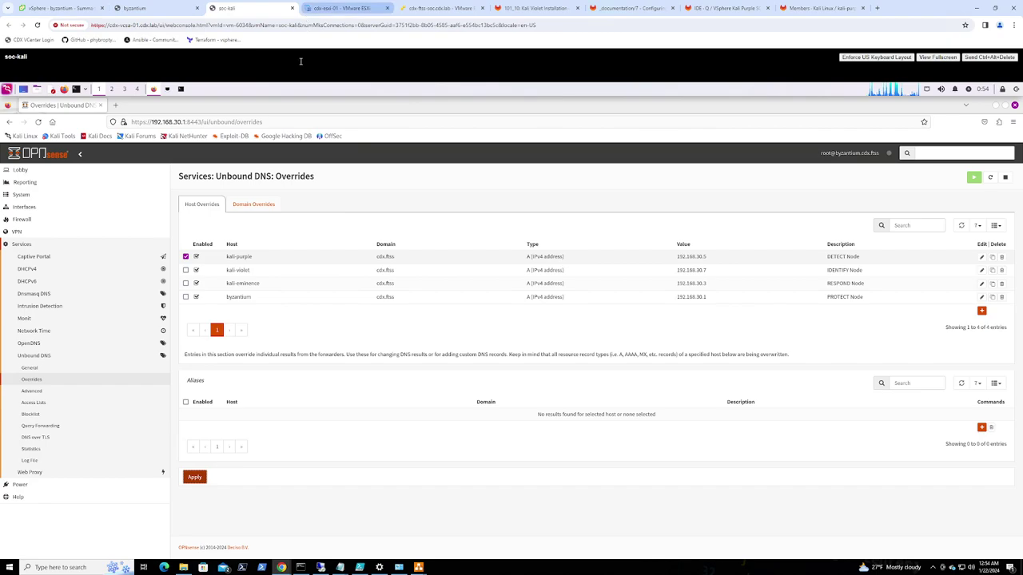
{"action": "left_click", "coordinate": [180, 89]}
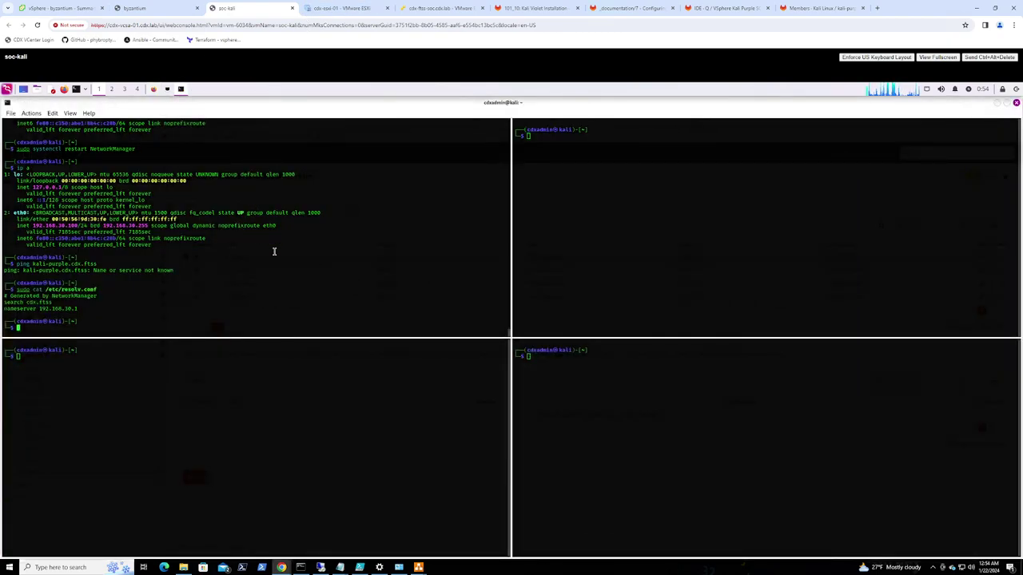
{"action": "key", "text": "Up"}
{"action": "key", "text": "Up"}
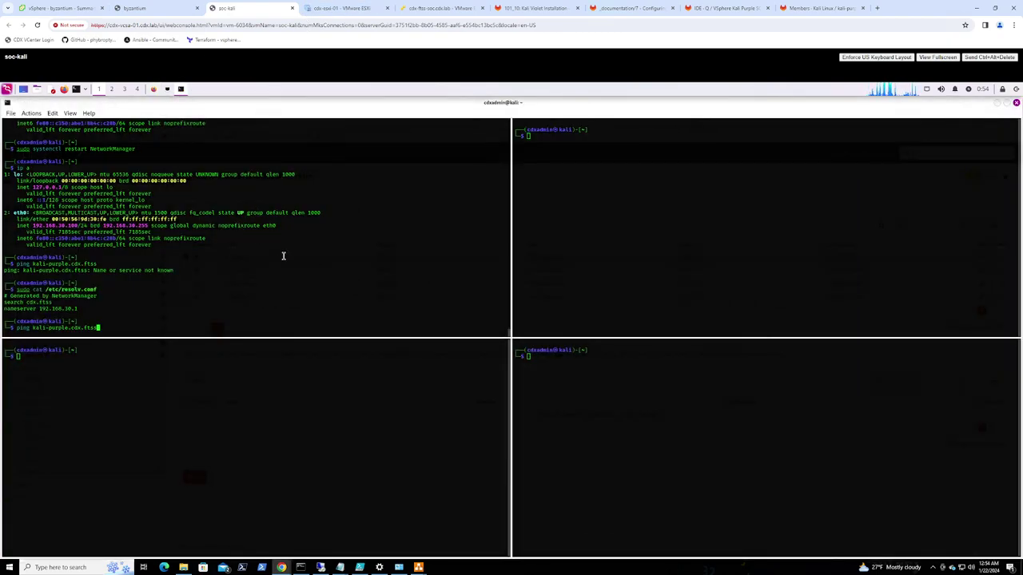
{"action": "key", "text": "Return"}
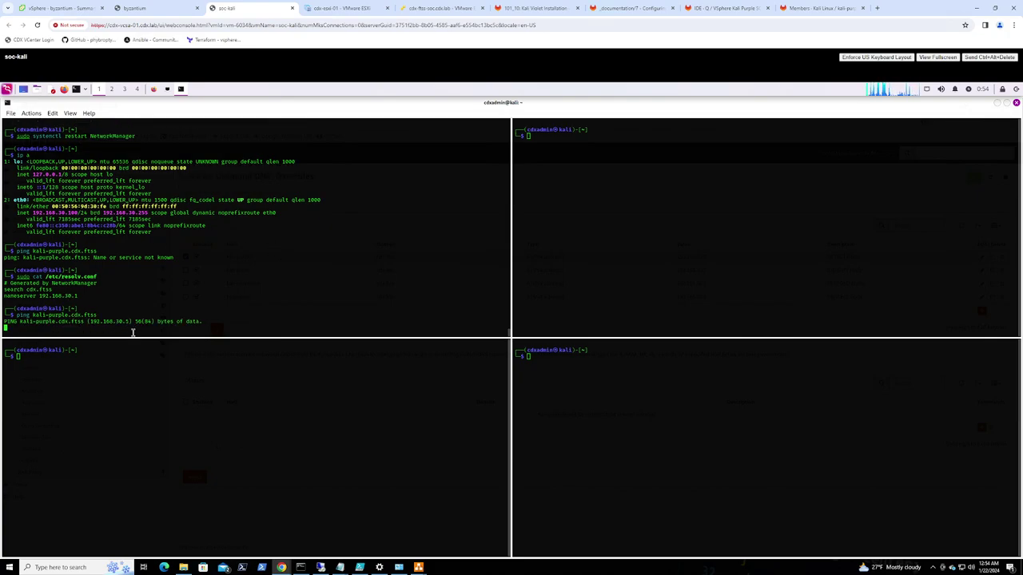
{"action": "key", "text": "ctrl+c"}
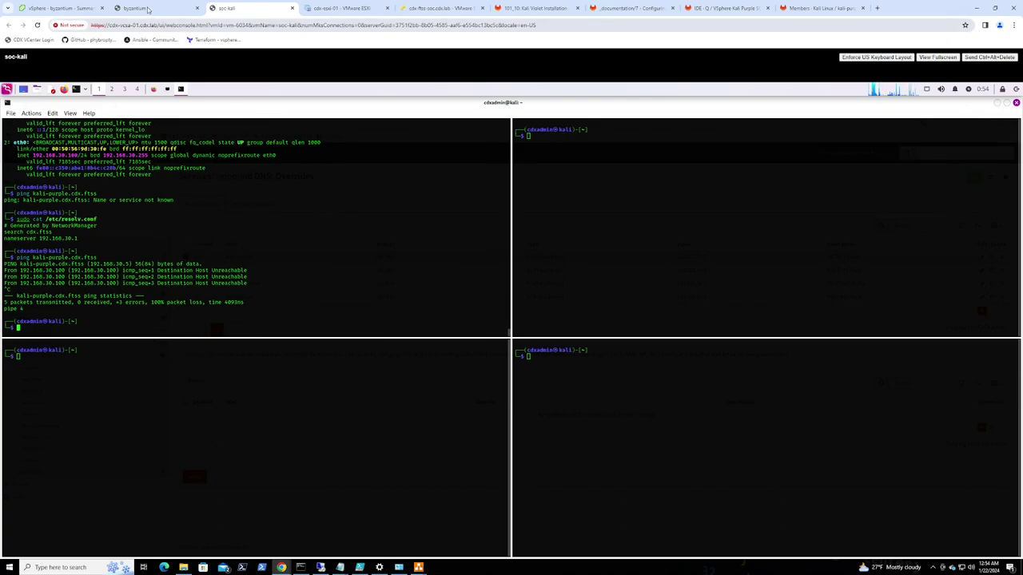
Return to the OPNsense overrides page, briefly toggling the VM console full screen
{"action": "left_click", "coordinate": [167, 89]}
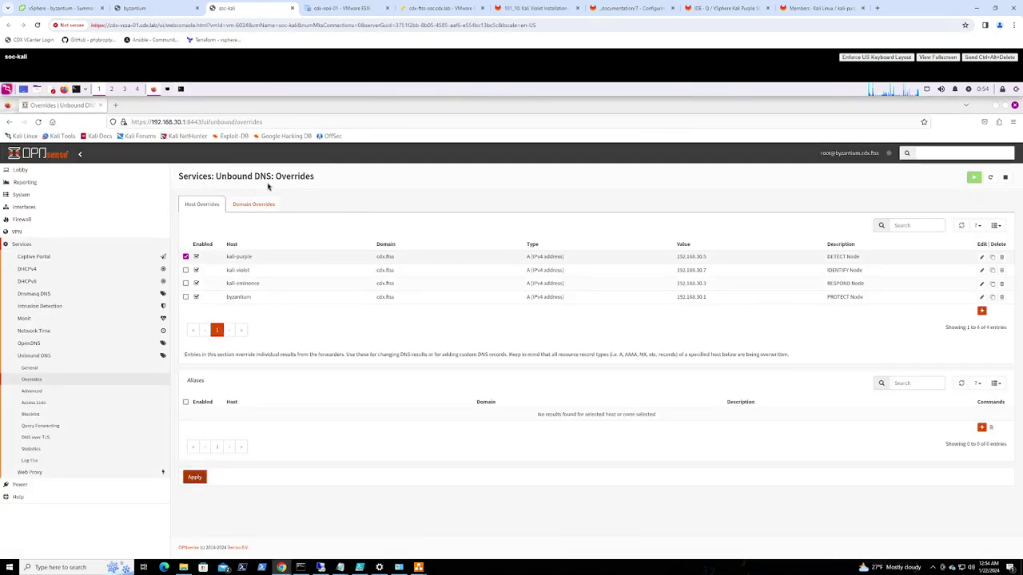
{"action": "left_click", "coordinate": [936, 56]}
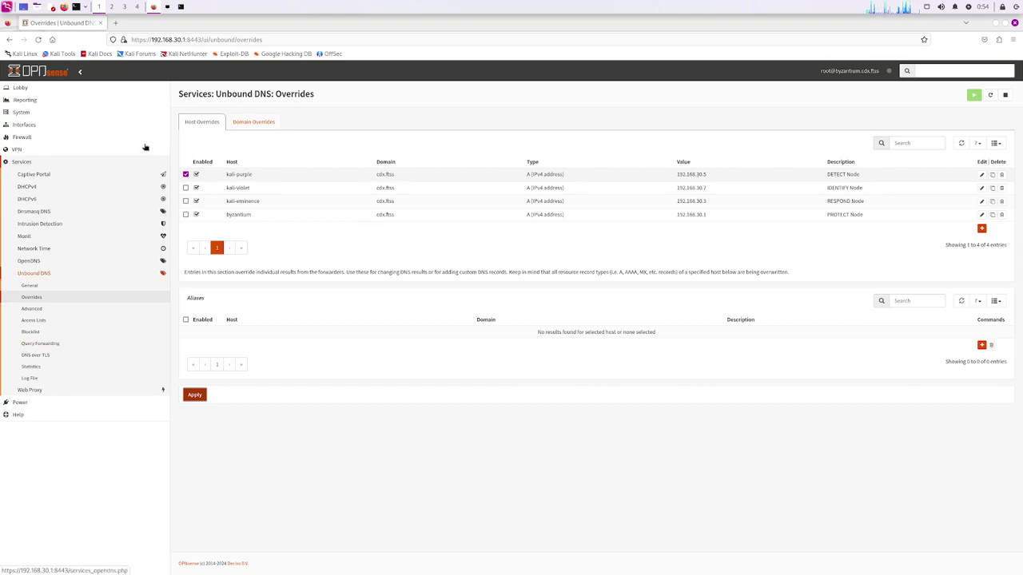
{"action": "key", "text": "Escape"}
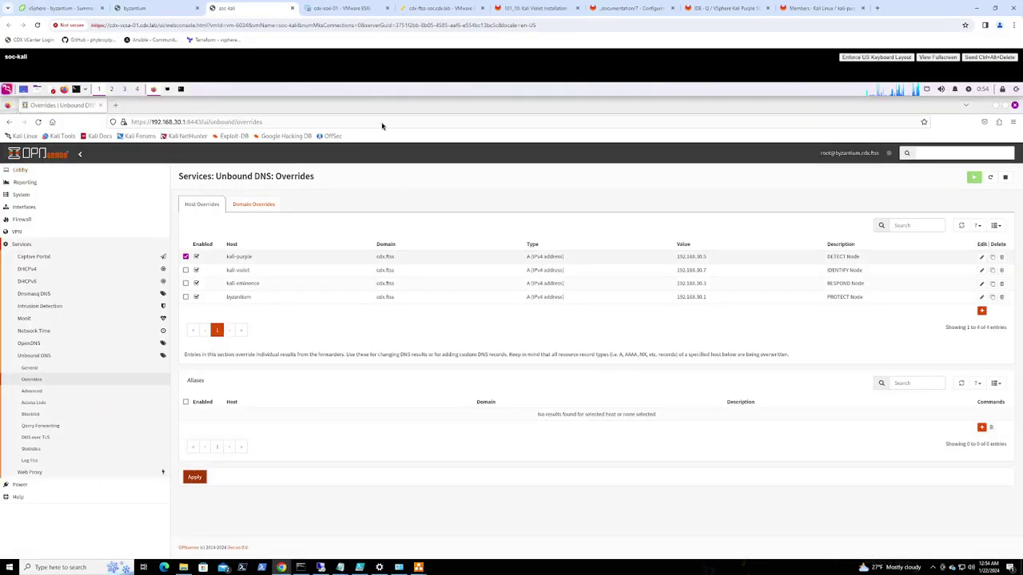
Review the GitLab documentation page, then return to the soc-kali console
{"action": "left_click", "coordinate": [629, 8]}
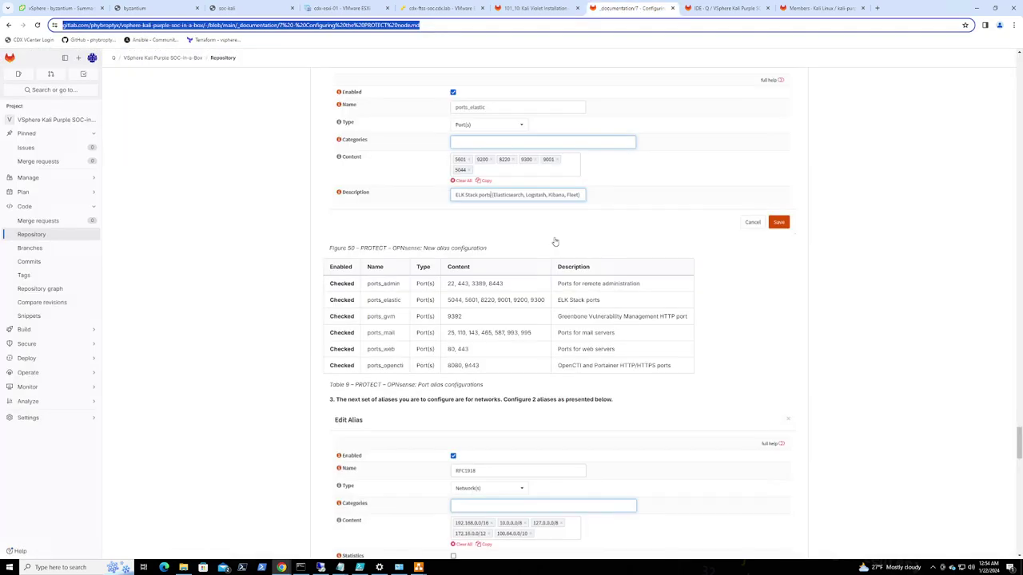
{"action": "scroll", "coordinate": [508, 381], "scroll_direction": "down", "scroll_amount": 2}
{"action": "scroll", "coordinate": [508, 381], "scroll_direction": "up", "scroll_amount": 1}
{"action": "scroll", "coordinate": [492, 280], "scroll_direction": "up", "scroll_amount": 3}
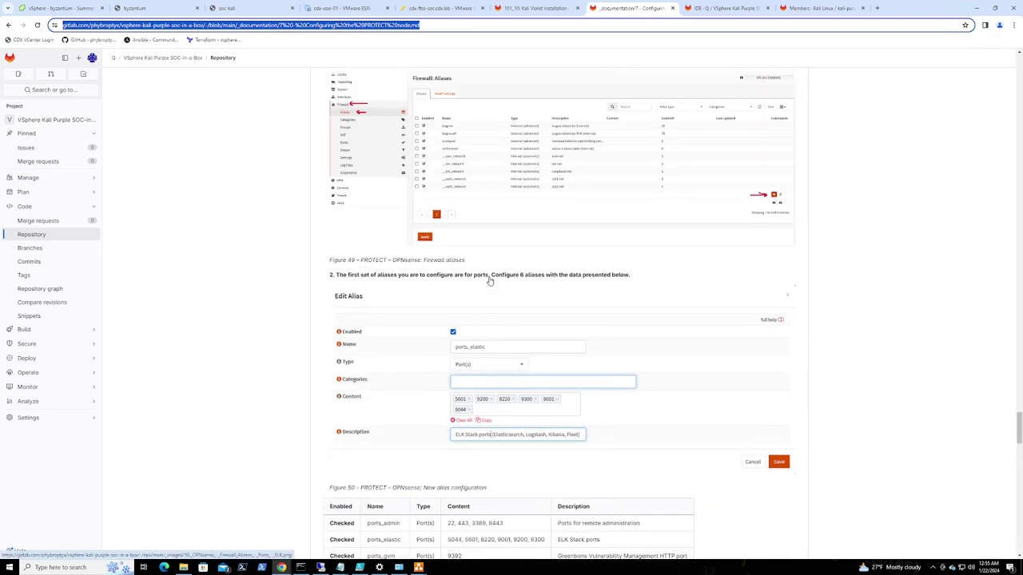
{"action": "scroll", "coordinate": [490, 281], "scroll_direction": "up", "scroll_amount": 1}
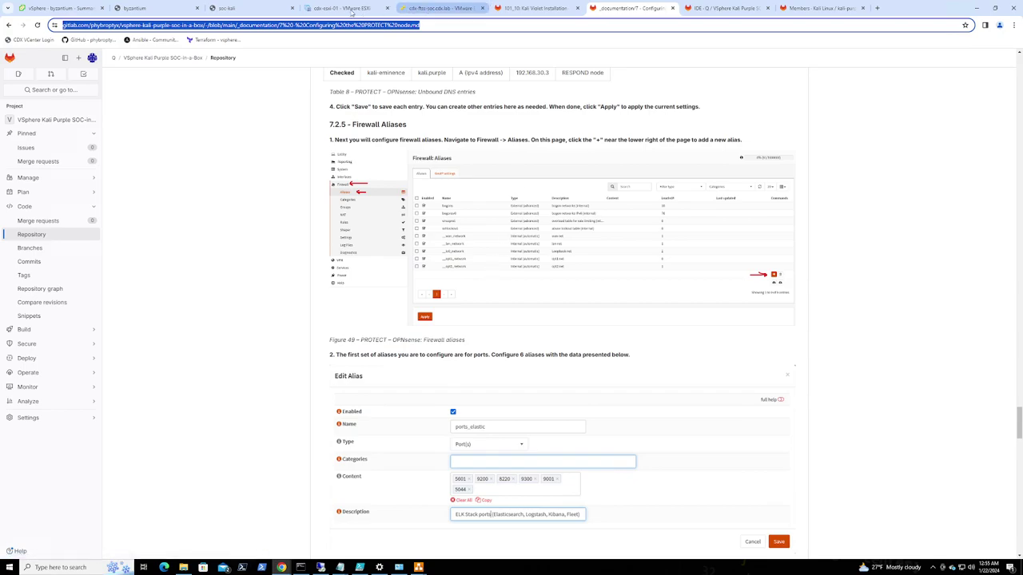
{"action": "left_click", "coordinate": [261, 9]}
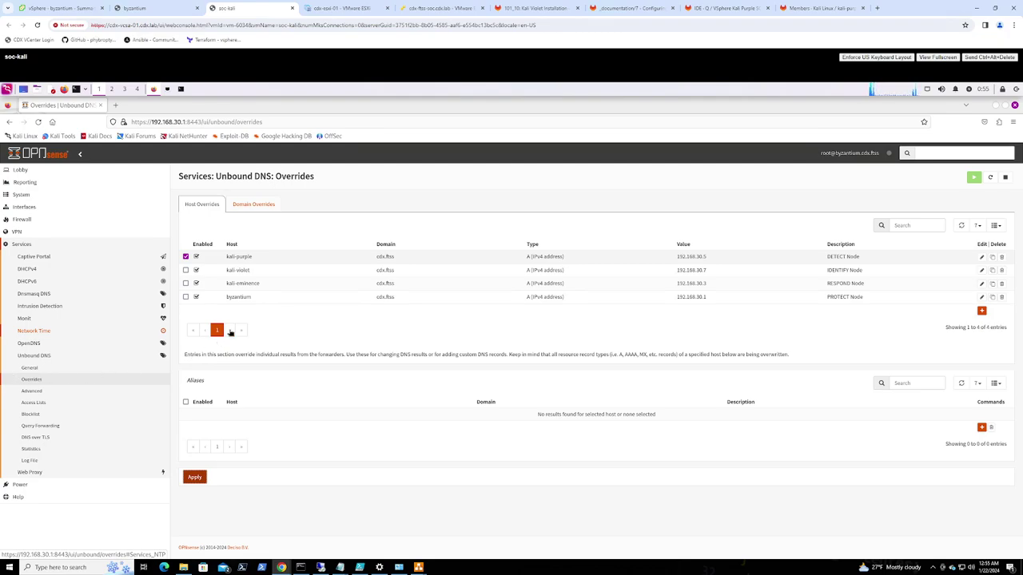
Under Firewall > Aliases, start a new Port(s) alias named ports_elastic
{"action": "left_click", "coordinate": [26, 221]}
{"action": "left_click", "coordinate": [26, 232]}
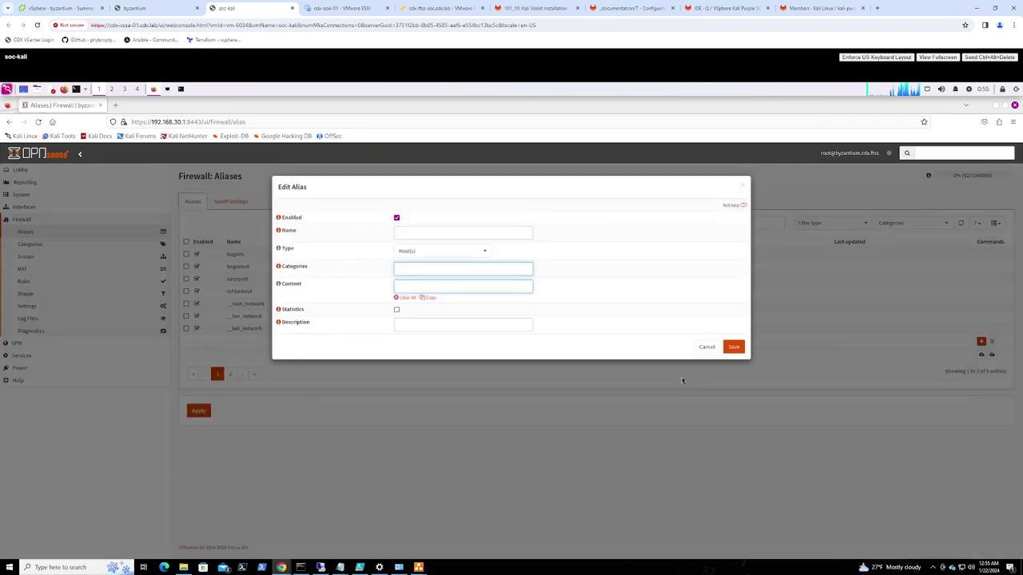
{"action": "left_click", "coordinate": [418, 231]}
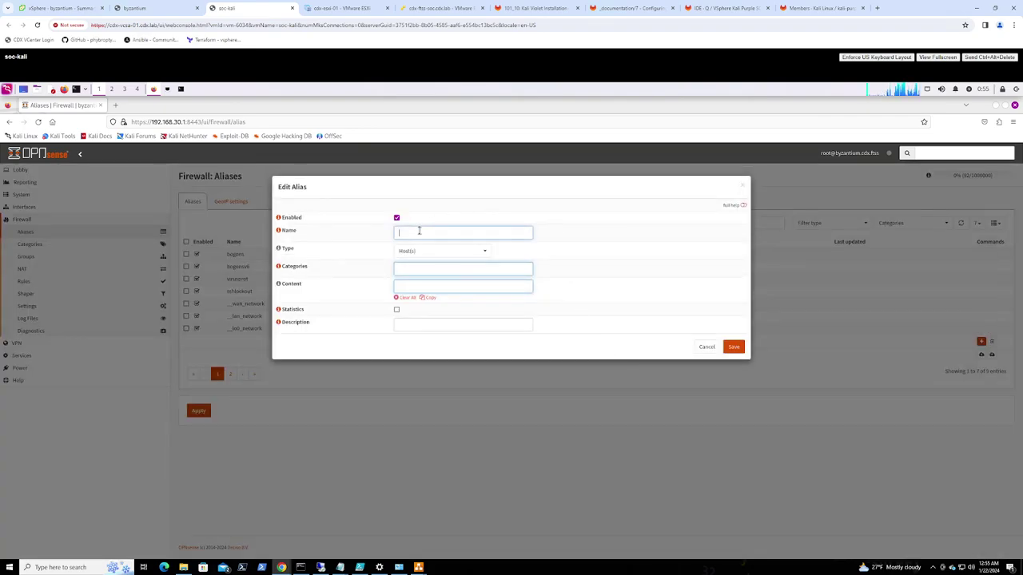
{"action": "type", "text": "por"}
{"action": "type", "text": "ts_ext"}
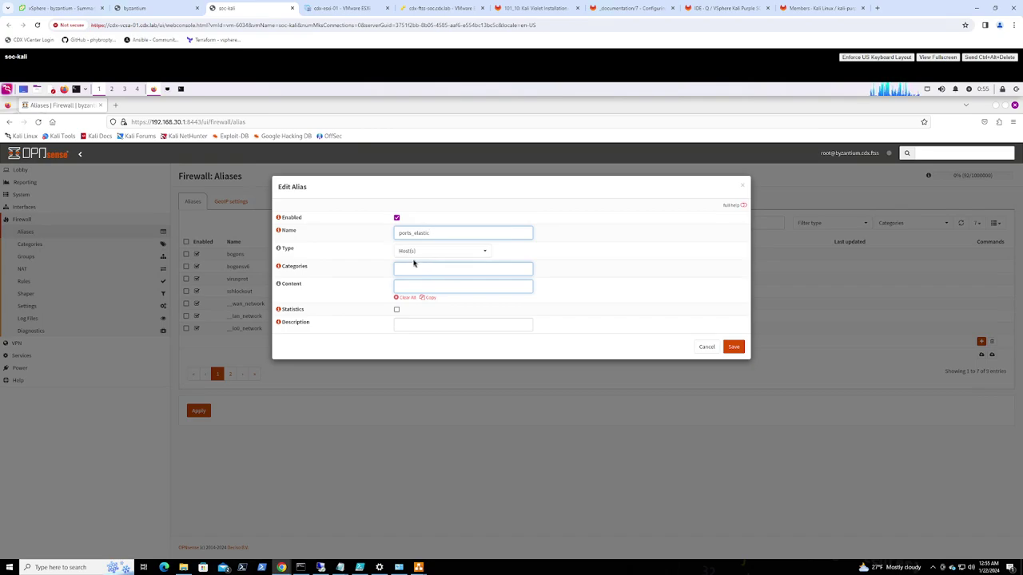
{"action": "left_click", "coordinate": [433, 252]}
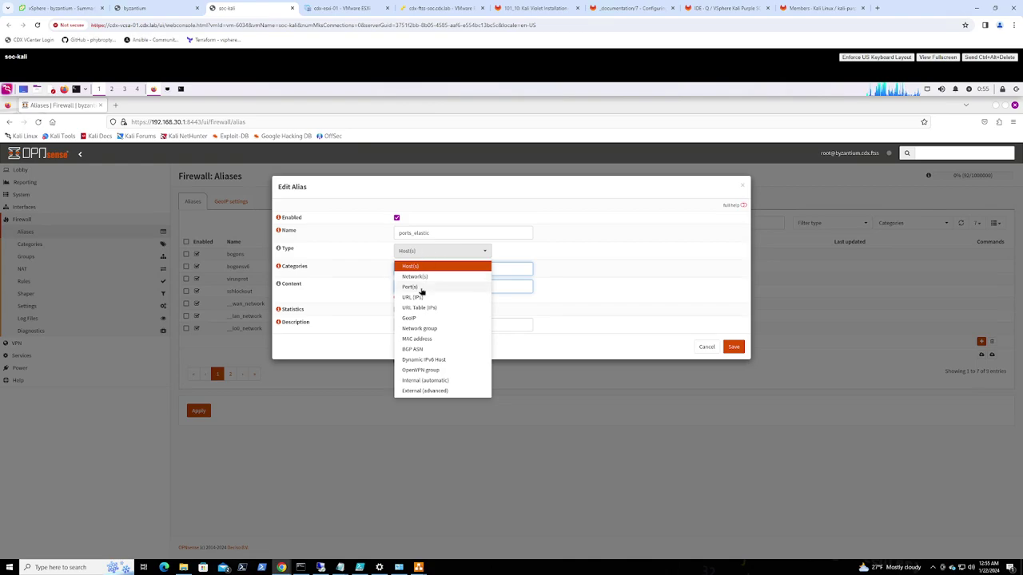
{"action": "left_click", "coordinate": [412, 287]}
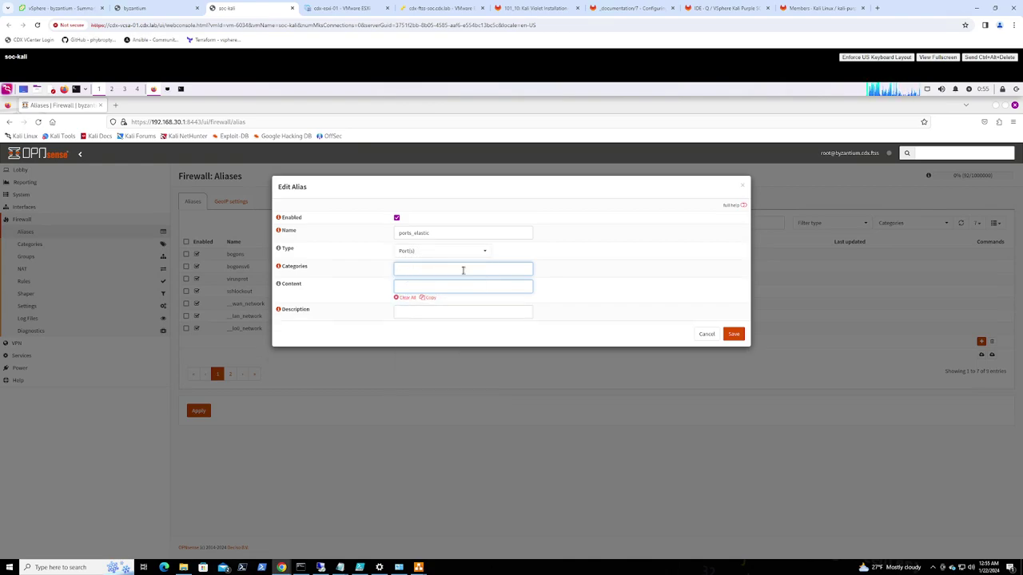
Enter ports 5601, 9200, 8220, 9300, 9001 and 5044 as the alias content
{"action": "left_click", "coordinate": [409, 285]}
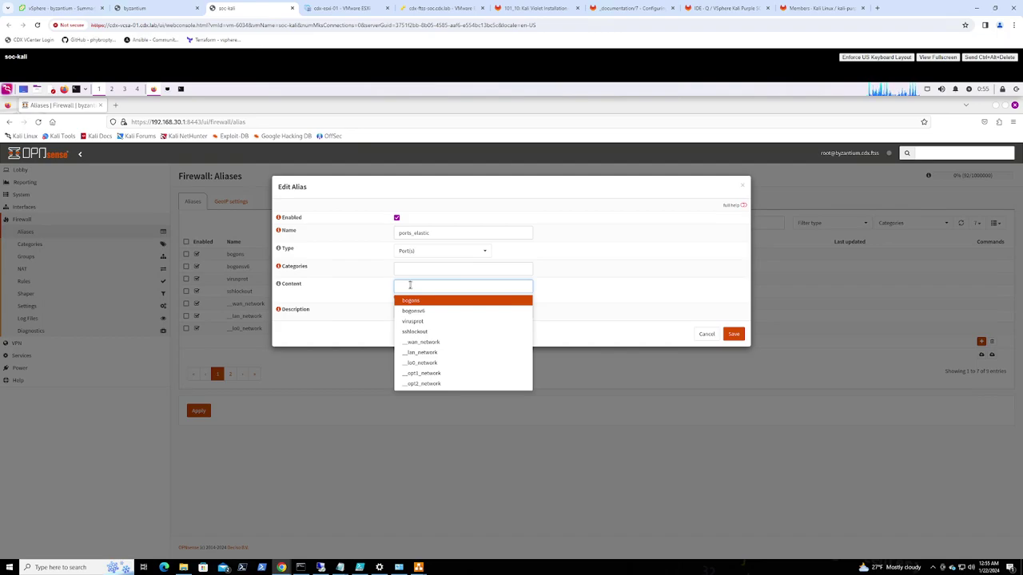
{"action": "type", "text": "560"}
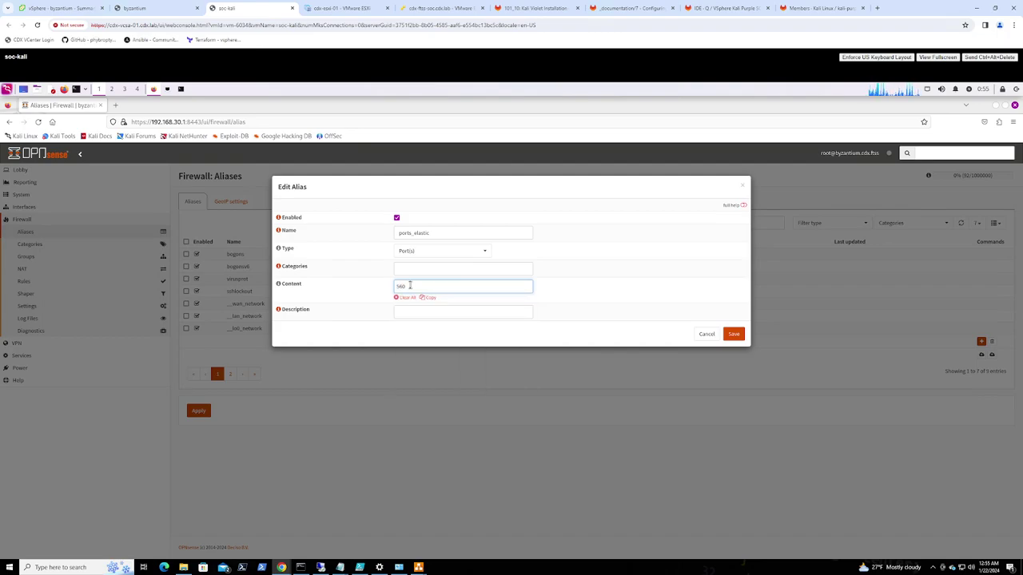
{"action": "type", "text": "1"}
{"action": "key", "text": "Return"}
{"action": "type", "text": "9200"}
{"action": "key", "text": "Return"}
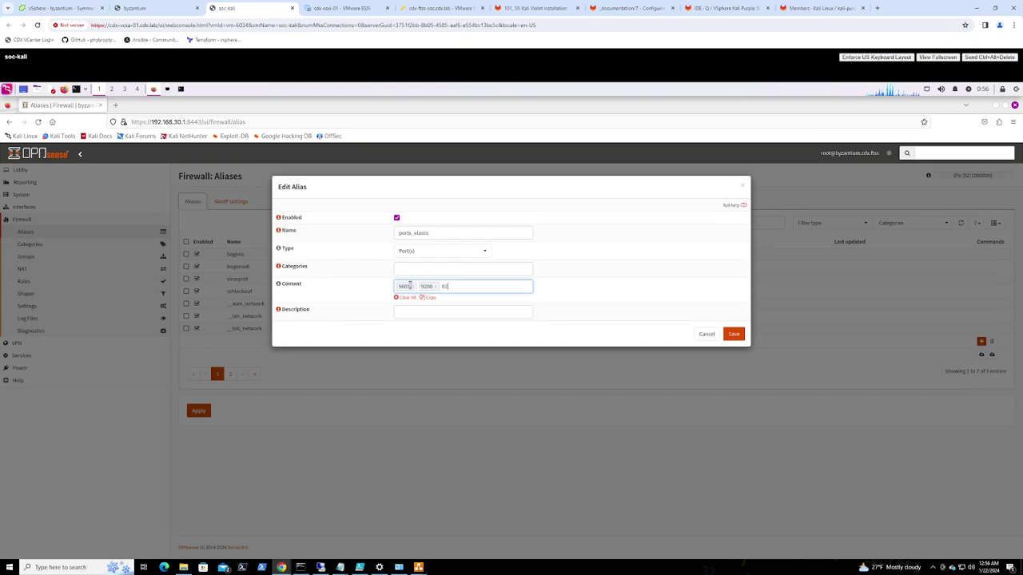
{"action": "key", "text": "Return"}
{"action": "key", "text": "Return"}
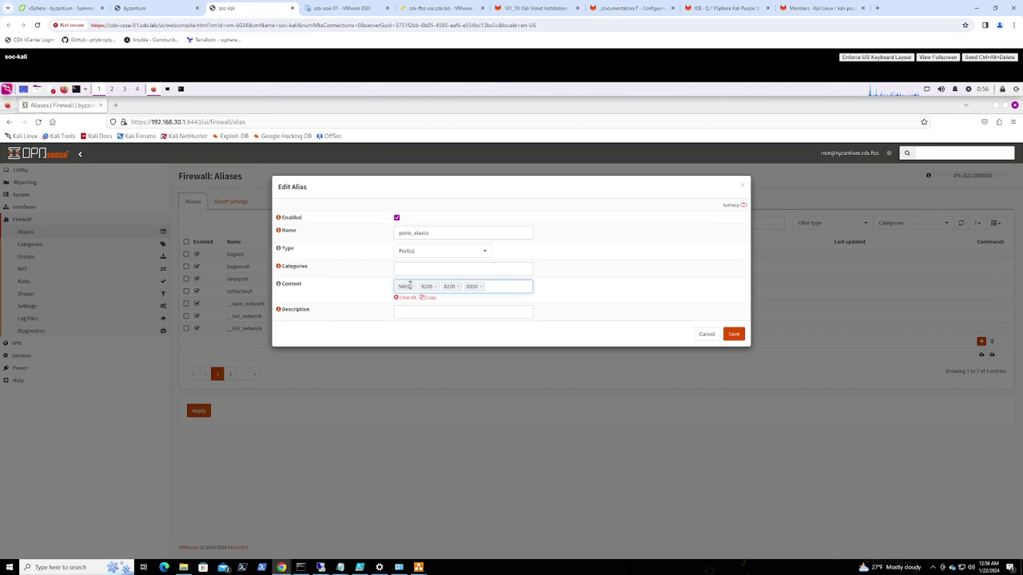
{"action": "type", "text": "9001"}
{"action": "key", "text": "Return"}
{"action": "type", "text": "5044"}
{"action": "key", "text": "Return"}
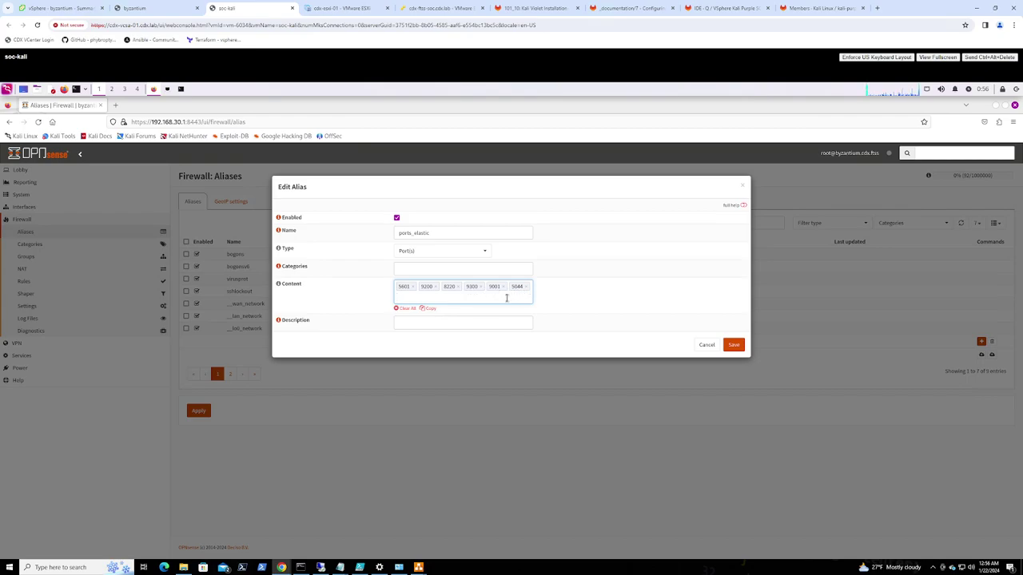
Add the 'ELK Stack Ports' description and save the ports_elastic alias
{"action": "left_click", "coordinate": [418, 321]}
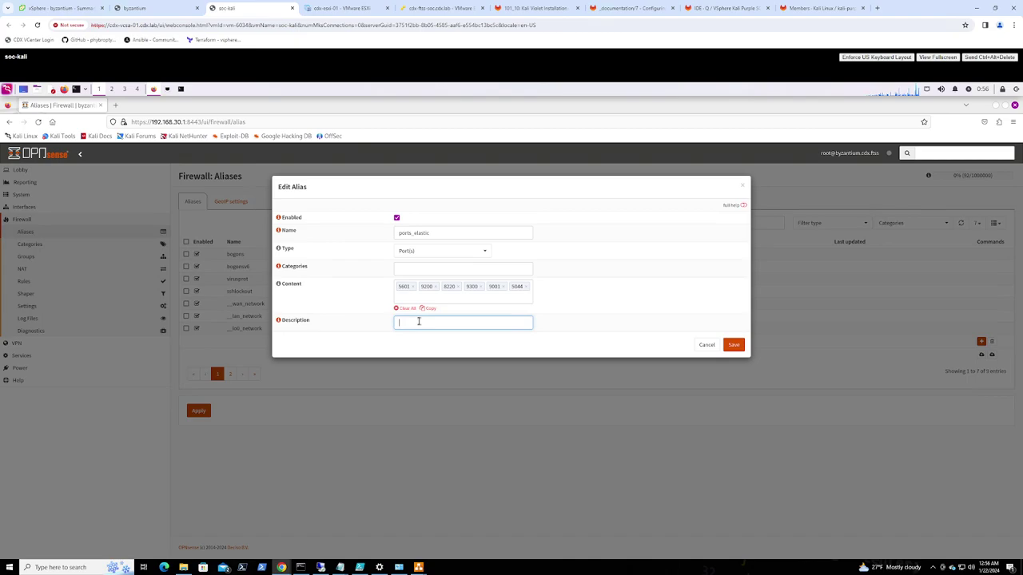
{"action": "type", "text": "ELK Stack Ports (Elasticsearch,"}
{"action": "type", "text": "Logstash"}
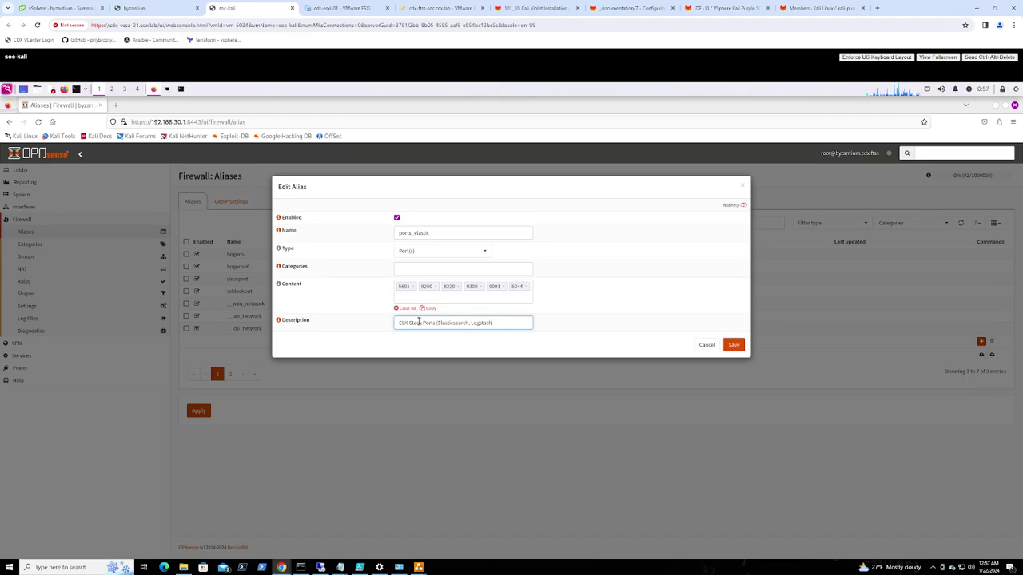
{"action": "type", "text": ", Kibana, Fleet"}
{"action": "left_click", "coordinate": [734, 345]}
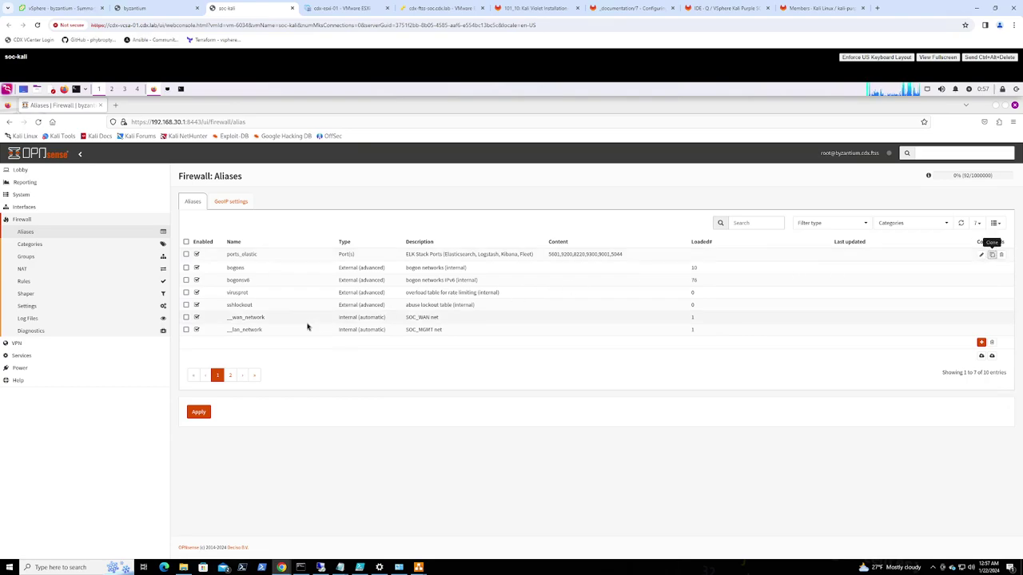
Clone ports_elastic and begin renaming the copy to admin
{"action": "double_click", "coordinate": [400, 256]}
{"action": "left_click_drag", "start_coordinate": [414, 232], "coordinate": [466, 227]}
{"action": "key", "text": "shift+Home"}
{"action": "key", "text": "BackSpace"}
{"action": "type", "text": "admin"}
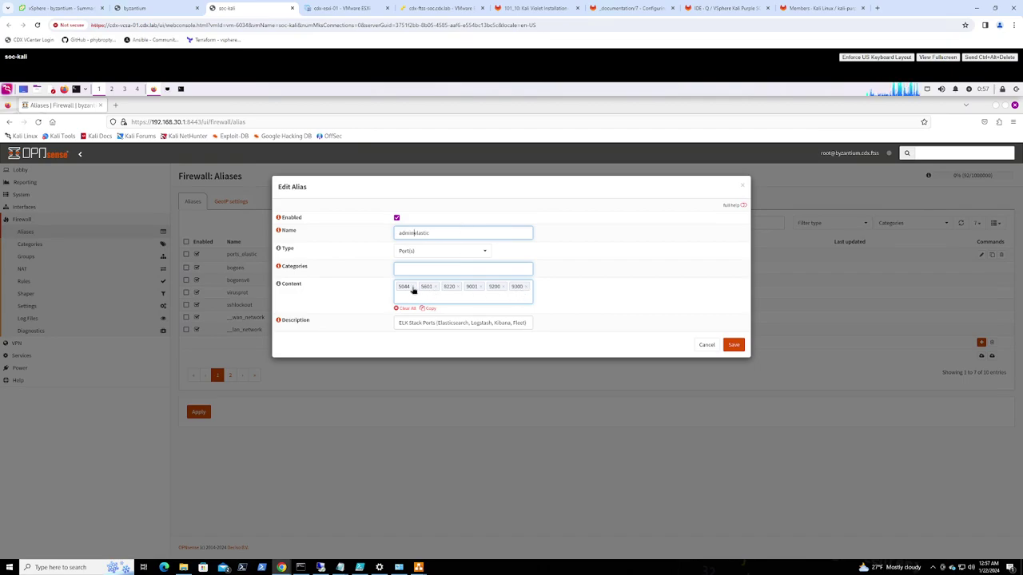
Replace the copied ports with 22, 443, 3389 and 8443
{"action": "key", "text": "BackSpace"}
{"action": "key", "text": "BackSpace"}
{"action": "key", "text": "BackSpace"}
{"action": "key", "text": "BackSpace"}
{"action": "key", "text": "BackSpace"}
{"action": "key", "text": "BackSpace"}
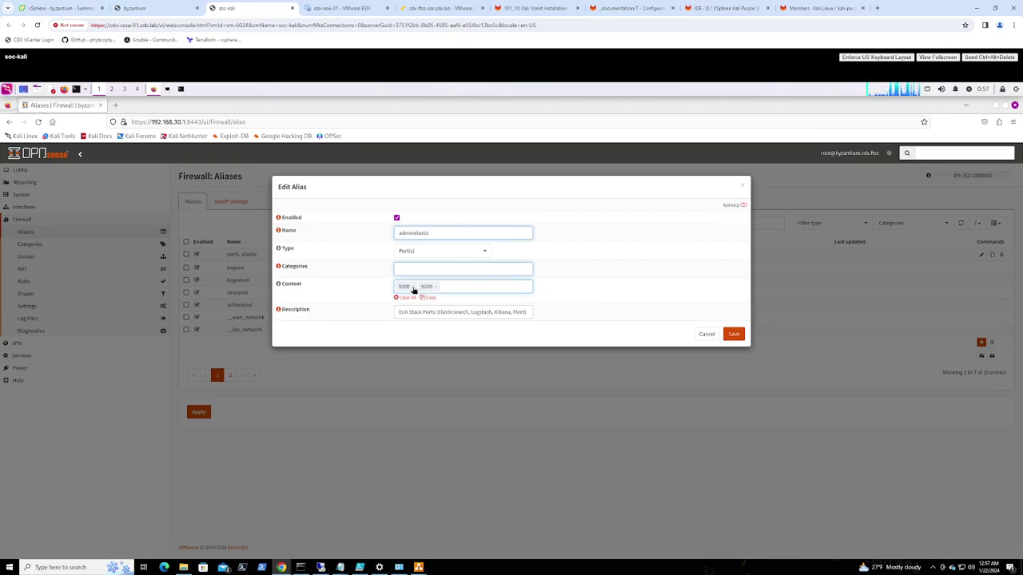
{"action": "left_click", "coordinate": [413, 288]}
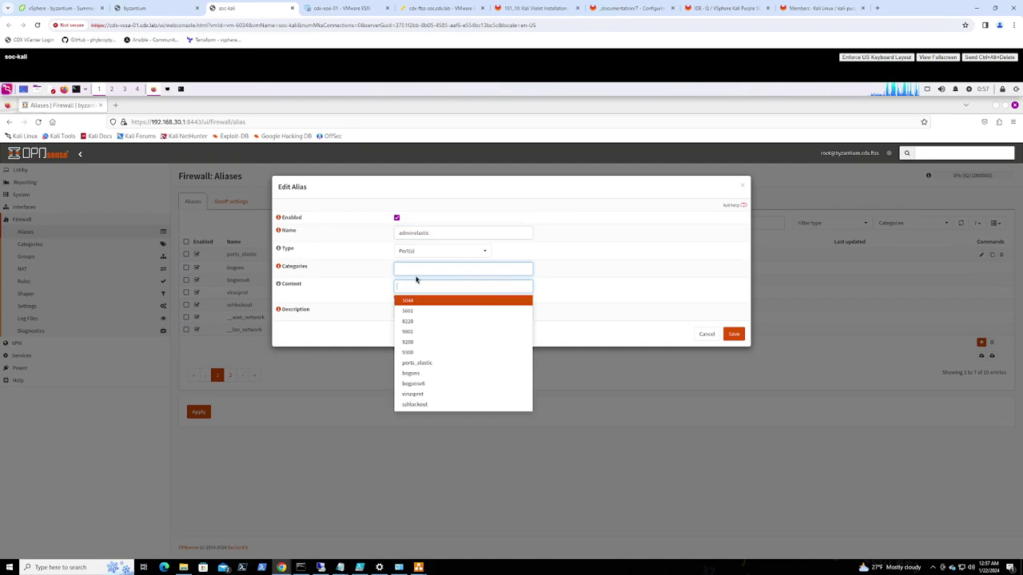
{"action": "type", "text": "22"}
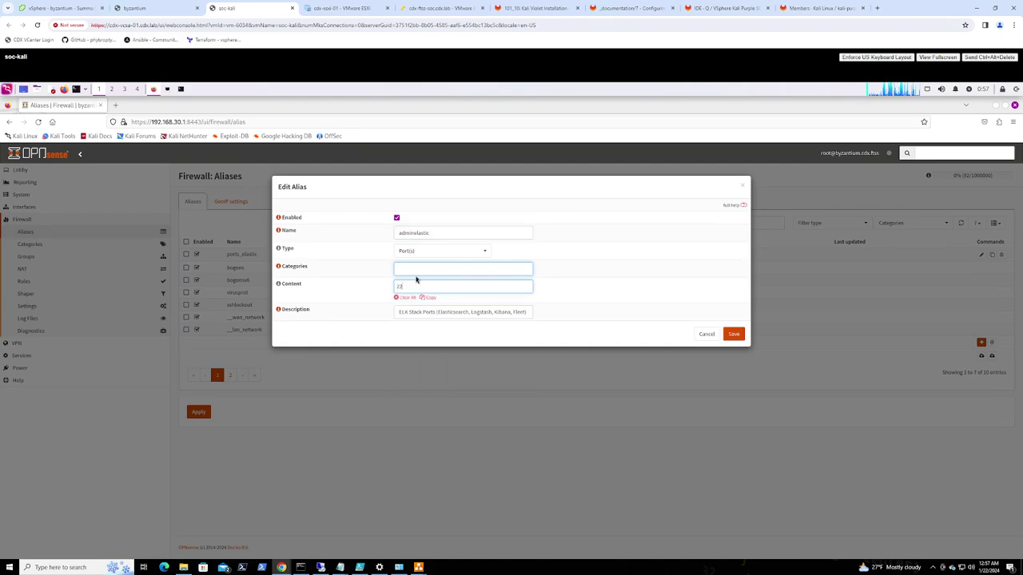
{"action": "key", "text": "Return"}
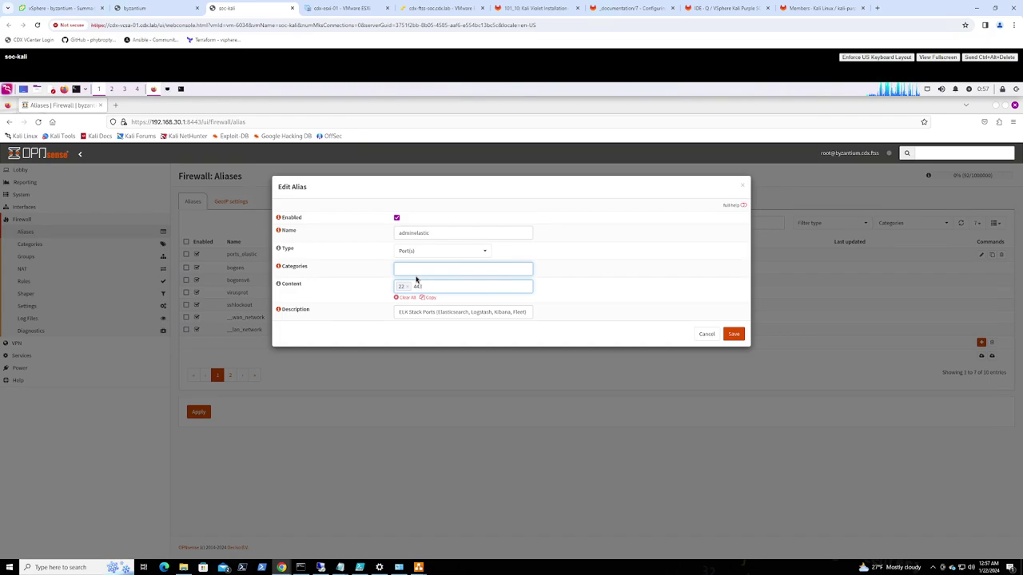
{"action": "key", "text": "Return"}
{"action": "type", "text": "338"}
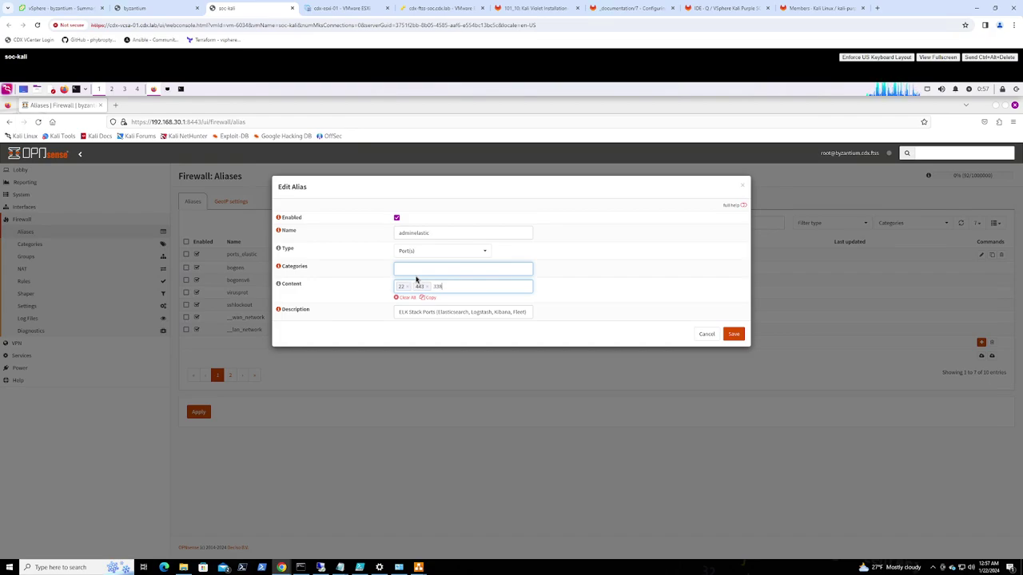
{"action": "type", "text": "9"}
{"action": "key", "text": "Return"}
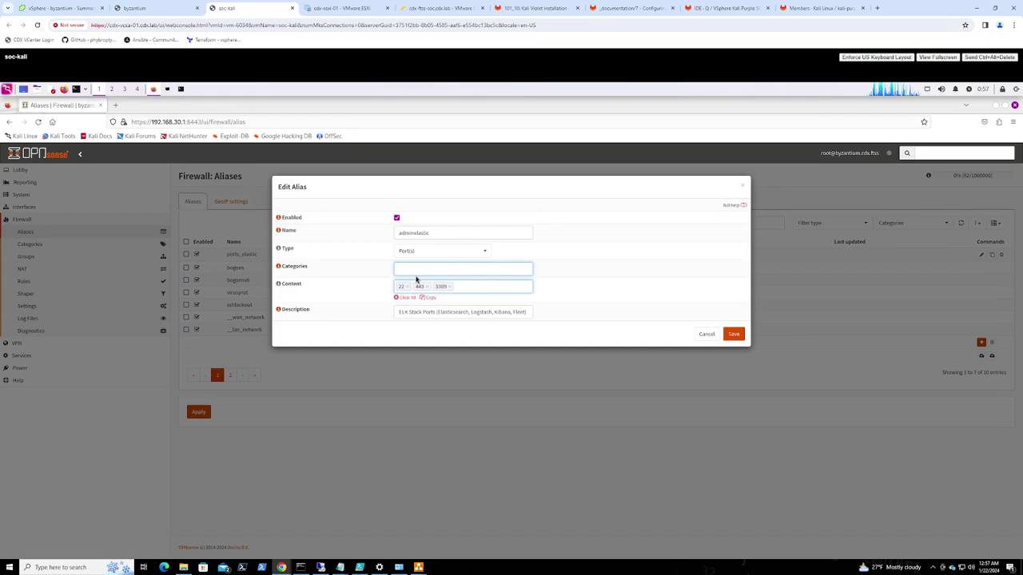
{"action": "type", "text": "8443"}
{"action": "key", "text": "Return"}
Set the description 'Ports for remote administration', fix the name to ports_admin, and save
{"action": "left_click_drag", "start_coordinate": [400, 313], "coordinate": [675, 311]}
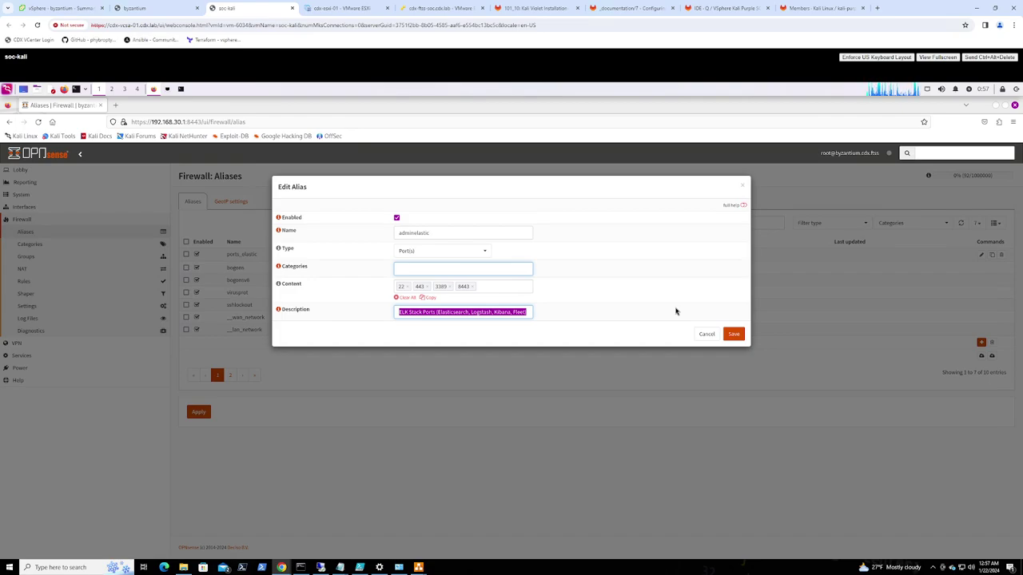
{"action": "type", "text": "Ports for remote administrator"}
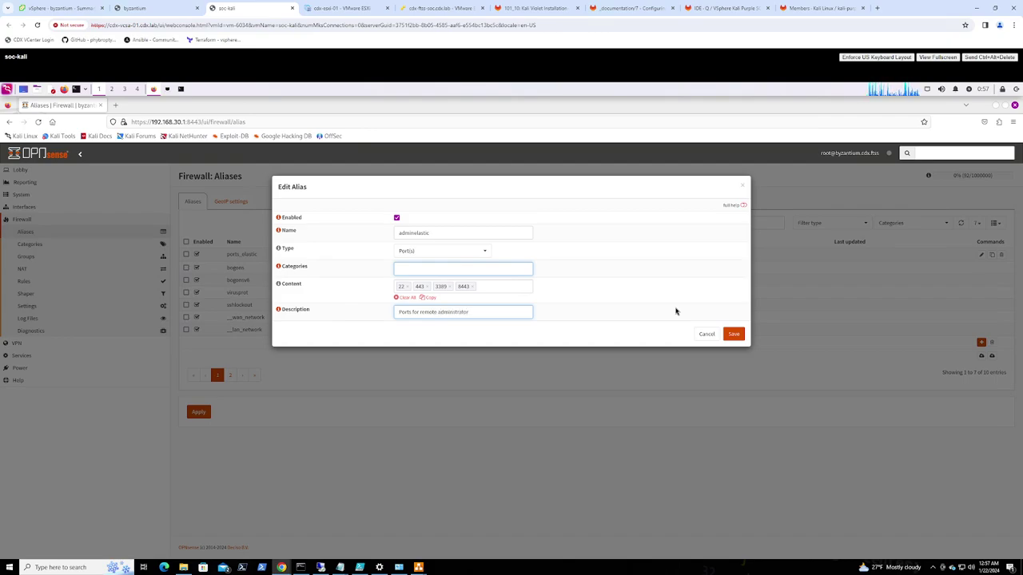
{"action": "key", "text": "BackSpace"}
{"action": "key", "text": "BackSpace"}
{"action": "type", "text": "ion"}
{"action": "left_click_drag", "start_coordinate": [413, 234], "coordinate": [471, 230]}
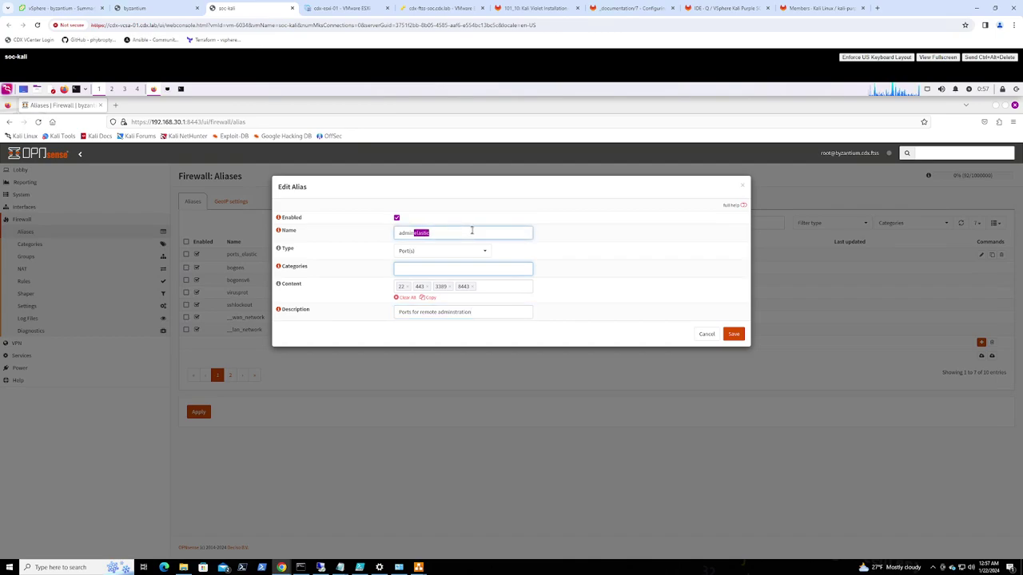
{"action": "key", "text": "BackSpace"}
{"action": "key", "text": "Home"}
{"action": "type", "text": "ports_"}
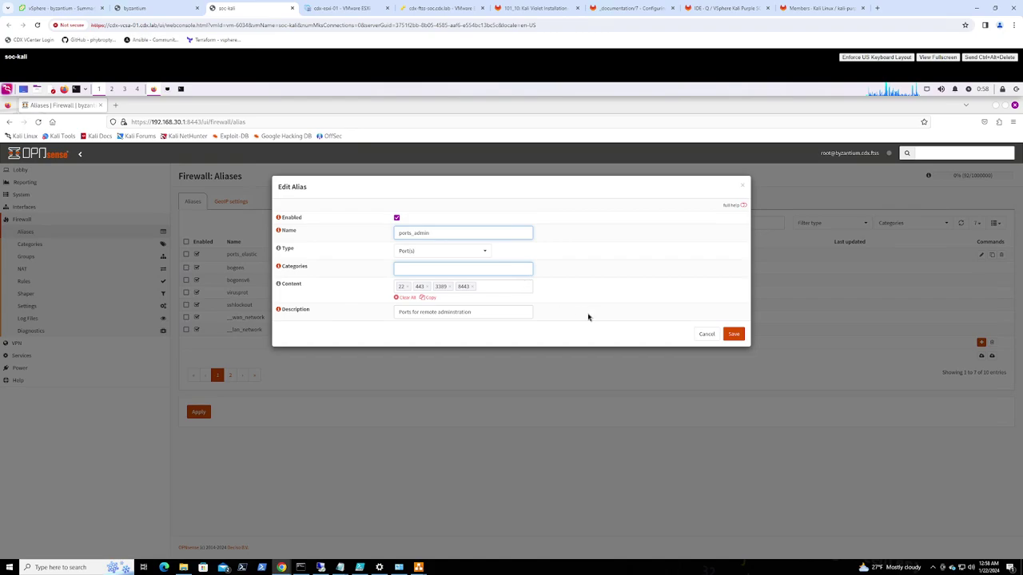
{"action": "left_click", "coordinate": [734, 334]}
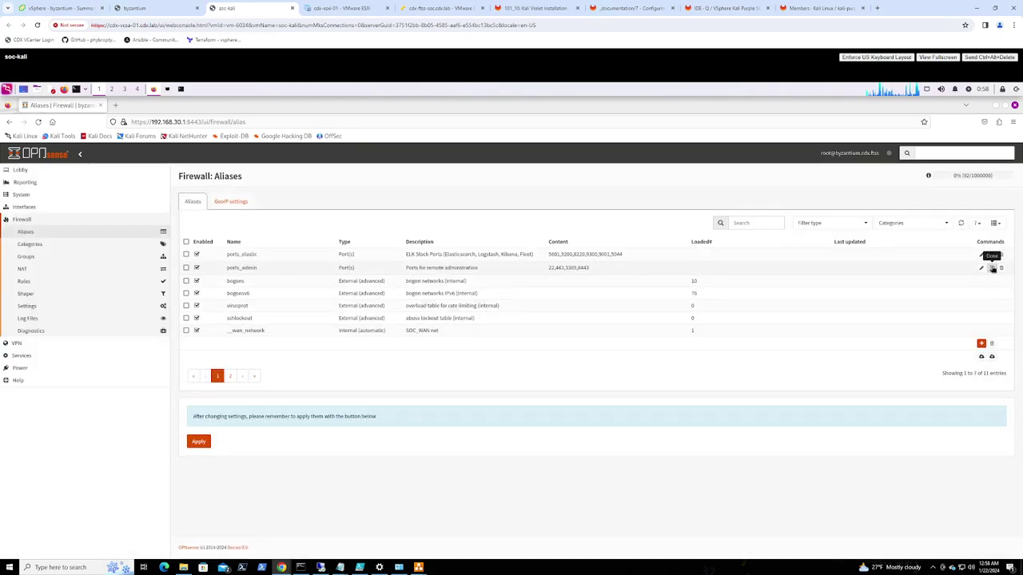
Clone ports_admin as ports_gvm and replace its ports with 9392
{"action": "left_click", "coordinate": [992, 269]}
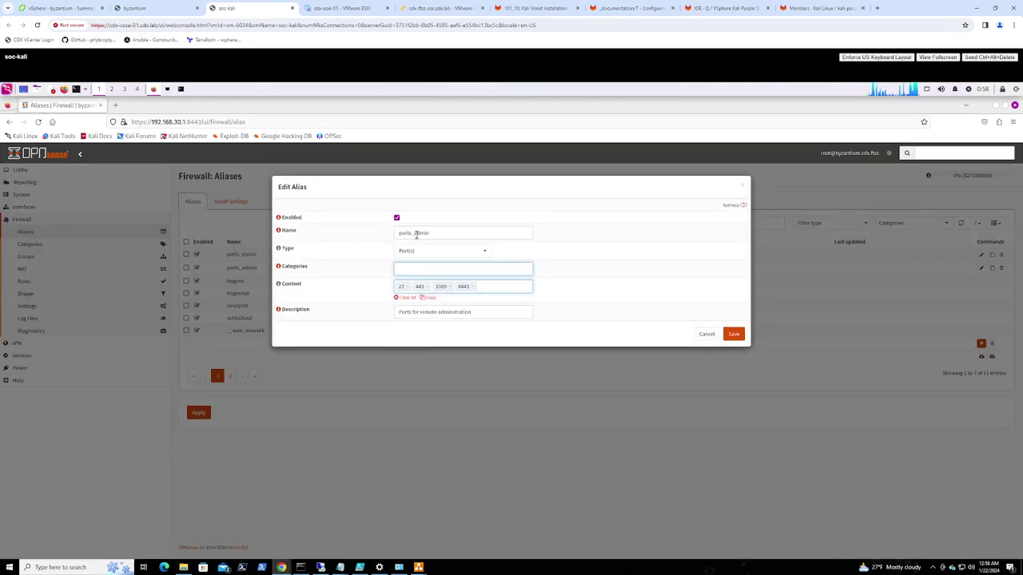
{"action": "left_click_drag", "start_coordinate": [416, 234], "coordinate": [461, 234]}
{"action": "type", "text": "gv"}
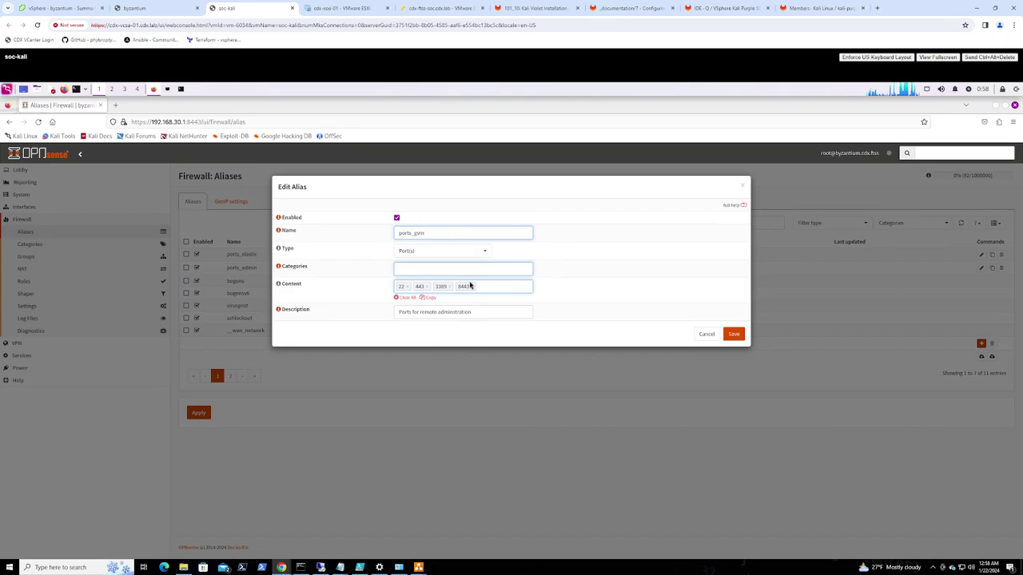
{"action": "left_click", "coordinate": [406, 286]}
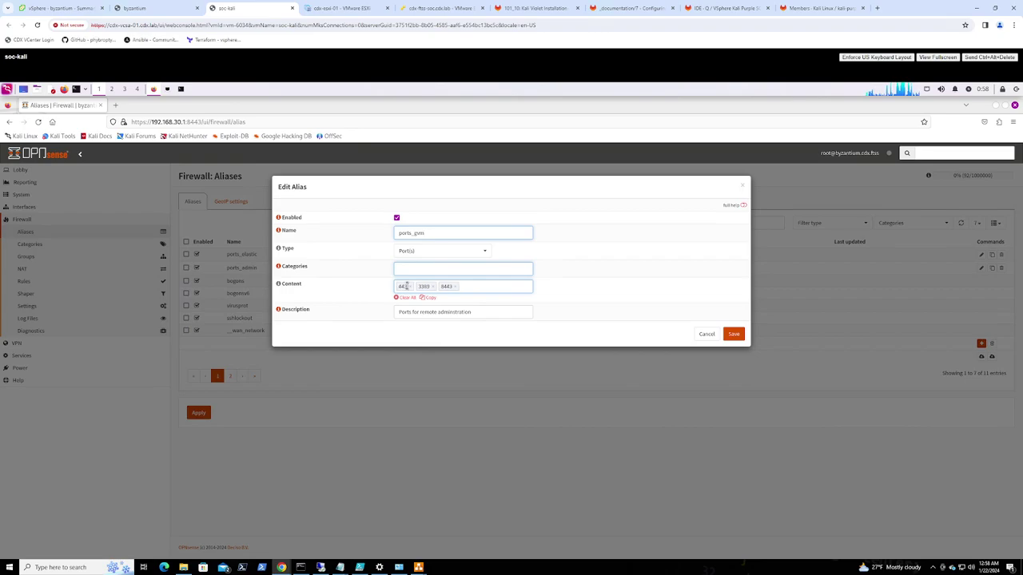
{"action": "left_click", "coordinate": [410, 286]}
{"action": "left_click", "coordinate": [414, 287]}
{"action": "left_click", "coordinate": [414, 286]}
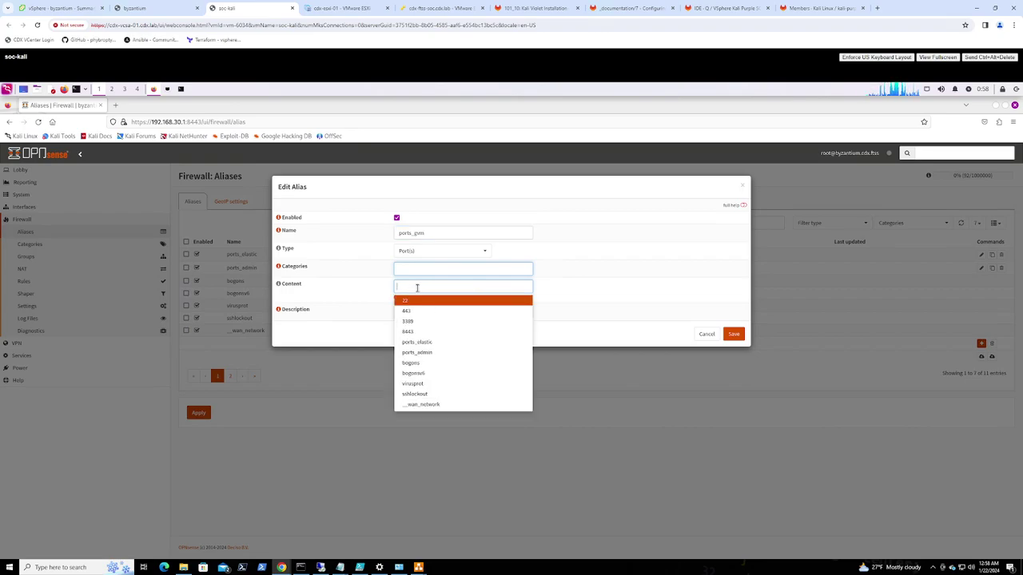
{"action": "type", "text": "9392"}
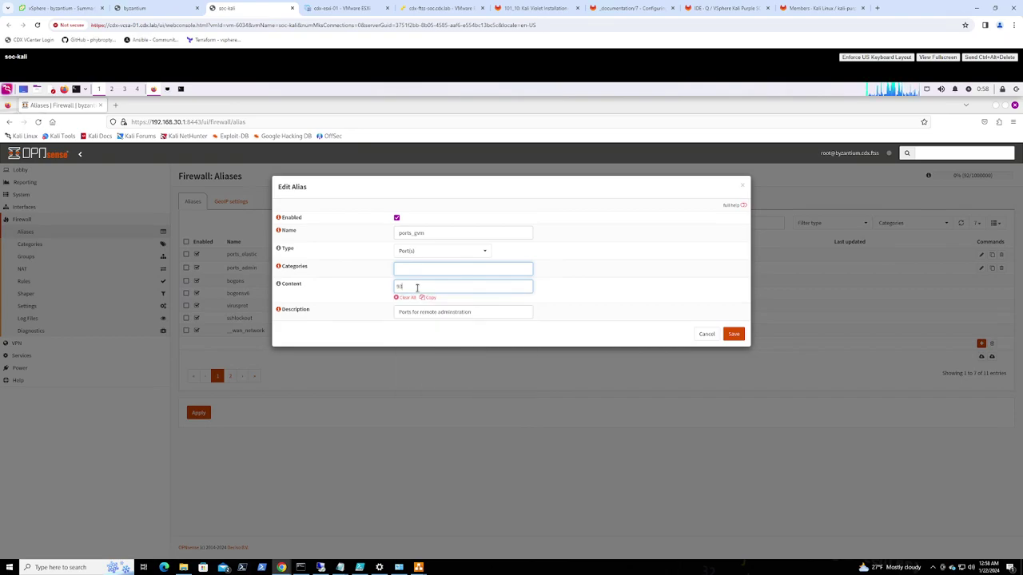
{"action": "key", "text": "Return"}
Describe it as 'Greenbone Vulnerability Management HTTP Port' and save
{"action": "left_click", "coordinate": [478, 314]}
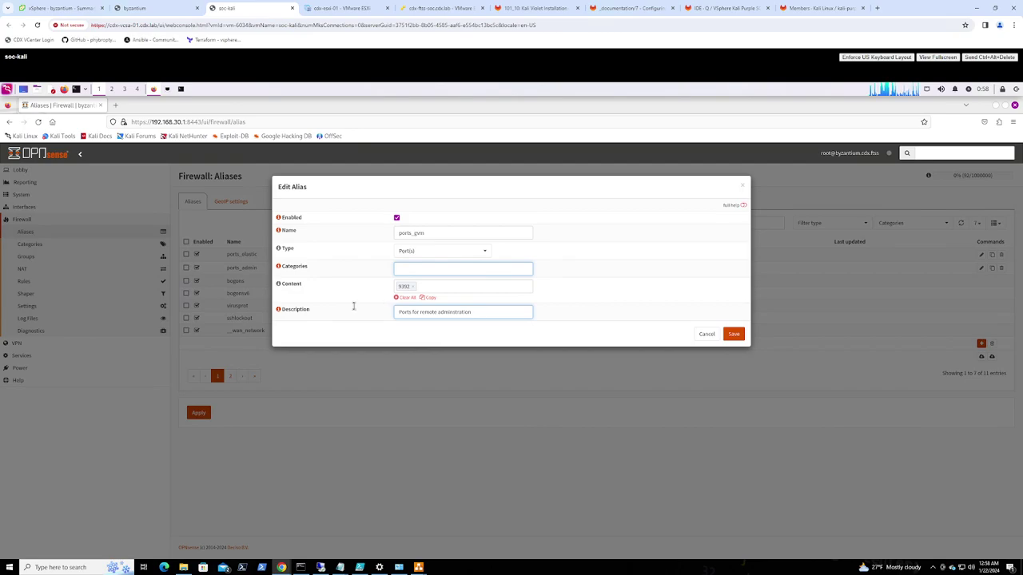
{"action": "key", "text": "ctrl+a"}
{"action": "type", "text": "Green"}
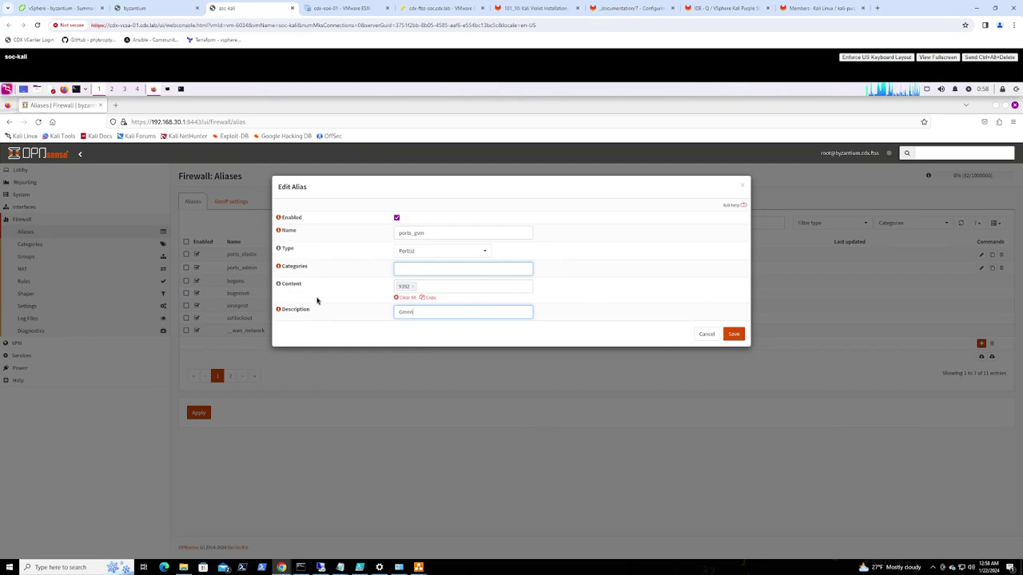
{"action": "type", "text": "bone Vulnerab"}
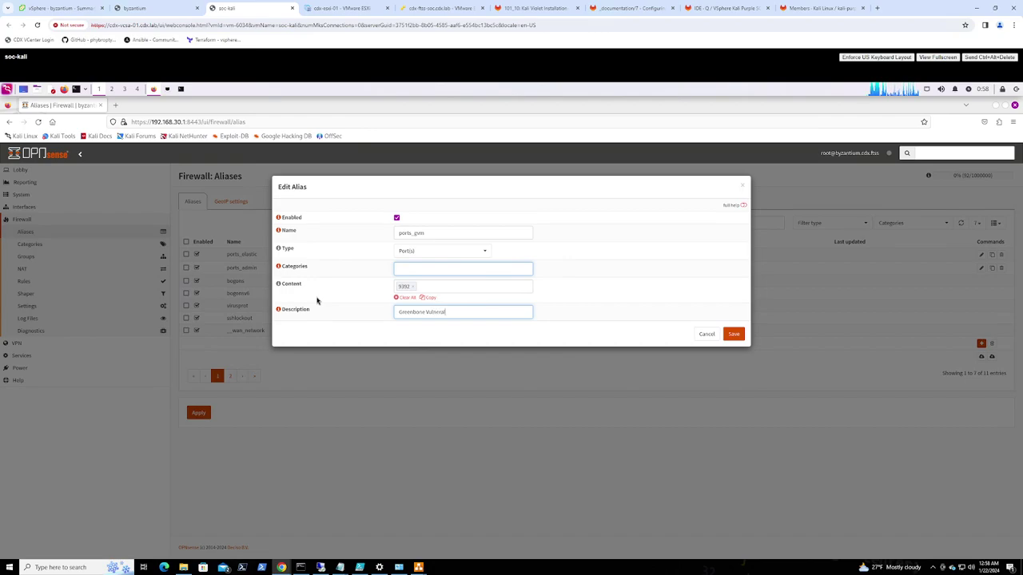
{"action": "type", "text": "ilit"}
{"action": "key", "text": "BackSpace"}
{"action": "key", "text": "BackSpace"}
{"action": "key", "text": "BackSpace"}
{"action": "type", "text": "ity Management"}
{"action": "type", "text": " (GMV"}
{"action": "key", "text": "BackSpace"}
{"action": "key", "text": "BackSpace"}
{"action": "key", "text": "BackSpace"}
{"action": "key", "text": "BackSpace"}
{"action": "key", "text": "BackSpace"}
{"action": "key", "text": "BackSpace"}
{"action": "type", "text": "t HTTP Port"}
{"action": "left_click", "coordinate": [734, 335]}
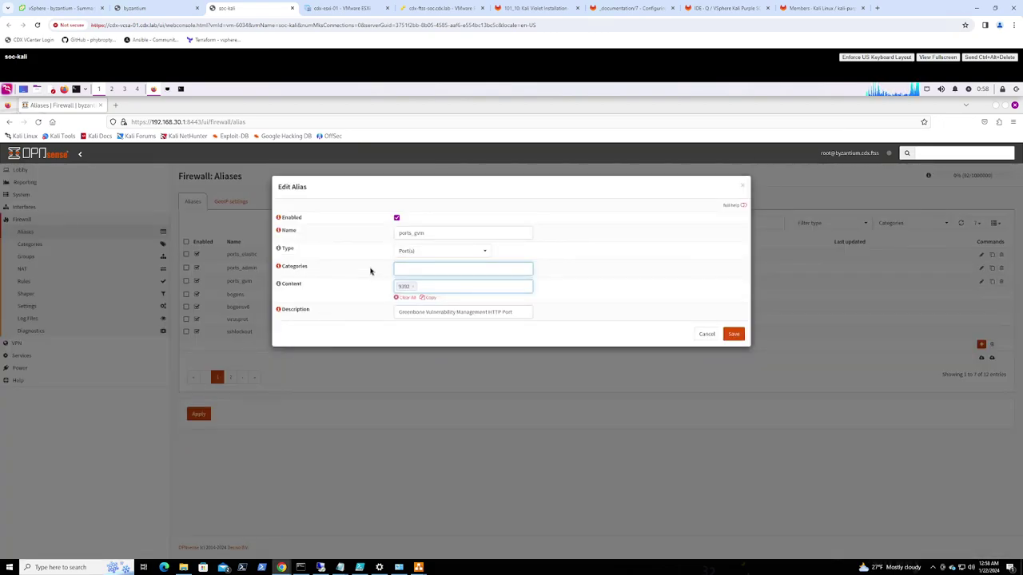
Rename the cloned alias to ports_mail and remove port 9392
{"action": "left_click_drag", "start_coordinate": [416, 233], "coordinate": [447, 234]}
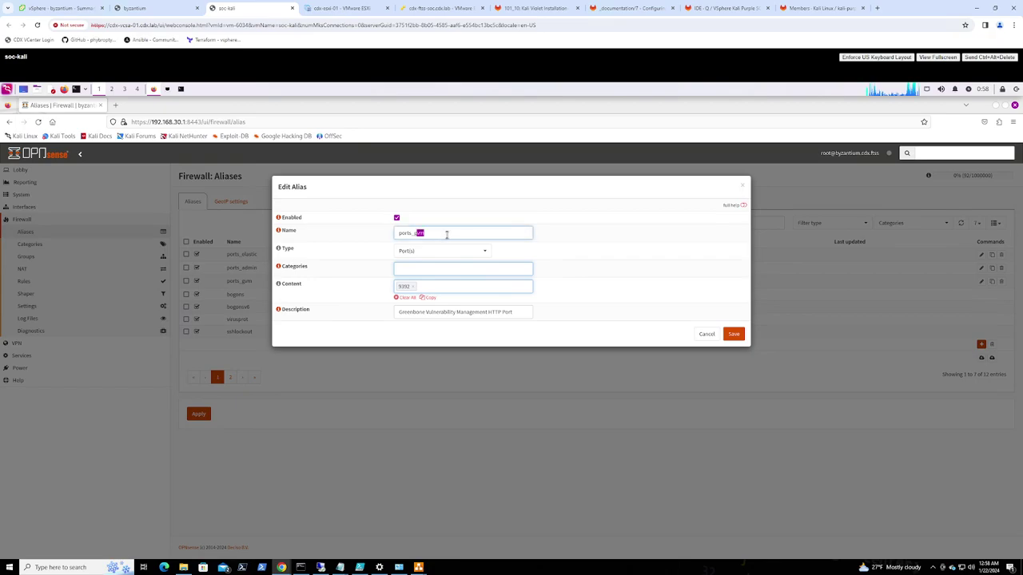
{"action": "type", "text": "g"}
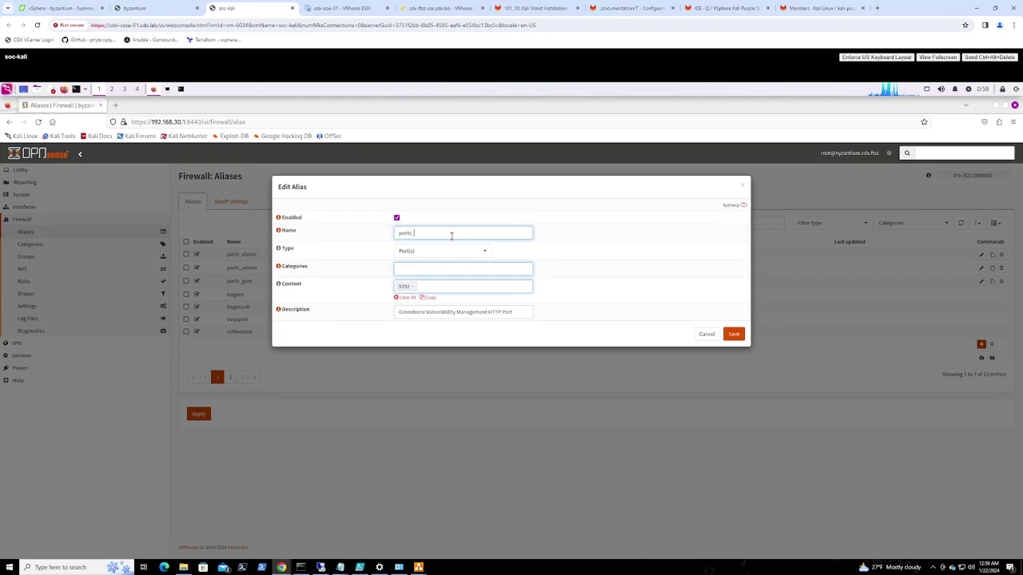
{"action": "type", "text": "mail"}
{"action": "left_click", "coordinate": [413, 286]}
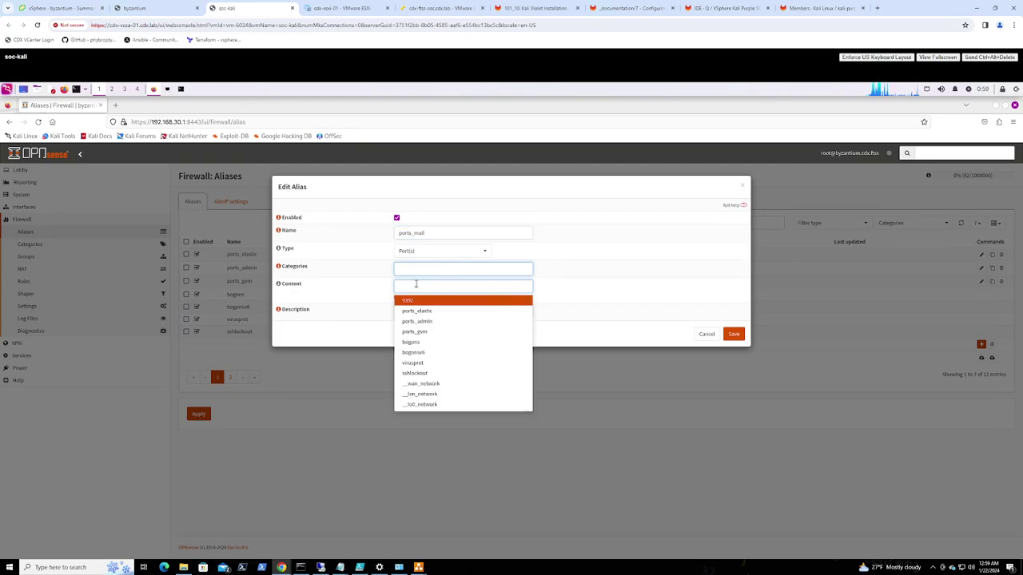
Add mail ports 25, 110, 143, 465, 587, 993 and 995 to the content
{"action": "type", "text": "25"}
{"action": "key", "text": "Return"}
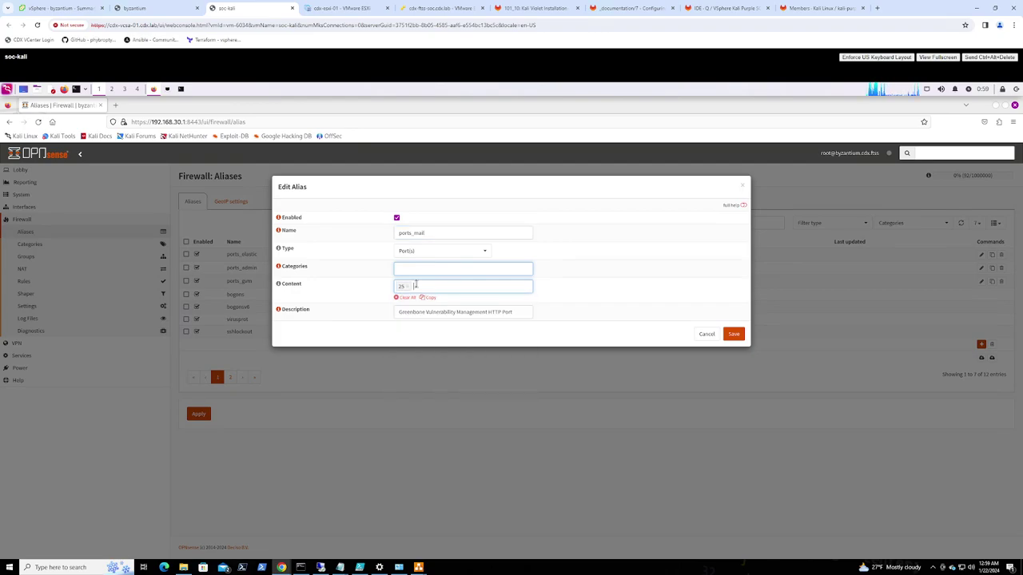
{"action": "type", "text": "110"}
{"action": "key", "text": "Return"}
{"action": "type", "text": "143"}
{"action": "key", "text": "Return"}
{"action": "type", "text": "46"}
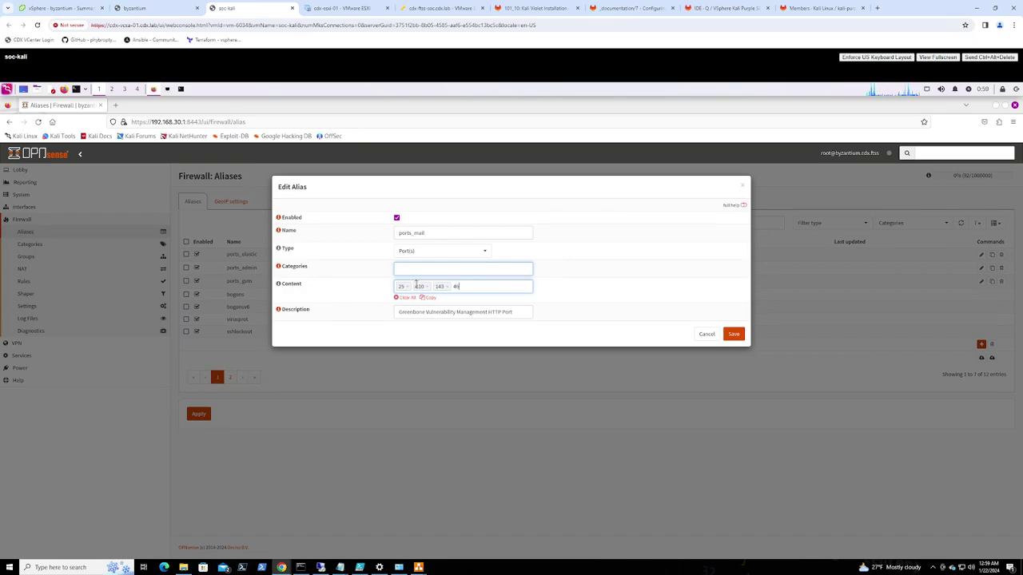
{"action": "type", "text": "5"}
{"action": "key", "text": "Return"}
{"action": "type", "text": "587"}
{"action": "key", "text": "Return"}
{"action": "type", "text": "993"}
{"action": "key", "text": "Return"}
{"action": "type", "text": "995"}
{"action": "key", "text": "Return"}
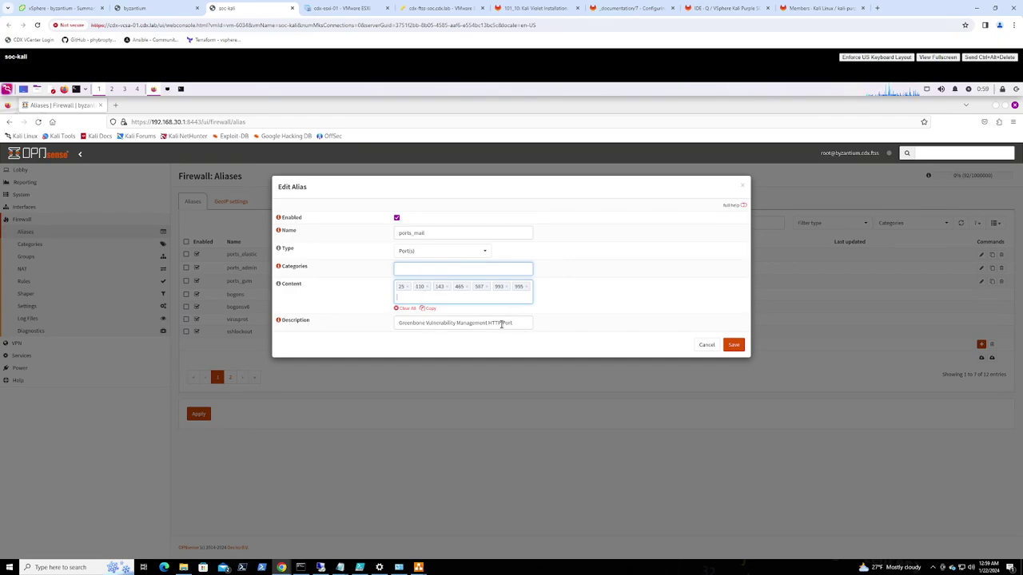
Set the description 'Ports for mail servers' and save the alias
{"action": "left_click_drag", "start_coordinate": [501, 323], "coordinate": [247, 302]}
{"action": "key", "text": "BackSpace"}
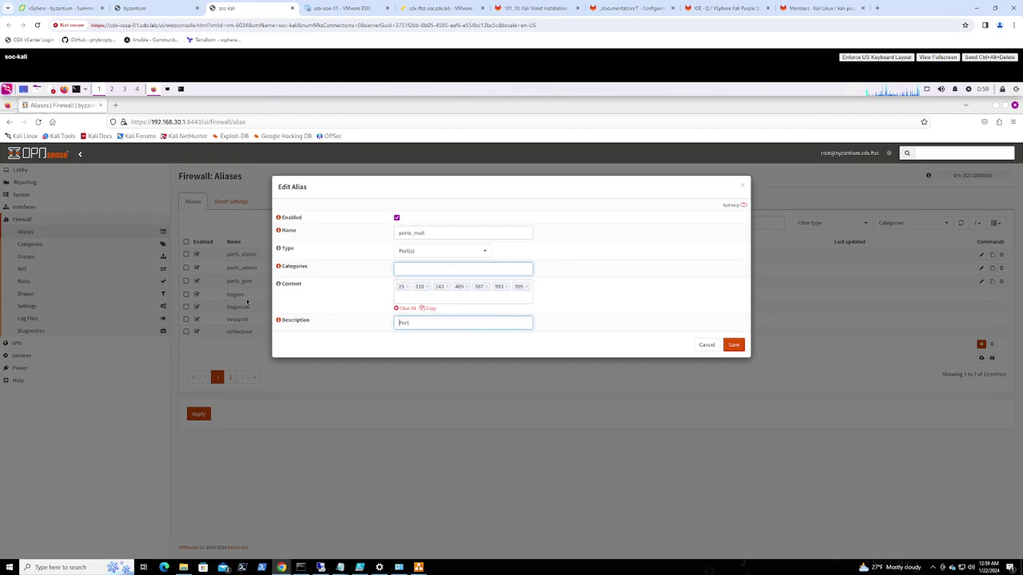
{"action": "type", "text": "s for mail servers"}
{"action": "left_click", "coordinate": [733, 346]}
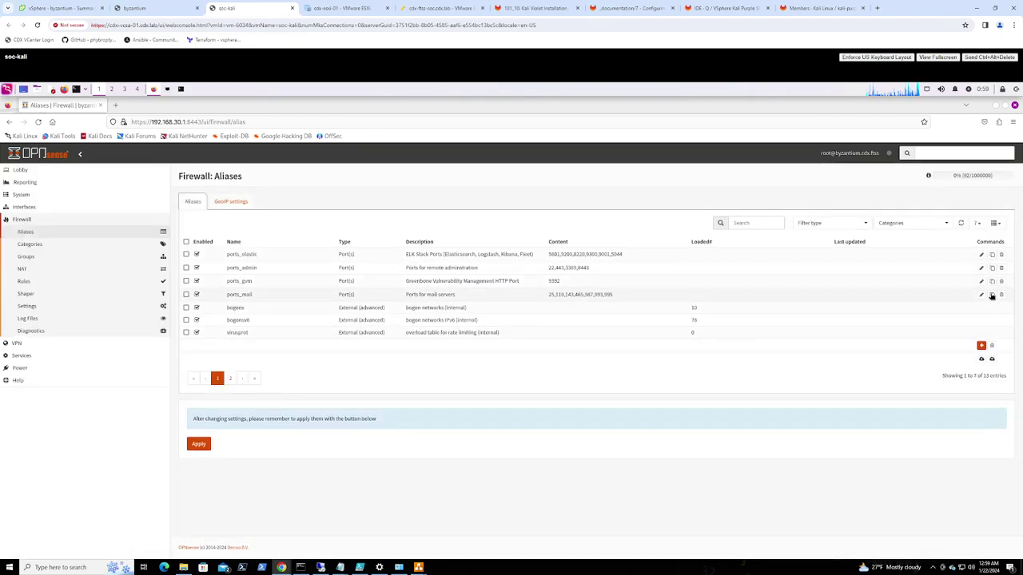
Clone ports_mail and remove its ports 25, 110, 143, 465, 587, 993 and 995
{"action": "left_click", "coordinate": [992, 295]}
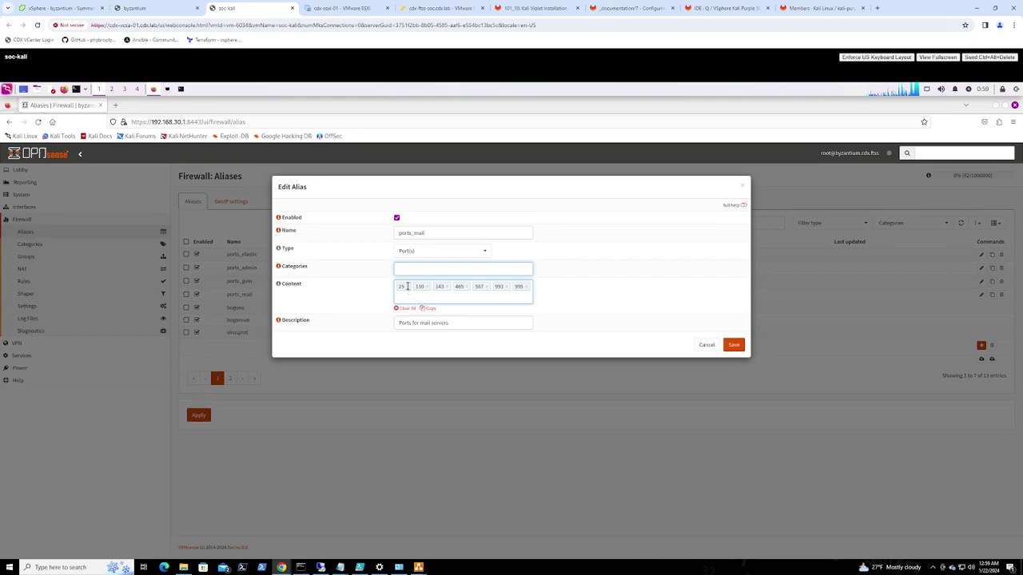
{"action": "left_click", "coordinate": [407, 286]}
{"action": "left_click", "coordinate": [410, 286]}
{"action": "left_click", "coordinate": [410, 286]}
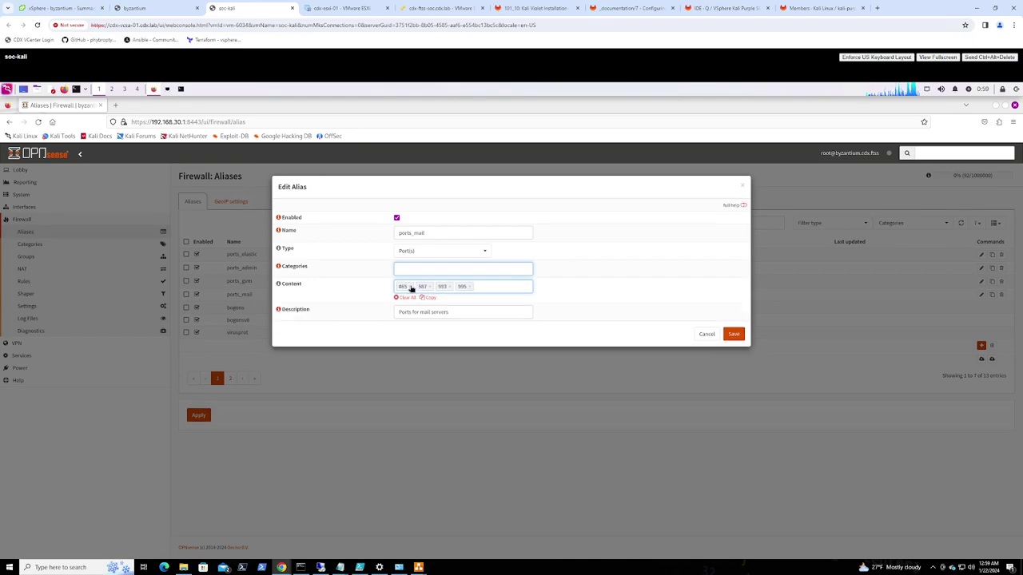
{"action": "left_click", "coordinate": [410, 286]}
{"action": "left_click", "coordinate": [410, 286]}
{"action": "left_click", "coordinate": [409, 286]}
{"action": "left_click", "coordinate": [409, 286]}
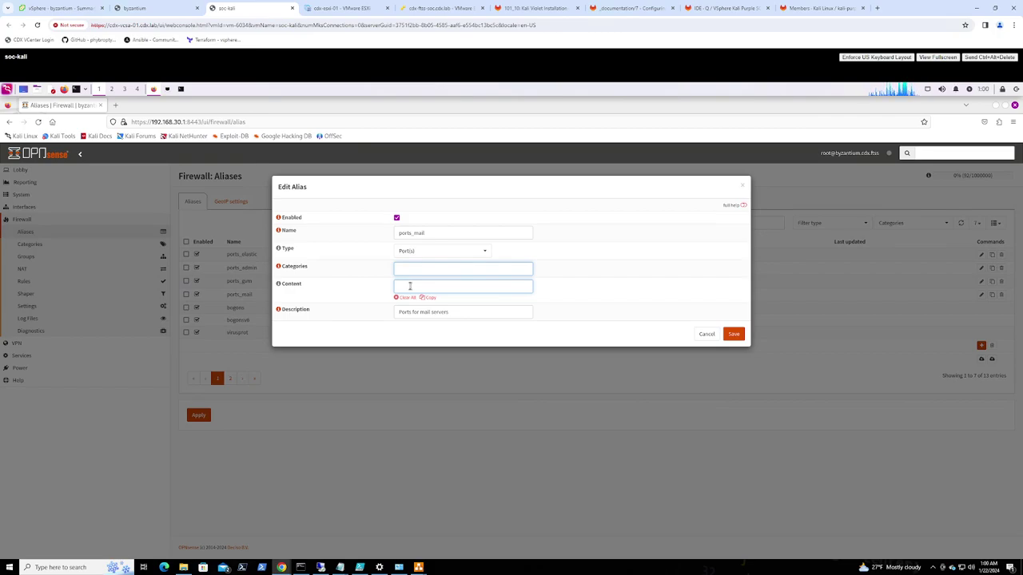
Set the cloned alias content to ports 80 and 443
{"action": "left_click", "coordinate": [410, 286]}
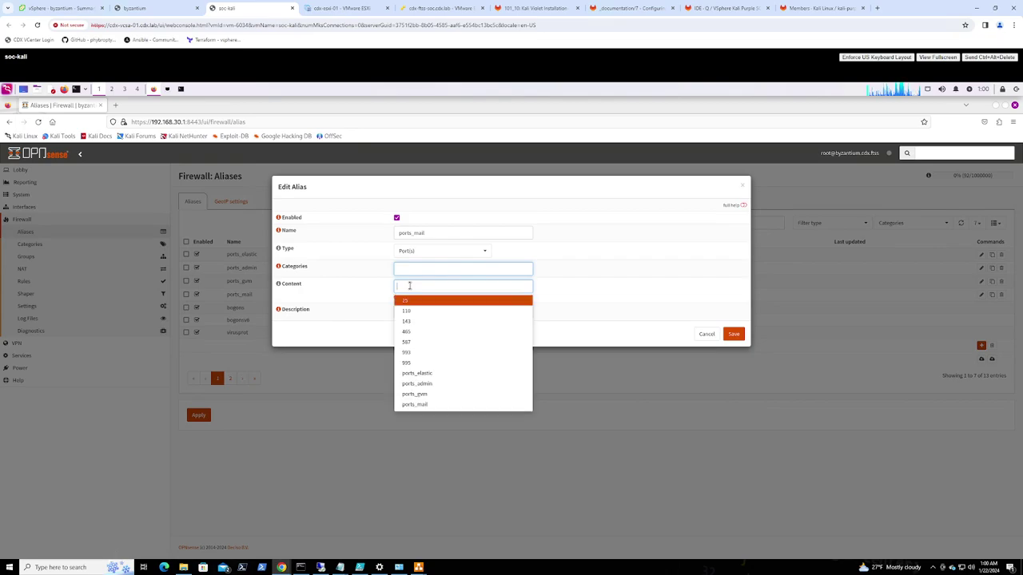
{"action": "type", "text": "80"}
{"action": "key", "text": "Return"}
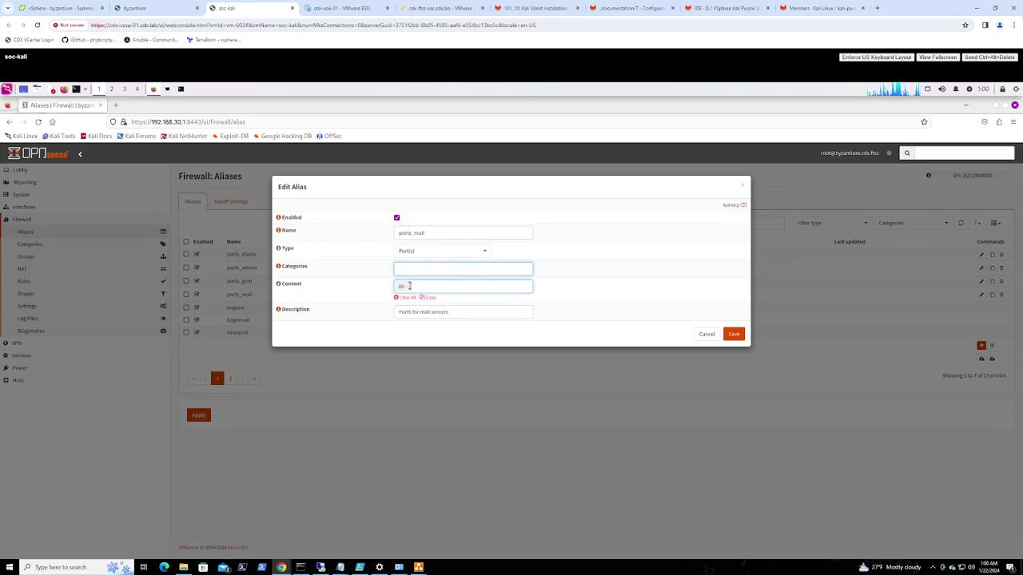
{"action": "type", "text": "443"}
{"action": "key", "text": "Return"}
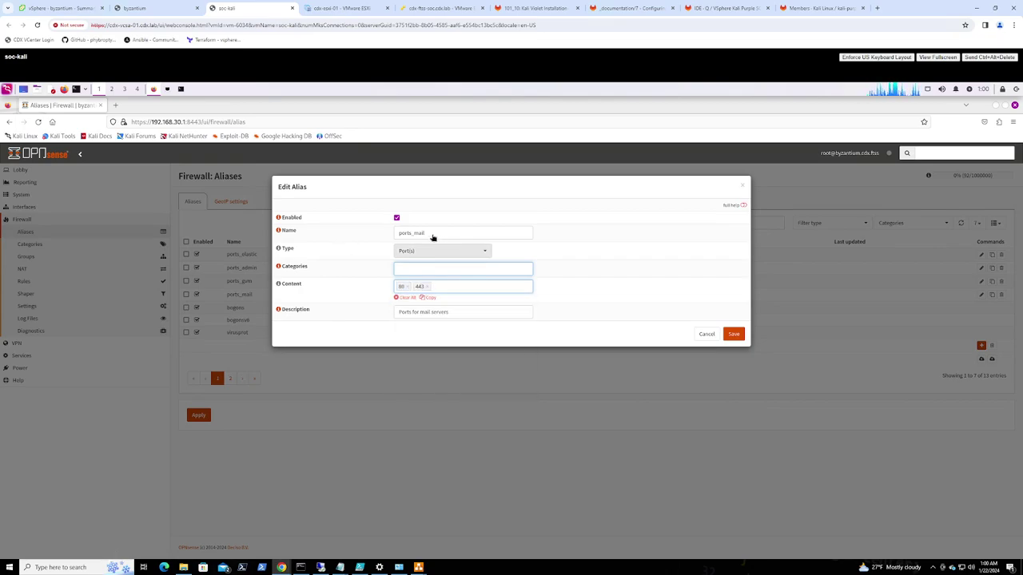
Rename the alias ports_web, describe it 'Ports for web servers', and save it
{"action": "left_click_drag", "start_coordinate": [414, 232], "coordinate": [449, 233]}
{"action": "type", "text": "web"}
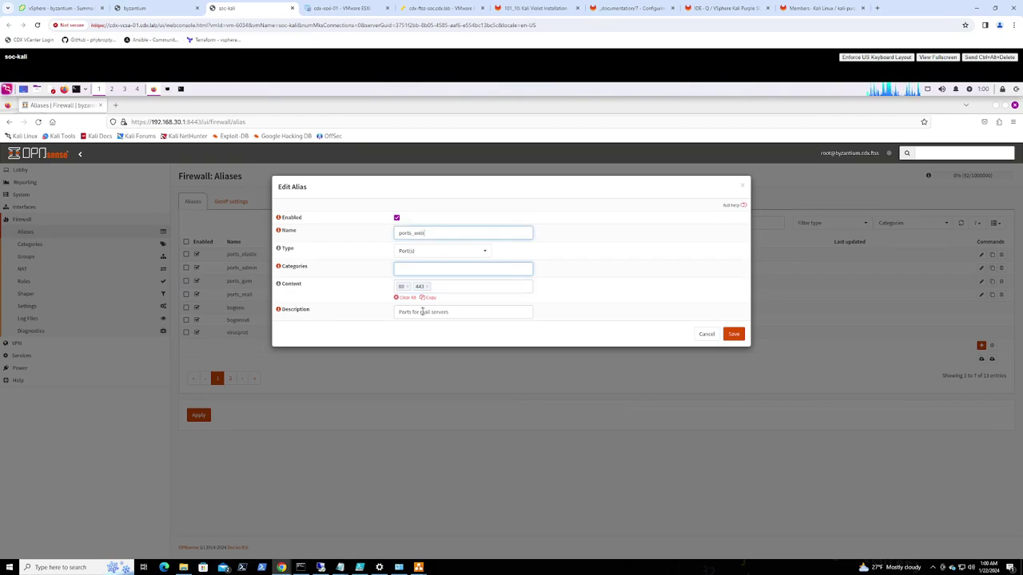
{"action": "double_click", "coordinate": [425, 312]}
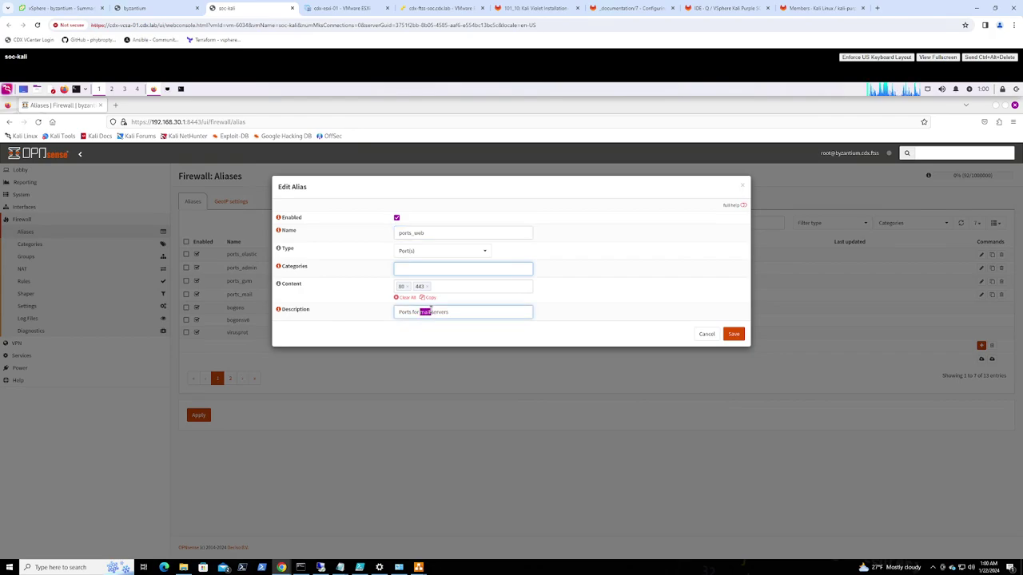
{"action": "type", "text": "b"}
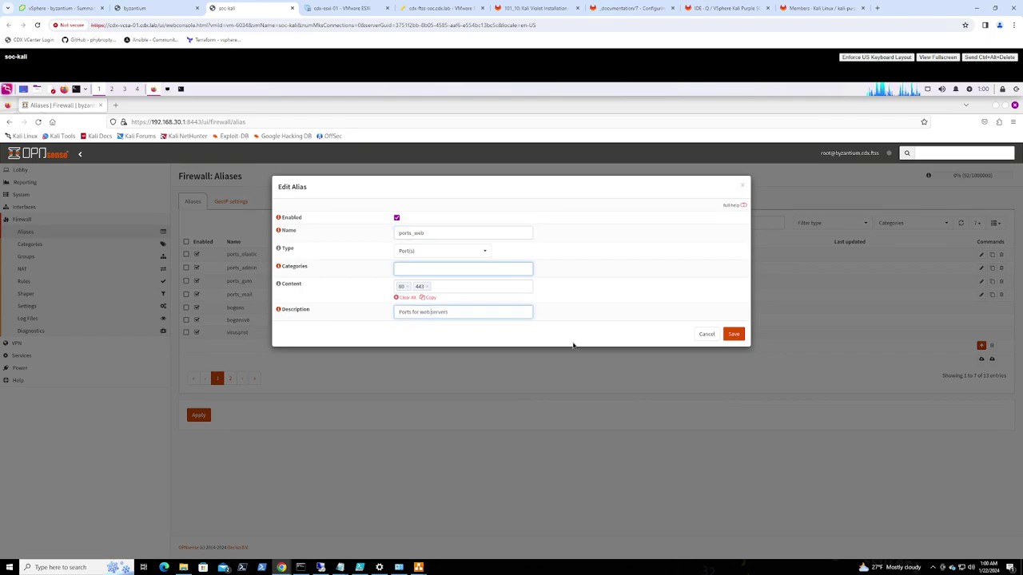
{"action": "left_click", "coordinate": [734, 334]}
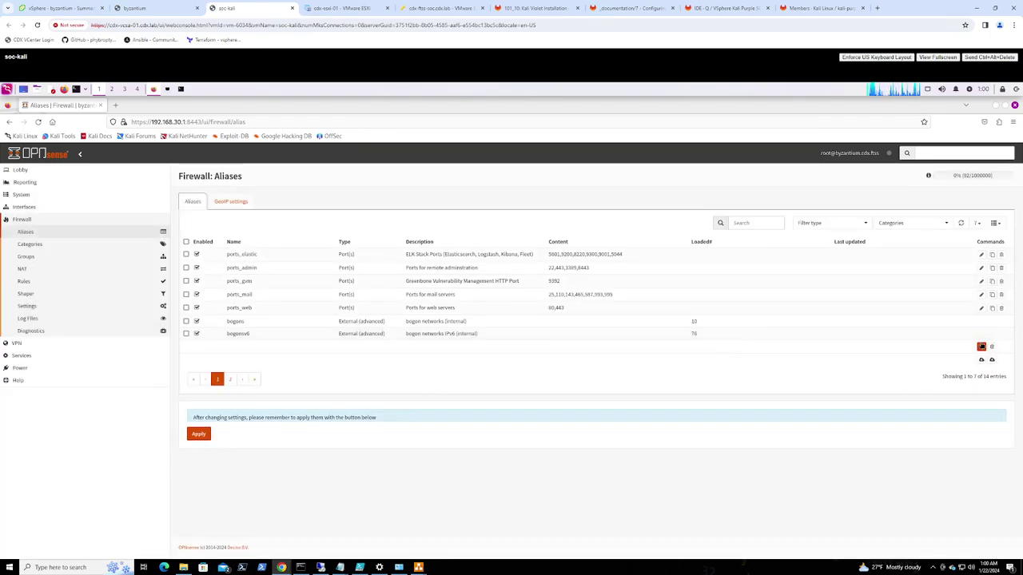
From ports_web, rename the alias ports_opencti and remove ports 80 and 443
{"action": "double_click", "coordinate": [422, 310]}
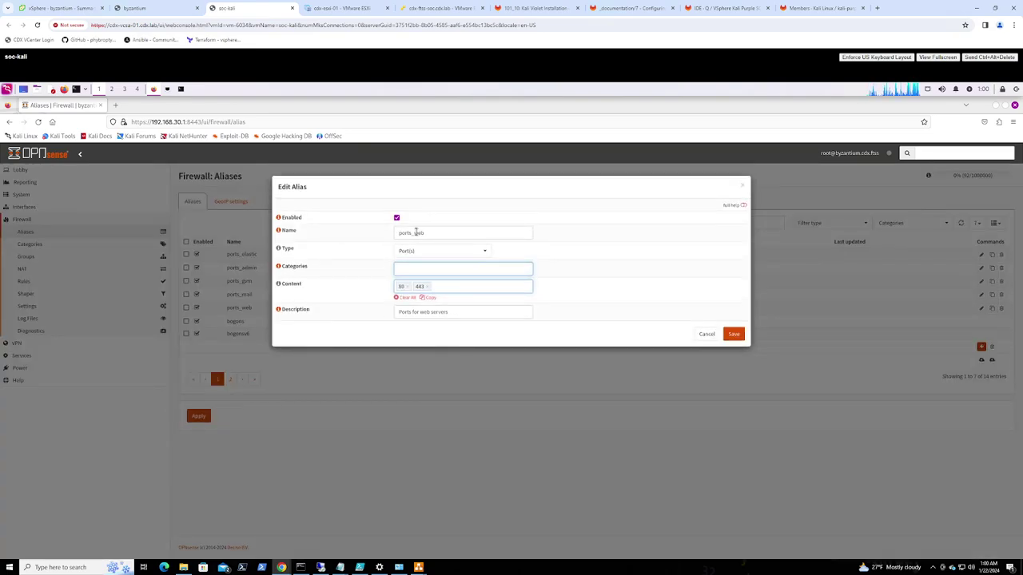
{"action": "left_click_drag", "start_coordinate": [414, 232], "coordinate": [440, 230]}
{"action": "type", "text": "opencti"}
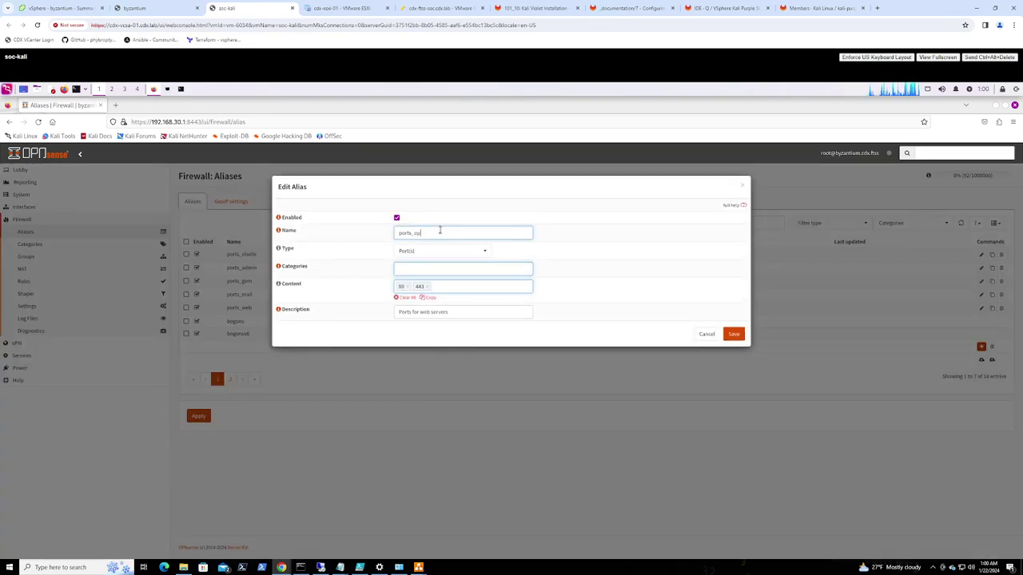
{"action": "left_click", "coordinate": [407, 286]}
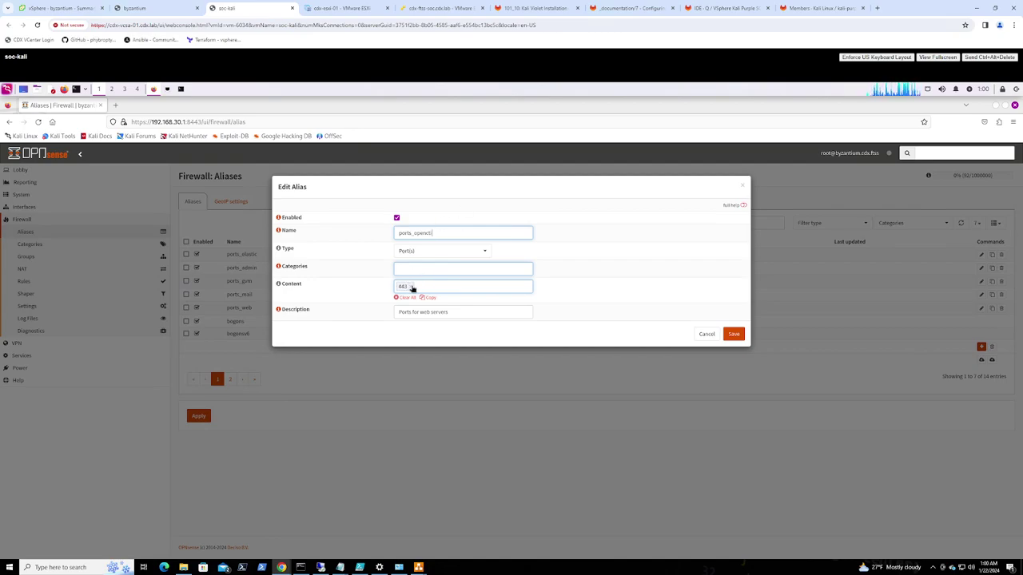
{"action": "left_click", "coordinate": [410, 286]}
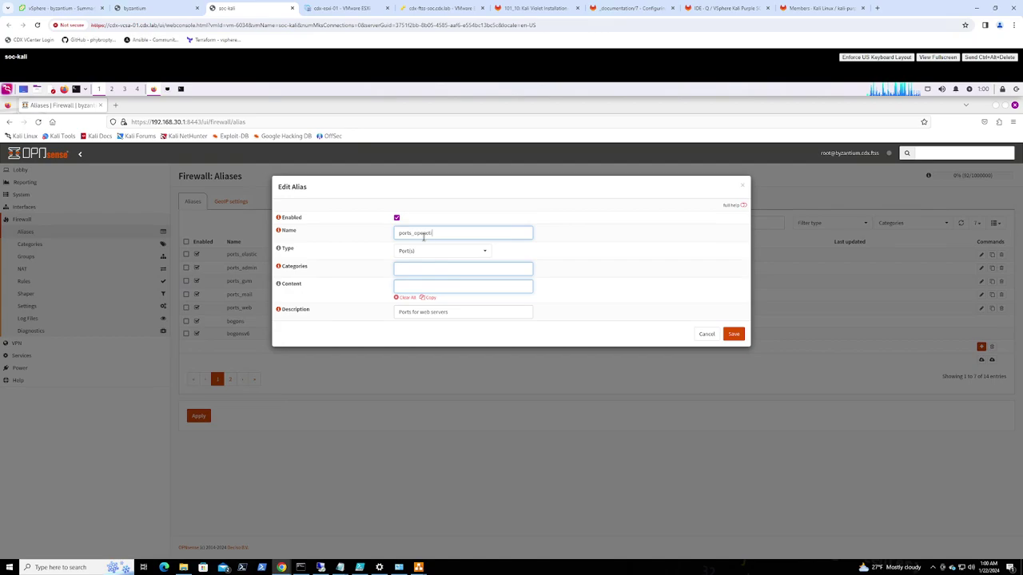
Add ports 8080 and 9443 to the alias content
{"action": "left_click", "coordinate": [403, 286]}
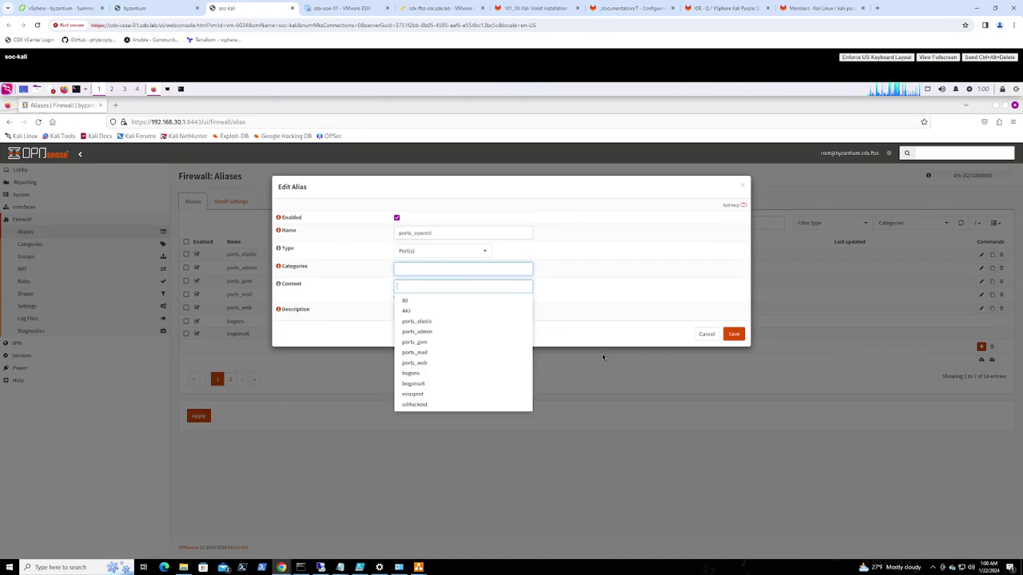
{"action": "type", "text": "8080"}
{"action": "key", "text": "Return"}
{"action": "type", "text": "844"}
{"action": "key", "text": "BackSpace"}
{"action": "key", "text": "BackSpace"}
{"action": "key", "text": "BackSpace"}
{"action": "type", "text": "9443"}
{"action": "key", "text": "Return"}
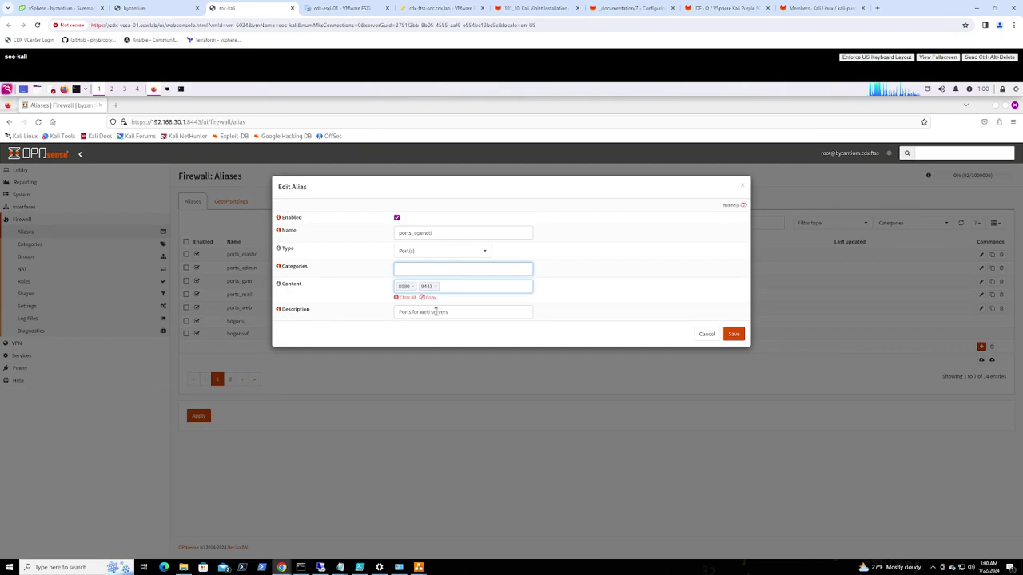
Describe it 'OpenCTI and Portainer HTTP/HTTPS ports', save, and apply the alias changes
{"action": "left_click", "coordinate": [446, 311]}
{"action": "key", "text": "ctrl+a"}
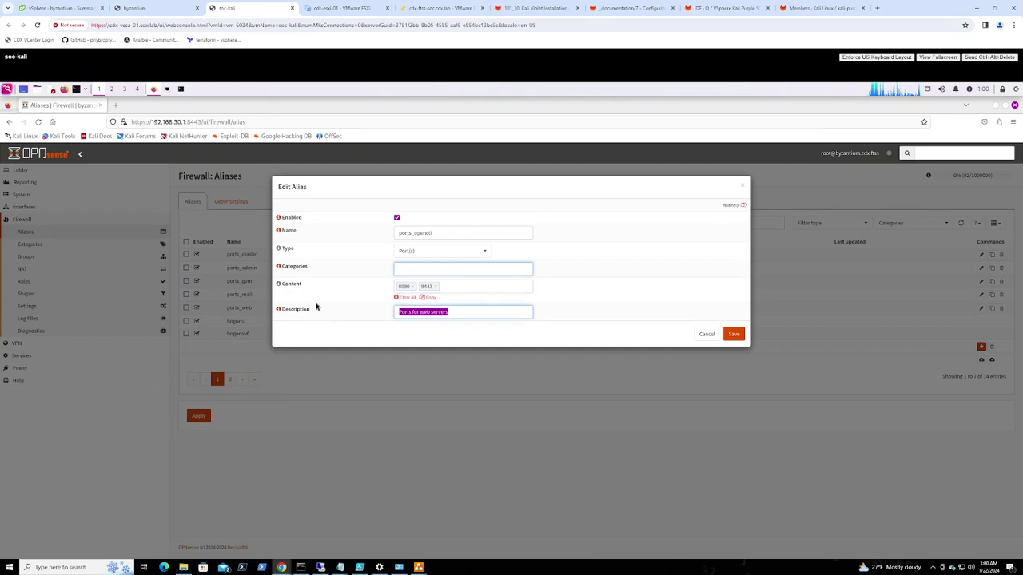
{"action": "type", "text": "OpenCTI"}
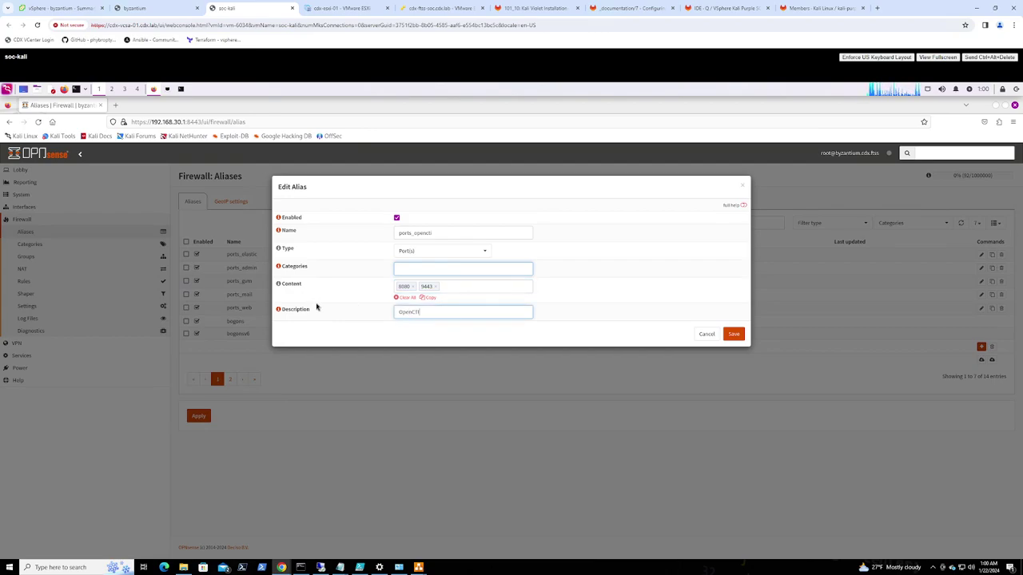
{"action": "type", "text": " and Portainer HTTP/HTTPS ports"}
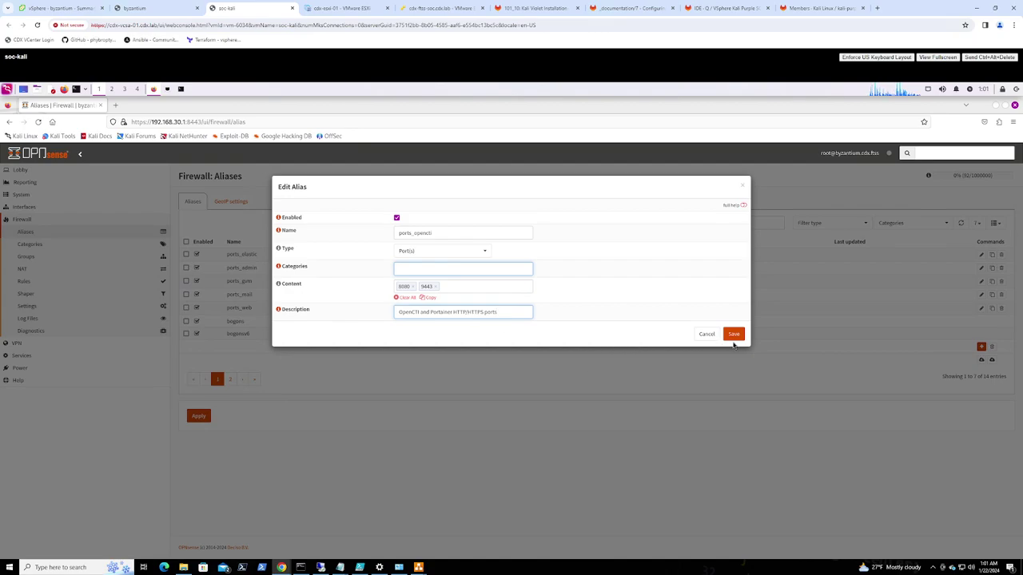
{"action": "left_click", "coordinate": [732, 335]}
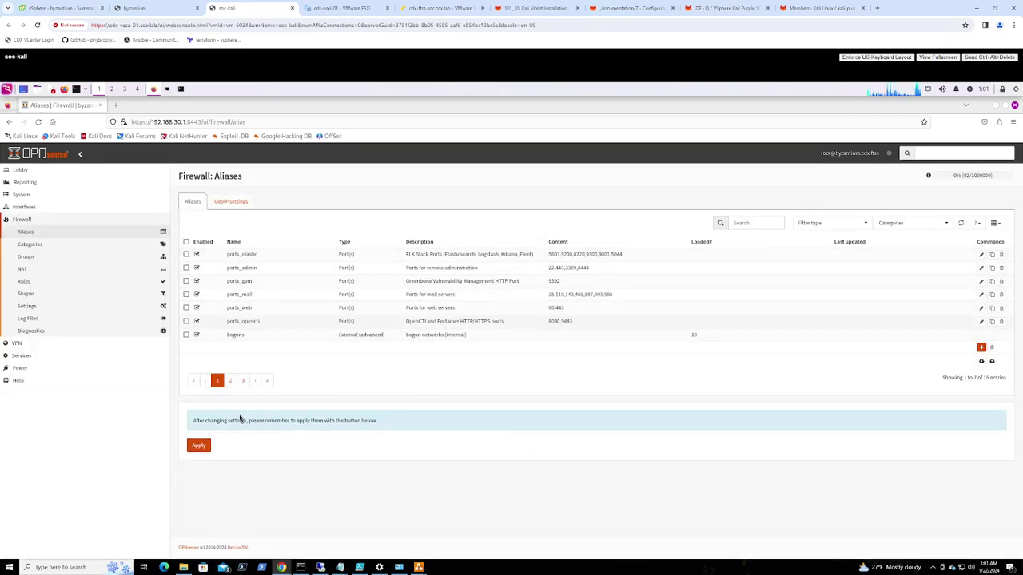
{"action": "left_click", "coordinate": [201, 418]}
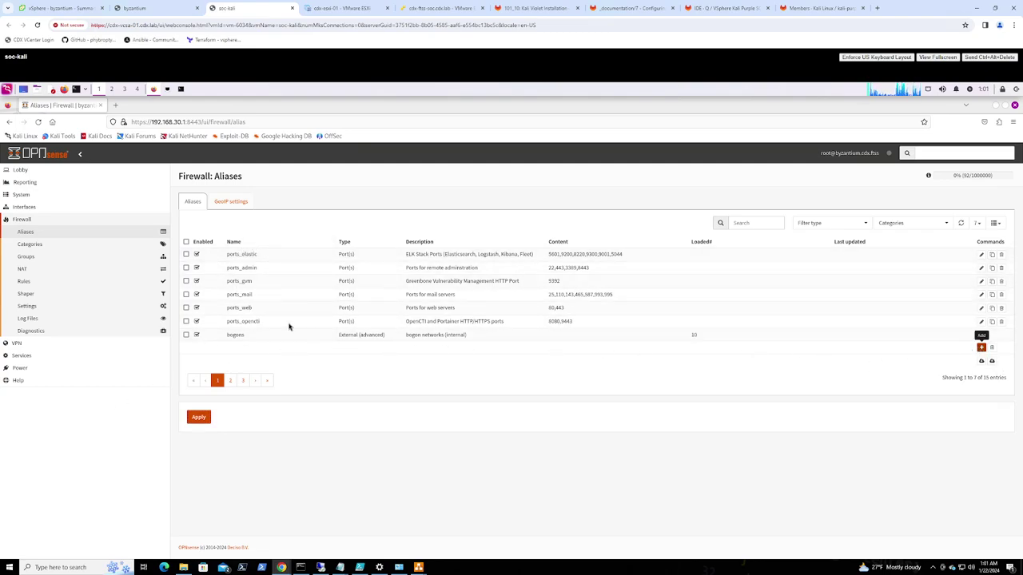
Start a new alias named RFC1918 with type Network(s)
{"action": "left_click", "coordinate": [981, 347]}
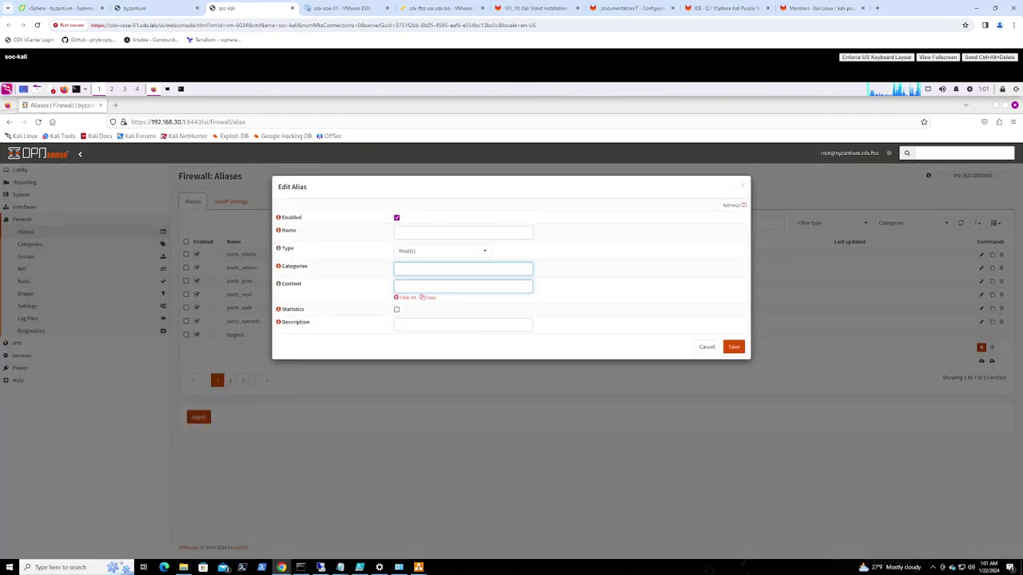
{"action": "left_click", "coordinate": [426, 235]}
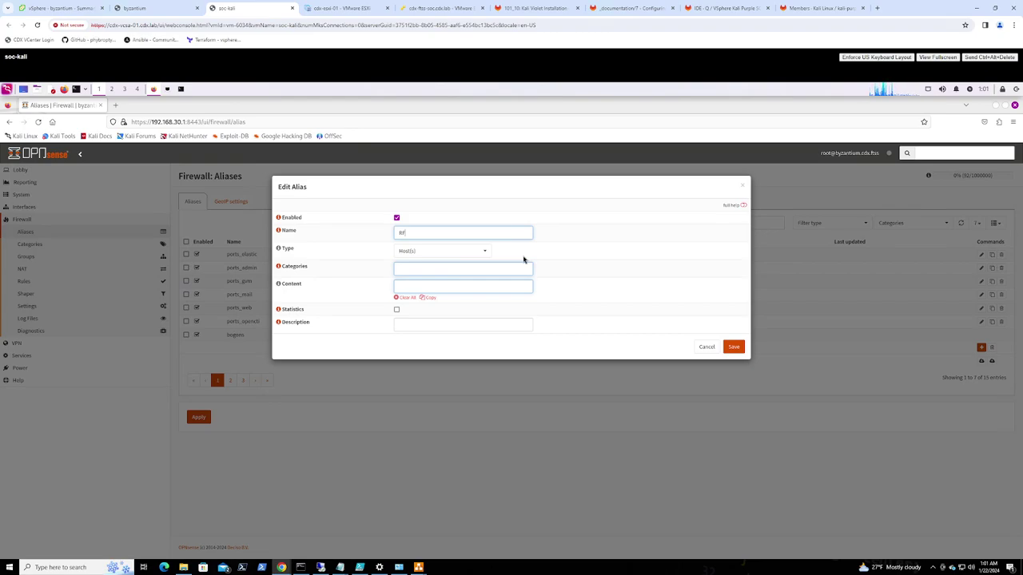
{"action": "type", "text": "191"}
{"action": "left_click", "coordinate": [477, 252]}
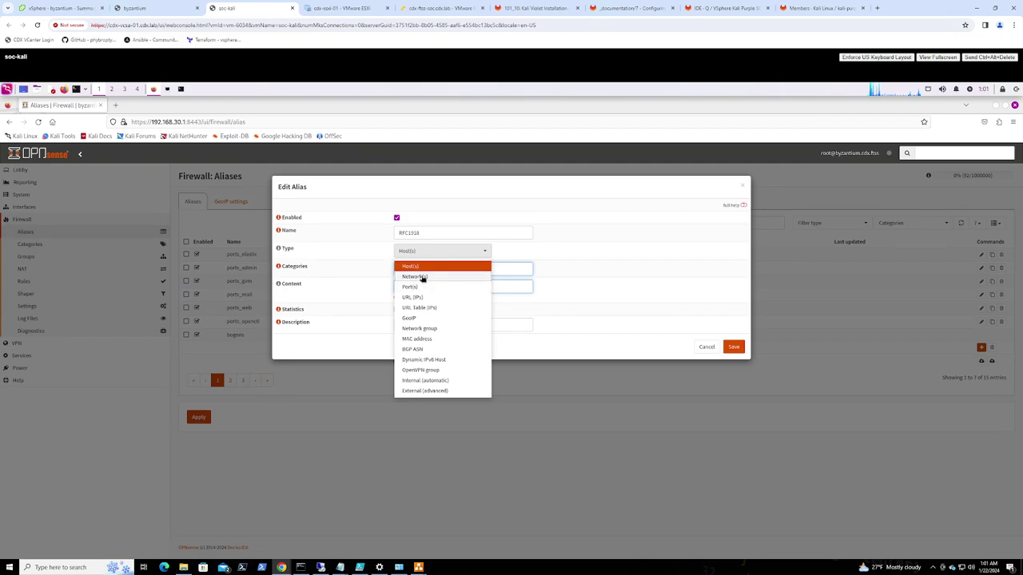
{"action": "left_click", "coordinate": [422, 277]}
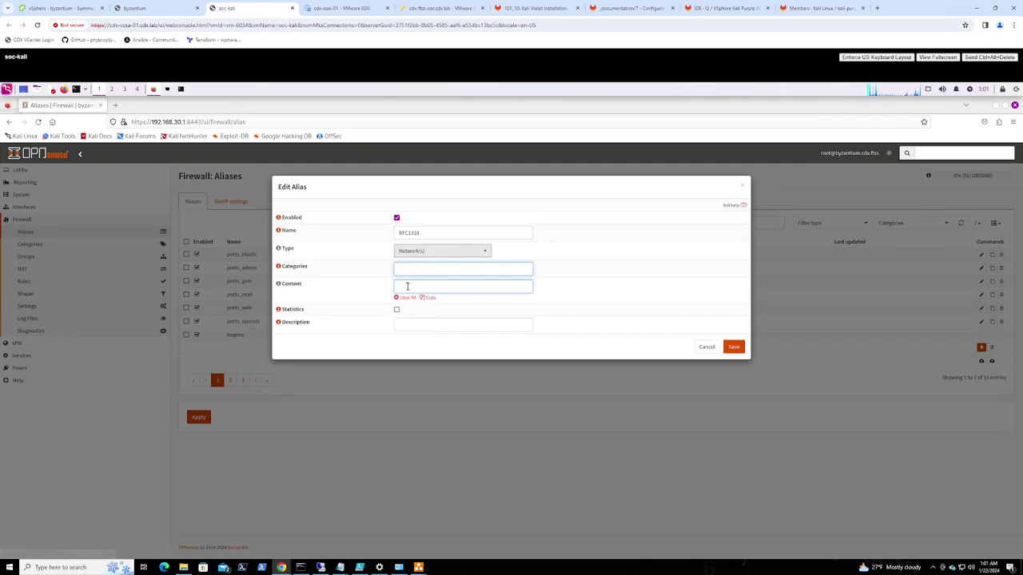
Enter networks 192.168.0.0/16, 10.0.0.0/8, 127.0.0.0/8, 172.16.0.0/12 and 100.64.0.0/10
{"action": "left_click", "coordinate": [403, 287]}
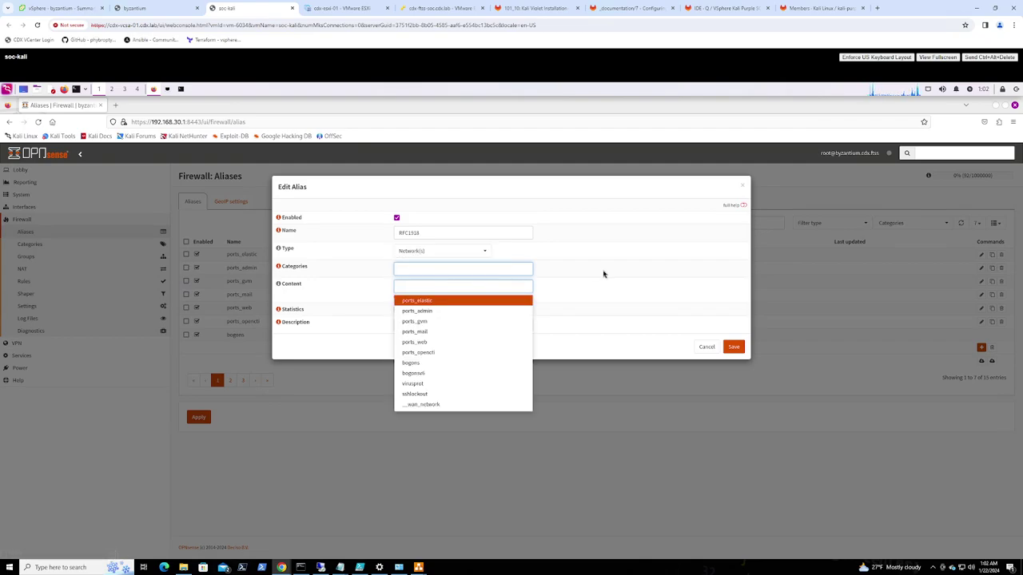
{"action": "type", "text": "192.168."}
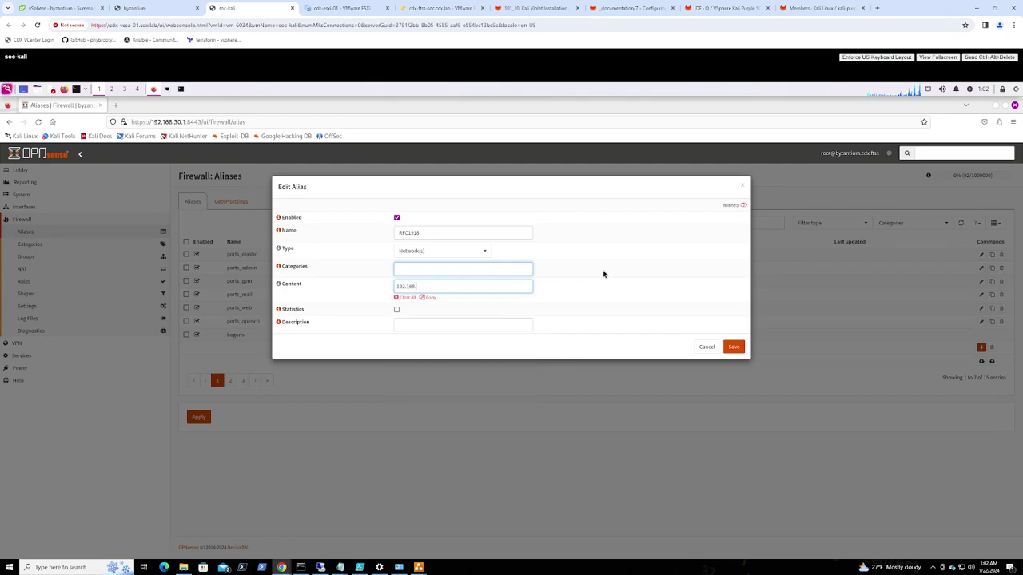
{"action": "type", "text": "0.0/16"}
{"action": "key", "text": "Return"}
{"action": "type", "text": "10.0.0."}
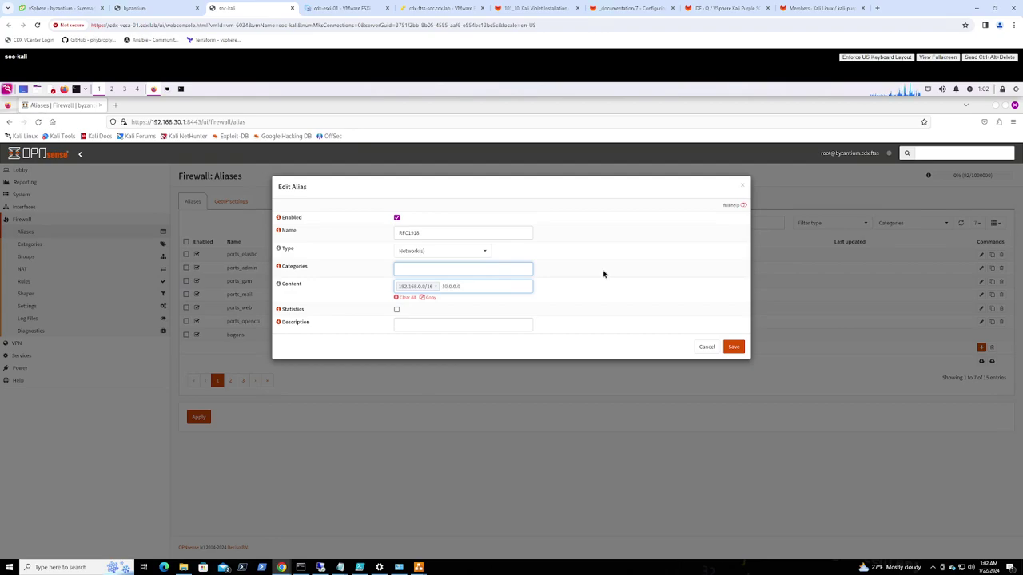
{"action": "type", "text": "0/8"}
{"action": "key", "text": "Return"}
{"action": "type", "text": "127.0.0.0"}
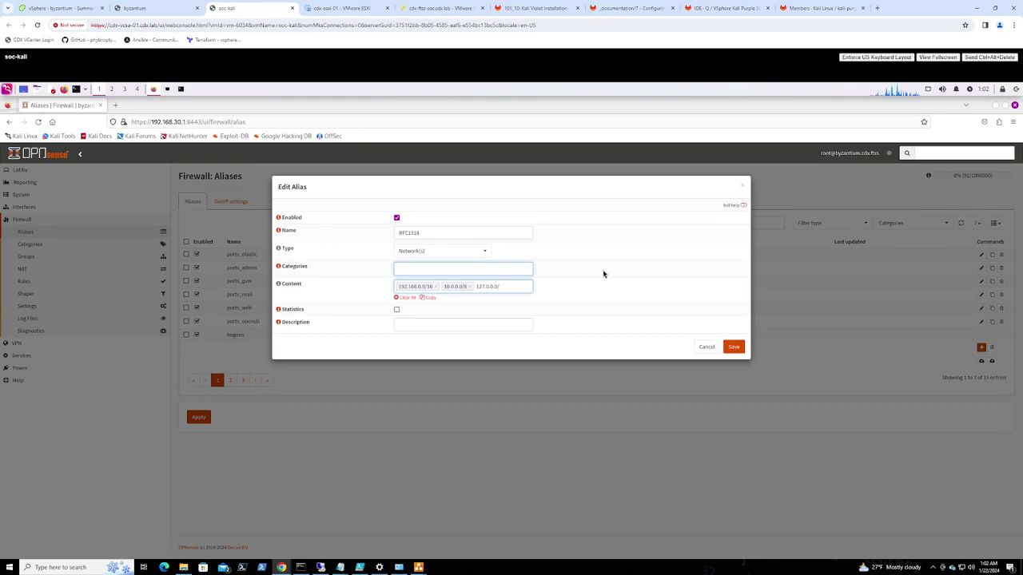
{"action": "type", "text": "/8"}
{"action": "key", "text": "Return"}
{"action": "type", "text": "172.16"}
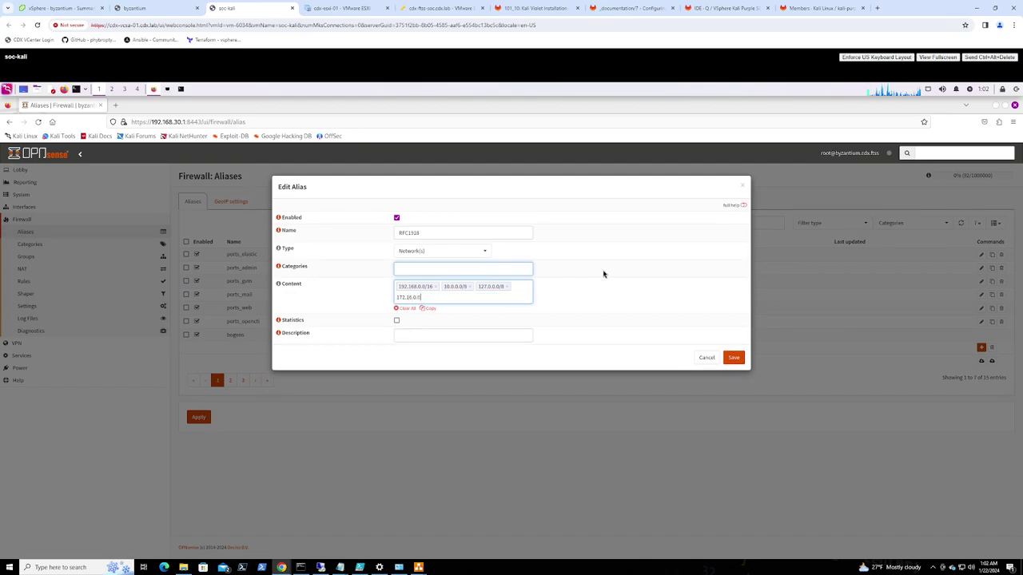
{"action": "type", "text": ".0.0/12"}
{"action": "key", "text": "Return"}
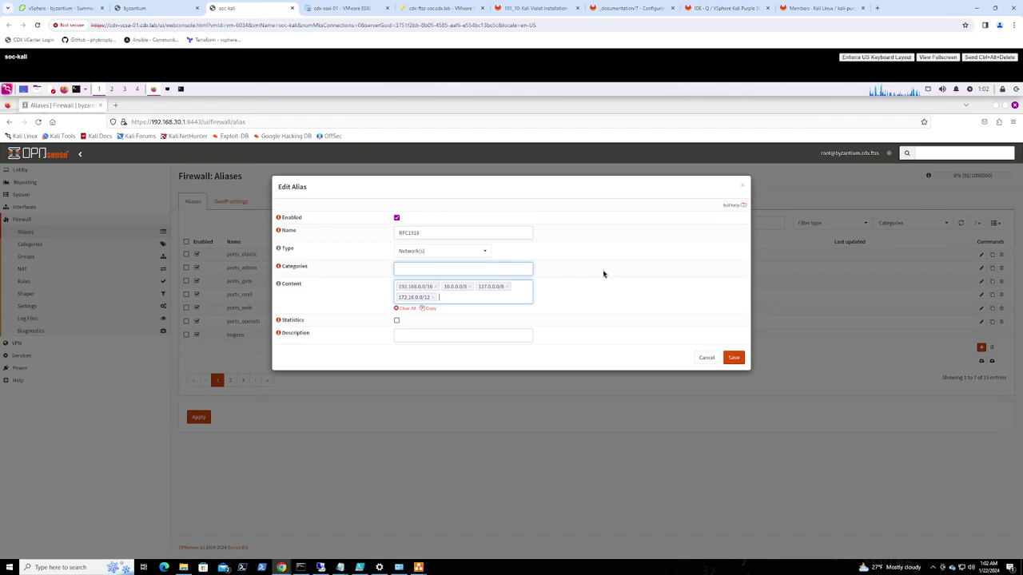
{"action": "type", "text": "100.64.0.0/10"}
{"action": "key", "text": "Return"}
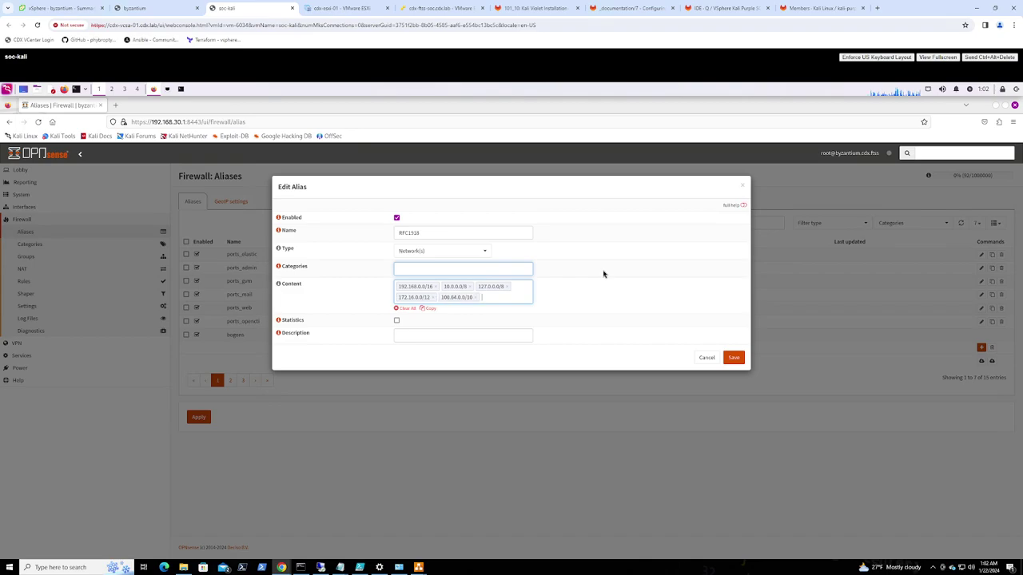
Describe the alias 'Private/Carrier-Grade NAT Networks' and save it
{"action": "left_click", "coordinate": [425, 335]}
{"action": "type", "text": "Private/Carr"}
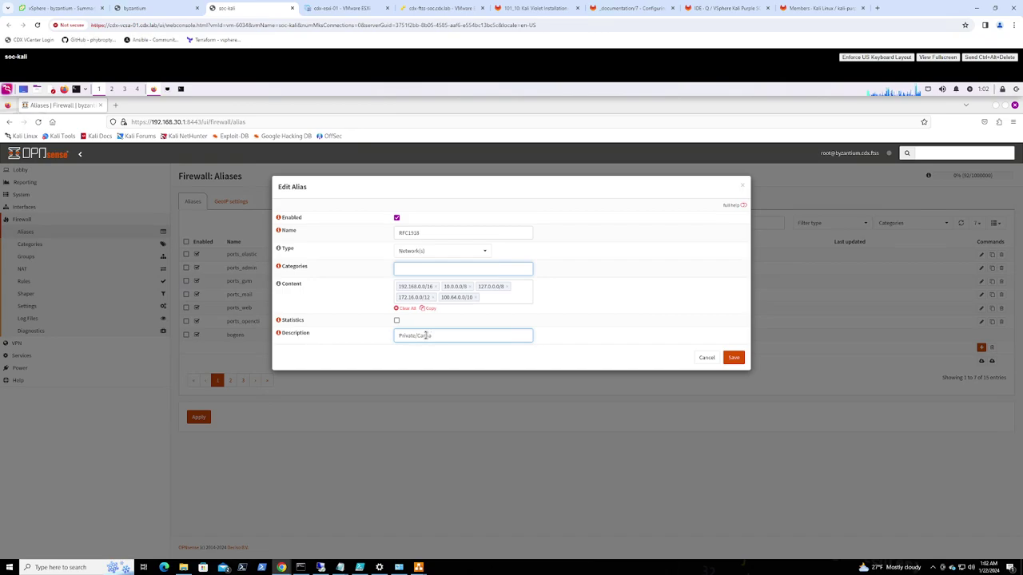
{"action": "type", "text": "ier-Grade NAT Netwo"}
{"action": "key", "text": "BackSpace"}
{"action": "key", "text": "BackSpace"}
{"action": "key", "text": "BackSpace"}
{"action": "type", "text": "works"}
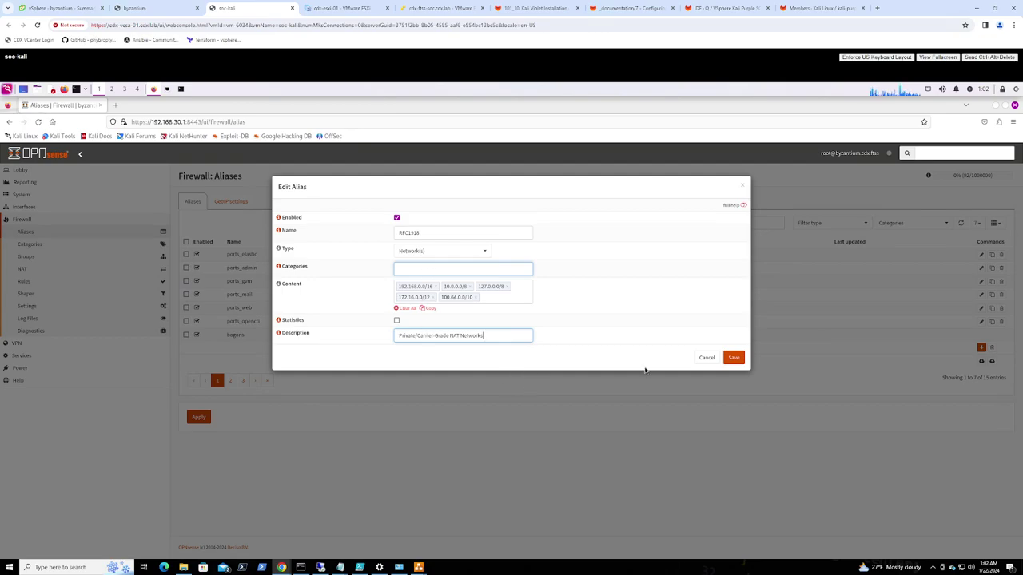
{"action": "left_click", "coordinate": [732, 358]}
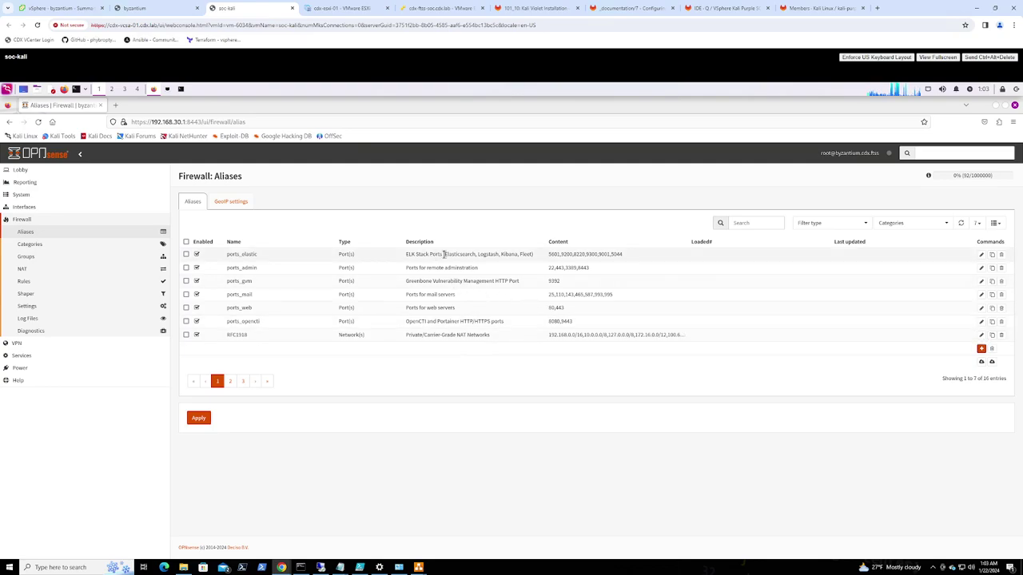
Clone RFC1918 as SSN and remove all five copied networks
{"action": "left_click", "coordinate": [991, 335]}
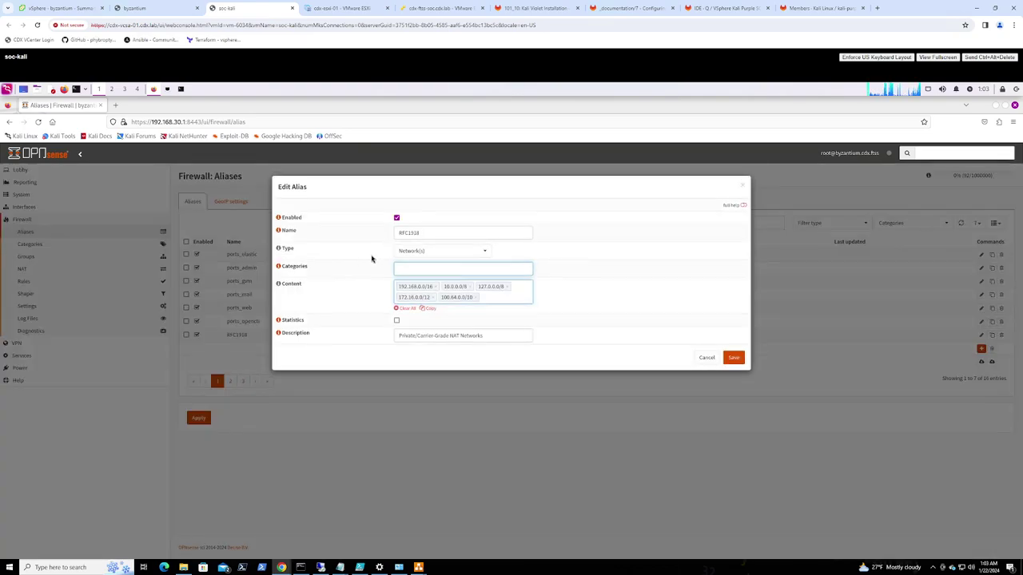
{"action": "left_click", "coordinate": [324, 230]}
{"action": "type", "text": "SSN"}
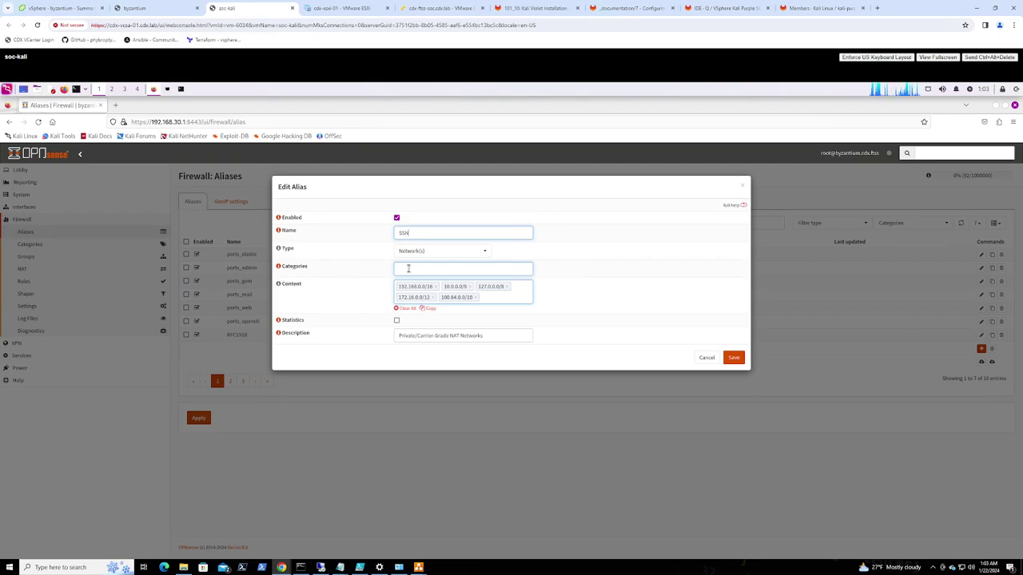
{"action": "left_click", "coordinate": [435, 286]}
{"action": "left_click", "coordinate": [424, 286]}
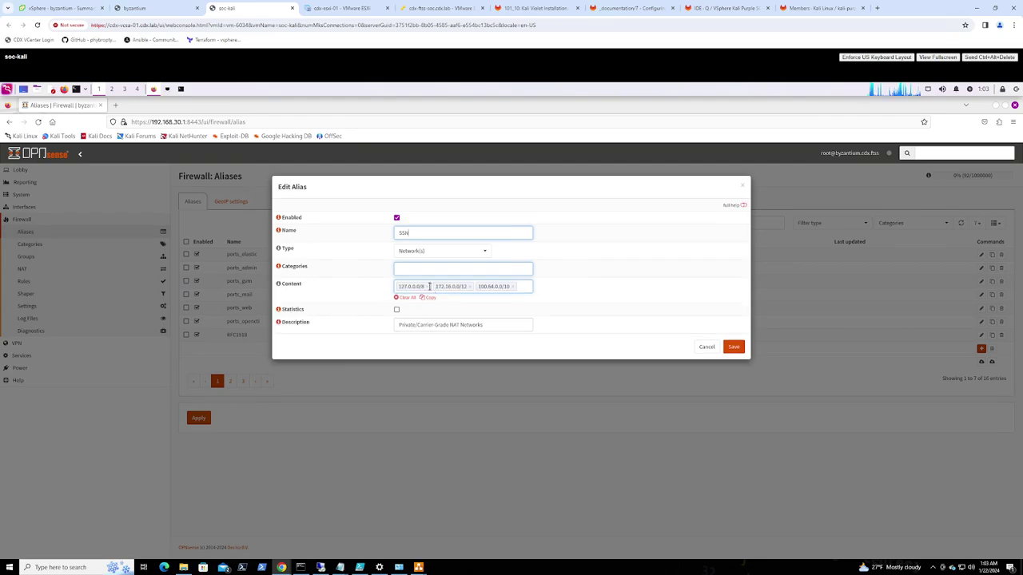
{"action": "left_click", "coordinate": [427, 286]}
{"action": "left_click", "coordinate": [434, 286]}
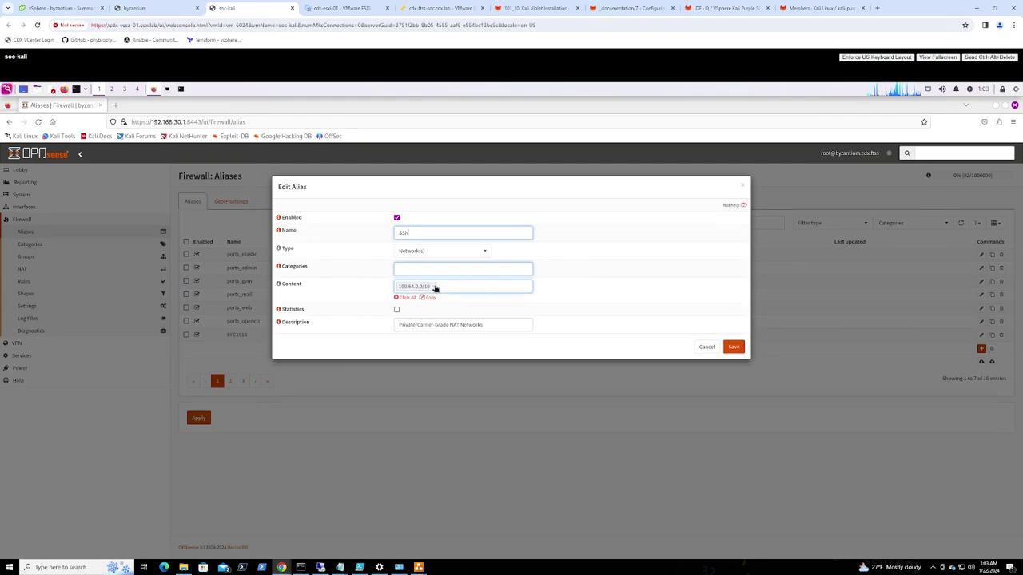
{"action": "left_click", "coordinate": [434, 286]}
Set the content to 192.168.30.0/24, describe it 'Secure Server Network', and save
{"action": "left_click", "coordinate": [423, 286]}
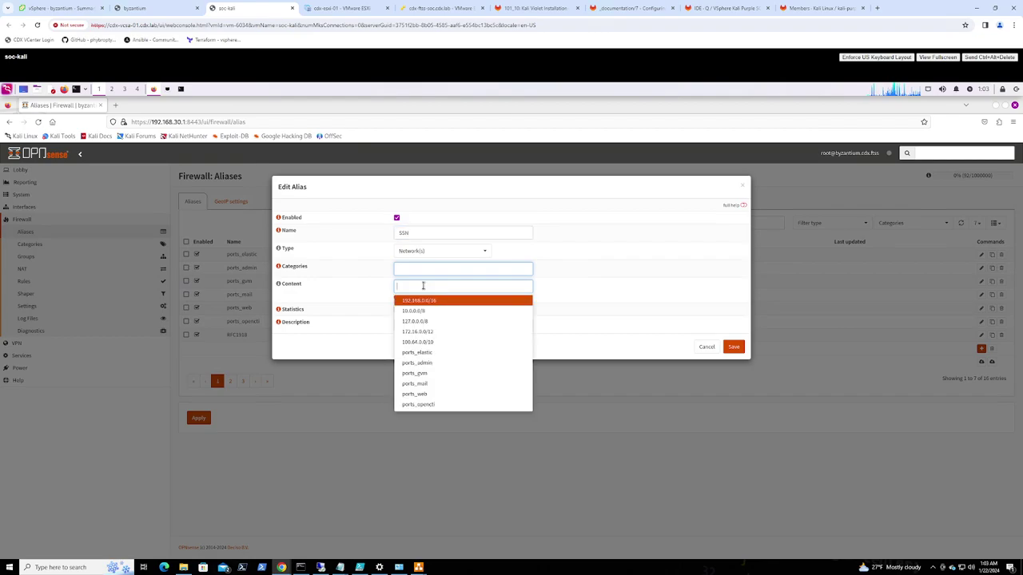
{"action": "type", "text": "192.168.30.0/24"}
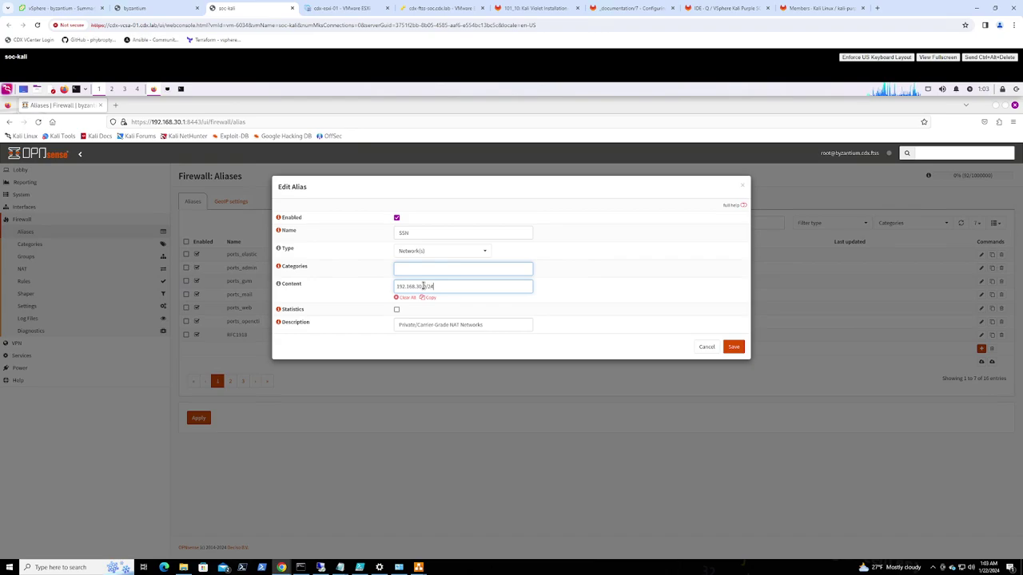
{"action": "triple_click", "coordinate": [487, 326]}
{"action": "type", "text": "Secure Server Network"}
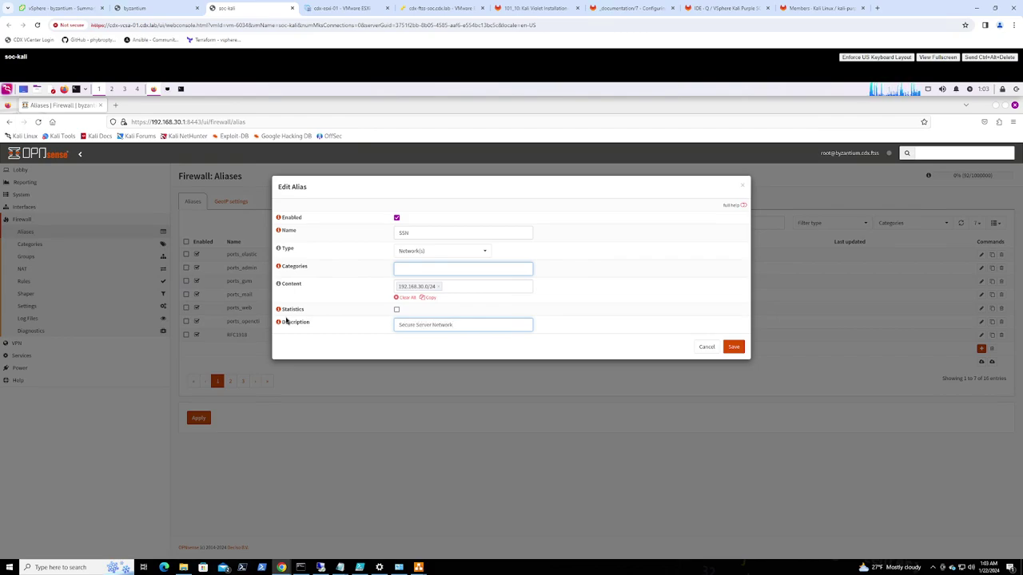
{"action": "left_click", "coordinate": [731, 348]}
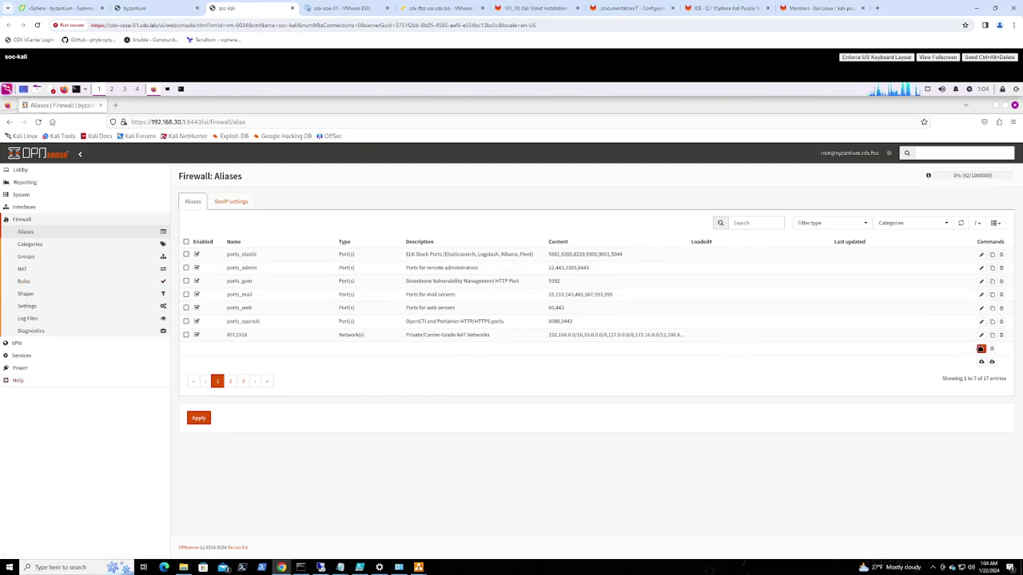
Start another new alias with the cursor in its empty Name field
{"action": "left_click", "coordinate": [981, 348]}
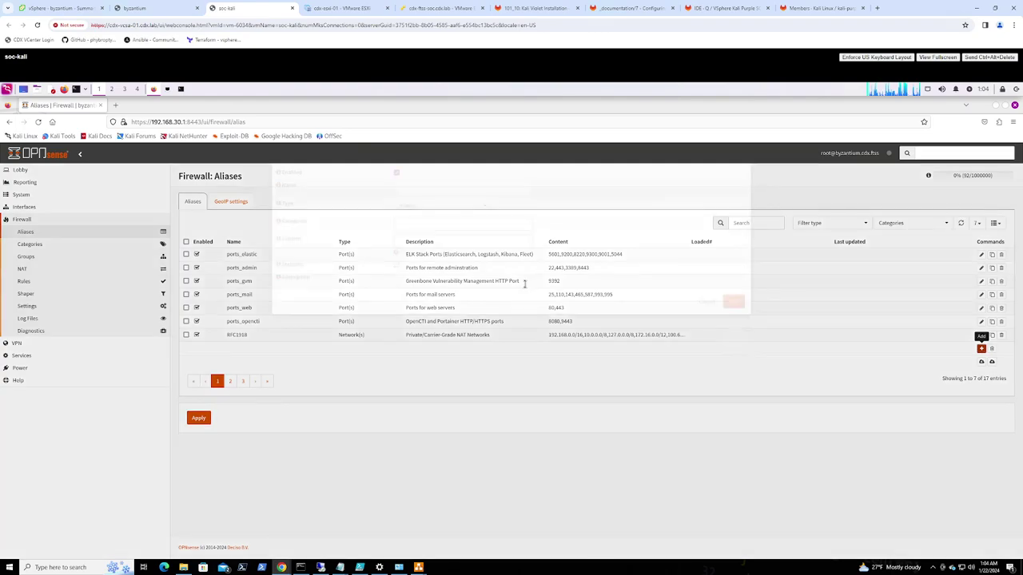
{"action": "left_click", "coordinate": [417, 230]}
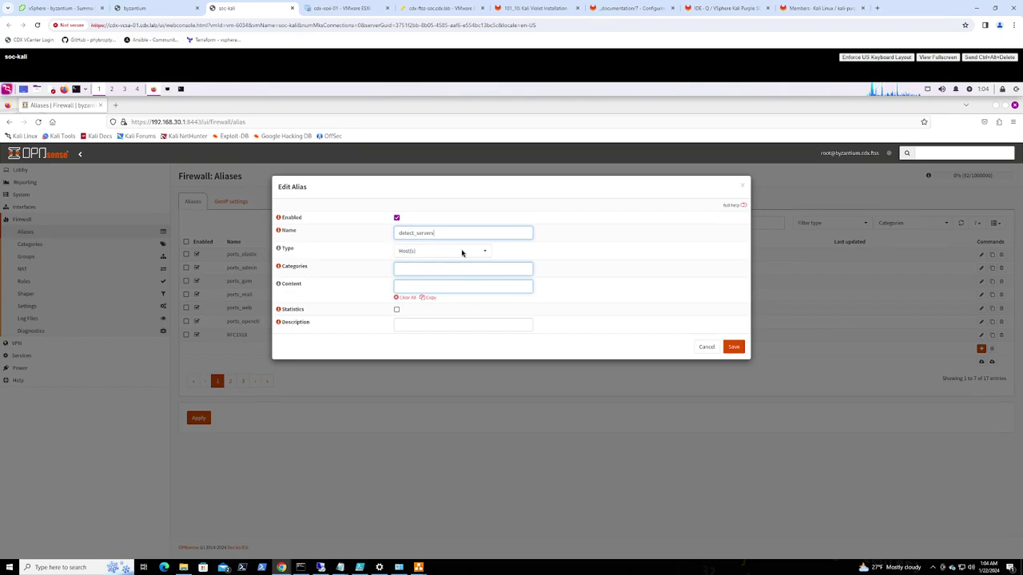
Enter 192.168.30.5 as the alias content, clearing the address mistakenly put in Categories
{"action": "left_click", "coordinate": [429, 268]}
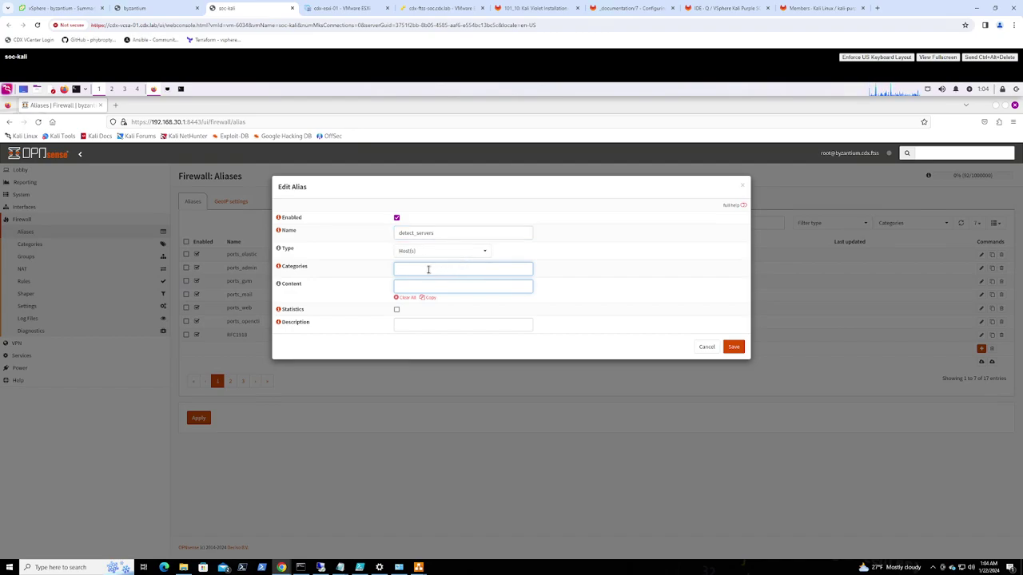
{"action": "type", "text": "192.168.30.5"}
{"action": "key", "text": "ctrl+a"}
{"action": "key", "text": "BackSpace"}
{"action": "left_click", "coordinate": [424, 285]}
{"action": "type", "text": "192.168"}
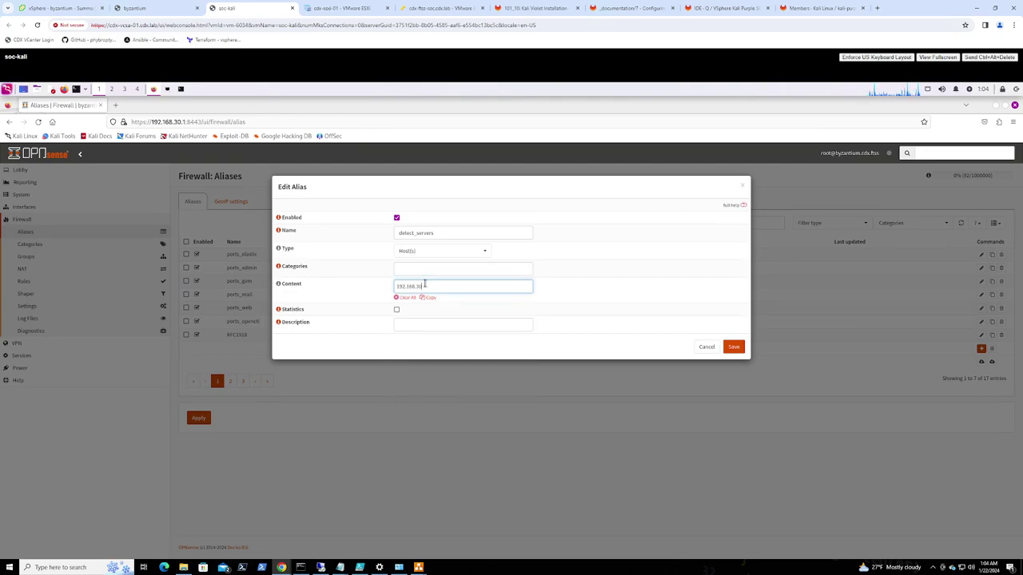
{"action": "type", "text": ".30.5"}
{"action": "key", "text": "Return"}
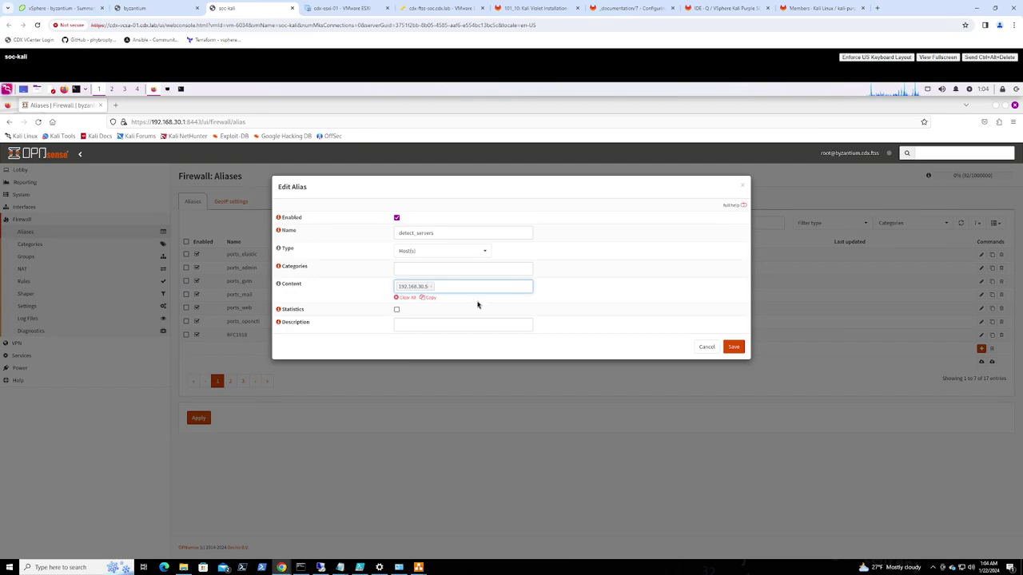
Describe the alias as 'DETECT Servers' and save it
{"action": "left_click", "coordinate": [432, 322]}
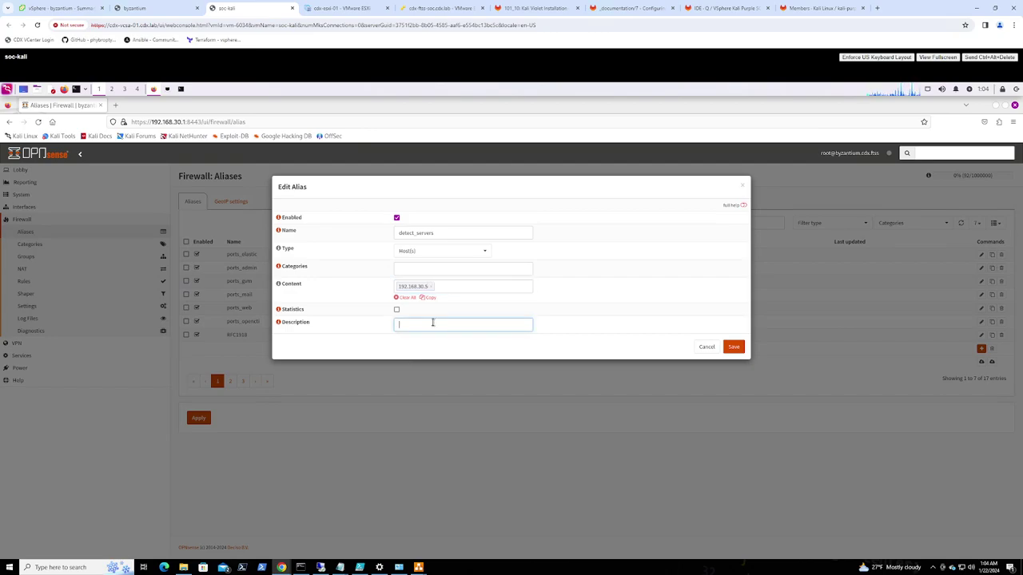
{"action": "type", "text": "DETECT SERVERS"}
{"action": "key", "text": "BackSpace"}
{"action": "key", "text": "BackSpace"}
{"action": "key", "text": "BackSpace"}
{"action": "key", "text": "BackSpace"}
{"action": "type", "text": "ervers"}
{"action": "left_click", "coordinate": [738, 350]}
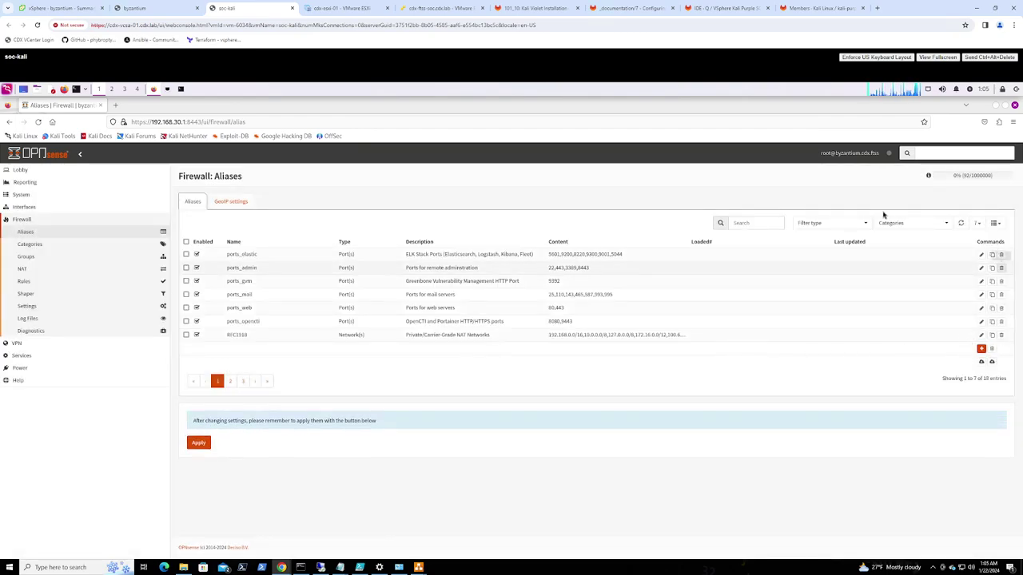
Clone the detect_servers alias from page 2 and rename the copy to respond_servers
{"action": "left_click", "coordinate": [231, 381]}
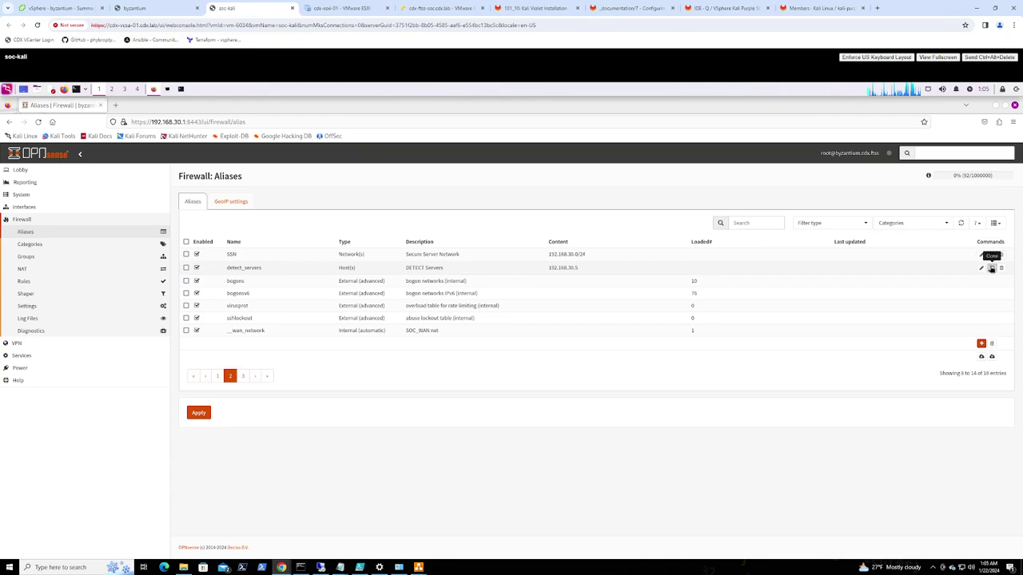
{"action": "double_click", "coordinate": [298, 273]}
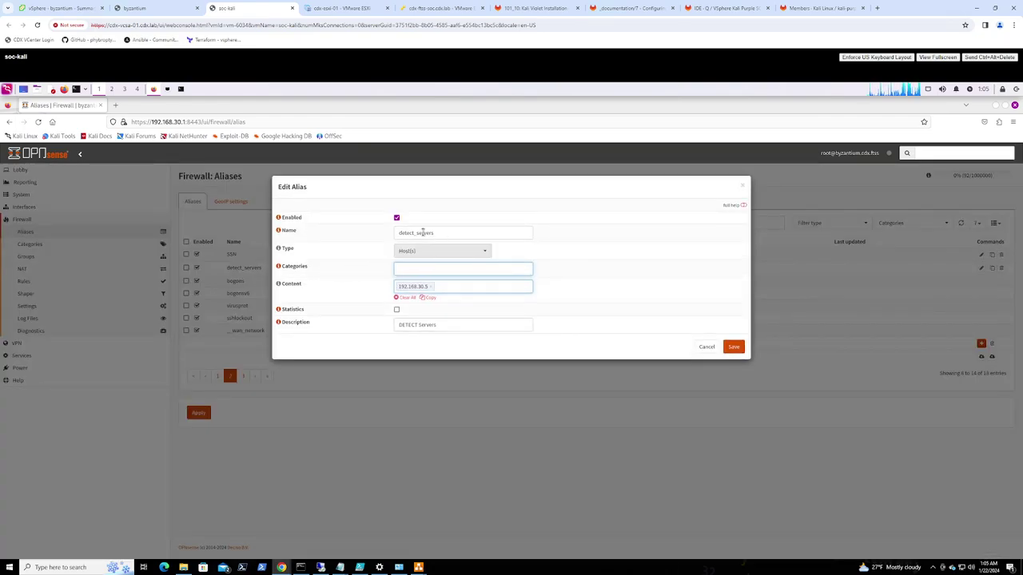
{"action": "left_click_drag", "start_coordinate": [415, 232], "coordinate": [379, 232]}
{"action": "type", "text": "respond"}
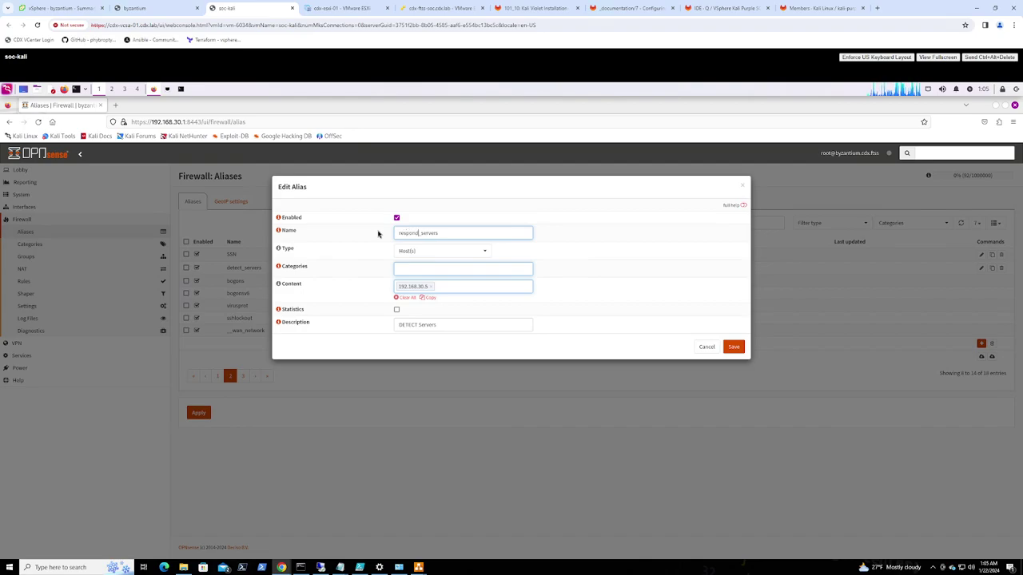
Change the content to 192.168.30.3 and the description to 'RESPOND Servers', then save
{"action": "left_click", "coordinate": [431, 286]}
{"action": "left_click", "coordinate": [424, 286]}
{"action": "type", "text": "1"}
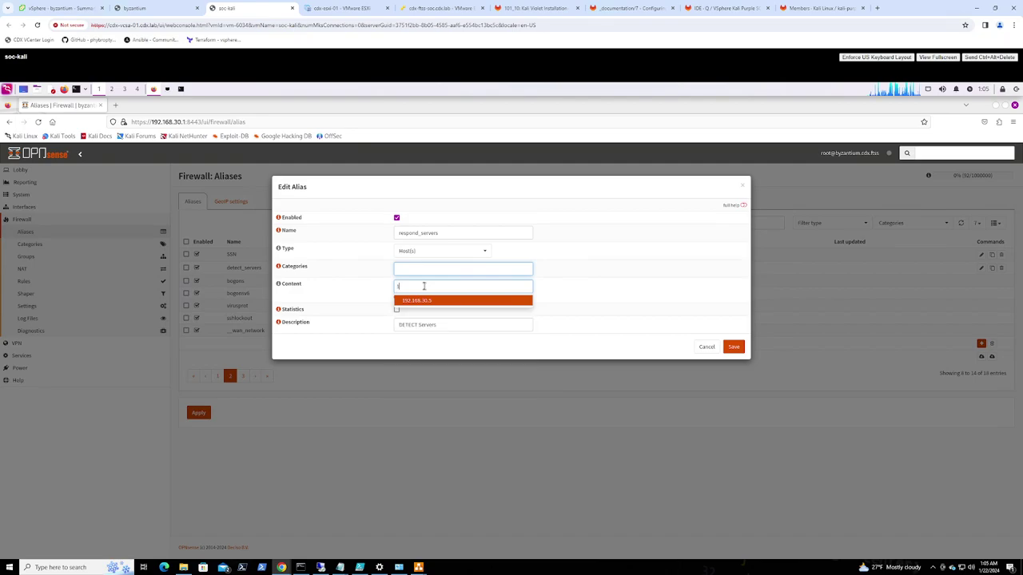
{"action": "type", "text": "92.1688"}
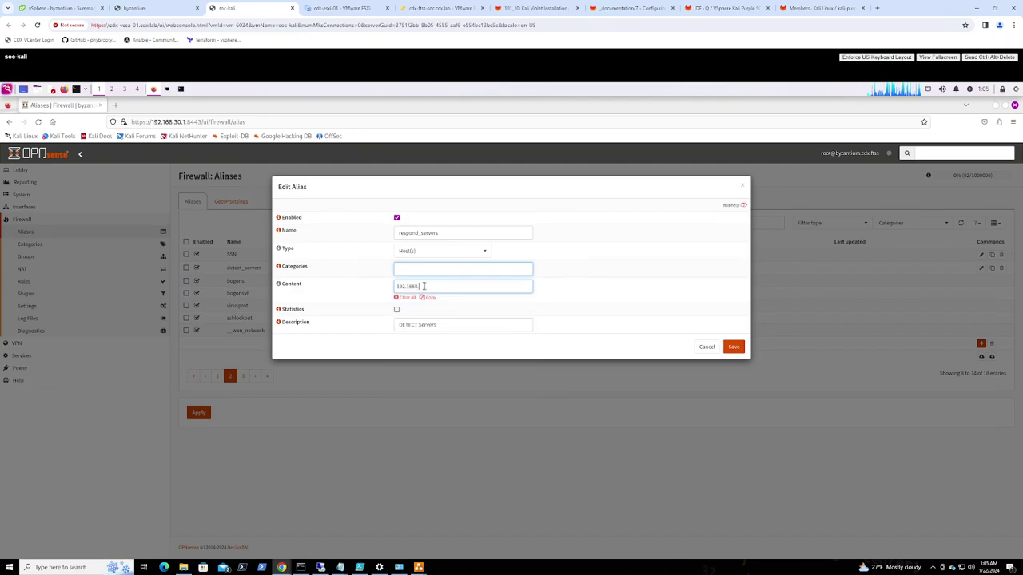
{"action": "key", "text": "BackSpace"}
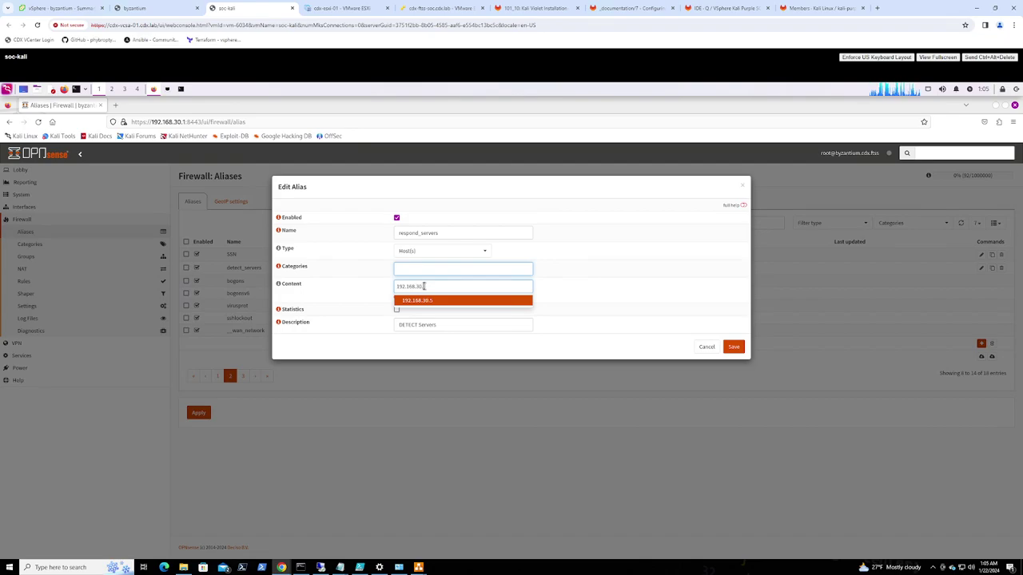
{"action": "type", "text": ".30.3"}
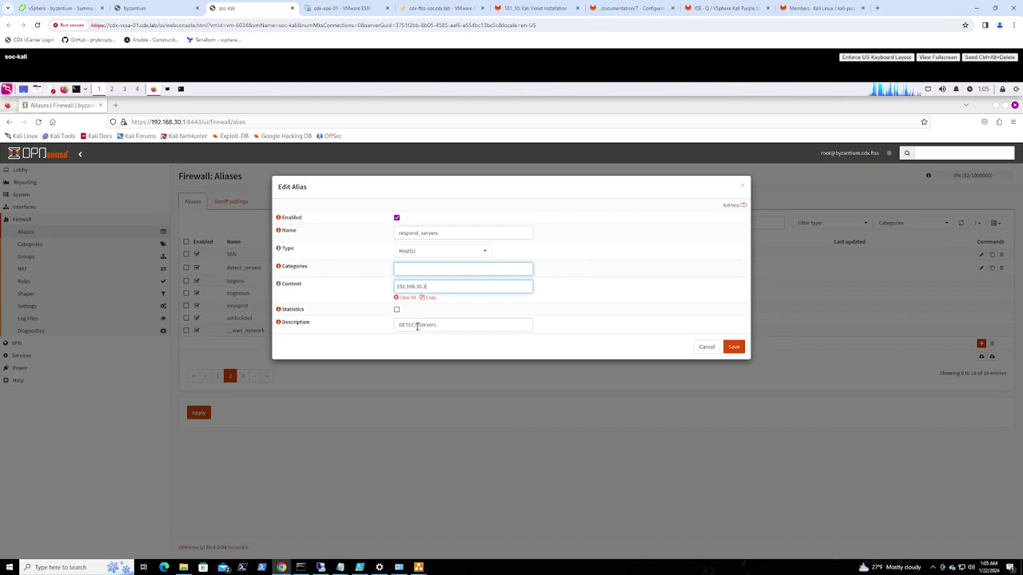
{"action": "double_click", "coordinate": [399, 326]}
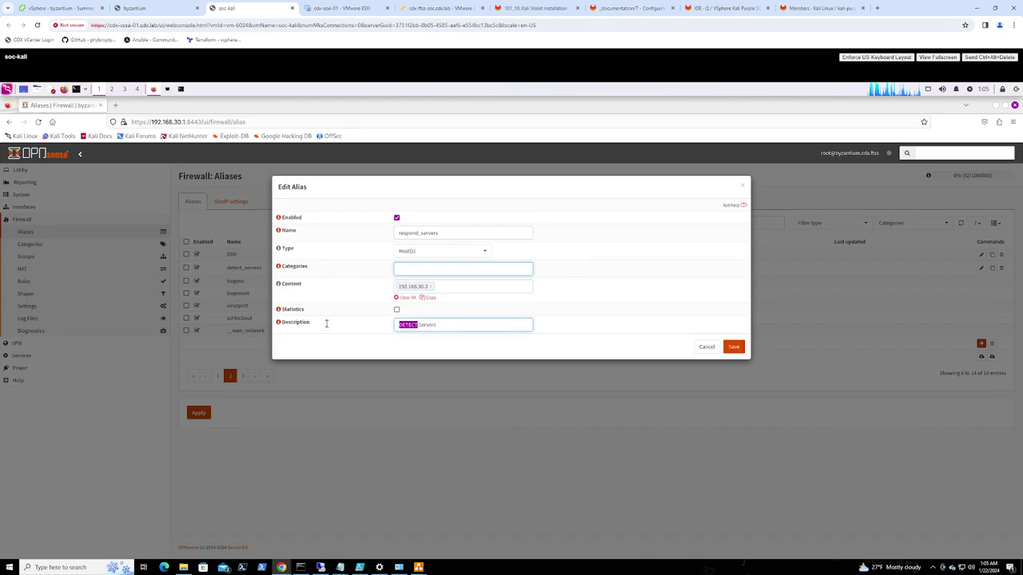
{"action": "type", "text": "RESPOND"}
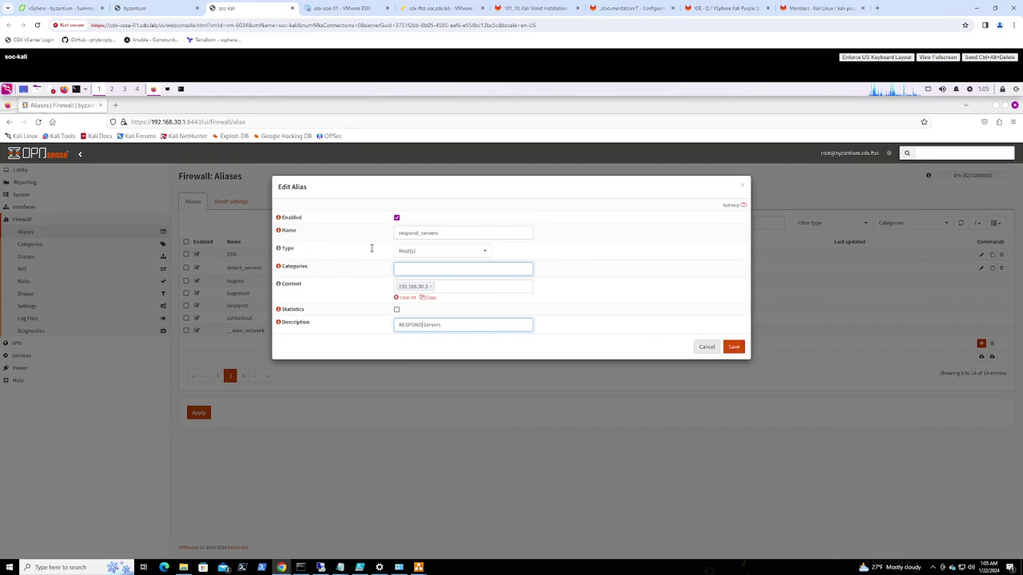
{"action": "left_click", "coordinate": [733, 346]}
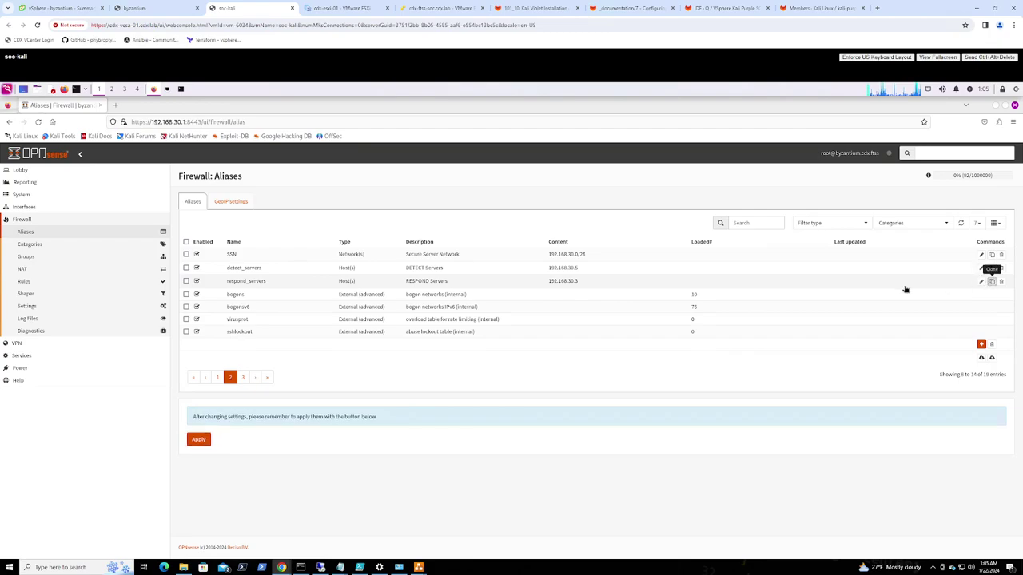
Clone the respond_servers alias and rename the copy to identify_servers
{"action": "double_click", "coordinate": [449, 281]}
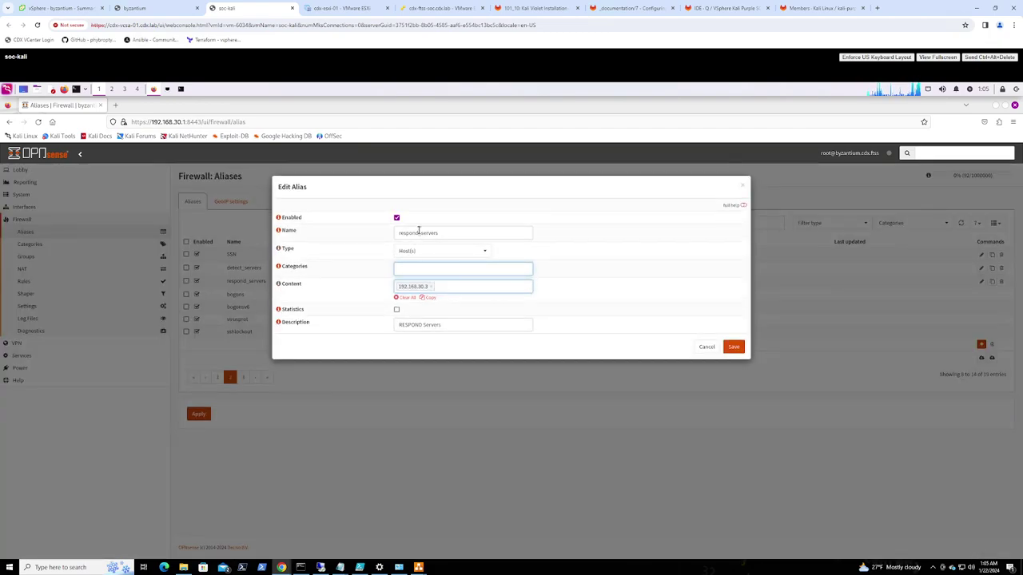
{"action": "left_click", "coordinate": [415, 232]}
{"action": "left_click_drag", "start_coordinate": [360, 230], "coordinate": [355, 231]}
{"action": "type", "text": "identify"}
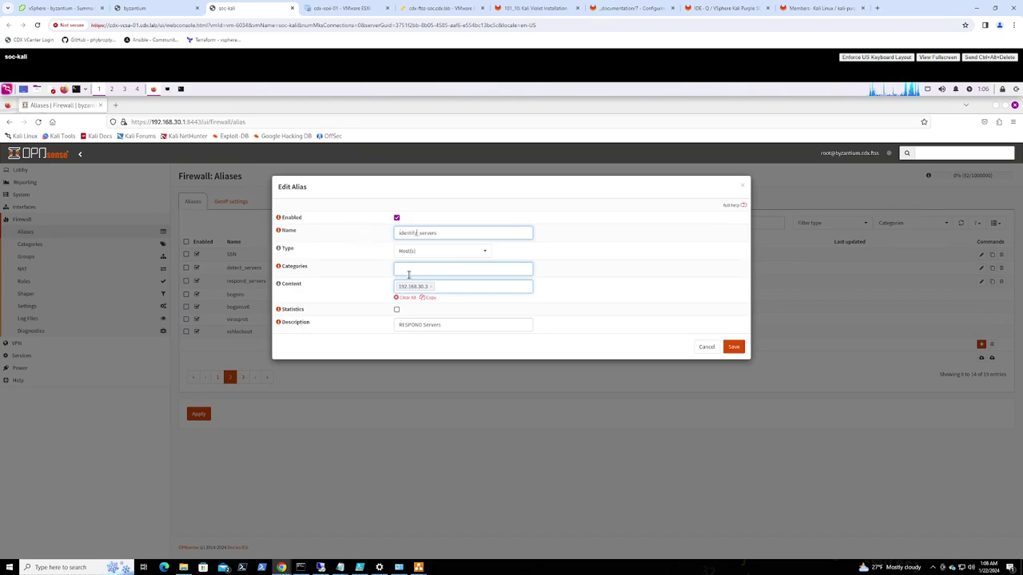
Change the content to 192.168.30.7 and the description to 'IDENTIFY Servers', then save
{"action": "left_click", "coordinate": [431, 286]}
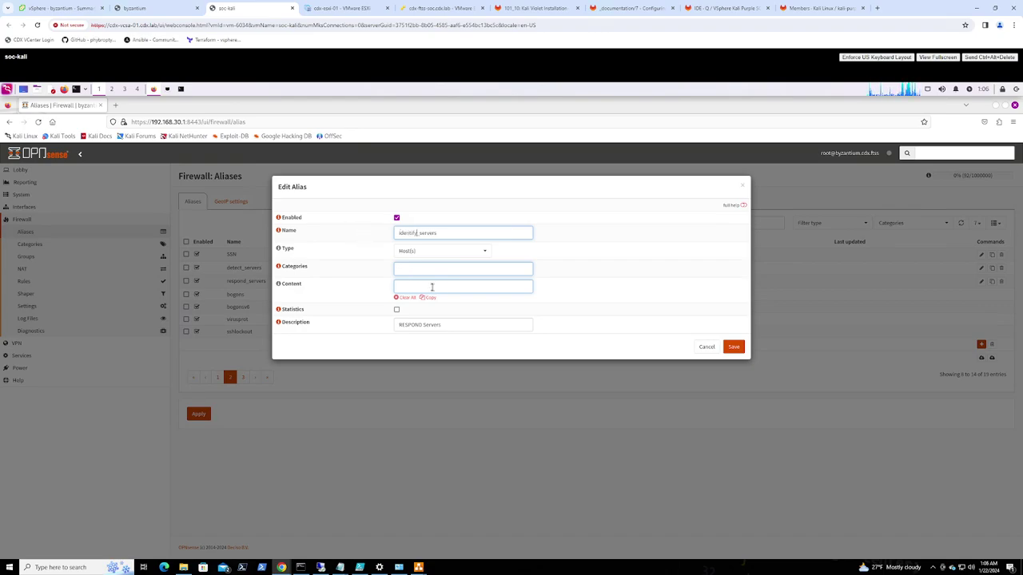
{"action": "left_click", "coordinate": [431, 286]}
{"action": "type", "text": "192.16"}
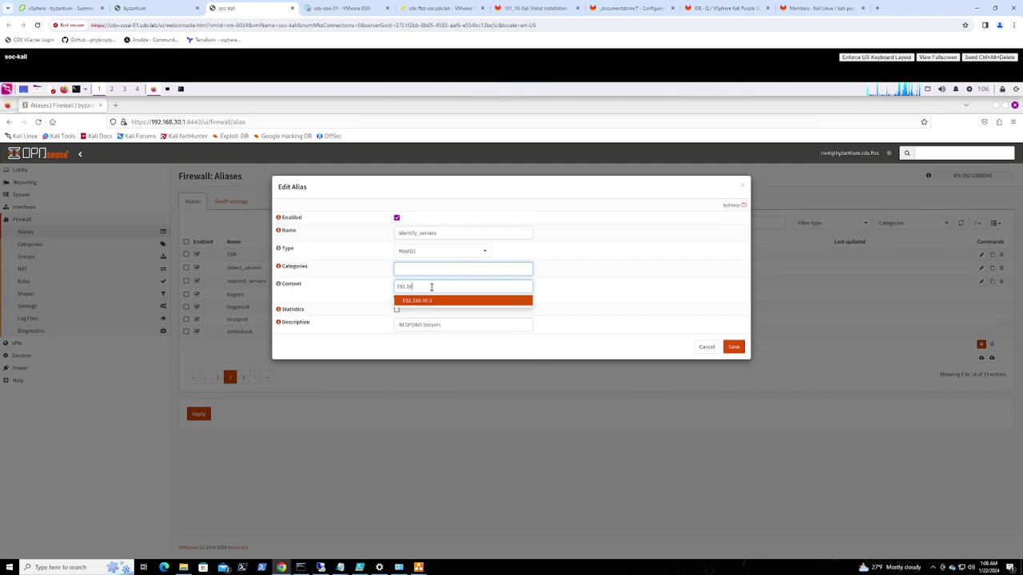
{"action": "type", "text": "8.30.7"}
{"action": "key", "text": "Return"}
{"action": "left_click_drag", "start_coordinate": [422, 324], "coordinate": [356, 323]}
{"action": "type", "text": "IDENTIFY"}
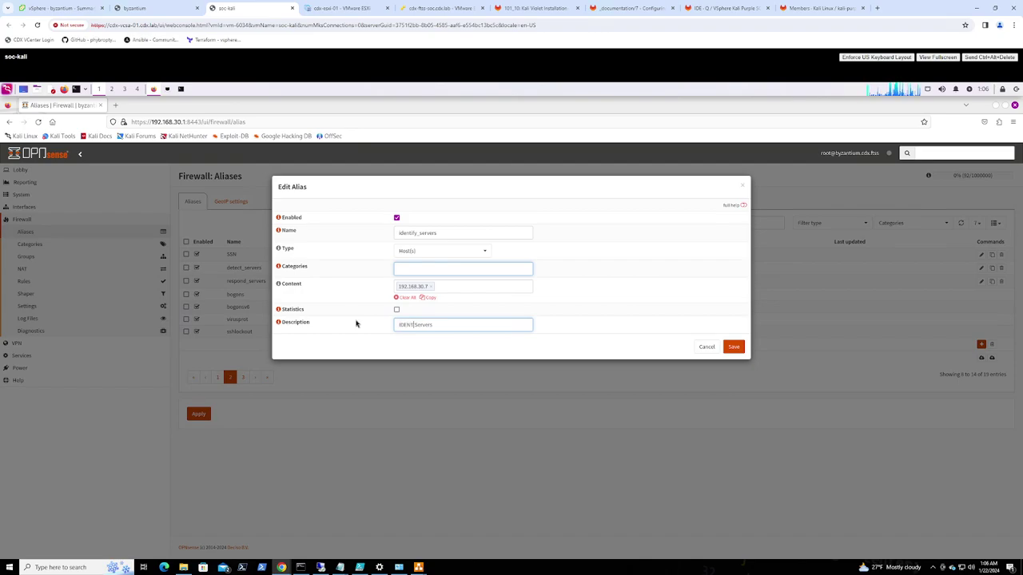
{"action": "left_click", "coordinate": [726, 347]}
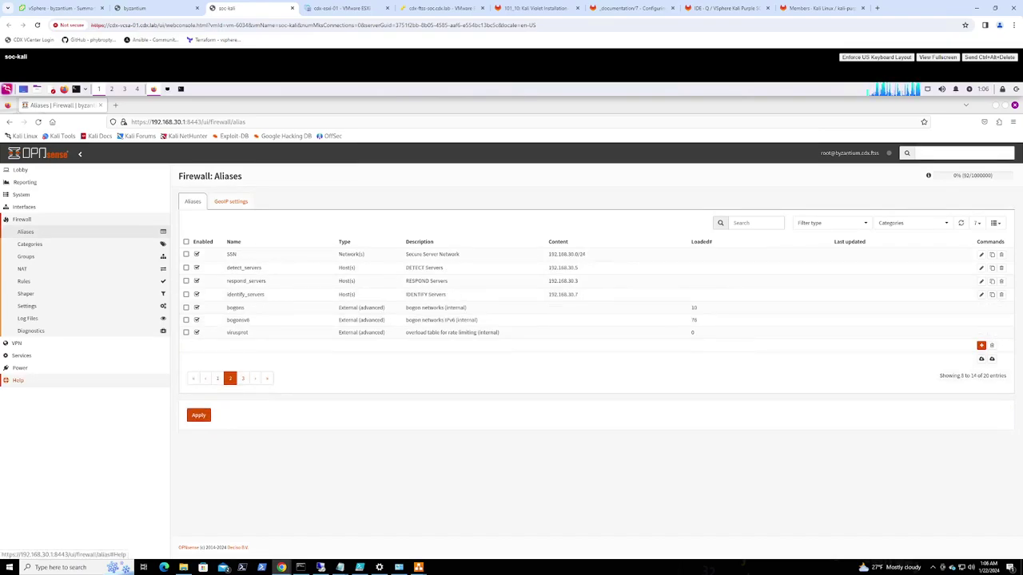
Apply the pending alias changes and go to the SOC_MGMT firewall rules
{"action": "left_click", "coordinate": [199, 415]}
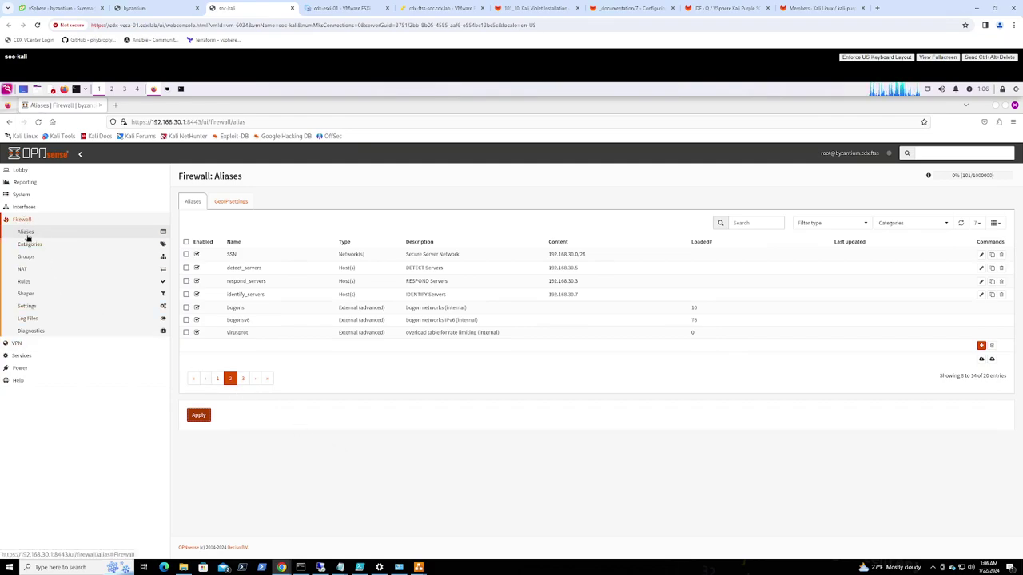
{"action": "left_click", "coordinate": [24, 281]}
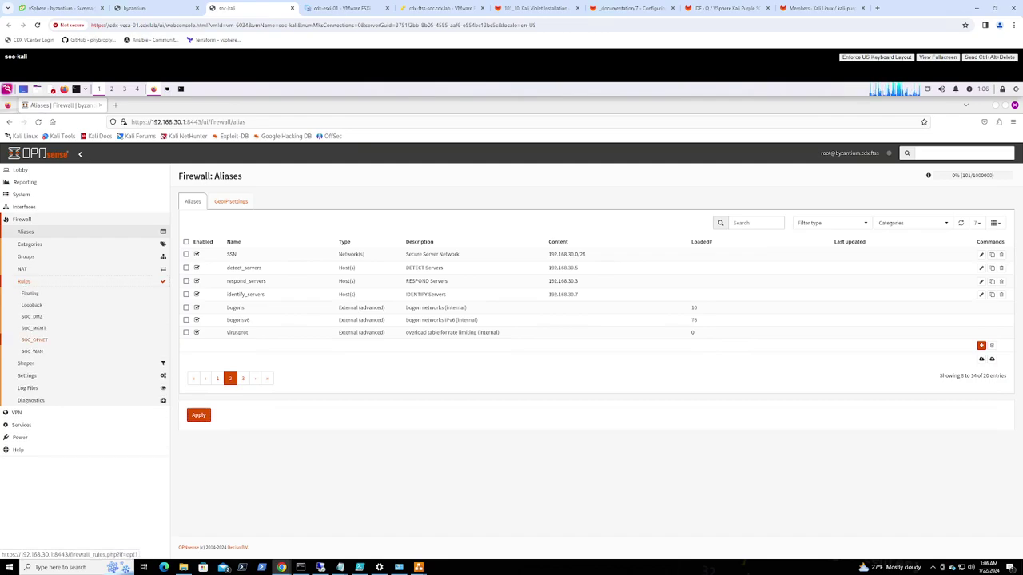
{"action": "left_click", "coordinate": [38, 329]}
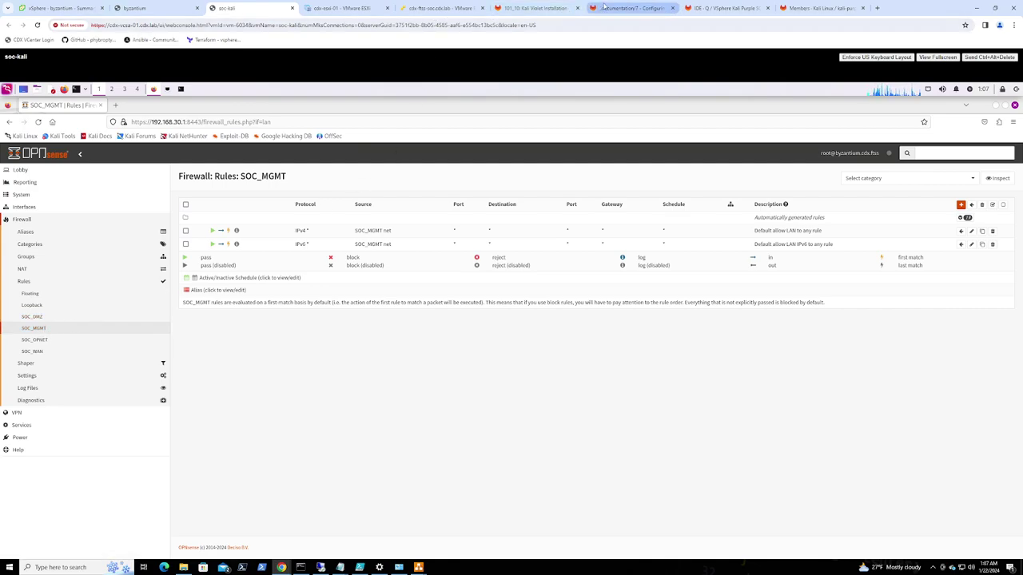
{"action": "left_click", "coordinate": [604, 7]}
{"action": "scroll", "coordinate": [481, 388], "scroll_direction": "down", "scroll_amount": 2}
{"action": "scroll", "coordinate": [481, 388], "scroll_direction": "down", "scroll_amount": 5}
{"action": "scroll", "coordinate": [484, 387], "scroll_direction": "down", "scroll_amount": 10}
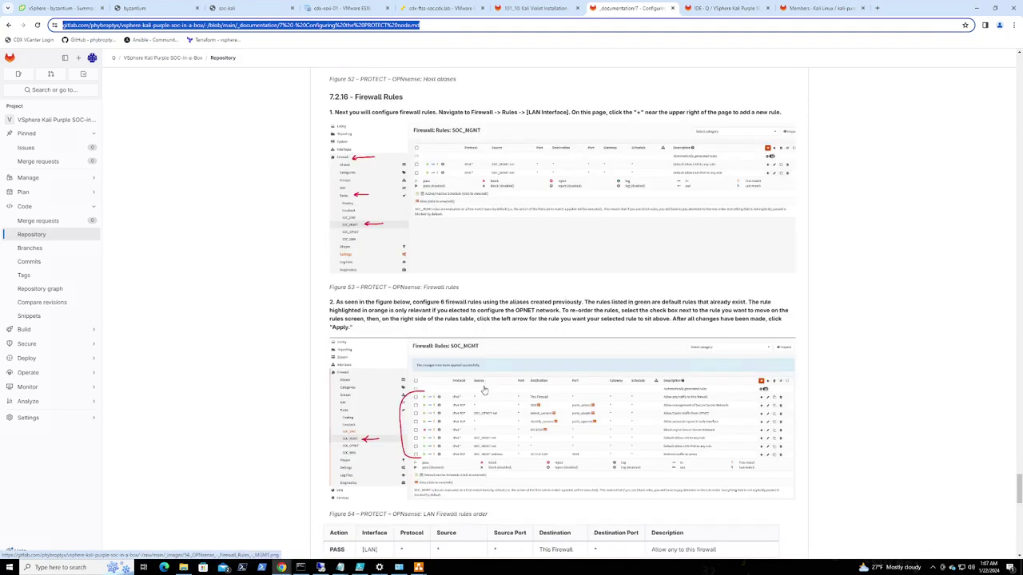
{"action": "scroll", "coordinate": [502, 371], "scroll_direction": "down", "scroll_amount": 4}
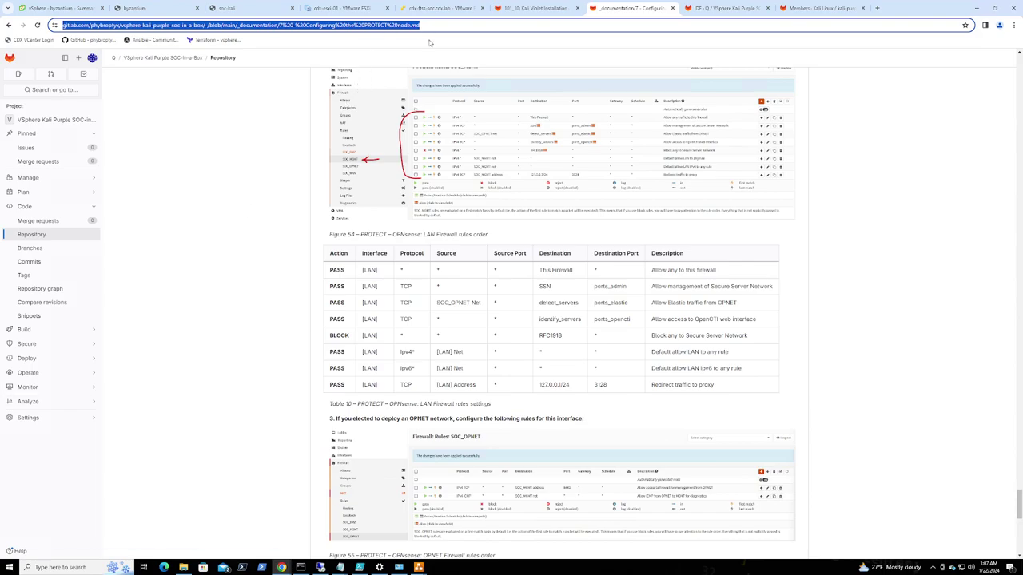
{"action": "left_click", "coordinate": [232, 9]}
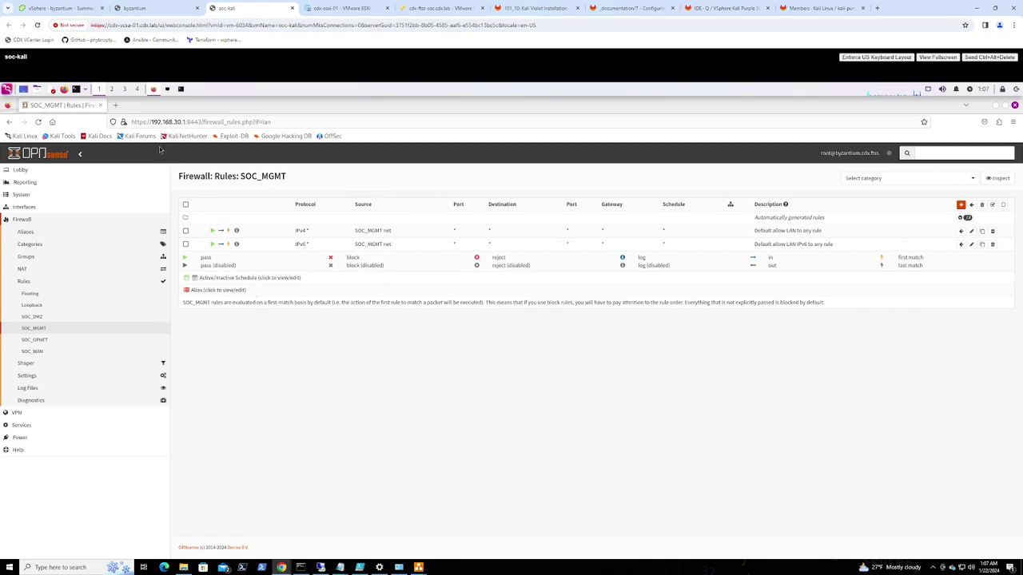
In a new tab, search Google for 'VSPhere Kali Purple SOC-in-a-Box gitlab'
{"action": "left_click", "coordinate": [117, 106]}
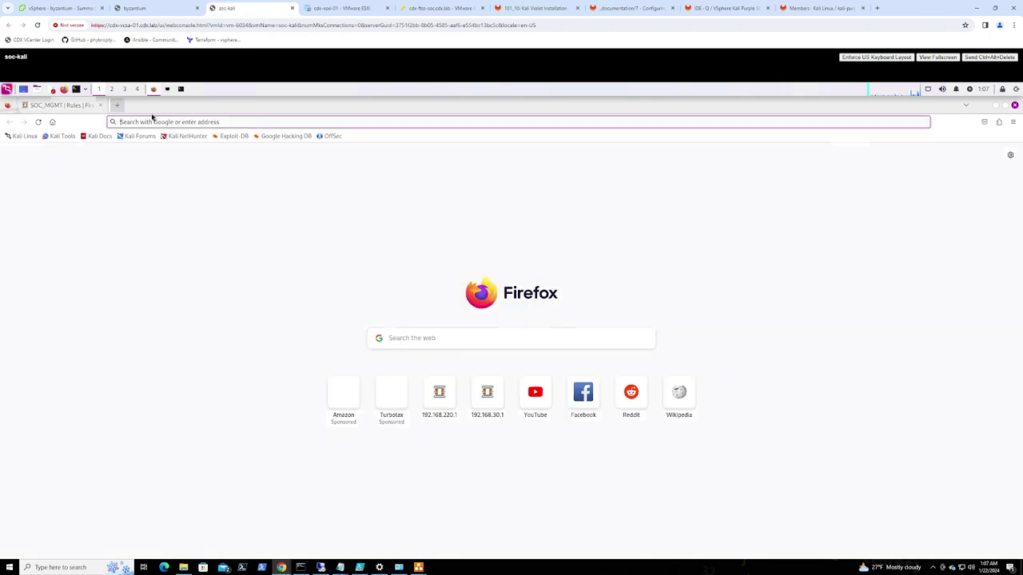
{"action": "left_click", "coordinate": [204, 122]}
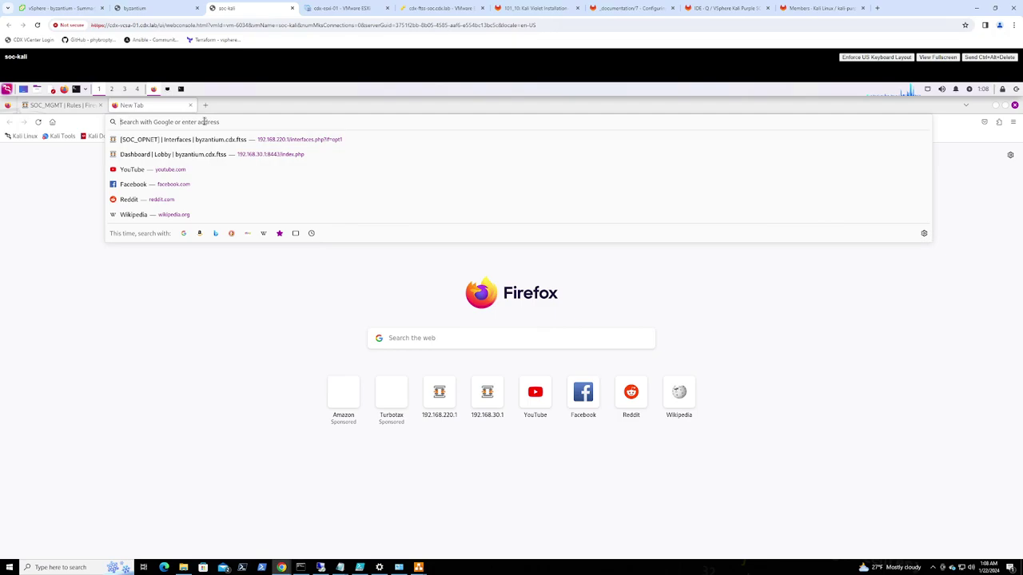
{"action": "type", "text": "google.com"}
{"action": "key", "text": "Return"}
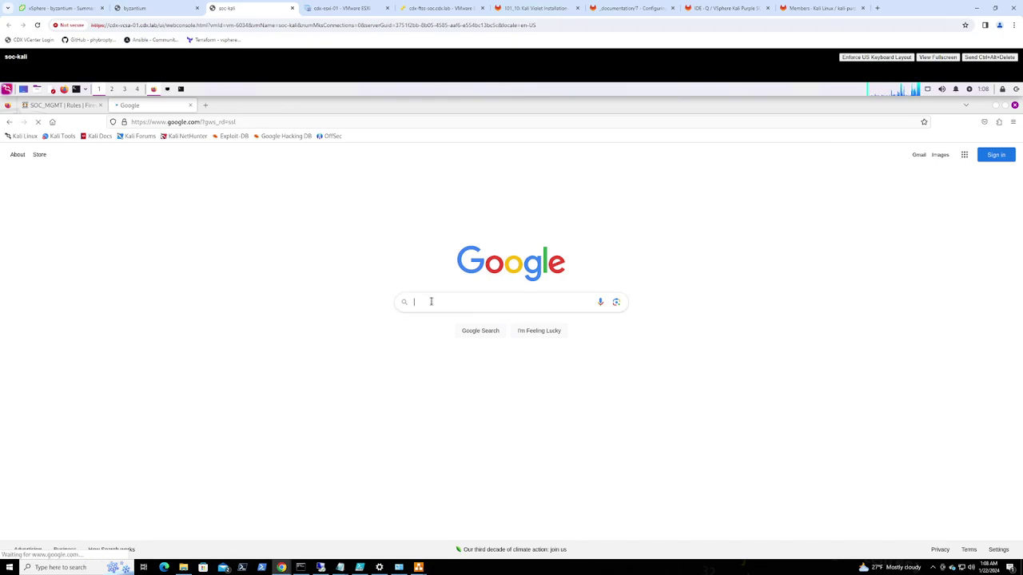
{"action": "left_click", "coordinate": [430, 301]}
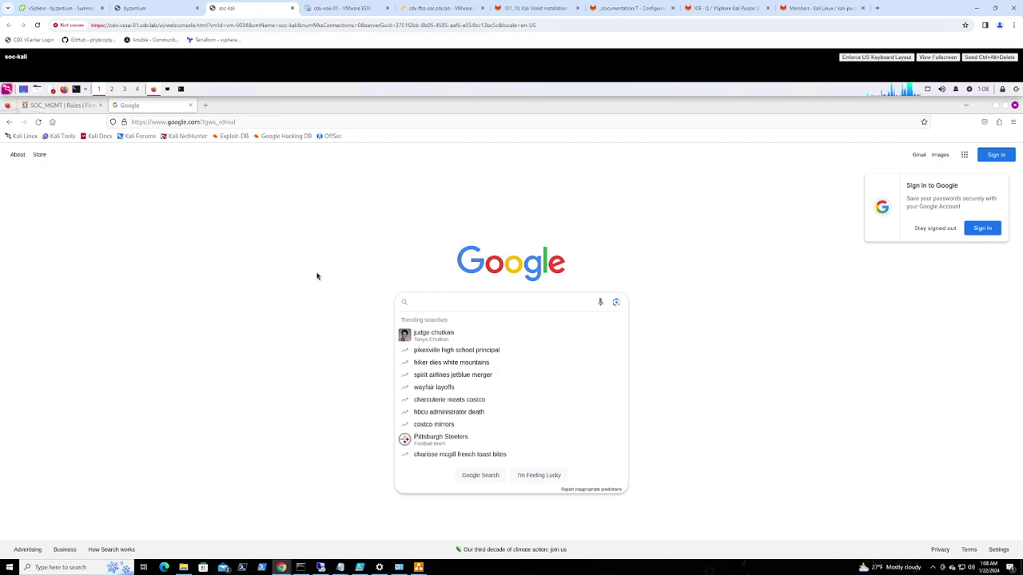
{"action": "type", "text": "VSP"}
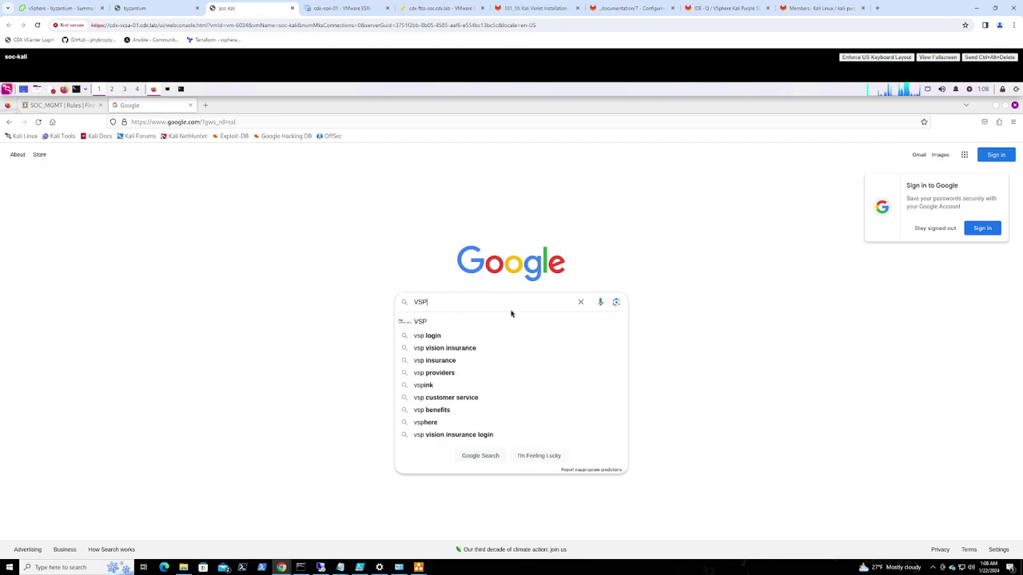
{"action": "type", "text": "here Kali Purple S"}
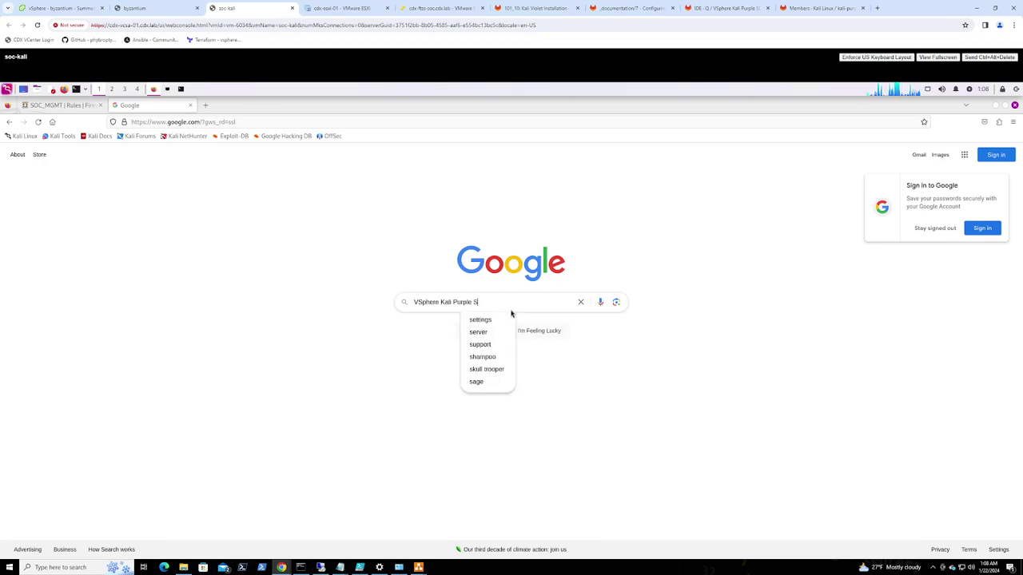
{"action": "type", "text": "OC-in-"}
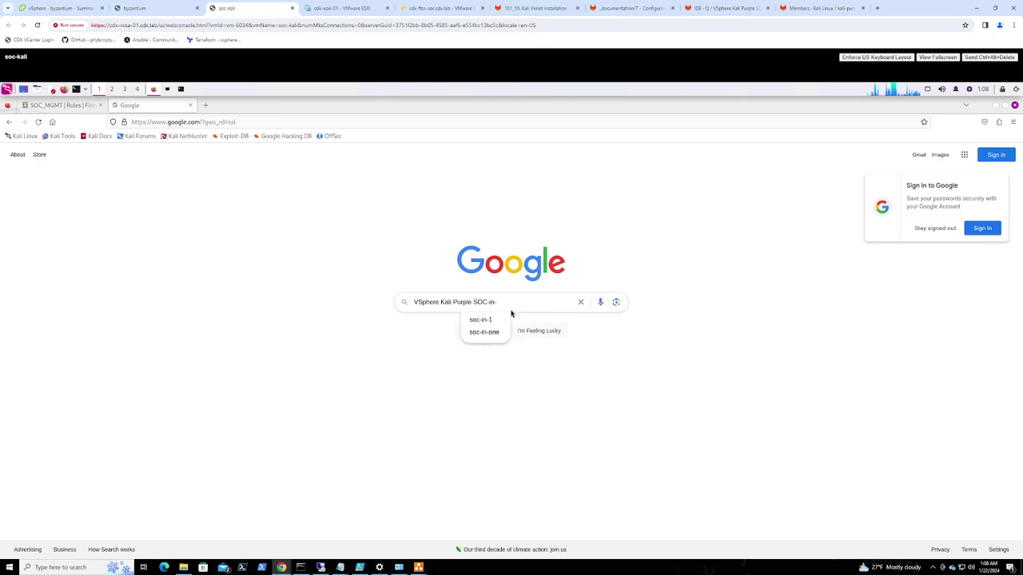
{"action": "type", "text": "a-Box"}
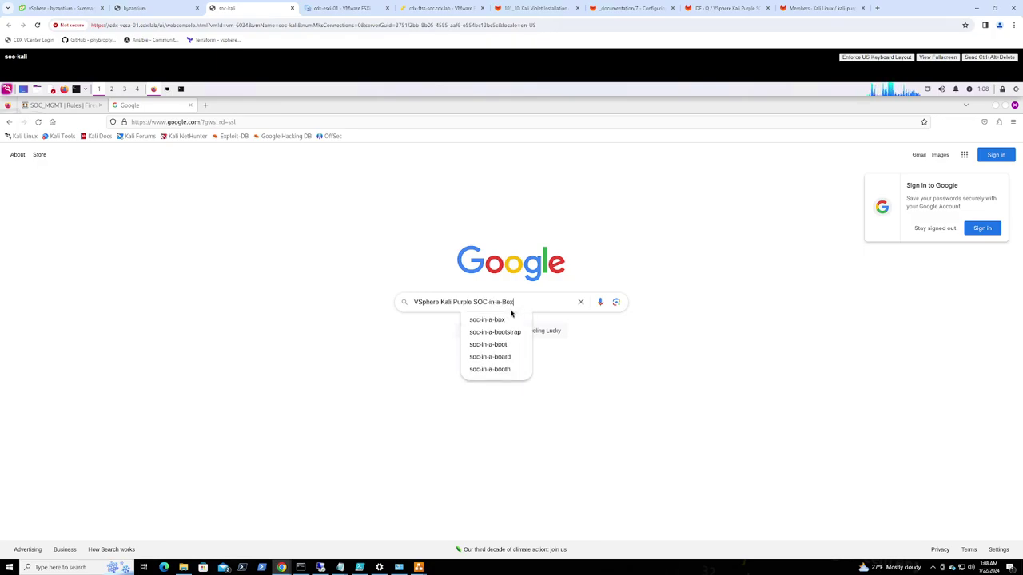
{"action": "type", "text": " gitlab"}
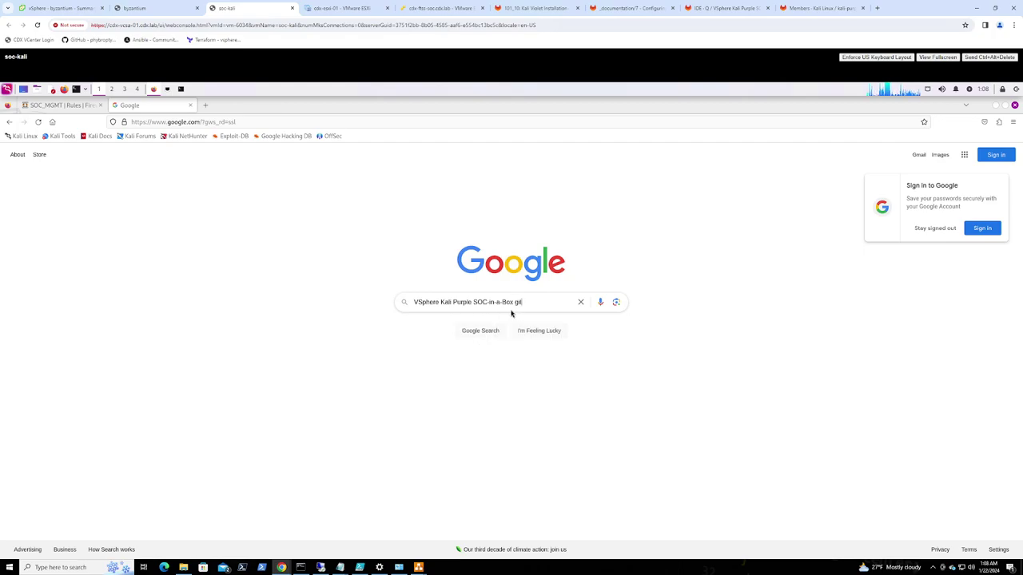
{"action": "key", "text": "Return"}
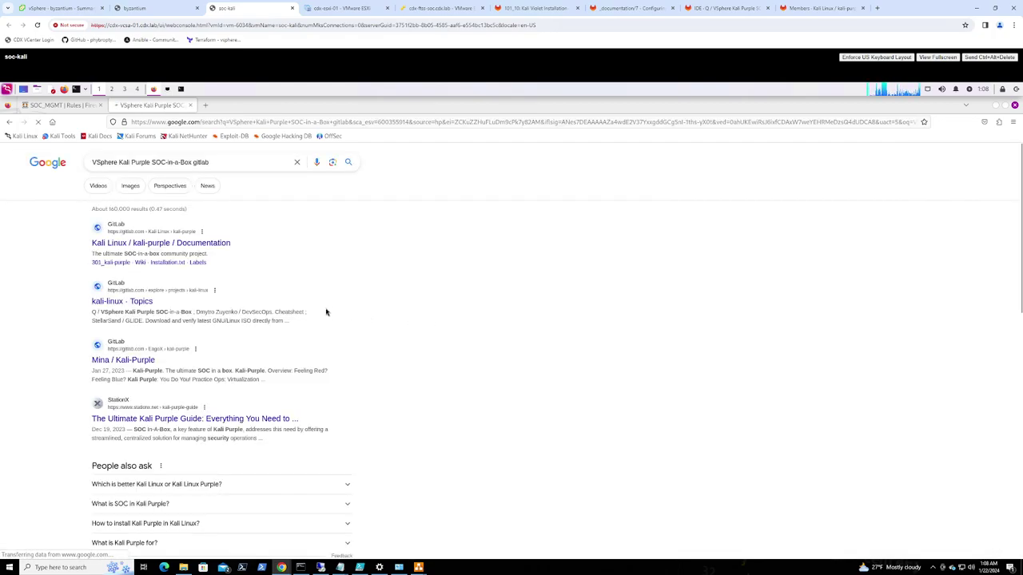
Open the VSphere Kali Purple SOC-in-a-Box GitLab project and its section 7, Configure: PROTECT Node
{"action": "left_click", "coordinate": [123, 304]}
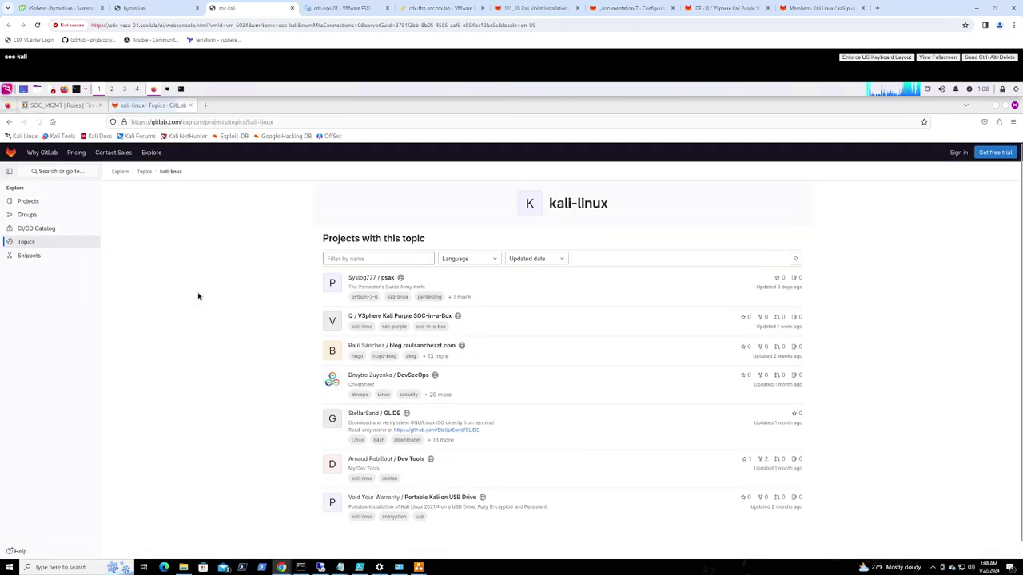
{"action": "left_click", "coordinate": [396, 317]}
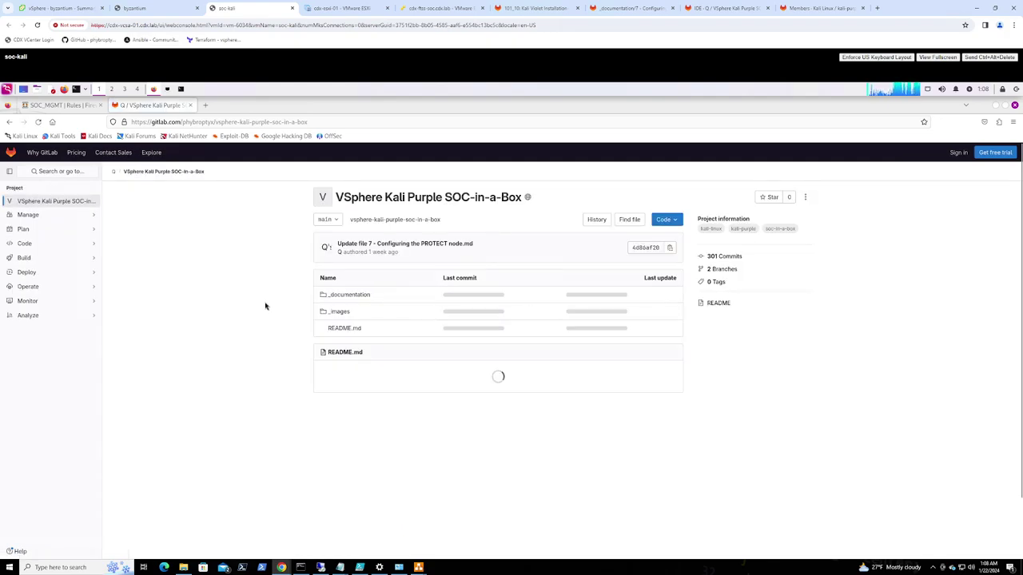
{"action": "scroll", "coordinate": [292, 371], "scroll_direction": "down", "scroll_amount": 3}
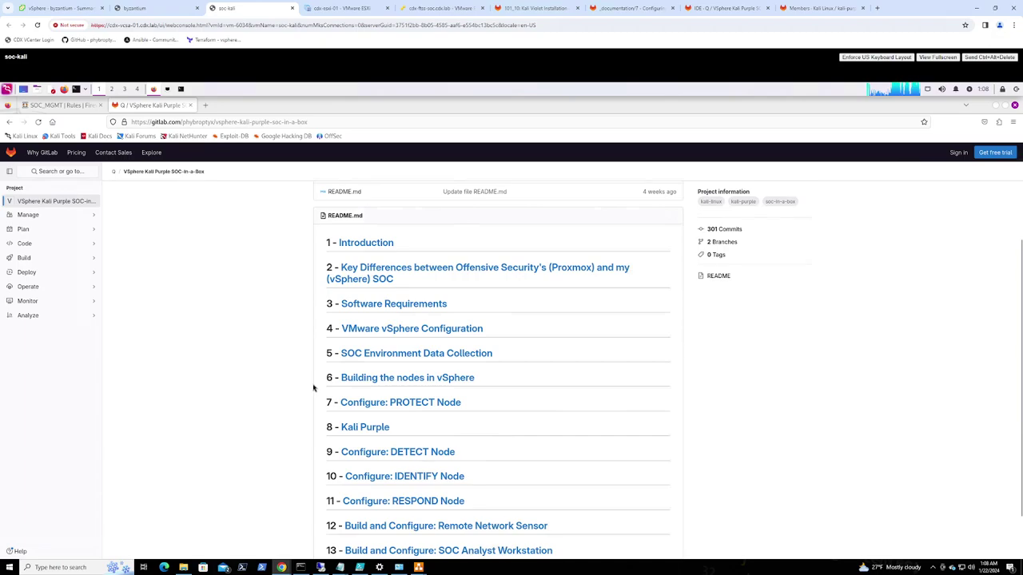
{"action": "left_click", "coordinate": [380, 403]}
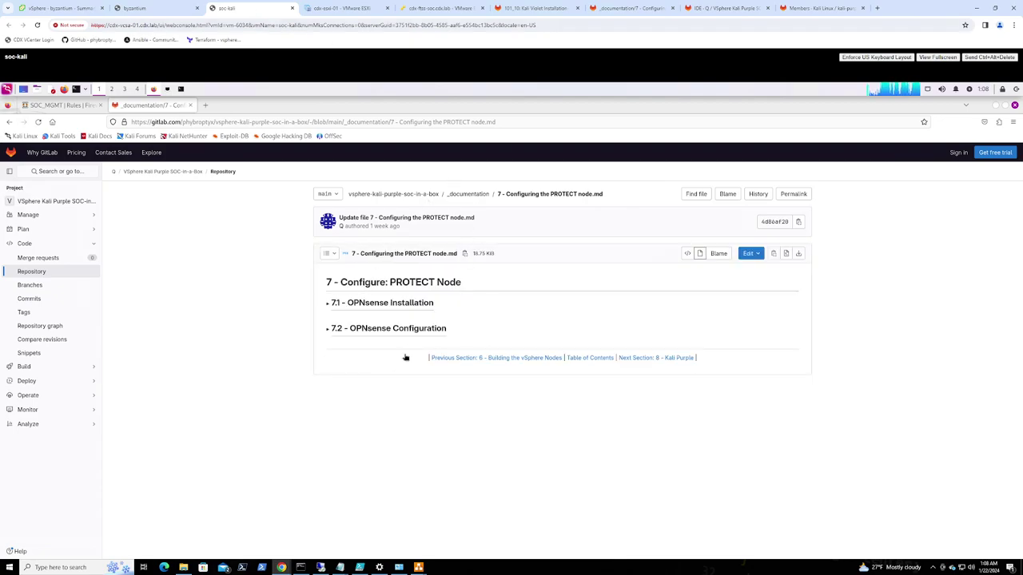
Expand 7.2 - OPNsense Configuration, review Table 10's LAN rules, then return to SOC_MGMT rules
{"action": "left_click", "coordinate": [391, 331]}
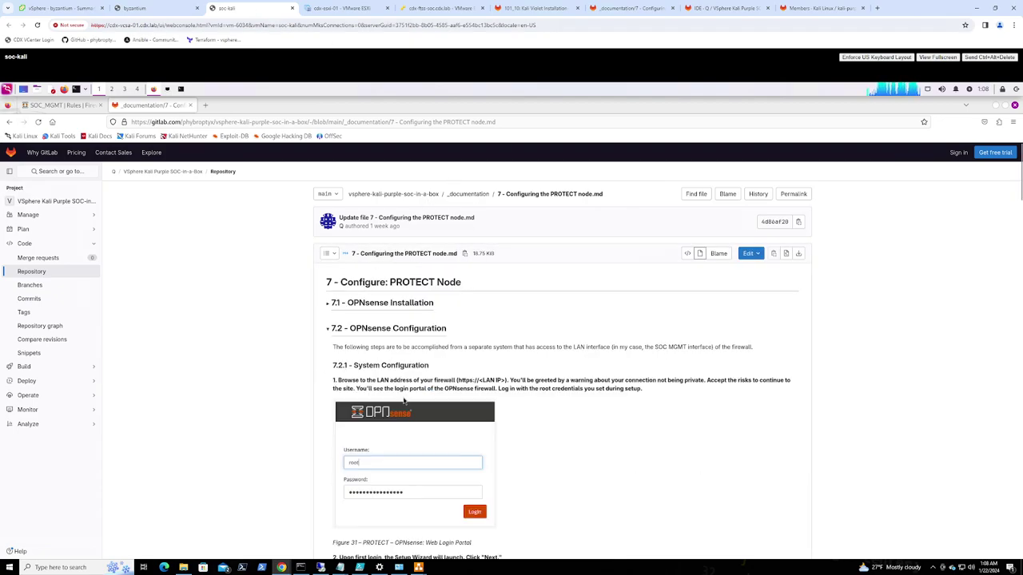
{"action": "scroll", "coordinate": [631, 430], "scroll_direction": "down", "scroll_amount": 2}
{"action": "scroll", "coordinate": [635, 432], "scroll_direction": "down", "scroll_amount": 3}
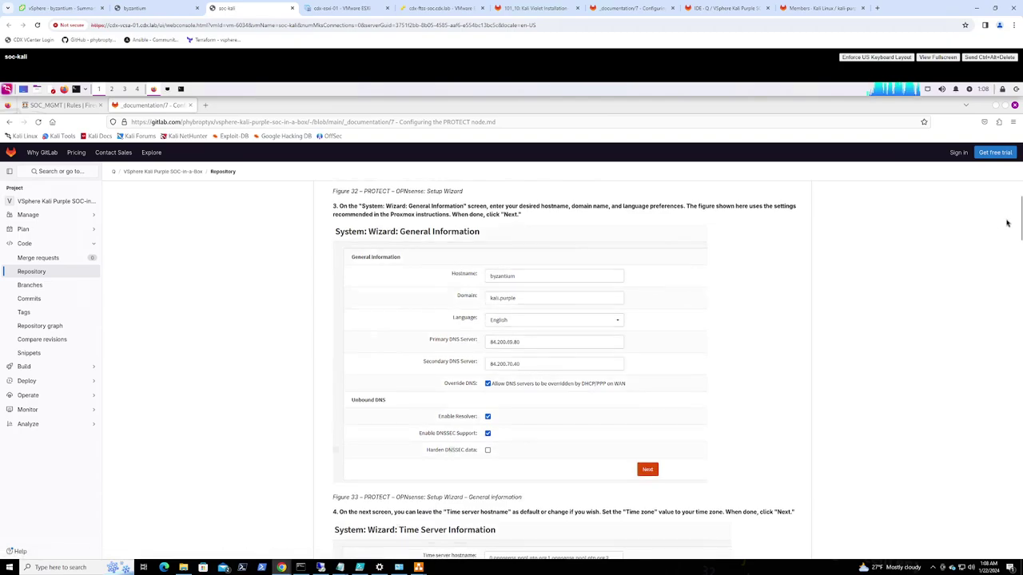
{"action": "left_click_drag", "start_coordinate": [1019, 204], "coordinate": [1009, 480]}
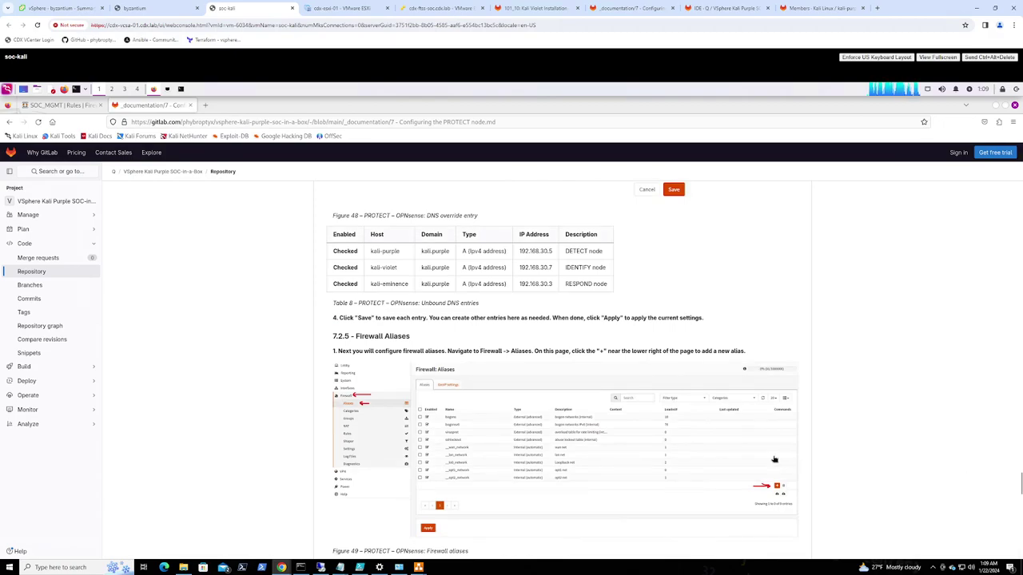
{"action": "scroll", "coordinate": [715, 448], "scroll_direction": "up", "scroll_amount": 1}
{"action": "scroll", "coordinate": [715, 447], "scroll_direction": "down", "scroll_amount": 10}
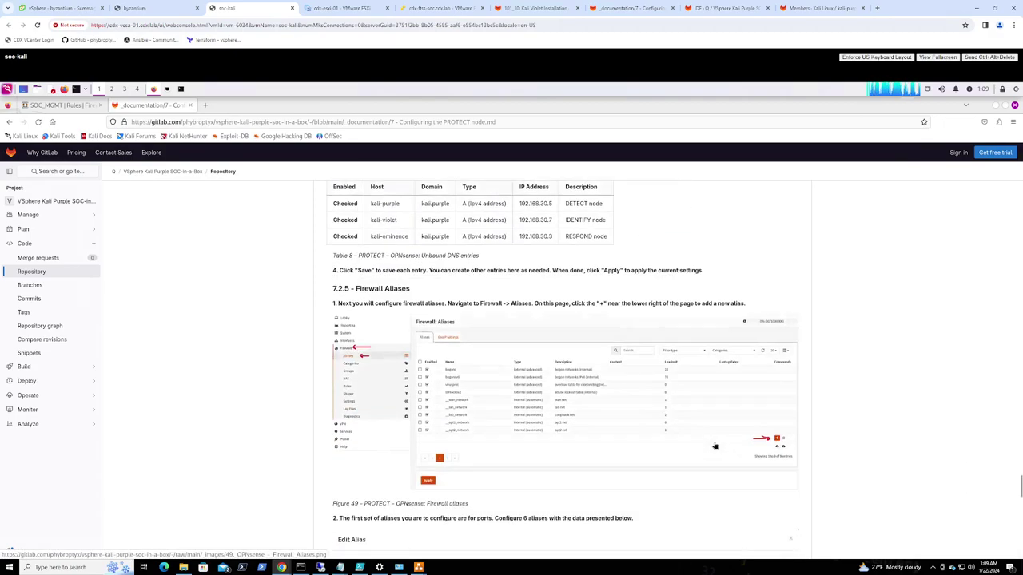
{"action": "scroll", "coordinate": [716, 445], "scroll_direction": "down", "scroll_amount": 8}
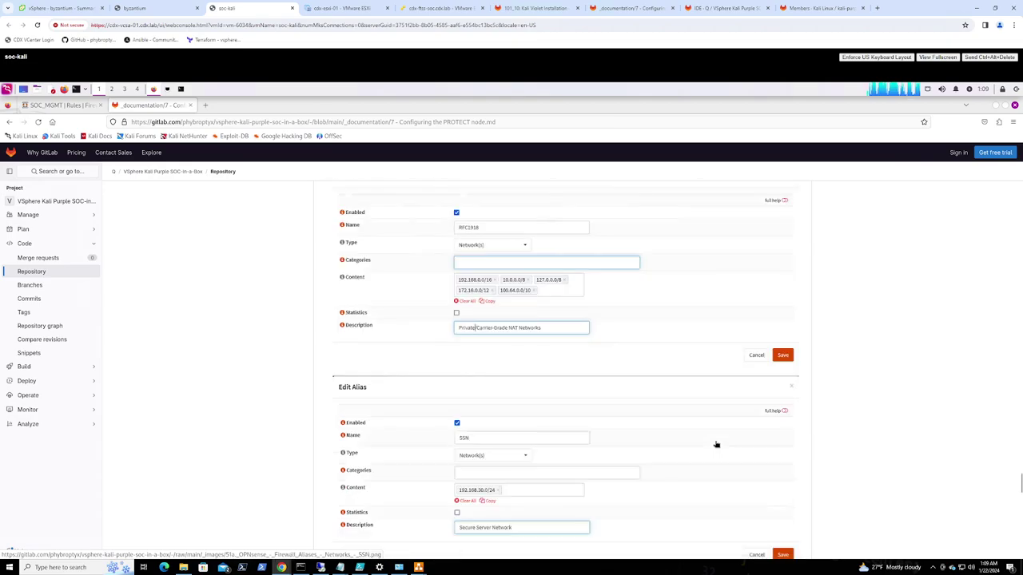
{"action": "scroll", "coordinate": [716, 445], "scroll_direction": "down", "scroll_amount": 10}
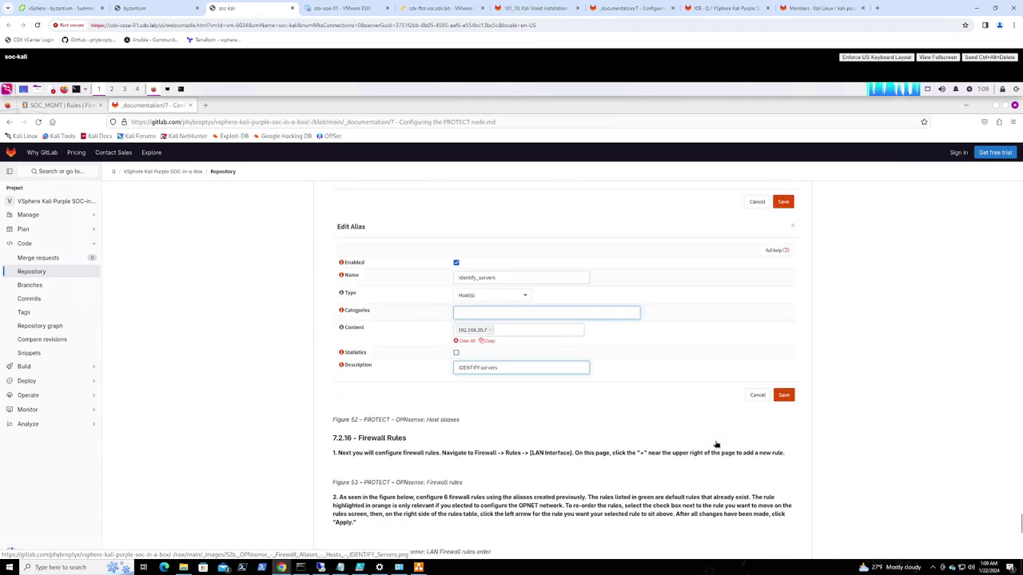
{"action": "scroll", "coordinate": [703, 439], "scroll_direction": "down", "scroll_amount": 3}
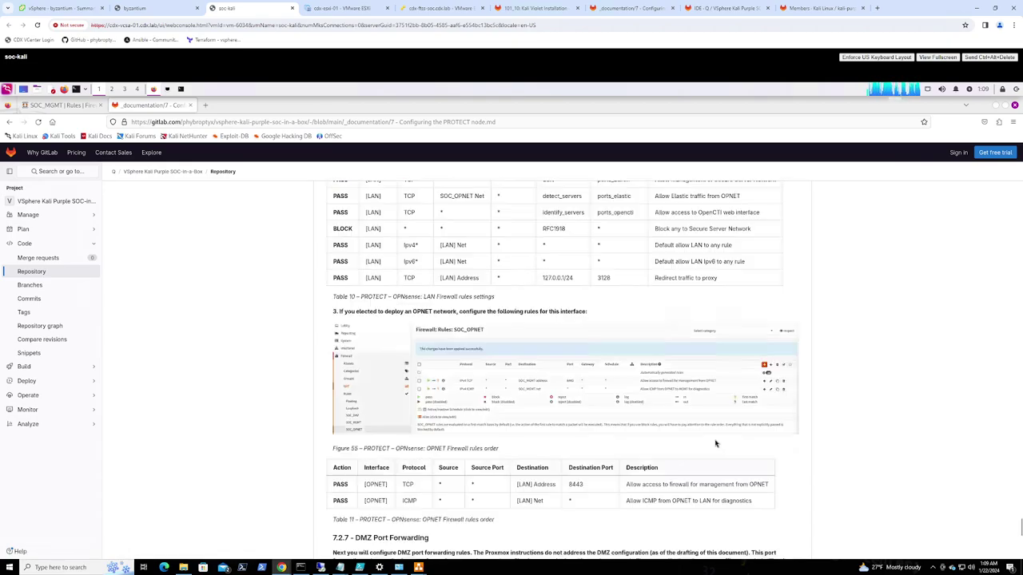
{"action": "scroll", "coordinate": [692, 435], "scroll_direction": "up", "scroll_amount": 2}
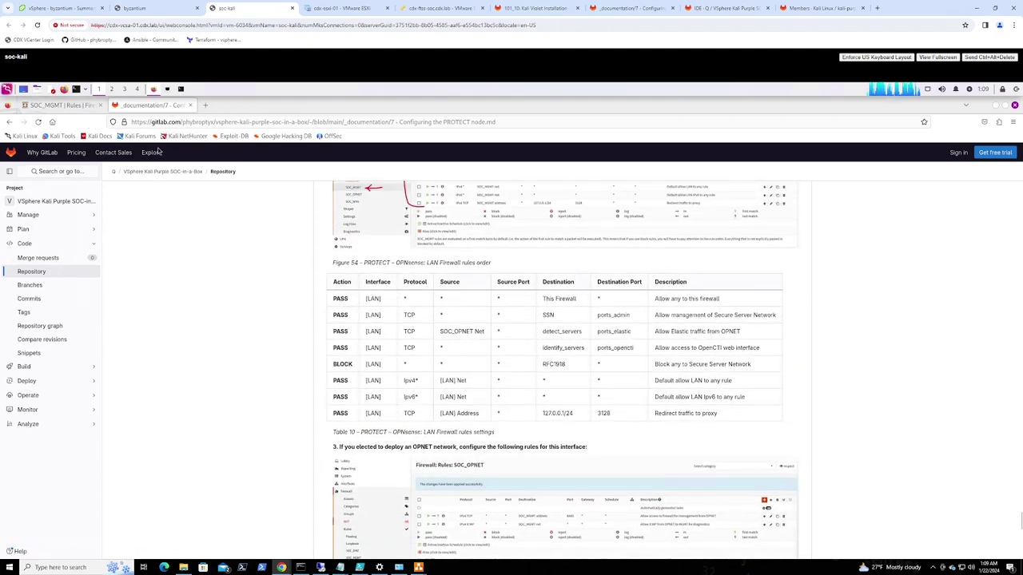
{"action": "left_click", "coordinate": [71, 105]}
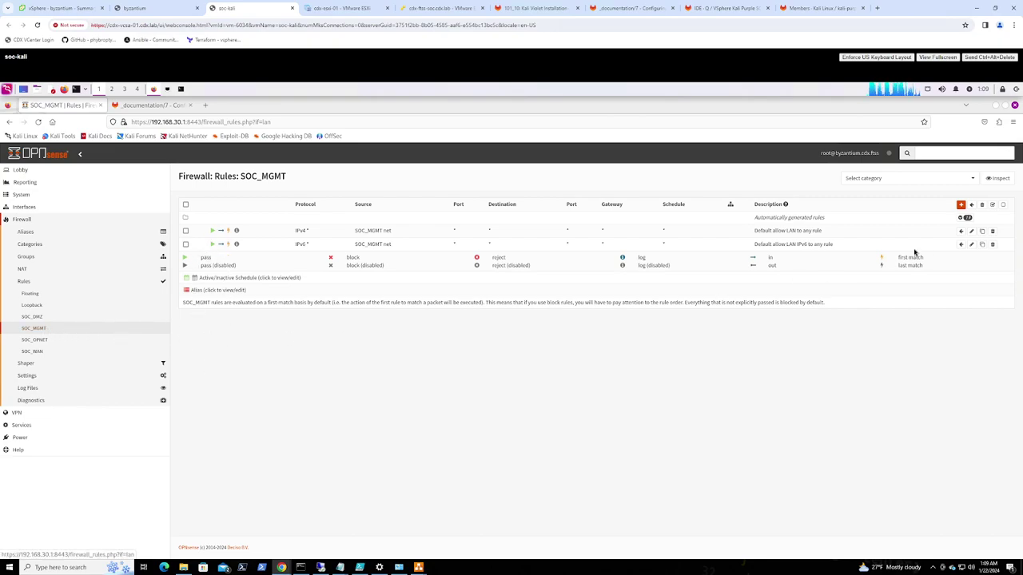
Start a new SOC_MGMT IPv4 rule with destination This Firewall
{"action": "left_click", "coordinate": [961, 204]}
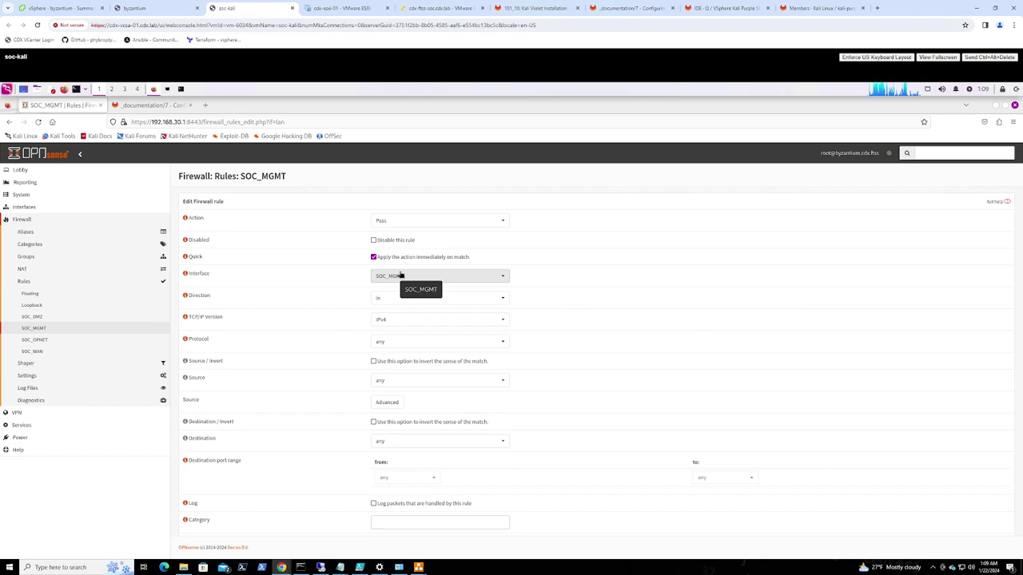
{"action": "left_click", "coordinate": [403, 324]}
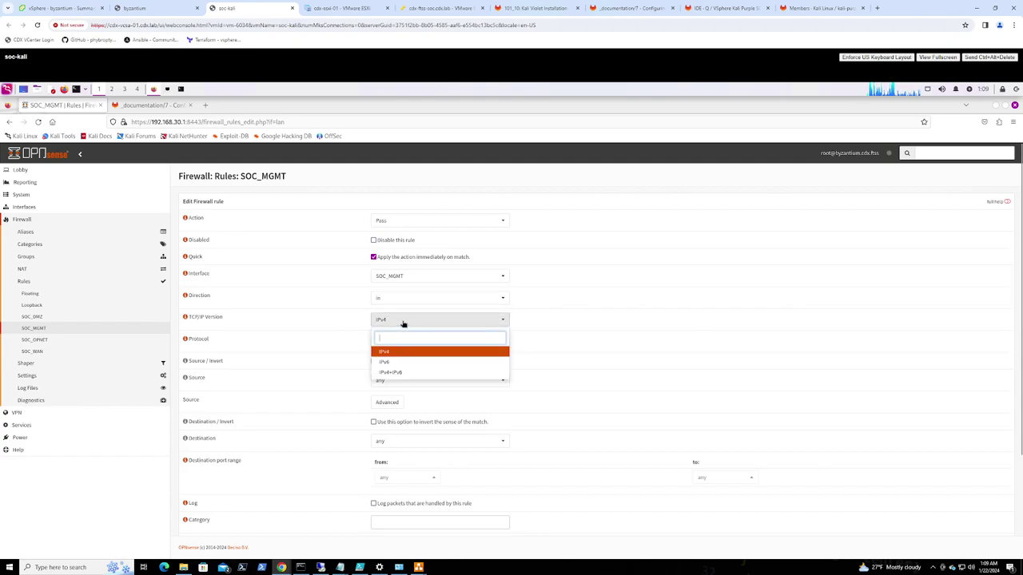
{"action": "left_click", "coordinate": [403, 323]}
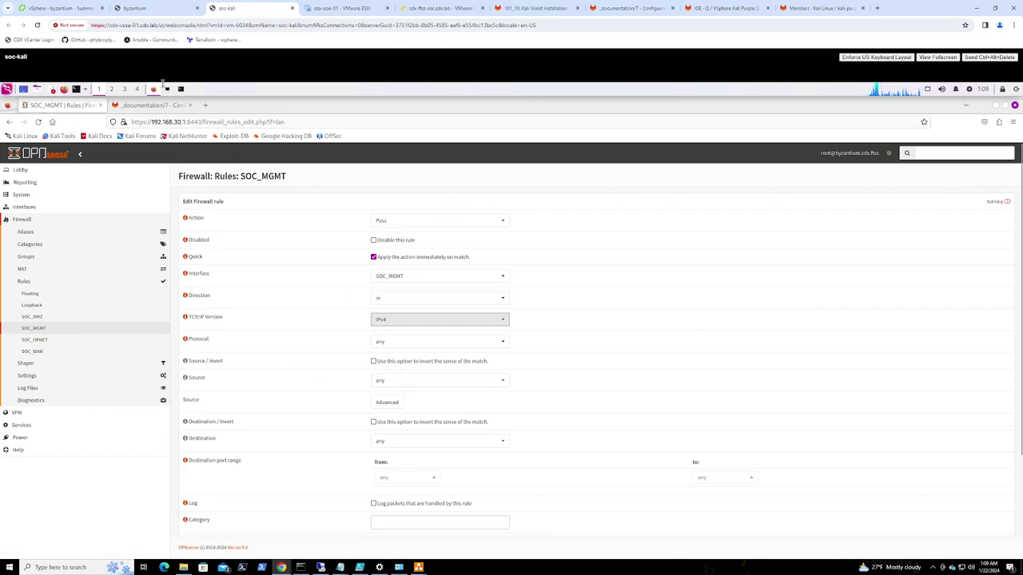
{"action": "left_click", "coordinate": [149, 106]}
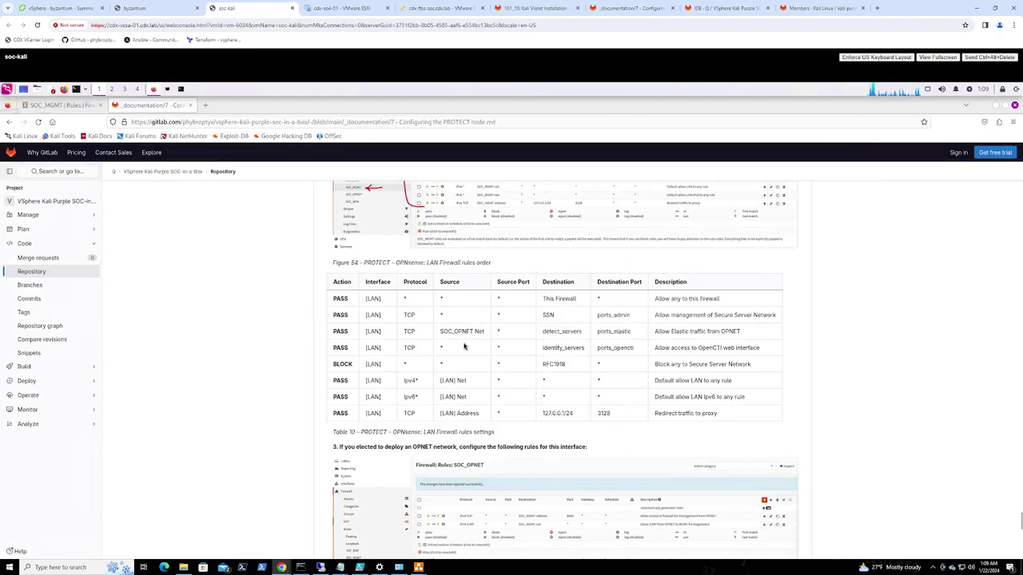
{"action": "scroll", "coordinate": [463, 345], "scroll_direction": "up", "scroll_amount": 3}
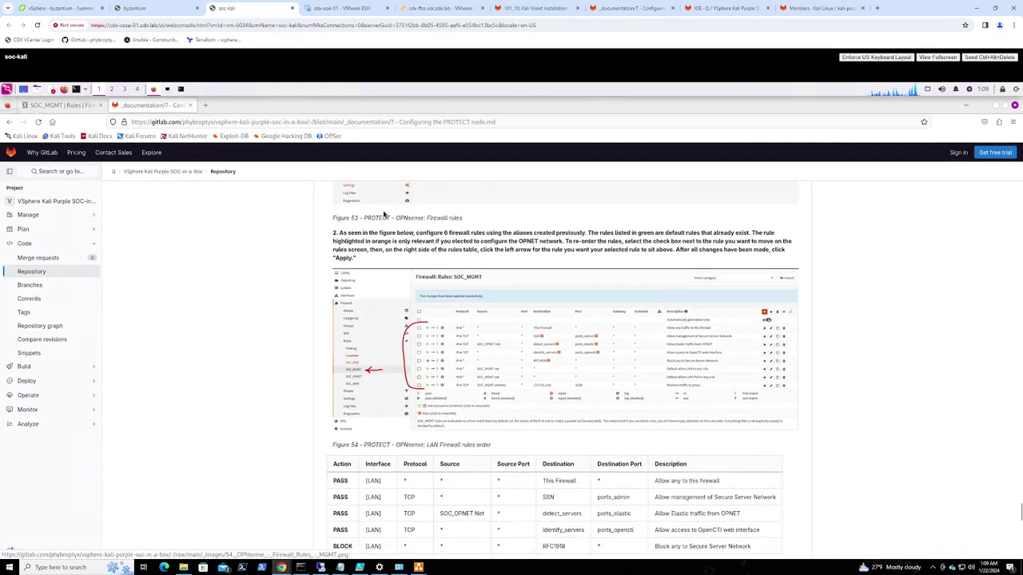
{"action": "key", "text": "ctrl+shift+Tab"}
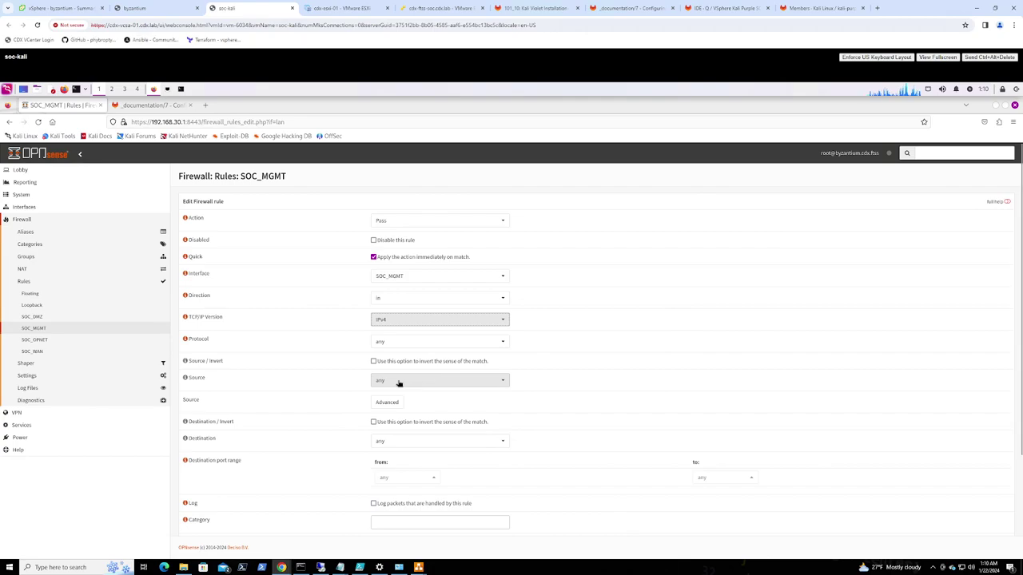
{"action": "left_click", "coordinate": [402, 443]}
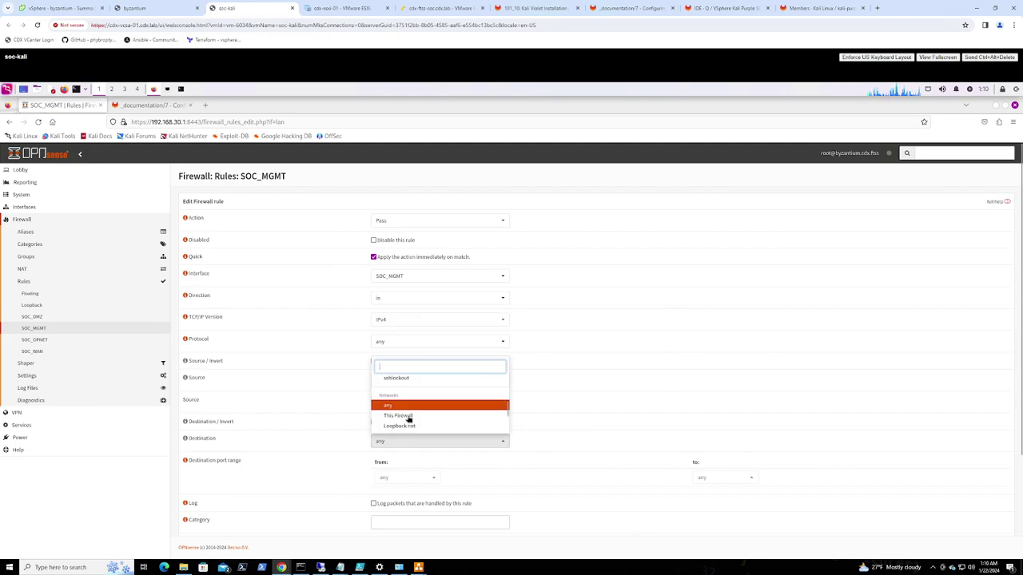
{"action": "left_click", "coordinate": [408, 416]}
Paste the guide's description 'Allow any to this firewall' into the rule and save it
{"action": "scroll", "coordinate": [645, 434], "scroll_direction": "down", "scroll_amount": 3}
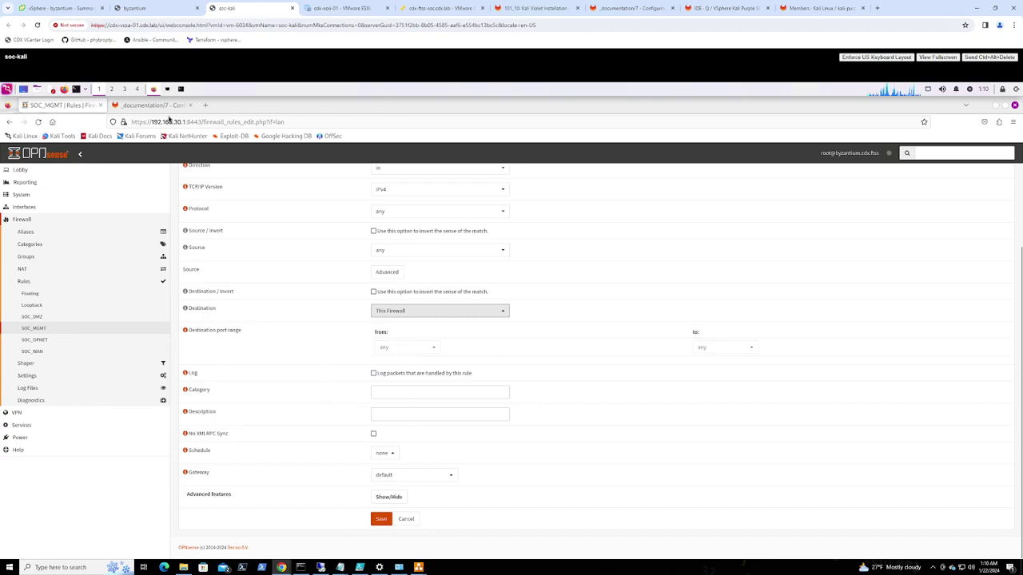
{"action": "scroll", "coordinate": [602, 441], "scroll_direction": "down", "scroll_amount": 3}
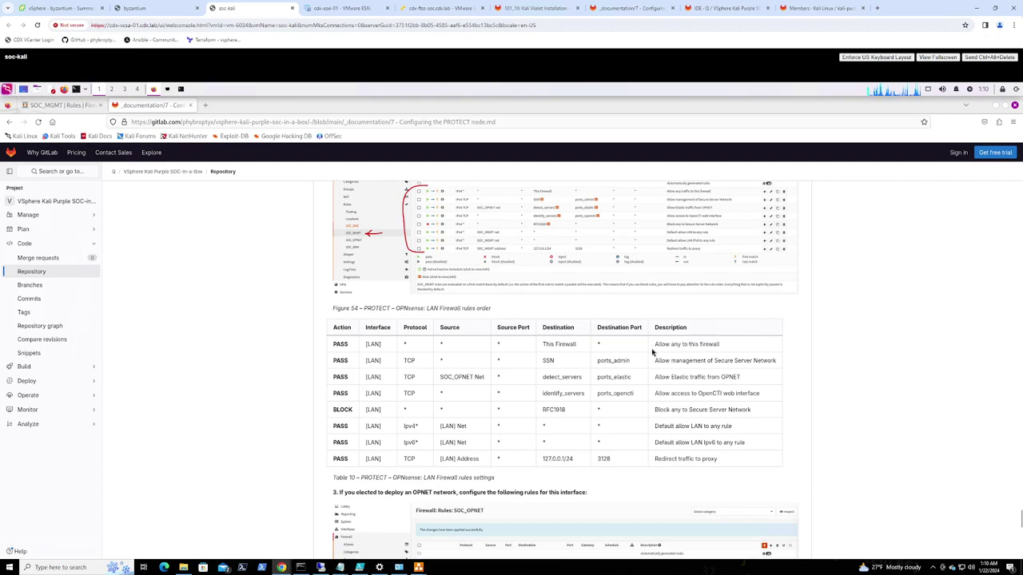
{"action": "left_click_drag", "start_coordinate": [655, 343], "coordinate": [728, 344]}
{"action": "key", "text": "ctrl+c"}
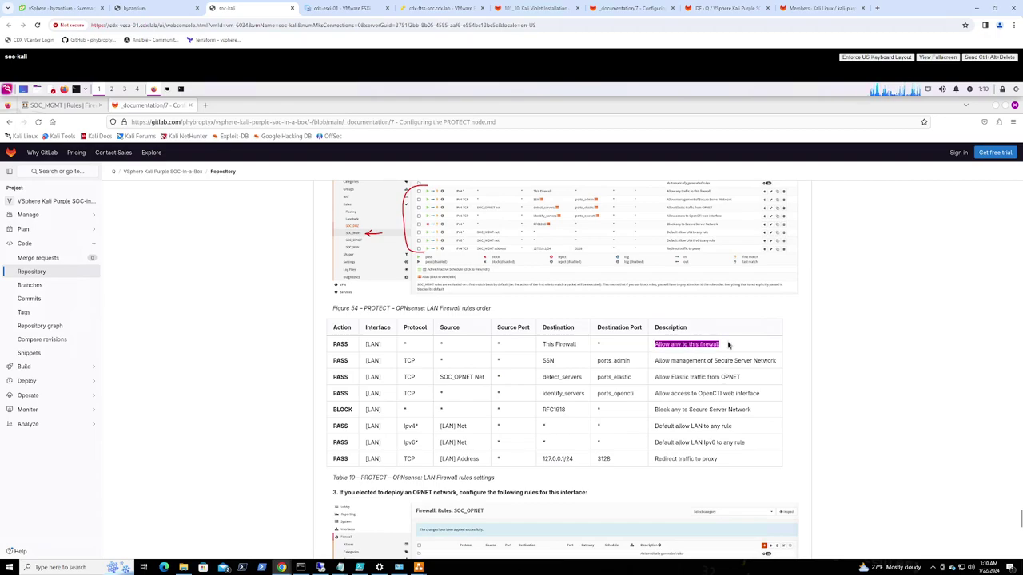
{"action": "left_click", "coordinate": [72, 107]}
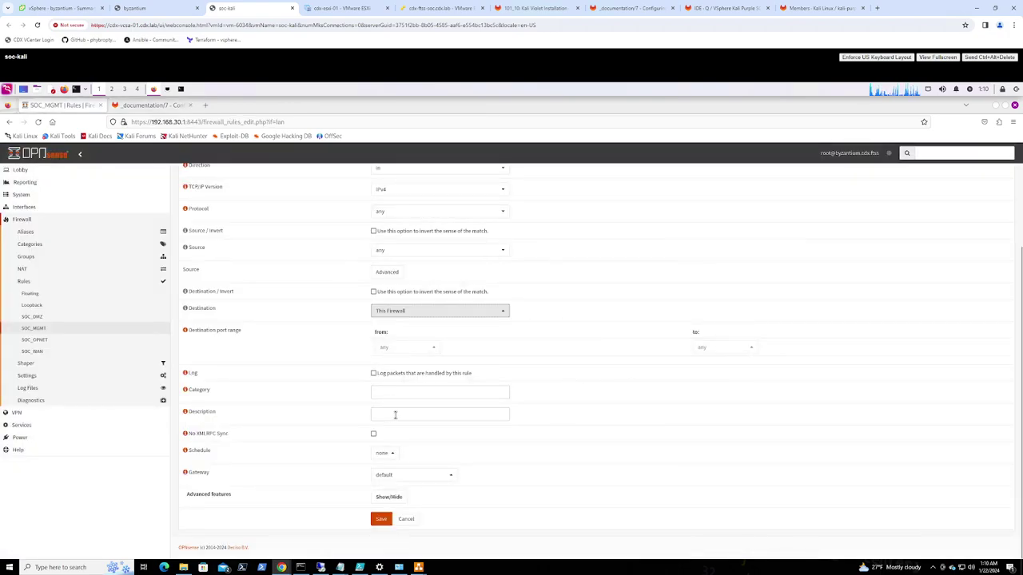
{"action": "left_click", "coordinate": [394, 415]}
{"action": "key", "text": "ctrl+v"}
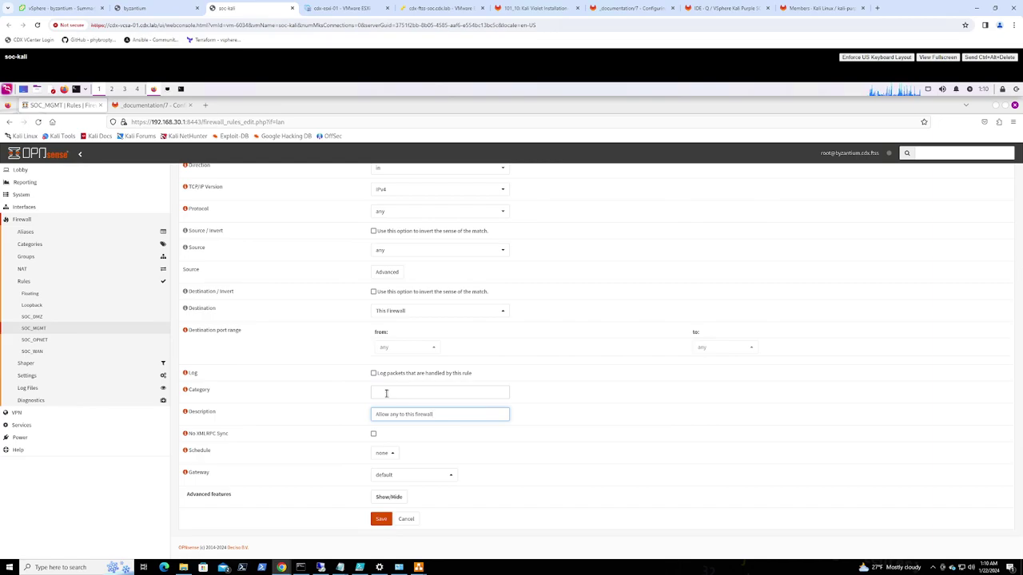
{"action": "left_click", "coordinate": [380, 519]}
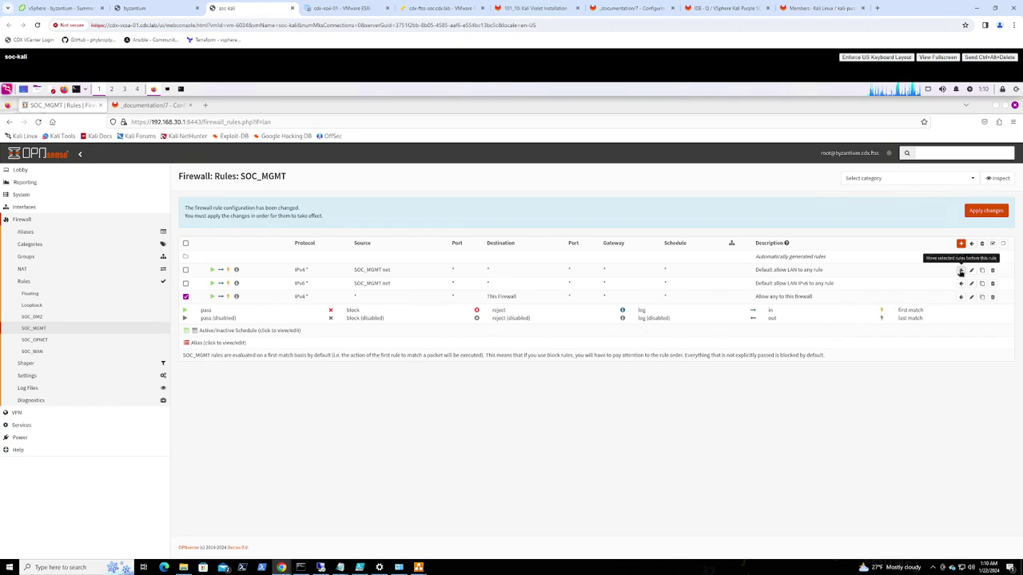
Move 'Allow any to this firewall' to the top, then clone it with protocol TCP
{"action": "left_click", "coordinate": [960, 270]}
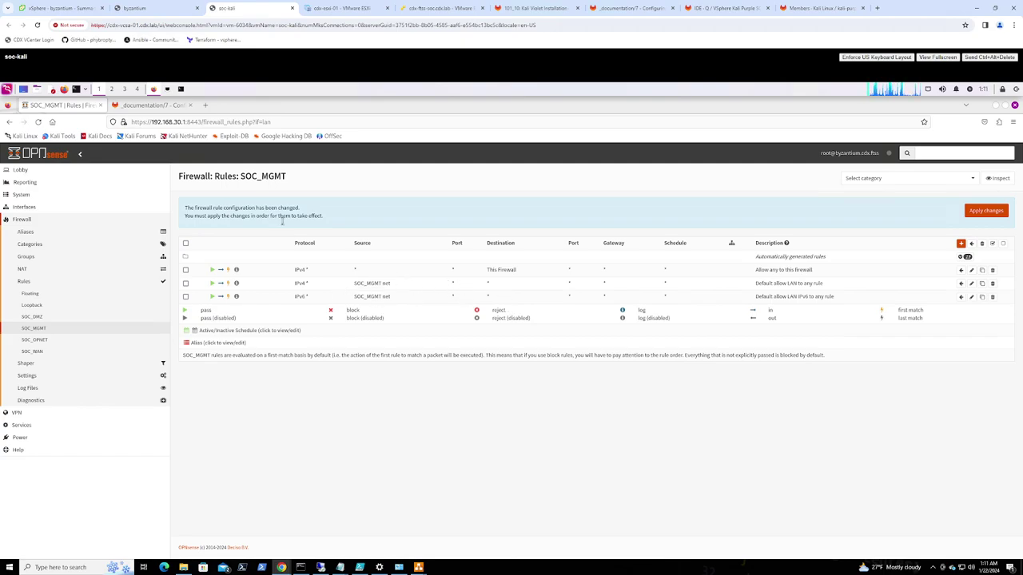
{"action": "left_click", "coordinate": [982, 271]}
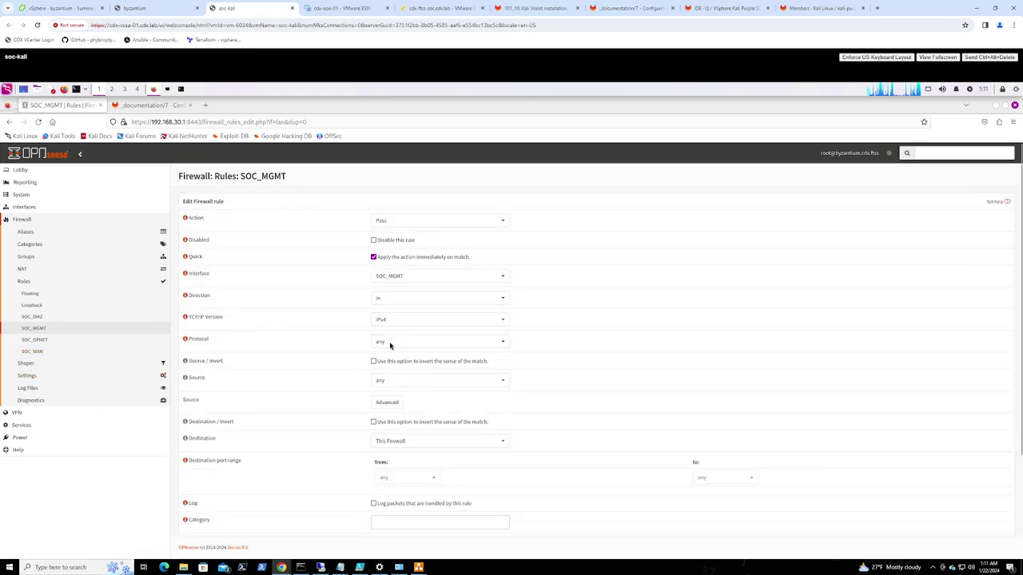
{"action": "left_click", "coordinate": [392, 342]}
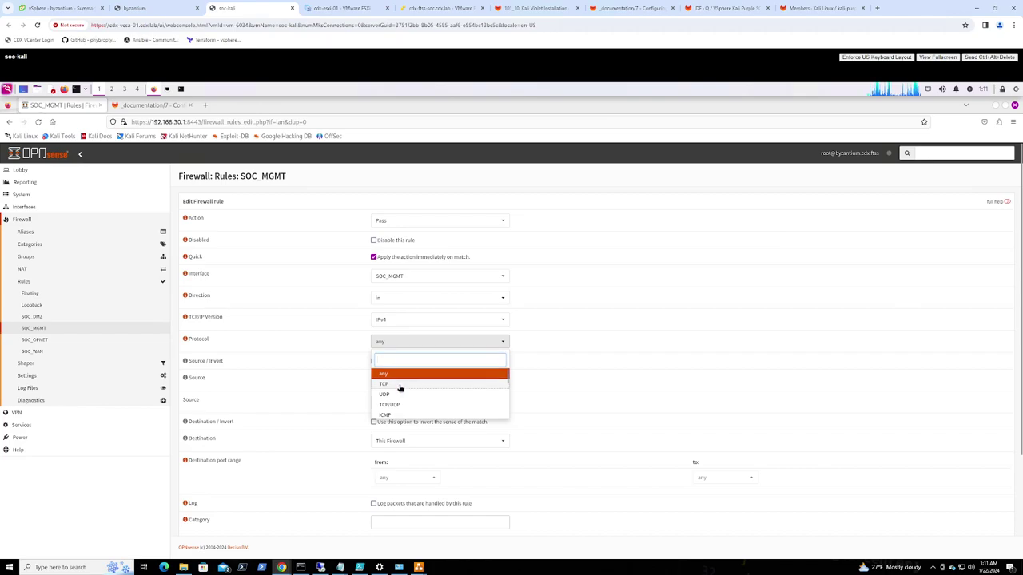
{"action": "left_click", "coordinate": [400, 386]}
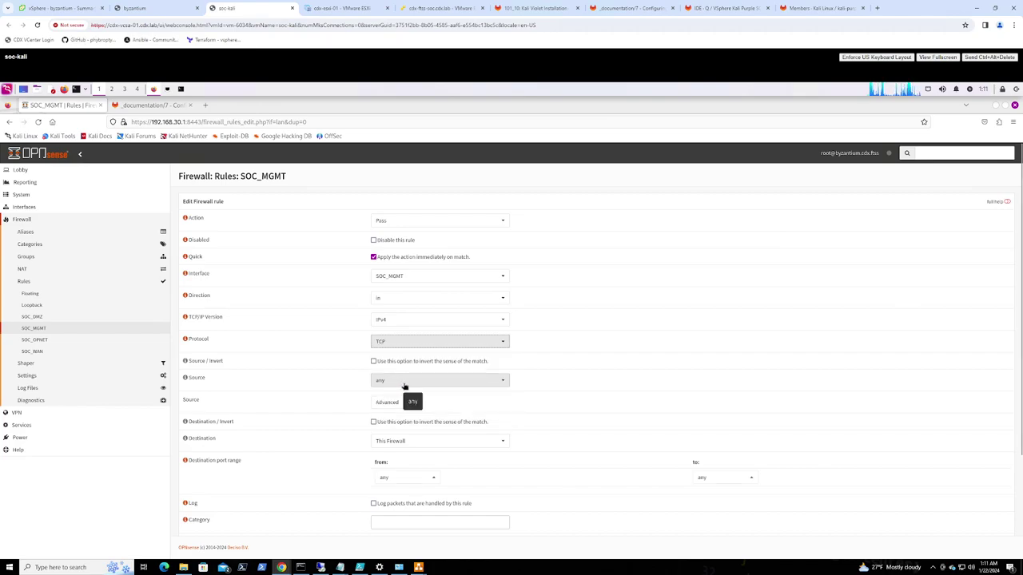
Set the cloned rule's destination to SSN and destination ports to ports_admin
{"action": "left_click", "coordinate": [405, 443]}
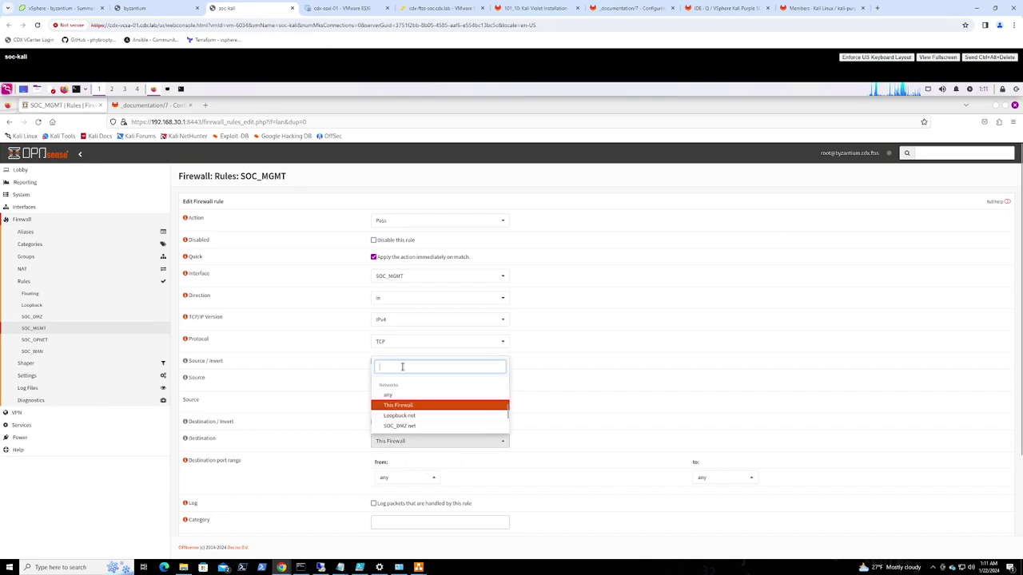
{"action": "type", "text": "SS"}
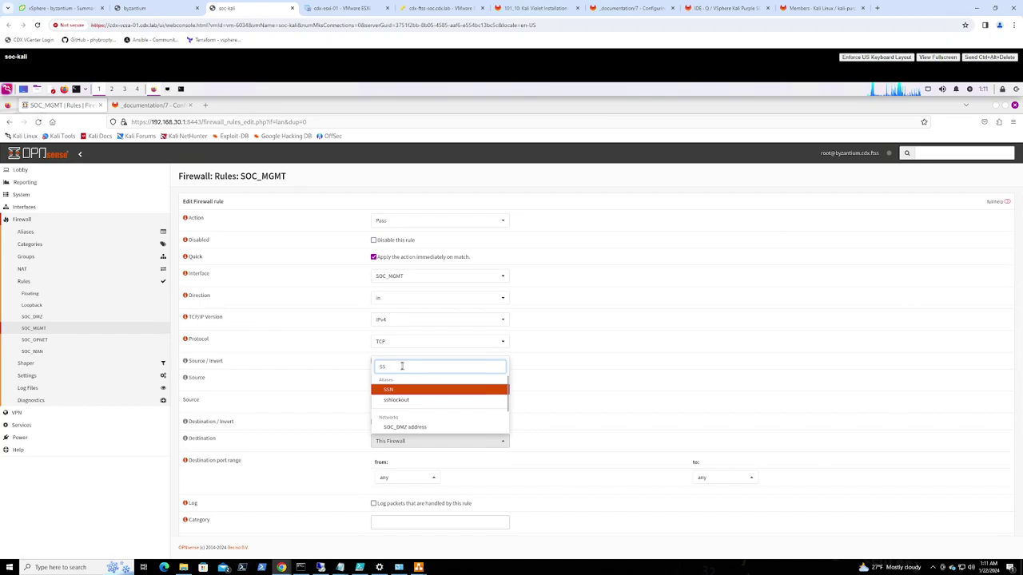
{"action": "left_click", "coordinate": [401, 390]}
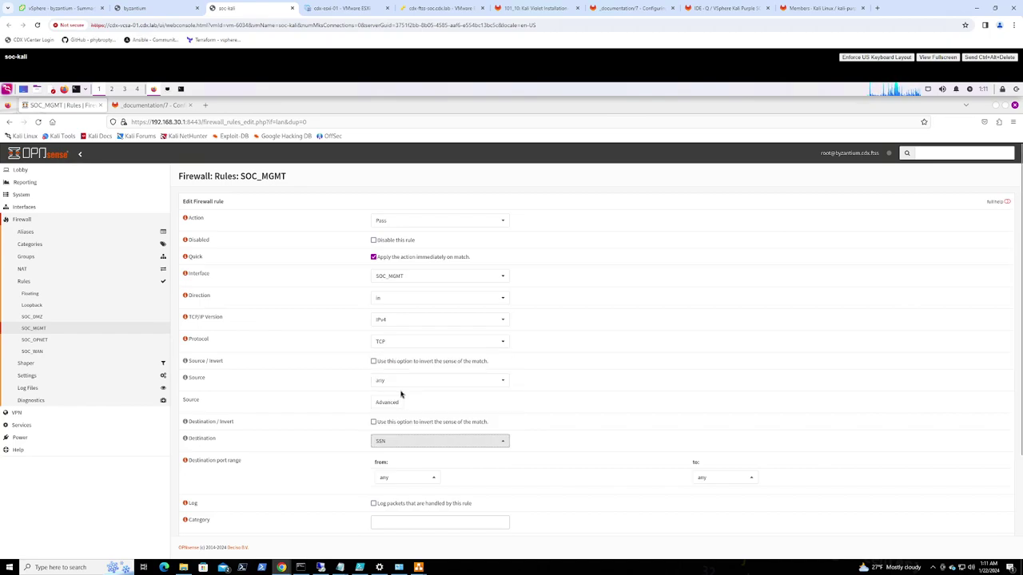
{"action": "scroll", "coordinate": [589, 435], "scroll_direction": "down", "scroll_amount": 3}
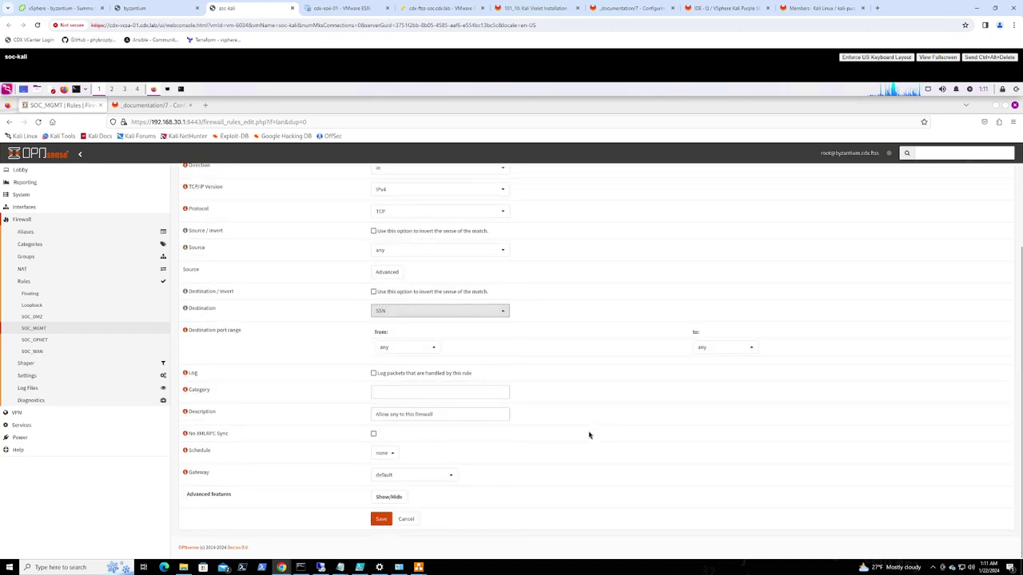
{"action": "left_click", "coordinate": [402, 348]}
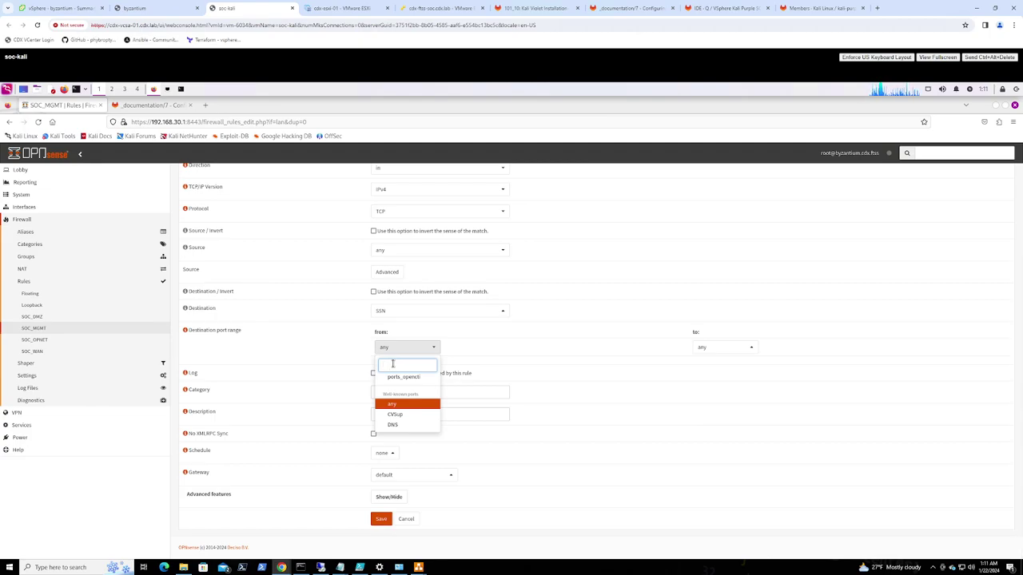
{"action": "type", "text": "ad"}
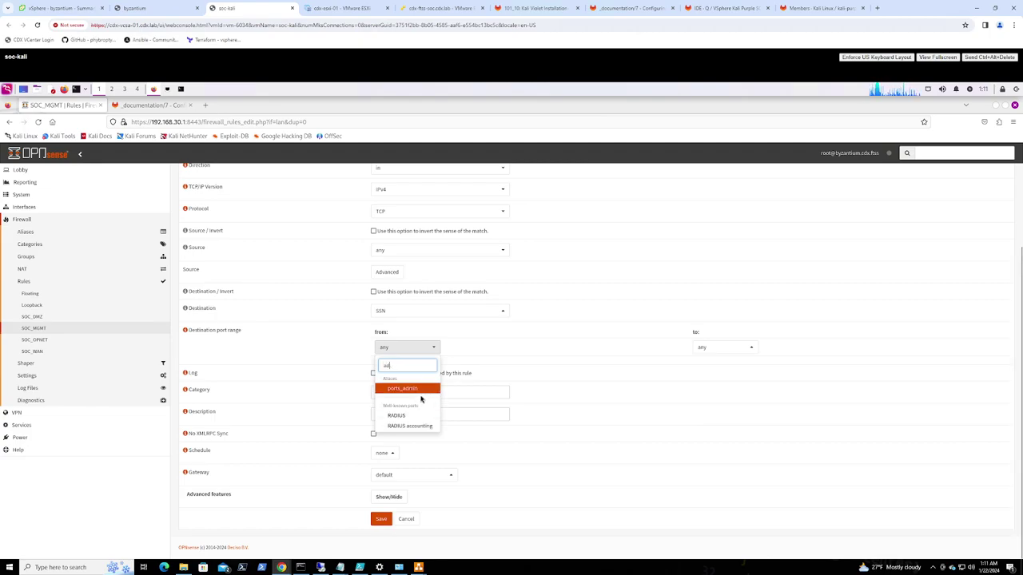
{"action": "left_click", "coordinate": [413, 390]}
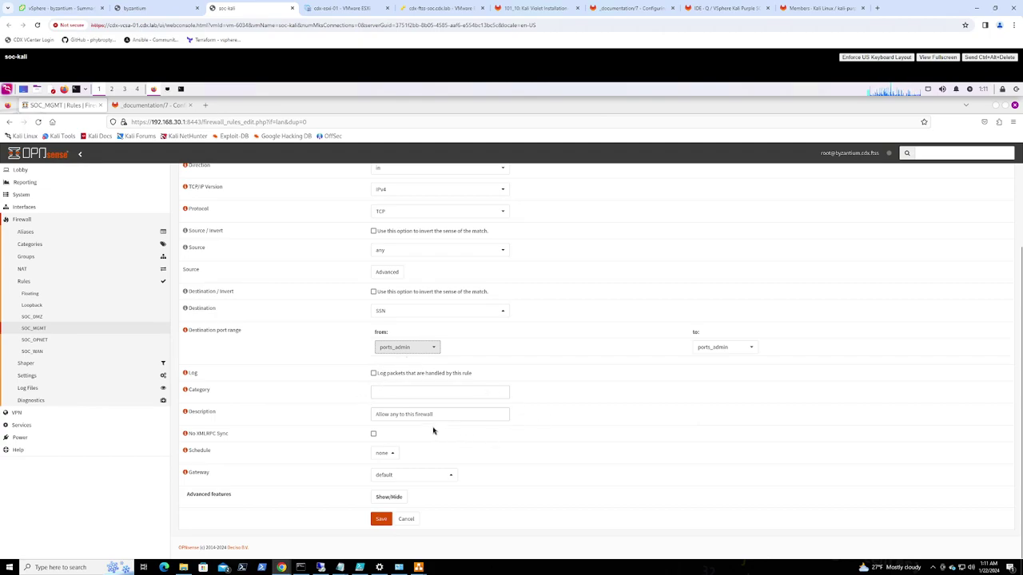
Describe the rule 'Allow management of Secure Server Network' from the guide and save it
{"action": "left_click", "coordinate": [156, 109]}
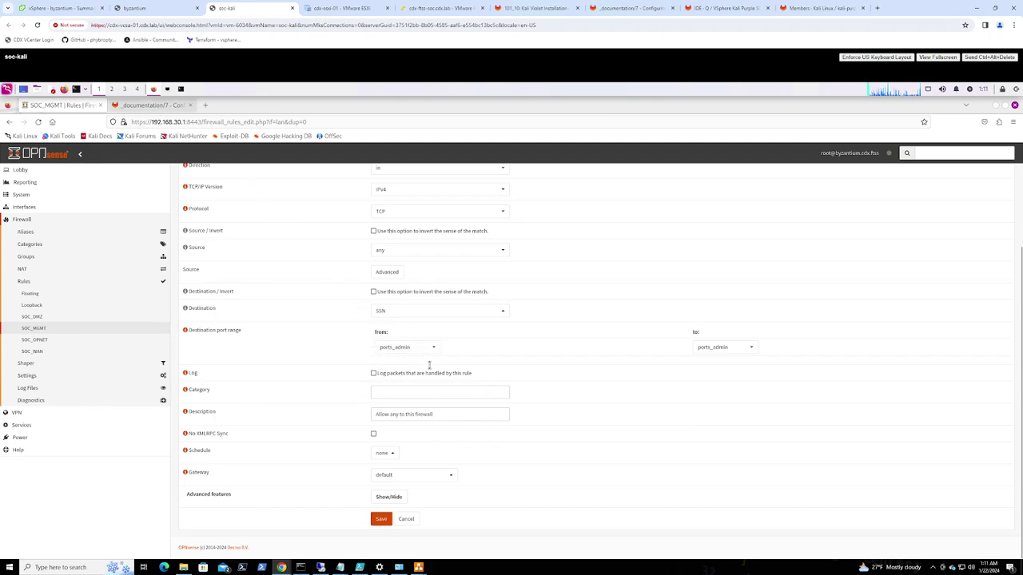
{"action": "left_click_drag", "start_coordinate": [776, 364], "coordinate": [656, 366]}
{"action": "key", "text": "ctrl+c"}
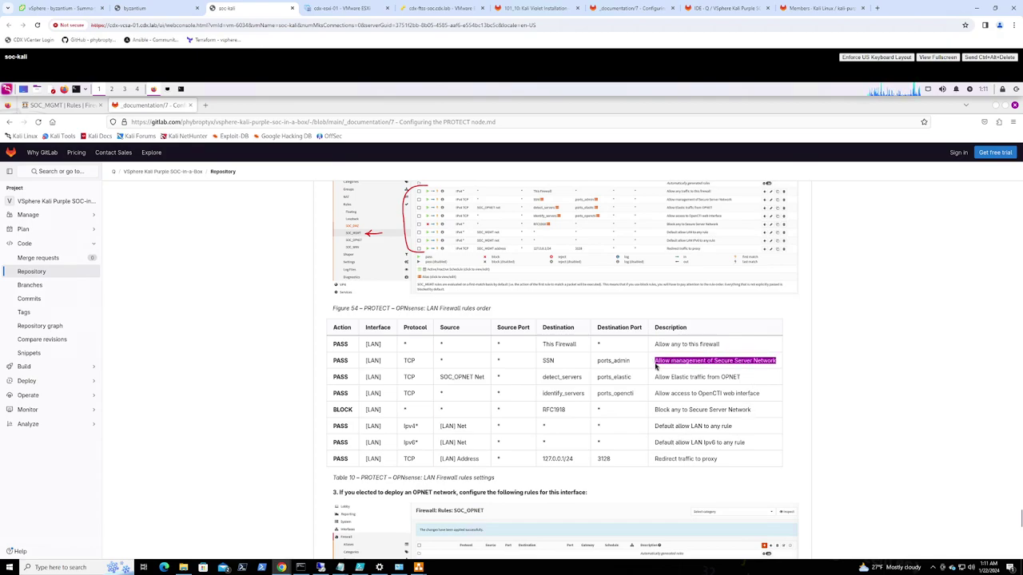
{"action": "left_click", "coordinate": [63, 105]}
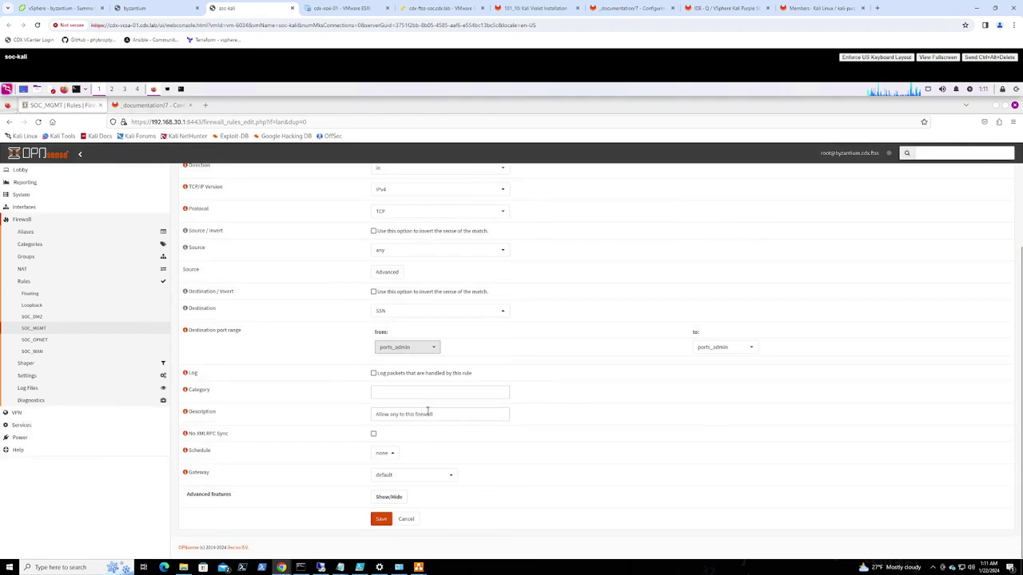
{"action": "left_click_drag", "start_coordinate": [433, 413], "coordinate": [335, 413]}
{"action": "key", "text": "ctrl+v"}
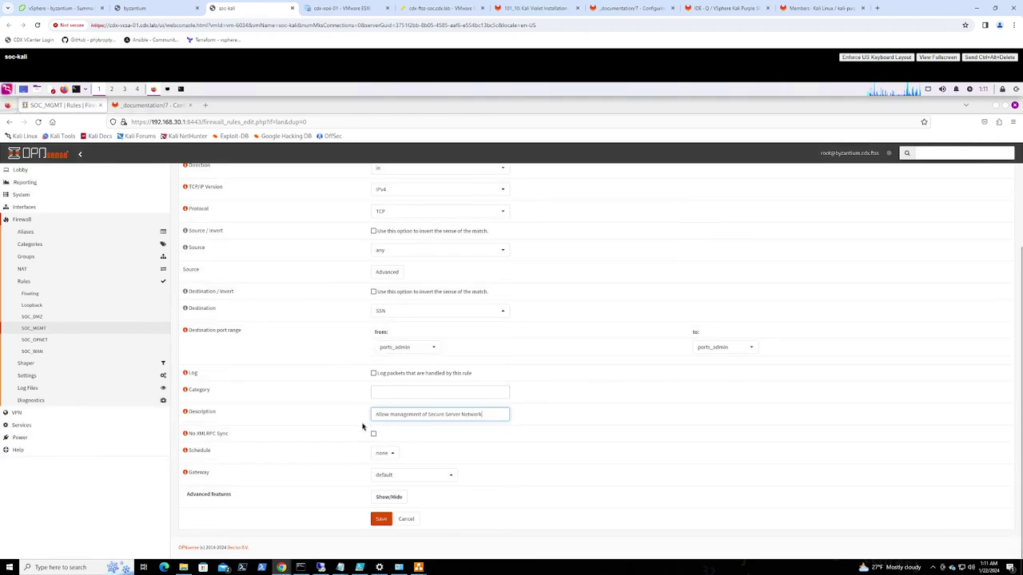
{"action": "left_click", "coordinate": [380, 518]}
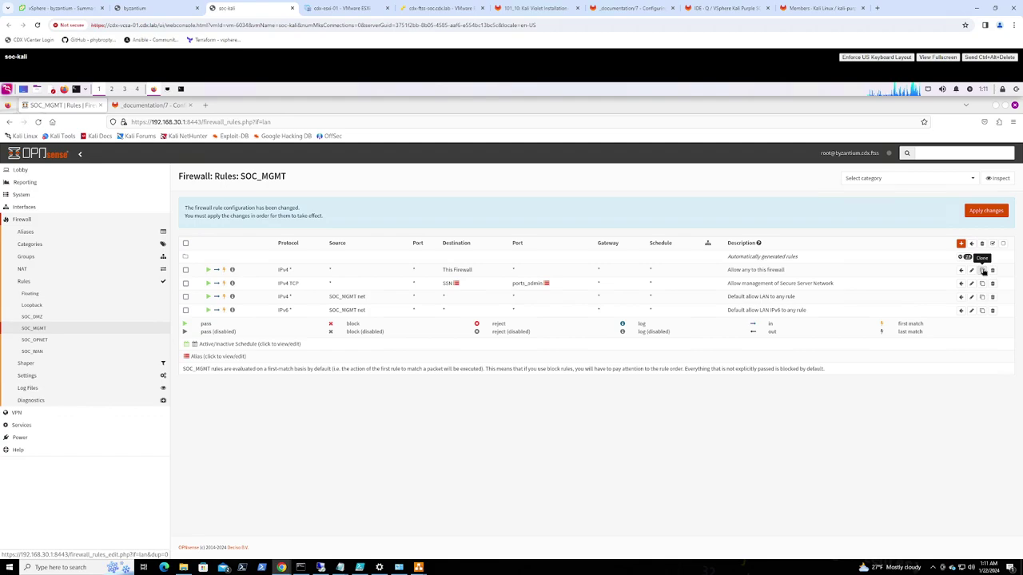
Clone the SSN management rule with source SOC_OPNET net and destination identify_servers
{"action": "left_click", "coordinate": [981, 284]}
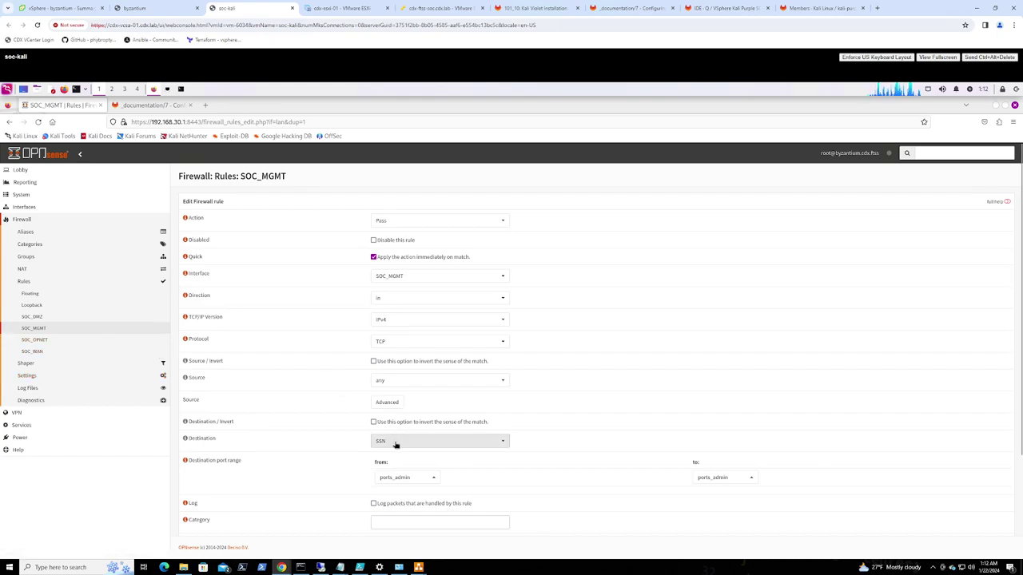
{"action": "left_click", "coordinate": [434, 380]}
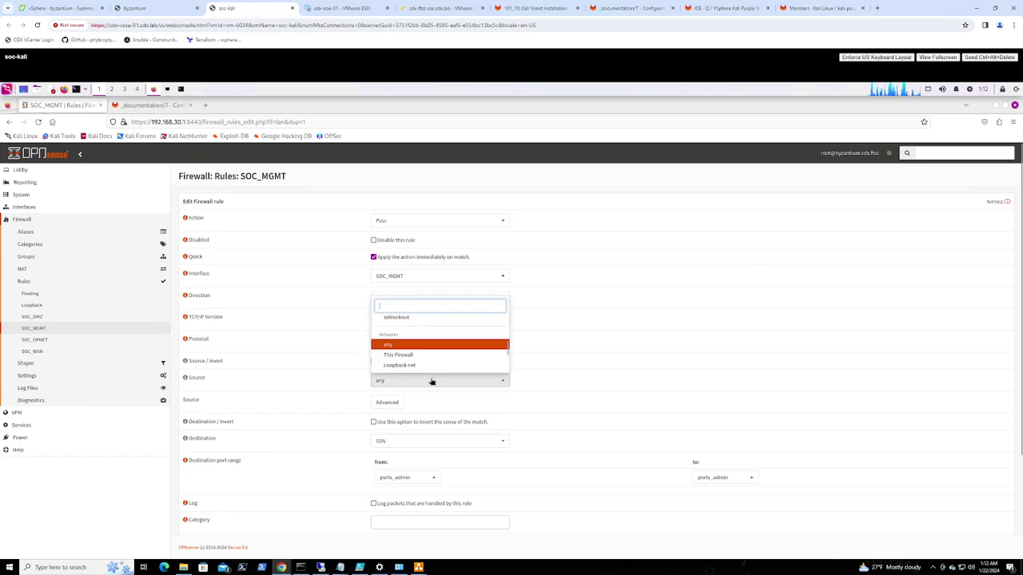
{"action": "scroll", "coordinate": [448, 359], "scroll_direction": "down", "scroll_amount": 2}
{"action": "scroll", "coordinate": [448, 360], "scroll_direction": "down", "scroll_amount": 1}
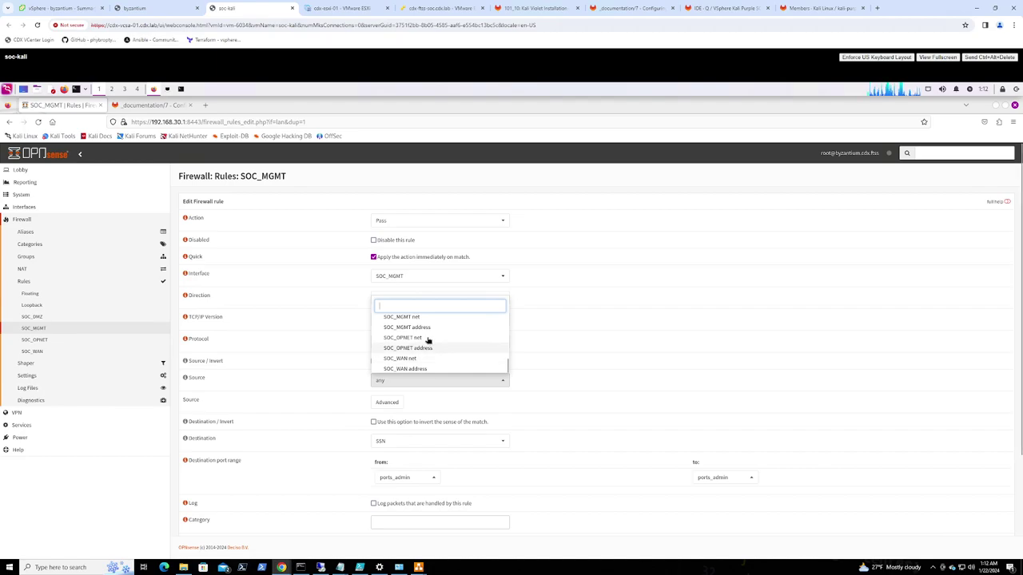
{"action": "left_click", "coordinate": [417, 339]}
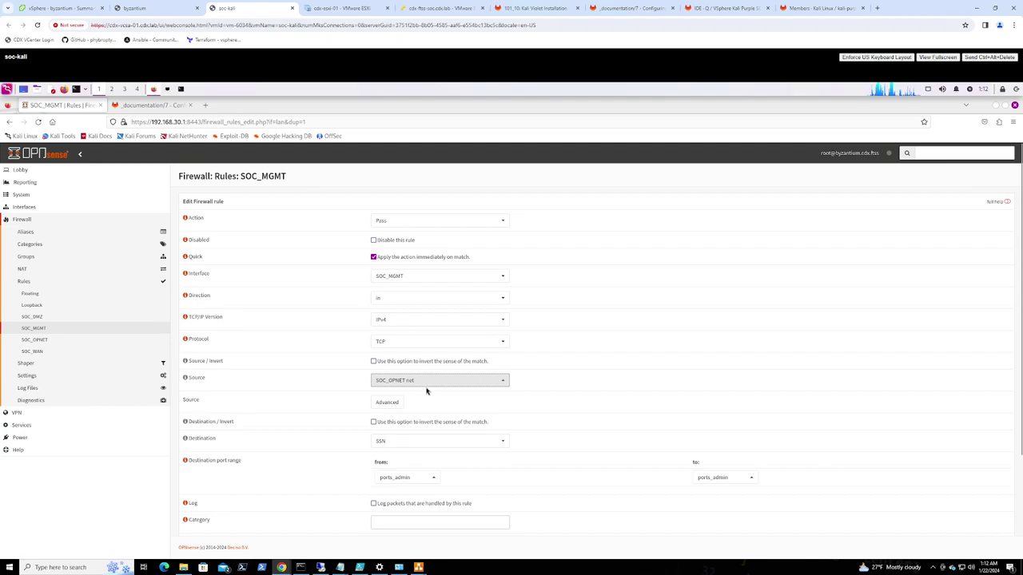
{"action": "left_click", "coordinate": [422, 443]}
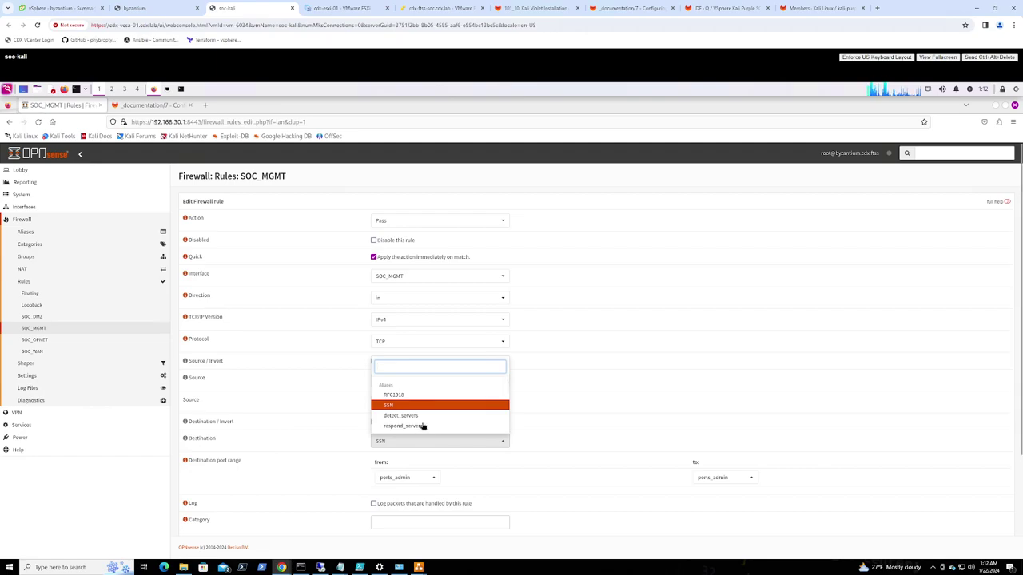
{"action": "scroll", "coordinate": [423, 416], "scroll_direction": "down", "scroll_amount": 3}
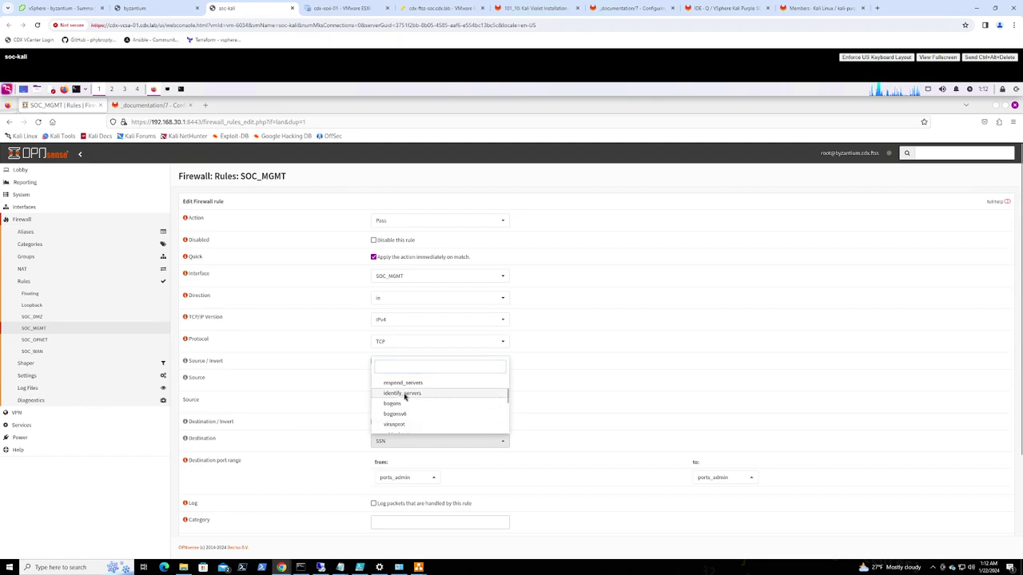
{"action": "left_click", "coordinate": [404, 393]}
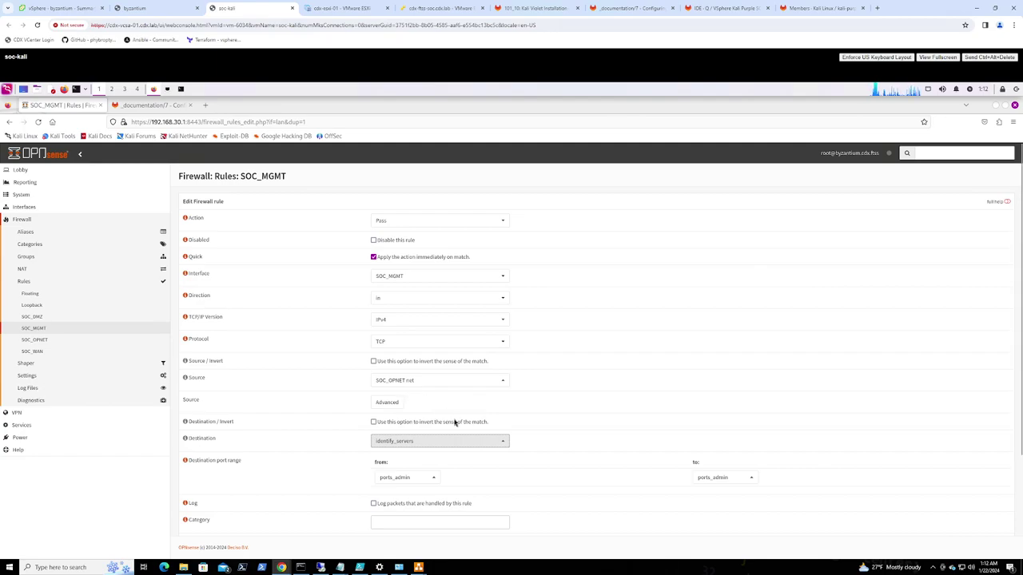
Set the destination port range to ports_opencti
{"action": "left_click", "coordinate": [403, 477]}
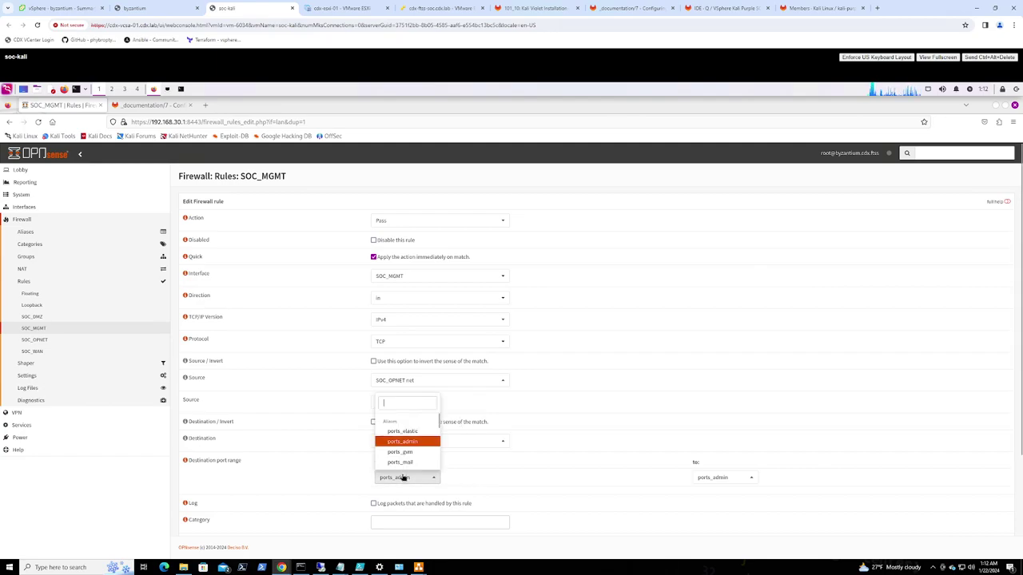
{"action": "scroll", "coordinate": [409, 439], "scroll_direction": "up", "scroll_amount": 5}
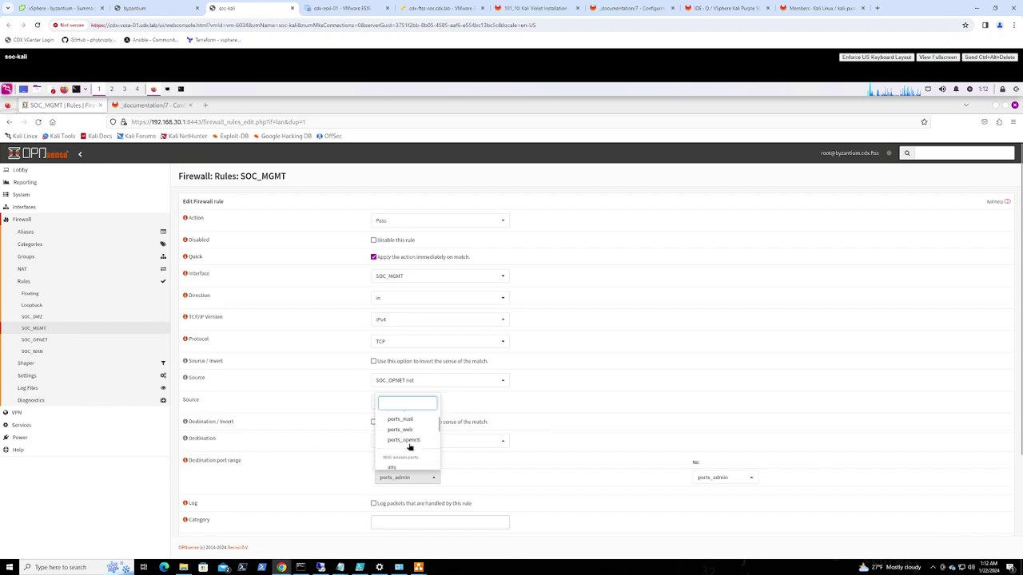
{"action": "scroll", "coordinate": [411, 438], "scroll_direction": "down", "scroll_amount": 5}
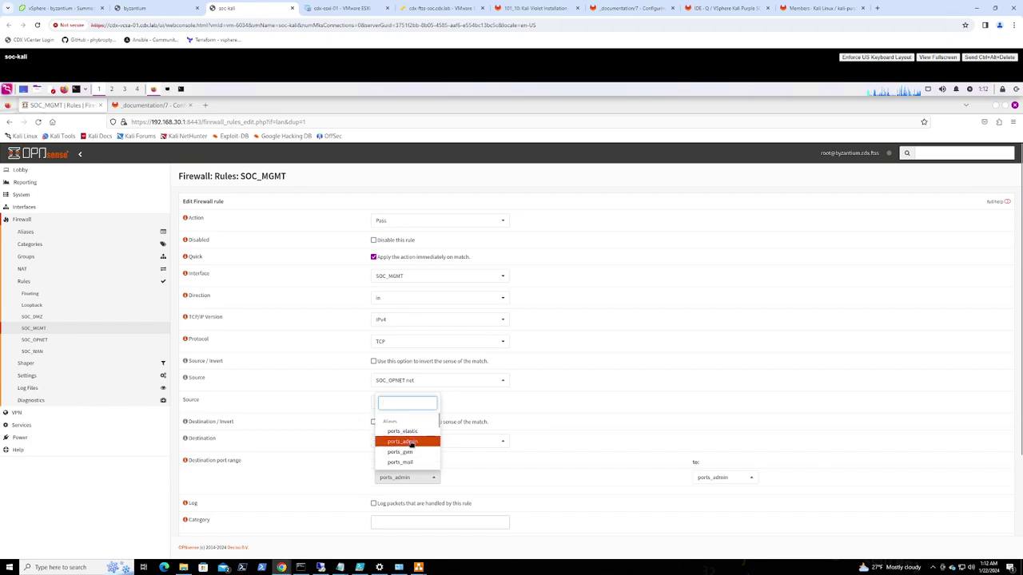
{"action": "left_click", "coordinate": [410, 441]}
{"action": "left_click", "coordinate": [411, 444]}
{"action": "left_click", "coordinate": [411, 444]}
{"action": "left_click", "coordinate": [404, 477]}
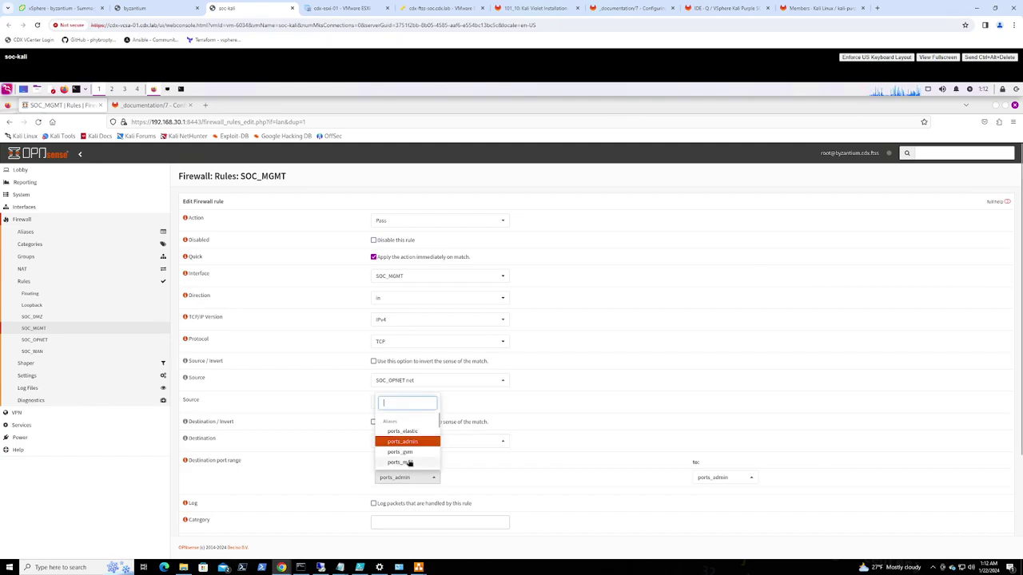
{"action": "scroll", "coordinate": [409, 461], "scroll_direction": "down", "scroll_amount": 2}
{"action": "left_click", "coordinate": [405, 440]}
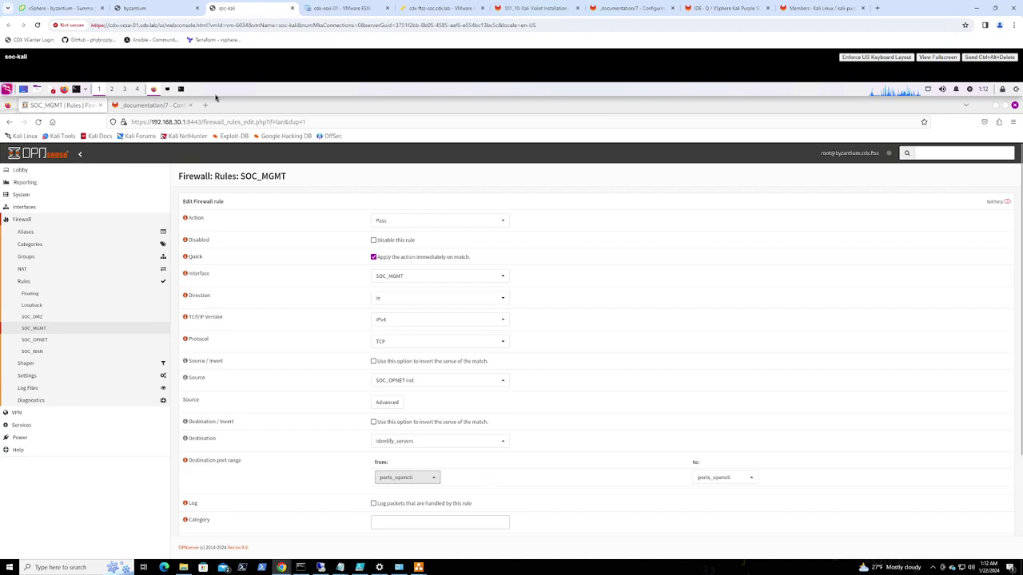
Describe the rule 'Allow access to OpenCTI web interface' from the guide and save it
{"action": "key", "text": "ctrl+Tab"}
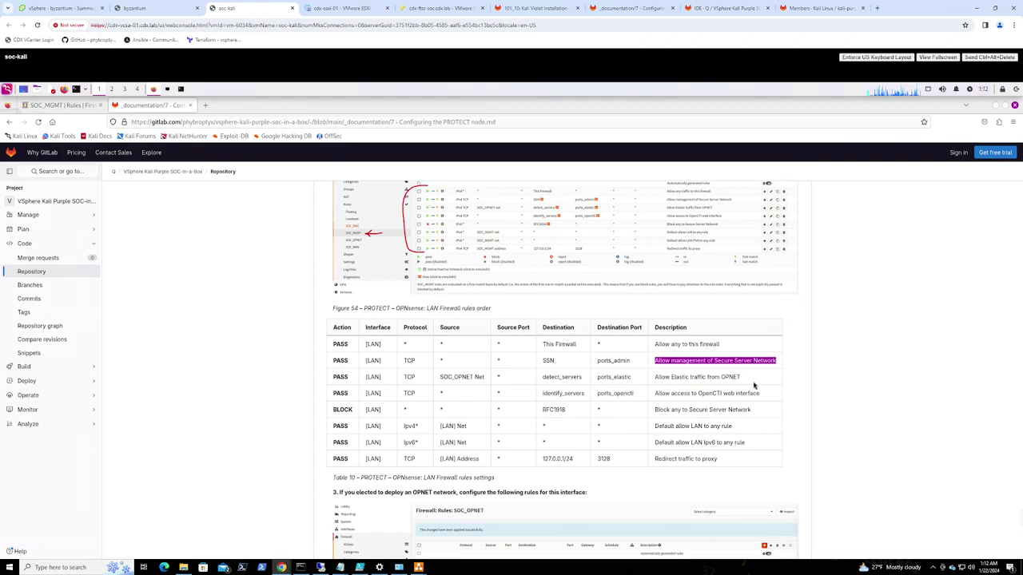
{"action": "left_click_drag", "start_coordinate": [762, 394], "coordinate": [654, 399]}
{"action": "key", "text": "ctrl+c"}
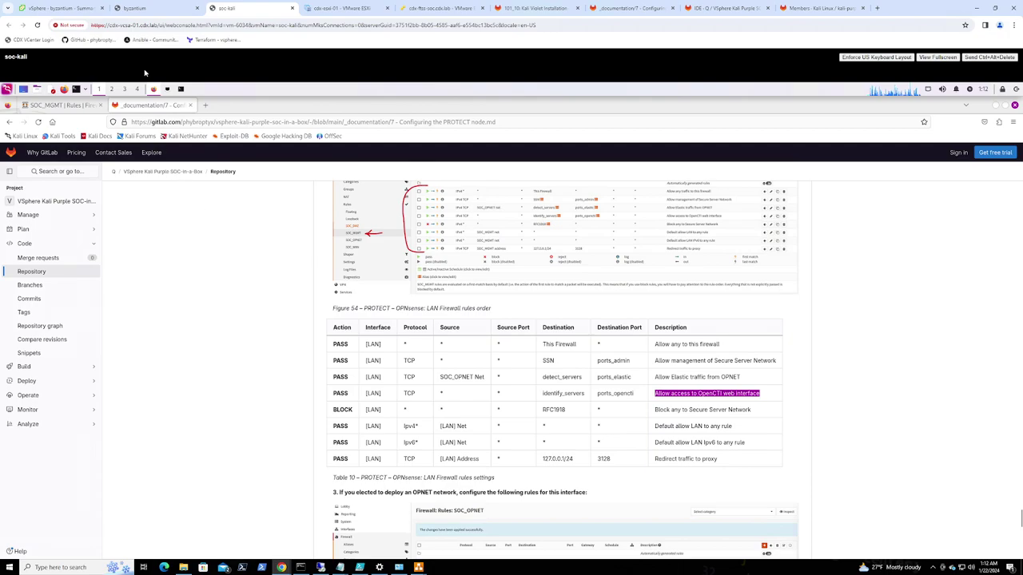
{"action": "left_click", "coordinate": [81, 107]}
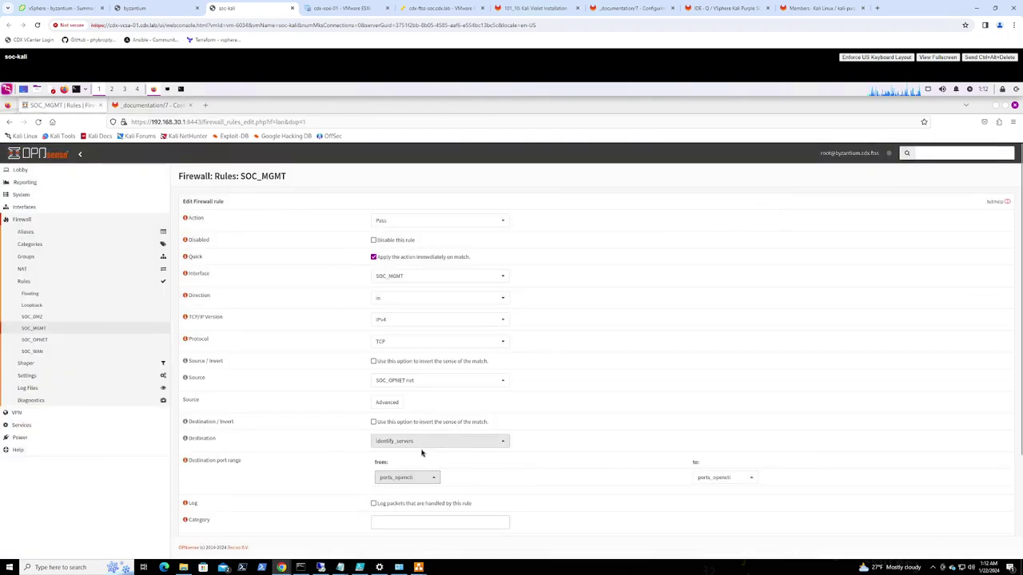
{"action": "left_click", "coordinate": [419, 523]}
{"action": "key", "text": "Tab"}
{"action": "type", "text": "Allow management of Secure Server Network"}
{"action": "key", "text": "ctrl+a"}
{"action": "key", "text": "ctrl+v"}
{"action": "scroll", "coordinate": [329, 454], "scroll_direction": "down", "scroll_amount": 1}
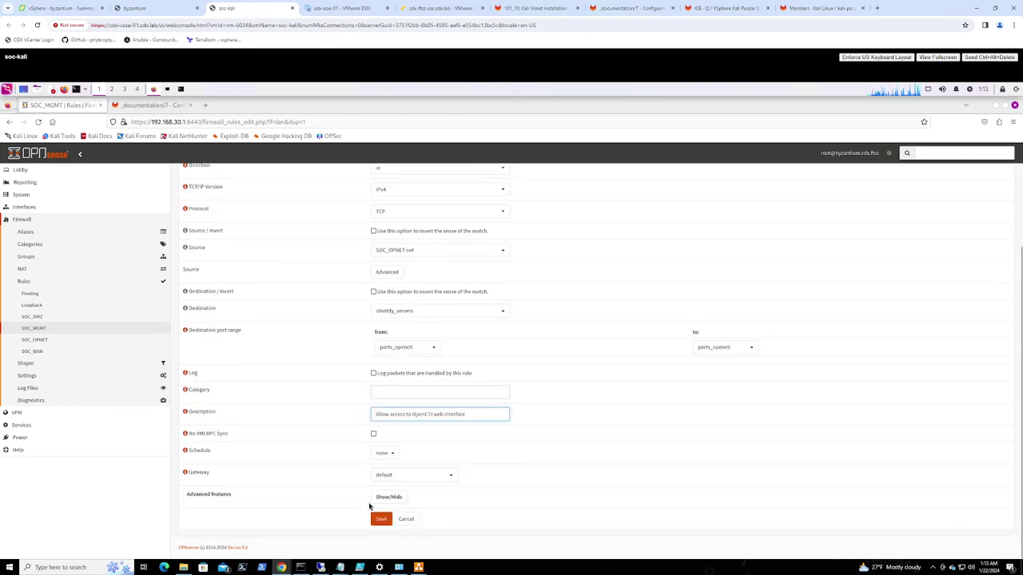
{"action": "left_click", "coordinate": [382, 519]}
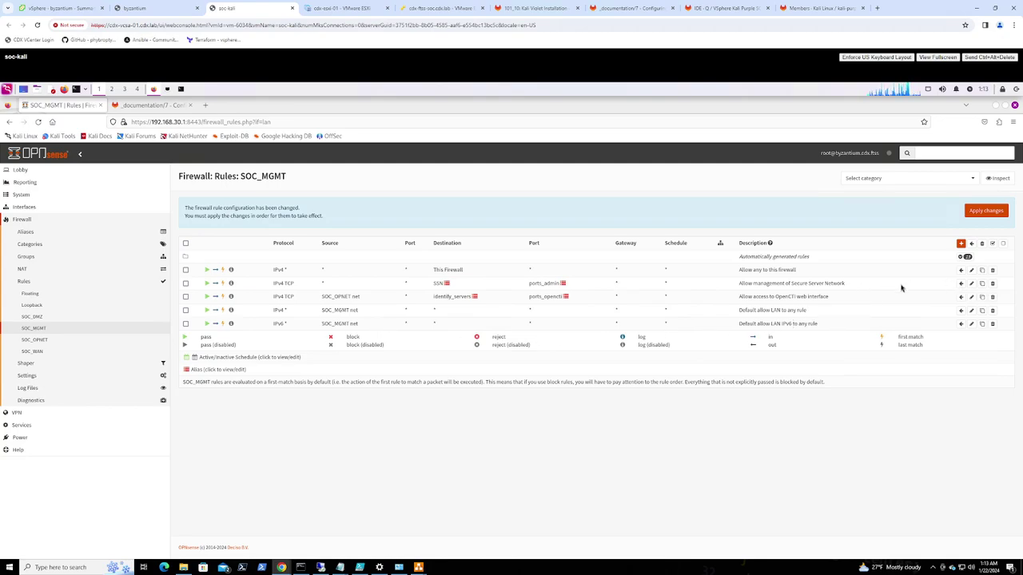
Edit the 'Allow access to OpenCTI web interface' rule to use source any, and save it
{"action": "mouse_move", "coordinate": [550, 300]}
{"action": "mouse_move", "coordinate": [445, 299]}
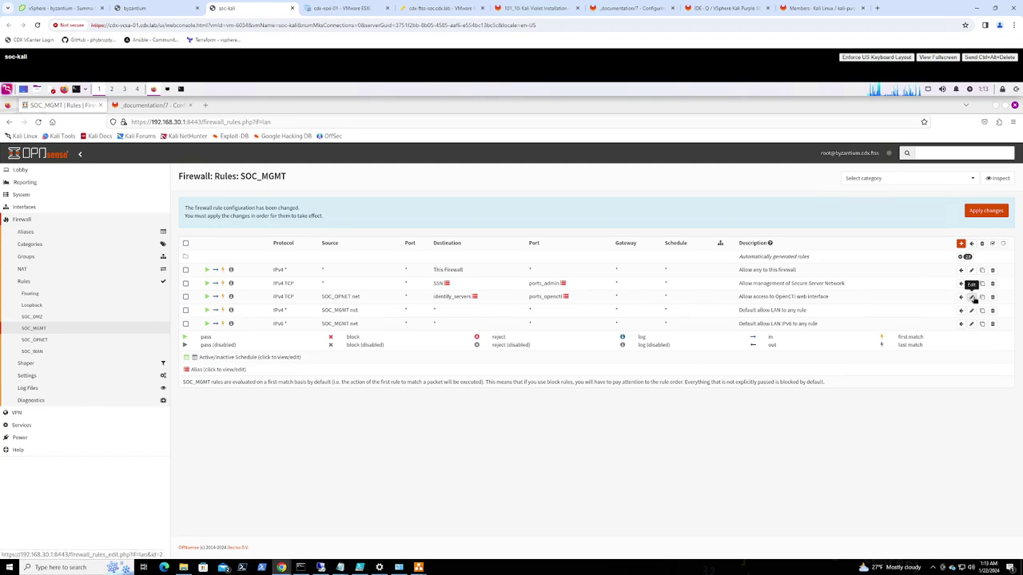
{"action": "left_click", "coordinate": [971, 297]}
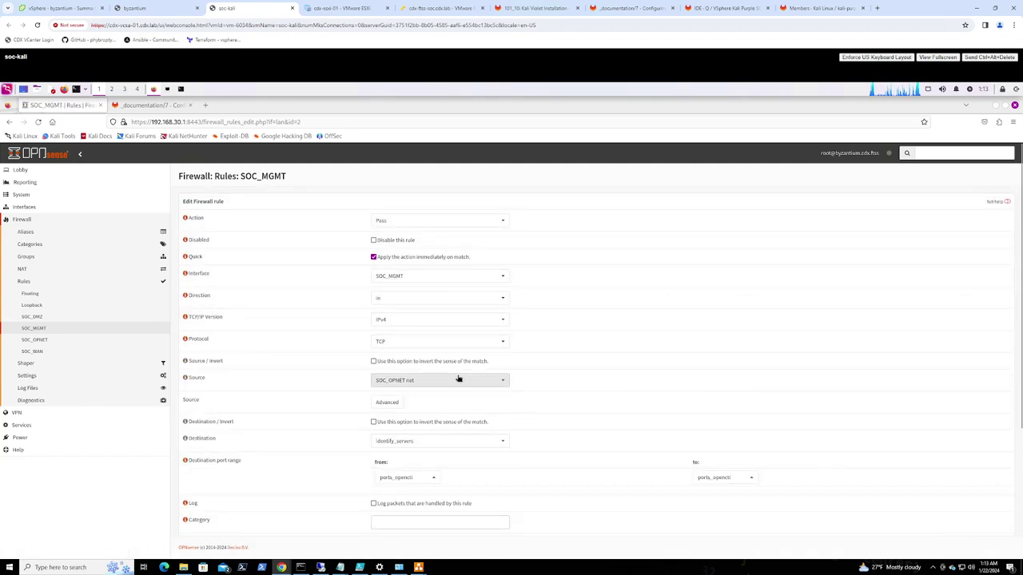
{"action": "left_click", "coordinate": [459, 379]}
{"action": "scroll", "coordinate": [454, 357], "scroll_direction": "up", "scroll_amount": 5}
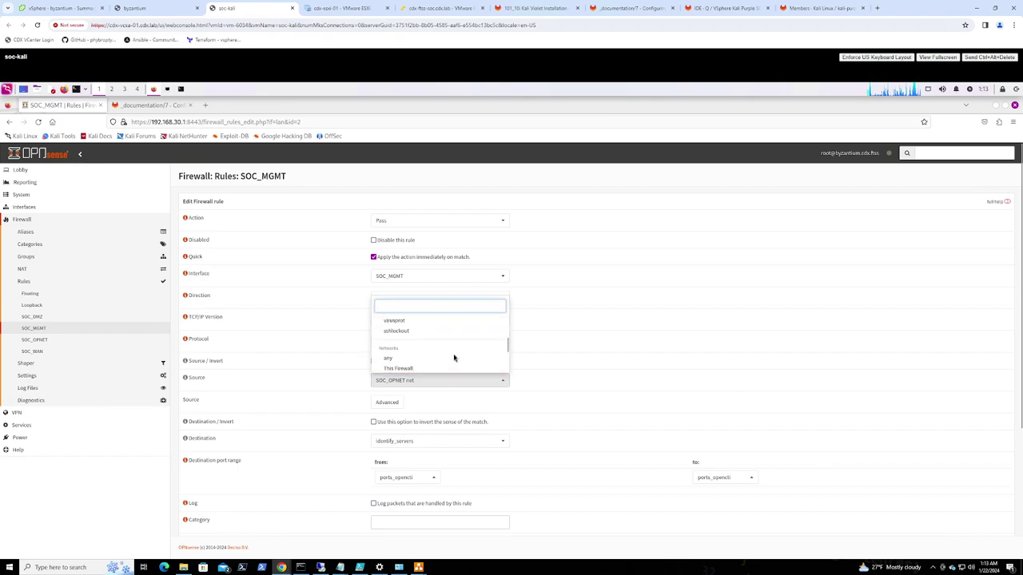
{"action": "left_click", "coordinate": [406, 358]}
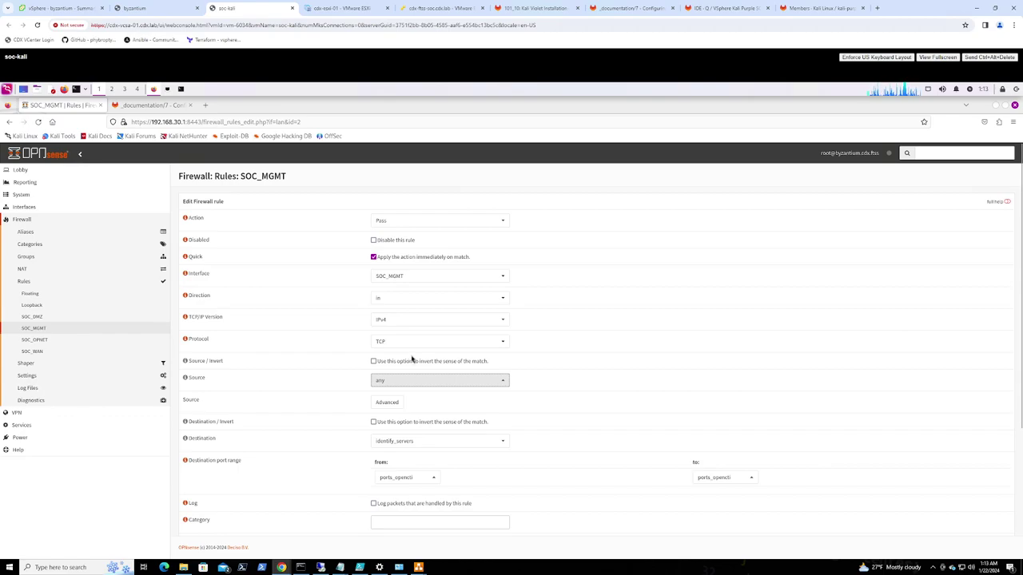
{"action": "scroll", "coordinate": [459, 477], "scroll_direction": "down", "scroll_amount": 1}
{"action": "scroll", "coordinate": [460, 477], "scroll_direction": "down", "scroll_amount": 5}
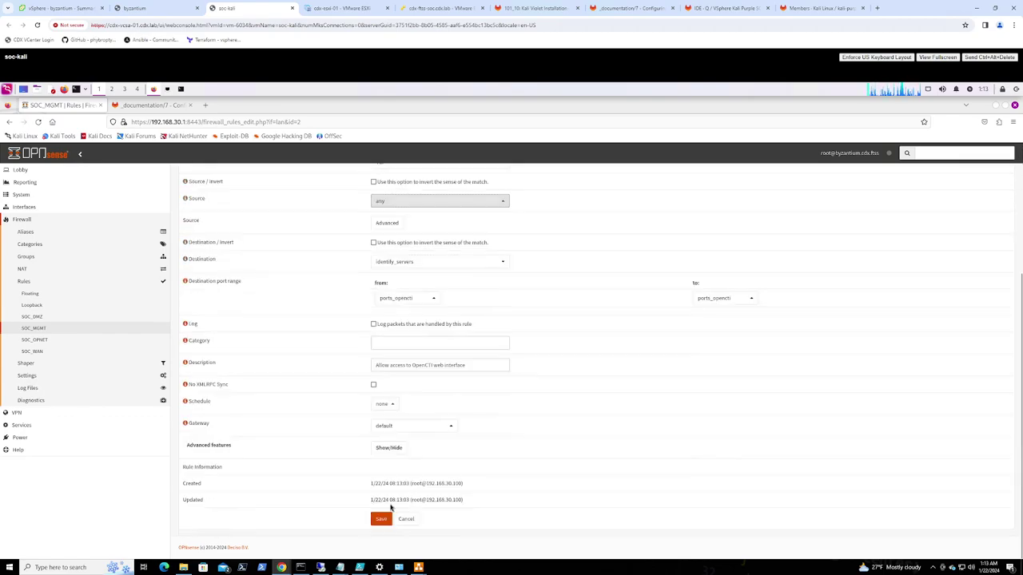
{"action": "left_click", "coordinate": [381, 520]}
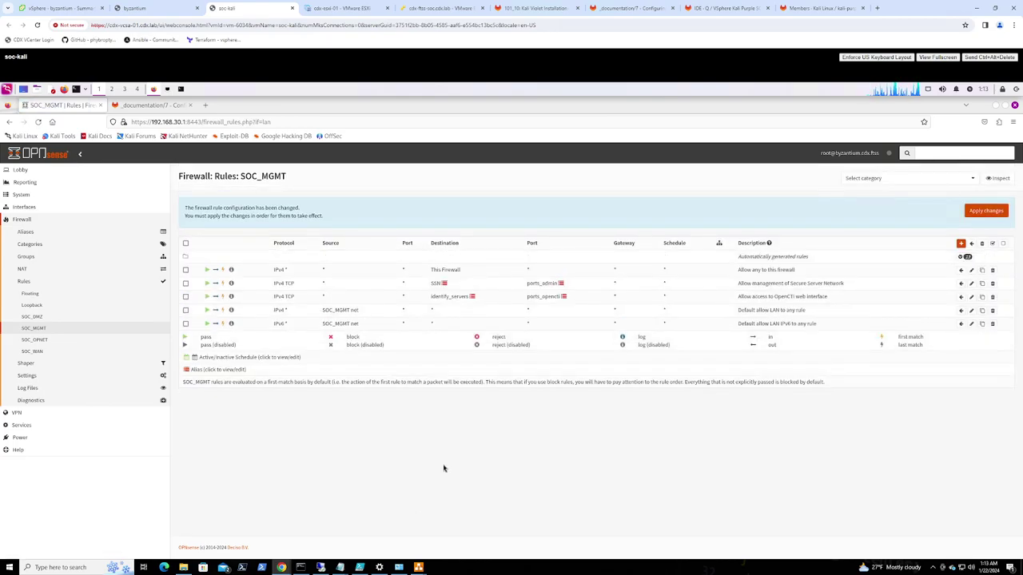
Clone the OpenCTI rule with source SOC_OPNET net and destination ports ports_elastic
{"action": "left_click", "coordinate": [982, 298]}
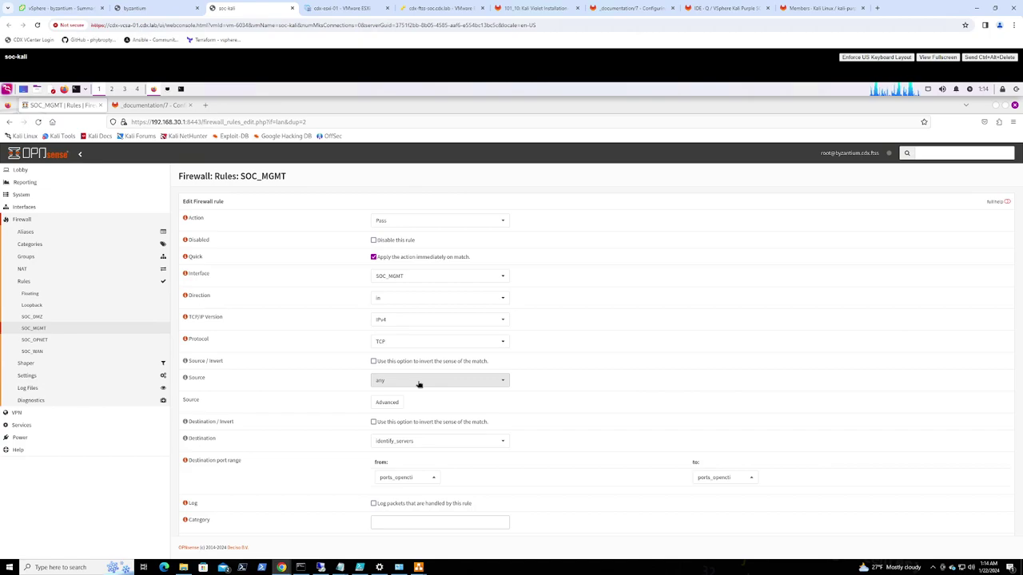
{"action": "left_click", "coordinate": [425, 382]}
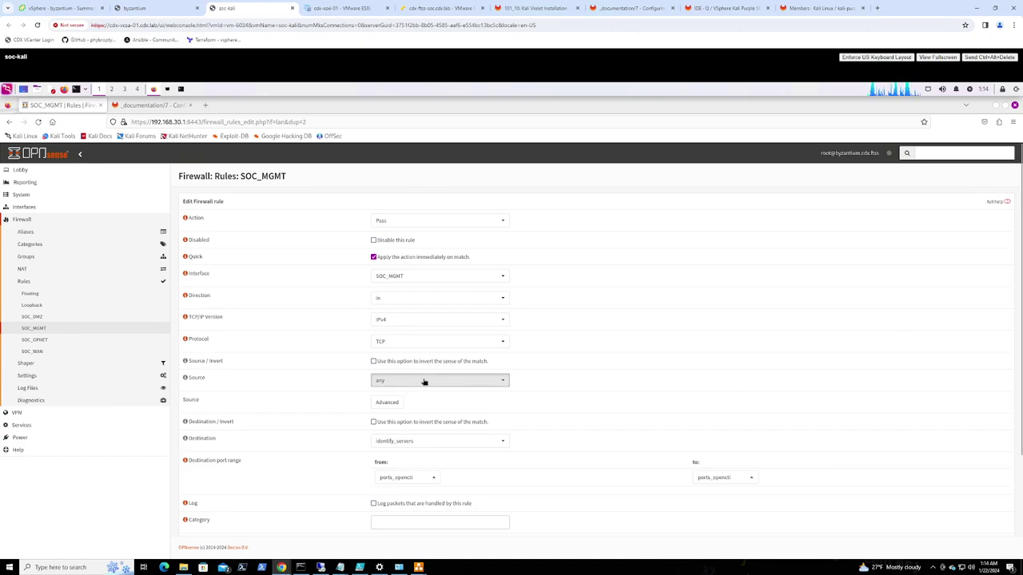
{"action": "scroll", "coordinate": [438, 357], "scroll_direction": "down", "scroll_amount": 2}
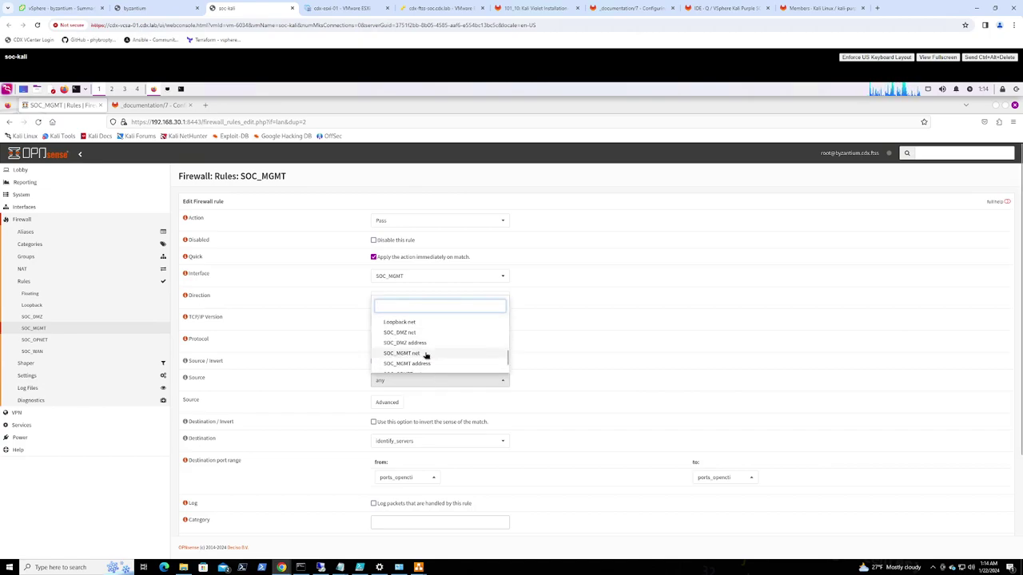
{"action": "scroll", "coordinate": [424, 364], "scroll_direction": "down", "scroll_amount": 2}
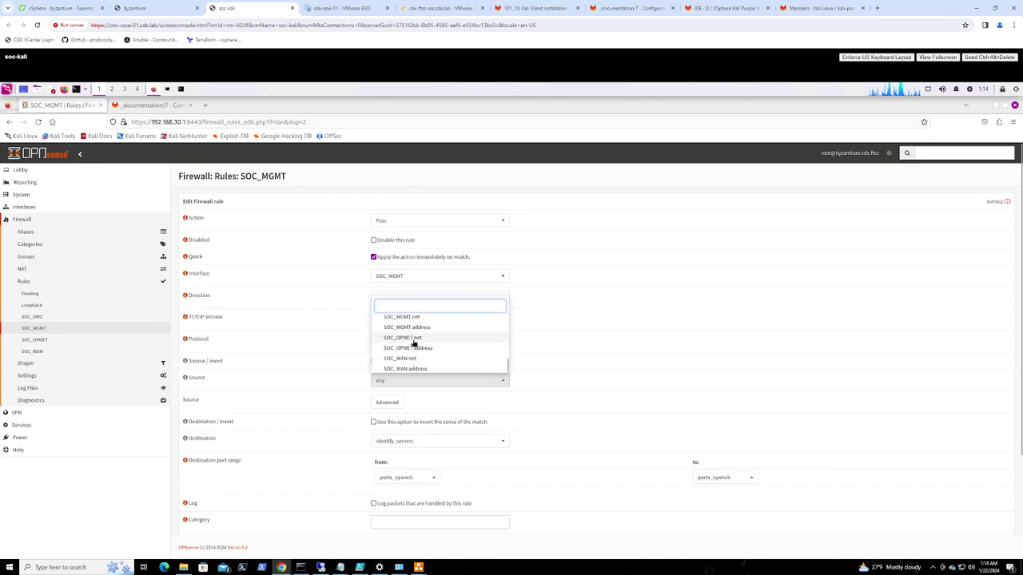
{"action": "left_click", "coordinate": [413, 341]}
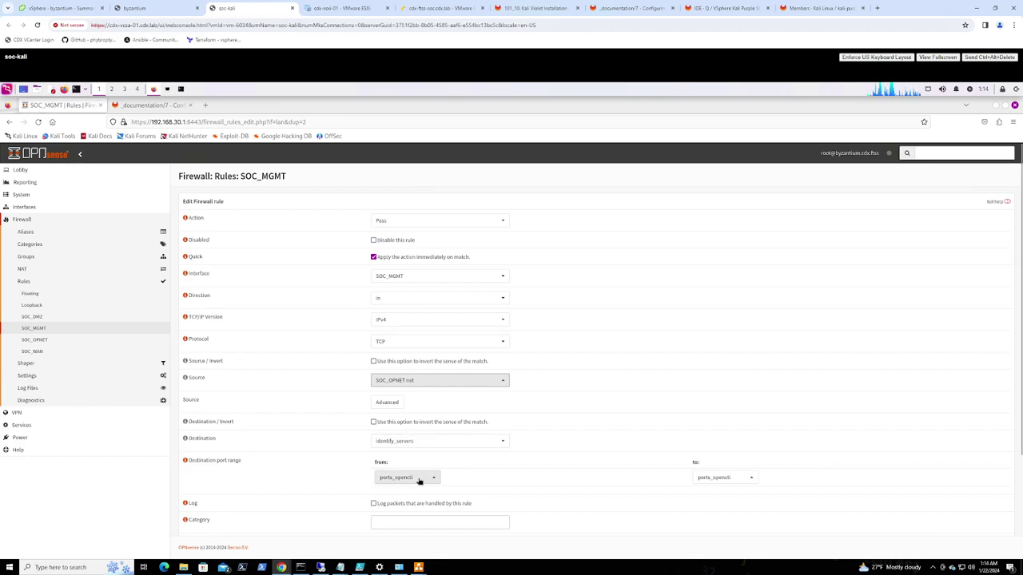
{"action": "left_click", "coordinate": [419, 480]}
{"action": "scroll", "coordinate": [418, 440], "scroll_direction": "up", "scroll_amount": 3}
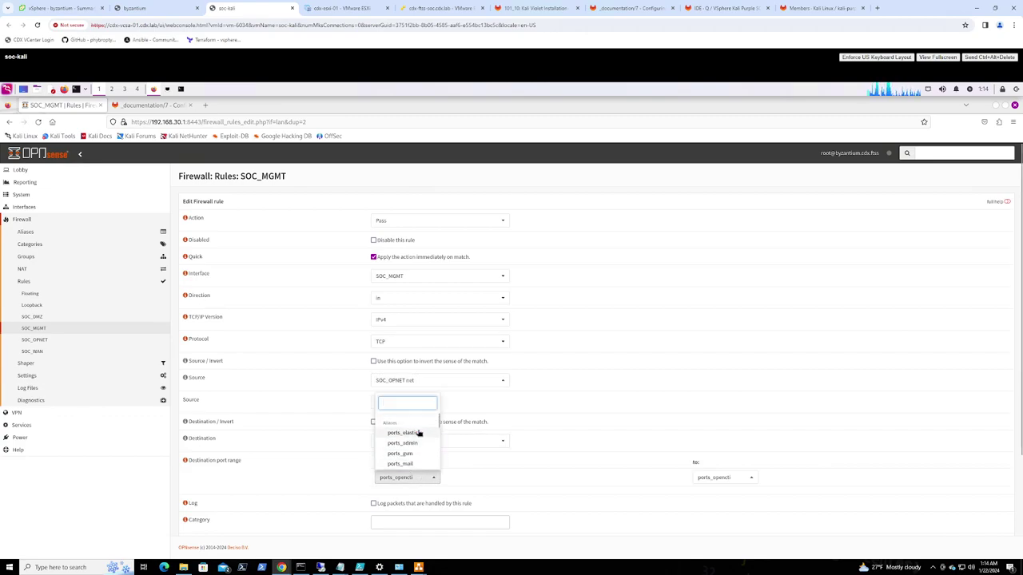
{"action": "left_click", "coordinate": [421, 436]}
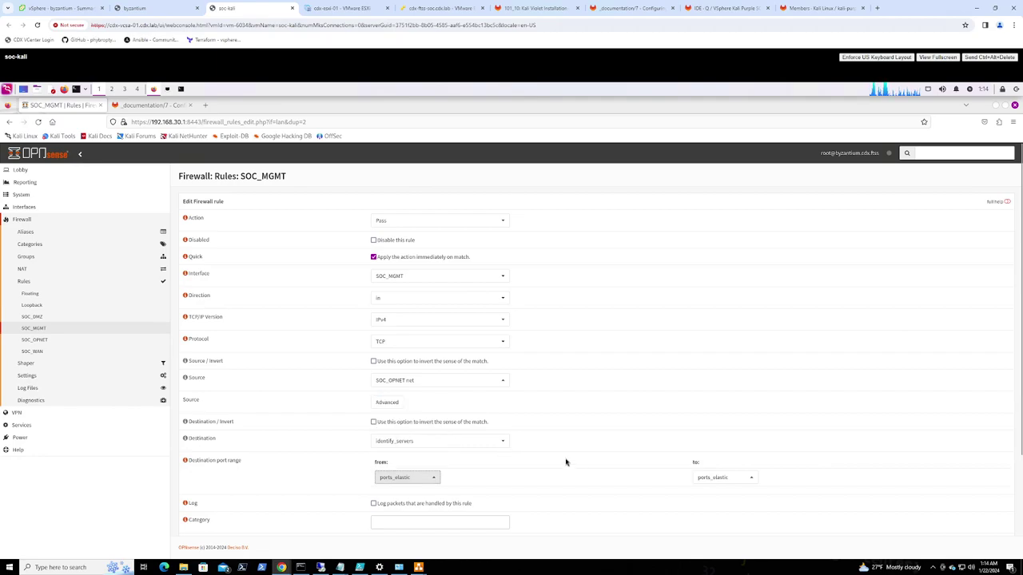
{"action": "scroll", "coordinate": [566, 461], "scroll_direction": "down", "scroll_amount": 1}
Replace the description with 'Allow Elastic traffic from OPNET' copied from GitLab, and save
{"action": "left_click", "coordinate": [169, 108]}
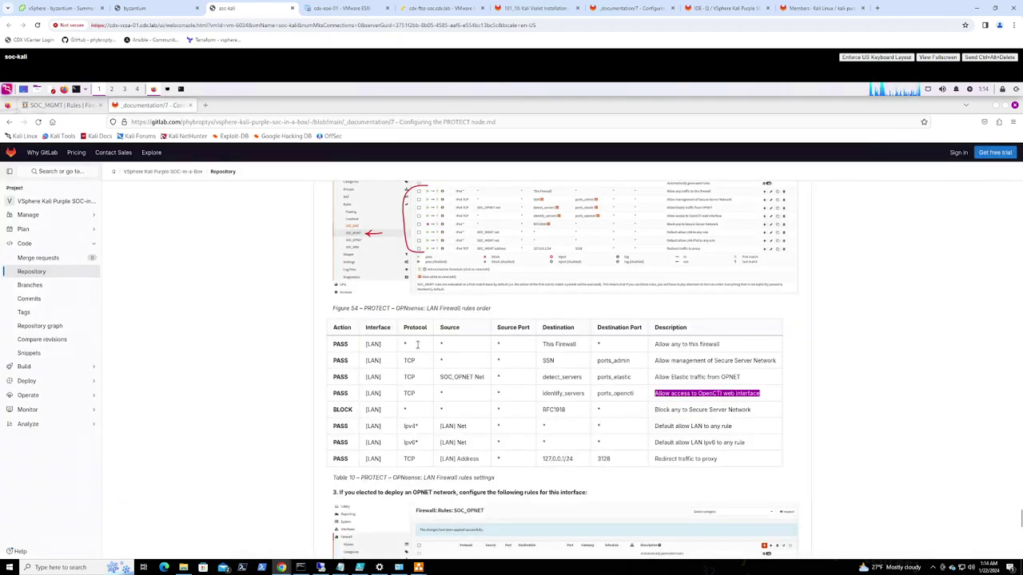
{"action": "left_click_drag", "start_coordinate": [748, 379], "coordinate": [657, 377]}
{"action": "key", "text": "ctrl+c"}
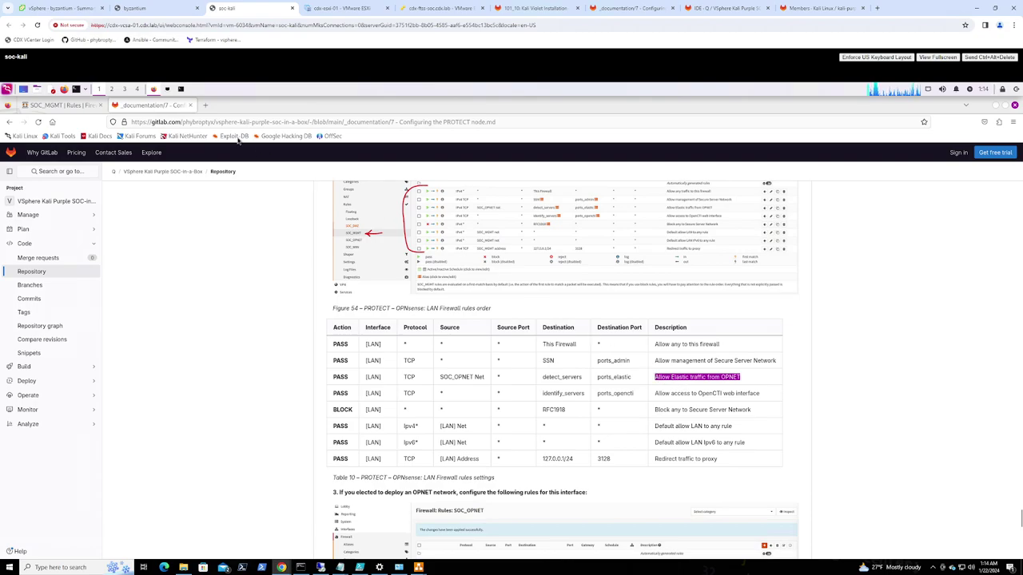
{"action": "left_click", "coordinate": [68, 105]}
{"action": "scroll", "coordinate": [439, 384], "scroll_direction": "down", "scroll_amount": 2}
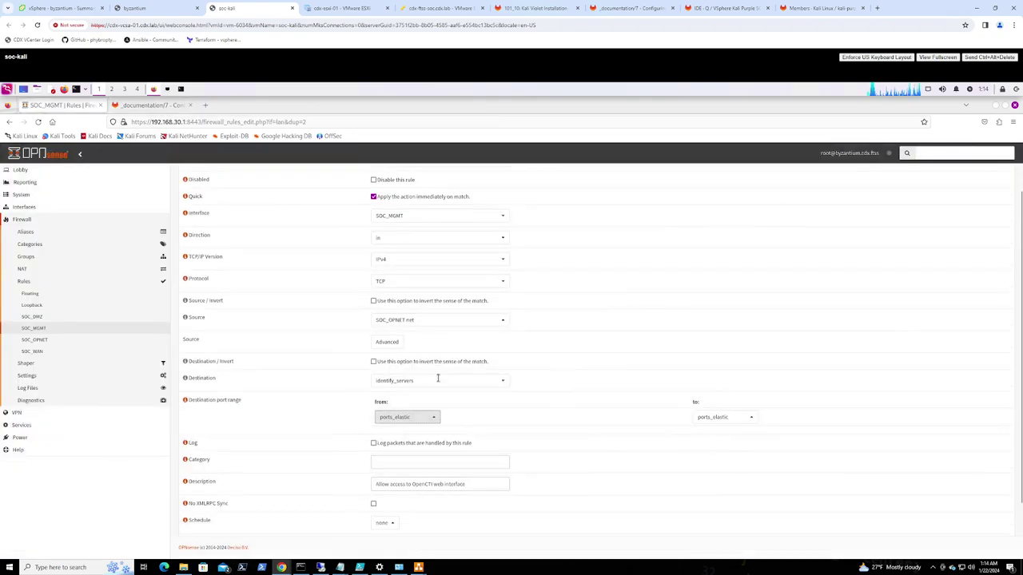
{"action": "left_click_drag", "start_coordinate": [471, 414], "coordinate": [349, 406]}
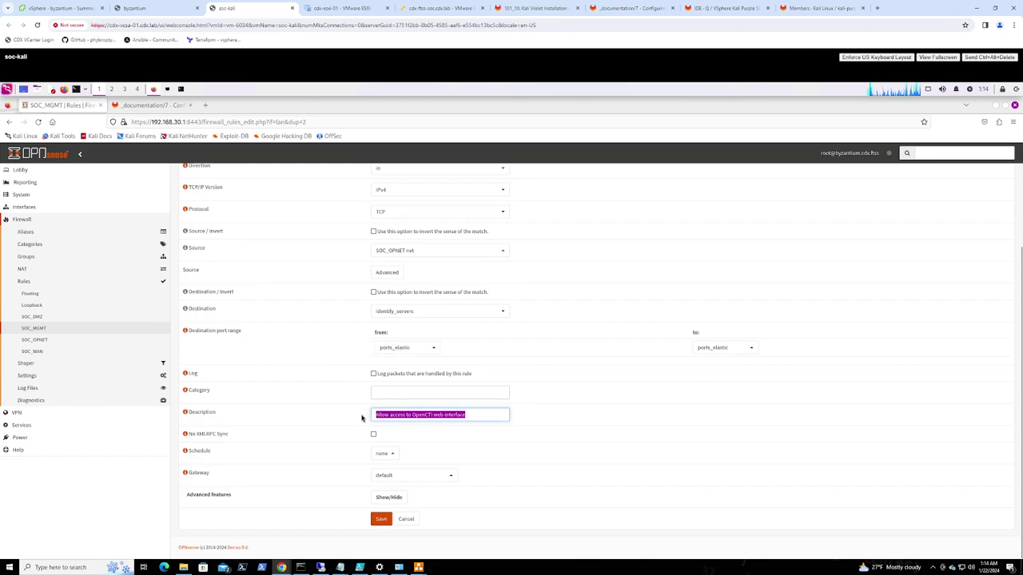
{"action": "key", "text": "ctrl+v"}
{"action": "left_click", "coordinate": [382, 520]}
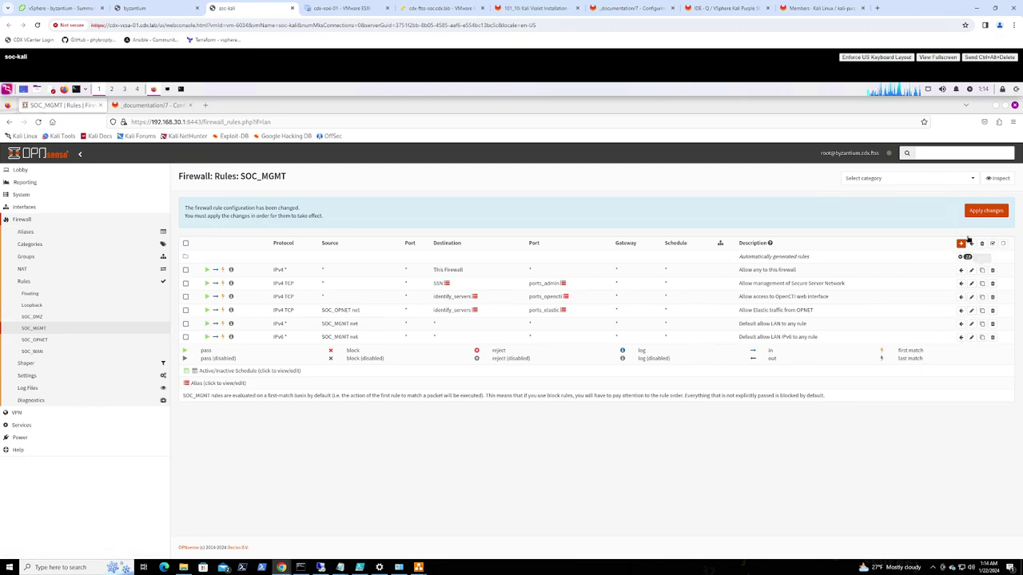
Start a new SOC_MGMT rule with action Block and destination RFC1918
{"action": "left_click", "coordinate": [960, 244]}
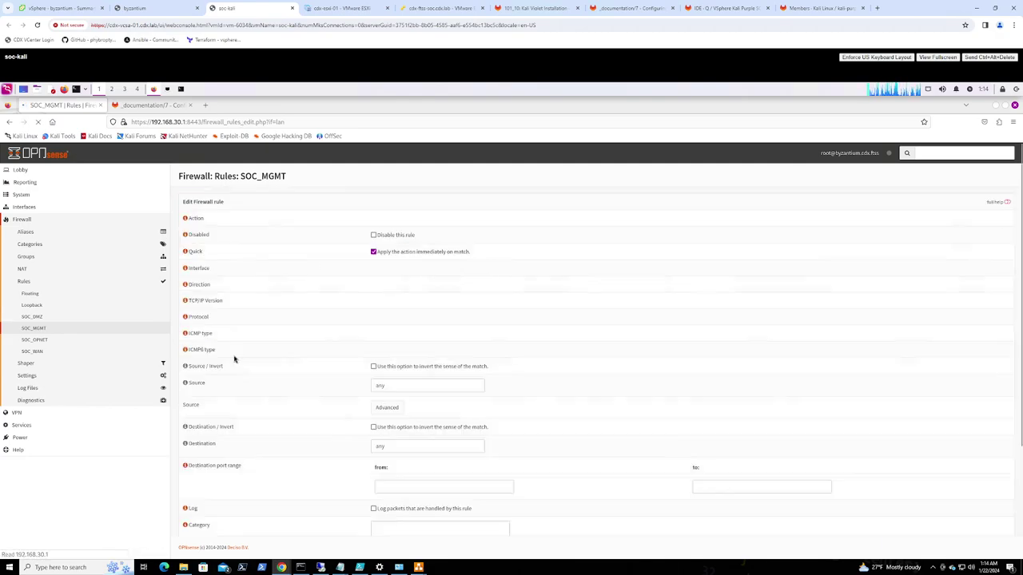
{"action": "left_click", "coordinate": [436, 220]}
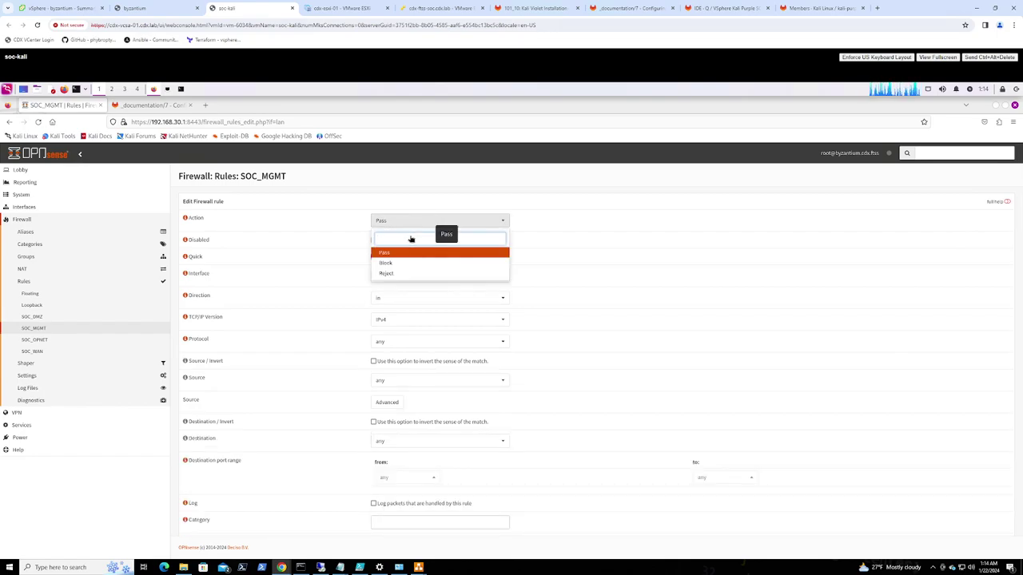
{"action": "left_click", "coordinate": [386, 266]}
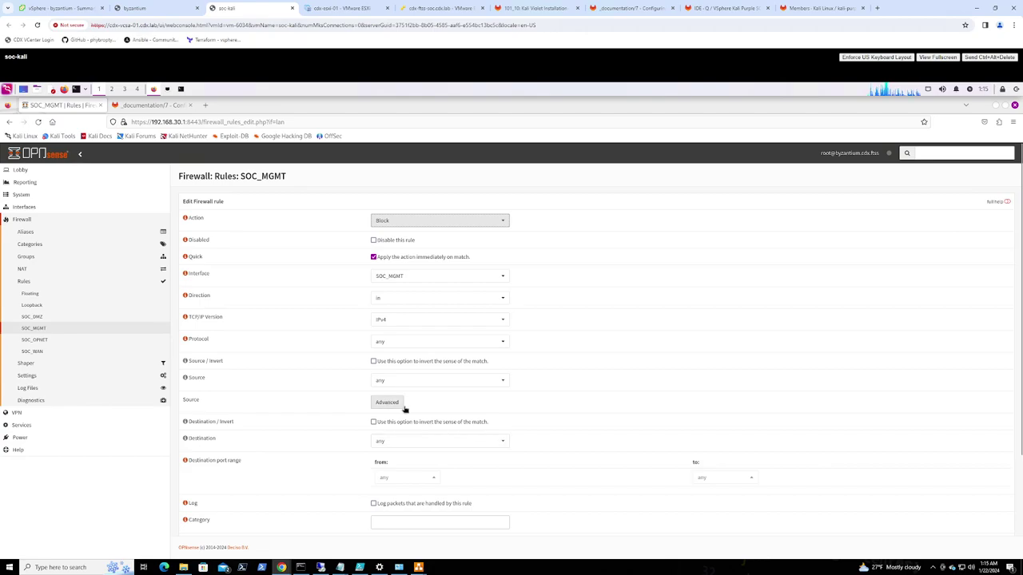
{"action": "scroll", "coordinate": [439, 413], "scroll_direction": "down", "scroll_amount": 1}
{"action": "scroll", "coordinate": [439, 413], "scroll_direction": "down", "scroll_amount": 1}
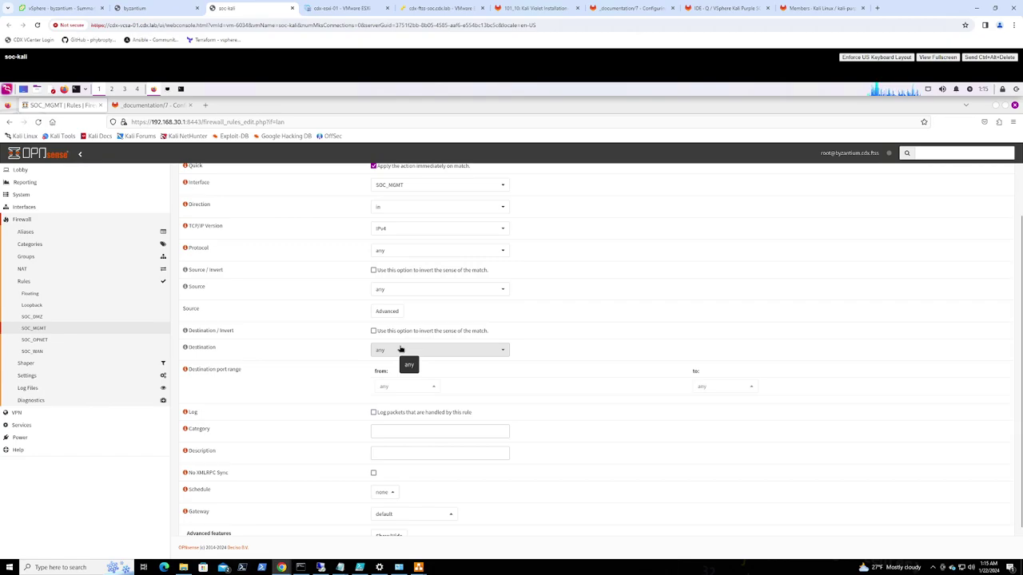
{"action": "left_click", "coordinate": [464, 349]}
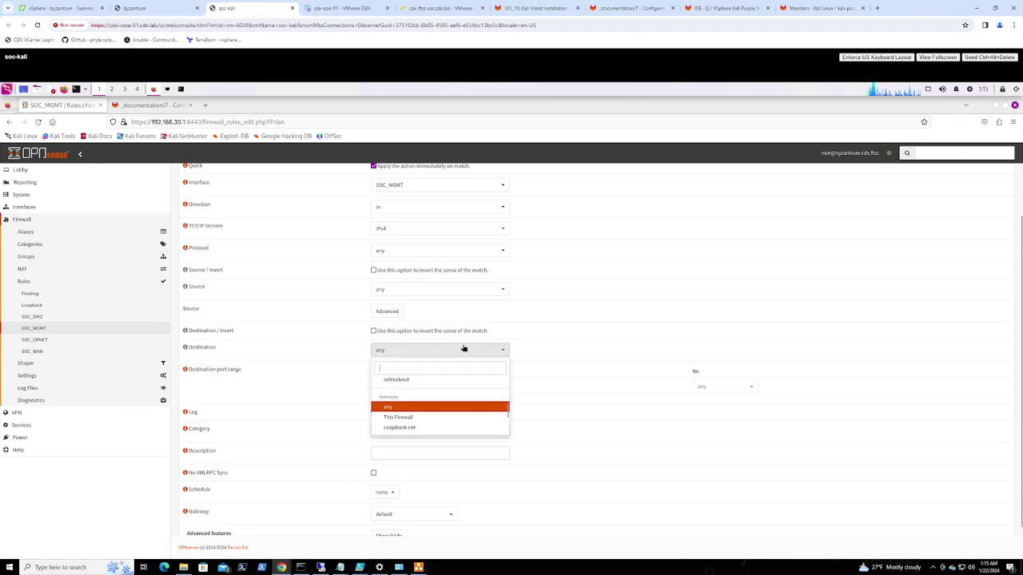
{"action": "type", "text": "RF"}
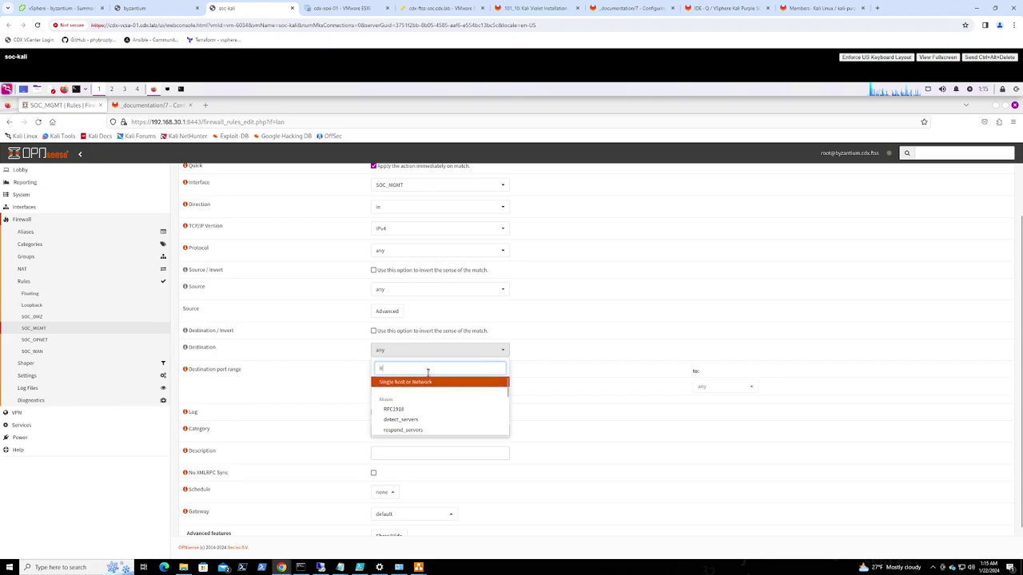
{"action": "left_click", "coordinate": [404, 391]}
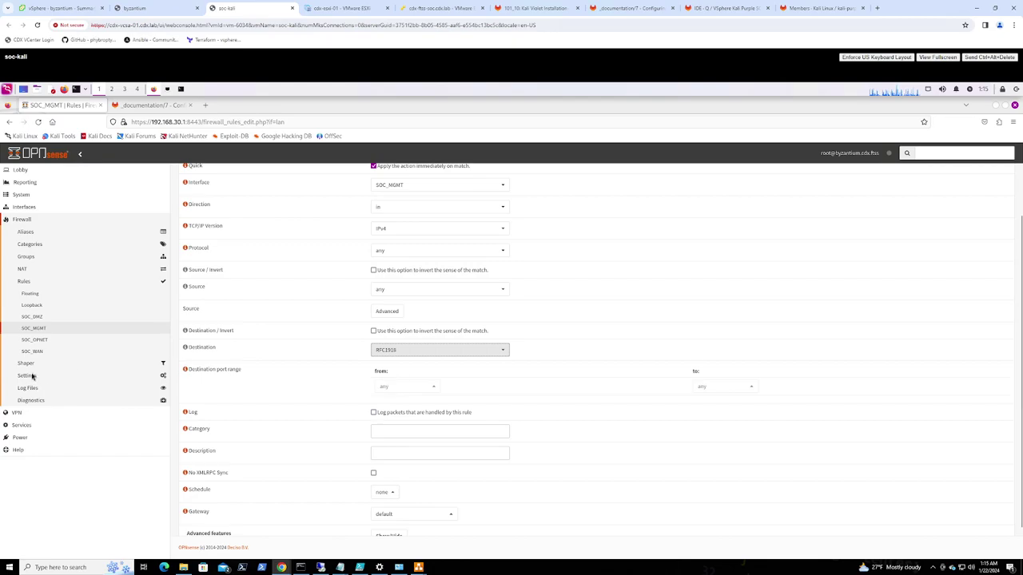
Paste 'Block any to Secure Server Network' from GitLab as the description and save the rule
{"action": "left_click", "coordinate": [511, 382]}
{"action": "key", "text": "ctrl+Tab"}
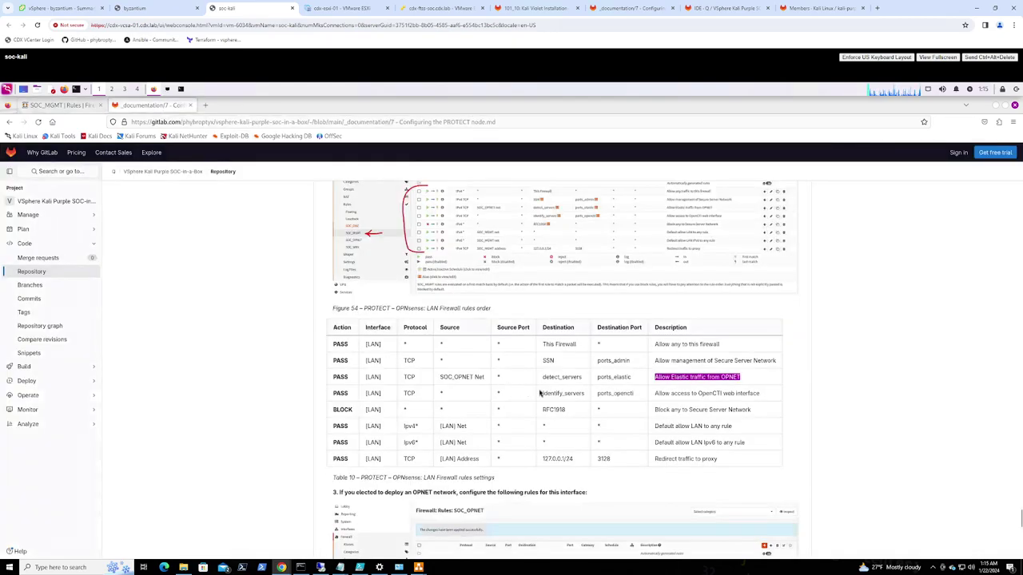
{"action": "left_click_drag", "start_coordinate": [756, 413], "coordinate": [657, 408]}
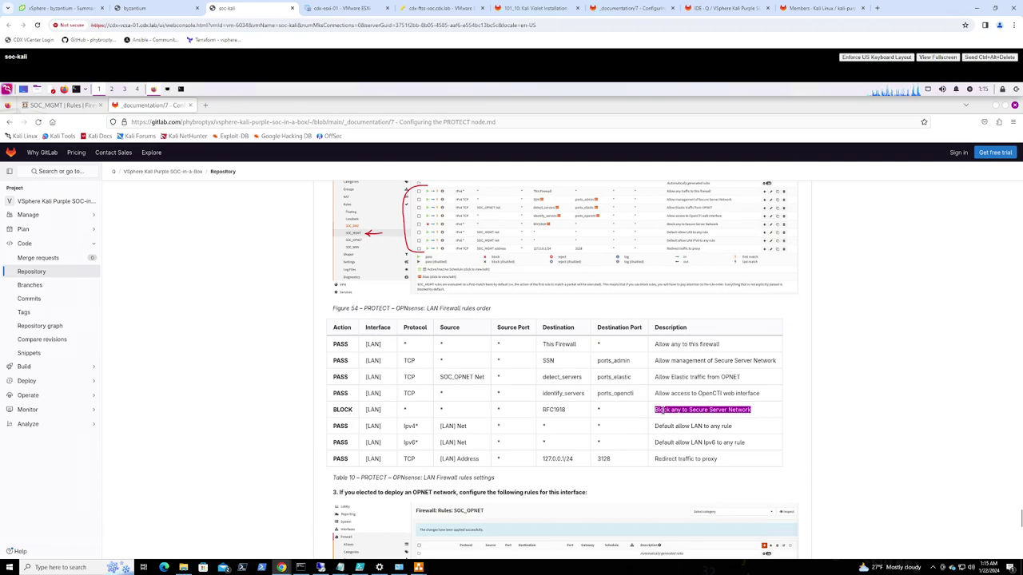
{"action": "left_click", "coordinate": [68, 105]}
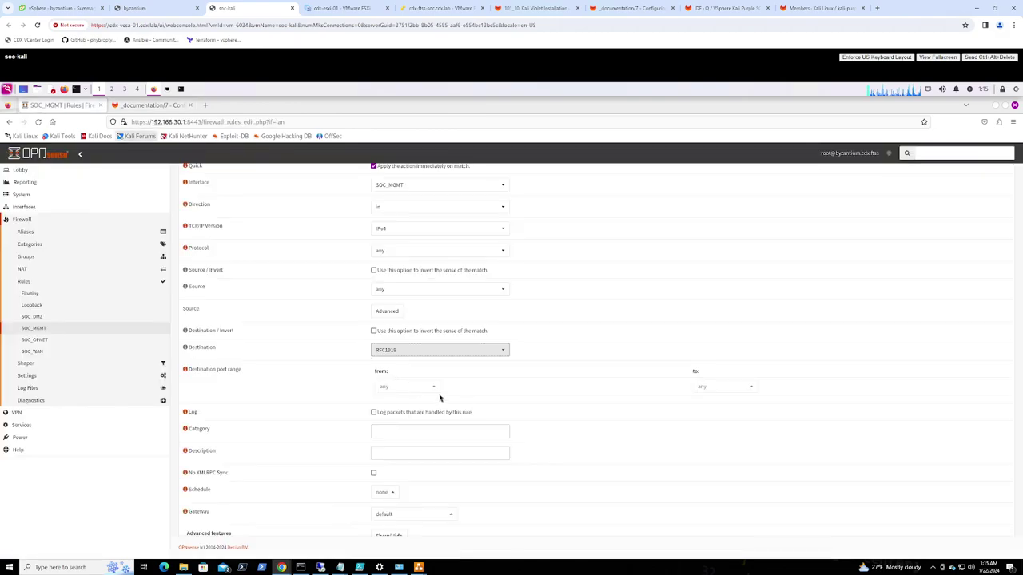
{"action": "left_click", "coordinate": [411, 449]}
{"action": "type", "text": "Block any to Secure Server Network"}
{"action": "scroll", "coordinate": [504, 473], "scroll_direction": "down", "scroll_amount": 1}
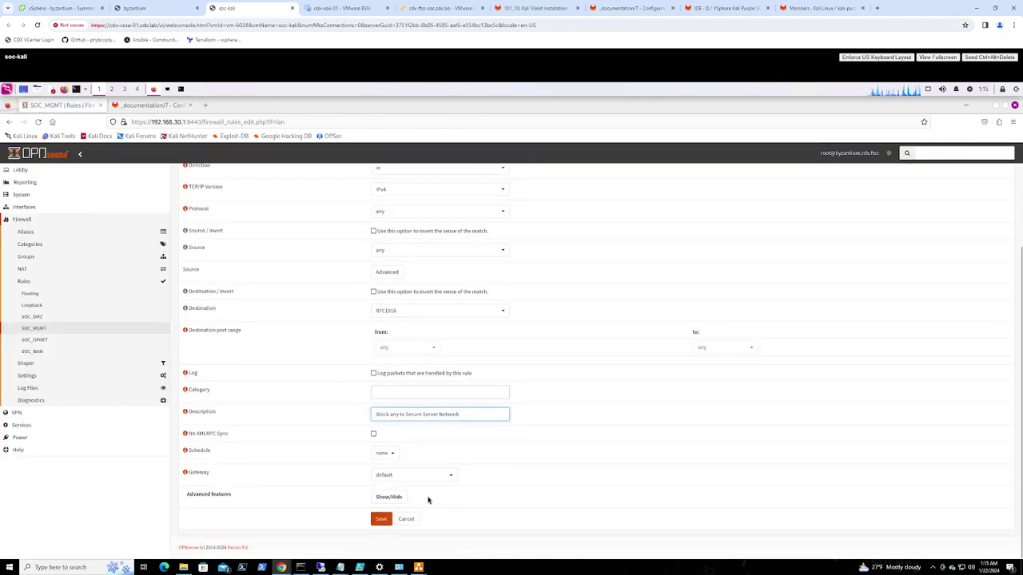
{"action": "left_click", "coordinate": [380, 518]}
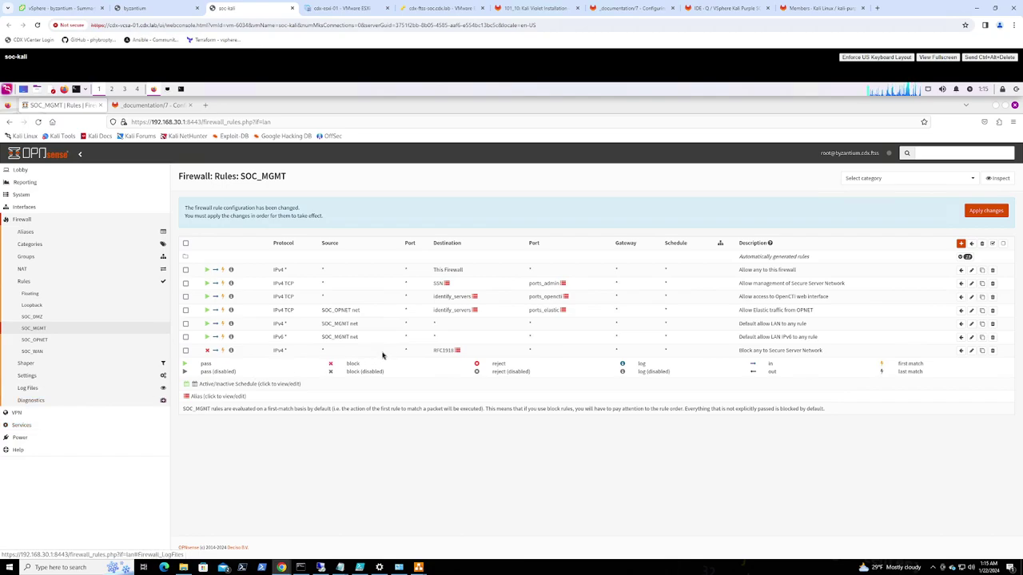
Start a new SOC_MGMT rule with protocol TCP and source SOC_MGMT address
{"action": "mouse_move", "coordinate": [434, 283]}
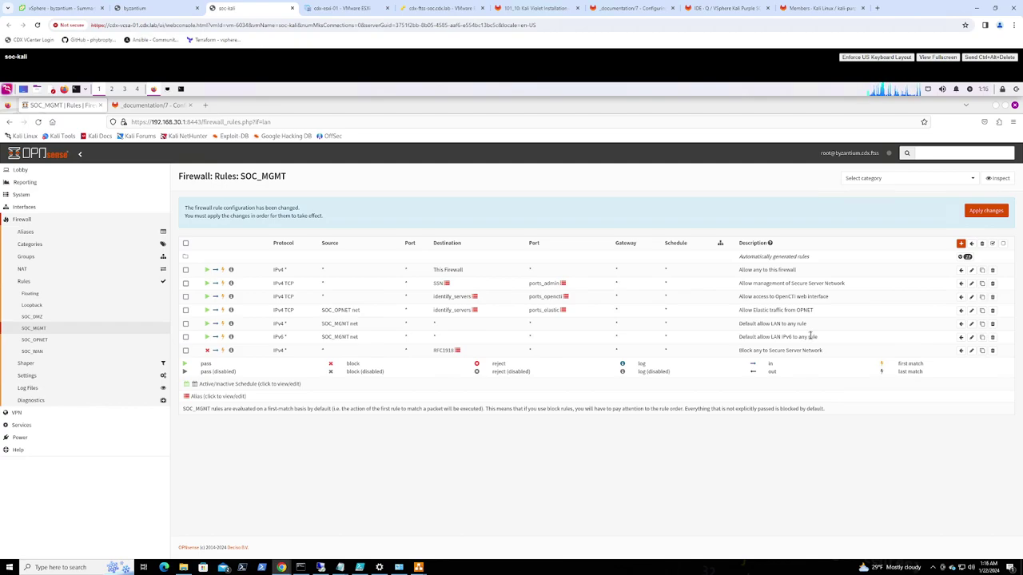
{"action": "left_click", "coordinate": [960, 243]}
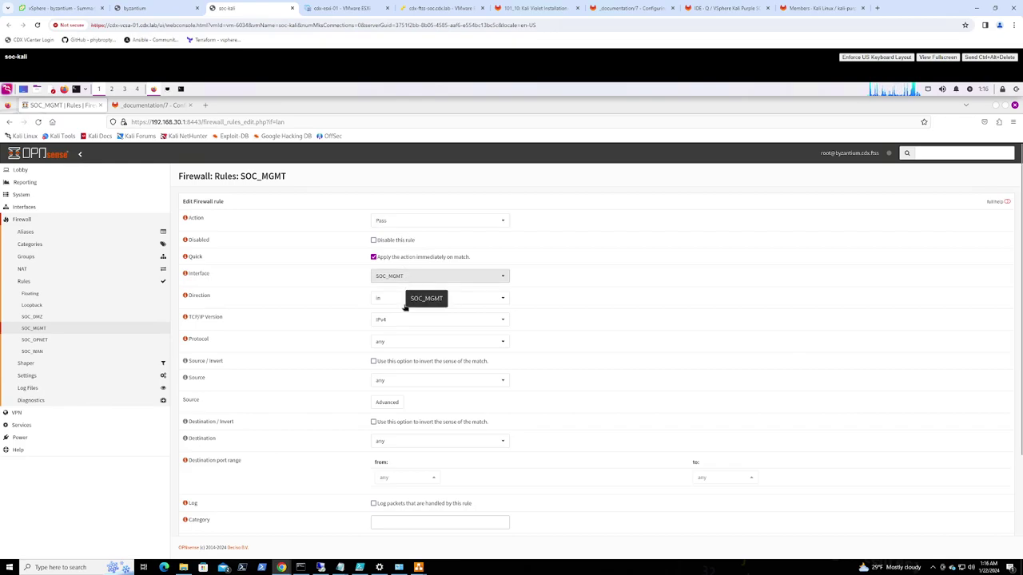
{"action": "left_click", "coordinate": [398, 342]}
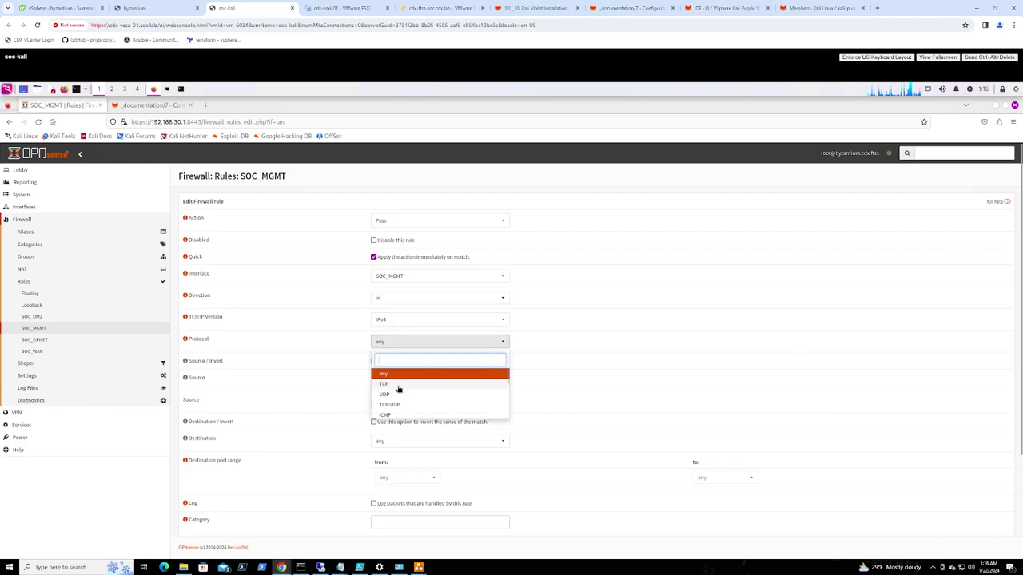
{"action": "left_click", "coordinate": [398, 386]}
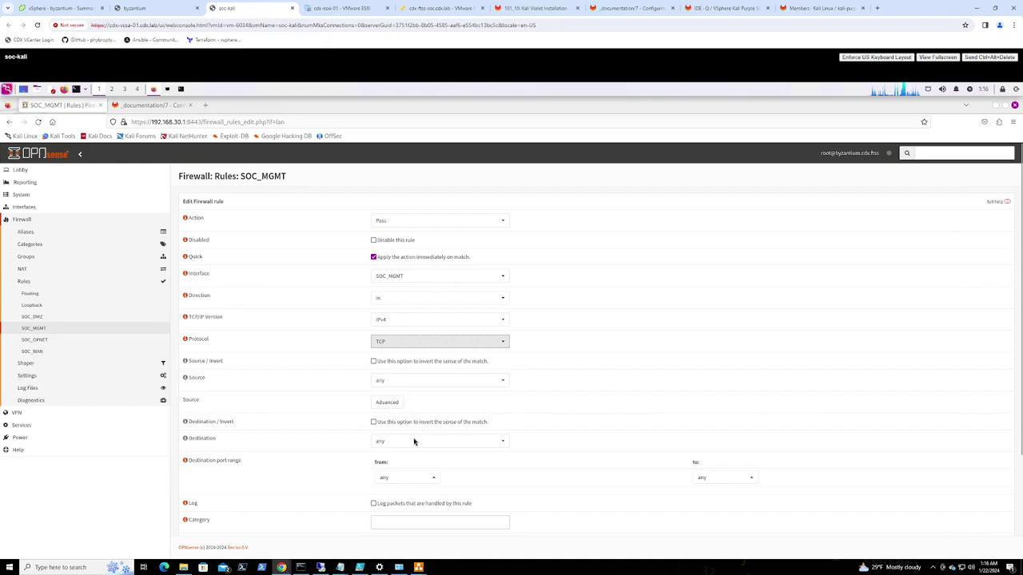
{"action": "left_click", "coordinate": [423, 381]}
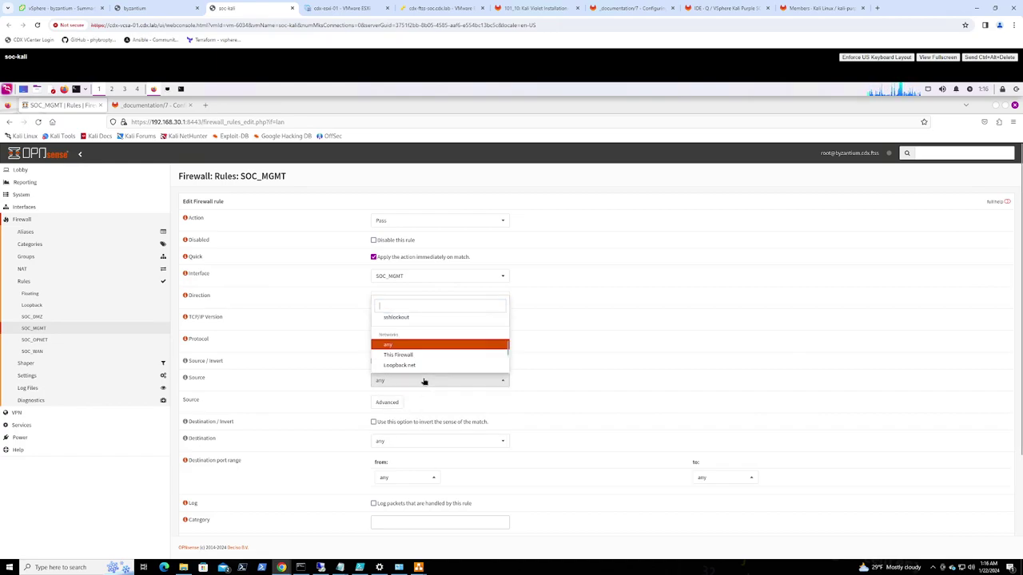
{"action": "scroll", "coordinate": [423, 359], "scroll_direction": "down", "scroll_amount": 2}
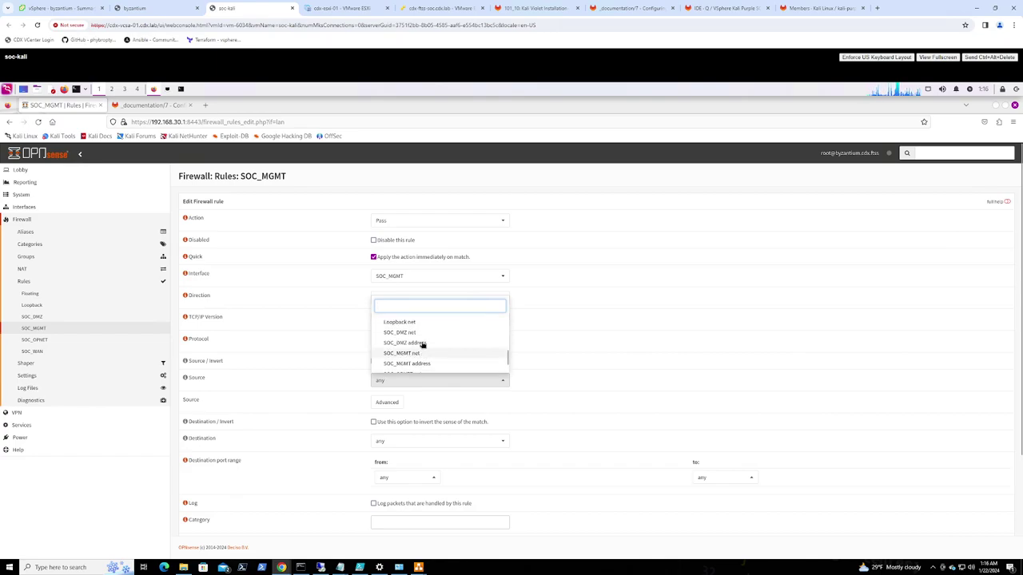
{"action": "left_click", "coordinate": [420, 363]}
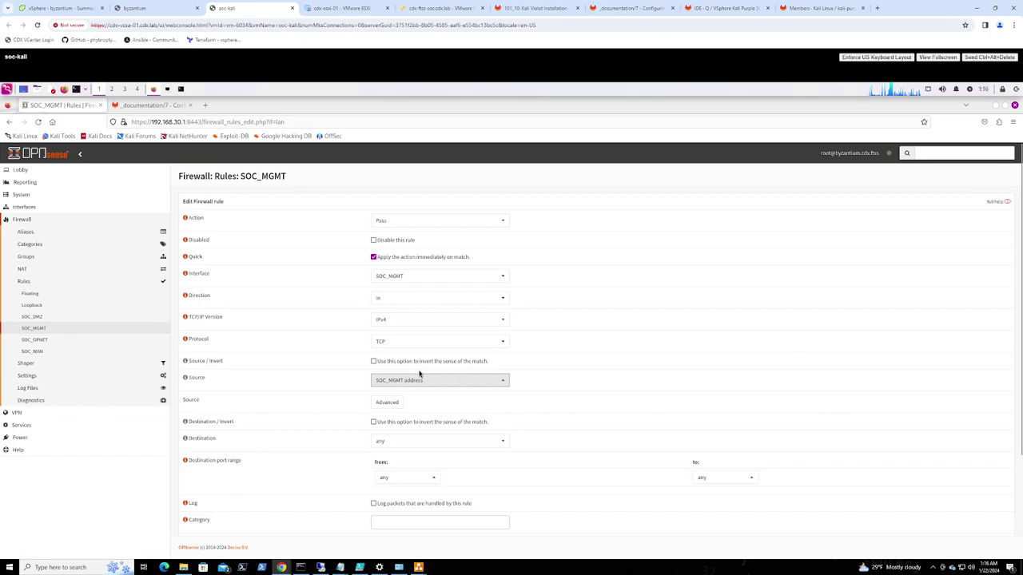
Search the destination list for 127.0.0.1/24, check the GitLab table, and leave destination as any
{"action": "left_click", "coordinate": [400, 443]}
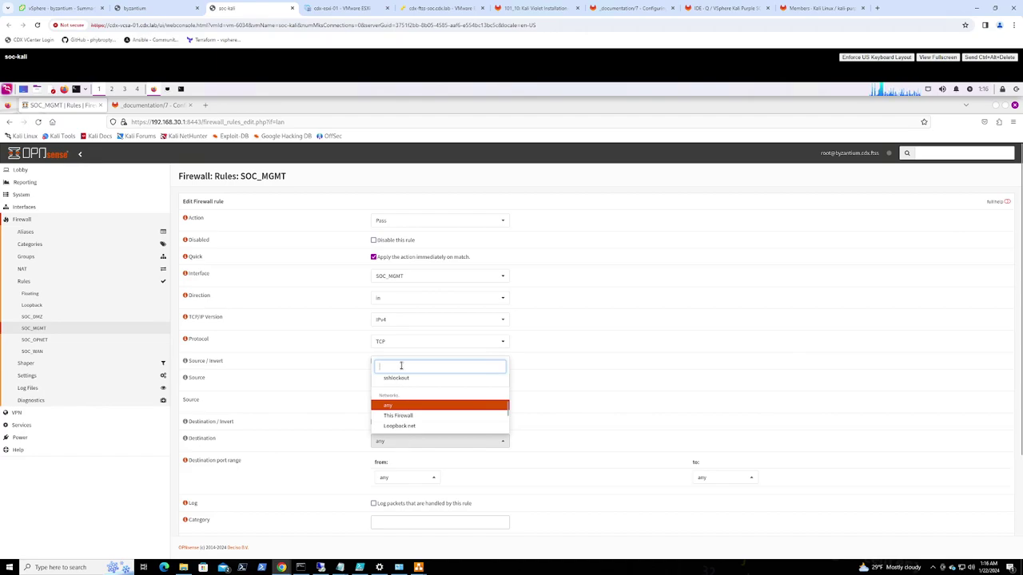
{"action": "type", "text": "127.0.0.1/24"}
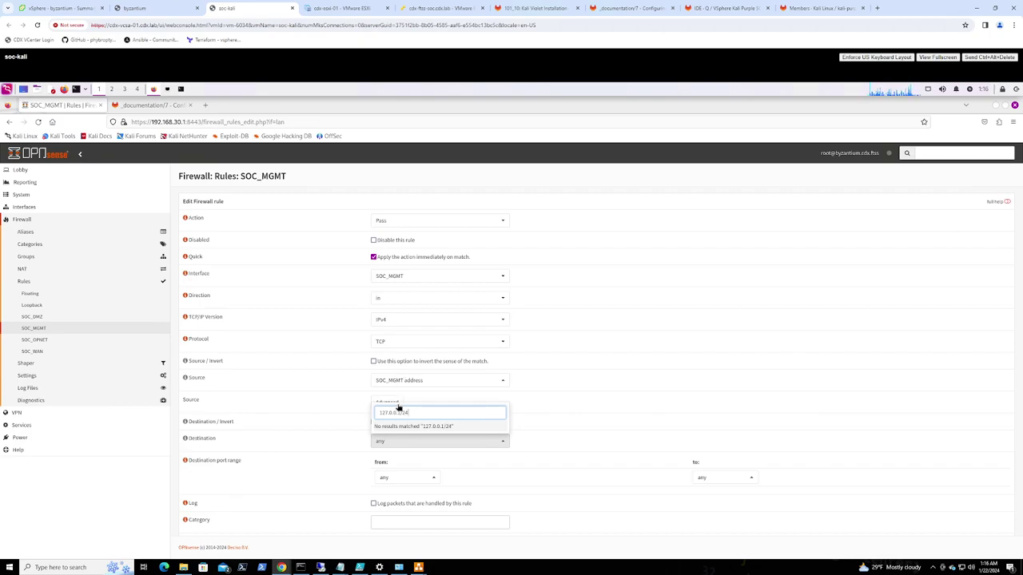
{"action": "left_click_drag", "start_coordinate": [411, 413], "coordinate": [352, 412]}
{"action": "key", "text": "ctrl+c"}
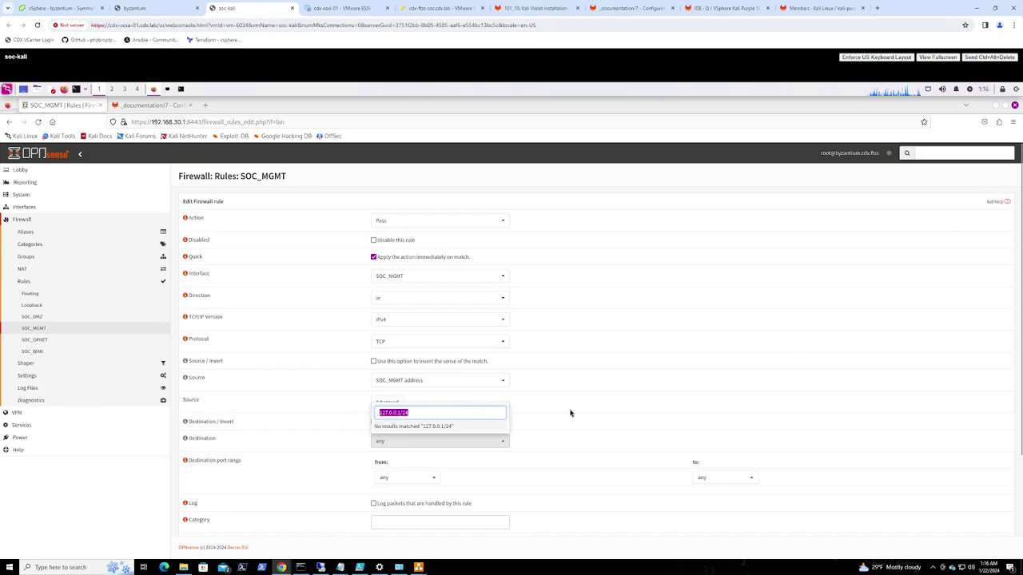
{"action": "left_click", "coordinate": [571, 413]}
{"action": "scroll", "coordinate": [535, 412], "scroll_direction": "down", "scroll_amount": 3}
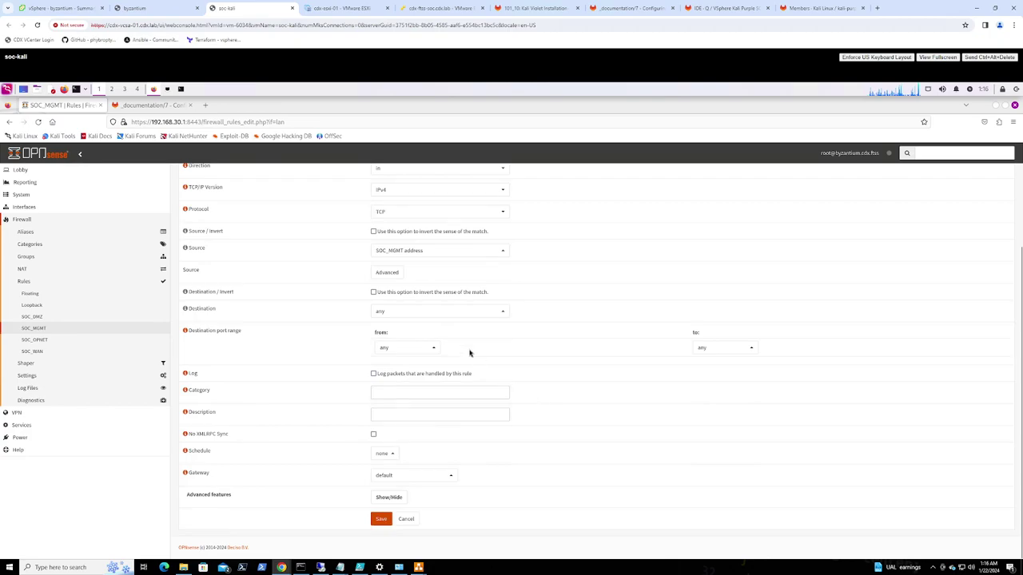
{"action": "left_click", "coordinate": [393, 312]}
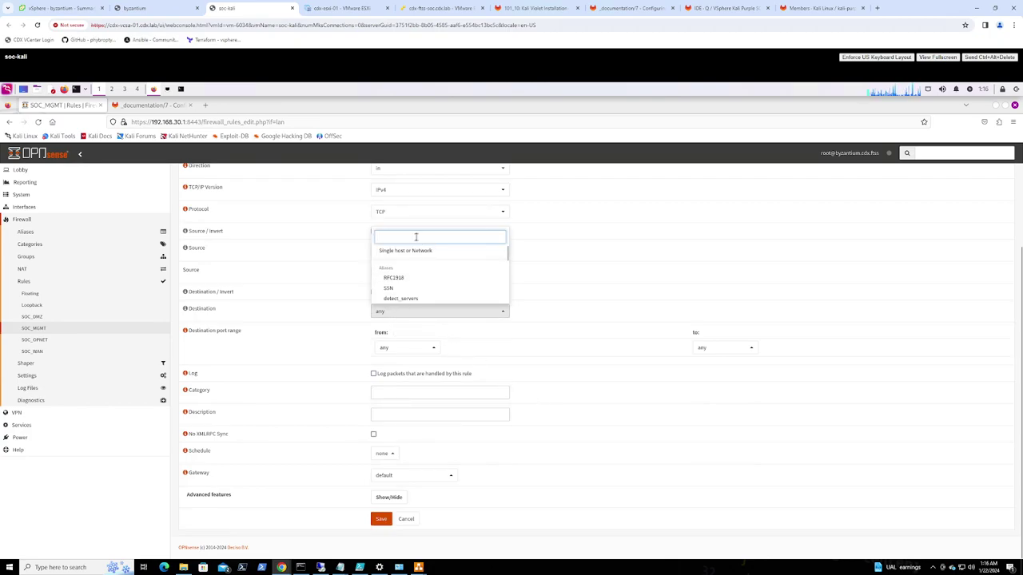
{"action": "key", "text": "ctrl+v"}
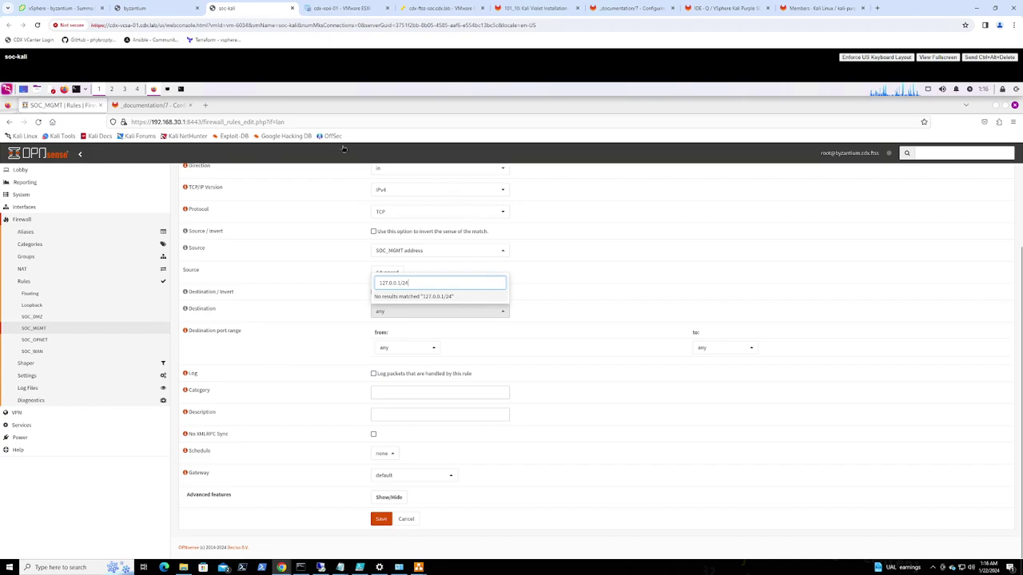
{"action": "key", "text": "ctrl+Tab"}
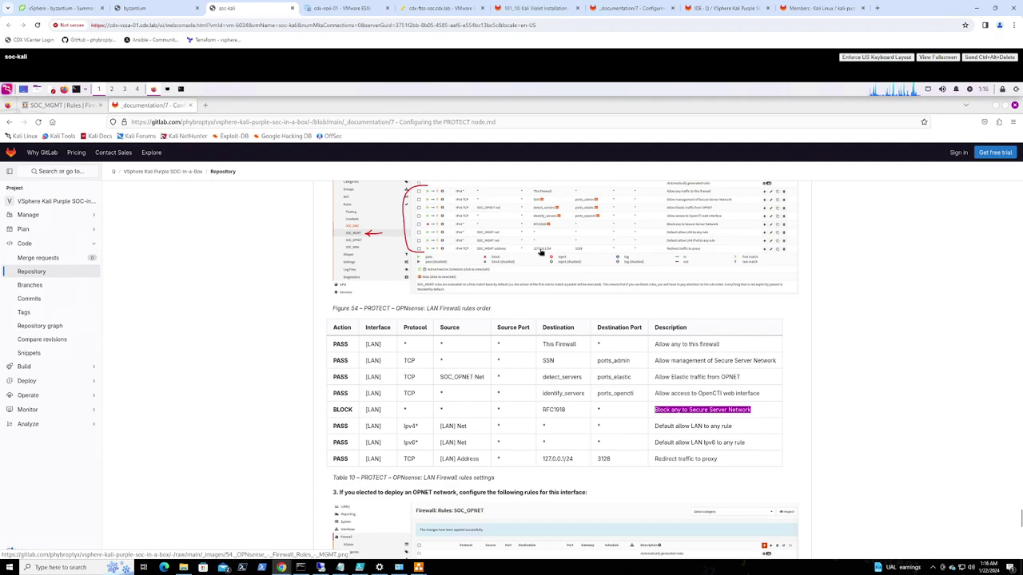
{"action": "scroll", "coordinate": [541, 252], "scroll_direction": "up", "scroll_amount": 3}
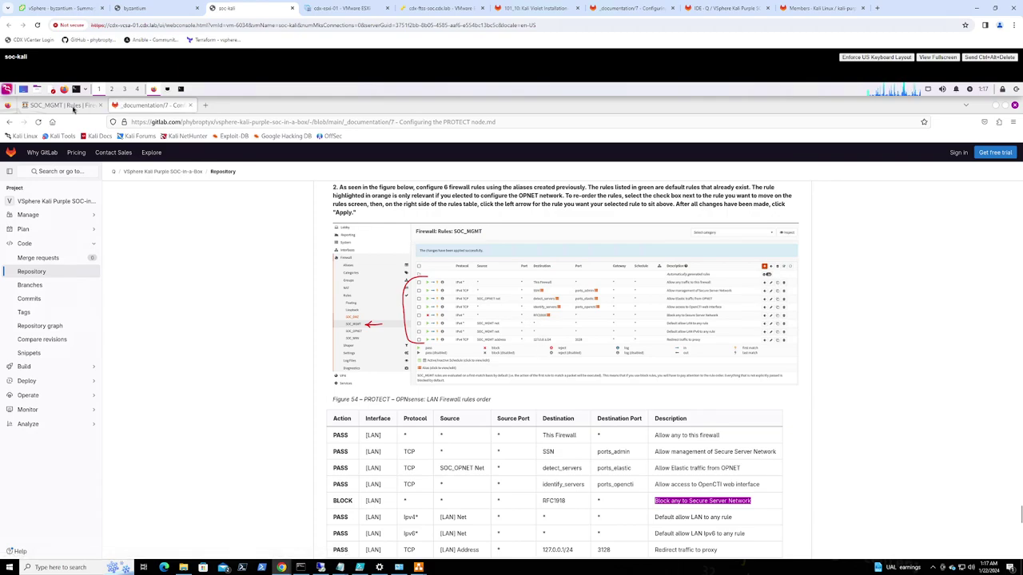
{"action": "left_click", "coordinate": [65, 107]}
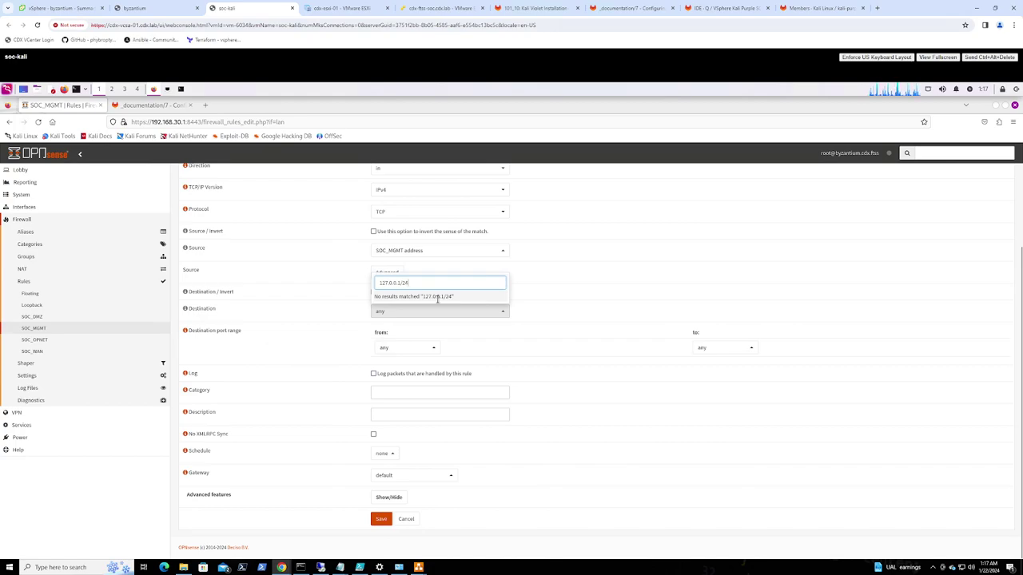
{"action": "left_click", "coordinate": [432, 314]}
{"action": "left_click", "coordinate": [432, 314]}
{"action": "scroll", "coordinate": [439, 291], "scroll_direction": "down", "scroll_amount": 5}
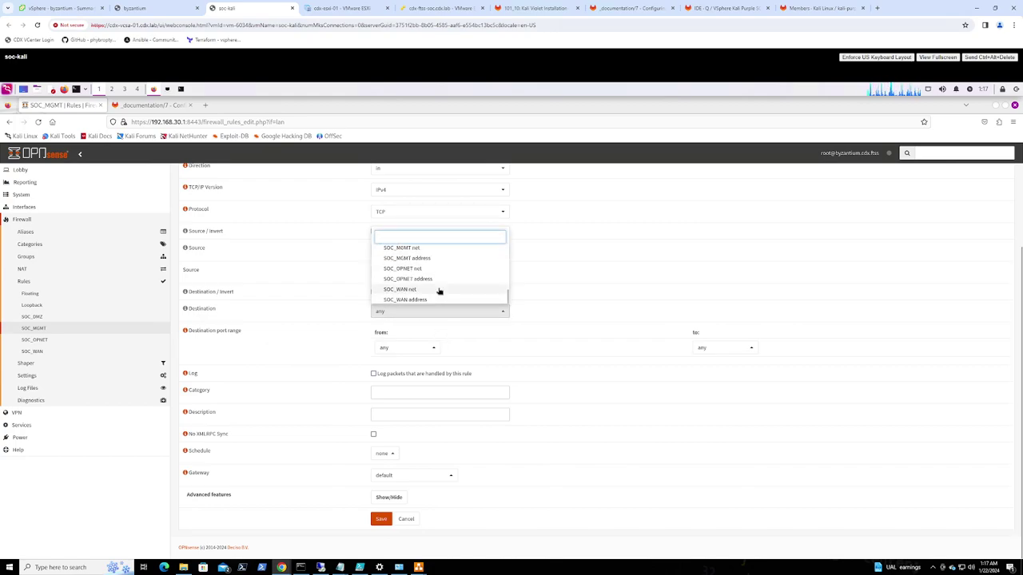
{"action": "scroll", "coordinate": [438, 291], "scroll_direction": "up", "scroll_amount": 5}
{"action": "scroll", "coordinate": [439, 292], "scroll_direction": "up", "scroll_amount": 3}
{"action": "scroll", "coordinate": [439, 291], "scroll_direction": "down", "scroll_amount": 6}
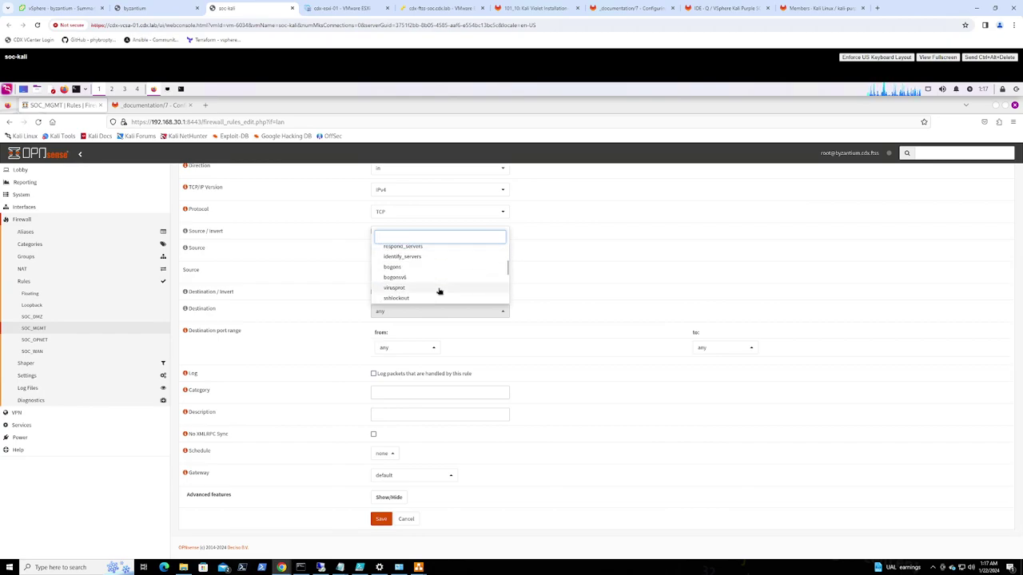
{"action": "left_click", "coordinate": [527, 335]}
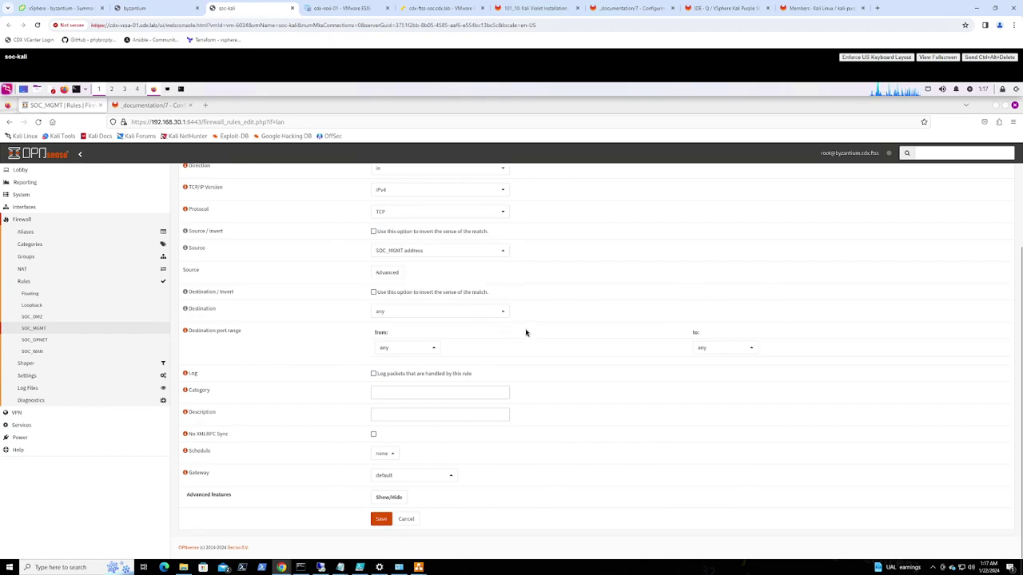
Tick Destination Invert after no 127.0.0.1 match is found, then cancel the rule edit
{"action": "left_click", "coordinate": [427, 349]}
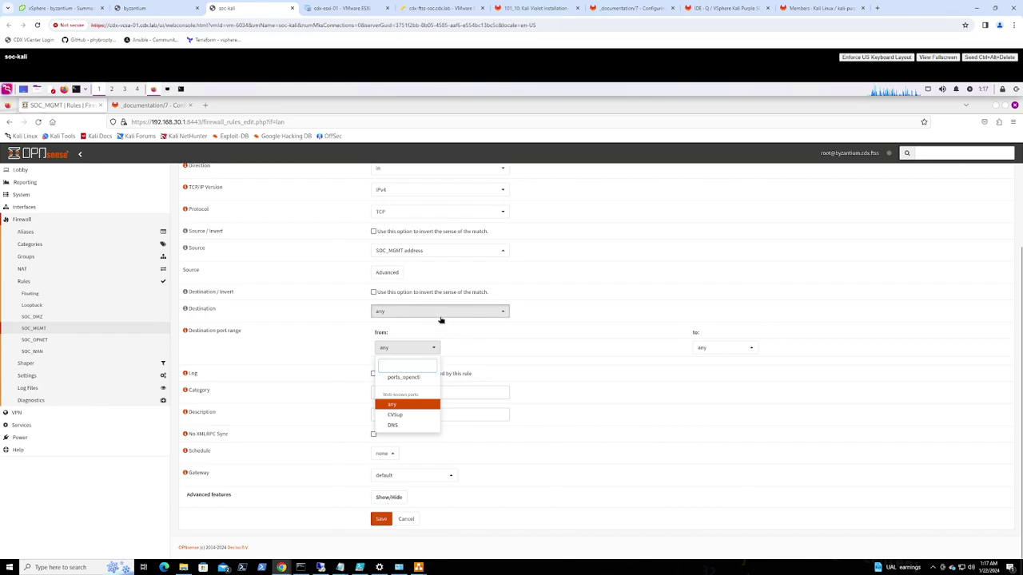
{"action": "left_click", "coordinate": [441, 312]}
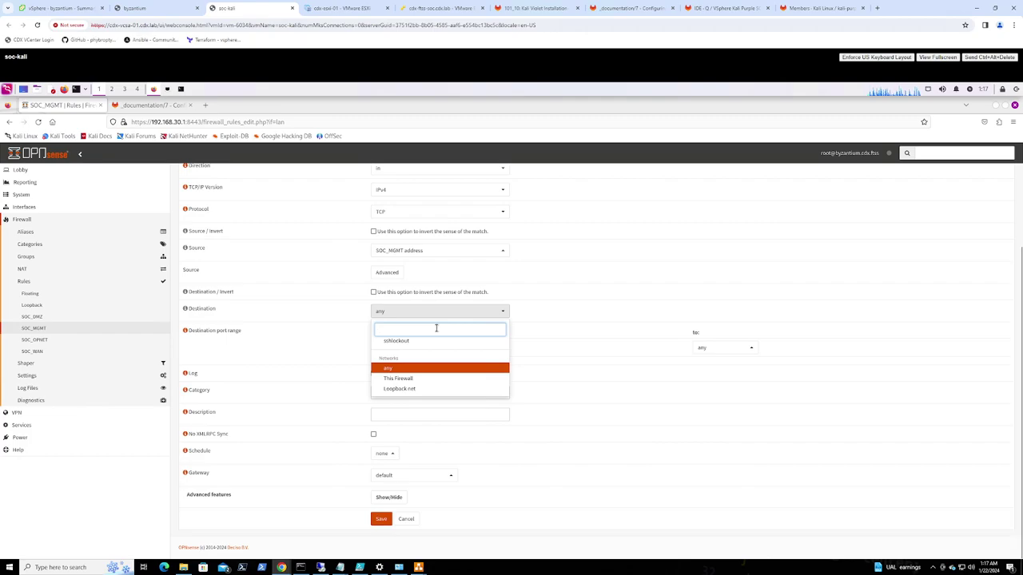
{"action": "type", "text": "127.0.0"}
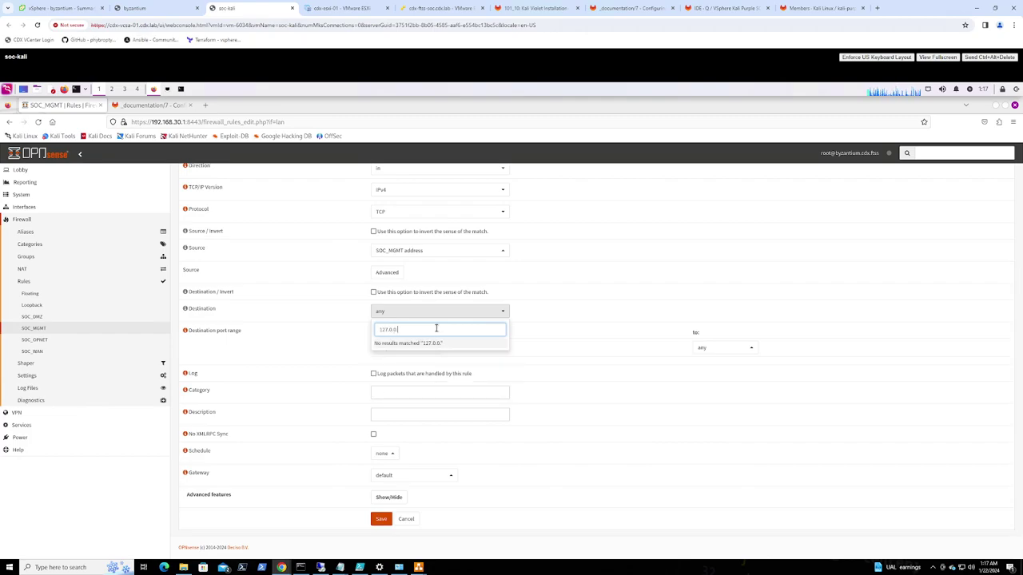
{"action": "type", "text": ".1"}
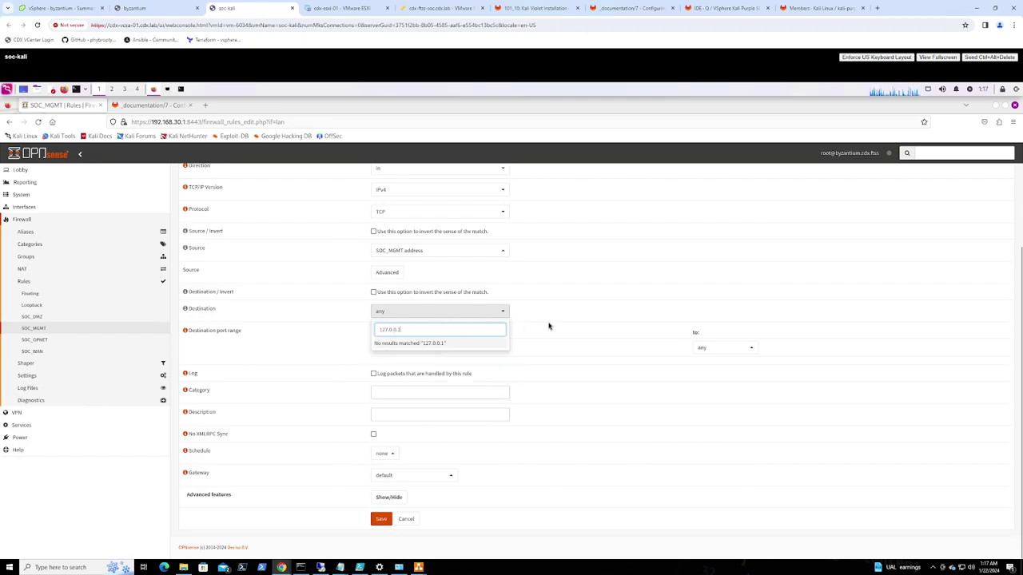
{"action": "left_click", "coordinate": [556, 326]}
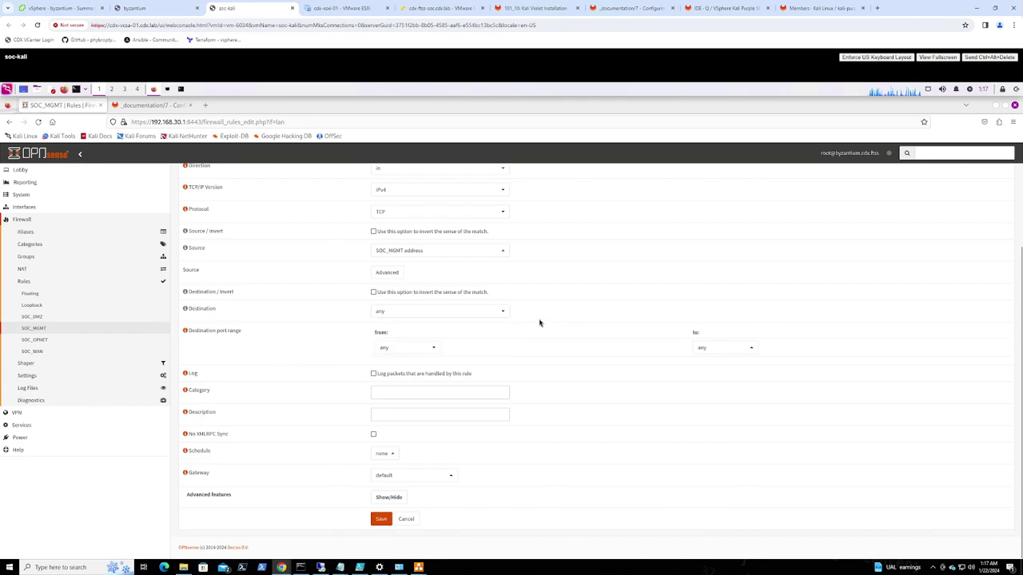
{"action": "left_click", "coordinate": [373, 292]}
{"action": "left_click", "coordinate": [406, 519]}
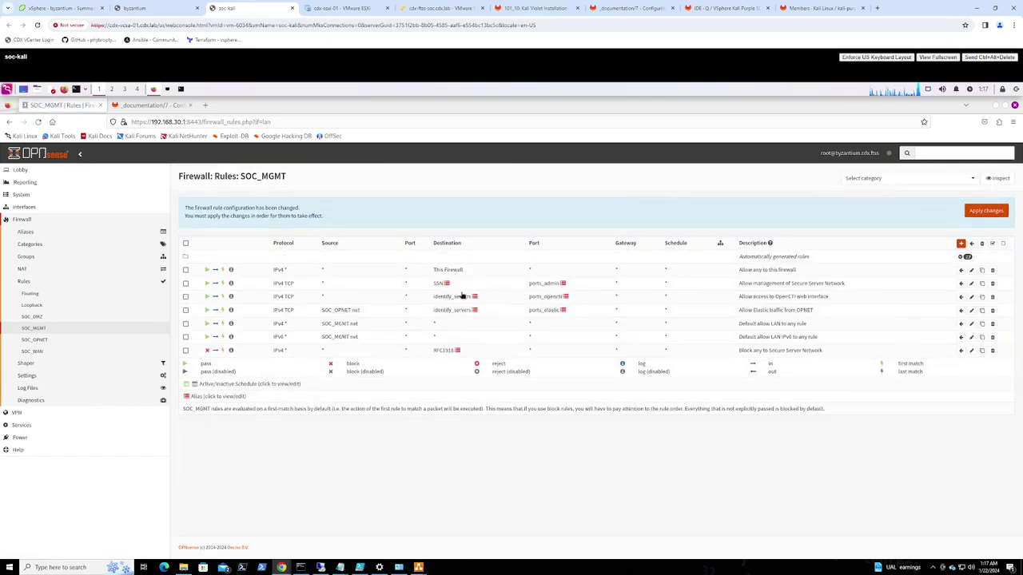
Apply the SOC_MGMT rule changes and start a new alias named localhost
{"action": "left_click", "coordinate": [993, 210]}
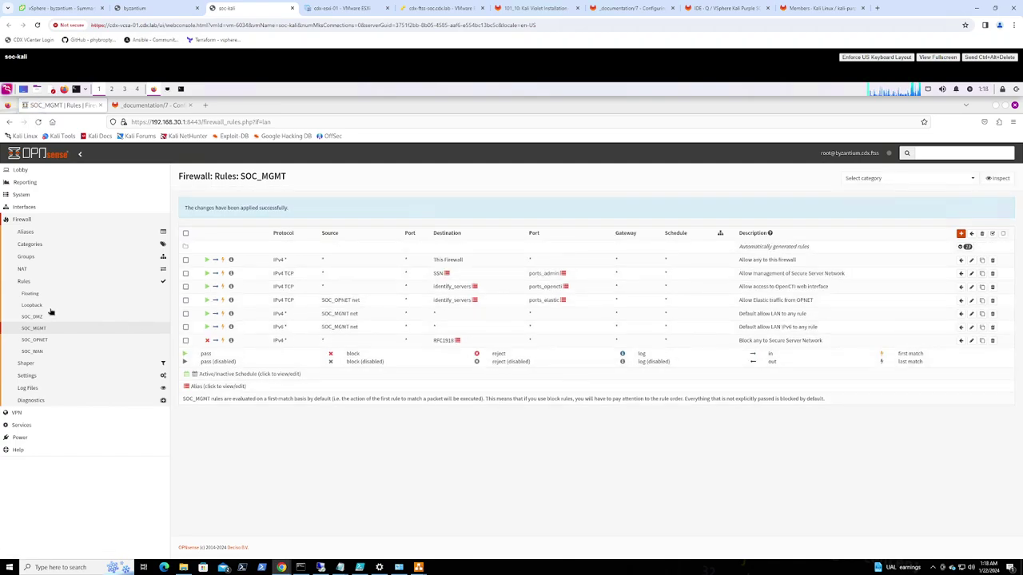
{"action": "left_click", "coordinate": [26, 233]}
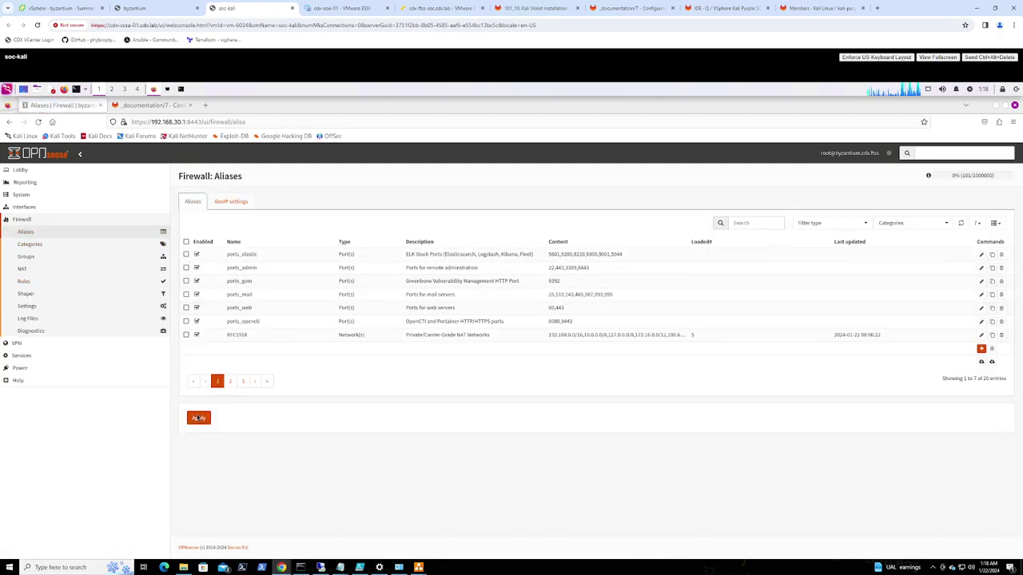
{"action": "left_click", "coordinate": [981, 349]}
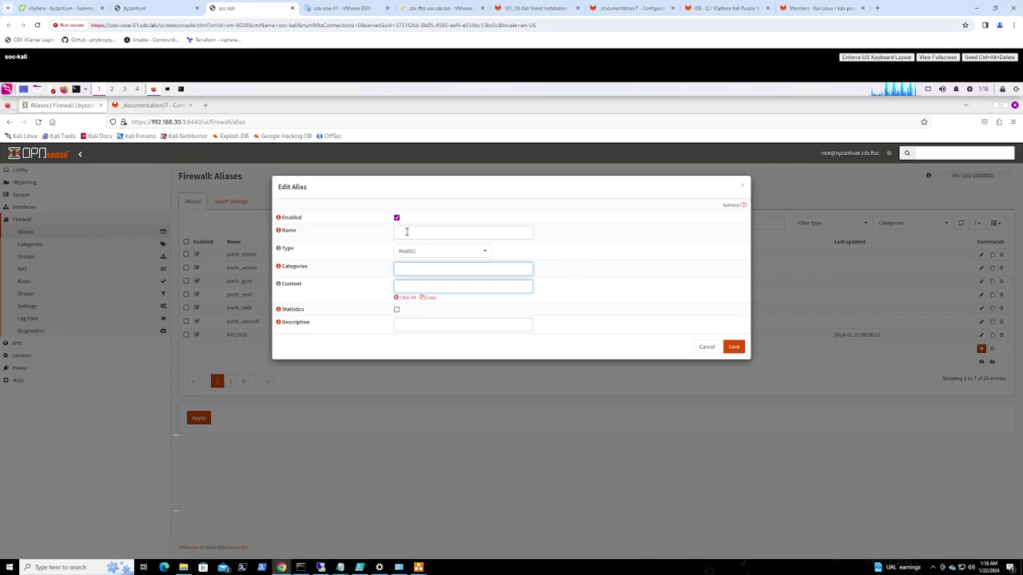
{"action": "left_click", "coordinate": [406, 232]}
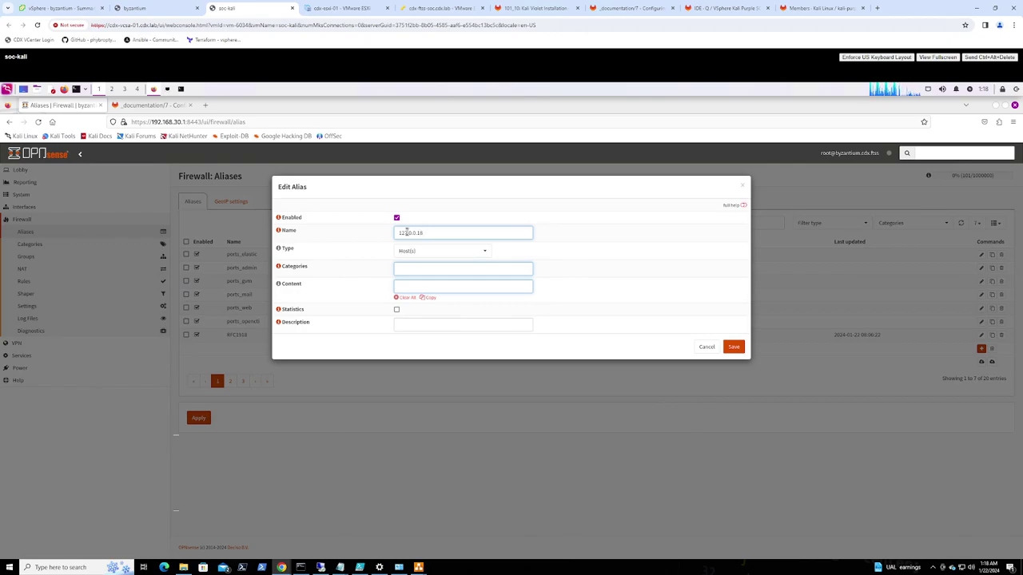
{"action": "left_click_drag", "start_coordinate": [415, 233], "coordinate": [315, 223]}
{"action": "key", "text": "BackSpace"}
Give the localhost alias content 127.0.0.1/24 and description 'Firewall Localhost for Proxy Redirect'
{"action": "left_click", "coordinate": [413, 287]}
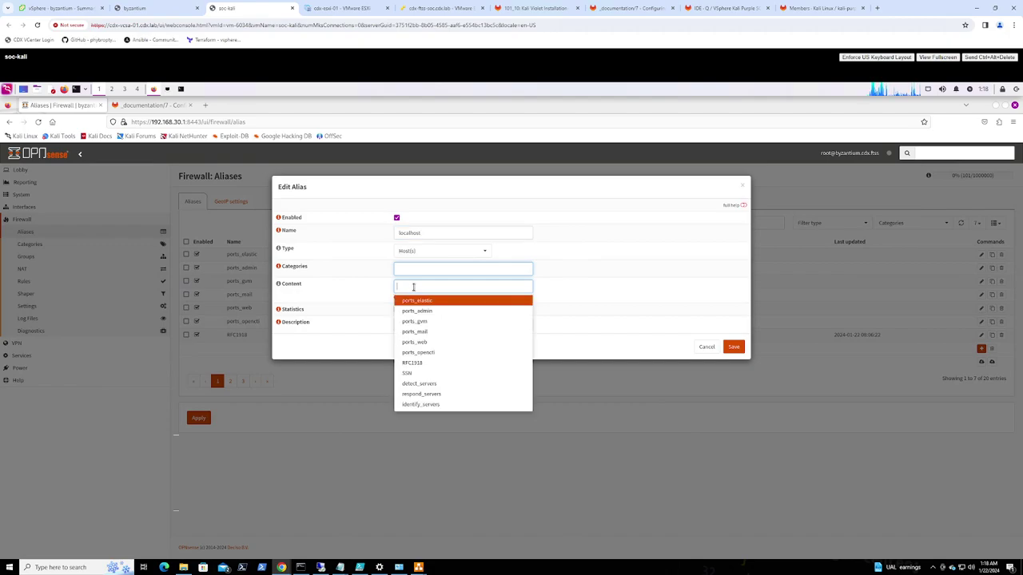
{"action": "type", "text": "127.0.0.1/24"}
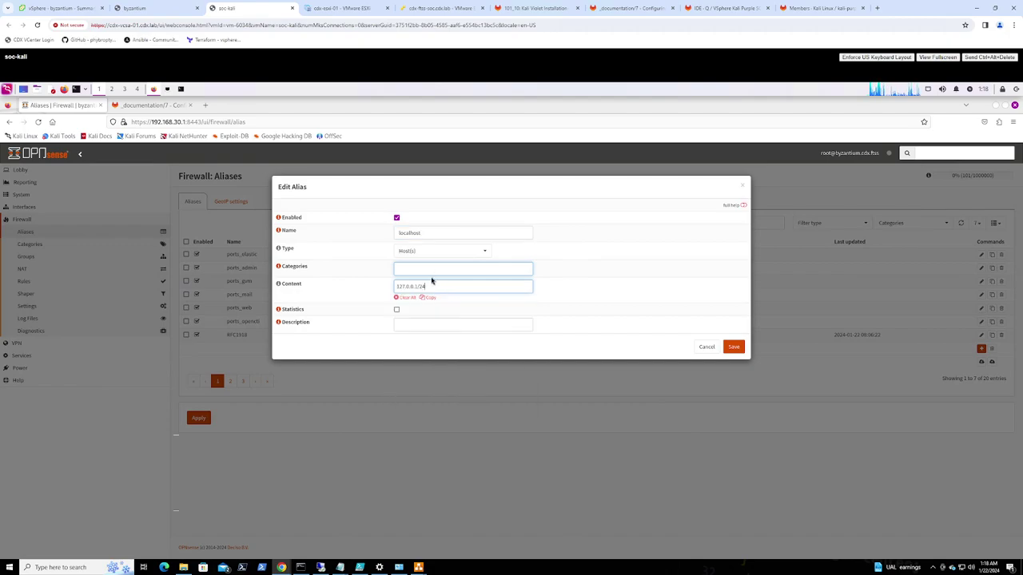
{"action": "left_click", "coordinate": [442, 320]}
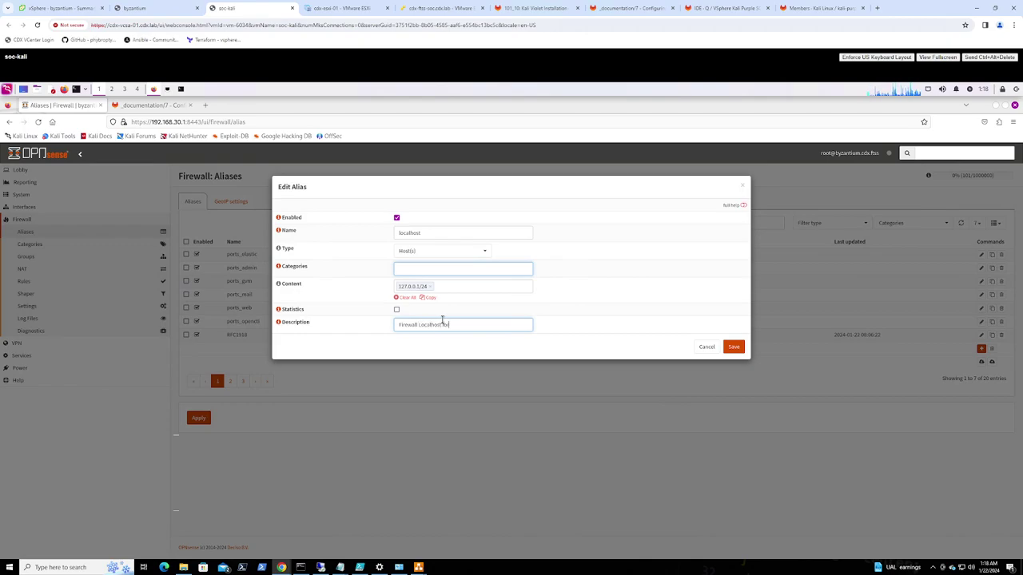
{"action": "type", "text": "y Redirect"}
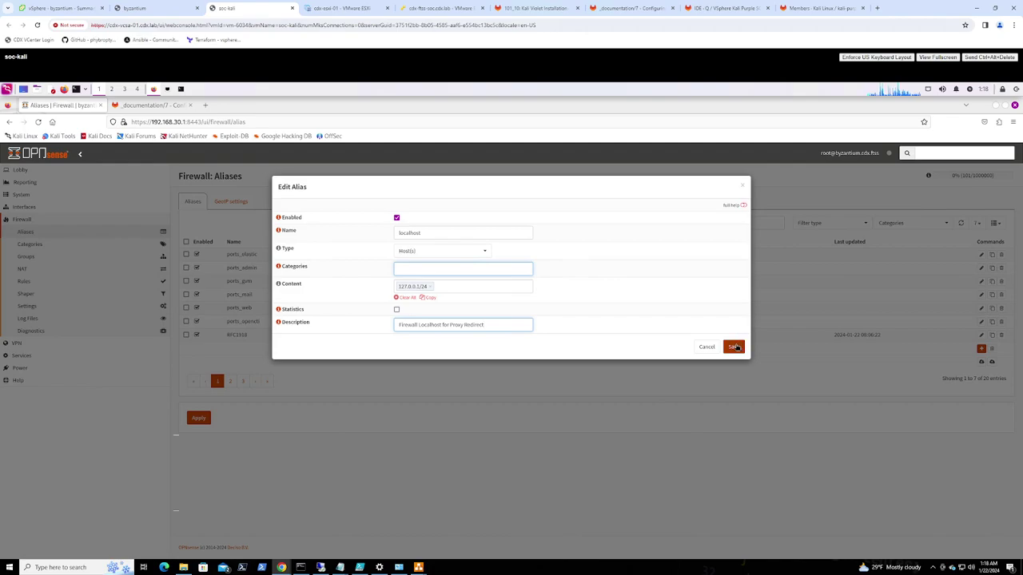
{"action": "left_click", "coordinate": [734, 345]}
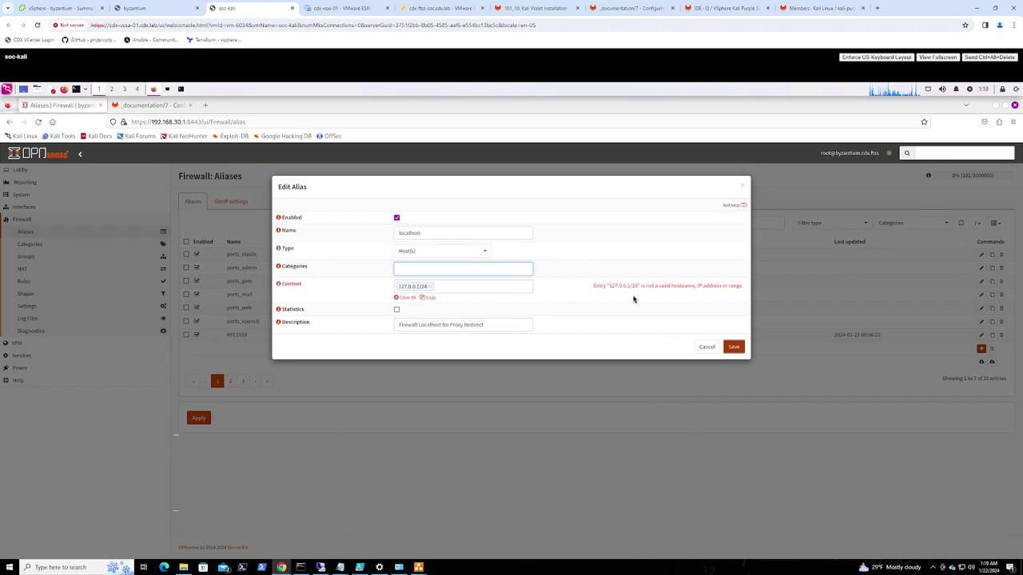
Change the localhost alias type to Network(s), save it, and apply the alias changes
{"action": "left_click", "coordinate": [451, 254]}
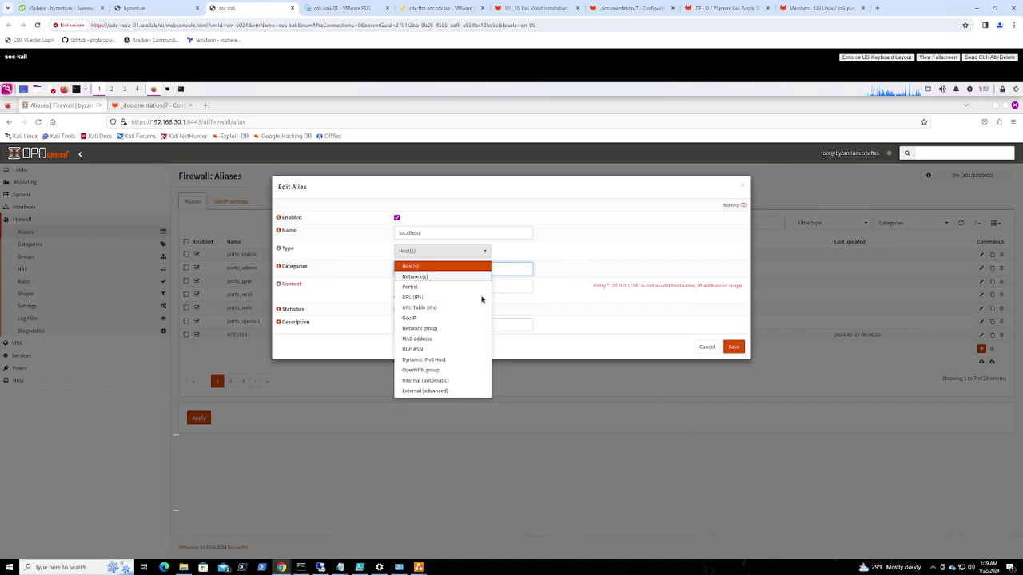
{"action": "left_click", "coordinate": [453, 280]}
{"action": "left_click", "coordinate": [734, 348]}
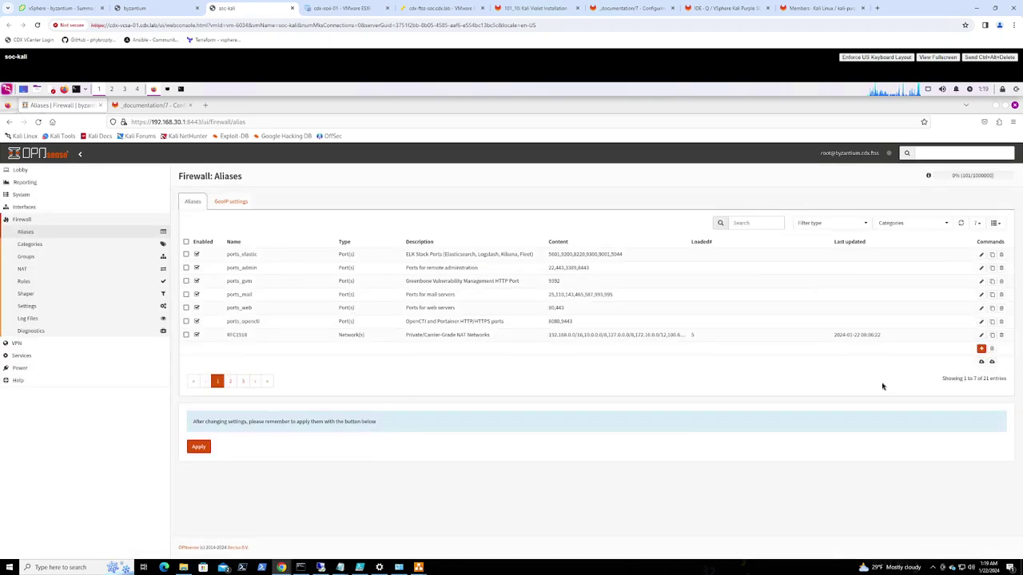
{"action": "left_click", "coordinate": [198, 447]}
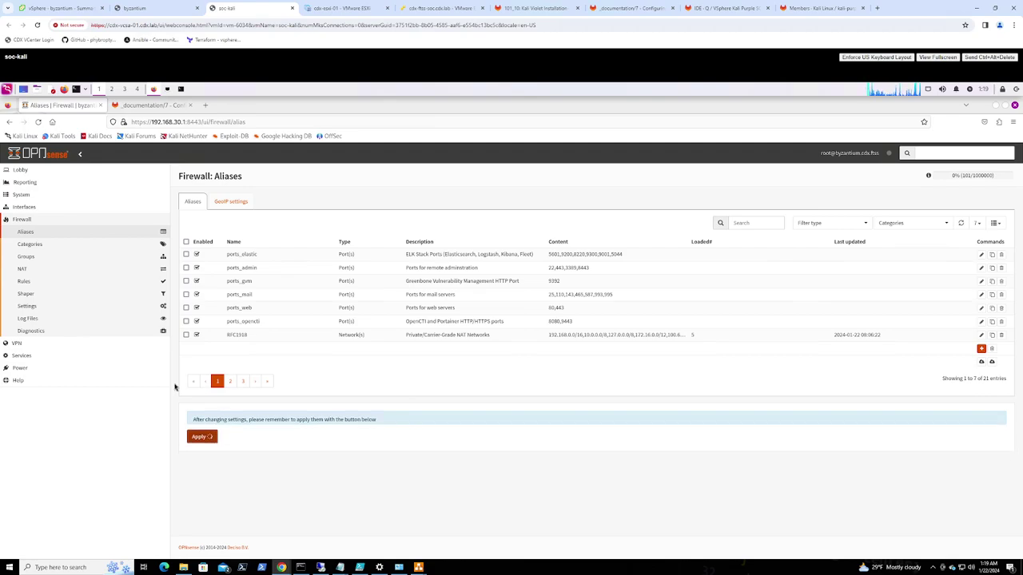
Start a new SOC_MGMT rule with protocol TCP and source SOC_MGMT address
{"action": "left_click", "coordinate": [27, 282]}
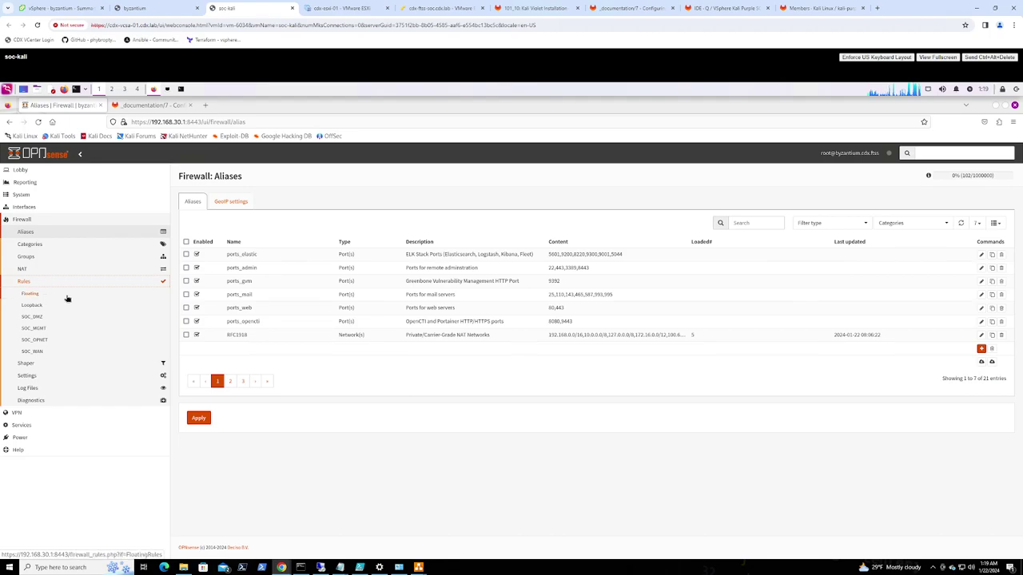
{"action": "left_click", "coordinate": [33, 328]}
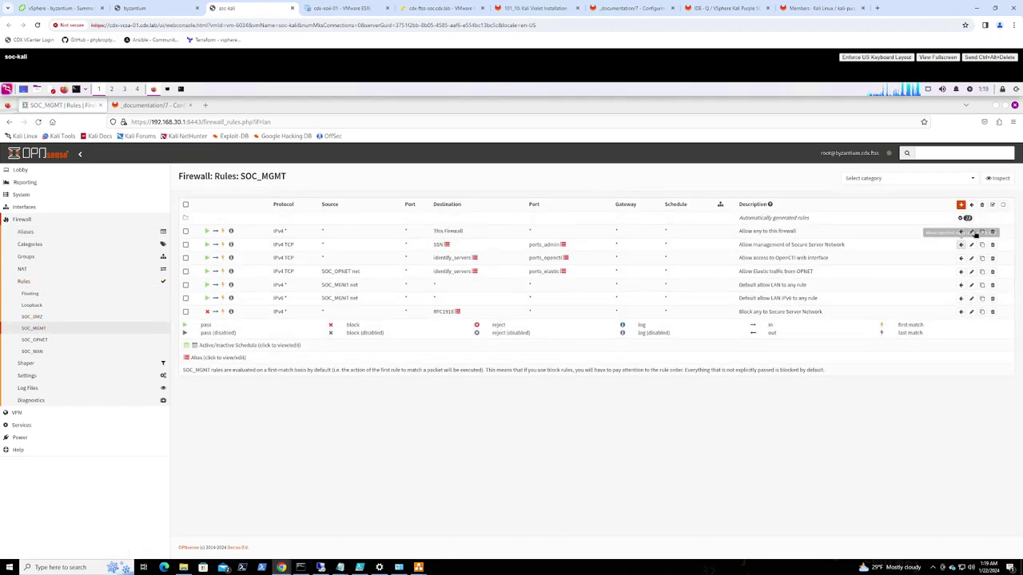
{"action": "left_click", "coordinate": [961, 204]}
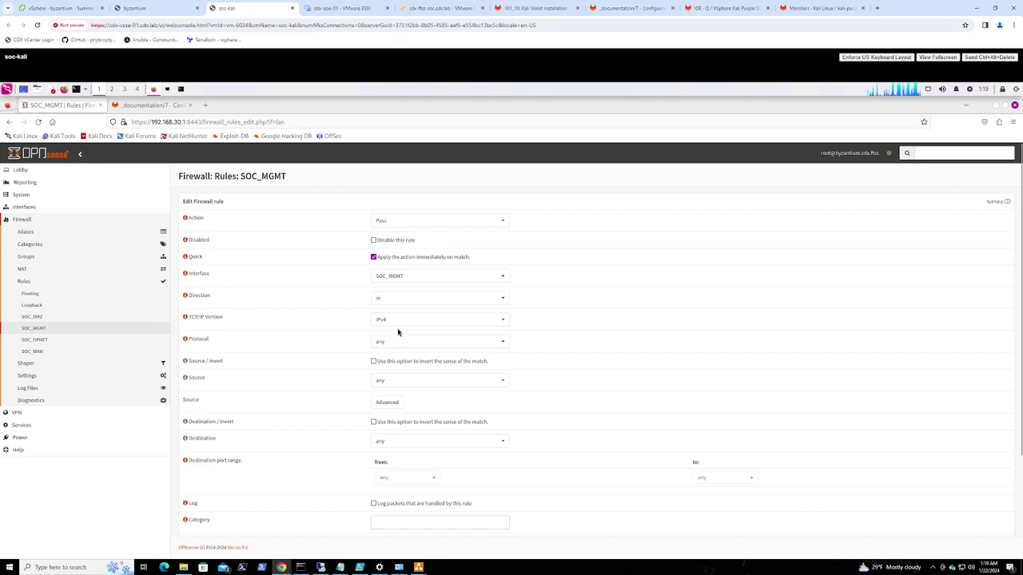
{"action": "left_click", "coordinate": [390, 345]}
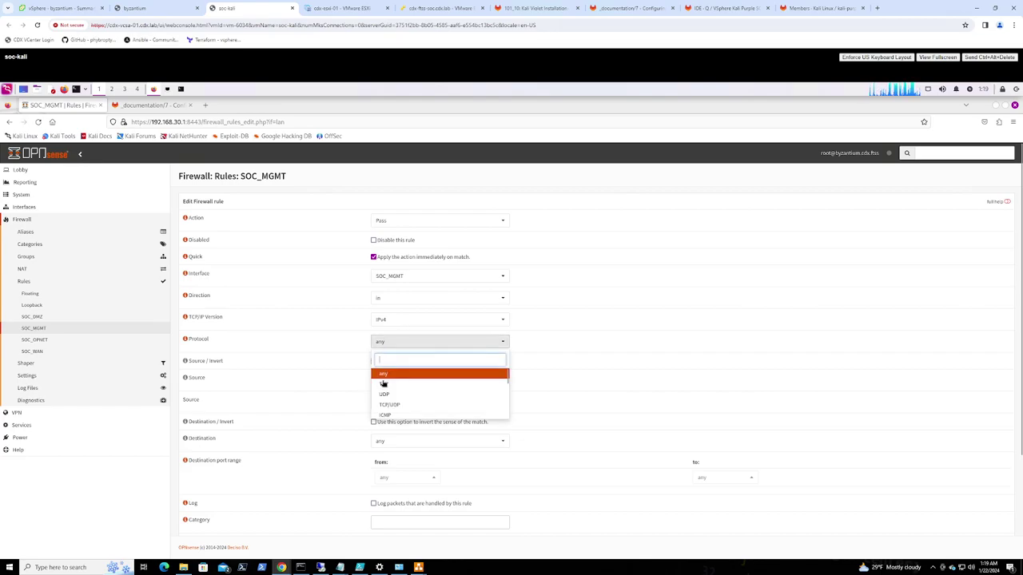
{"action": "left_click", "coordinate": [383, 386]}
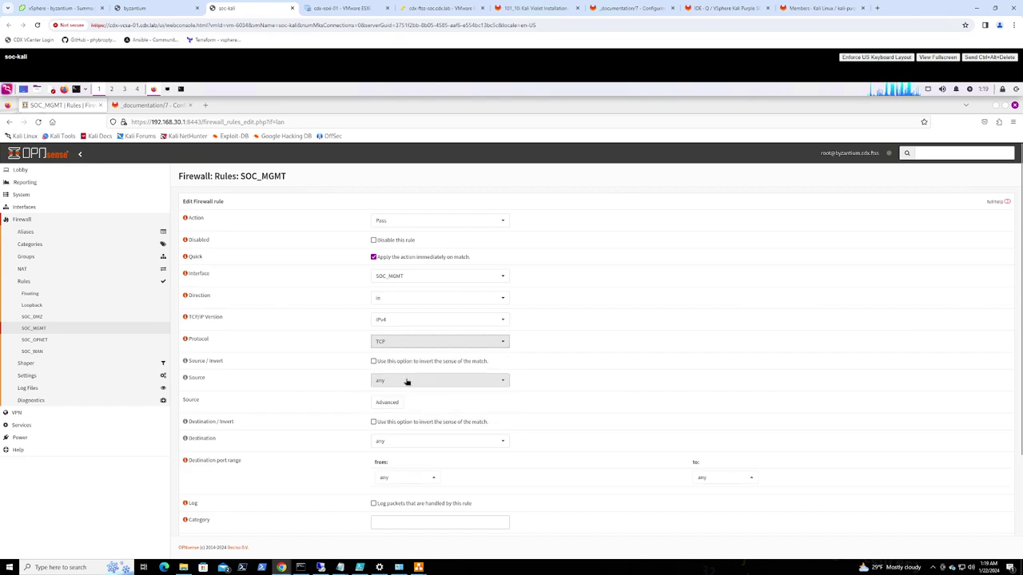
{"action": "left_click", "coordinate": [418, 380]}
{"action": "scroll", "coordinate": [428, 356], "scroll_direction": "down", "scroll_amount": 2}
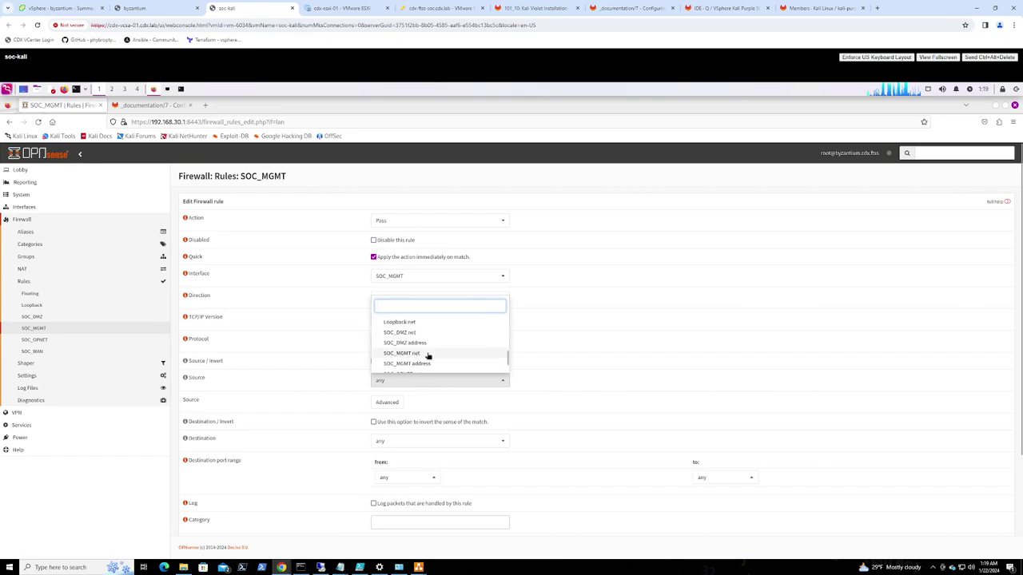
{"action": "left_click", "coordinate": [425, 354]}
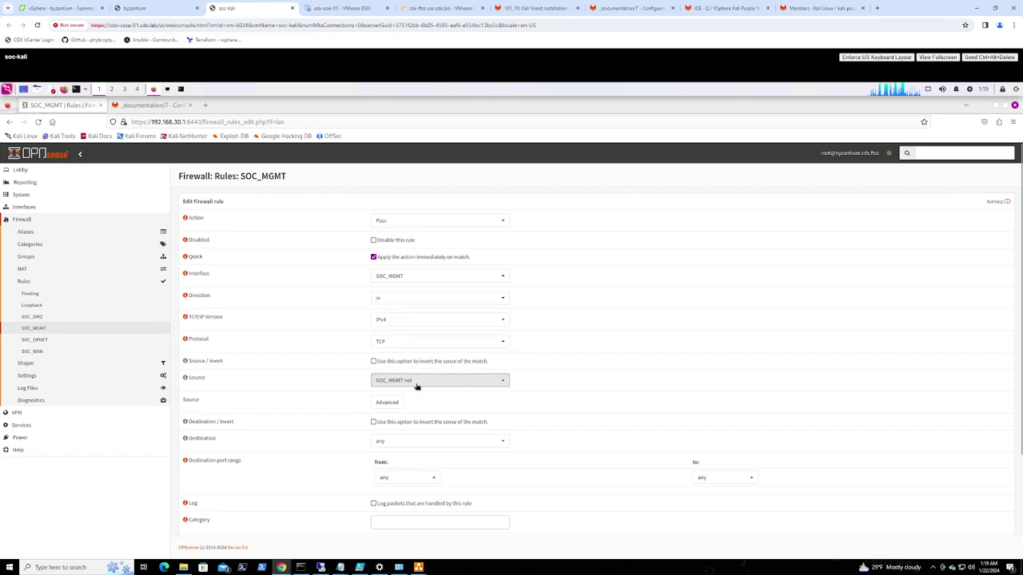
{"action": "left_click", "coordinate": [415, 386]}
{"action": "left_click", "coordinate": [430, 356]}
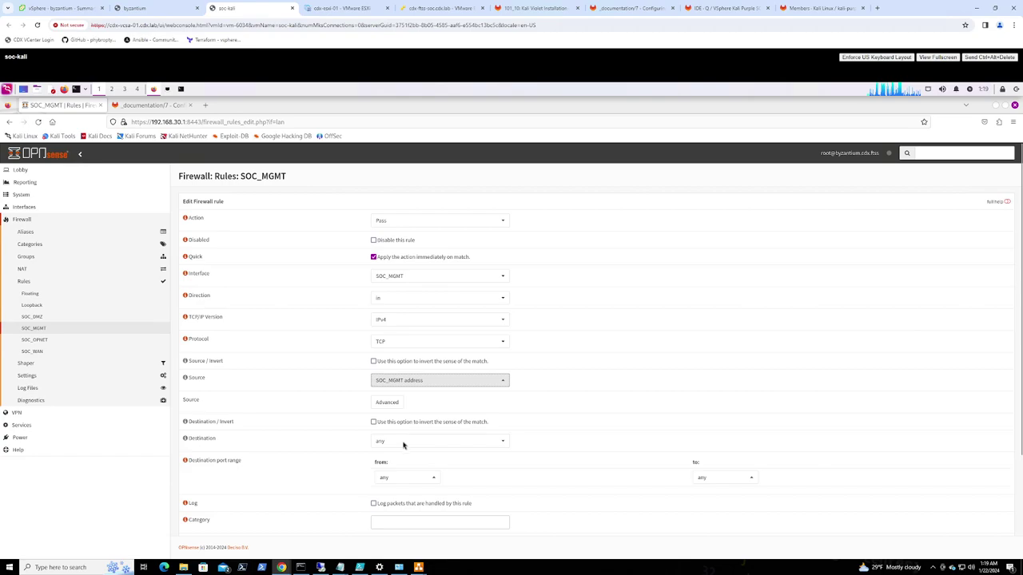
Set the destination to localhost, leaving the destination port as any after 3128 finds no match
{"action": "left_click", "coordinate": [399, 443]}
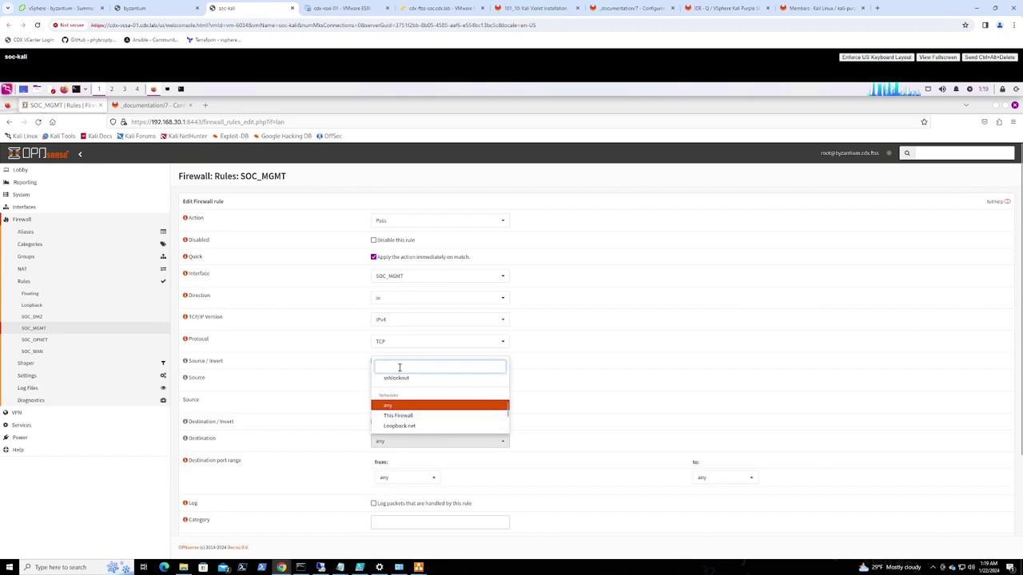
{"action": "type", "text": "local"}
{"action": "left_click", "coordinate": [396, 427]}
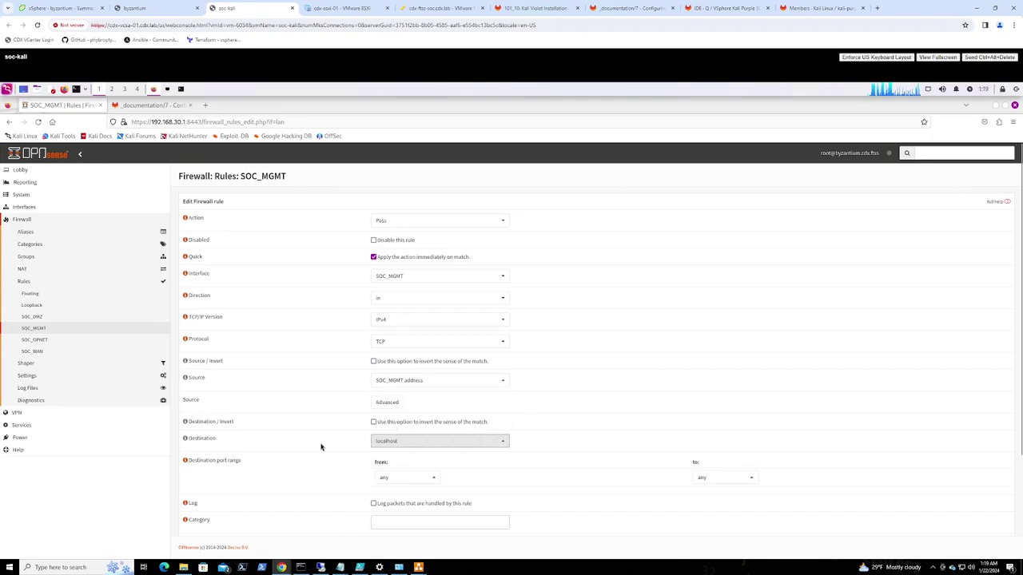
{"action": "scroll", "coordinate": [328, 448], "scroll_direction": "down", "scroll_amount": 1}
{"action": "left_click", "coordinate": [404, 432]}
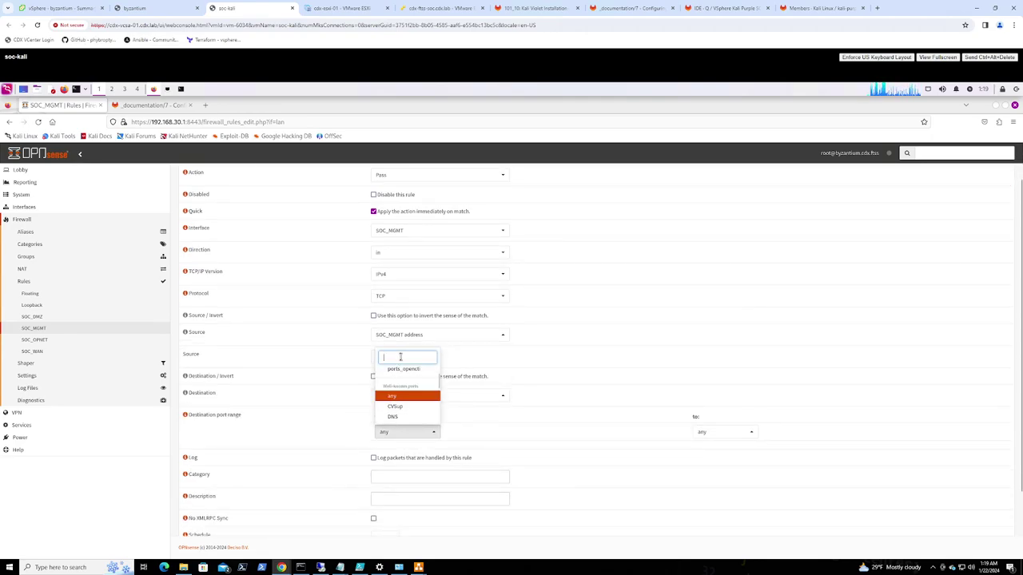
{"action": "type", "text": "3128"}
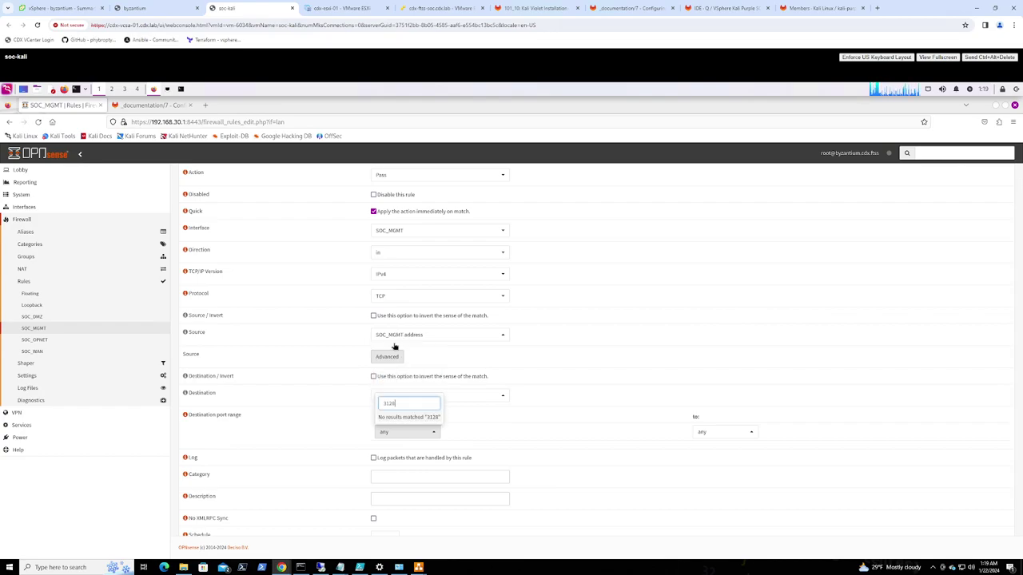
{"action": "left_click", "coordinate": [355, 421]}
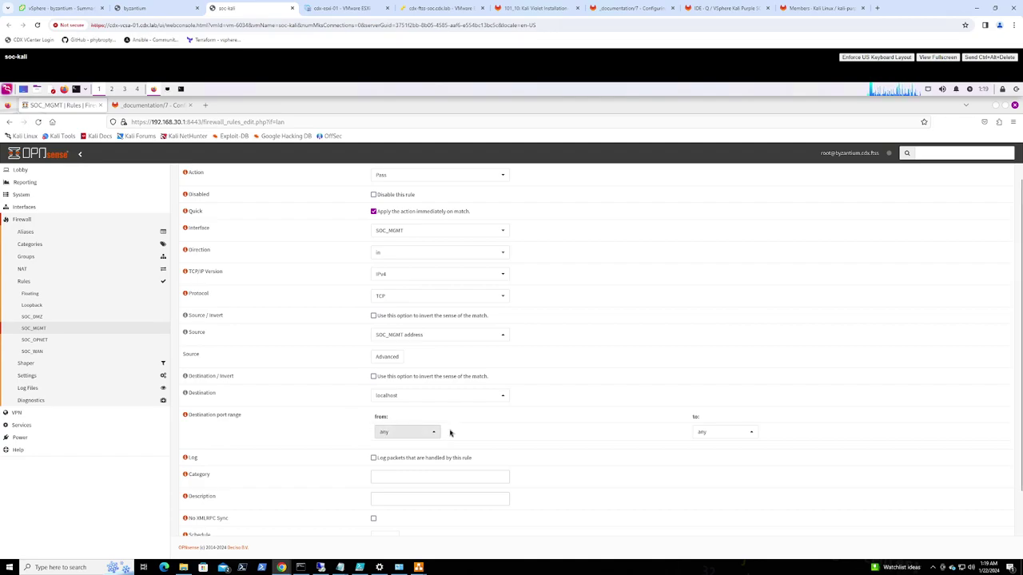
{"action": "left_click", "coordinate": [410, 431]}
{"action": "scroll", "coordinate": [410, 411], "scroll_direction": "down", "scroll_amount": 15}
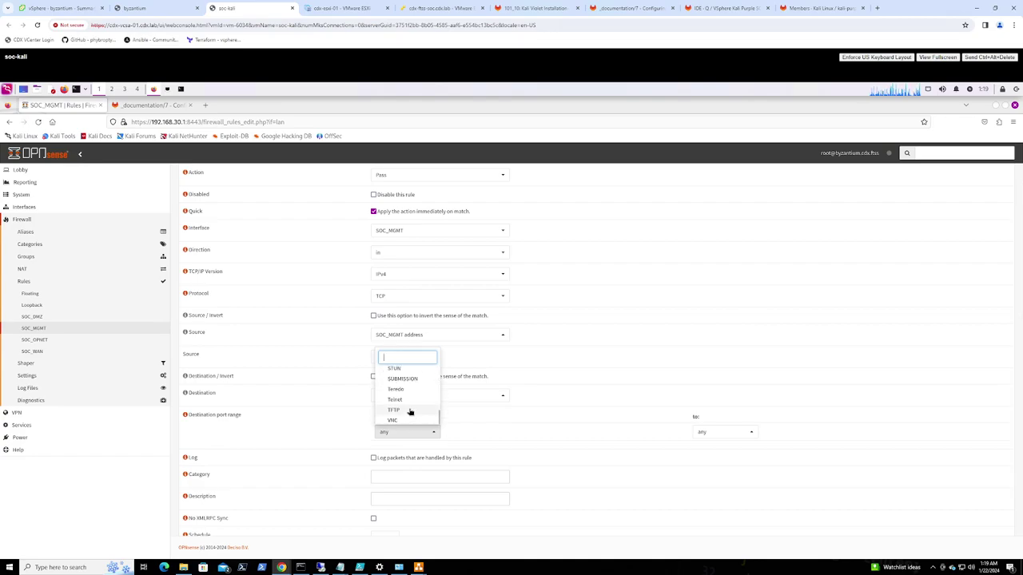
{"action": "scroll", "coordinate": [408, 404], "scroll_direction": "up", "scroll_amount": 10}
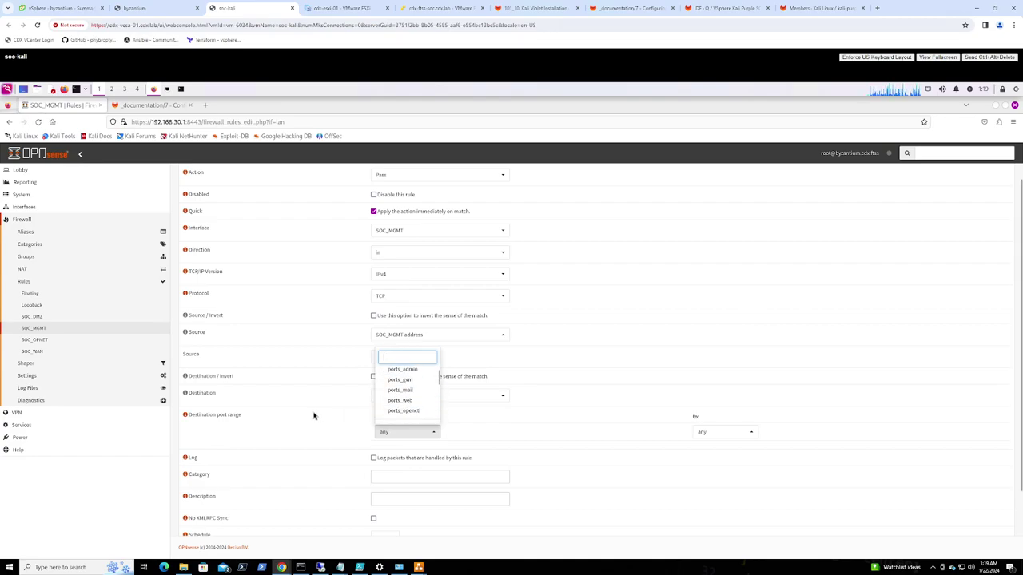
{"action": "left_click", "coordinate": [317, 417]}
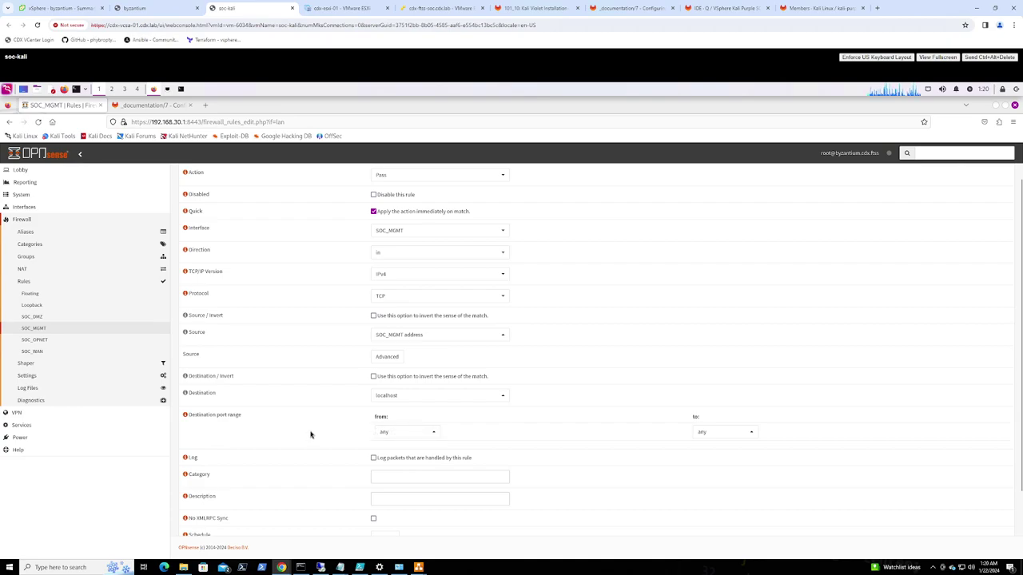
Copy the 'Redirect traffic to proxy' description from the GitLab rules table
{"action": "scroll", "coordinate": [312, 434], "scroll_direction": "down", "scroll_amount": 2}
{"action": "left_click", "coordinate": [162, 105]}
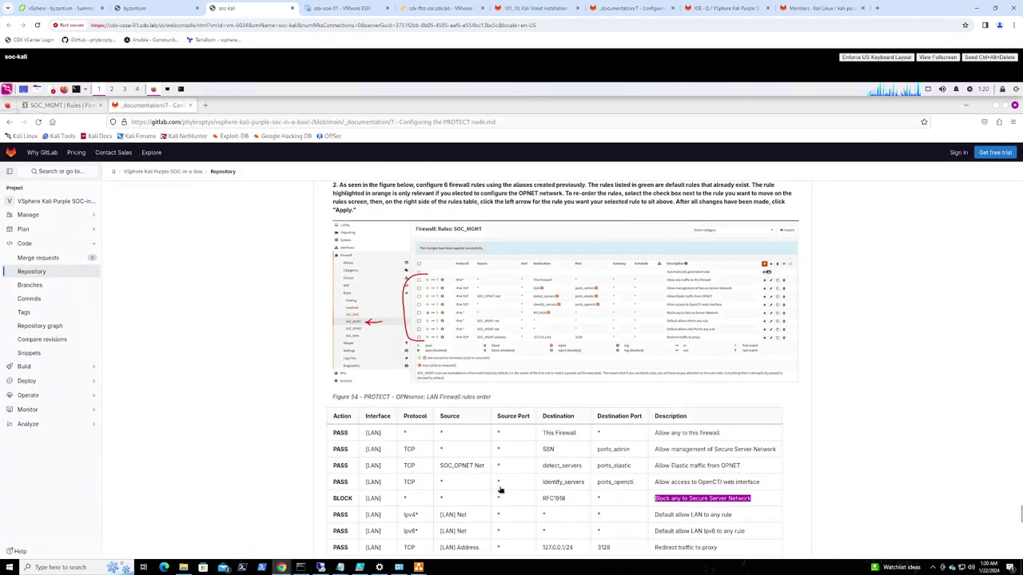
{"action": "scroll", "coordinate": [608, 492], "scroll_direction": "down", "scroll_amount": 2}
{"action": "left_click_drag", "start_coordinate": [717, 414], "coordinate": [657, 416]}
{"action": "key", "text": "ctrl+c"}
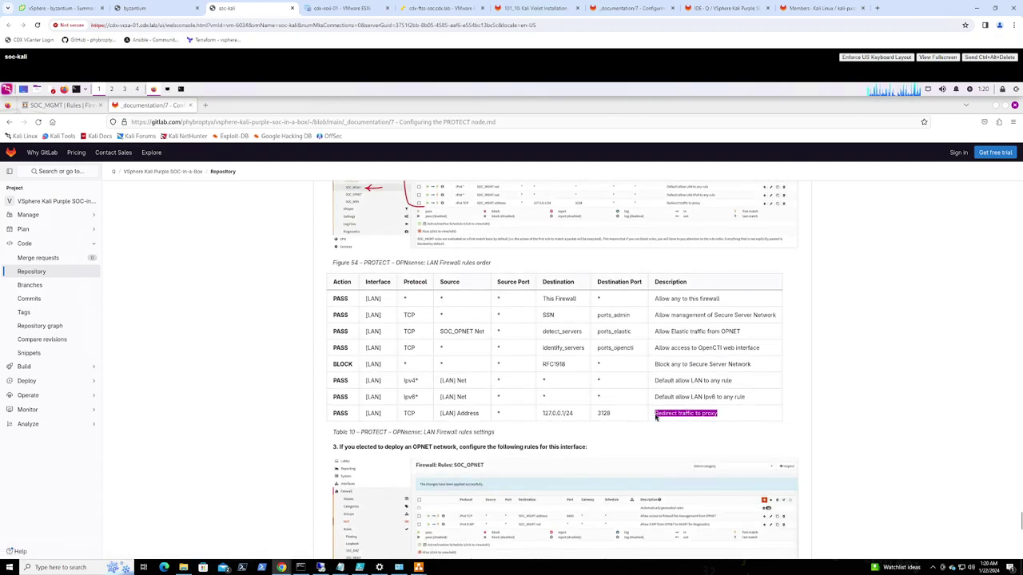
{"action": "left_click", "coordinate": [60, 105]}
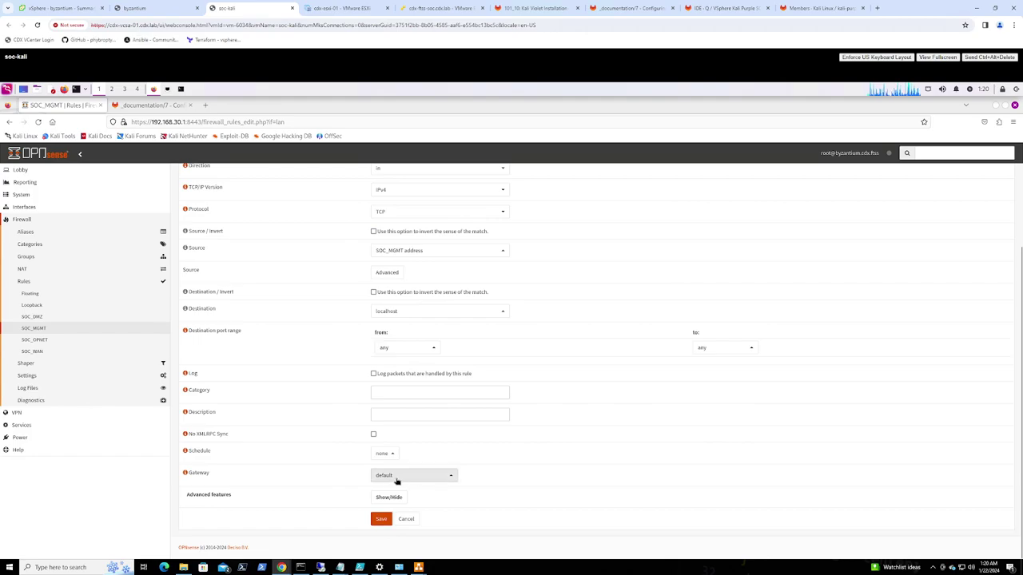
Paste 'Redirect traffic to proxy' as the description, save and apply the rule, then open Aliases
{"action": "left_click", "coordinate": [397, 414]}
{"action": "key", "text": "ctrl+v"}
{"action": "left_click", "coordinate": [381, 519]}
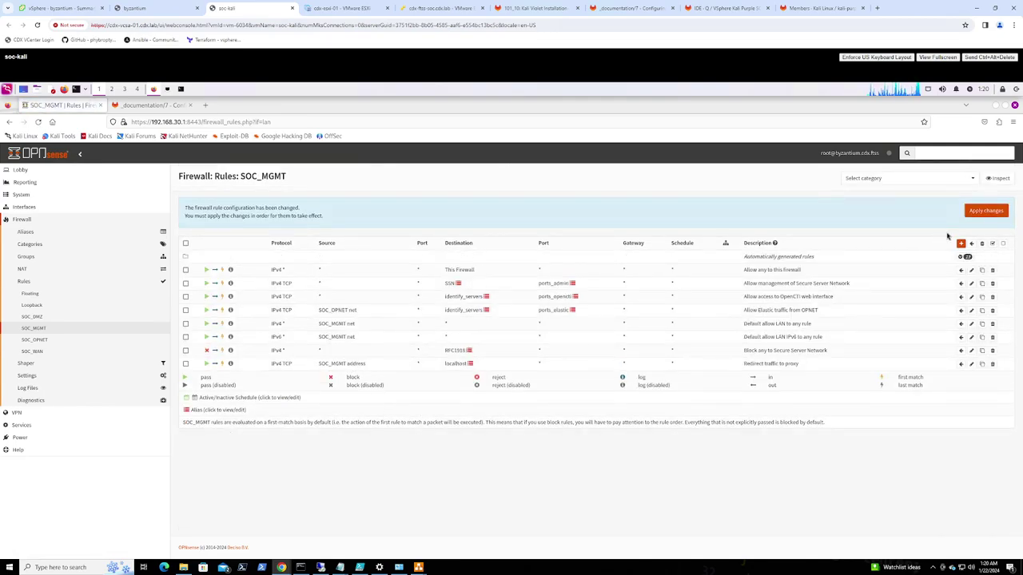
{"action": "left_click", "coordinate": [985, 211]}
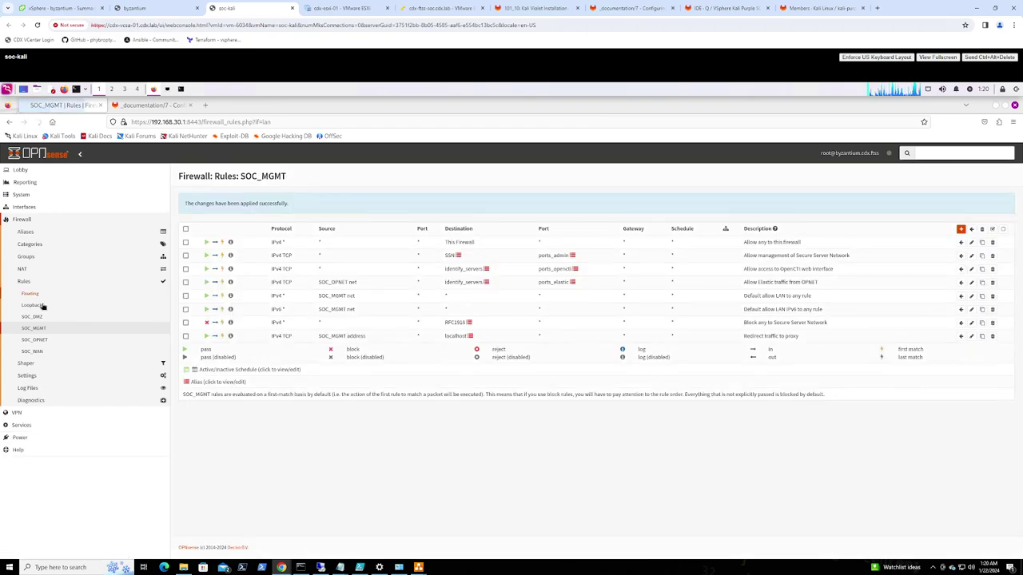
{"action": "left_click", "coordinate": [27, 232]}
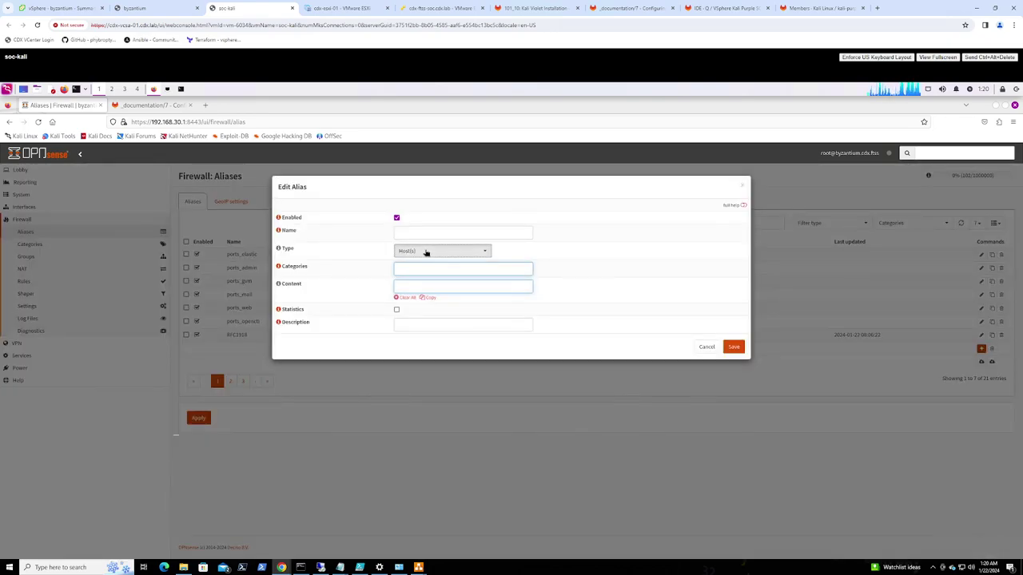
Create the proxy_redirect Port(s) alias with content 3128, save it and apply the aliases
{"action": "left_click", "coordinate": [426, 252]}
{"action": "left_click", "coordinate": [419, 287]}
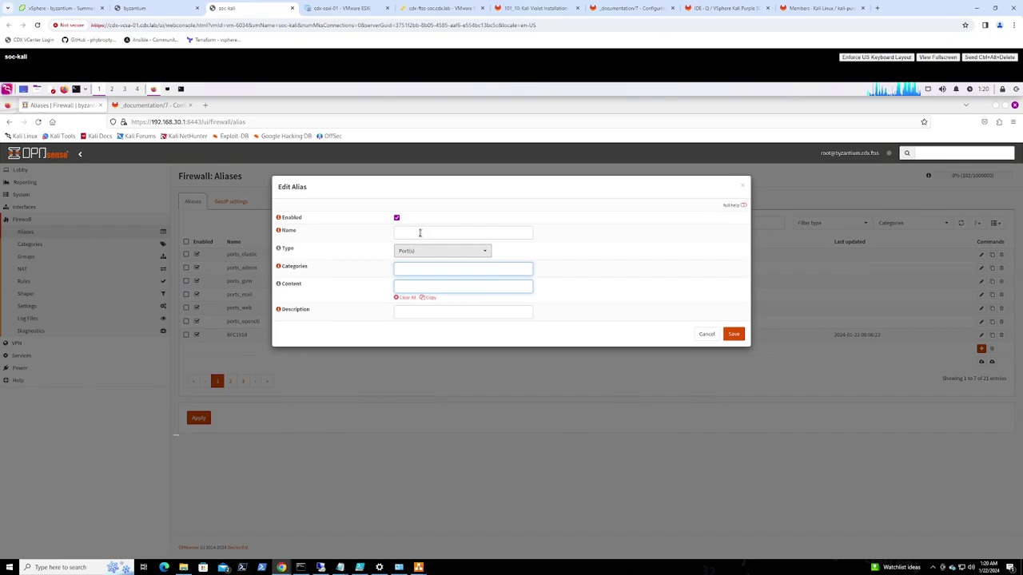
{"action": "left_click", "coordinate": [420, 232]}
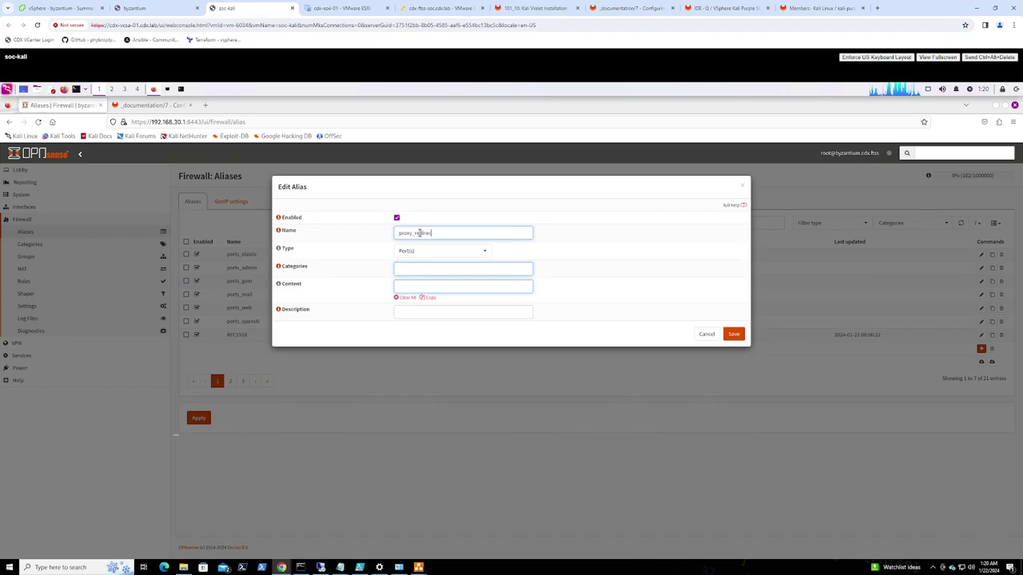
{"action": "left_click", "coordinate": [416, 285]}
{"action": "type", "text": "312"}
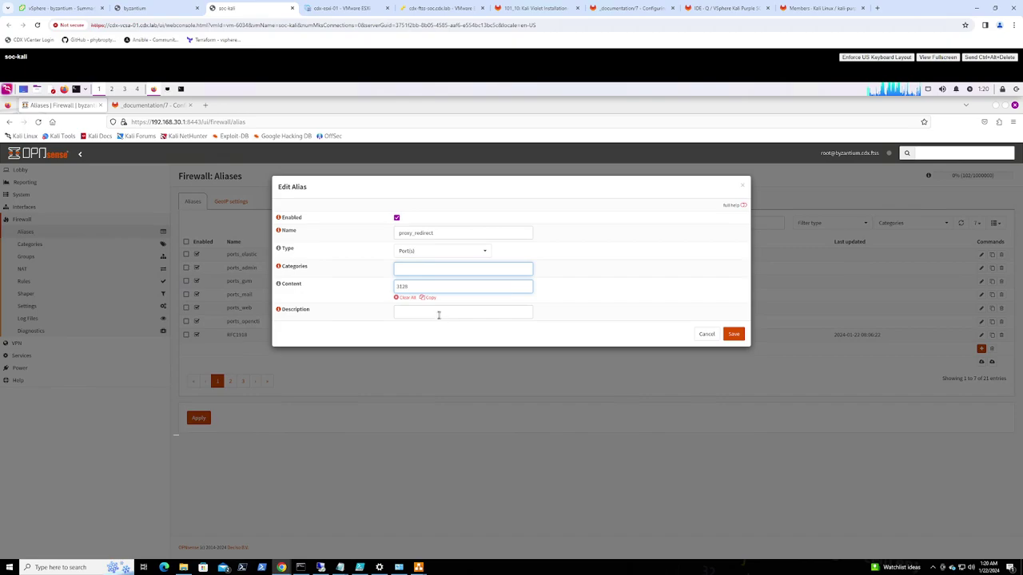
{"action": "type", "text": "8"}
{"action": "left_click", "coordinate": [438, 312]}
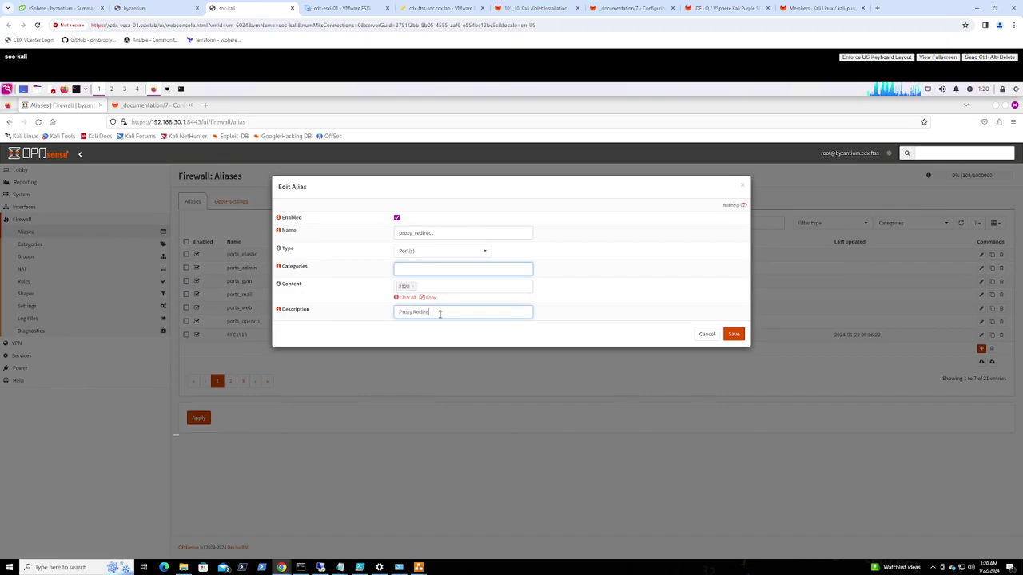
{"action": "left_click", "coordinate": [734, 335]}
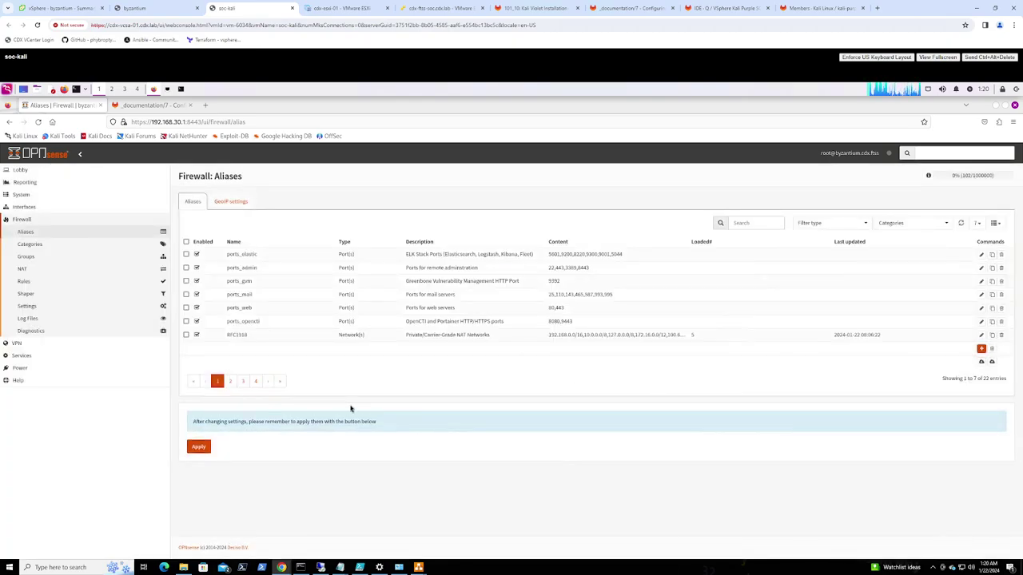
{"action": "left_click", "coordinate": [199, 447]}
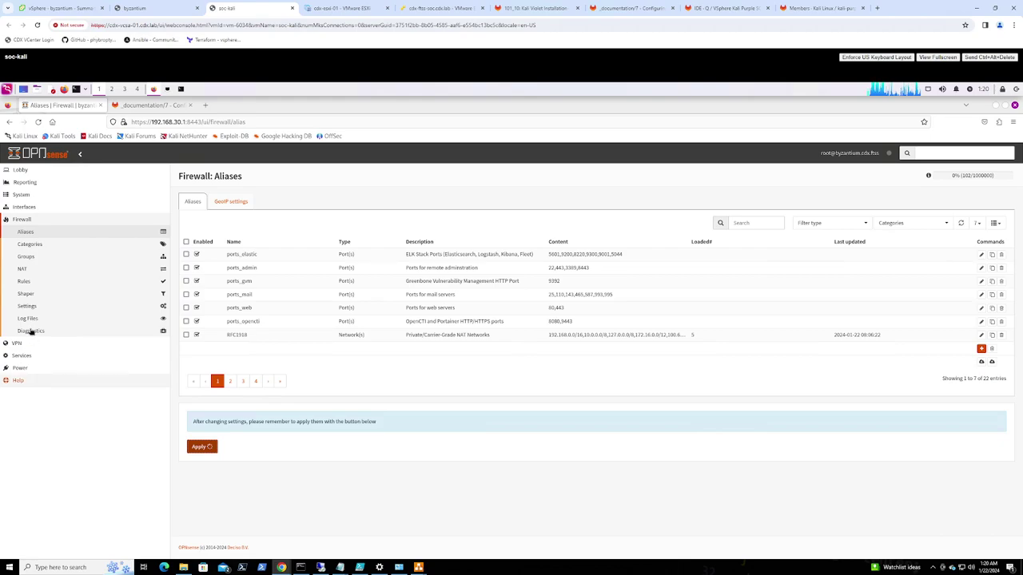
{"action": "left_click", "coordinate": [34, 281]}
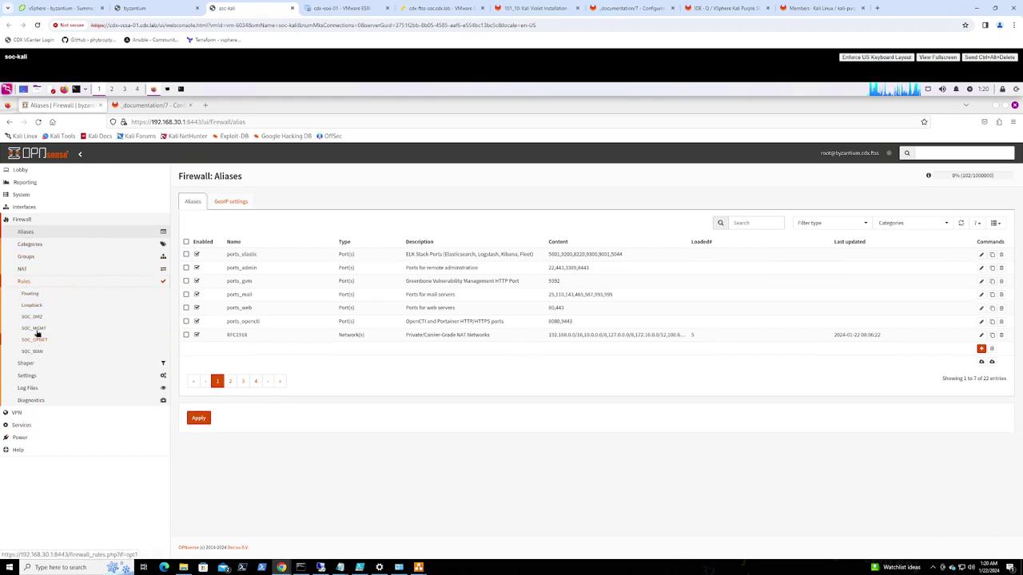
Edit the SOC_MGMT localhost proxy rule to use destination port proxy_redirect and save it
{"action": "left_click", "coordinate": [98, 342]}
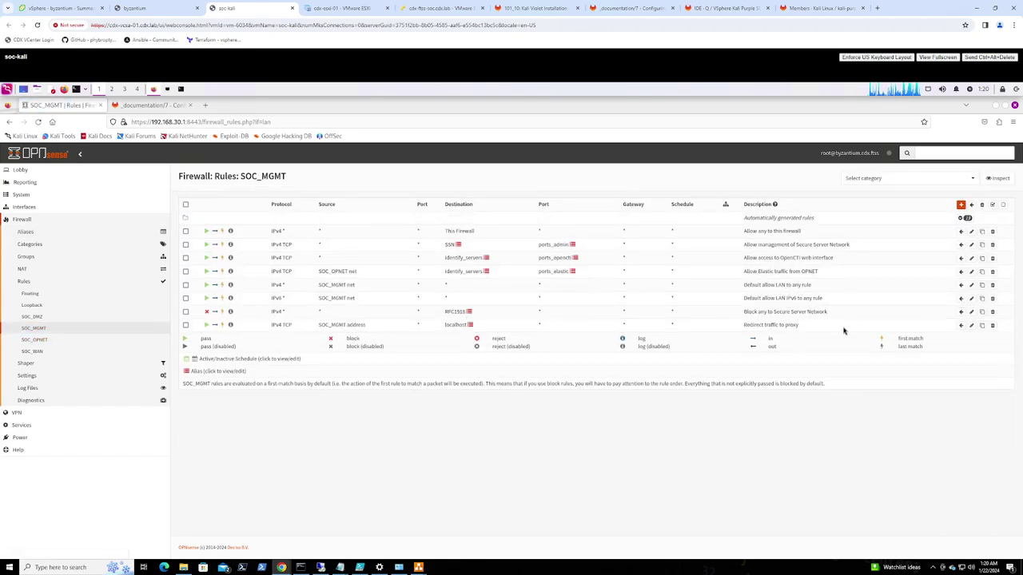
{"action": "left_click", "coordinate": [972, 325]}
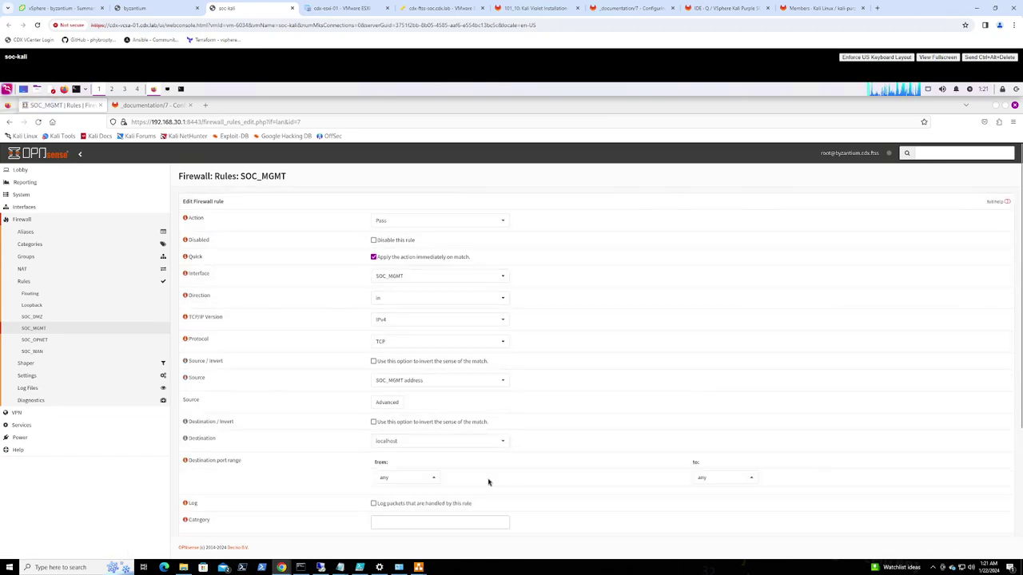
{"action": "scroll", "coordinate": [579, 461], "scroll_direction": "down", "scroll_amount": 3}
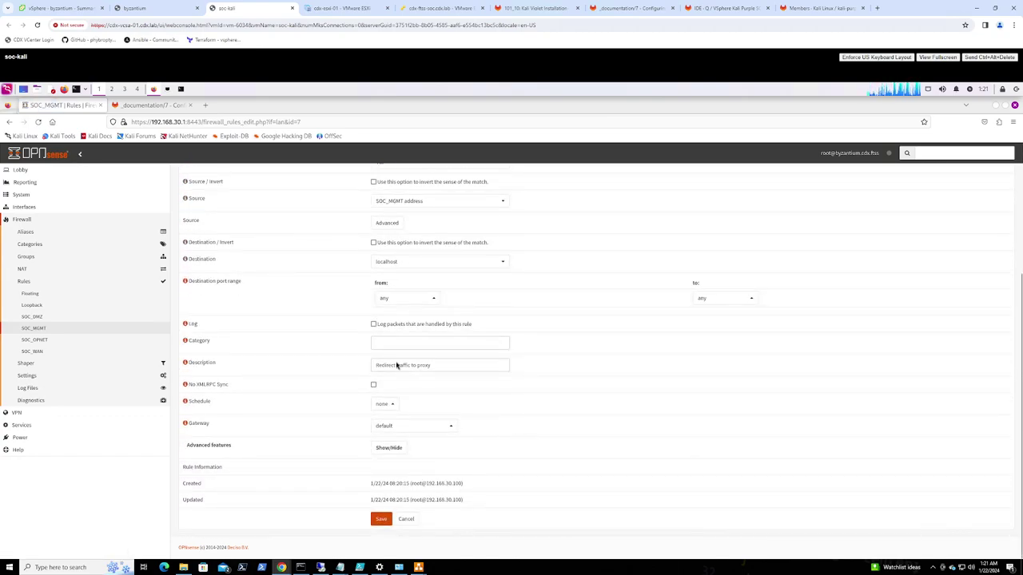
{"action": "left_click", "coordinate": [391, 299]}
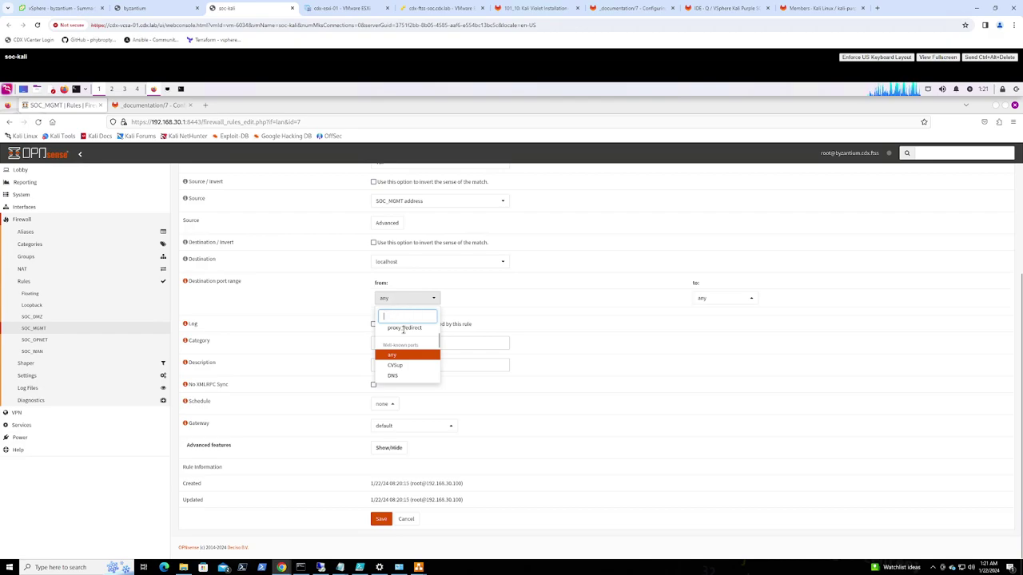
{"action": "left_click", "coordinate": [406, 332]}
{"action": "left_click", "coordinate": [381, 520]}
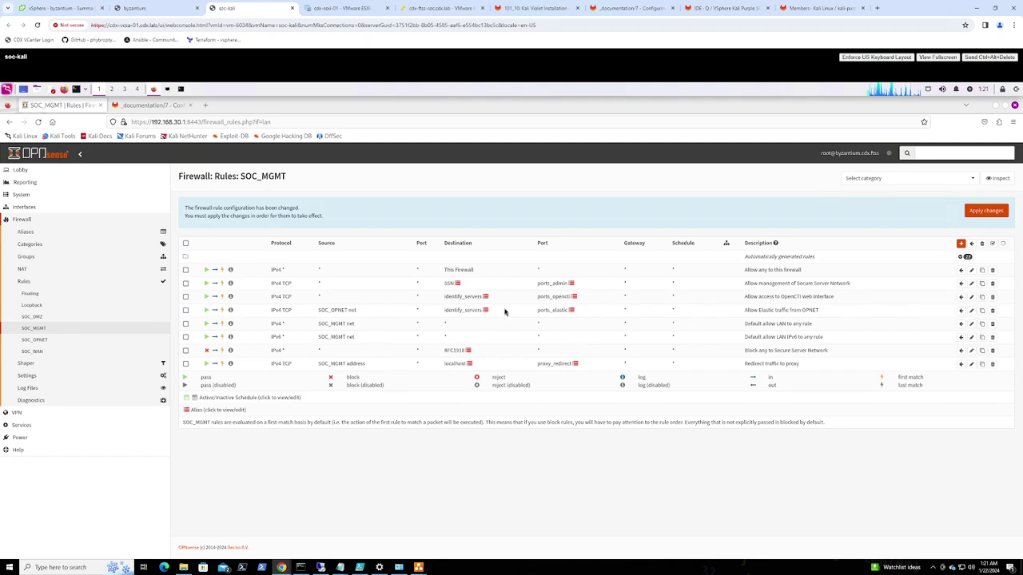
Move the Elastic rule above OpenCTI and the RFC1918 block above the default allows, then apply
{"action": "left_click", "coordinate": [186, 310]}
{"action": "left_click", "coordinate": [960, 297]}
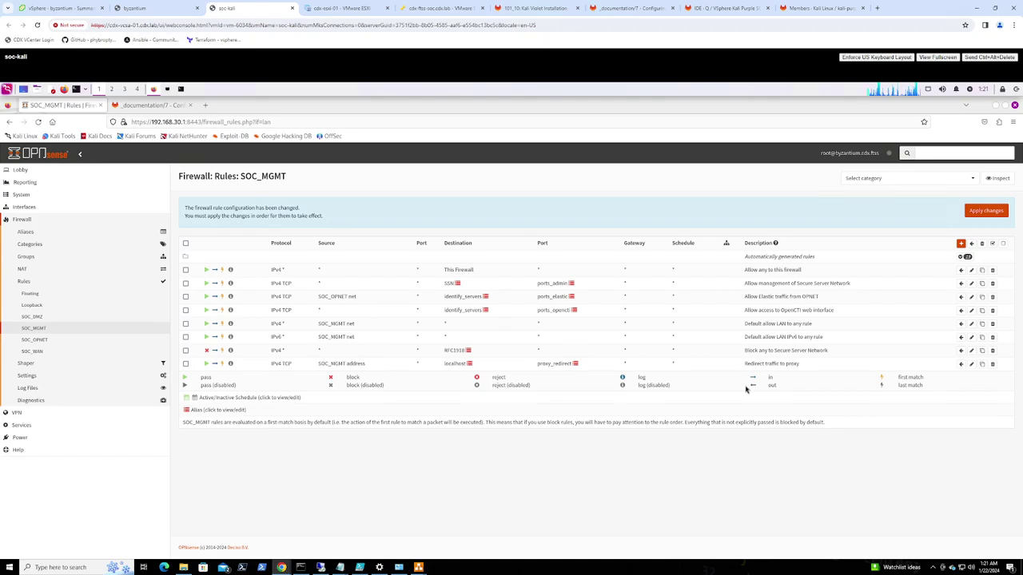
{"action": "left_click", "coordinate": [185, 351]}
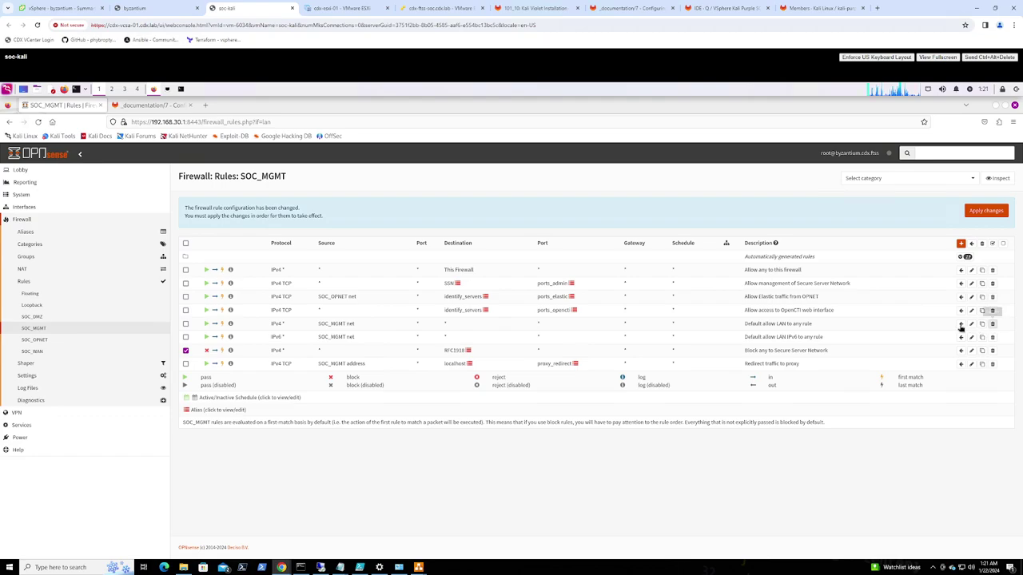
{"action": "left_click", "coordinate": [961, 324]}
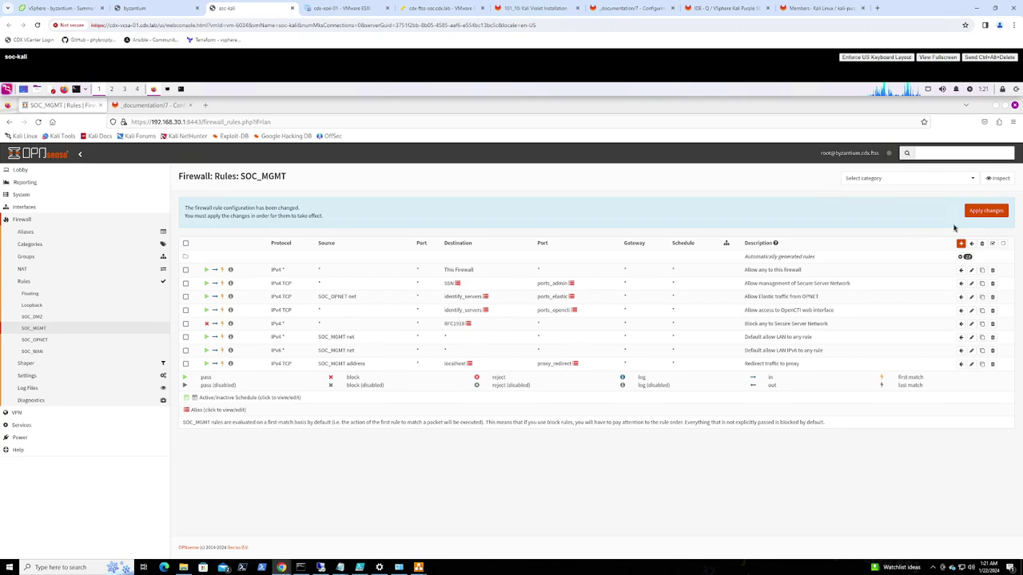
{"action": "left_click", "coordinate": [975, 213]}
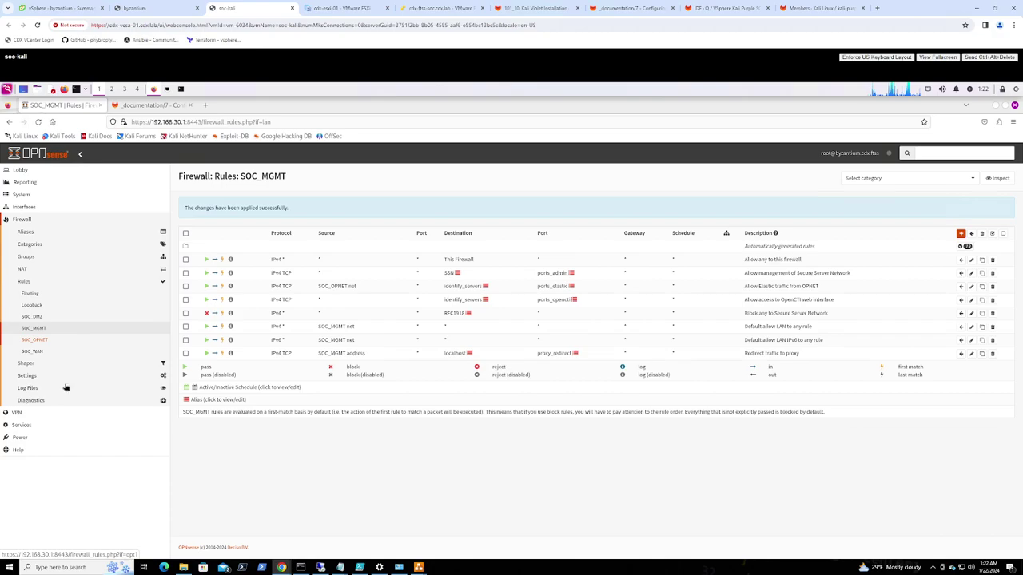
Copy 'Allow access to firewall for management from OPNET' from GitLab, then view the SOC_OPNET rules
{"action": "left_click", "coordinate": [160, 108]}
{"action": "scroll", "coordinate": [620, 365], "scroll_direction": "down", "scroll_amount": 5}
{"action": "scroll", "coordinate": [431, 302], "scroll_direction": "up", "scroll_amount": 2}
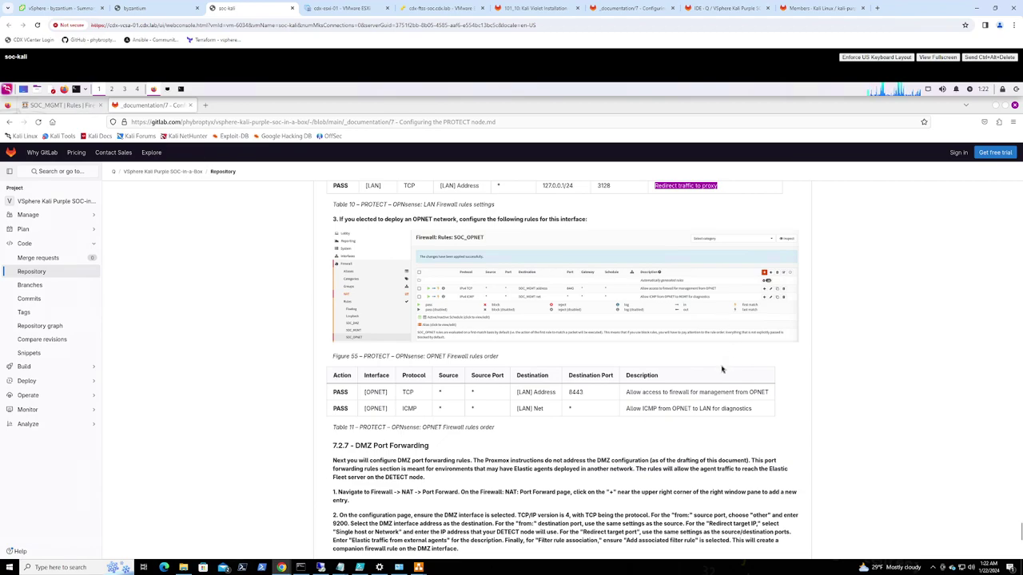
{"action": "left_click_drag", "start_coordinate": [641, 391], "coordinate": [767, 395]}
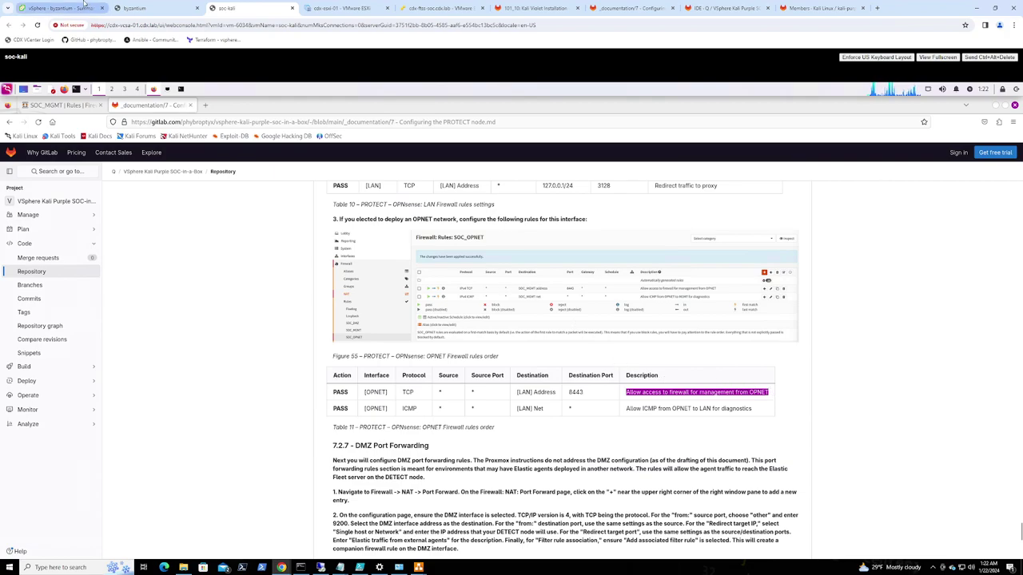
{"action": "left_click", "coordinate": [77, 111]}
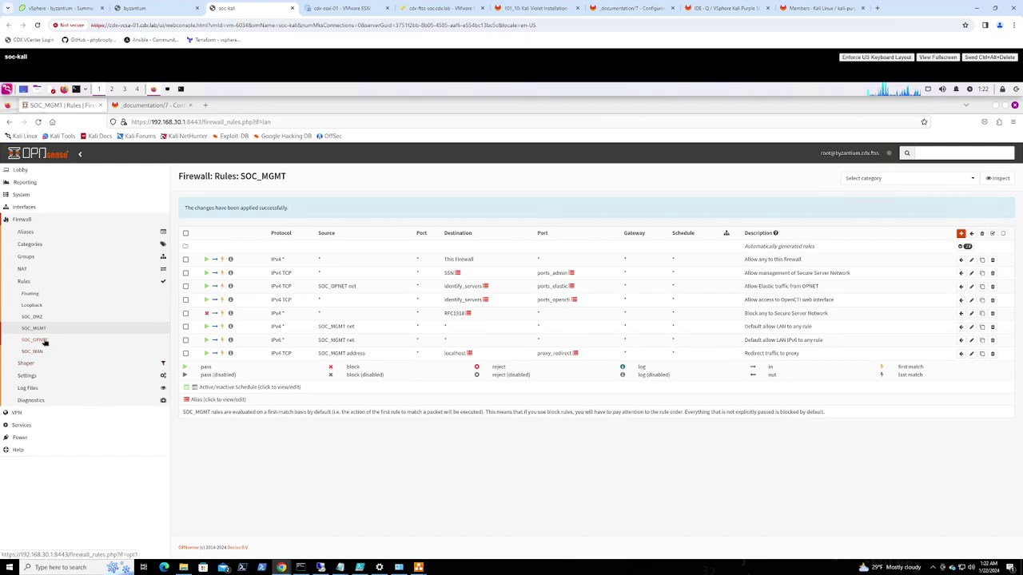
{"action": "left_click", "coordinate": [46, 340]}
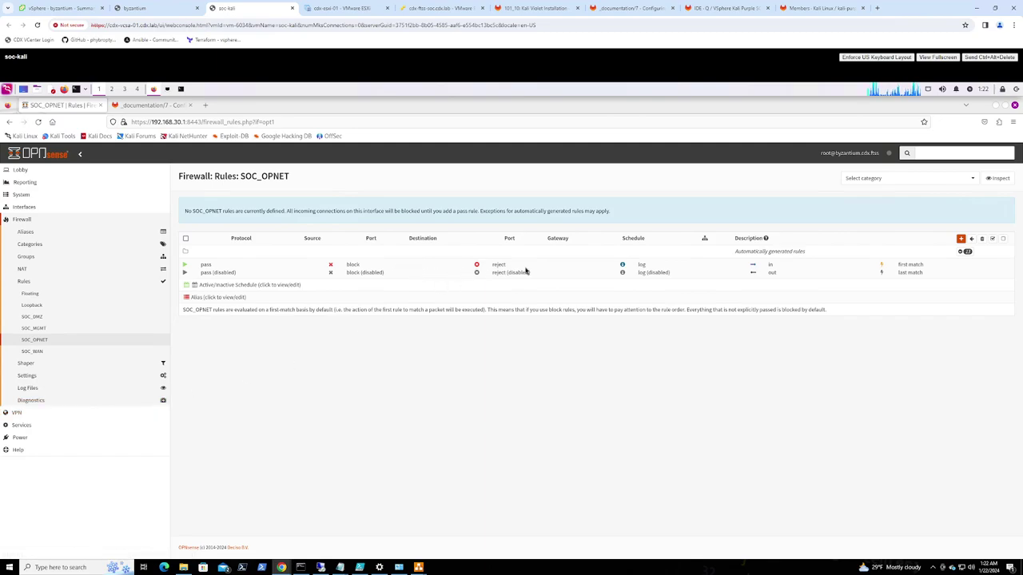
Start a new SOC_OPNET rule with protocol TCP and destination SOC_MGMT address
{"action": "left_click", "coordinate": [961, 238]}
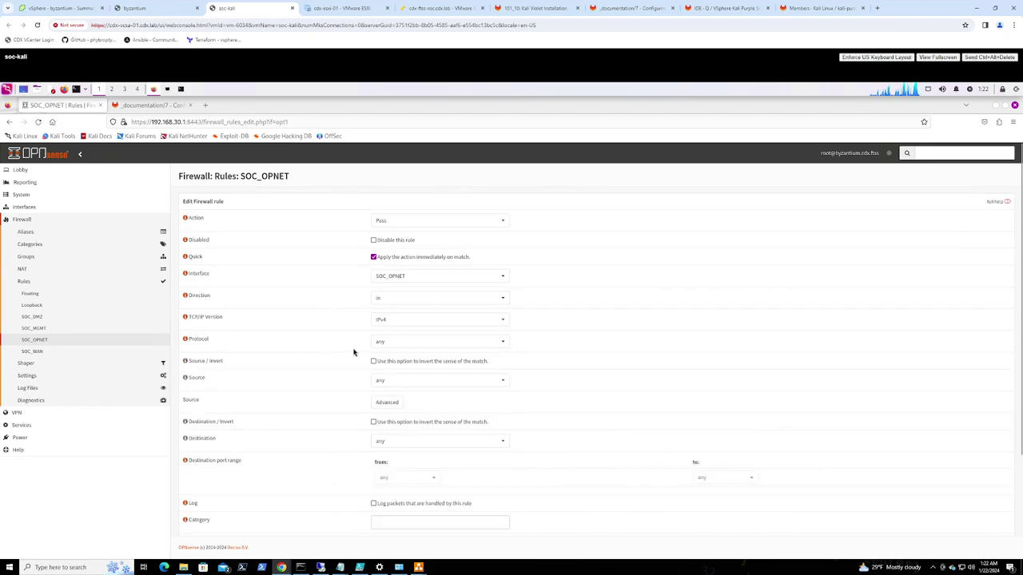
{"action": "left_click", "coordinate": [441, 343]}
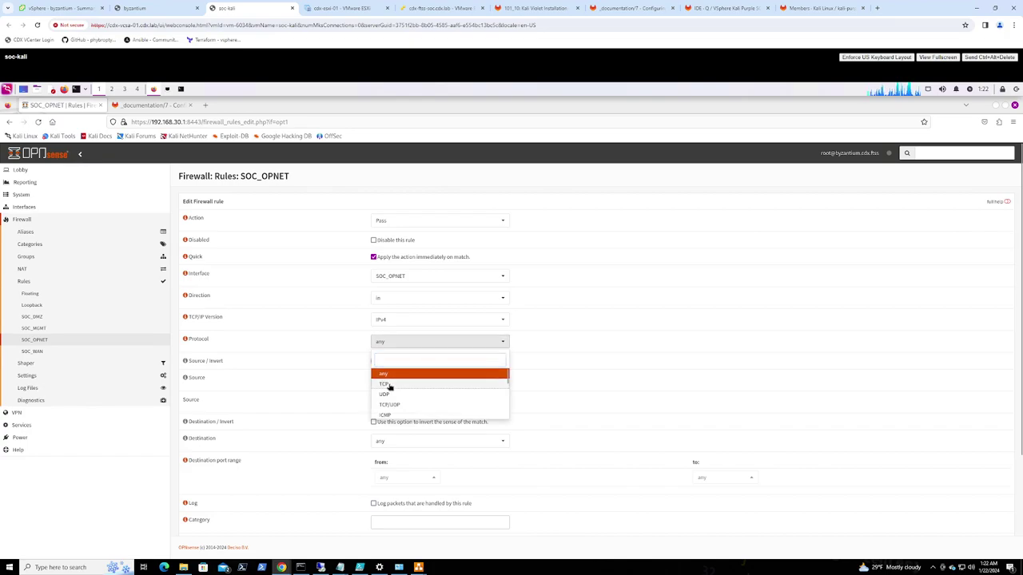
{"action": "left_click", "coordinate": [390, 386]}
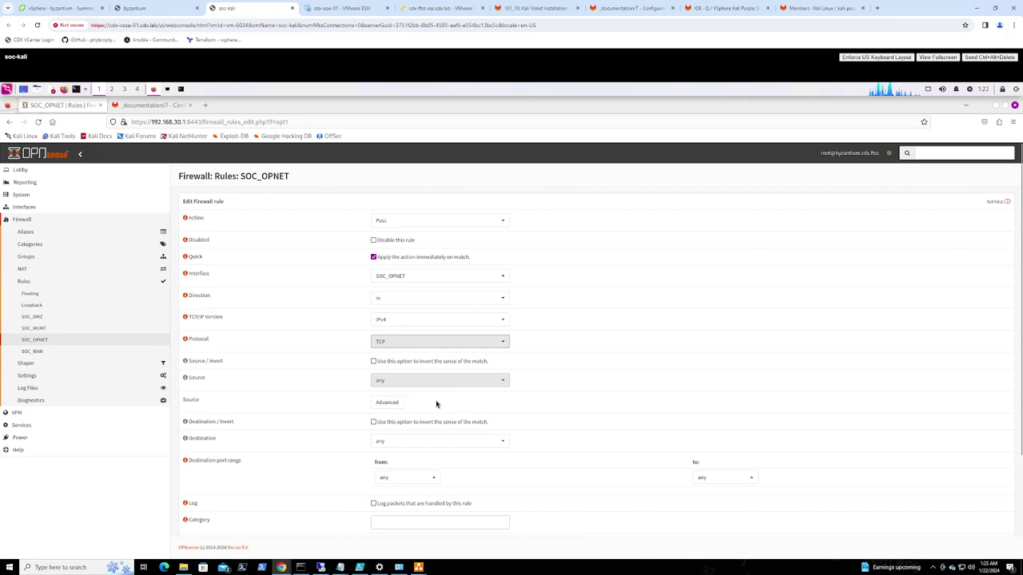
{"action": "left_click", "coordinate": [432, 444]}
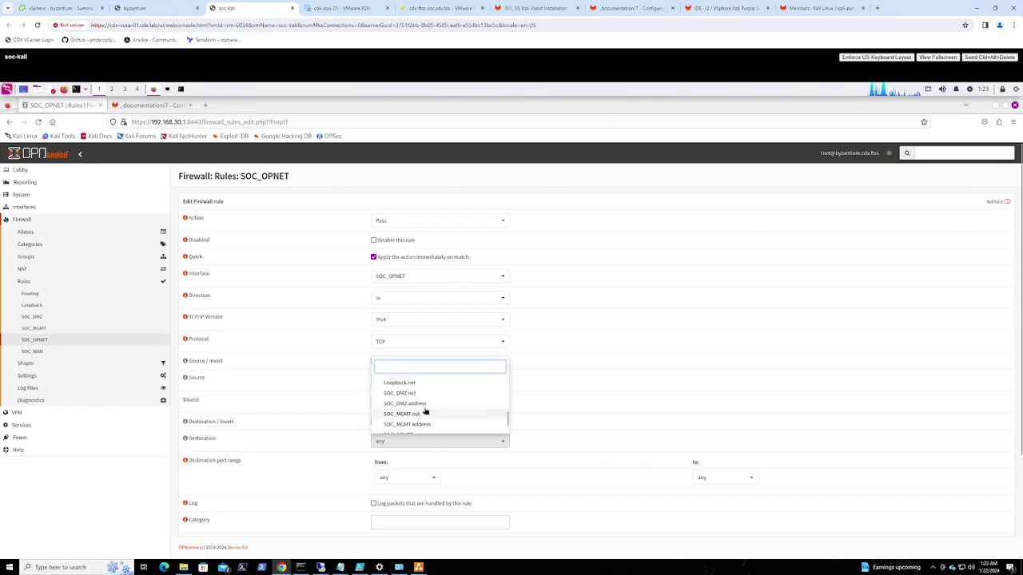
{"action": "left_click", "coordinate": [416, 424]}
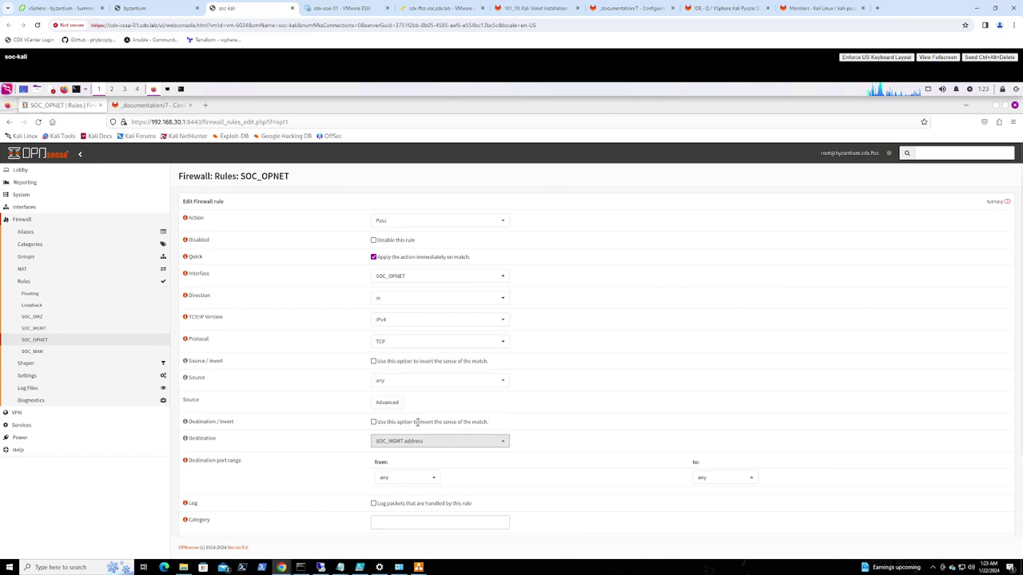
Set the destination port range from/to the ports_admin alias instead of 8443
{"action": "scroll", "coordinate": [520, 447], "scroll_direction": "down", "scroll_amount": 1}
{"action": "scroll", "coordinate": [418, 448], "scroll_direction": "down", "scroll_amount": 1}
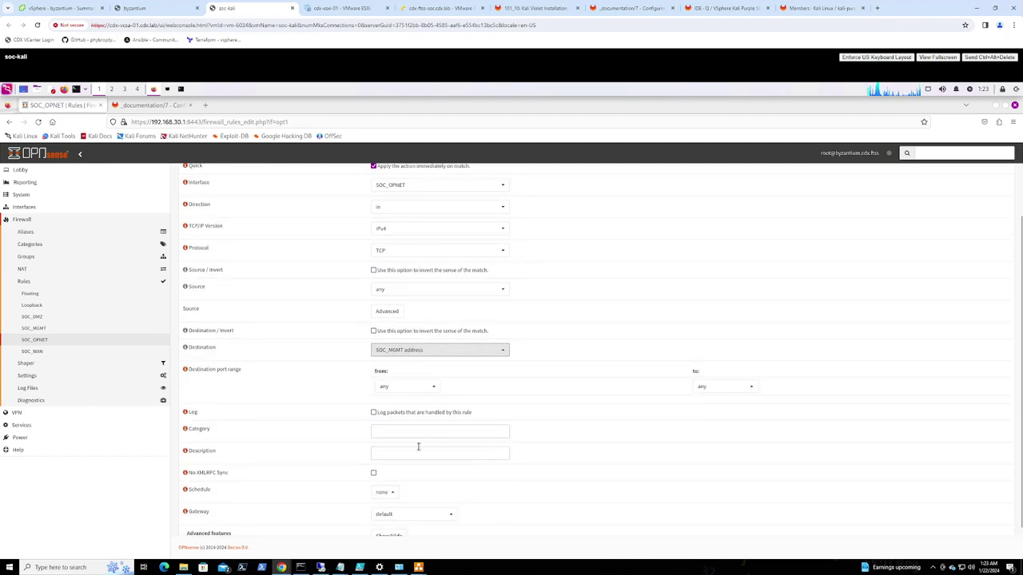
{"action": "left_click", "coordinate": [395, 388]}
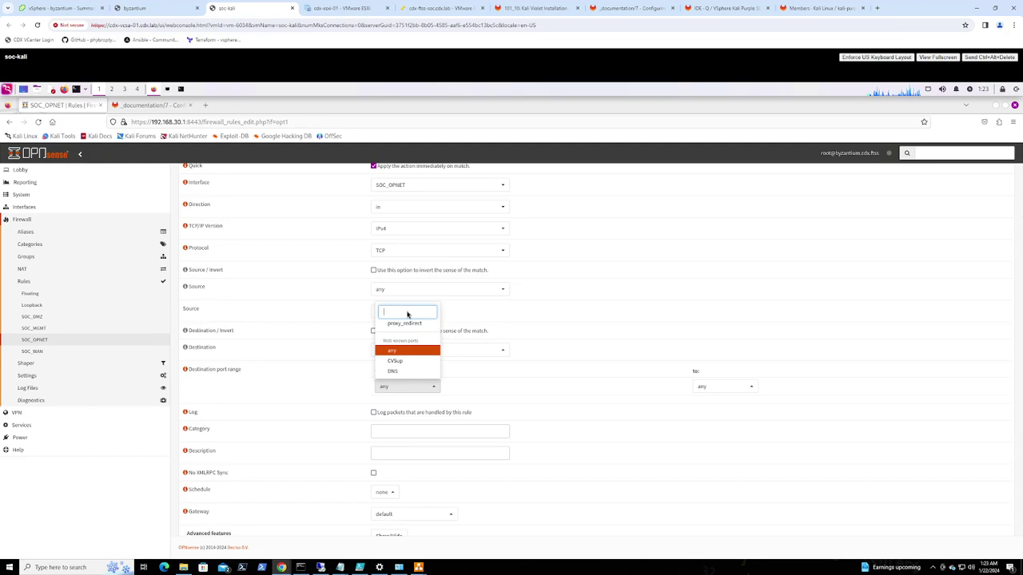
{"action": "type", "text": "8443"}
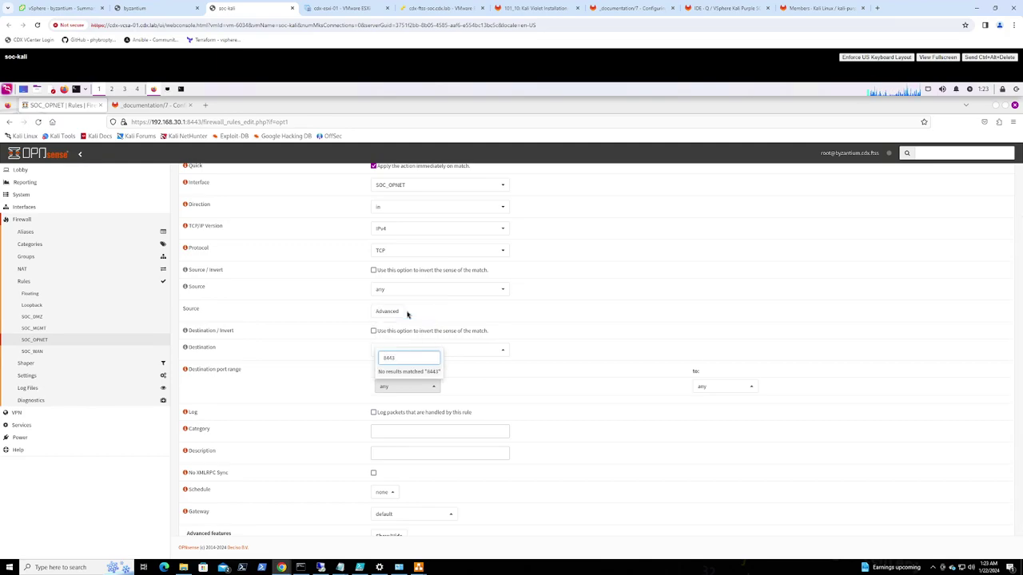
{"action": "left_click", "coordinate": [486, 352]}
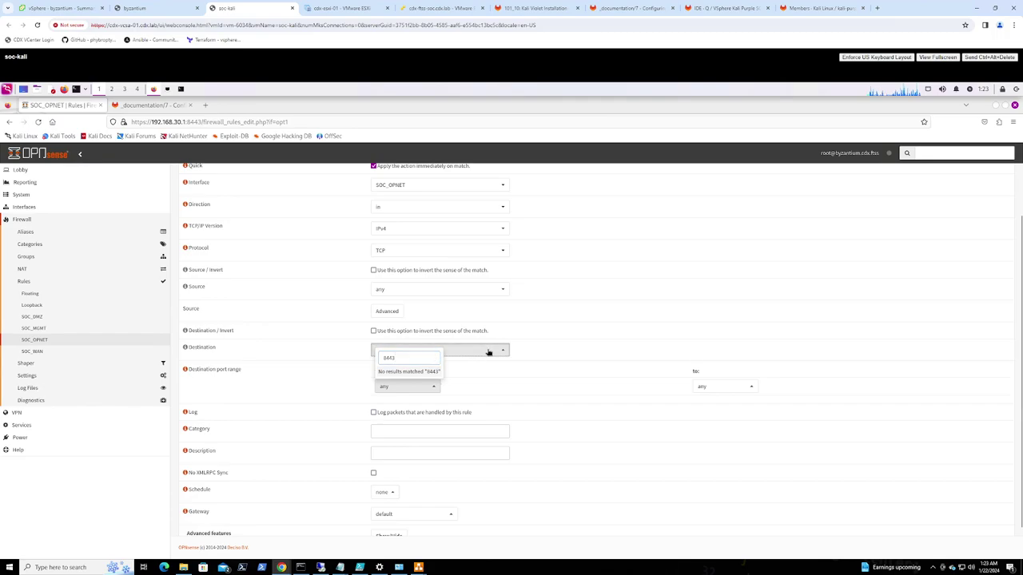
{"action": "scroll", "coordinate": [436, 411], "scroll_direction": "up", "scroll_amount": 5}
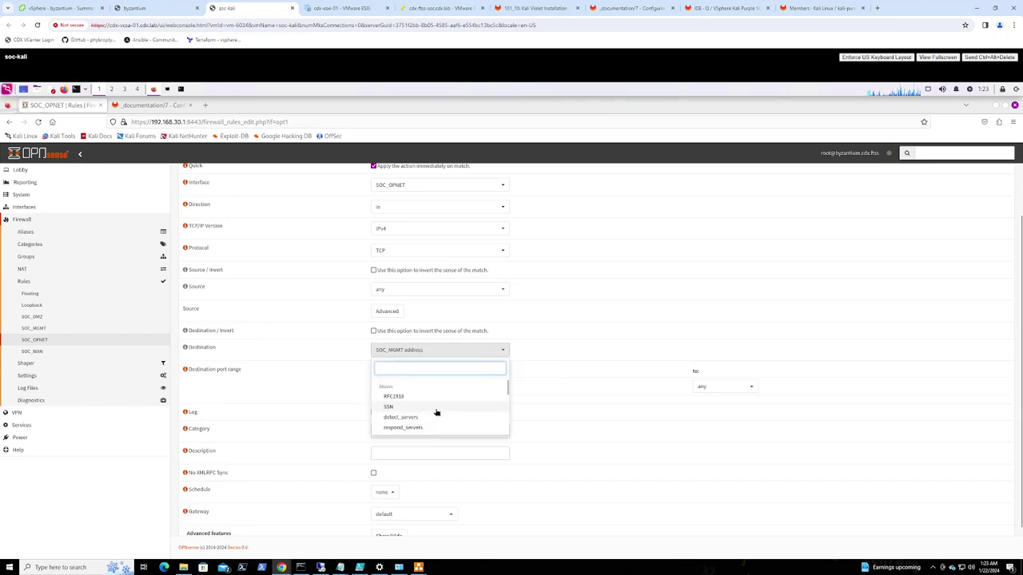
{"action": "scroll", "coordinate": [436, 411], "scroll_direction": "down", "scroll_amount": 2}
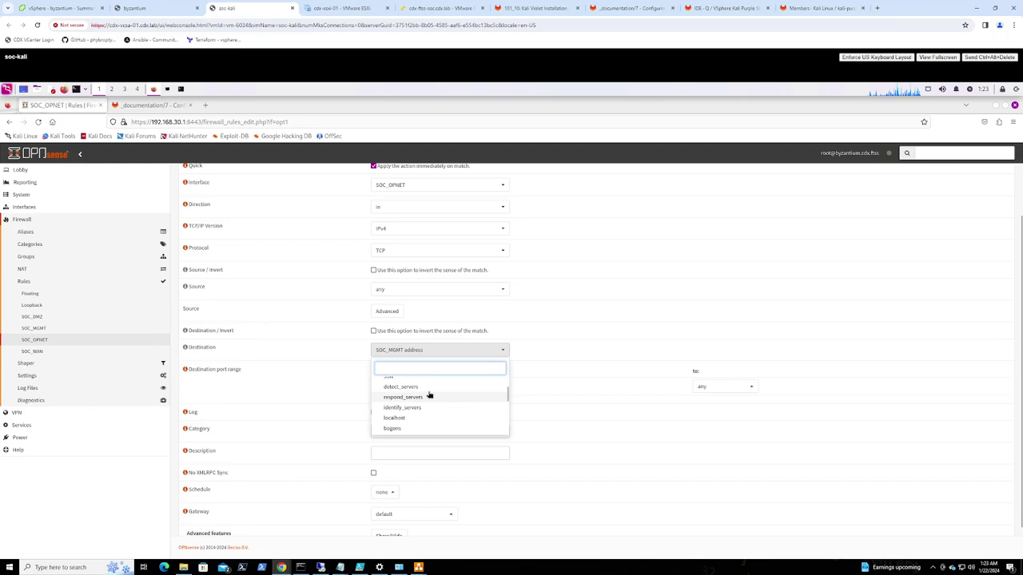
{"action": "type", "text": "adm"}
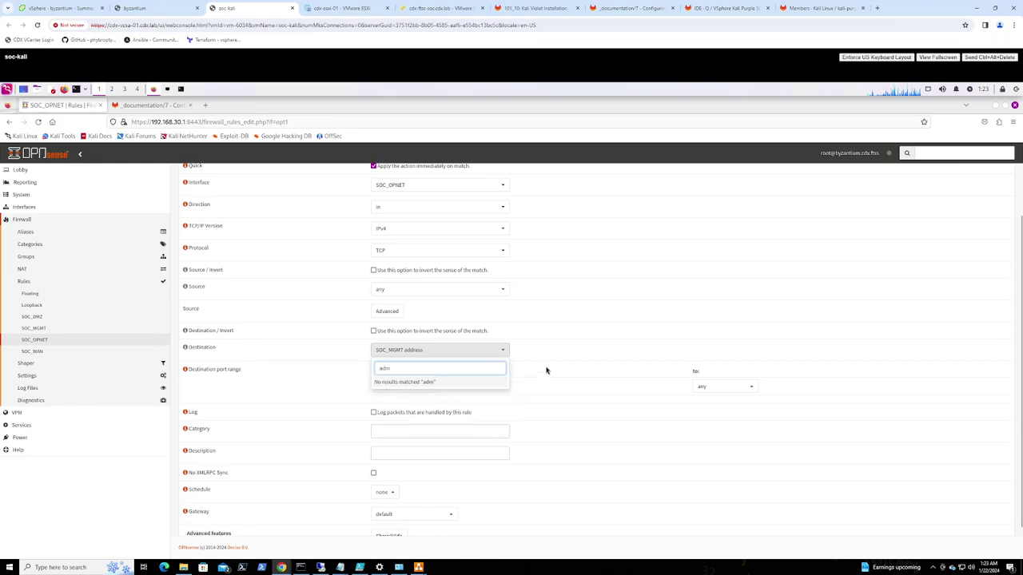
{"action": "left_click", "coordinate": [546, 370]}
{"action": "left_click", "coordinate": [414, 388]}
{"action": "left_click", "coordinate": [428, 365]}
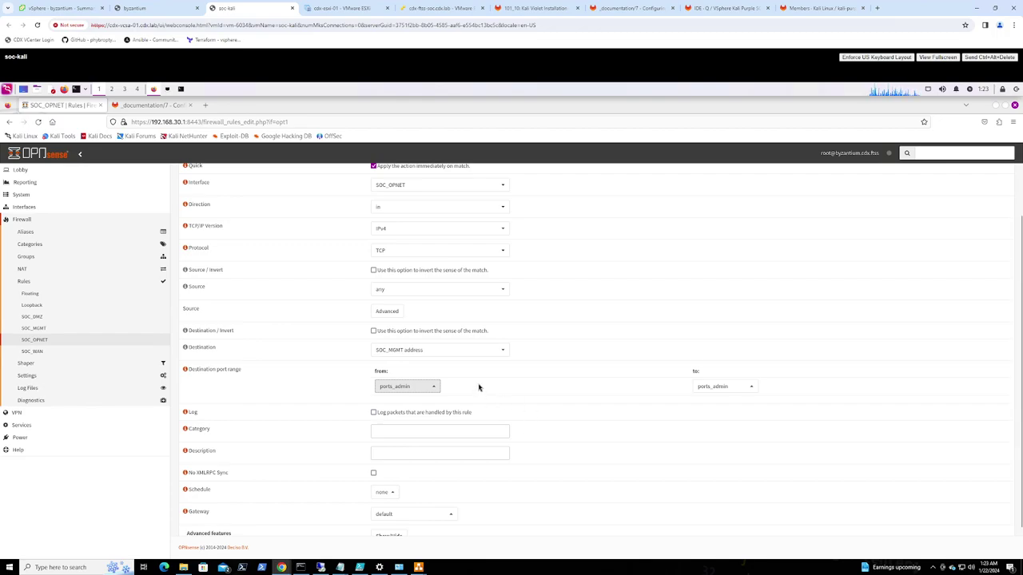
Describe the rule as 'Allow access to firewall for management from OPNET' and save it
{"action": "scroll", "coordinate": [479, 387], "scroll_direction": "down", "scroll_amount": 1}
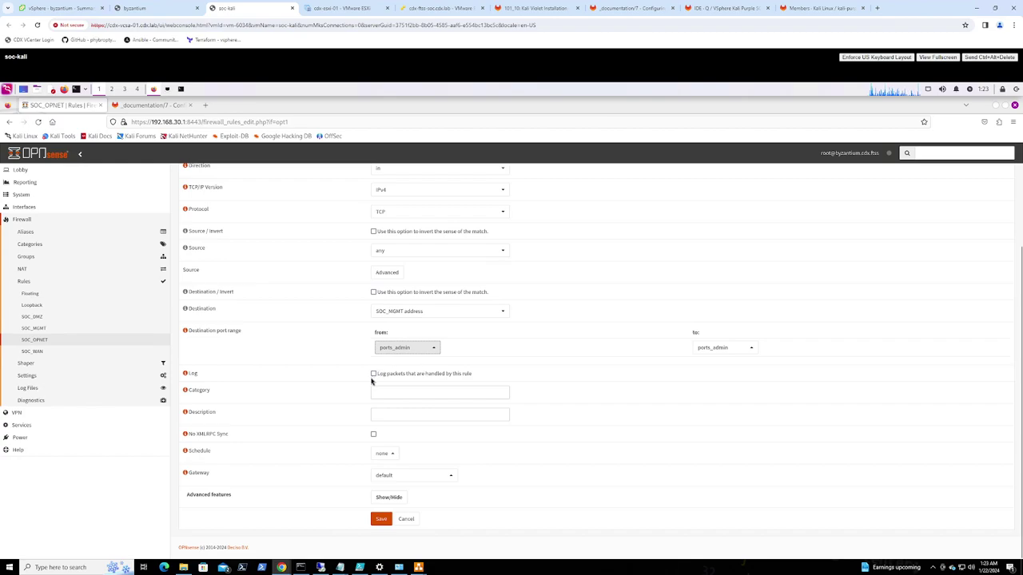
{"action": "left_click", "coordinate": [396, 415]}
{"action": "type", "text": "Allow access to firewall for management from OPNET"}
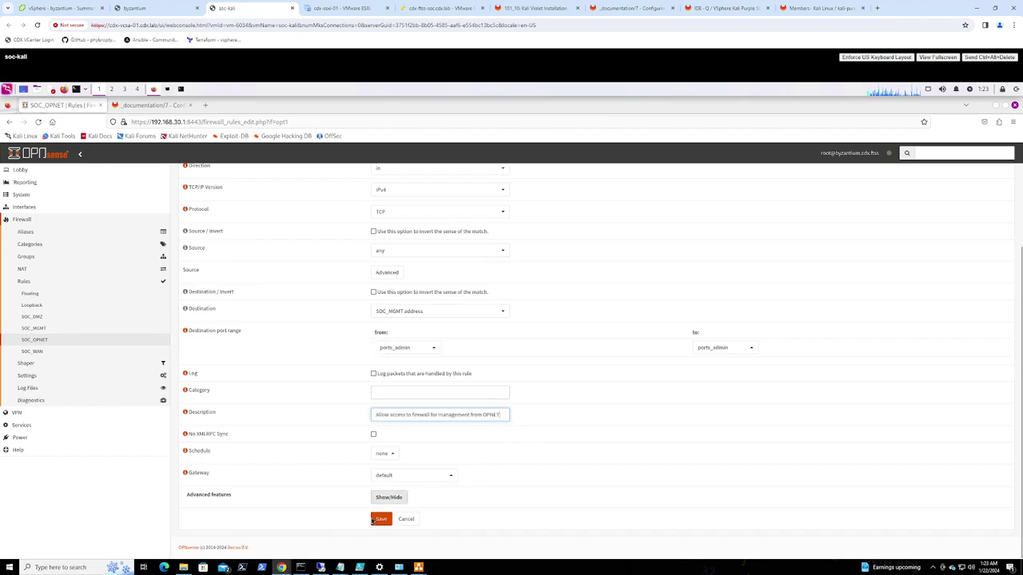
{"action": "left_click", "coordinate": [381, 519]}
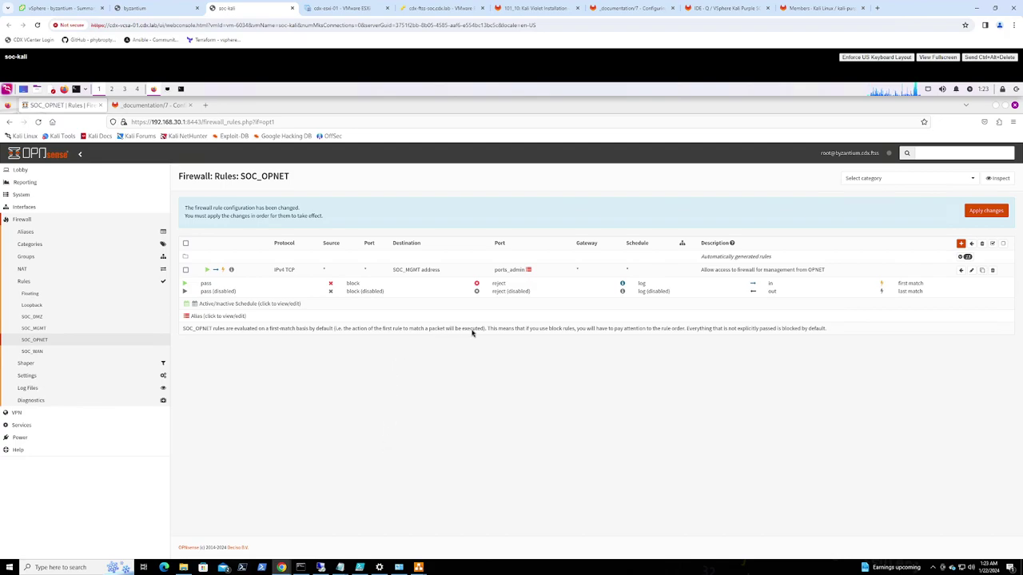
Add another SOC_OPNET rule with protocol ICMP and destination SOC_MGMT net
{"action": "left_click", "coordinate": [960, 243]}
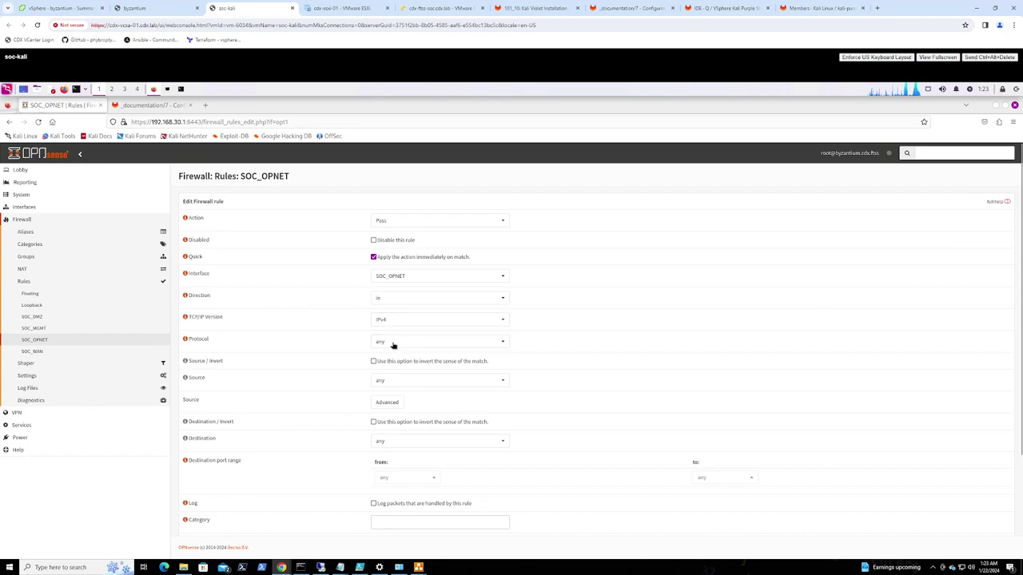
{"action": "left_click", "coordinate": [394, 345]}
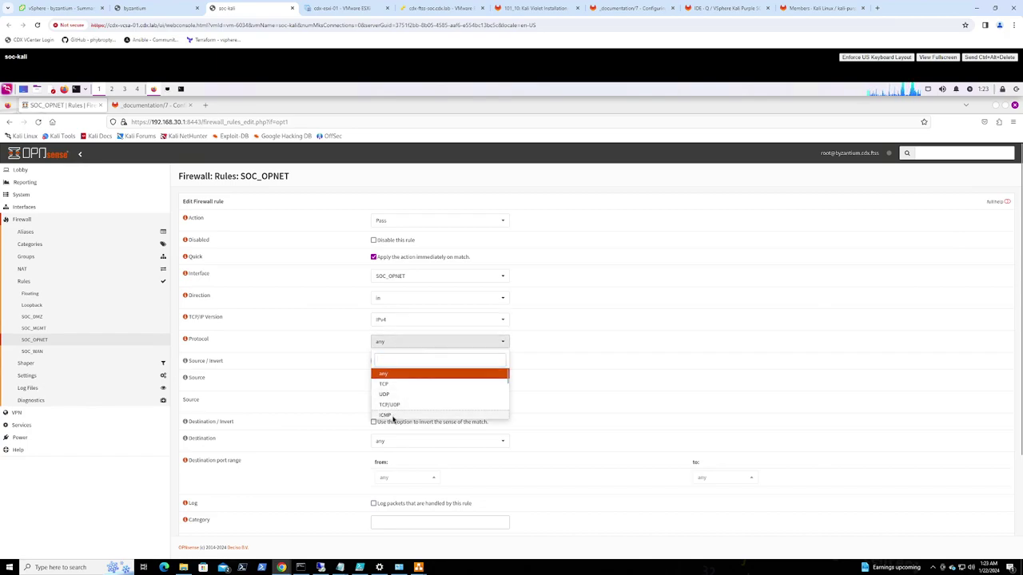
{"action": "left_click", "coordinate": [393, 417]}
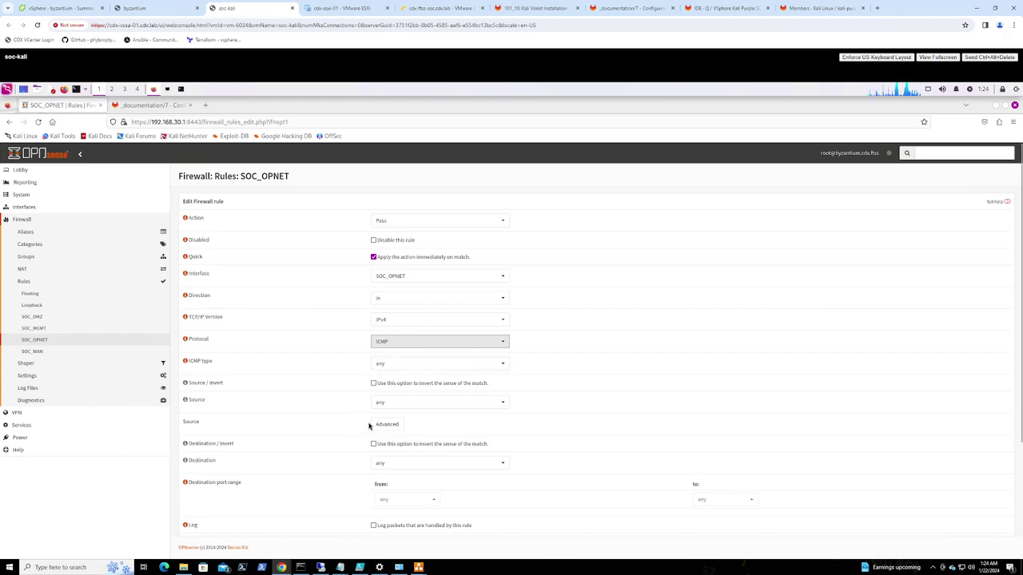
{"action": "scroll", "coordinate": [368, 425], "scroll_direction": "down", "scroll_amount": 1}
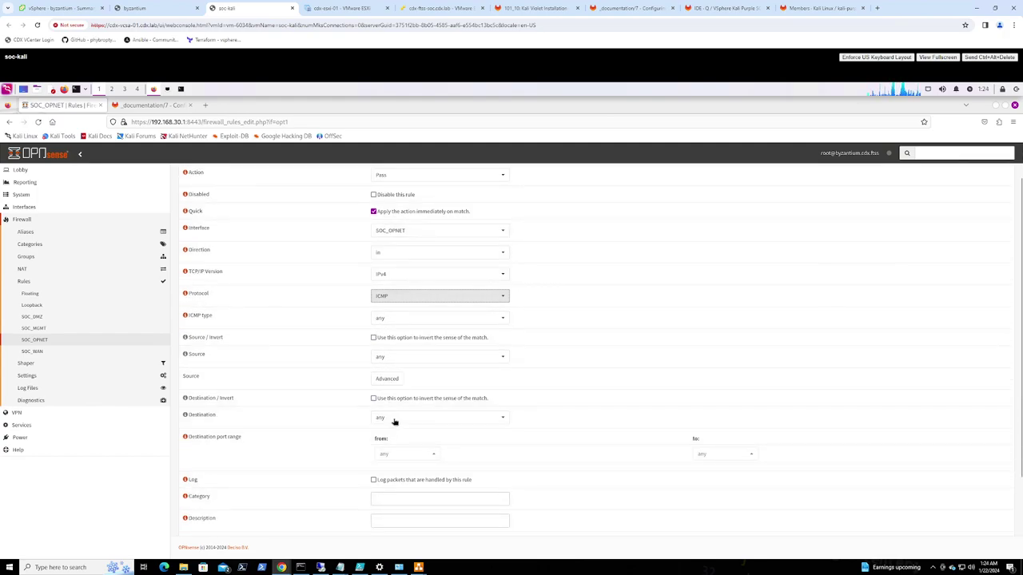
{"action": "left_click", "coordinate": [406, 419]}
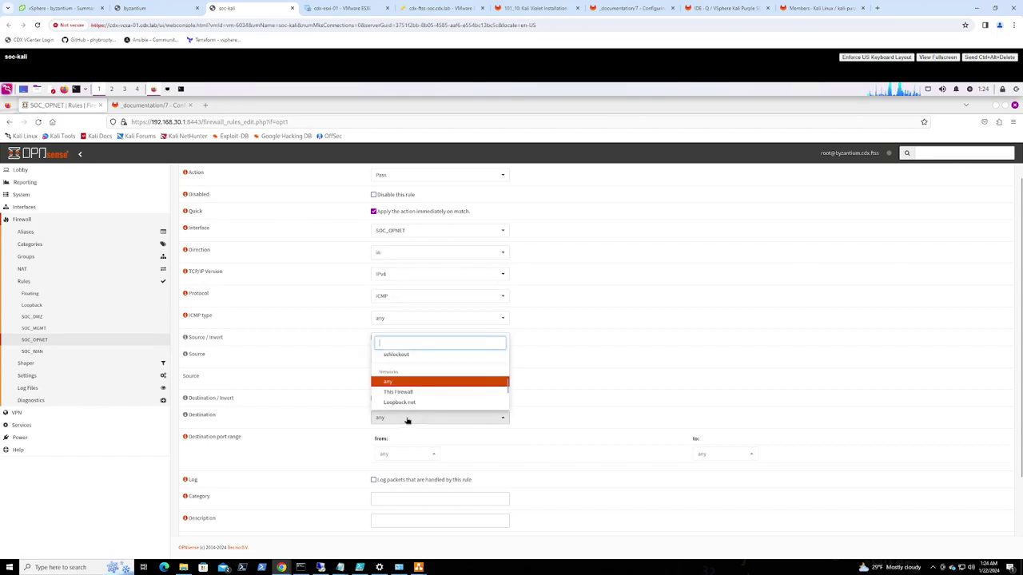
{"action": "scroll", "coordinate": [417, 397], "scroll_direction": "down", "scroll_amount": 1}
{"action": "key", "text": "Return"}
{"action": "scroll", "coordinate": [334, 470], "scroll_direction": "down", "scroll_amount": 2}
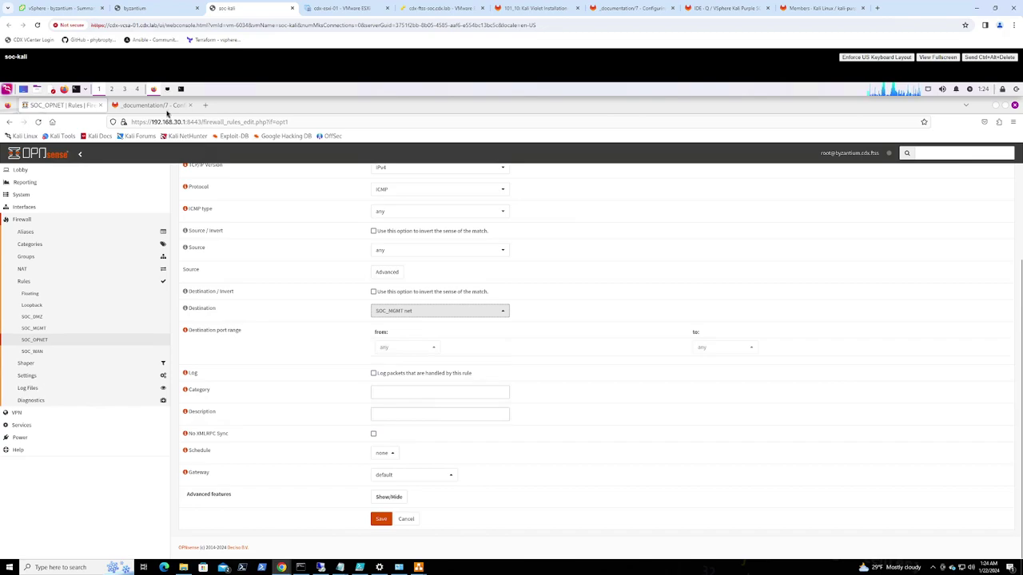
Copy 'Allow ICMP from OPNET to LAN for diagnostics' from GitLab as the description and save
{"action": "left_click", "coordinate": [162, 105]}
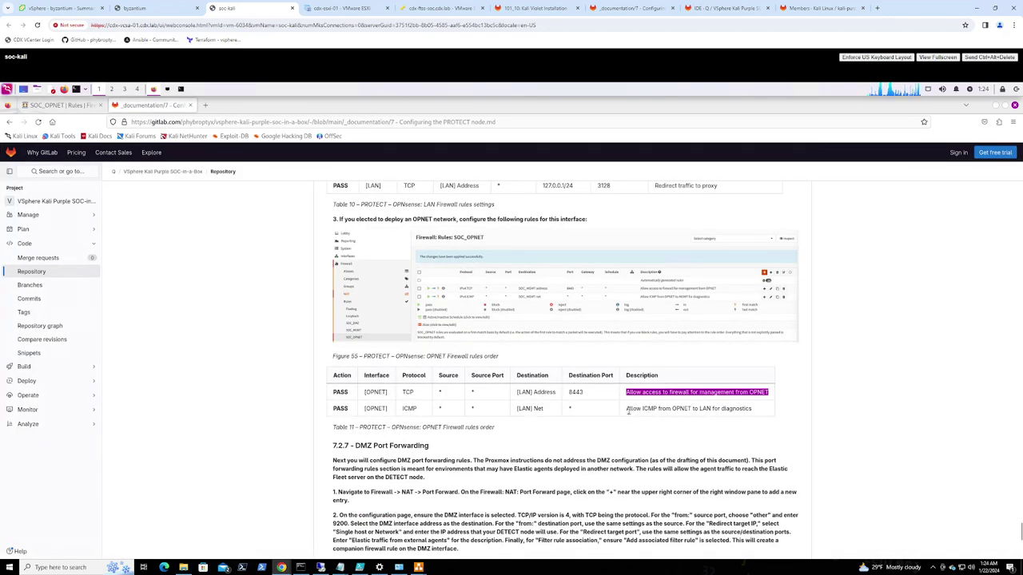
{"action": "left_click_drag", "start_coordinate": [626, 408], "coordinate": [751, 409]}
{"action": "key", "text": "ctrl+c"}
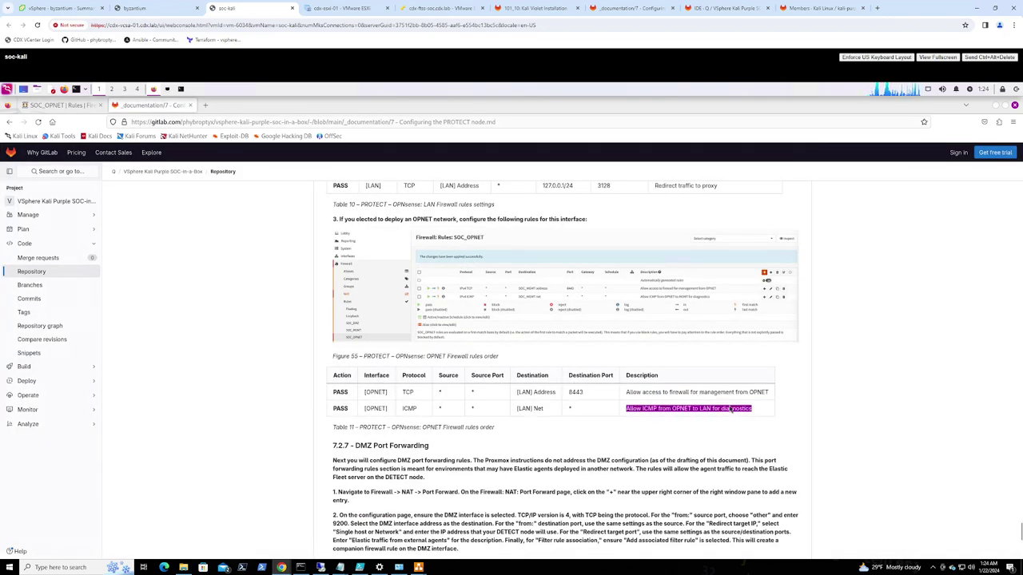
{"action": "left_click", "coordinate": [64, 105]}
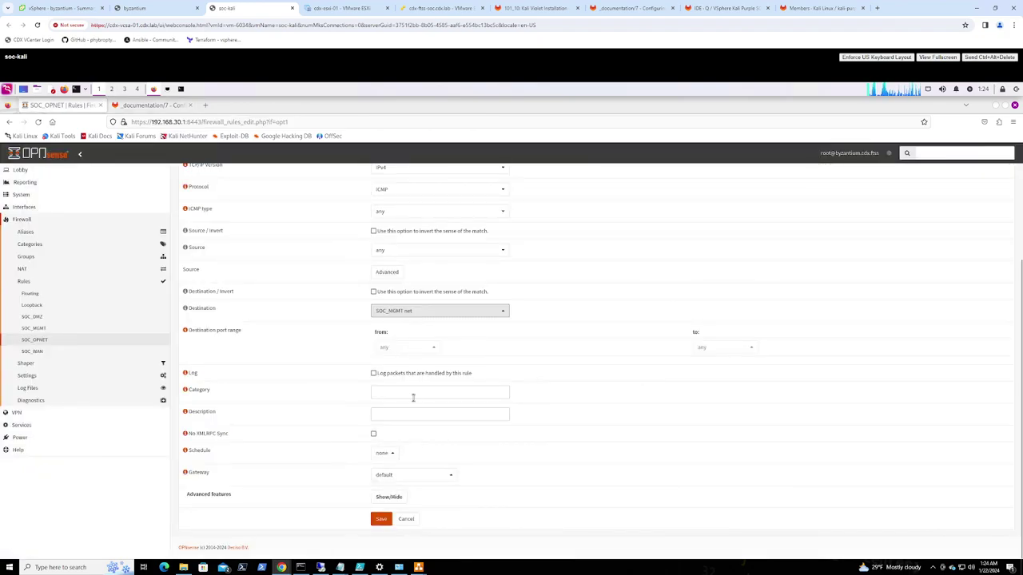
{"action": "left_click", "coordinate": [394, 414]}
{"action": "key", "text": "ctrl+v"}
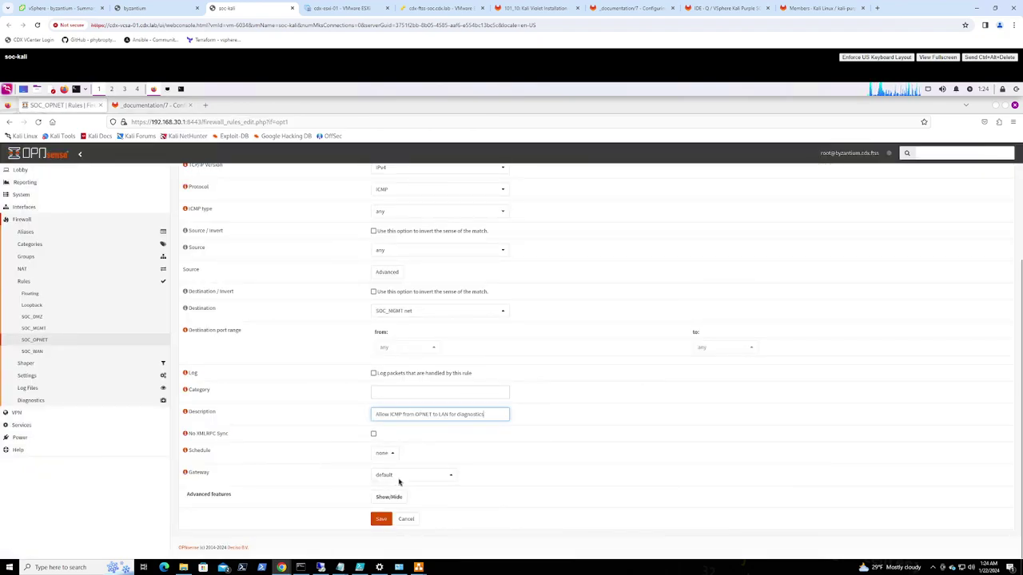
{"action": "left_click", "coordinate": [381, 519]}
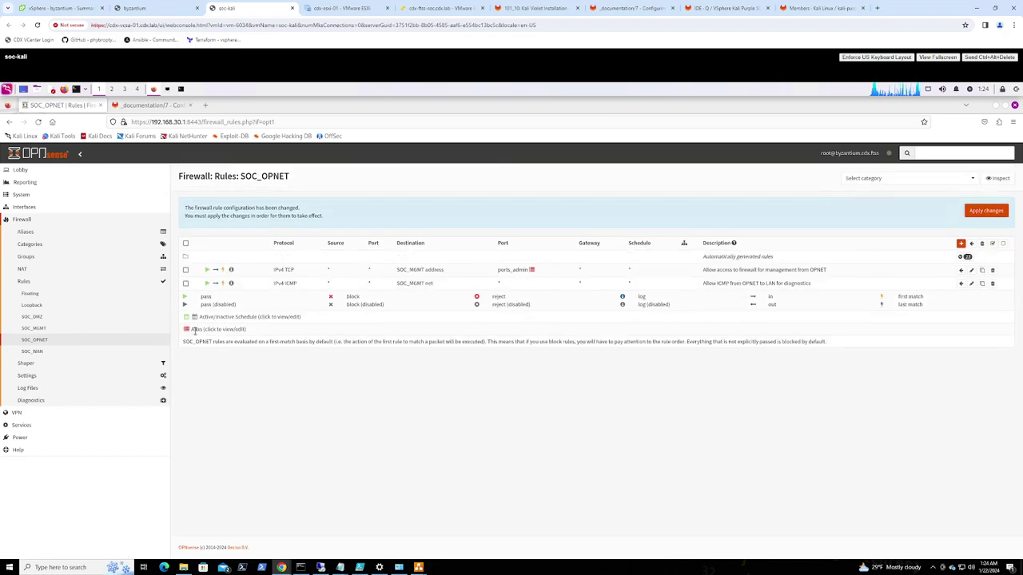
Apply the SOC_OPNET changes, open the SOC_DMZ rules, and bring up the FTSS diagram in draw.io
{"action": "left_click", "coordinate": [986, 210]}
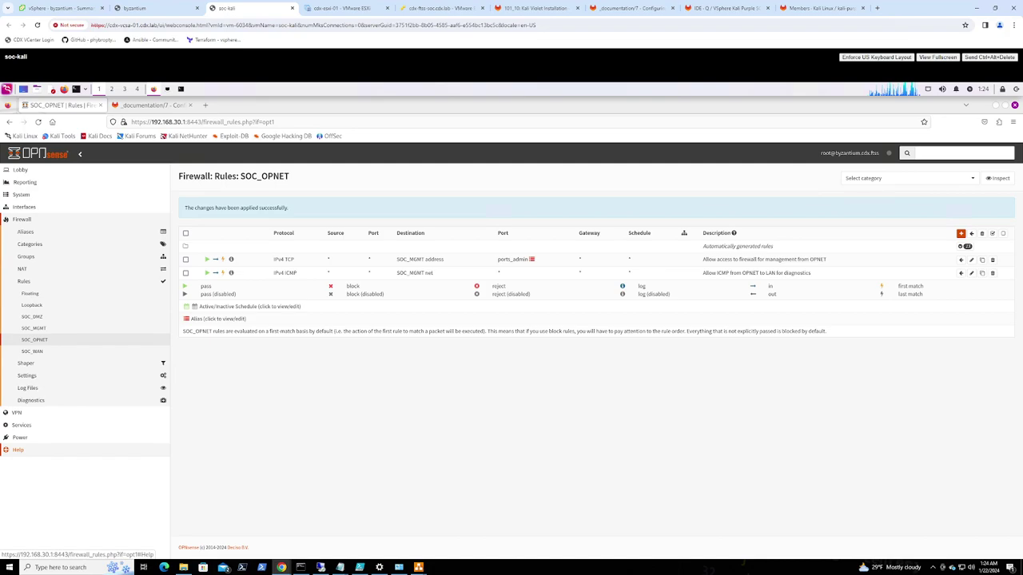
{"action": "left_click", "coordinate": [43, 320]}
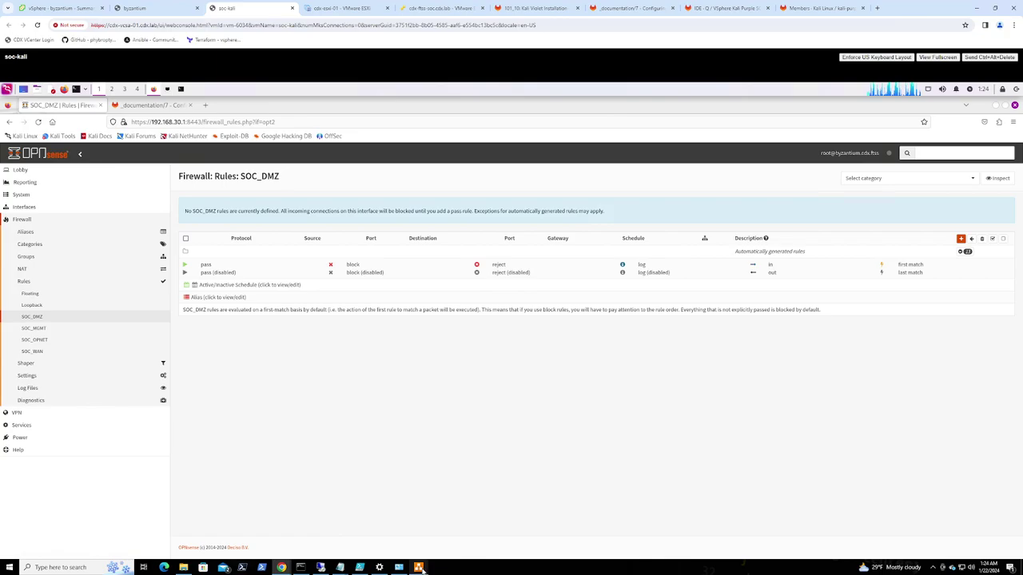
{"action": "mouse_move", "coordinate": [418, 565]}
{"action": "left_click", "coordinate": [361, 539]}
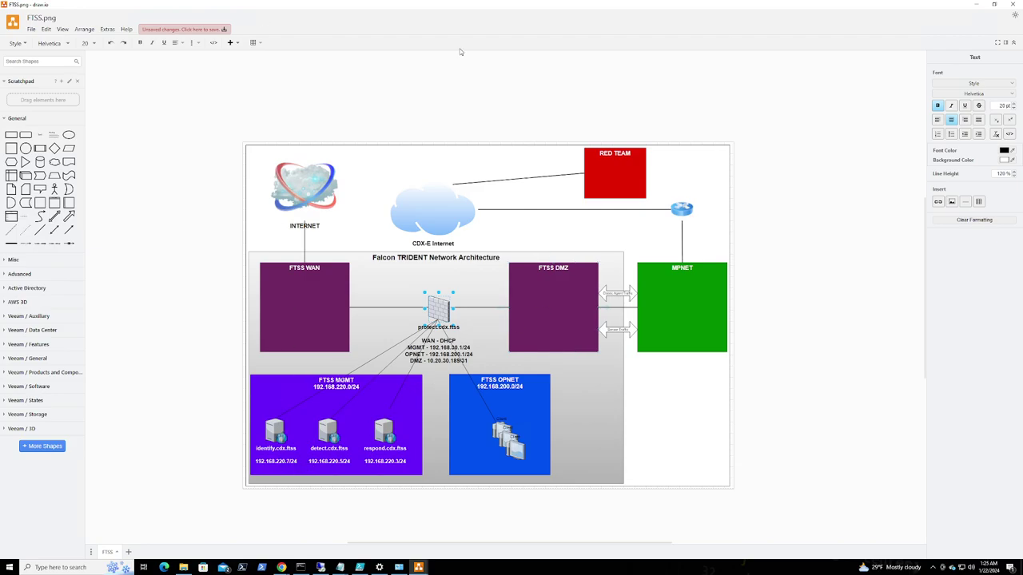
Minimize the draw.io FTSS diagram to reveal the OPNsense SOC_DMZ firewall rules page
{"action": "left_click", "coordinate": [974, 6]}
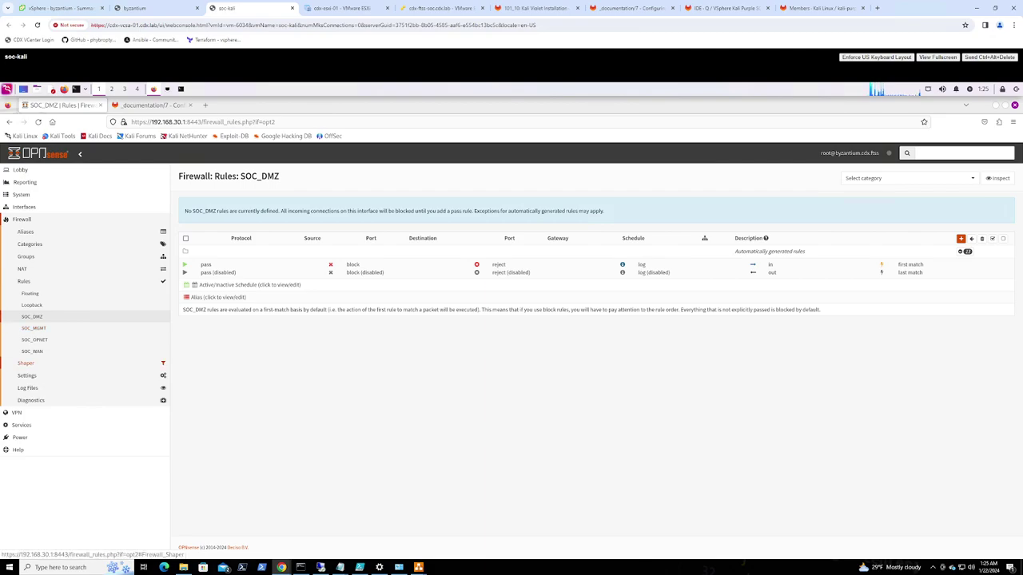
Go to Firewall > NAT > Port Forward and add a new rule
{"action": "left_click", "coordinate": [24, 271]}
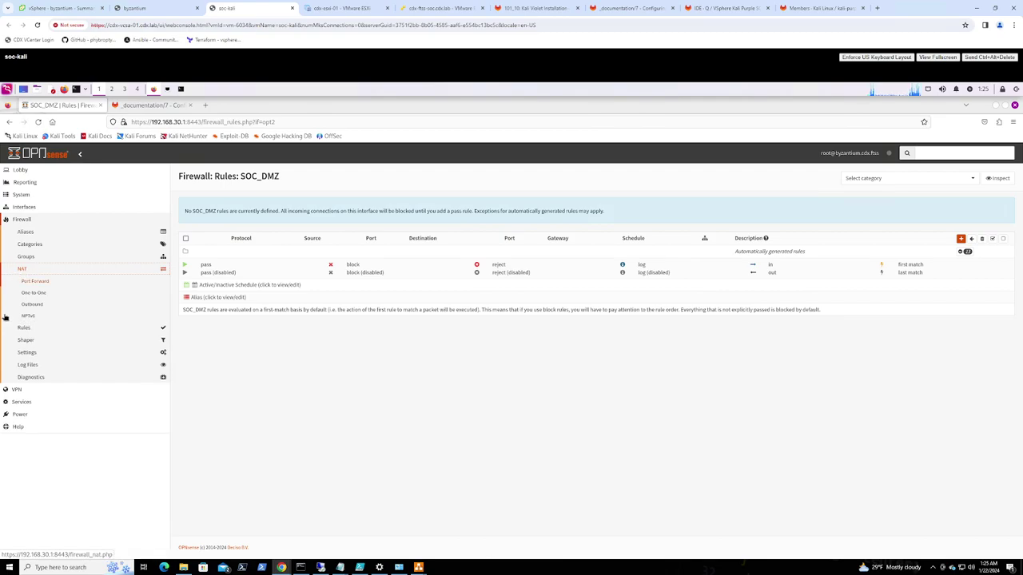
{"action": "left_click", "coordinate": [35, 282]}
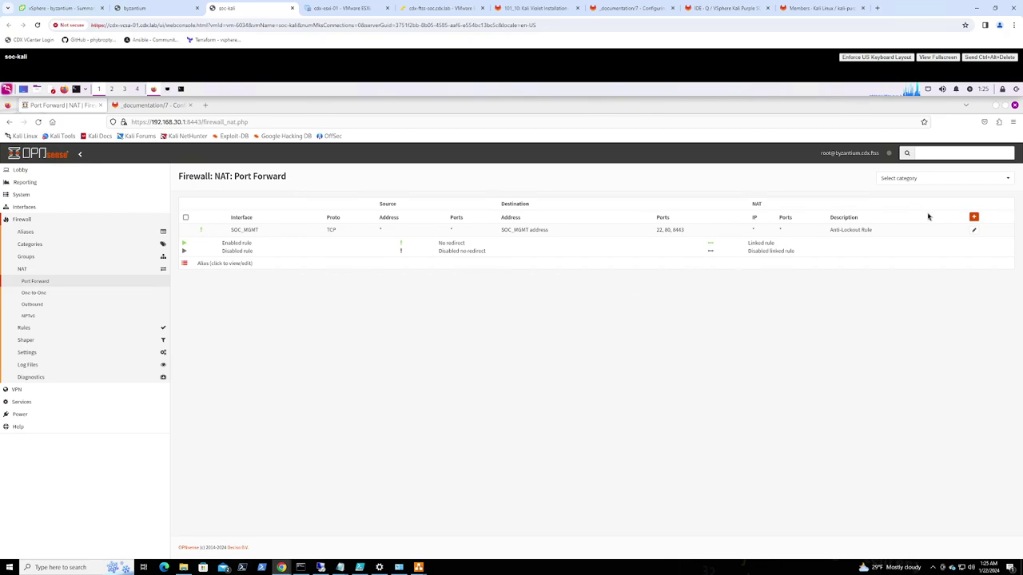
{"action": "left_click", "coordinate": [974, 218]}
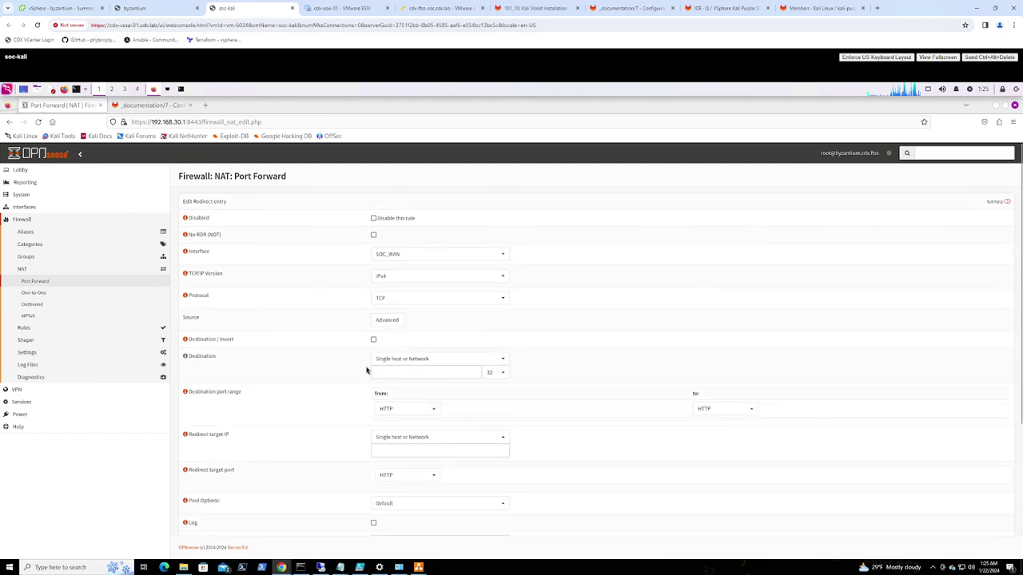
Set the port forward rule's interface to SOC_DMZ, removing SOC_WAN
{"action": "left_click", "coordinate": [437, 254]}
{"action": "left_click", "coordinate": [399, 297]}
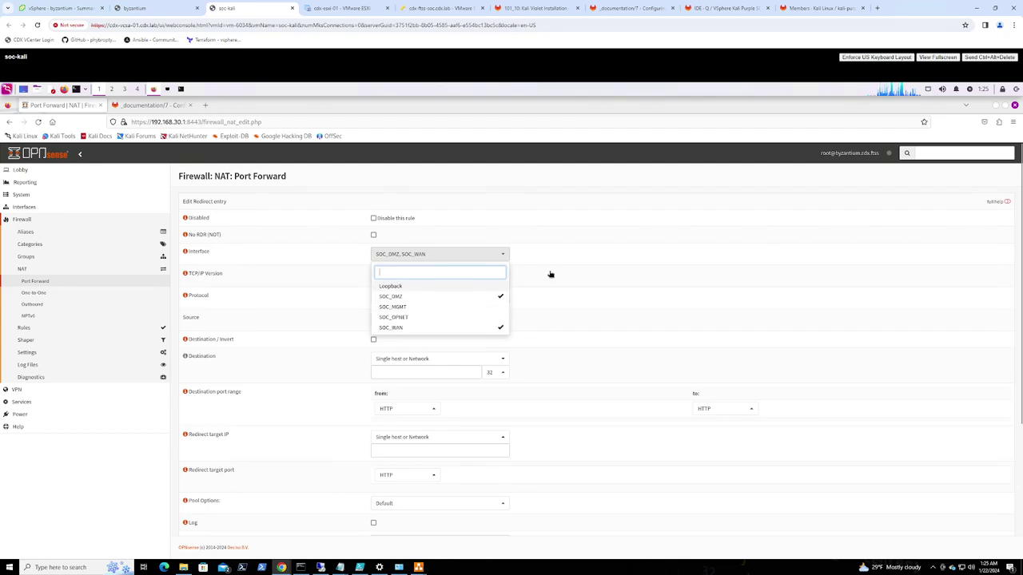
{"action": "left_click", "coordinate": [459, 254]}
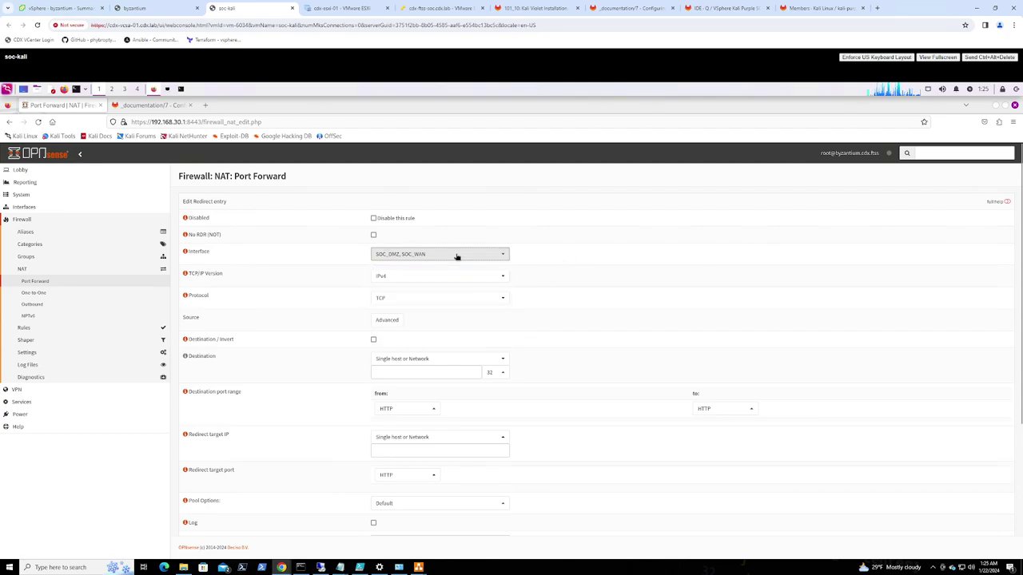
{"action": "left_click", "coordinate": [456, 254]}
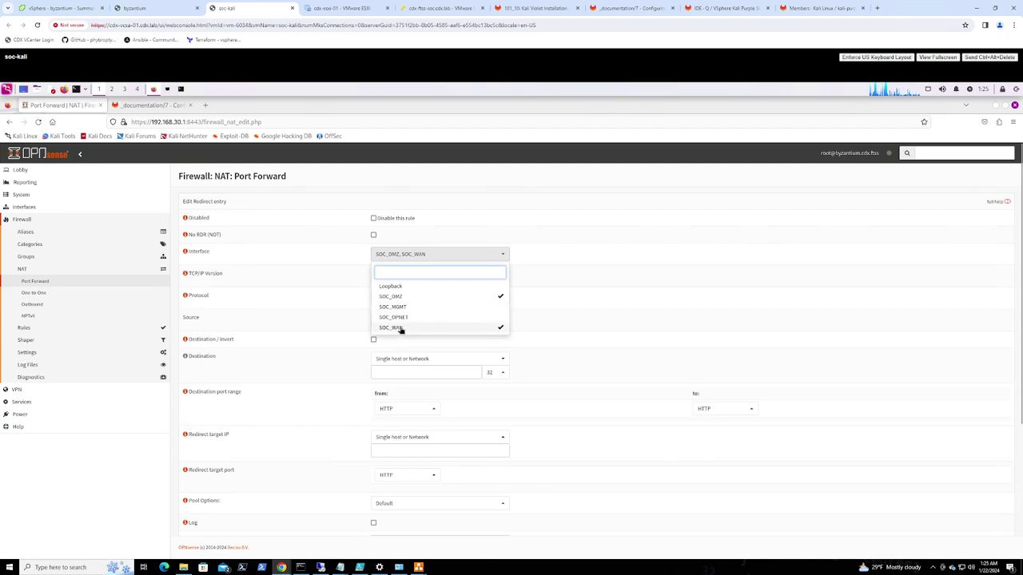
{"action": "left_click", "coordinate": [401, 328]}
{"action": "scroll", "coordinate": [406, 304], "scroll_direction": "down", "scroll_amount": 1}
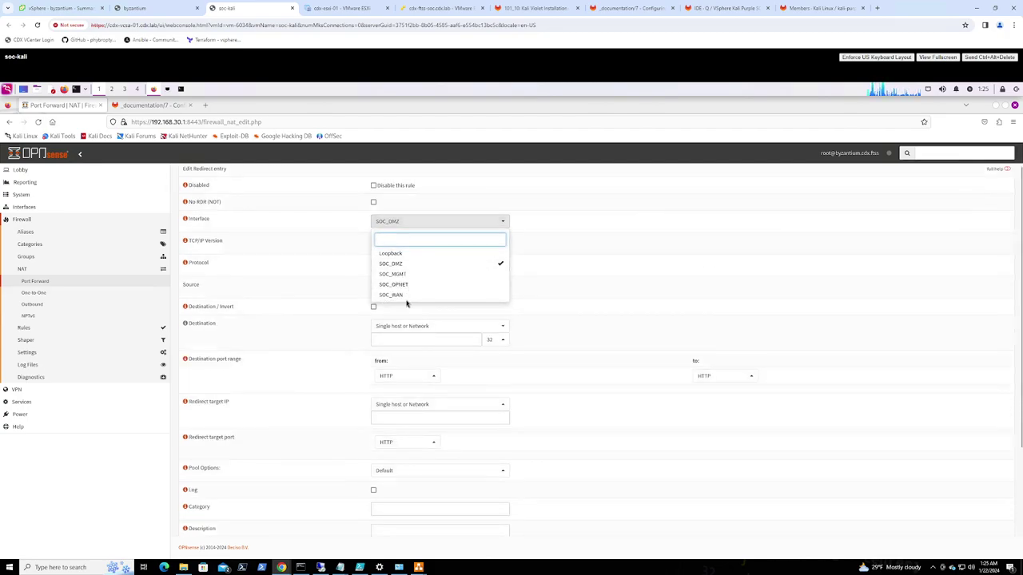
{"action": "scroll", "coordinate": [406, 303], "scroll_direction": "down", "scroll_amount": 4}
{"action": "scroll", "coordinate": [606, 208], "scroll_direction": "up", "scroll_amount": 2}
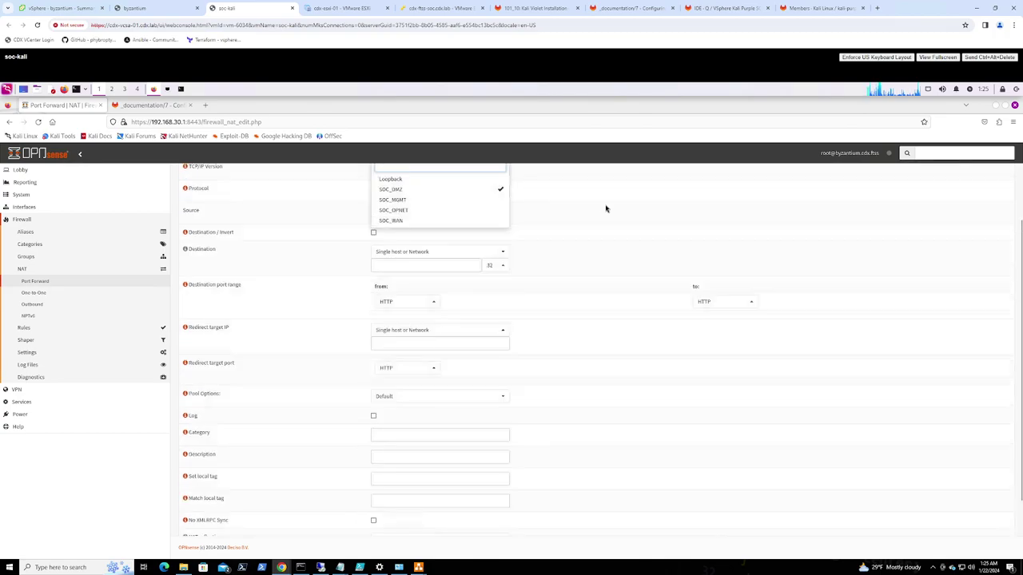
{"action": "left_click", "coordinate": [552, 202]}
{"action": "scroll", "coordinate": [551, 203], "scroll_direction": "up", "scroll_amount": 2}
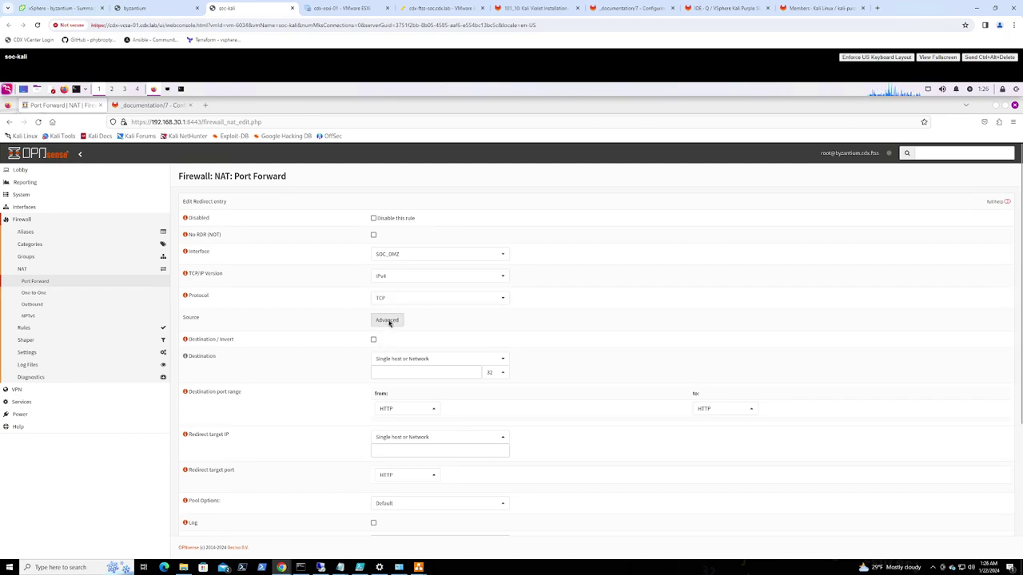
In the advanced source options, set a non-inverted source port range of (other) 9200 to 9200
{"action": "left_click", "coordinate": [388, 321]}
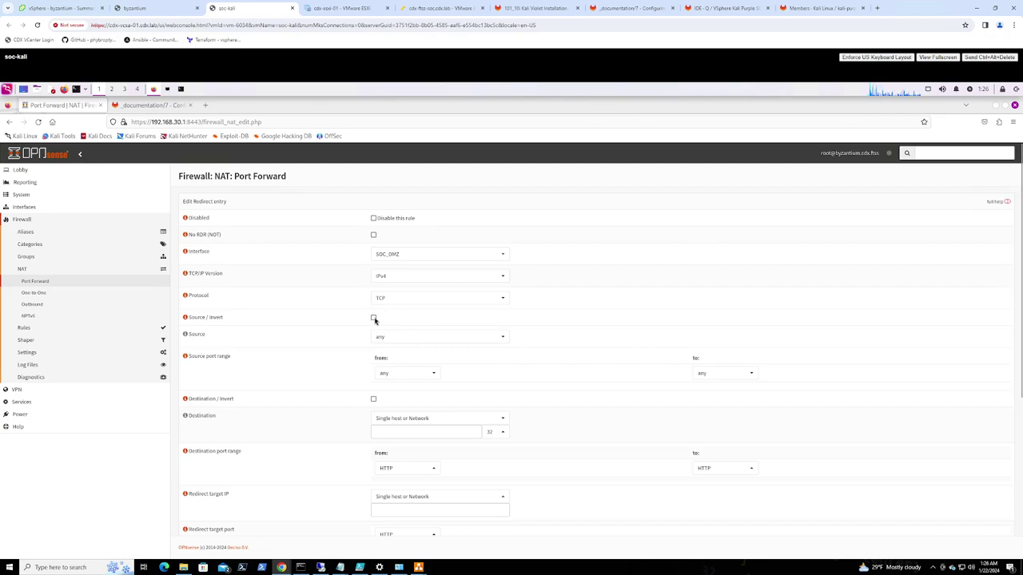
{"action": "left_click", "coordinate": [373, 318]}
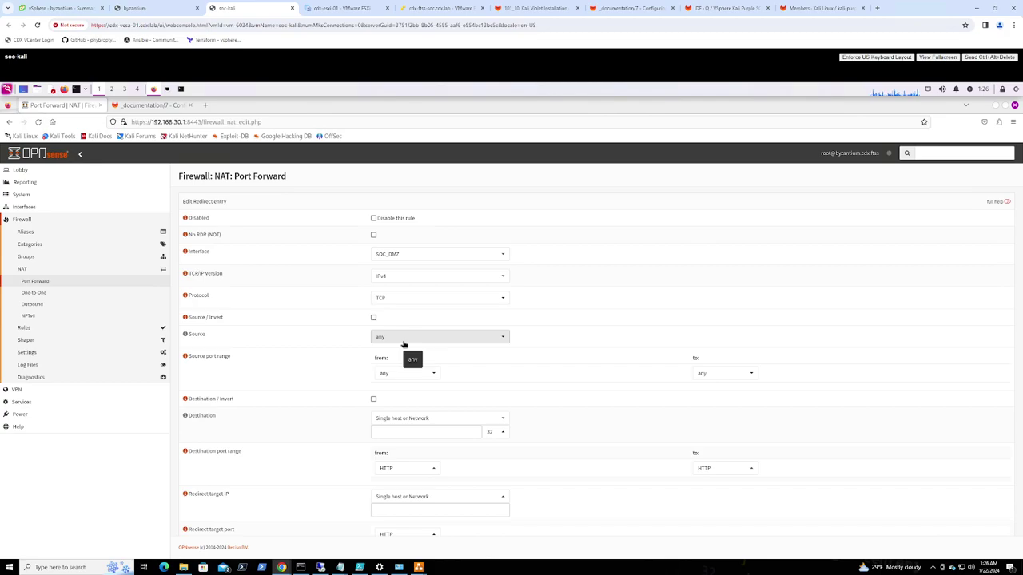
{"action": "left_click", "coordinate": [398, 373]}
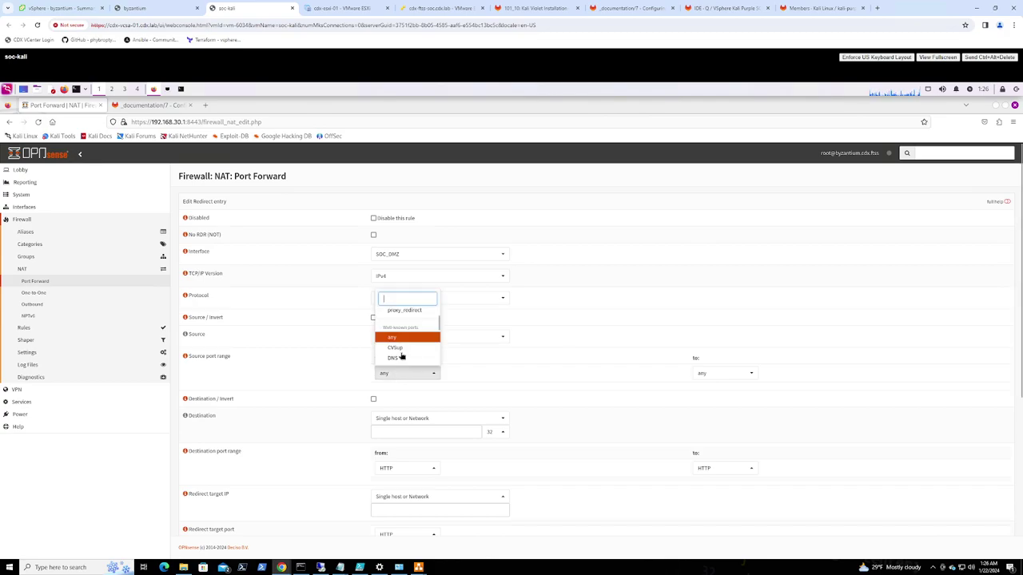
{"action": "scroll", "coordinate": [403, 352], "scroll_direction": "down", "scroll_amount": 5}
{"action": "scroll", "coordinate": [404, 348], "scroll_direction": "down", "scroll_amount": 6}
{"action": "scroll", "coordinate": [403, 349], "scroll_direction": "down", "scroll_amount": 6}
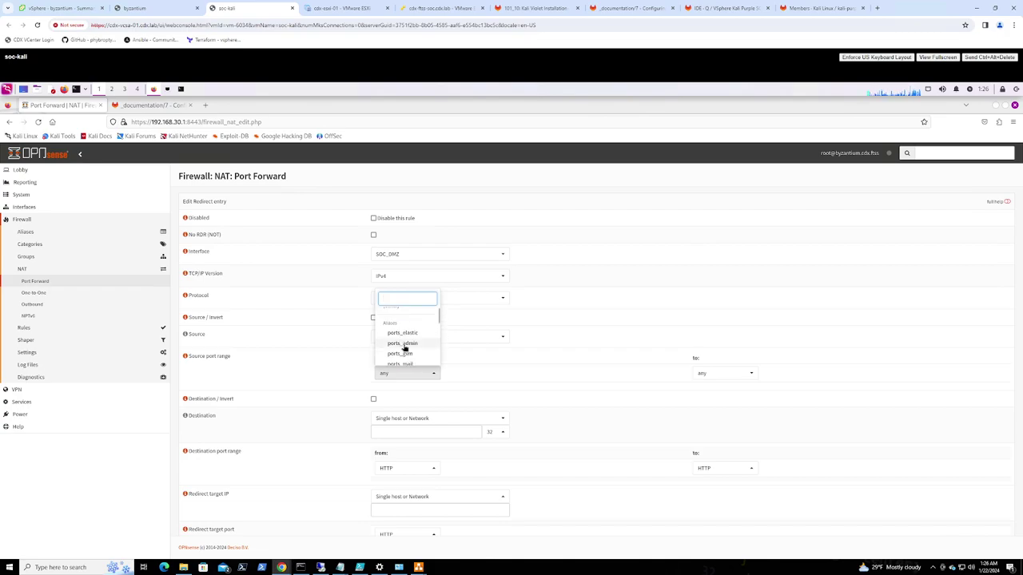
{"action": "scroll", "coordinate": [405, 343], "scroll_direction": "up", "scroll_amount": 1}
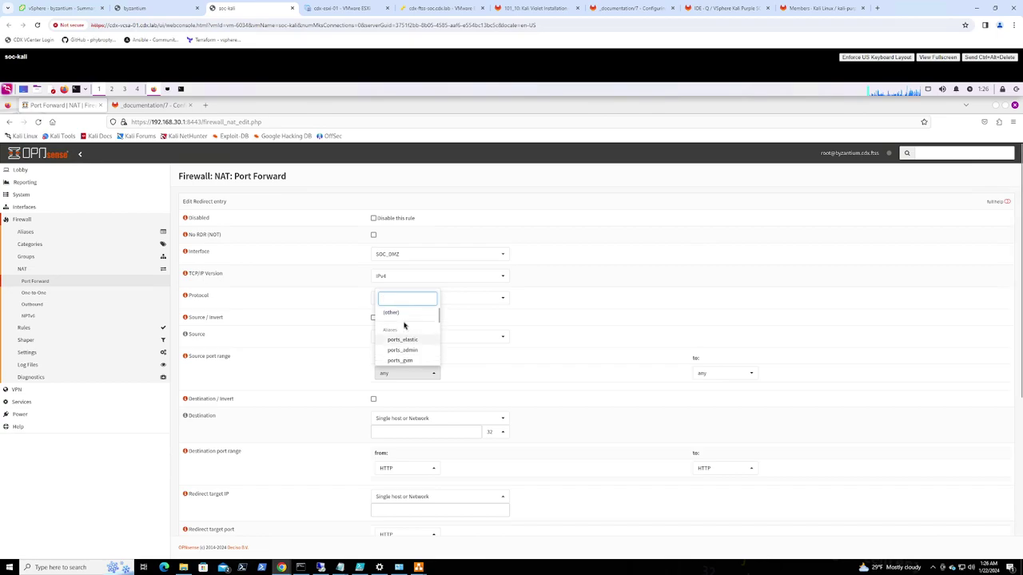
{"action": "type", "text": "other"}
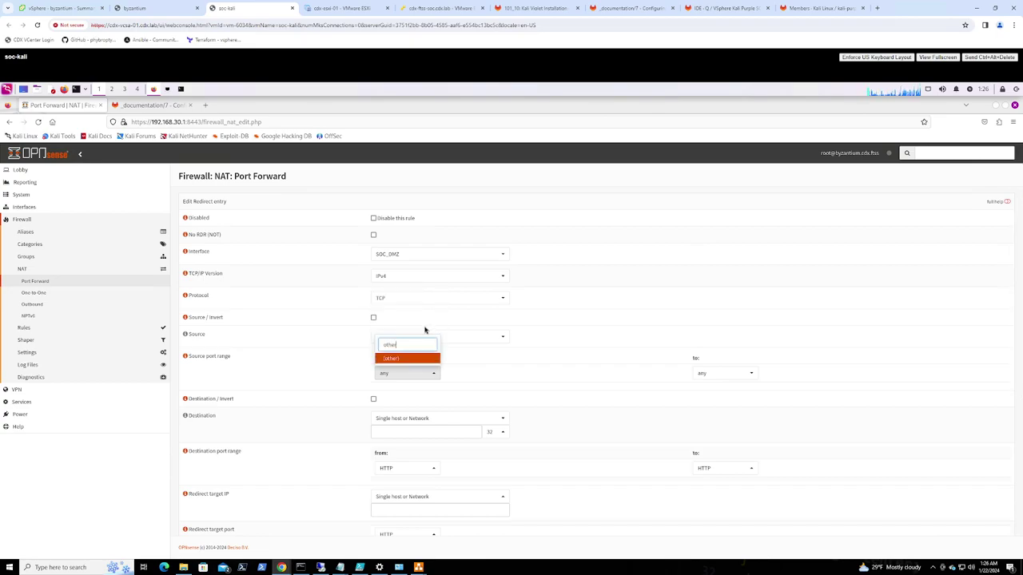
{"action": "left_click", "coordinate": [388, 360]}
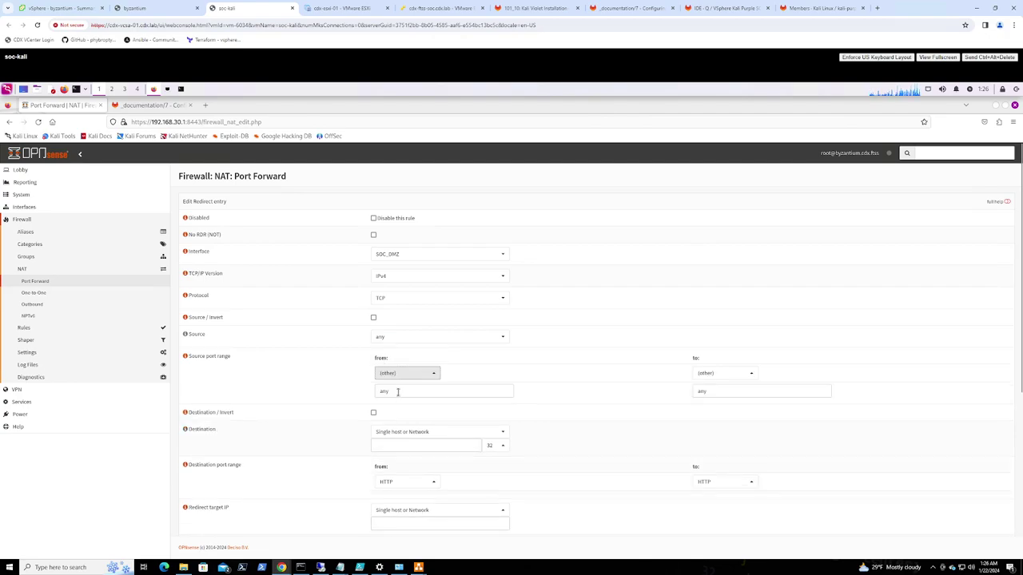
{"action": "left_click", "coordinate": [397, 391]}
{"action": "left_click_drag", "start_coordinate": [393, 391], "coordinate": [343, 392]}
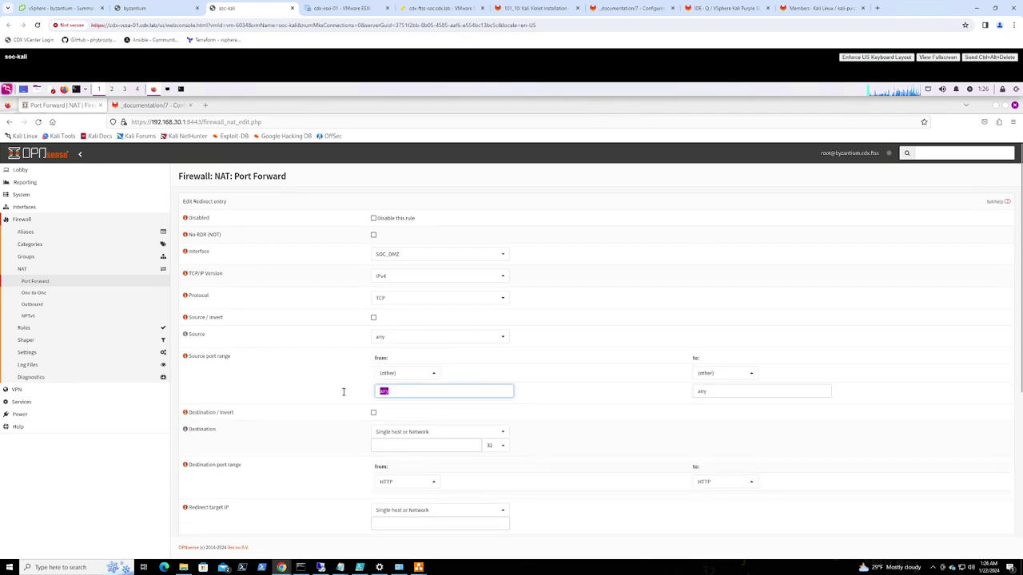
{"action": "type", "text": "9200"}
{"action": "left_click_drag", "start_coordinate": [700, 391], "coordinate": [687, 393]}
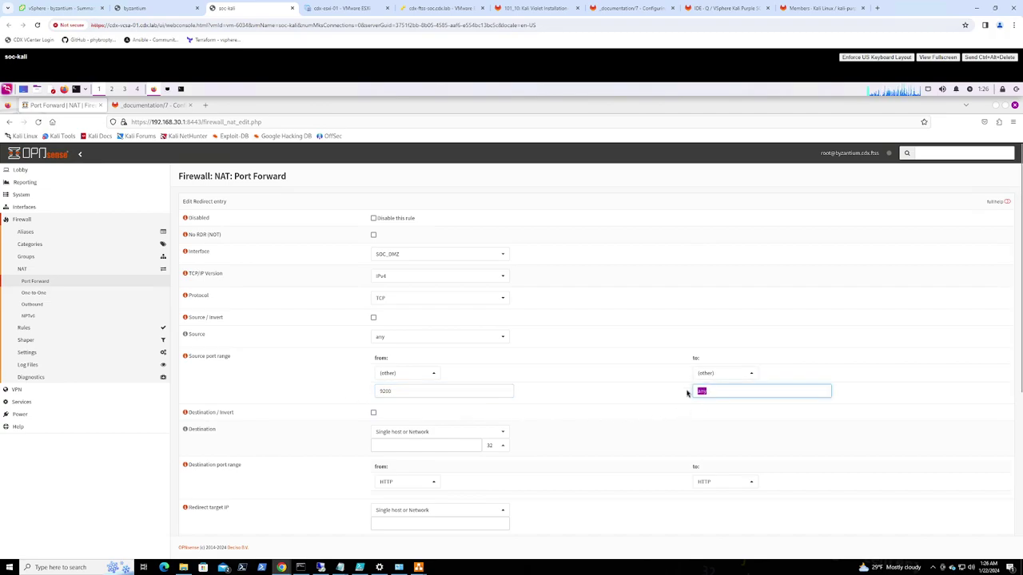
{"action": "type", "text": "9200"}
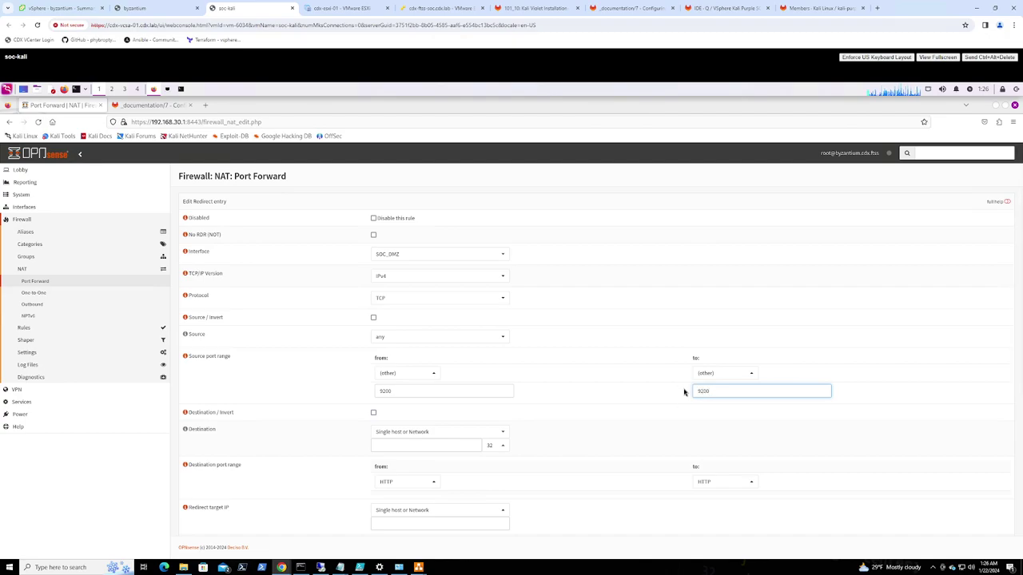
{"action": "scroll", "coordinate": [445, 391], "scroll_direction": "down", "scroll_amount": 1}
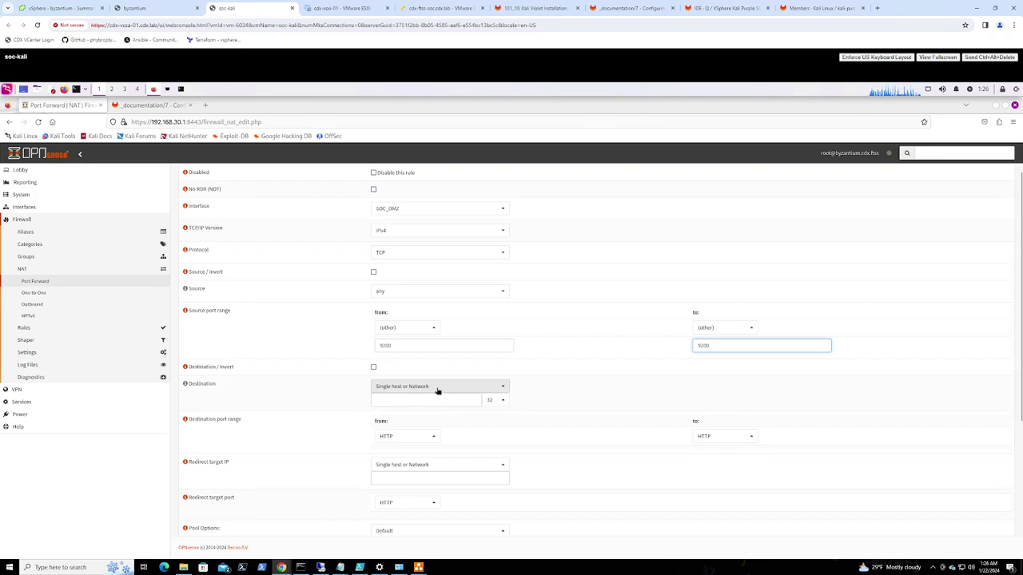
{"action": "left_click", "coordinate": [438, 388]}
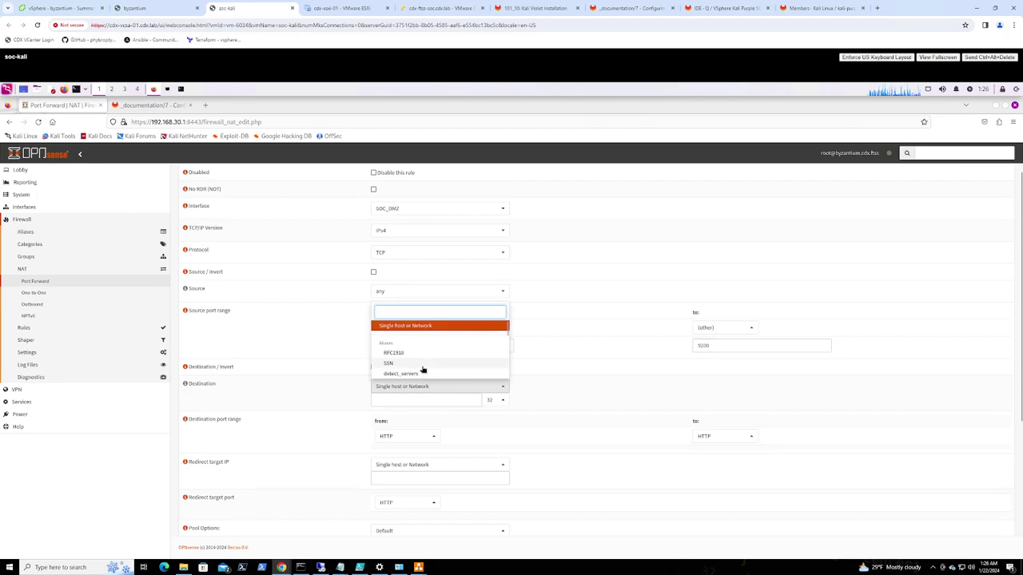
{"action": "scroll", "coordinate": [423, 369], "scroll_direction": "down", "scroll_amount": 3}
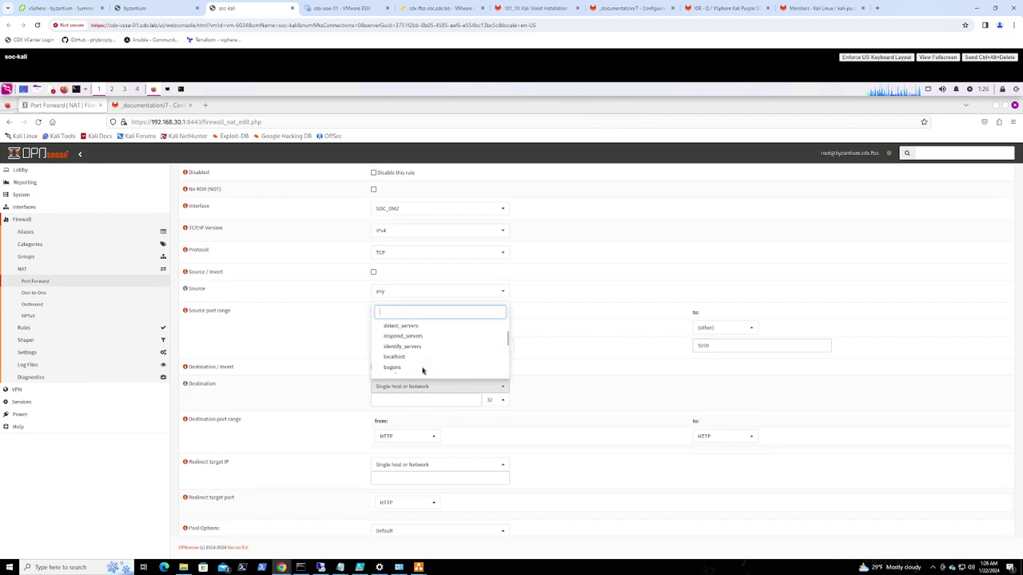
{"action": "scroll", "coordinate": [422, 369], "scroll_direction": "up", "scroll_amount": 3}
{"action": "scroll", "coordinate": [423, 369], "scroll_direction": "down", "scroll_amount": 5}
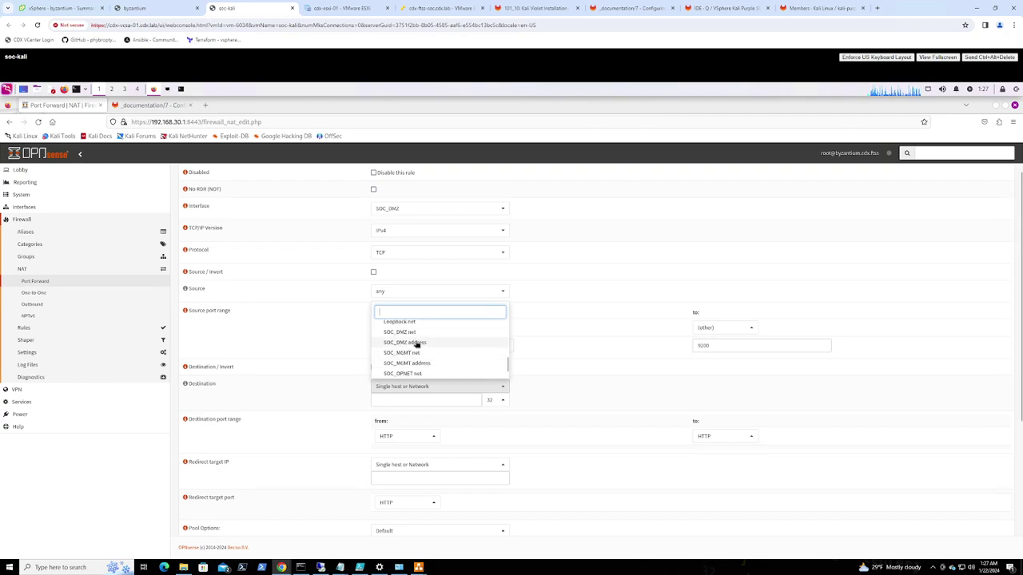
{"action": "left_click", "coordinate": [415, 342]}
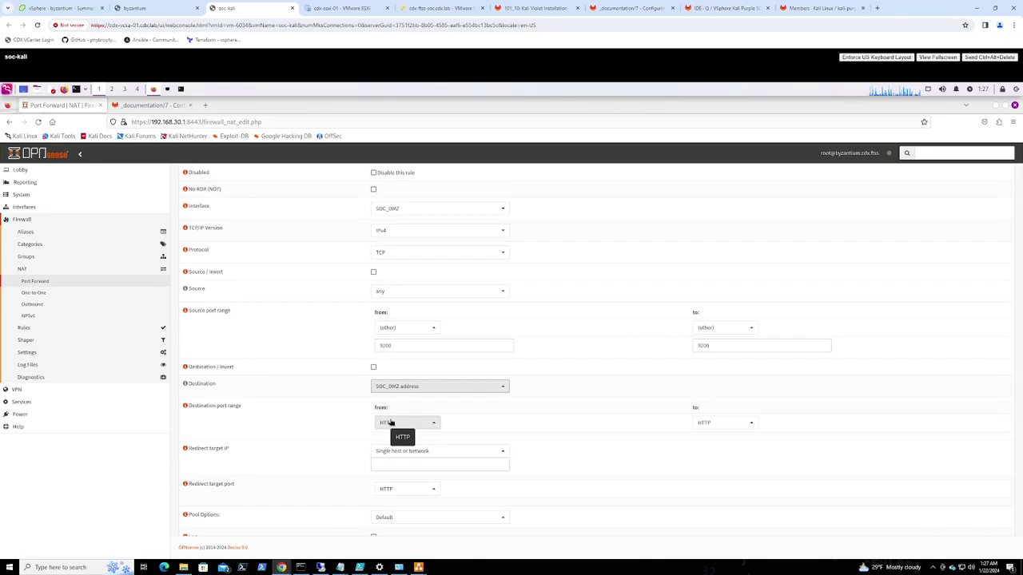
{"action": "left_click", "coordinate": [391, 423]}
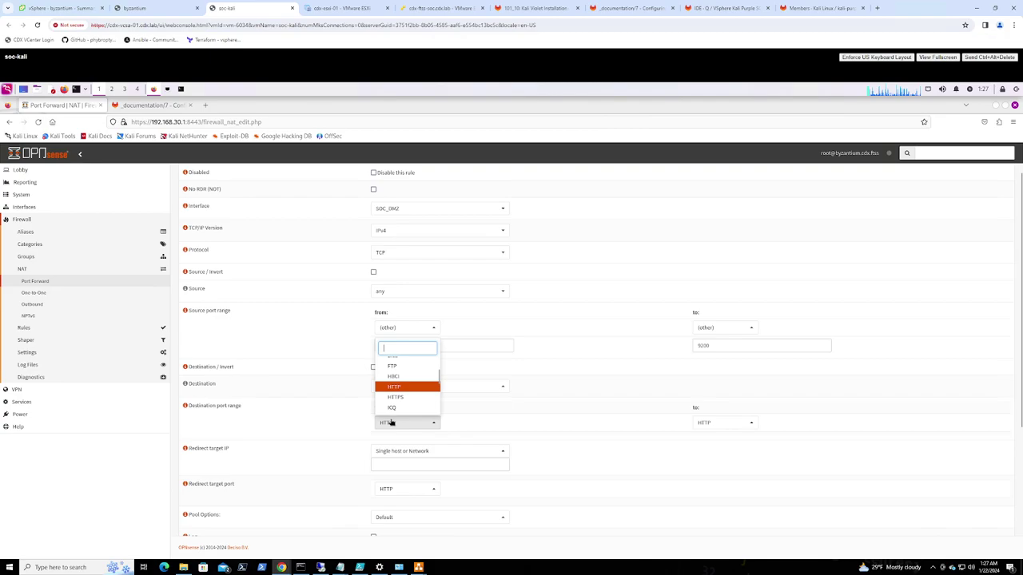
{"action": "type", "text": "ot"}
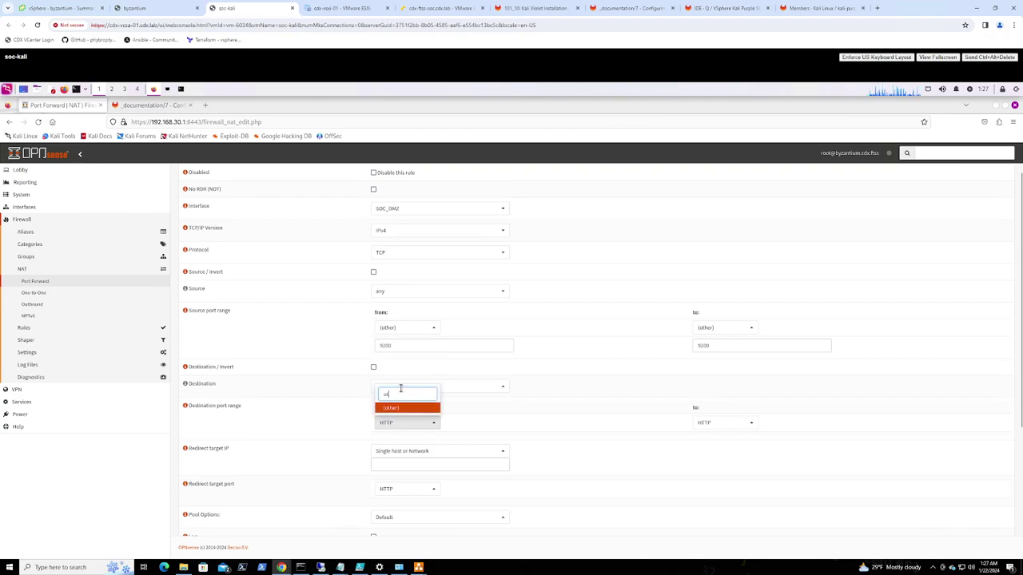
{"action": "type", "text": "her"}
{"action": "left_click", "coordinate": [403, 410]}
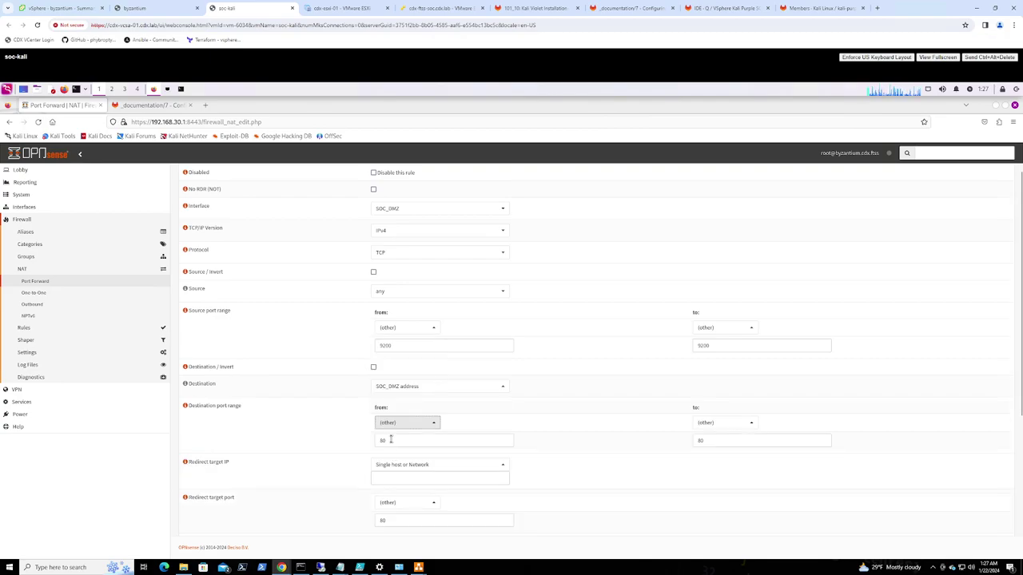
{"action": "left_click_drag", "start_coordinate": [386, 442], "coordinate": [372, 440]}
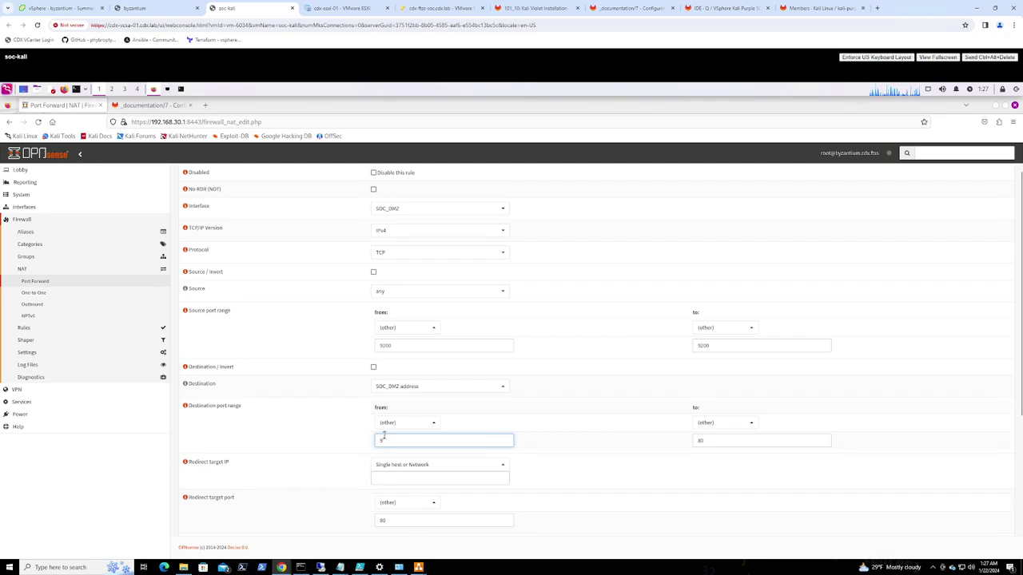
{"action": "type", "text": "9200"}
{"action": "left_click_drag", "start_coordinate": [704, 442], "coordinate": [650, 446]}
{"action": "type", "text": "9200"}
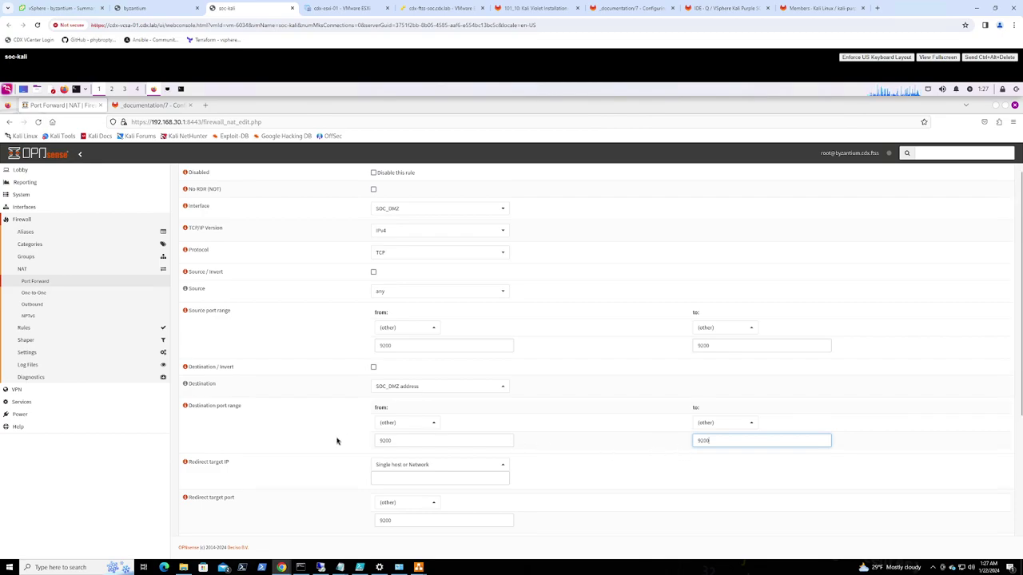
{"action": "scroll", "coordinate": [336, 444], "scroll_direction": "down", "scroll_amount": 2}
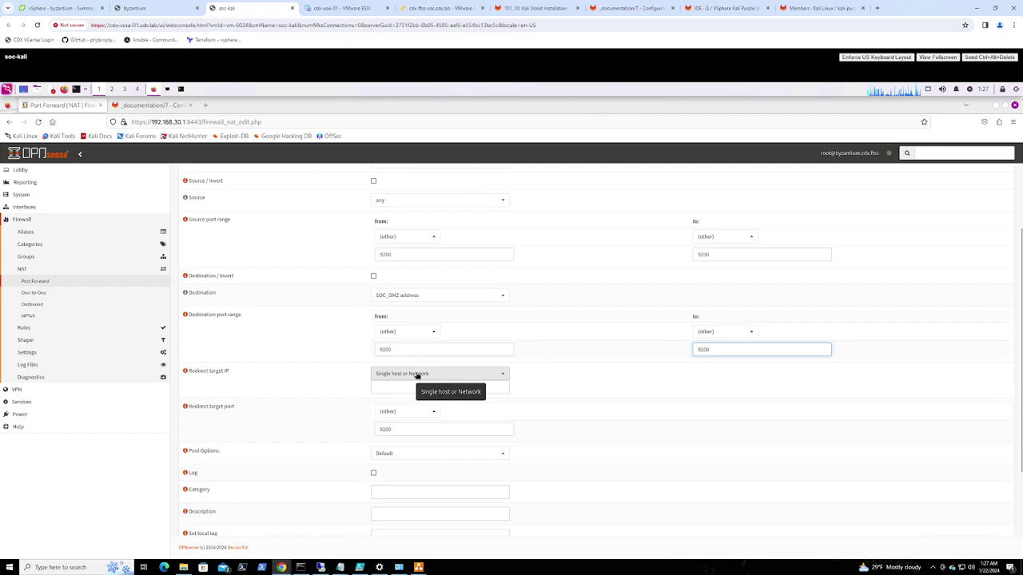
Restore the redirect target port to 9200, replacing the mistakenly entered IP
{"action": "left_click_drag", "start_coordinate": [393, 430], "coordinate": [361, 429]}
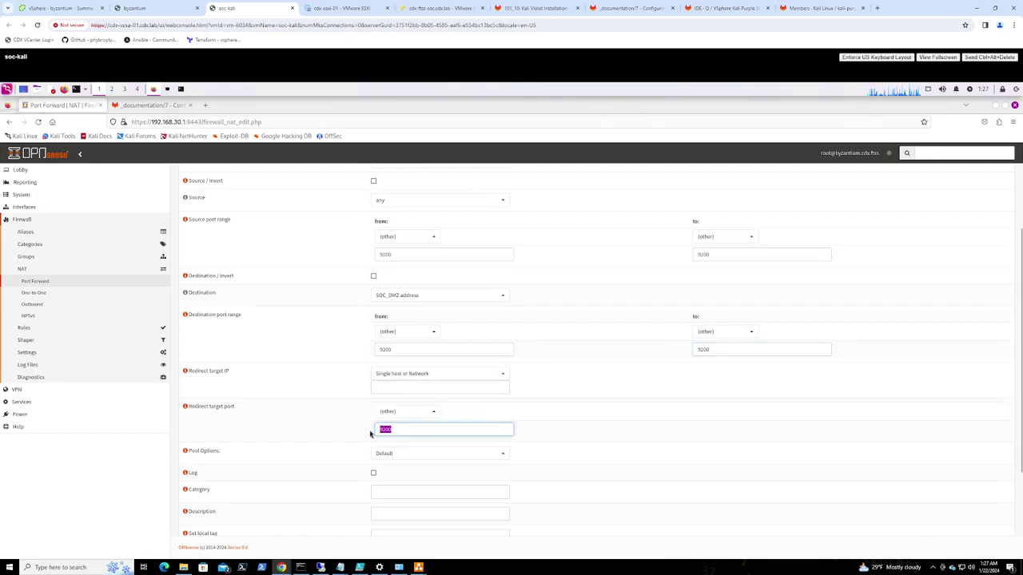
{"action": "type", "text": "de"}
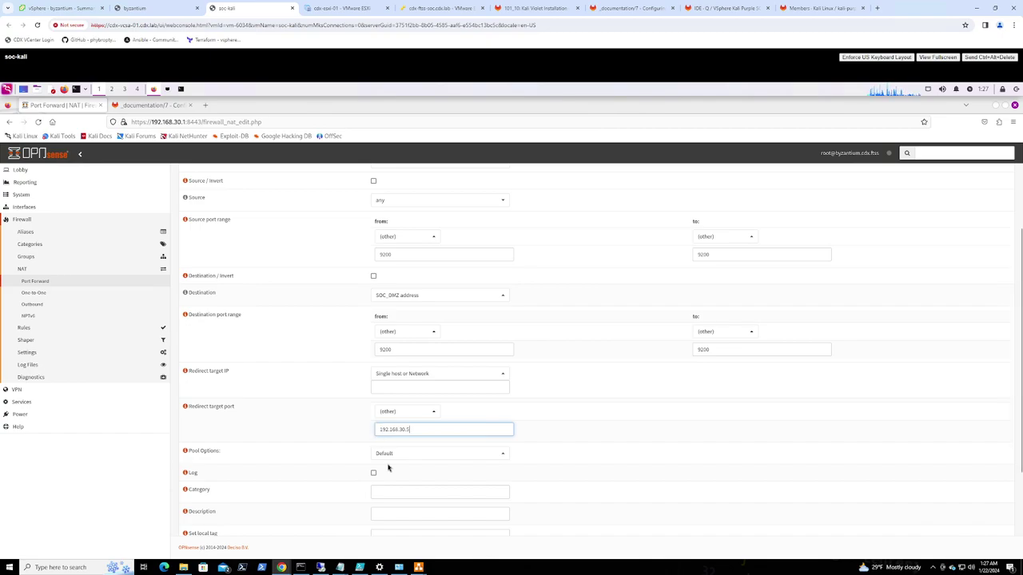
{"action": "scroll", "coordinate": [304, 477], "scroll_direction": "down", "scroll_amount": 1}
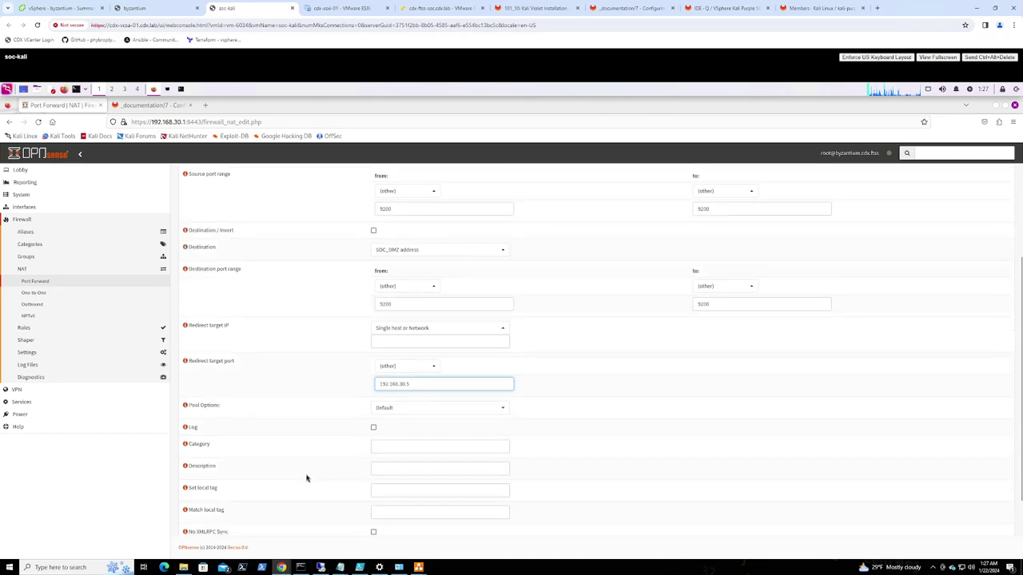
{"action": "scroll", "coordinate": [306, 478], "scroll_direction": "down", "scroll_amount": 1}
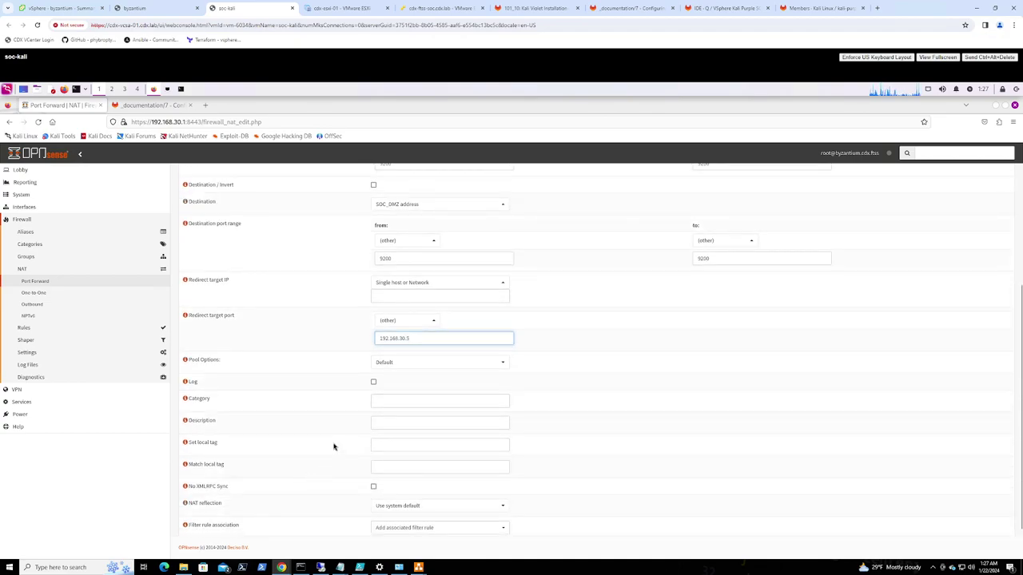
{"action": "double_click", "coordinate": [373, 338]}
{"action": "key", "text": "ctrl+c"}
{"action": "key", "text": "BackSpace"}
{"action": "type", "text": "9200"}
Paste 192.168.30.5 as the redirect target IP and save the rule
{"action": "left_click", "coordinate": [413, 296]}
{"action": "key", "text": "ctrl+v"}
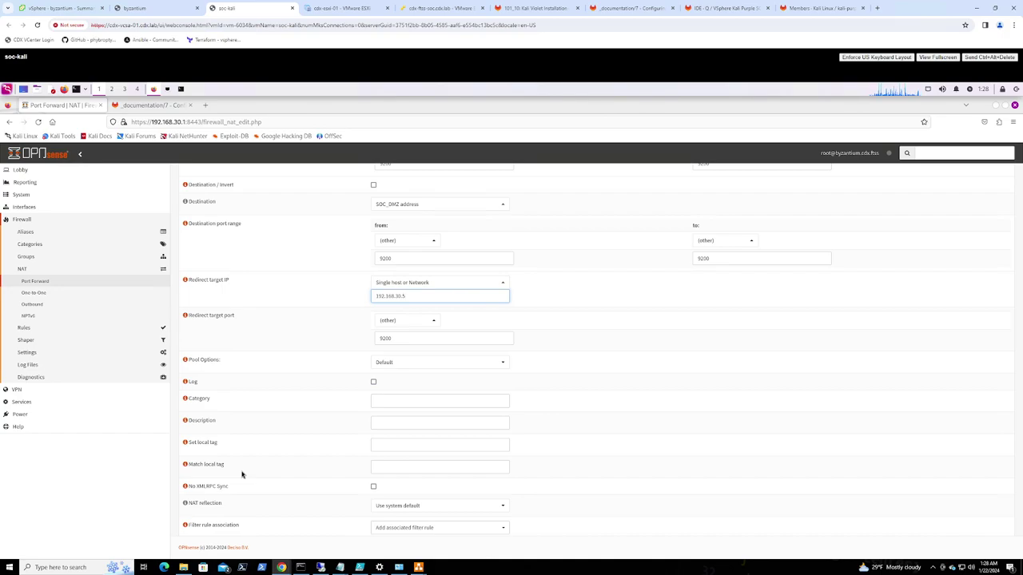
{"action": "scroll", "coordinate": [642, 499], "scroll_direction": "down", "scroll_amount": 1}
{"action": "scroll", "coordinate": [642, 494], "scroll_direction": "up", "scroll_amount": 5}
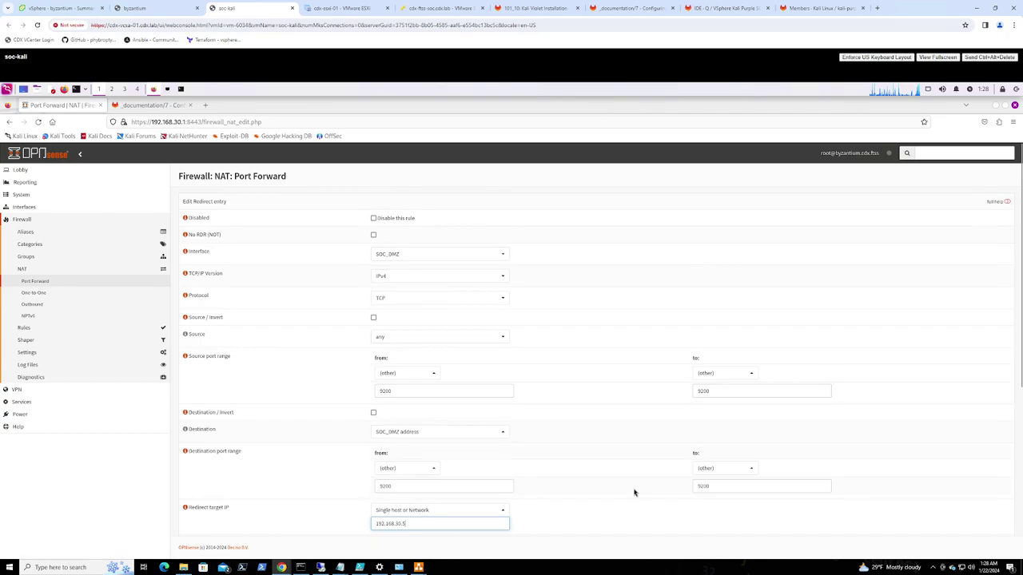
{"action": "scroll", "coordinate": [499, 487], "scroll_direction": "down", "scroll_amount": 5}
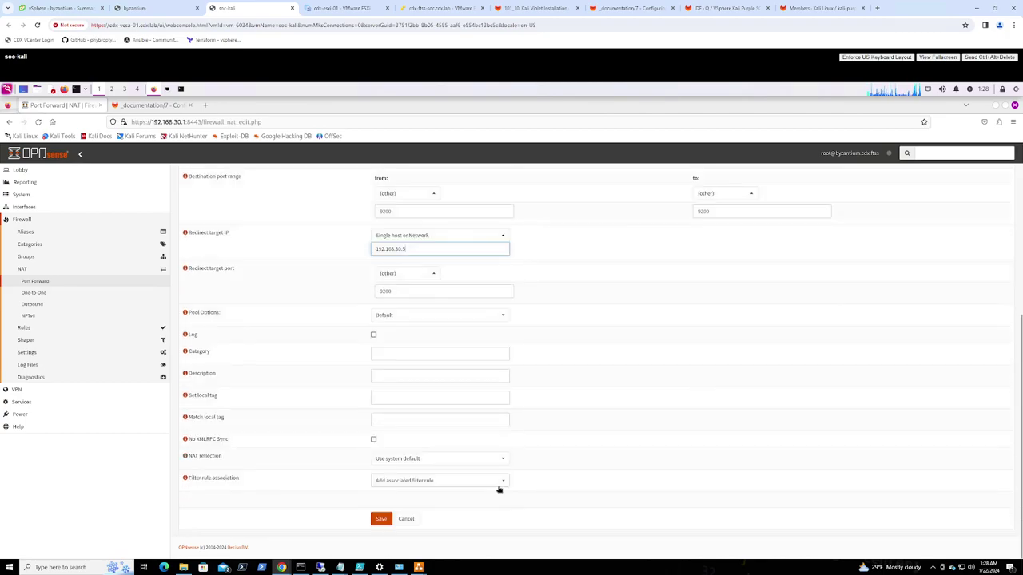
{"action": "left_click", "coordinate": [381, 520]}
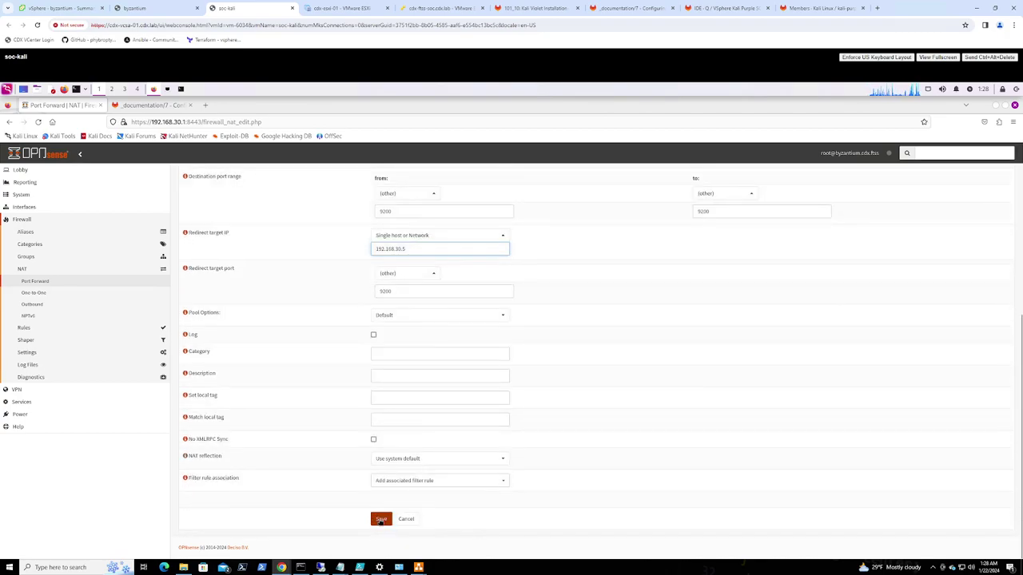
Save the SOC_DMZ rule redirecting to 192.168.30.5 port 9200 and apply NAT changes
{"action": "left_click", "coordinate": [380, 520]}
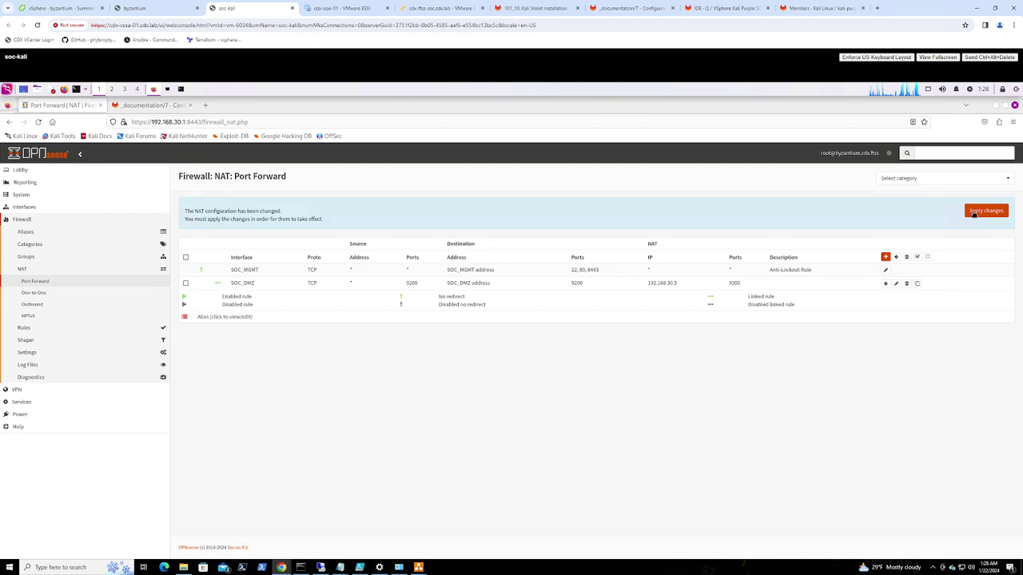
{"action": "left_click", "coordinate": [975, 213]}
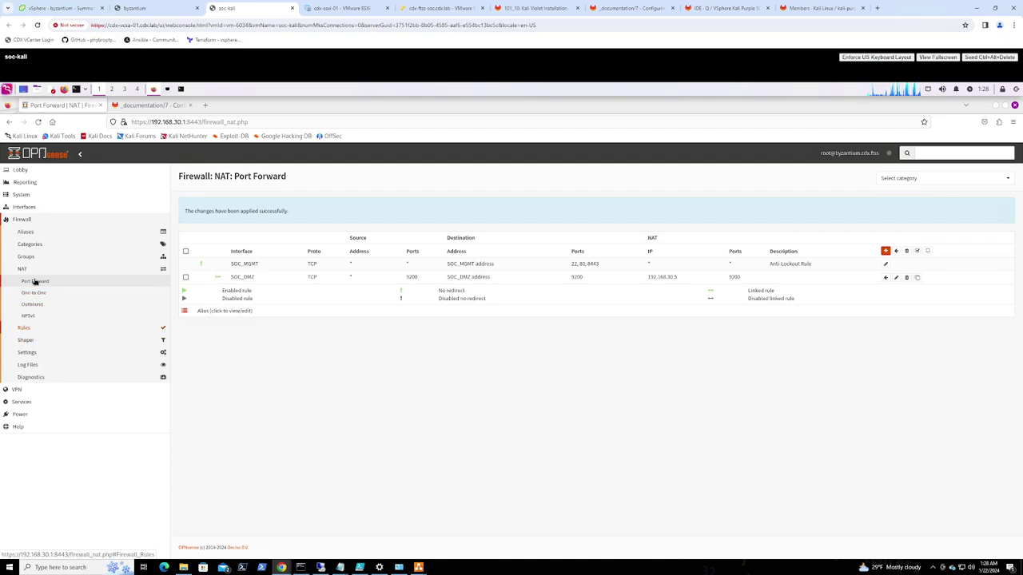
Go to Firewall > Rules > SOC_MGMT and edit the 'Redirect traffic to proxy' rule
{"action": "left_click", "coordinate": [28, 329]}
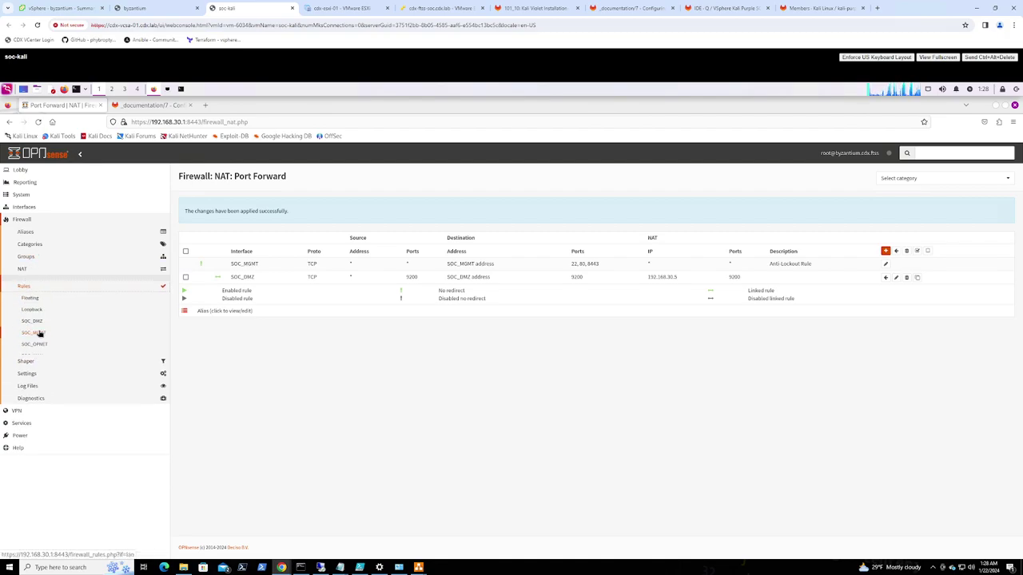
{"action": "left_click", "coordinate": [38, 320]}
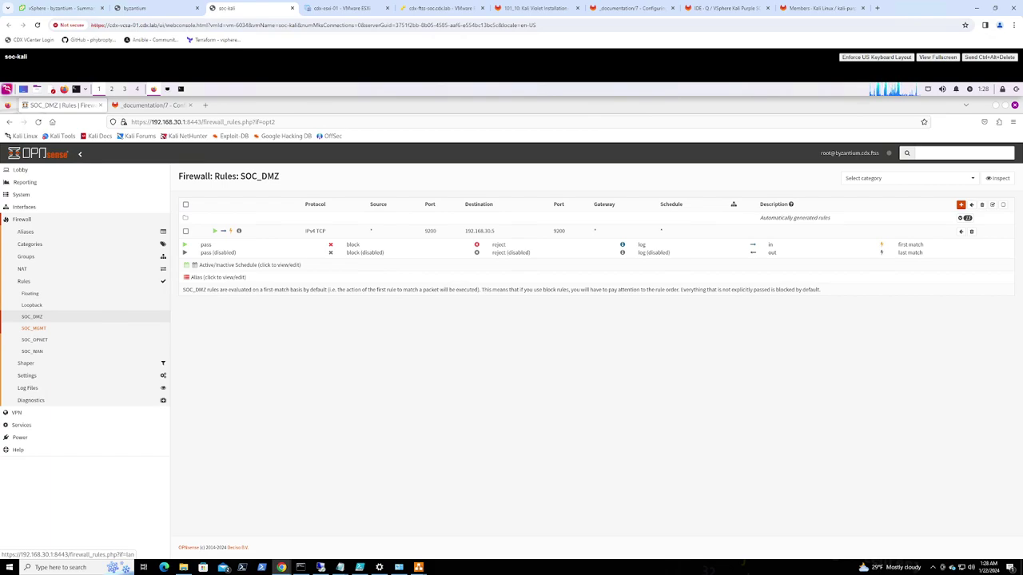
{"action": "left_click", "coordinate": [41, 329]}
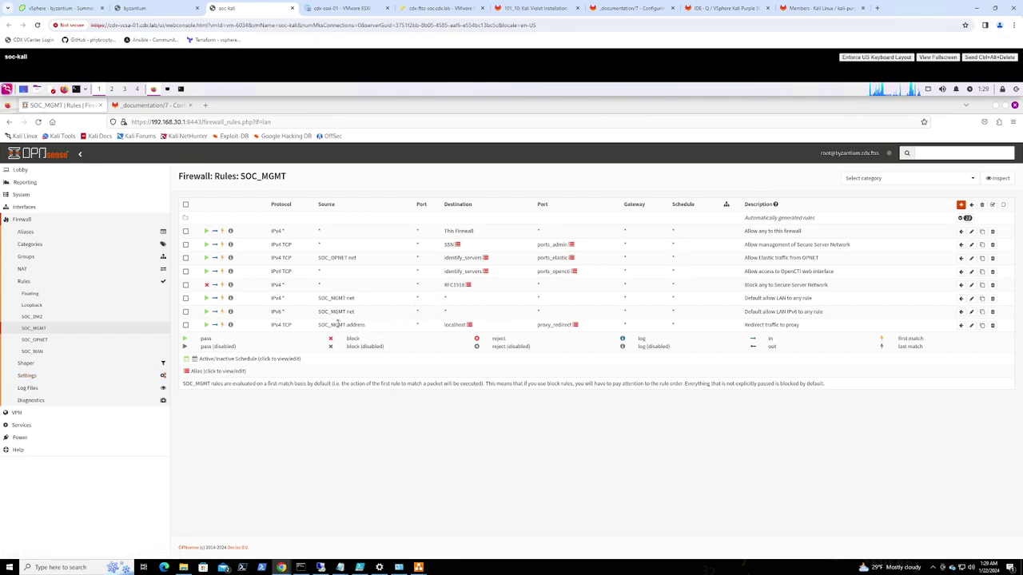
{"action": "left_click", "coordinate": [972, 325]}
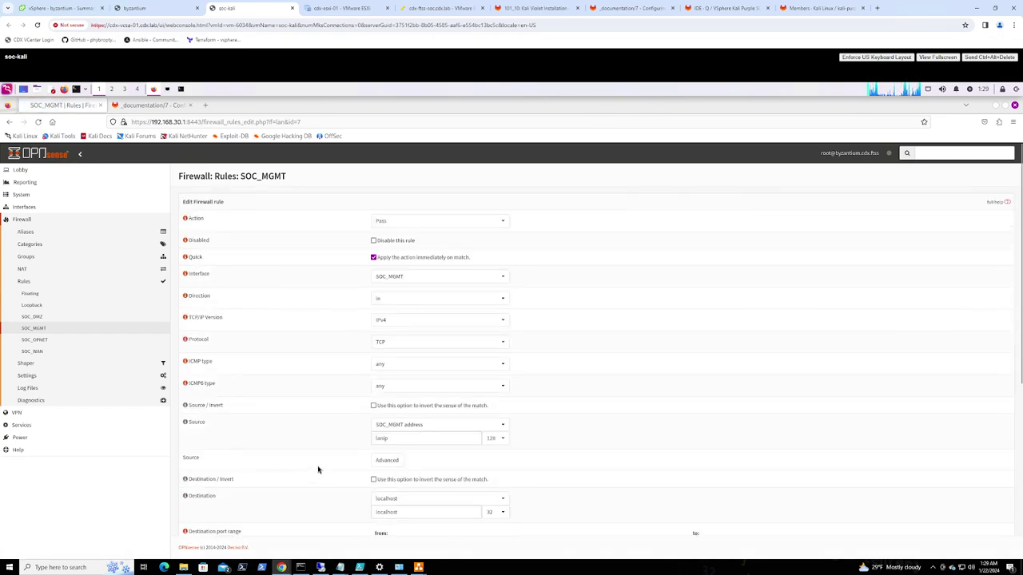
Look through the rule's destination choices, leaving the destination unchanged
{"action": "scroll", "coordinate": [325, 467], "scroll_direction": "down", "scroll_amount": 2}
{"action": "scroll", "coordinate": [325, 466], "scroll_direction": "down", "scroll_amount": 1}
{"action": "scroll", "coordinate": [325, 466], "scroll_direction": "up", "scroll_amount": 2}
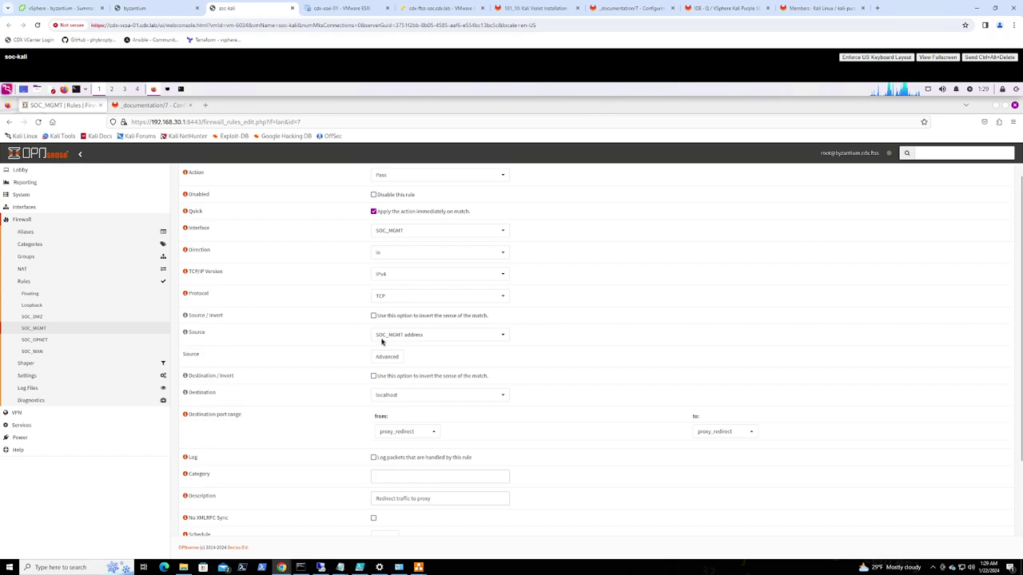
{"action": "left_click", "coordinate": [424, 394]}
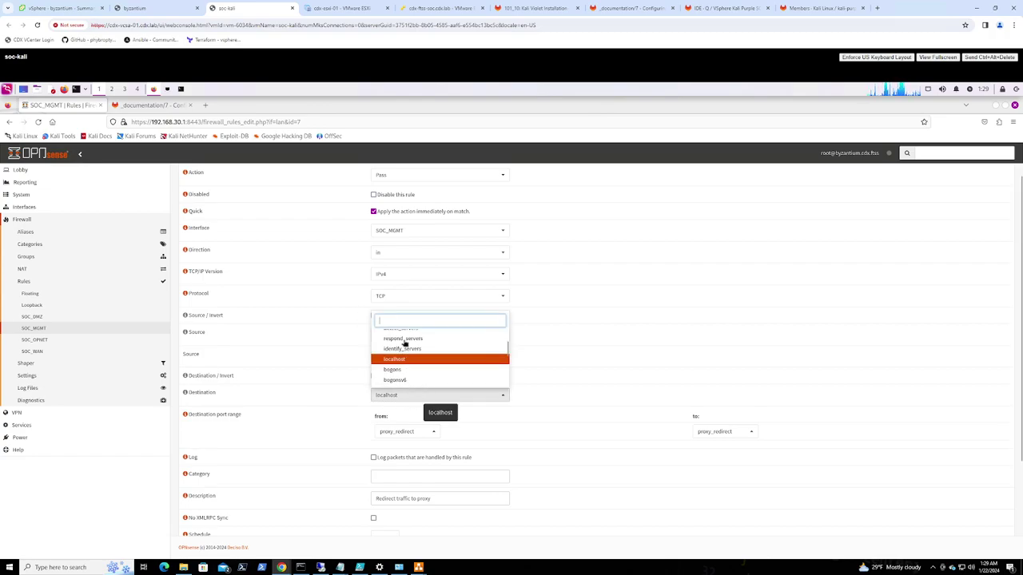
{"action": "type", "text": "other"}
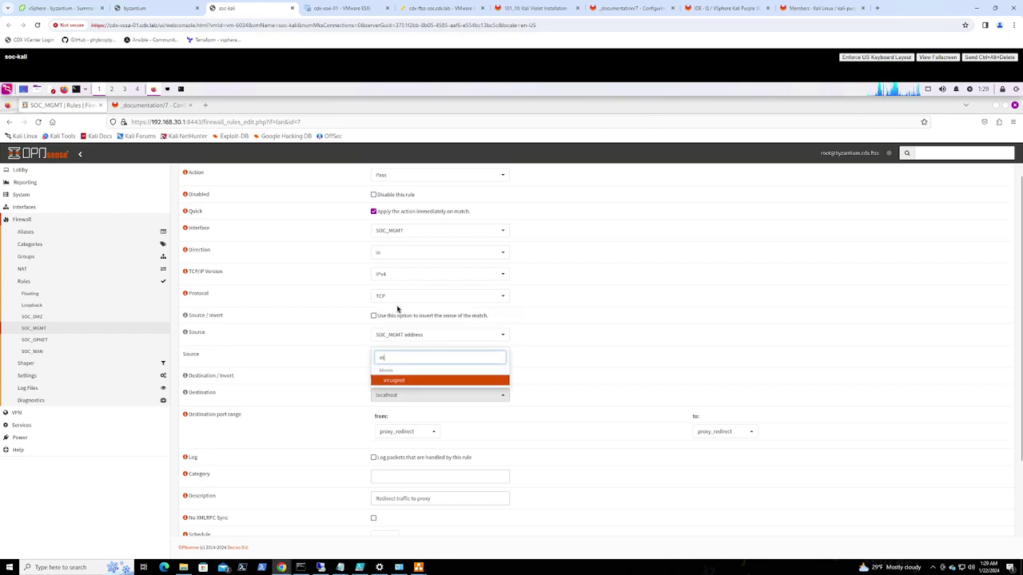
{"action": "left_click", "coordinate": [400, 334]}
{"action": "left_click", "coordinate": [525, 370]}
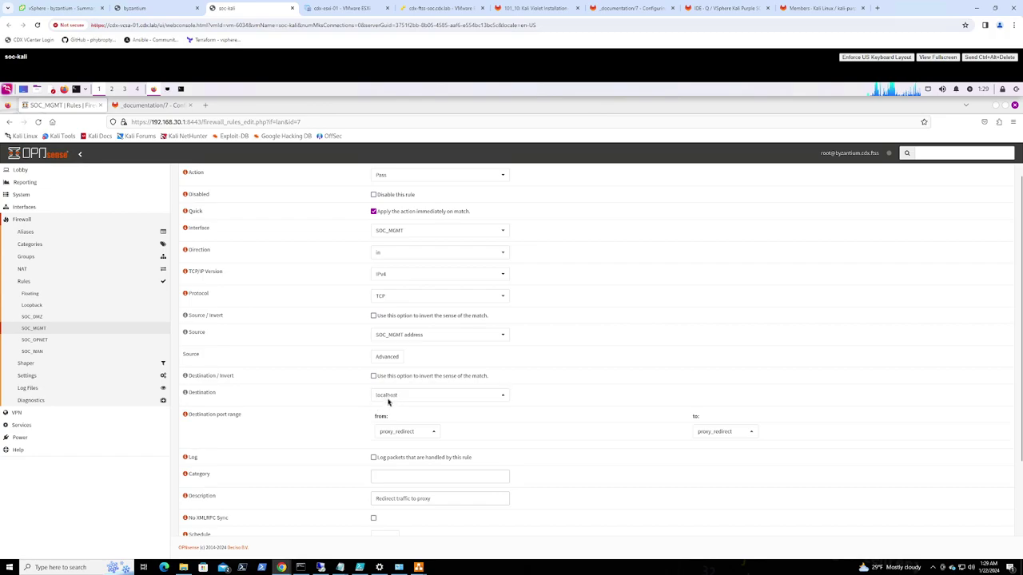
Replace the proxy_redirect alias with destination port range (other) 3128 to 3128 and save
{"action": "left_click", "coordinate": [417, 435]}
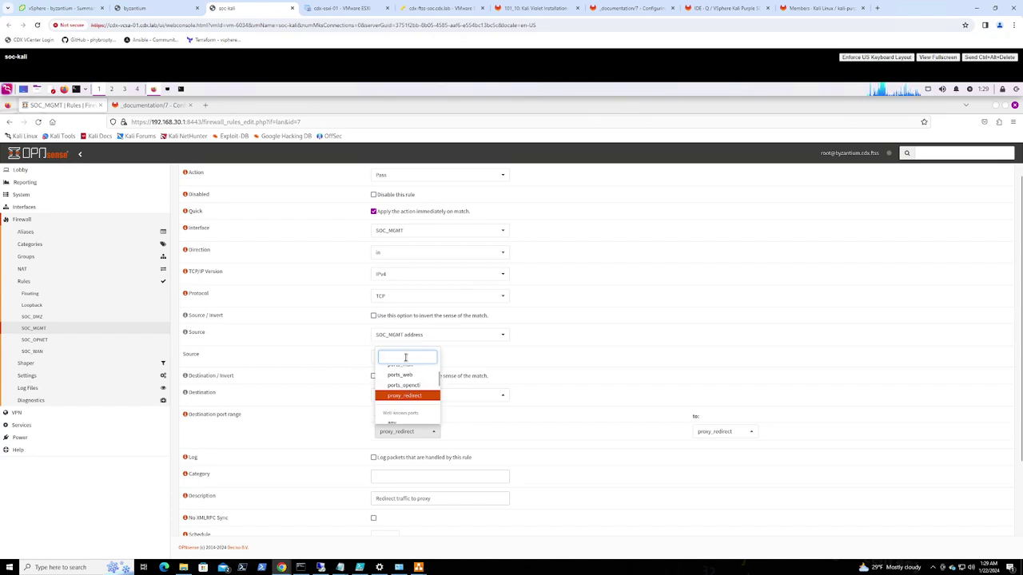
{"action": "type", "text": "other"}
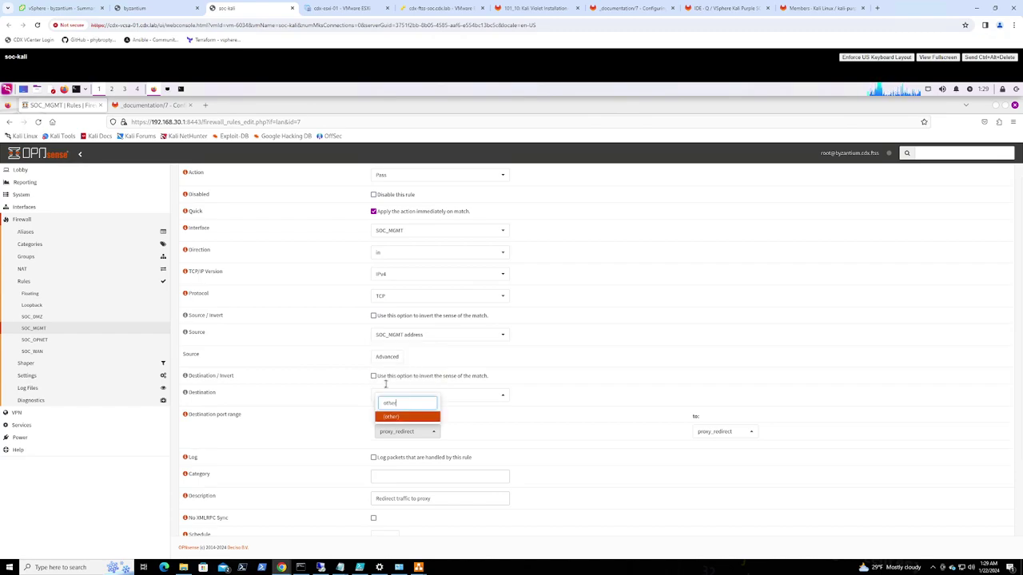
{"action": "left_click", "coordinate": [393, 417]}
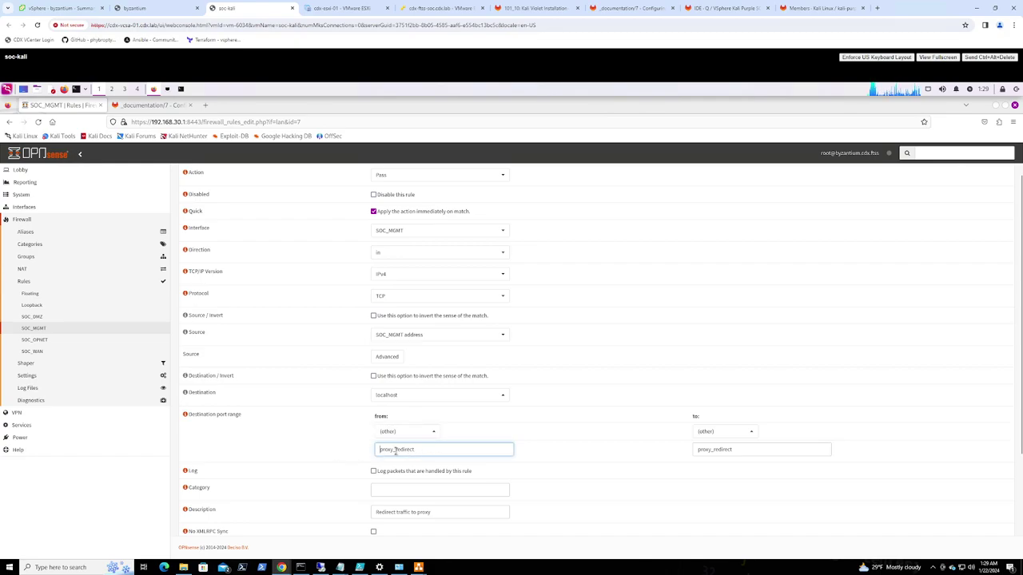
{"action": "double_click", "coordinate": [378, 449]}
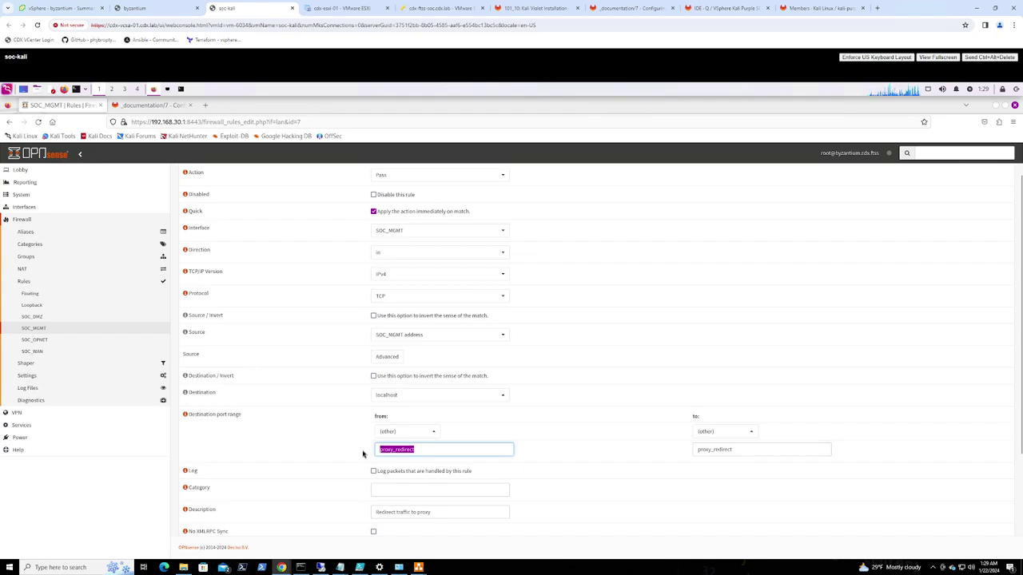
{"action": "type", "text": "3128"}
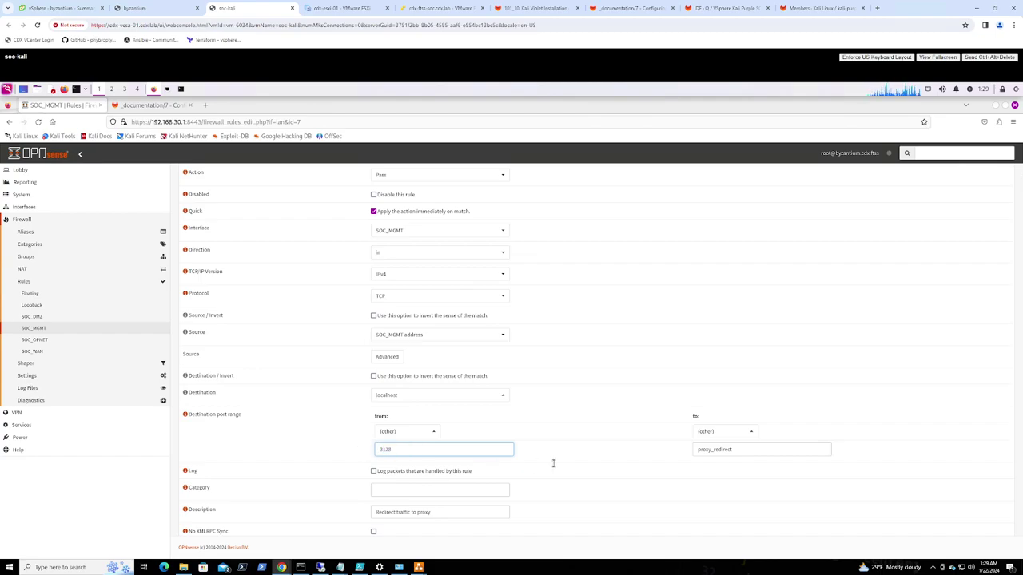
{"action": "double_click", "coordinate": [675, 450]}
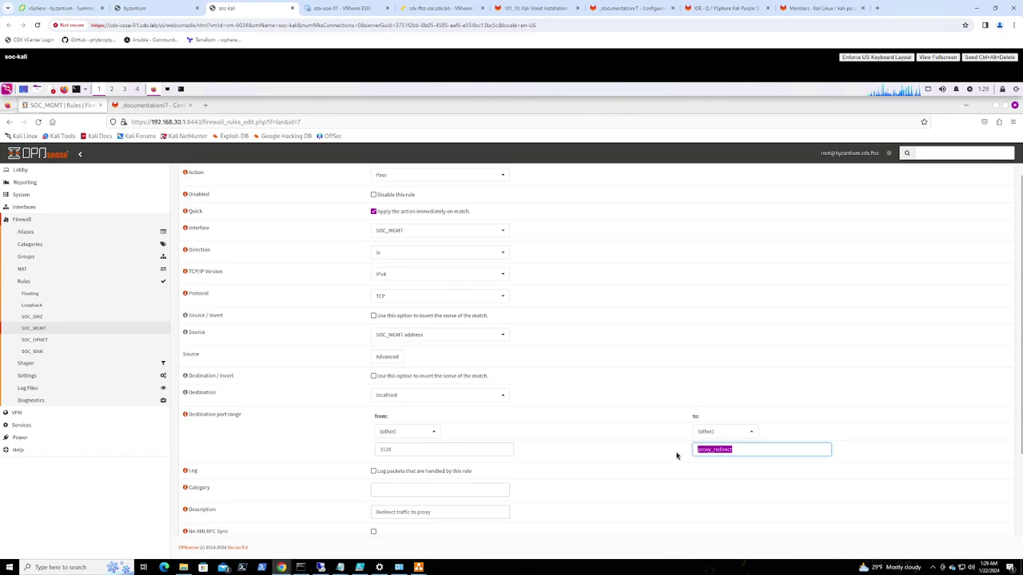
{"action": "type", "text": "3128"}
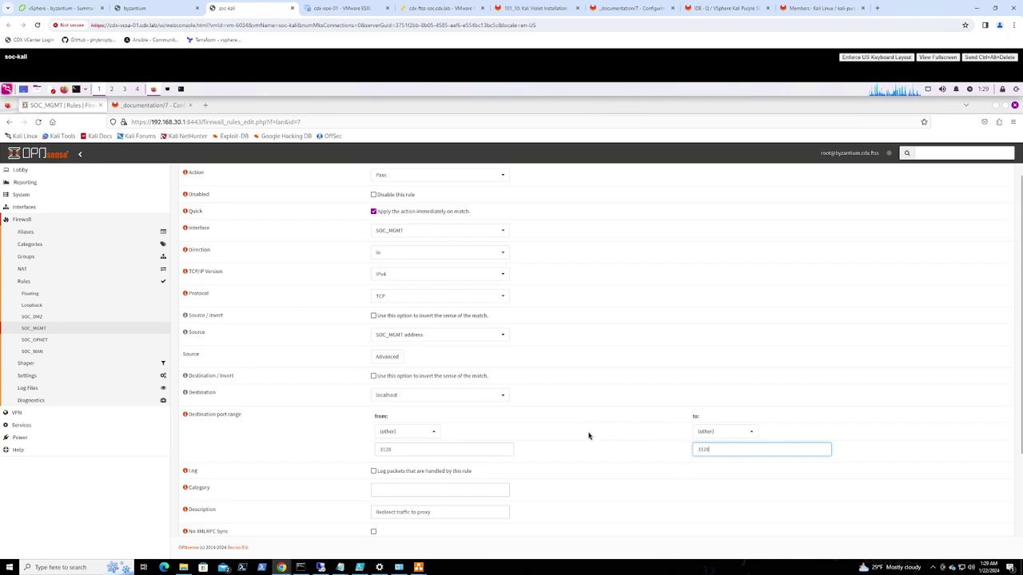
{"action": "scroll", "coordinate": [527, 467], "scroll_direction": "down", "scroll_amount": 3}
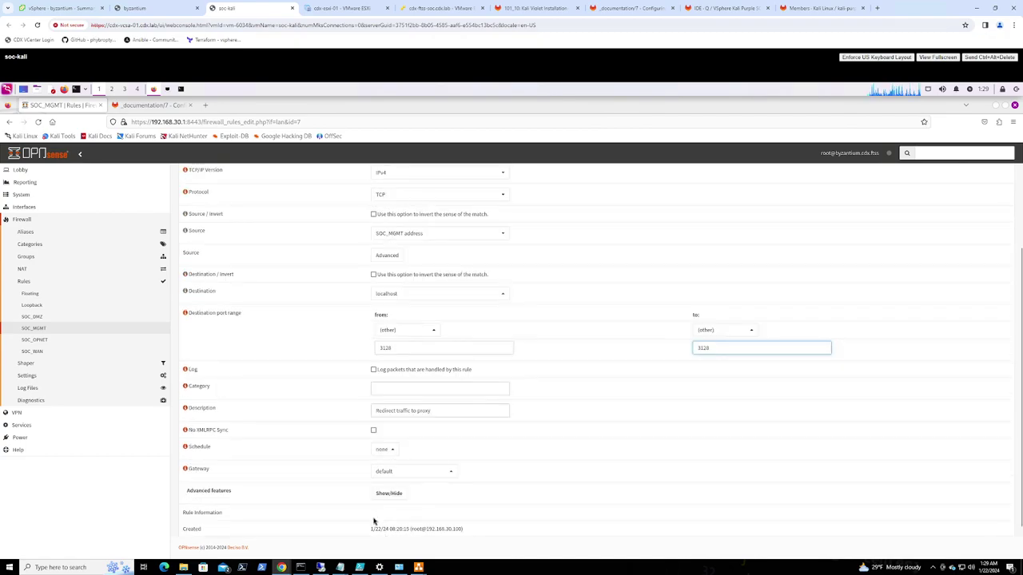
{"action": "scroll", "coordinate": [386, 509], "scroll_direction": "down", "scroll_amount": 2}
{"action": "left_click", "coordinate": [381, 519]}
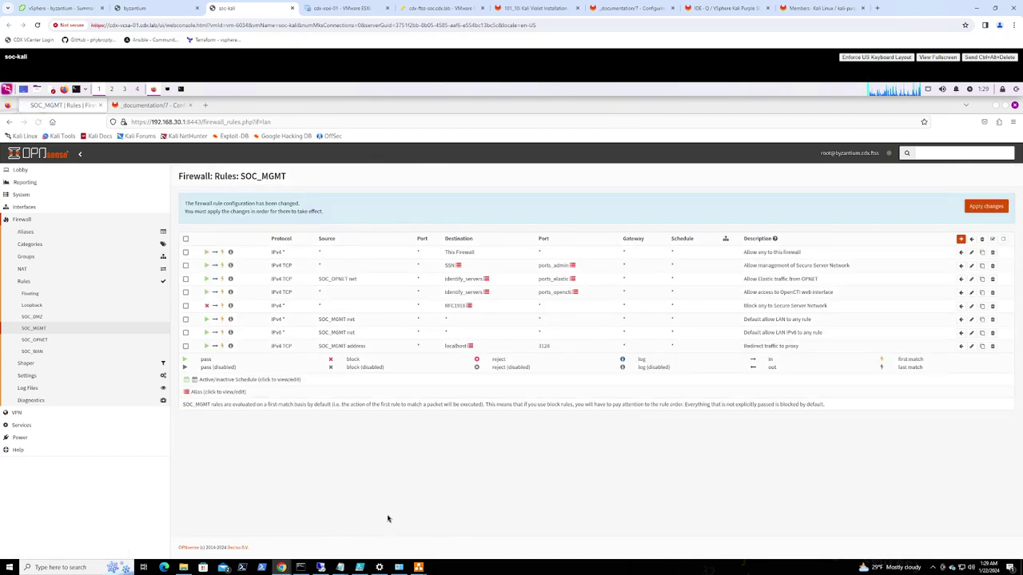
Apply the SOC_MGMT rule changes and open Firewall > Aliases
{"action": "left_click", "coordinate": [983, 212]}
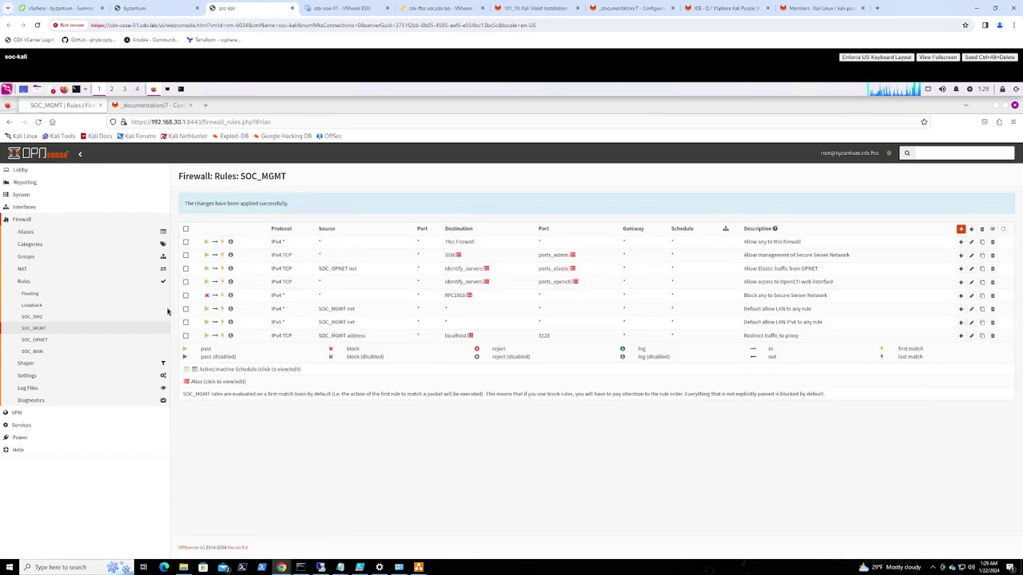
{"action": "left_click", "coordinate": [26, 231]}
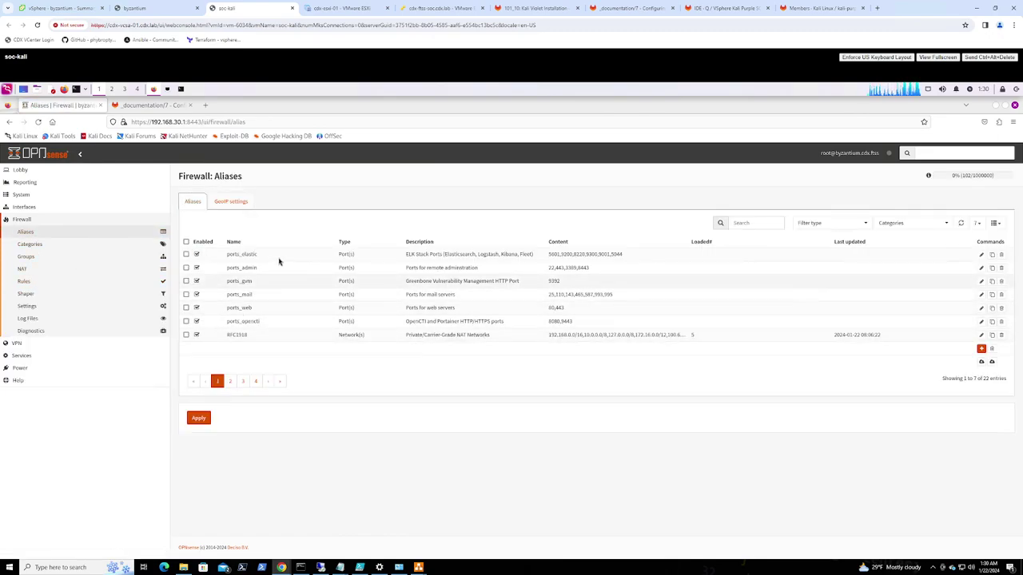
Delete the proxy_redirect alias from page 2 of the aliases list and apply
{"action": "left_click", "coordinate": [230, 382]}
{"action": "left_click", "coordinate": [186, 321]}
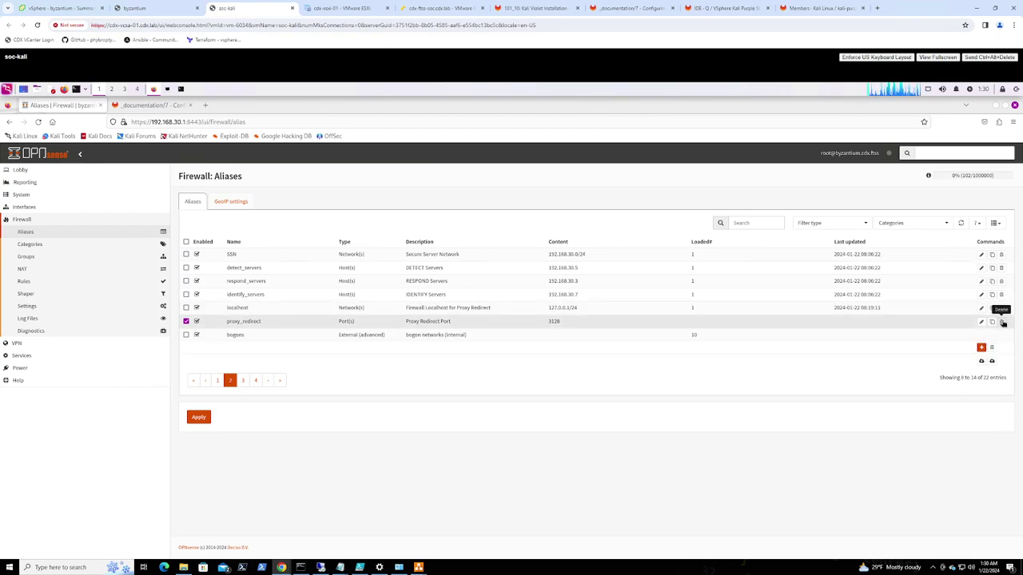
{"action": "left_click", "coordinate": [1002, 322]}
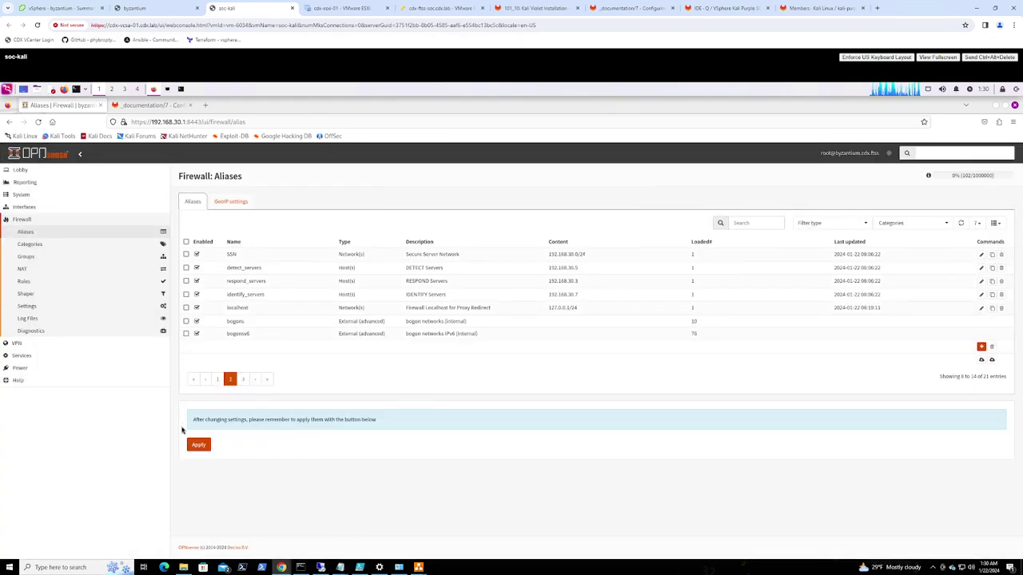
{"action": "left_click", "coordinate": [196, 445]}
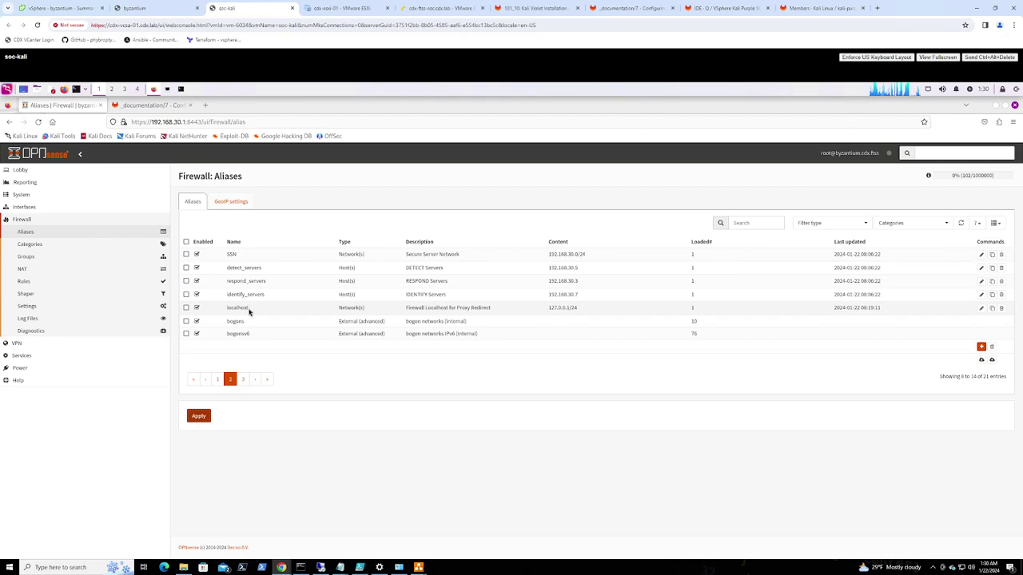
{"action": "left_click", "coordinate": [28, 282]}
Edit the SOC_OPNET management-access rule and switch its starting destination port to (other)
{"action": "left_click", "coordinate": [37, 340]}
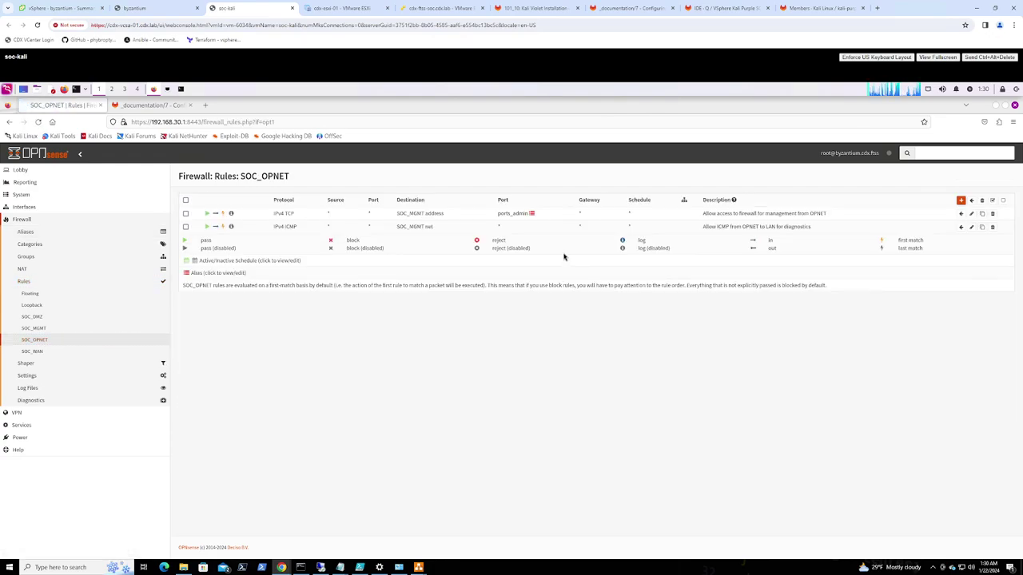
{"action": "mouse_move", "coordinate": [531, 234]}
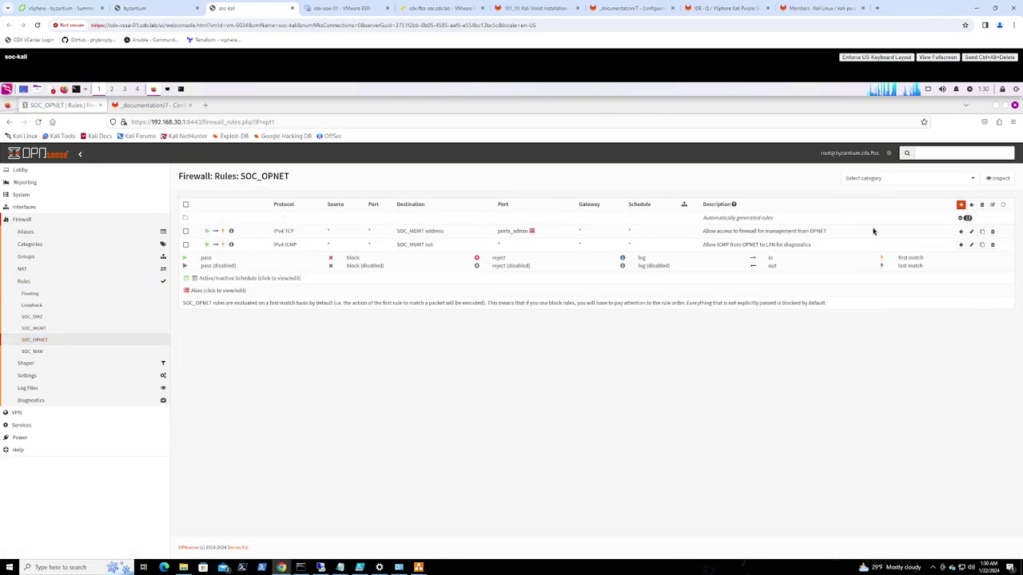
{"action": "left_click", "coordinate": [971, 233]}
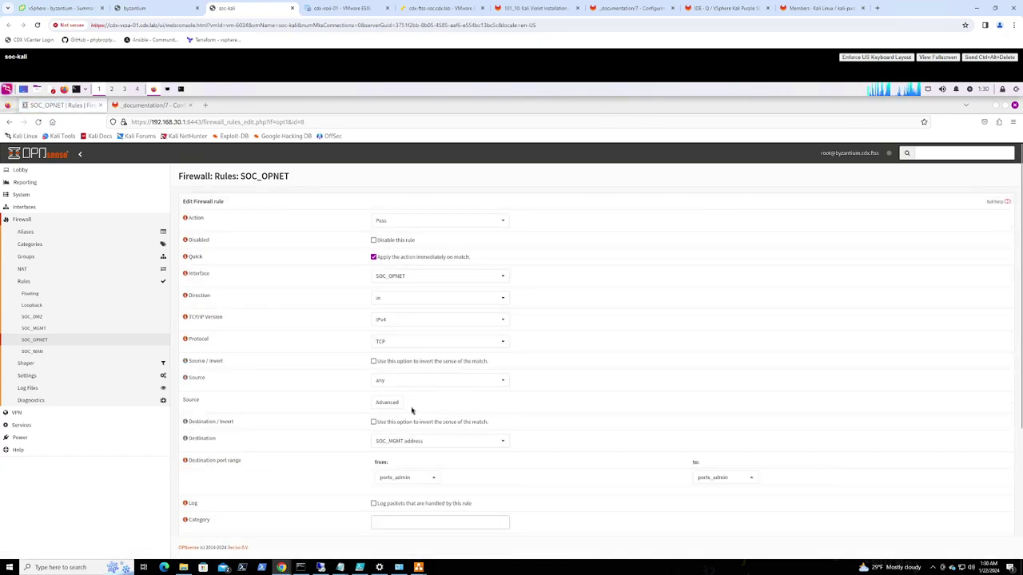
{"action": "scroll", "coordinate": [427, 432], "scroll_direction": "down", "scroll_amount": 1}
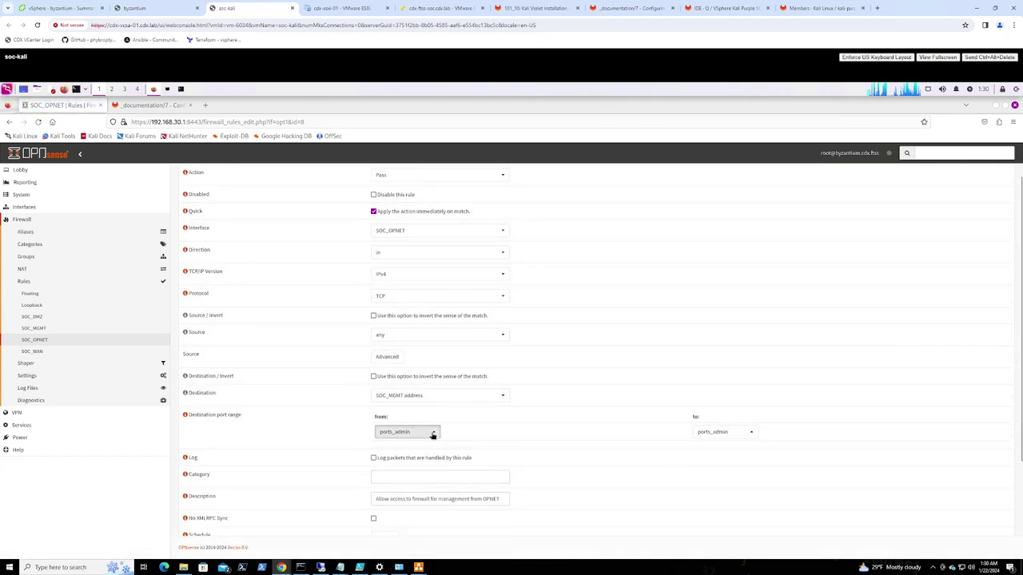
{"action": "left_click", "coordinate": [432, 431]}
{"action": "type", "text": "other"}
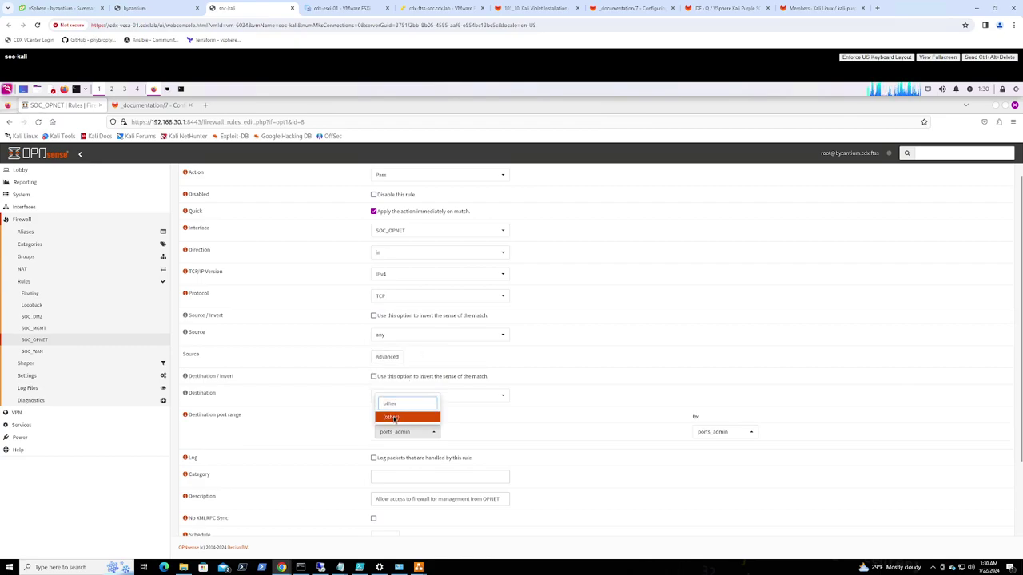
{"action": "left_click", "coordinate": [393, 417]}
Replace ports_admin with 8443 in both destination port fields and save the rule
{"action": "left_click_drag", "start_coordinate": [410, 450], "coordinate": [369, 450]}
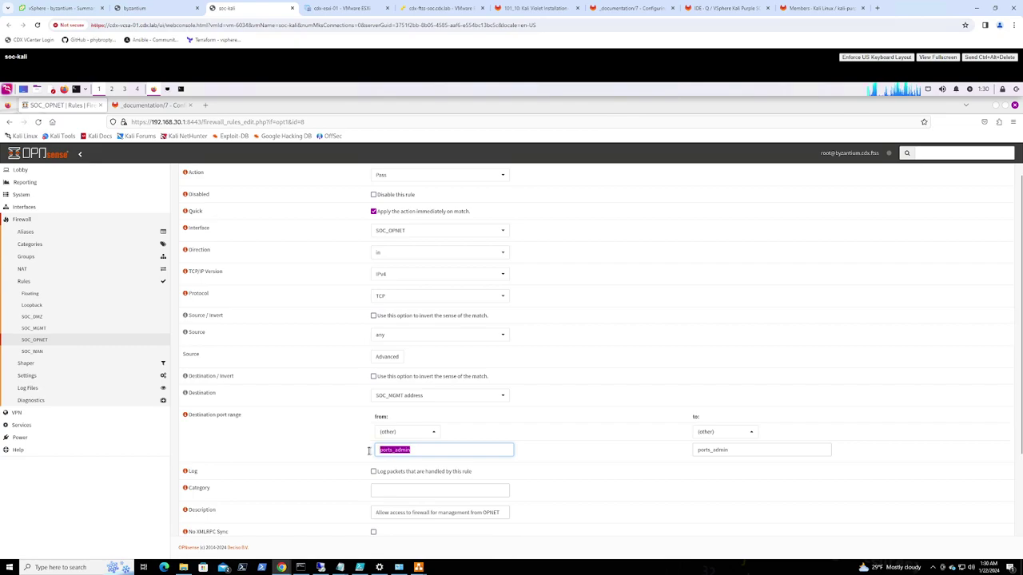
{"action": "type", "text": "443"}
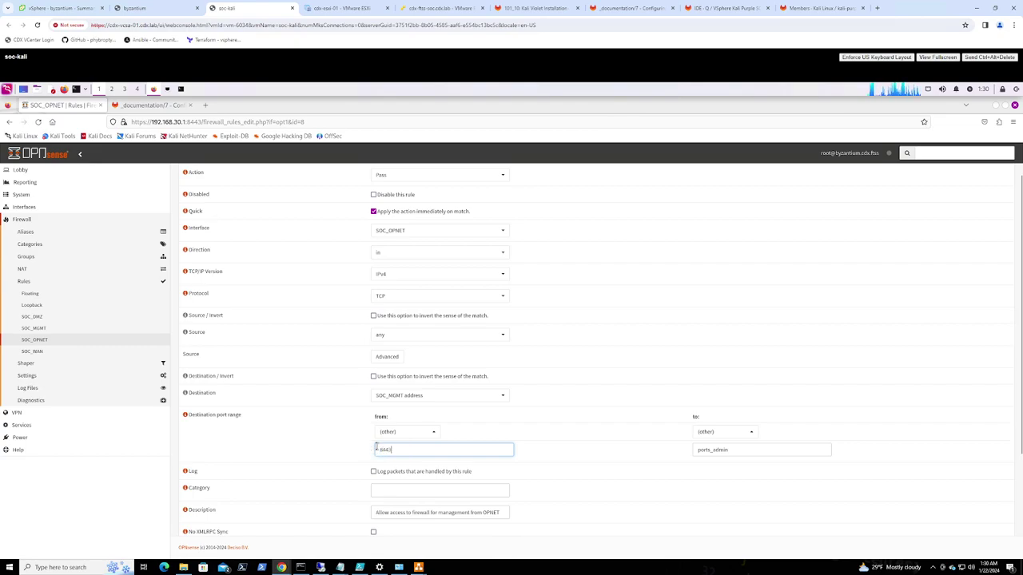
{"action": "type", "text": "43"}
{"action": "key", "text": "ctrl+a"}
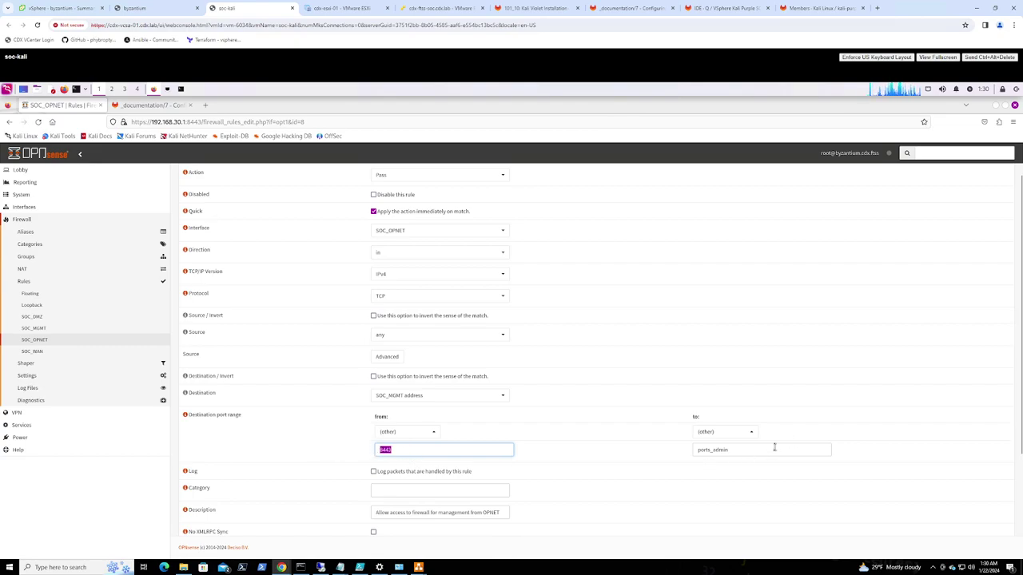
{"action": "key", "text": "ctrl+c"}
{"action": "left_click", "coordinate": [686, 453]}
{"action": "key", "text": "ctrl+v"}
{"action": "key", "text": "ctrl+a"}
{"action": "key", "text": "End"}
{"action": "key", "text": "shift+Home"}
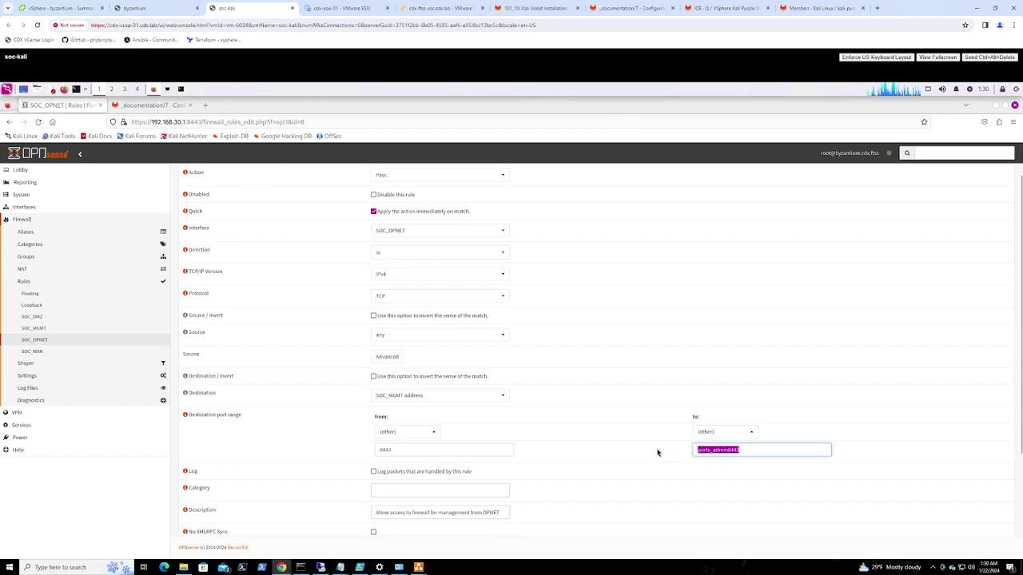
{"action": "key", "text": "BackSpace"}
{"action": "key", "text": "ctrl+v"}
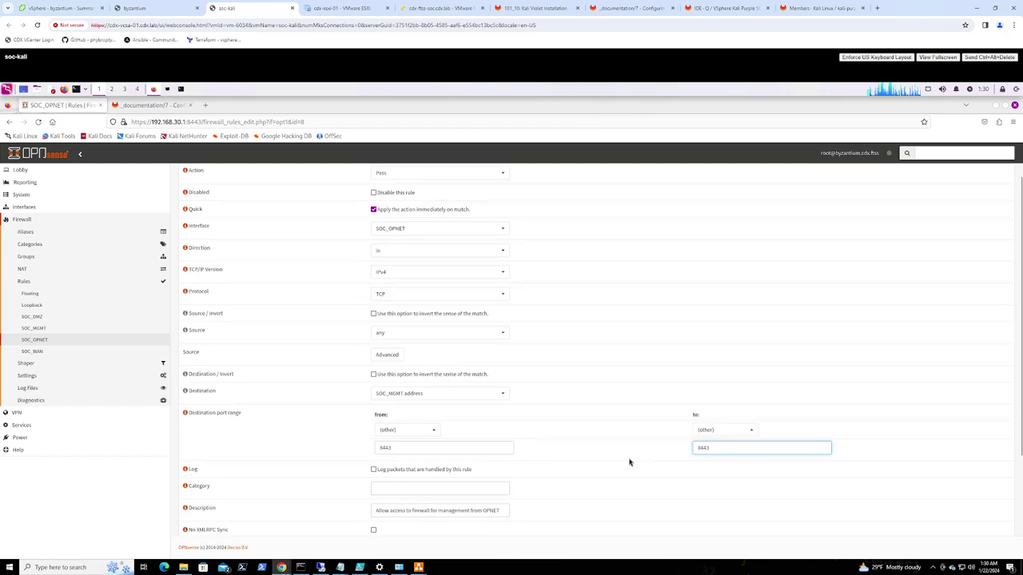
{"action": "scroll", "coordinate": [630, 461], "scroll_direction": "down", "scroll_amount": 2}
{"action": "left_click", "coordinate": [381, 519]}
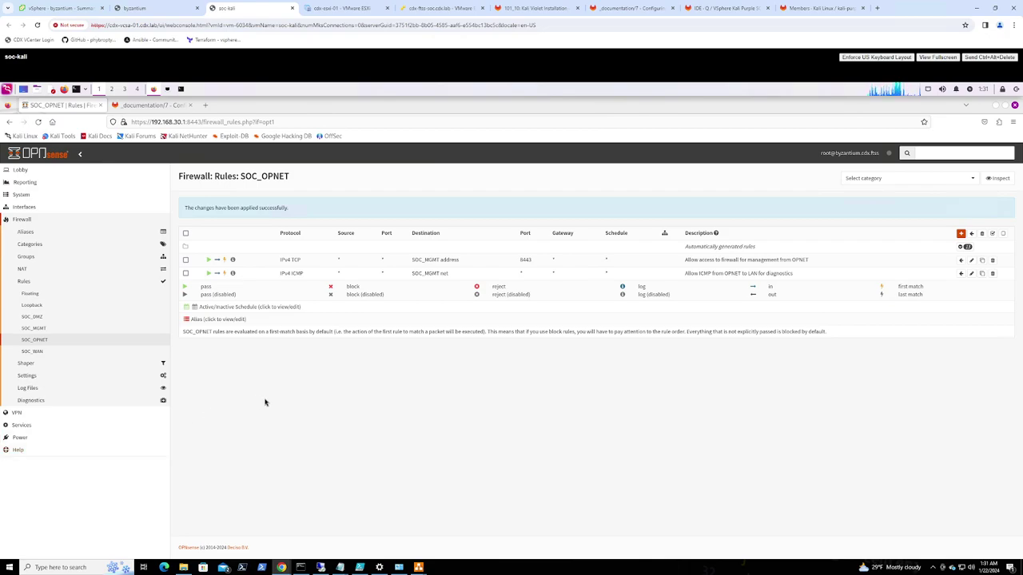
Open Lobby > Dashboard and check the SOC_MGMT and SOC_OPNET (192.168.200.1) addresses
{"action": "left_click", "coordinate": [20, 171]}
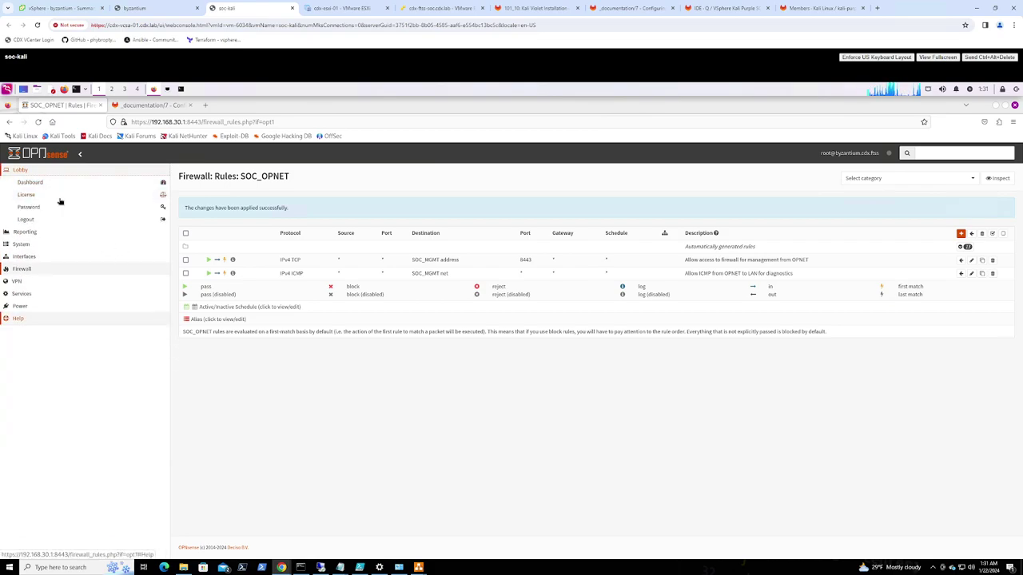
{"action": "left_click", "coordinate": [34, 182]}
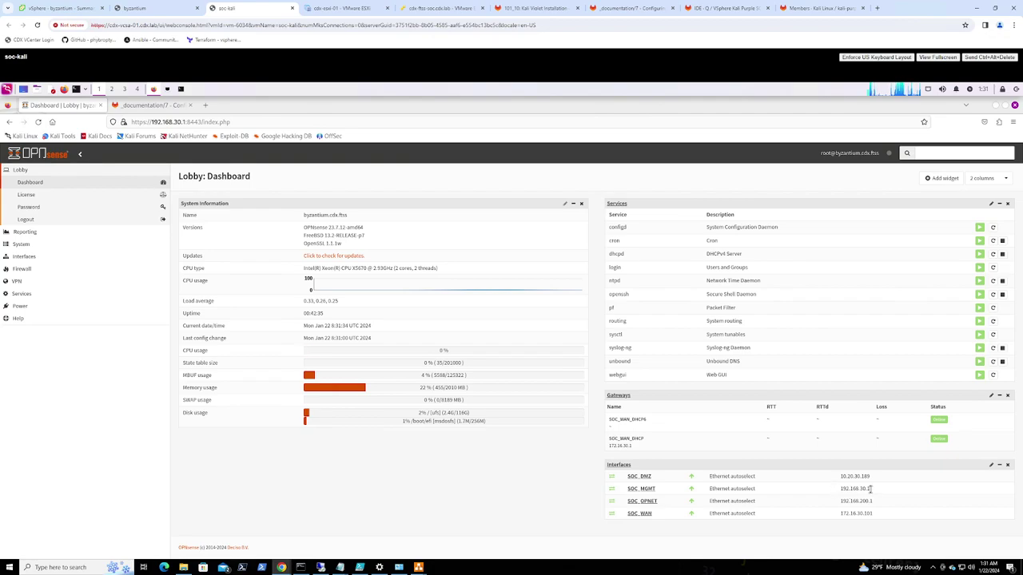
{"action": "double_click", "coordinate": [839, 489]}
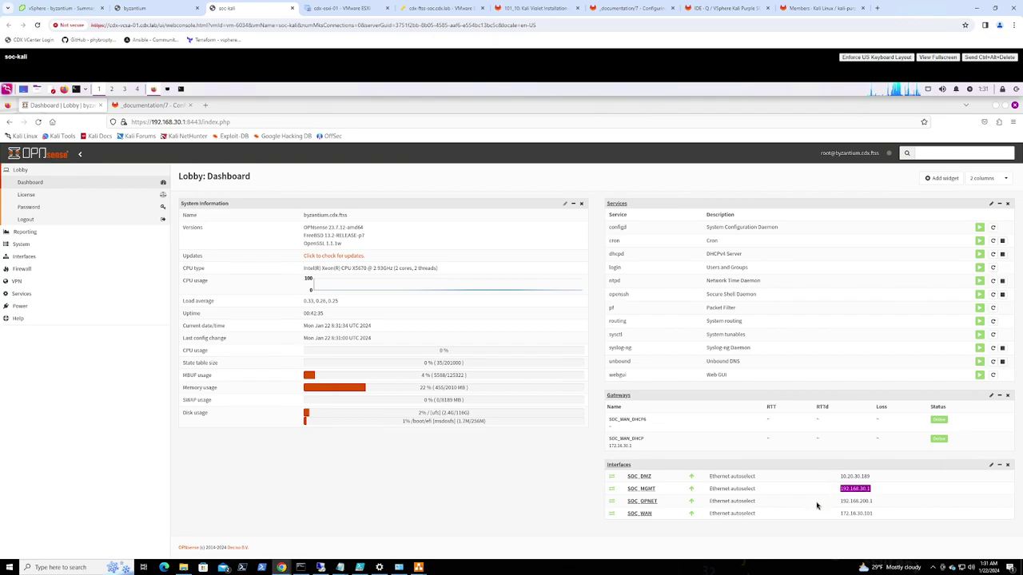
{"action": "left_click_drag", "start_coordinate": [876, 505], "coordinate": [839, 505]}
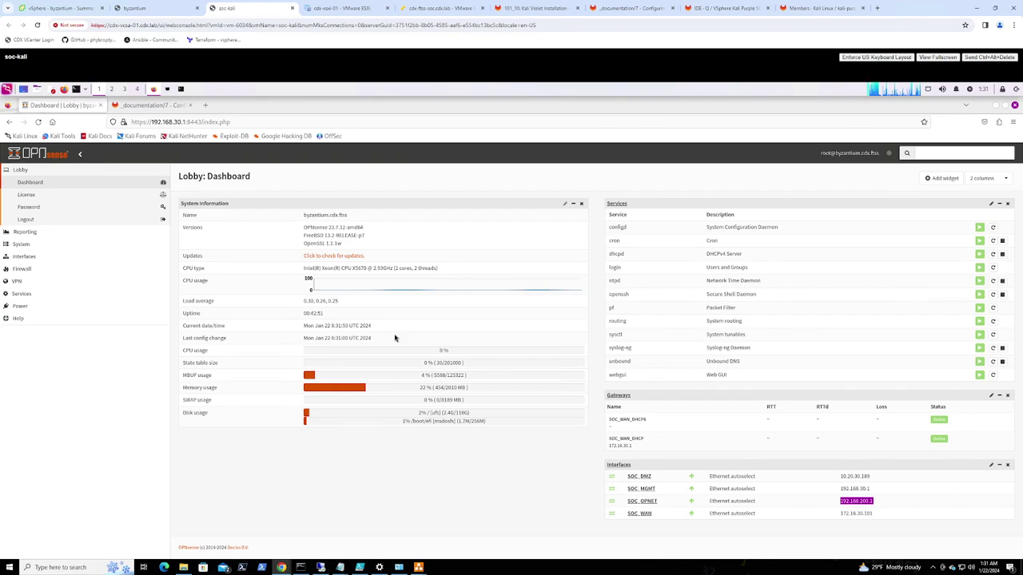
Expand Firewall > Rules in the navigation sidebar
{"action": "left_click", "coordinate": [30, 258]}
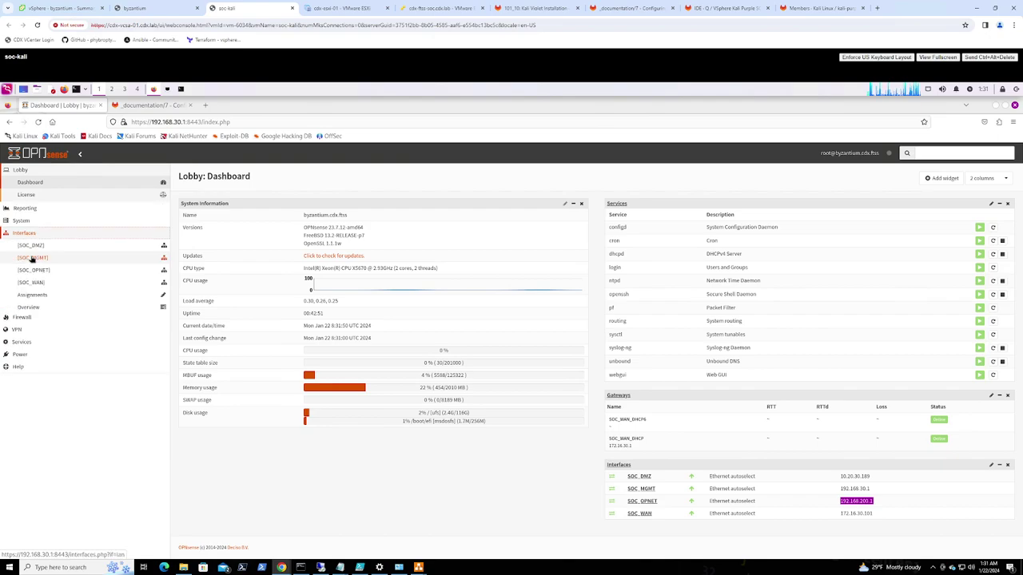
{"action": "left_click", "coordinate": [19, 211]}
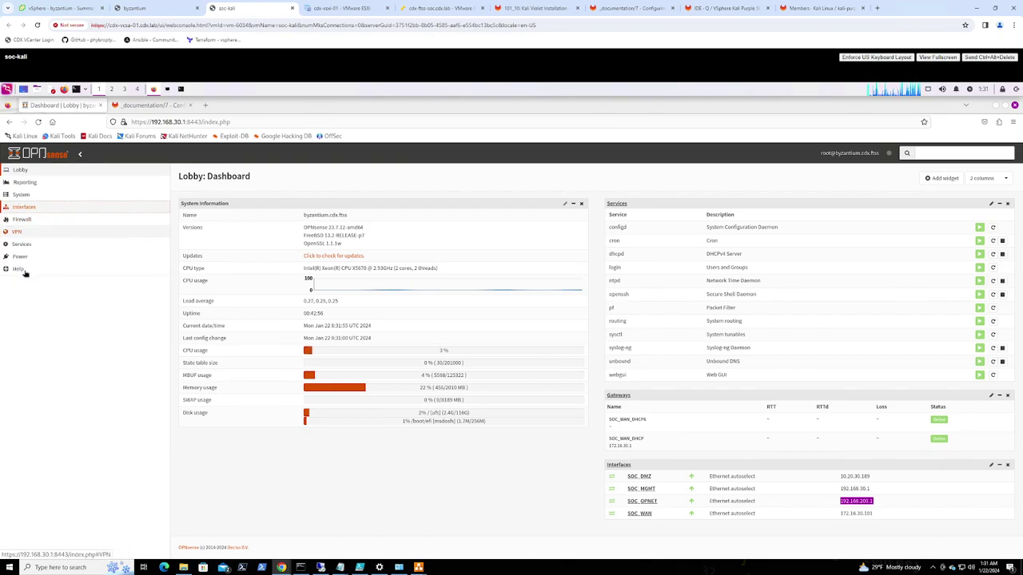
{"action": "left_click", "coordinate": [24, 220]}
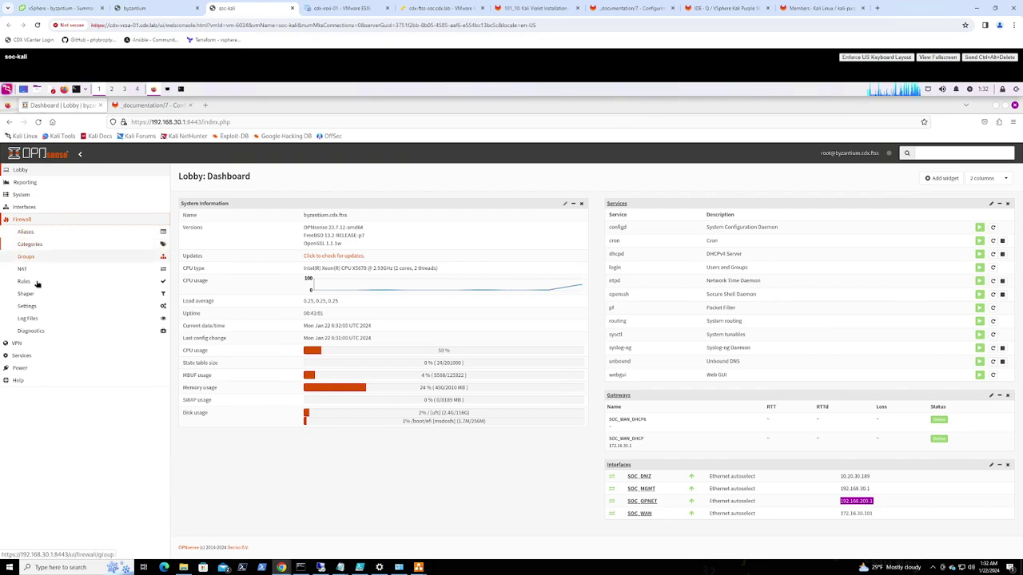
{"action": "left_click", "coordinate": [33, 284]}
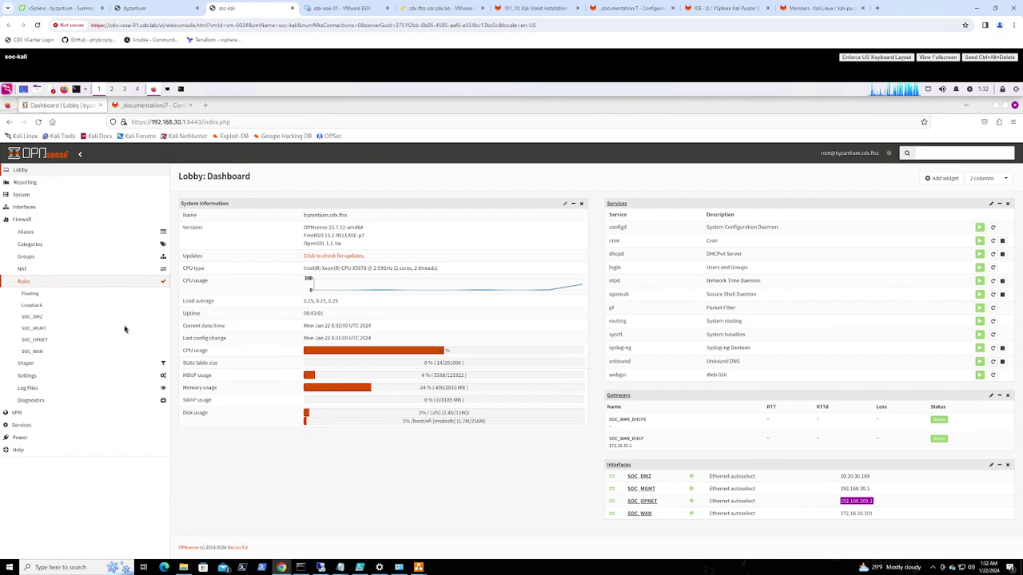
Compare SOC_MGMT and SOC_OPNET rules, checking the ICMP and TCP rules, then open SOC_DMZ
{"action": "left_click", "coordinate": [37, 329]}
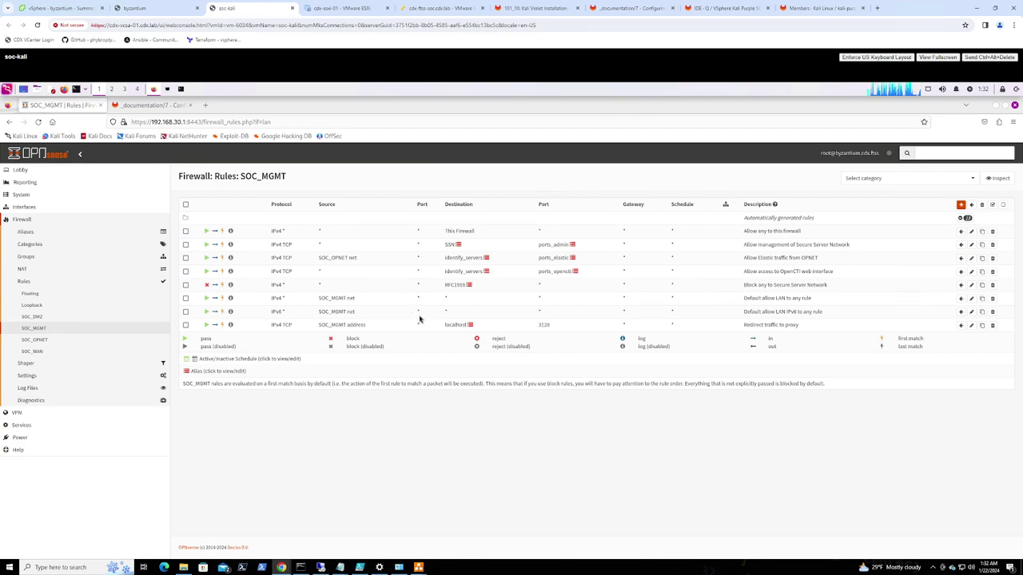
{"action": "left_click", "coordinate": [41, 342]}
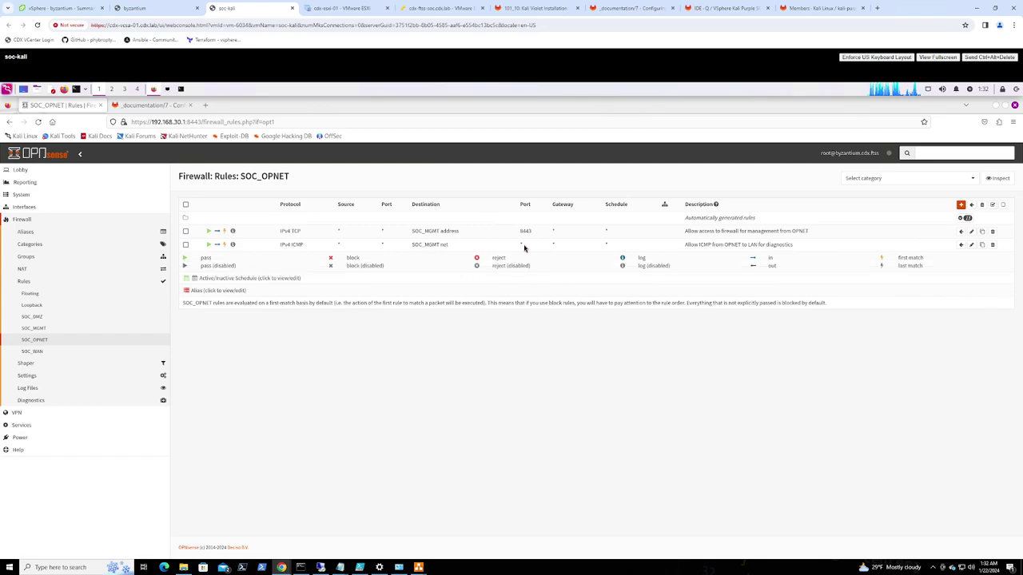
{"action": "left_click_drag", "start_coordinate": [450, 245], "coordinate": [280, 247]}
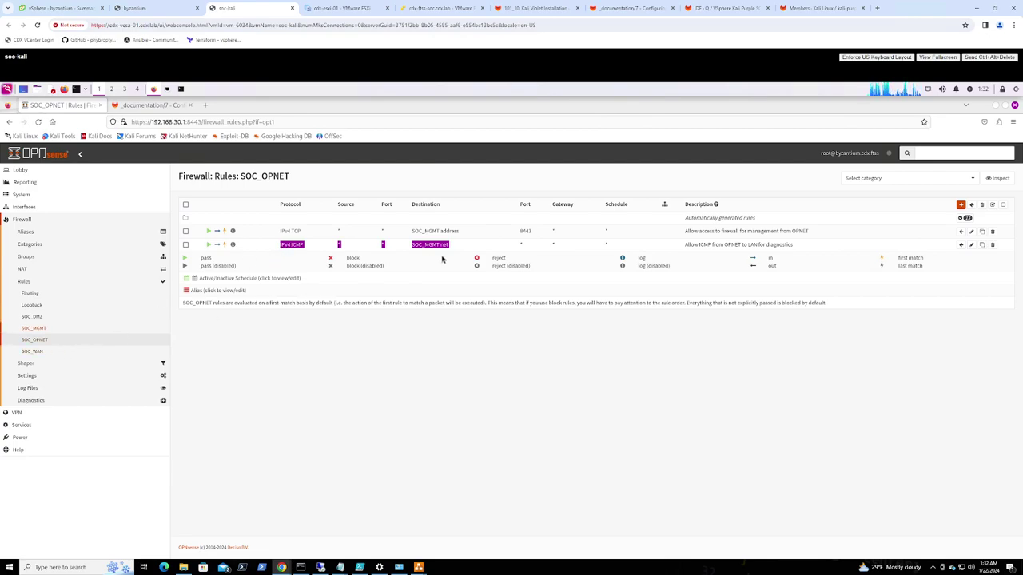
{"action": "left_click_drag", "start_coordinate": [551, 232], "coordinate": [428, 227]}
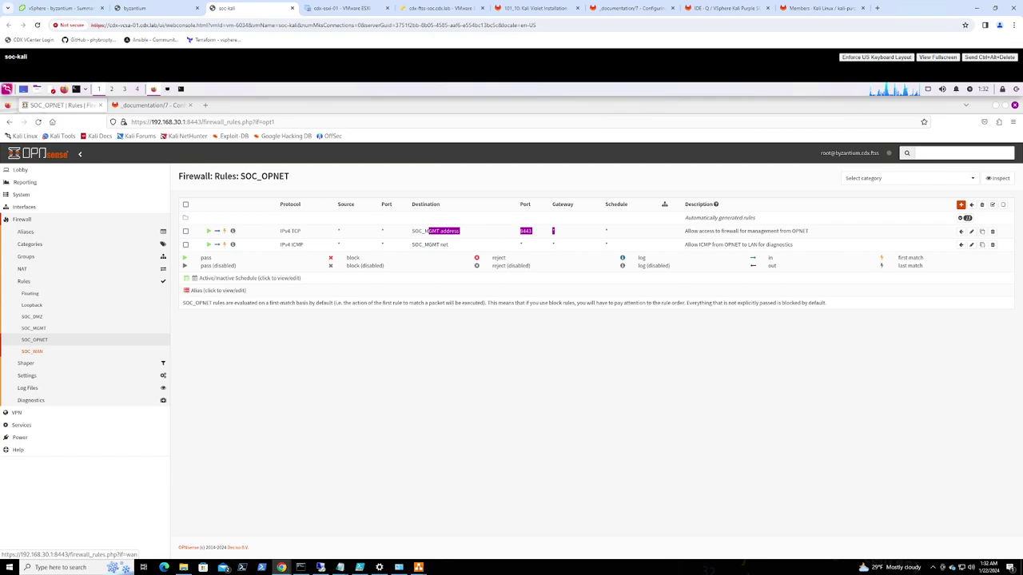
{"action": "left_click", "coordinate": [42, 329]}
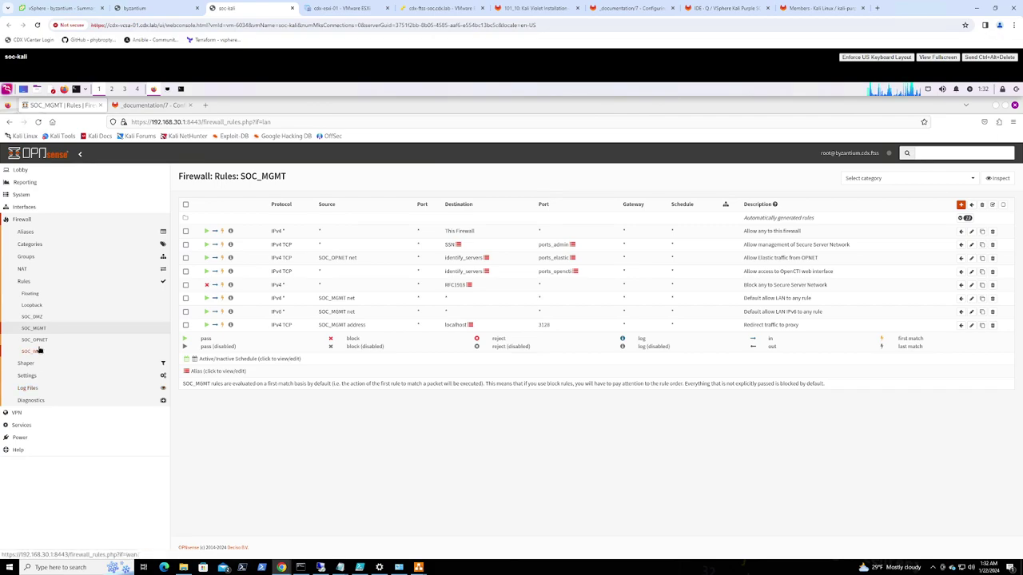
{"action": "left_click", "coordinate": [39, 318]}
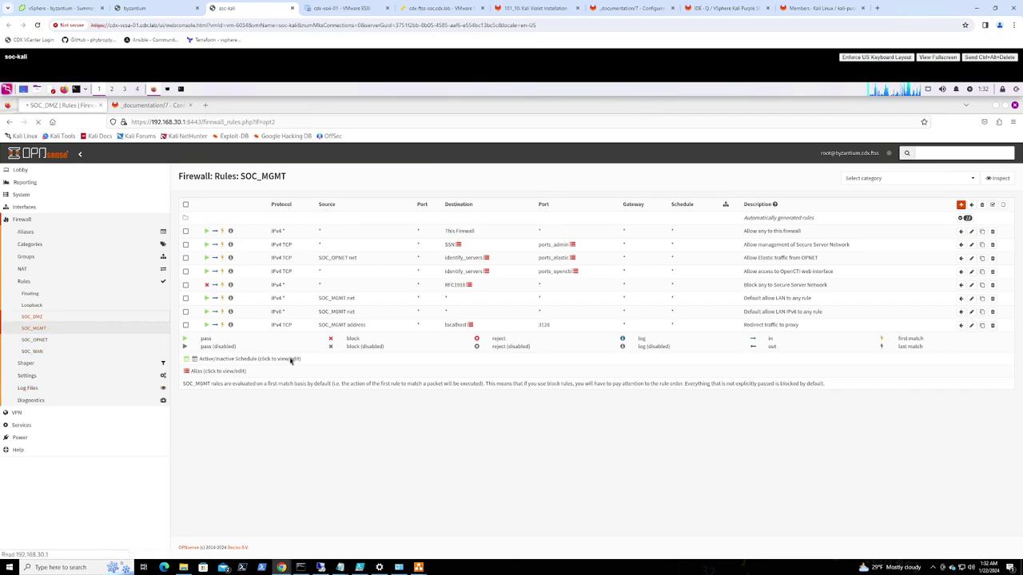